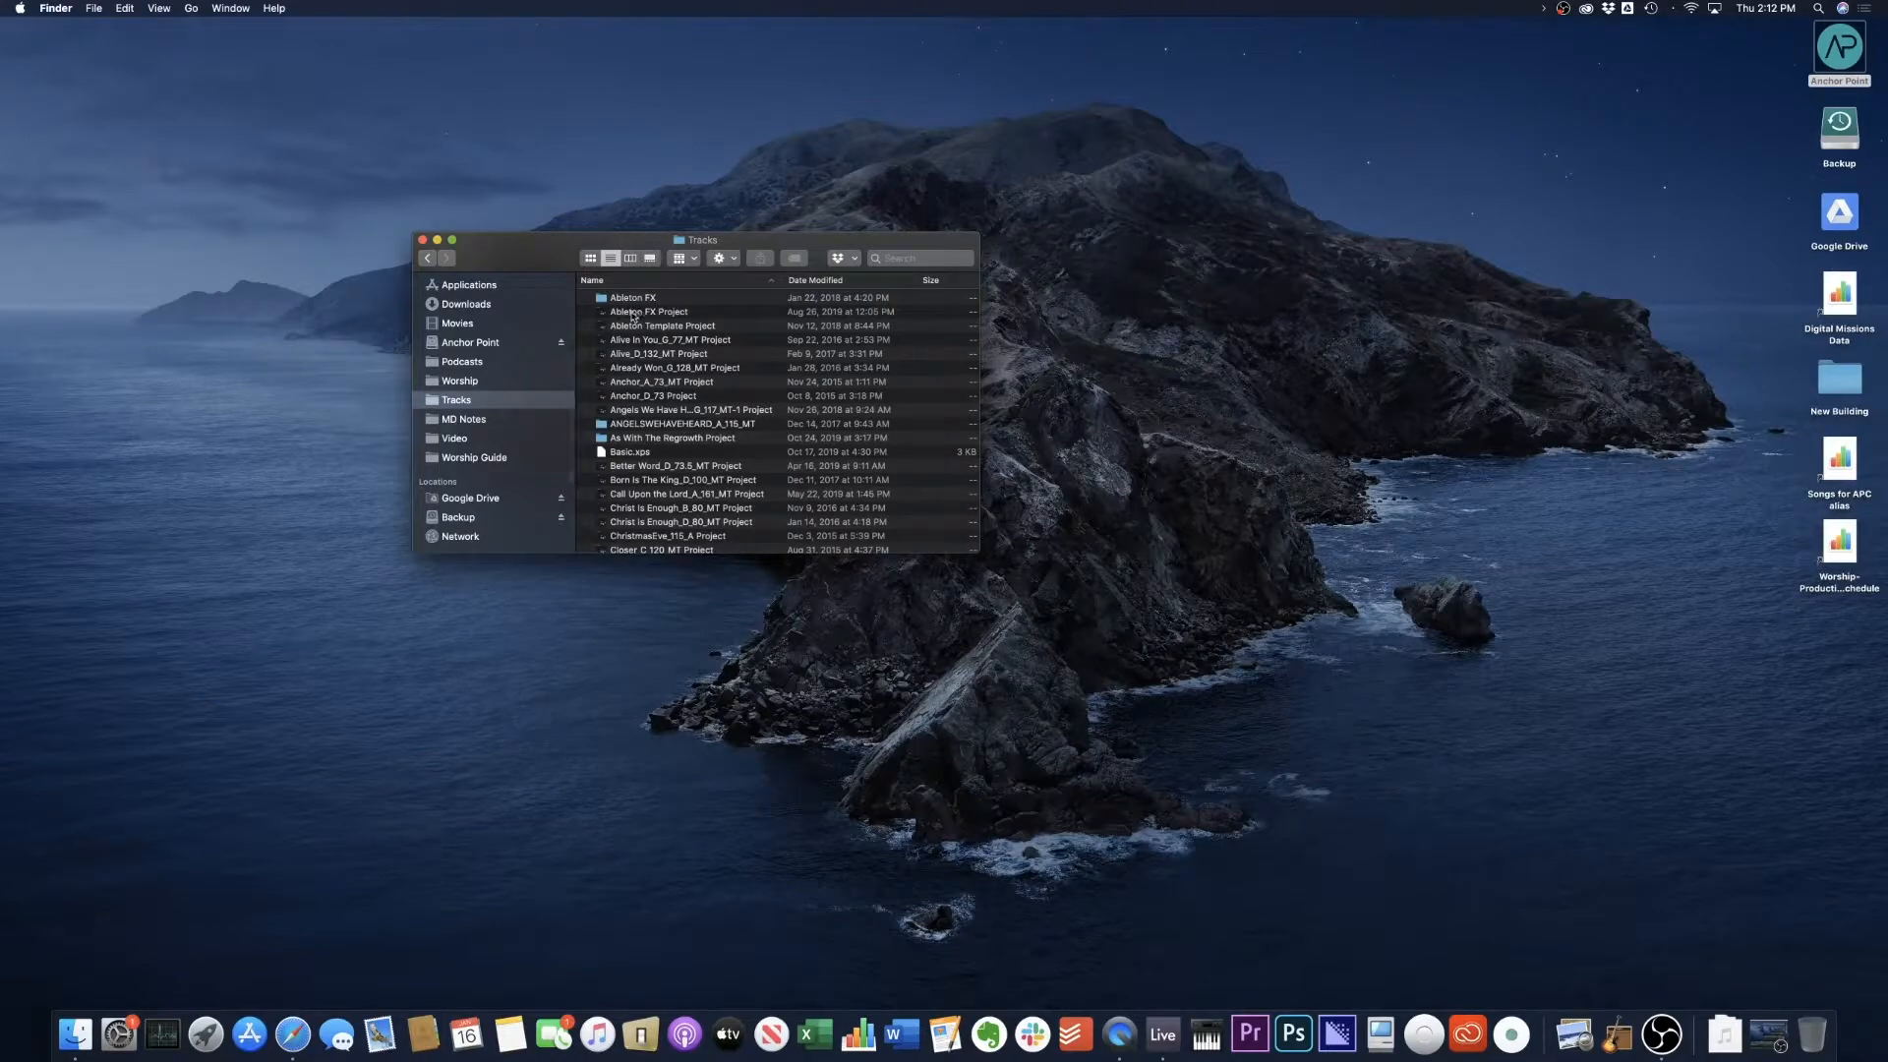
Open Ableton Template.als from the Ableton Template Project folder in Live, discarding the changes to the "Sunday" set.
{"action": "double_click", "coordinate": [635, 325]}
{"action": "left_click_drag", "start_coordinate": [530, 254], "coordinate": [320, 248]}
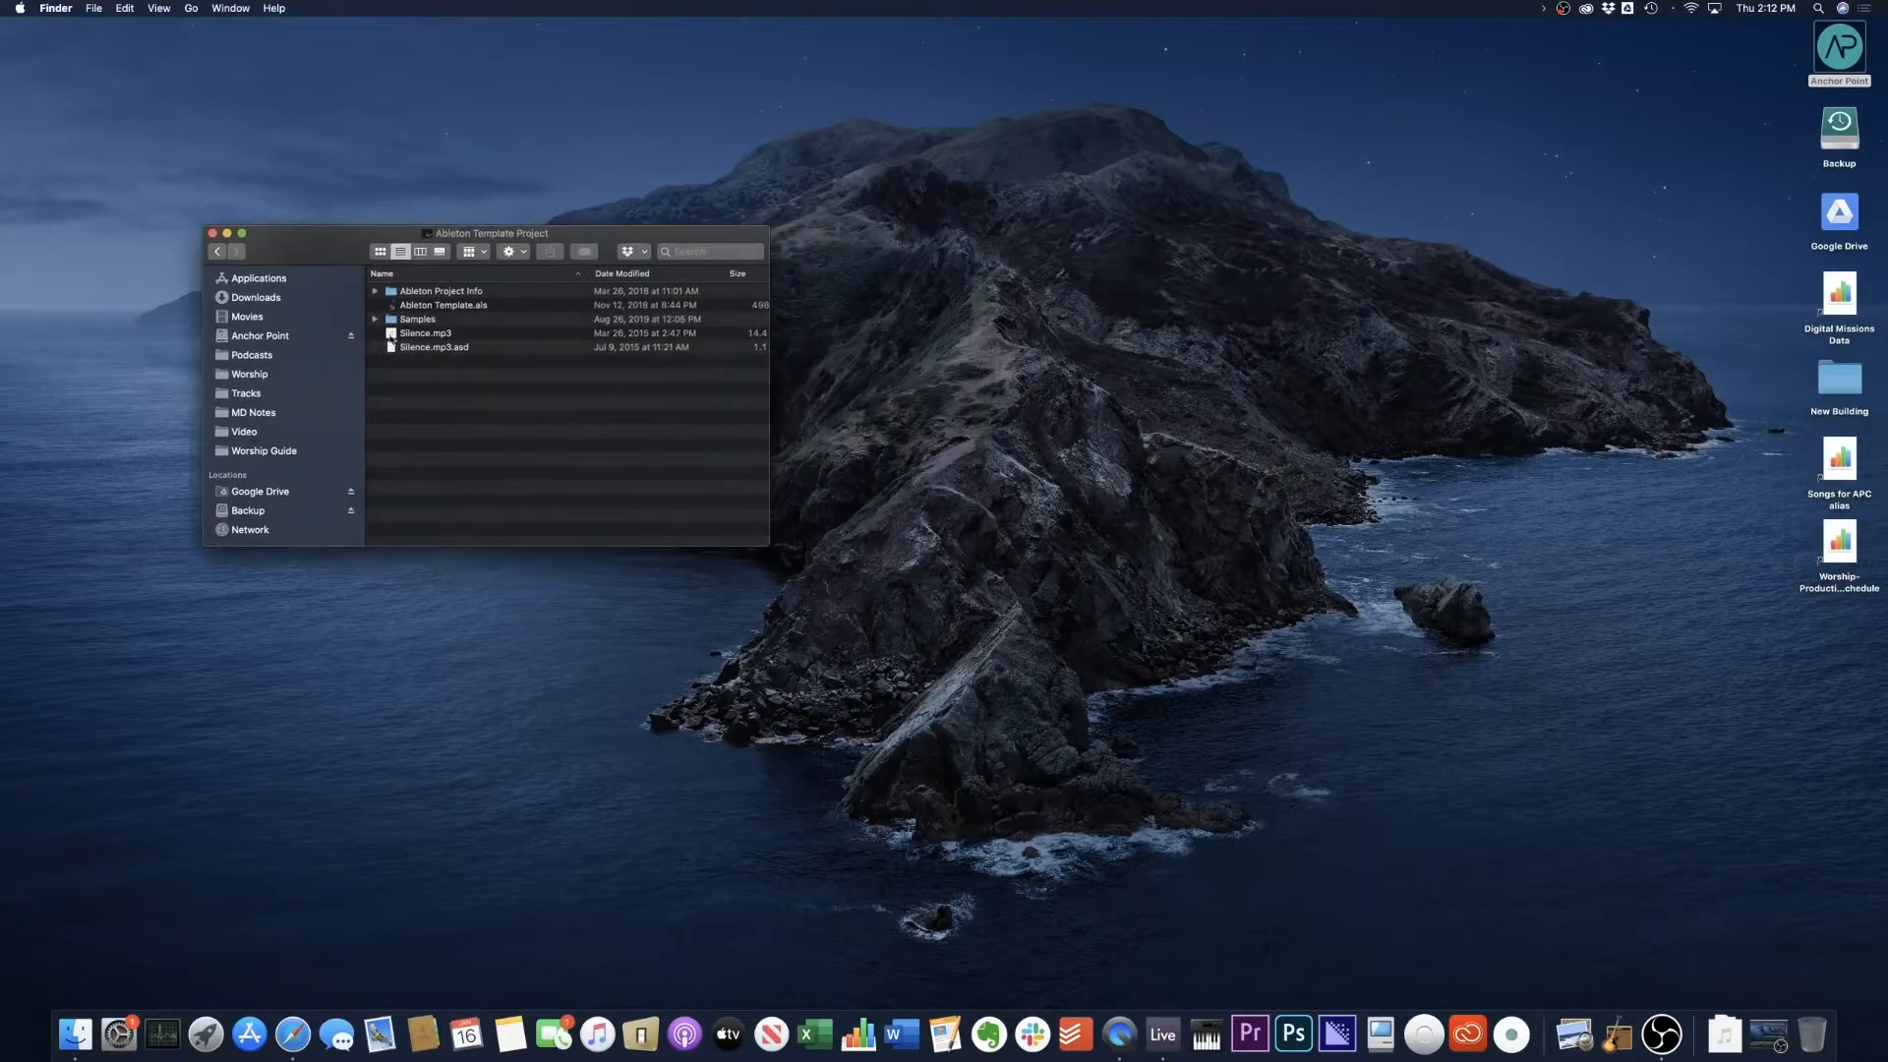
{"action": "double_click", "coordinate": [411, 306]}
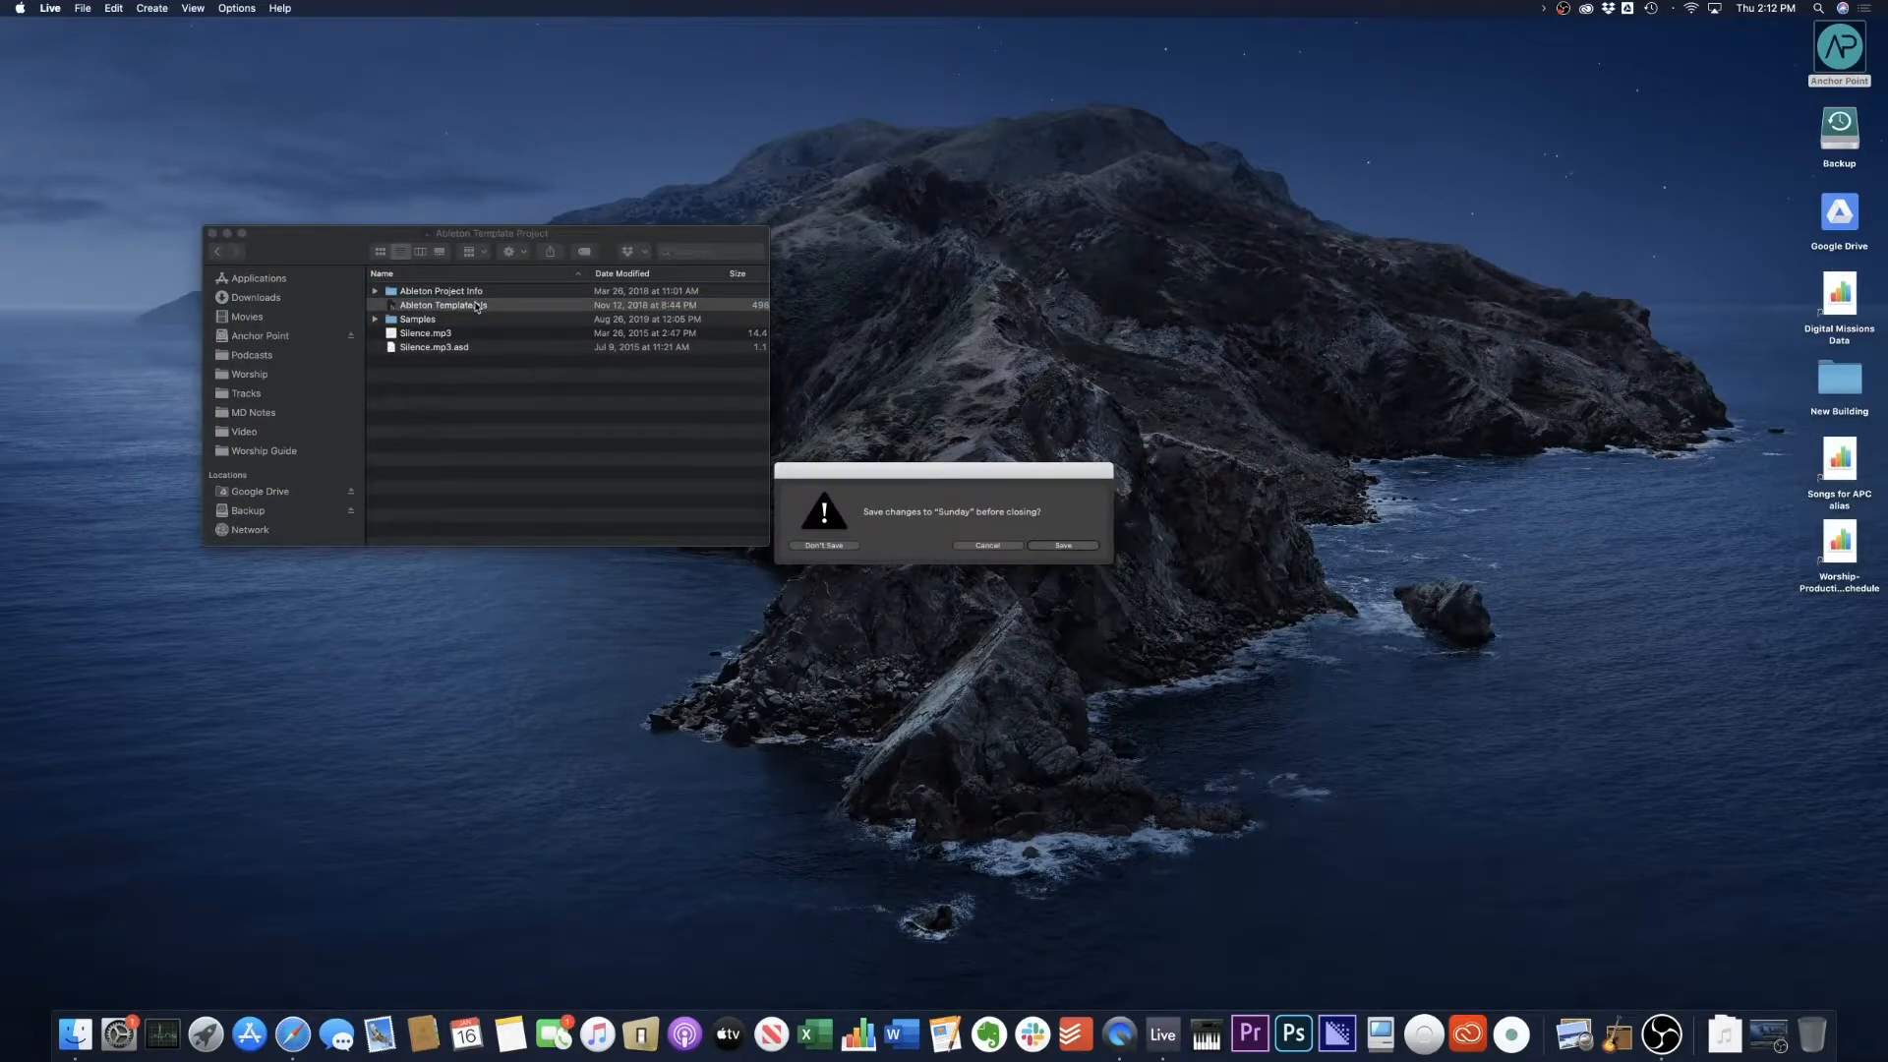
{"action": "left_click", "coordinate": [825, 546]}
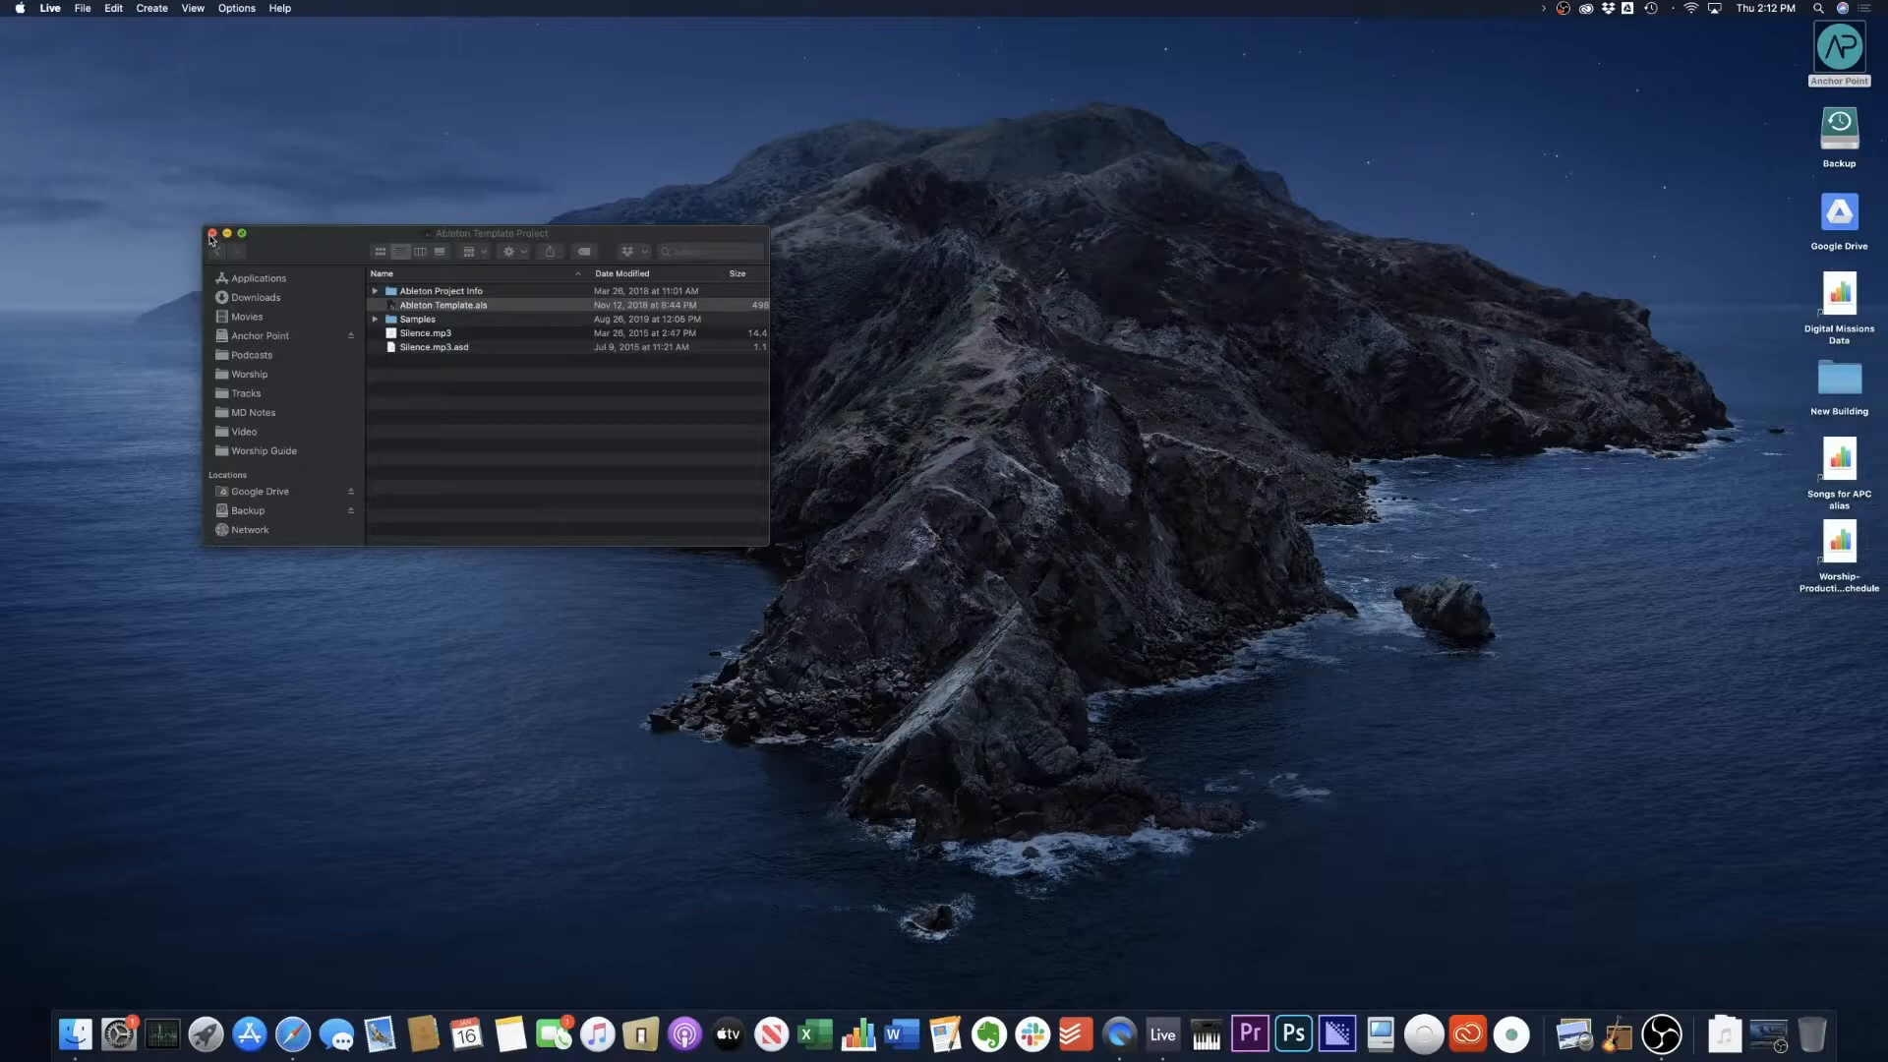
{"action": "left_click_drag", "start_coordinate": [331, 244], "coordinate": [171, 272]}
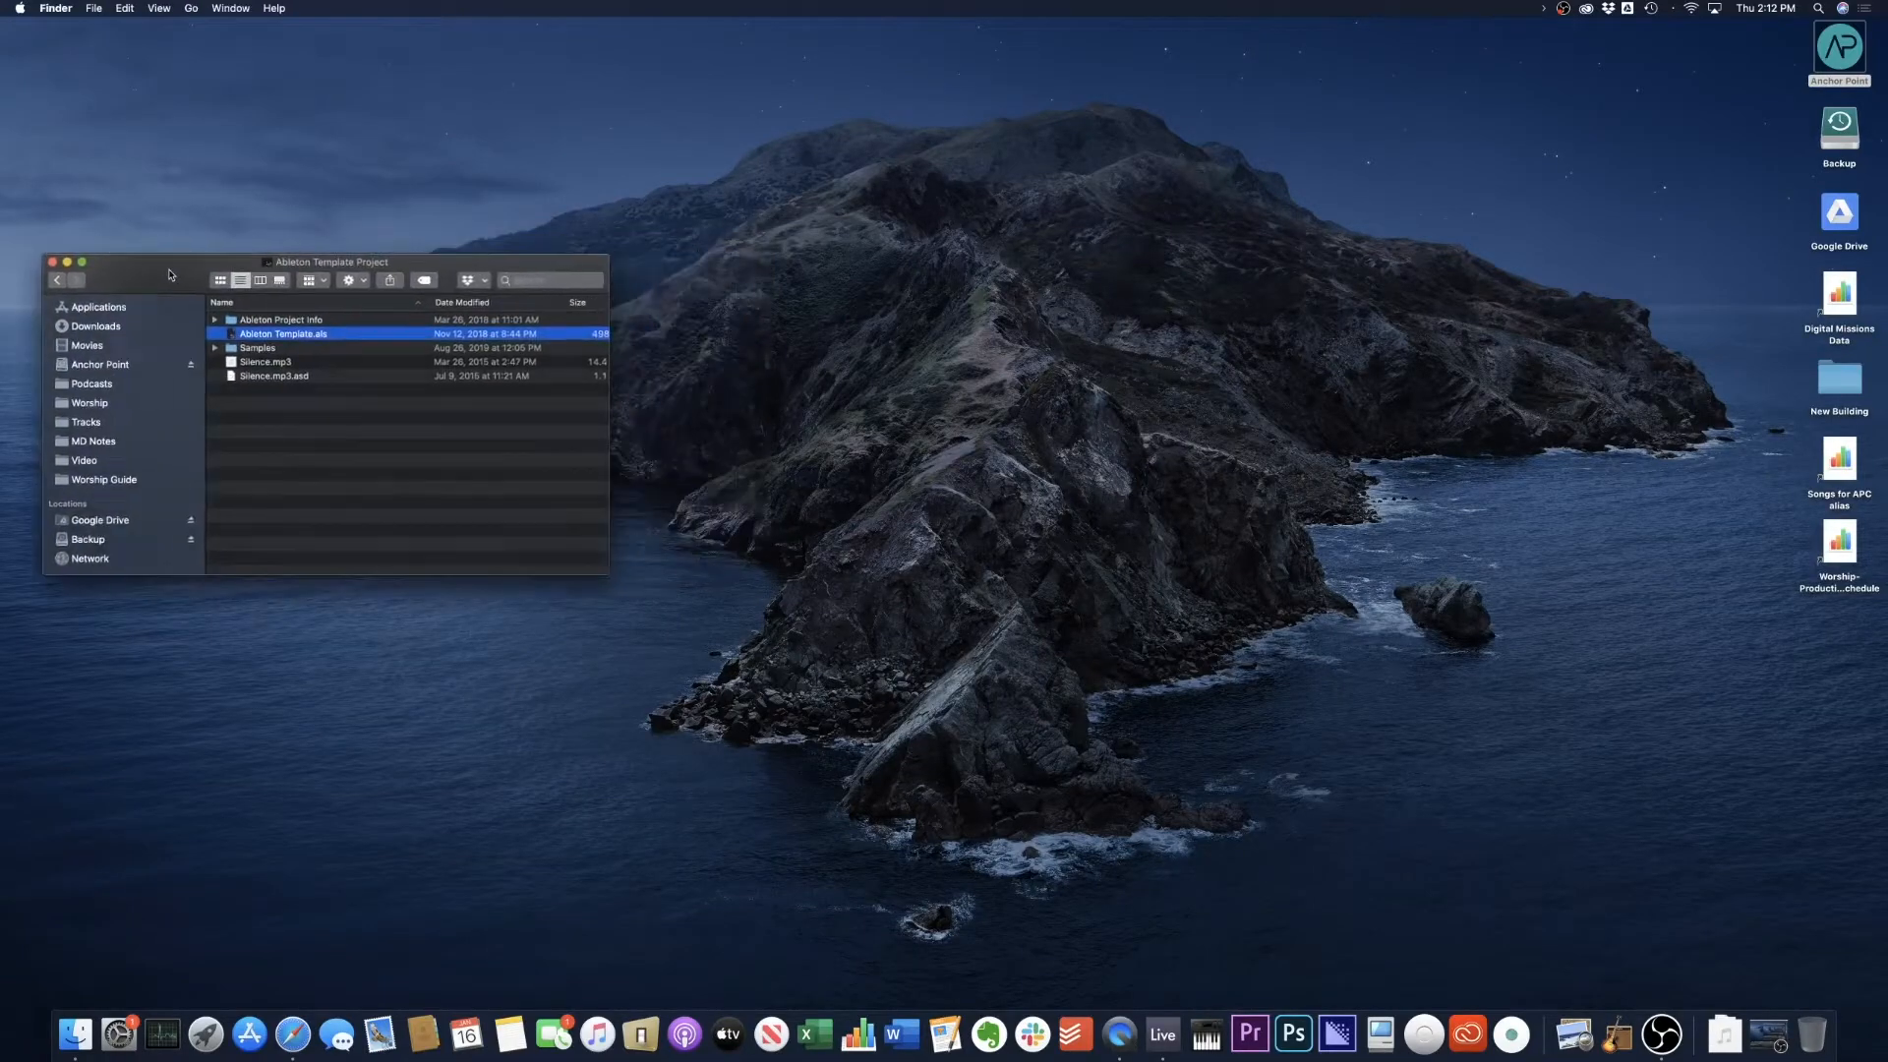
{"action": "left_click", "coordinate": [1163, 1035]}
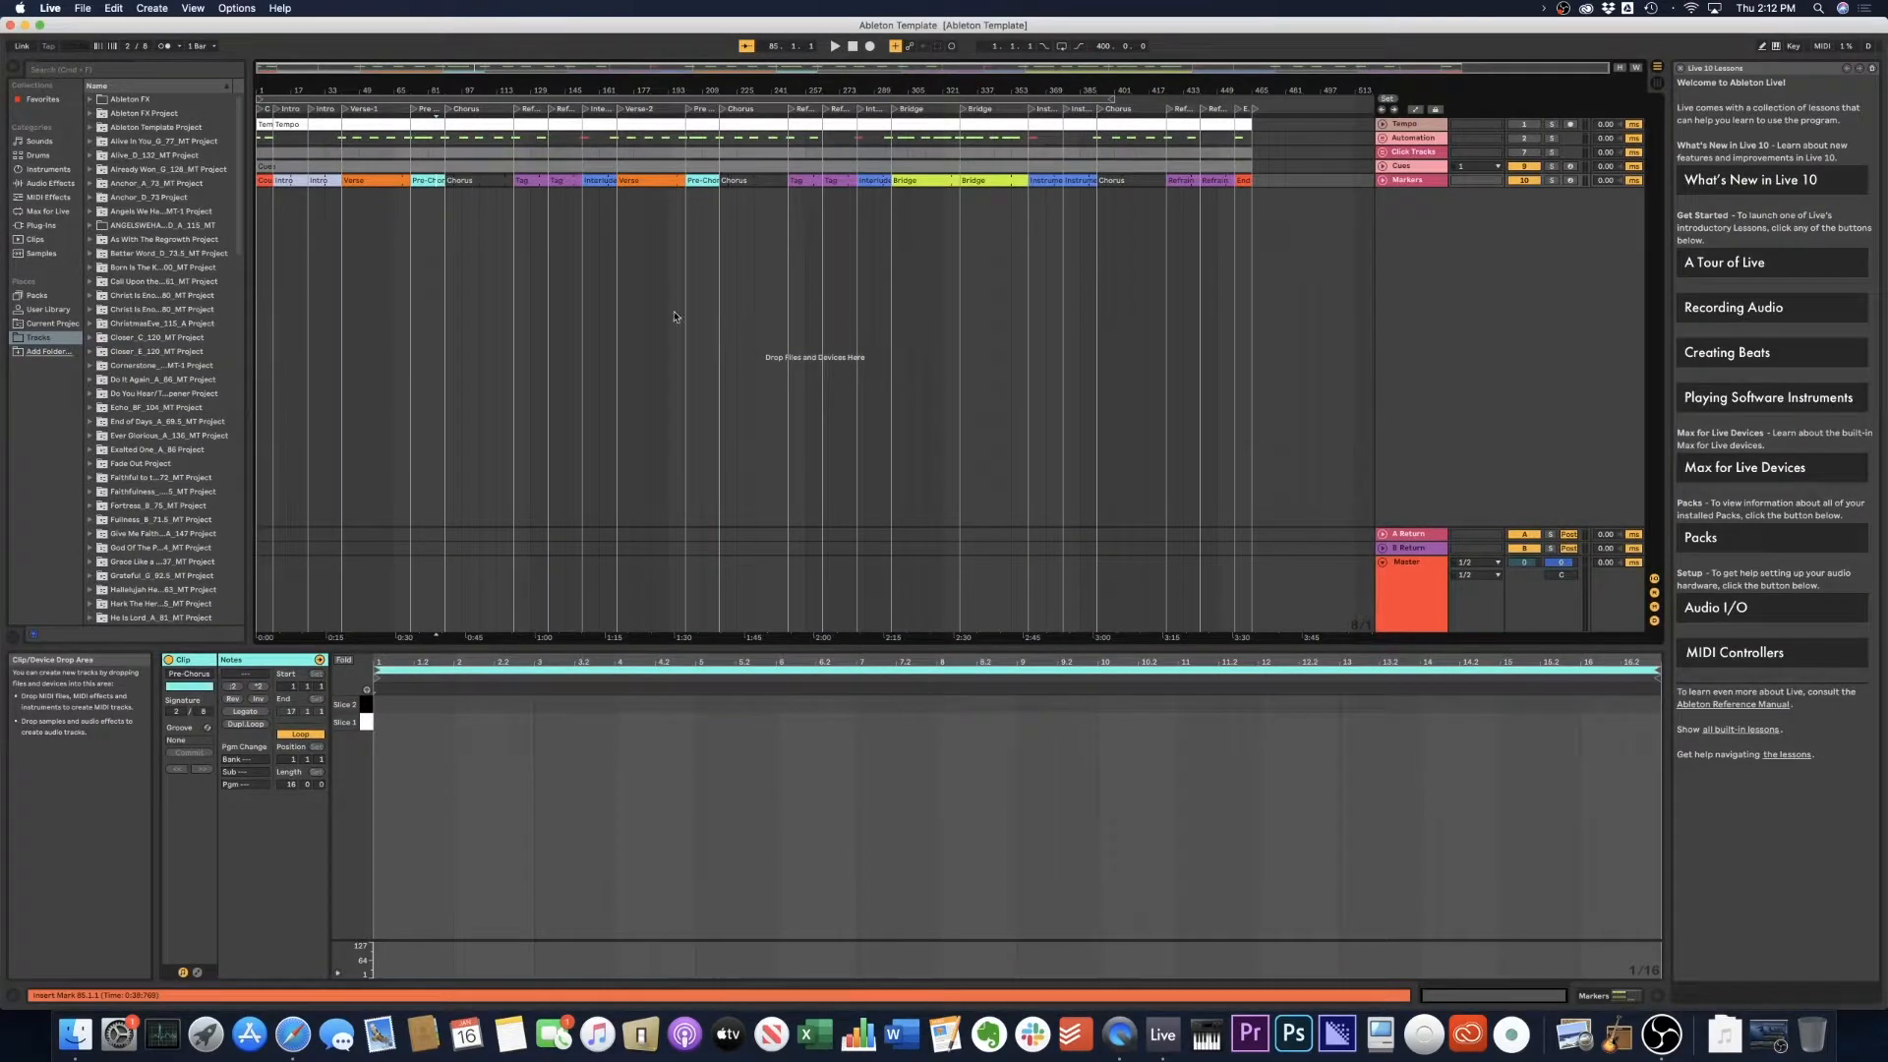
Examine the template arrangement's Cues and Markers tracks.
{"action": "mouse_move", "coordinate": [496, 69]}
{"action": "left_mouse_down"}
{"action": "mouse_move", "coordinate": [497, 123]}
{"action": "mouse_move", "coordinate": [496, 72]}
{"action": "left_mouse_up"}
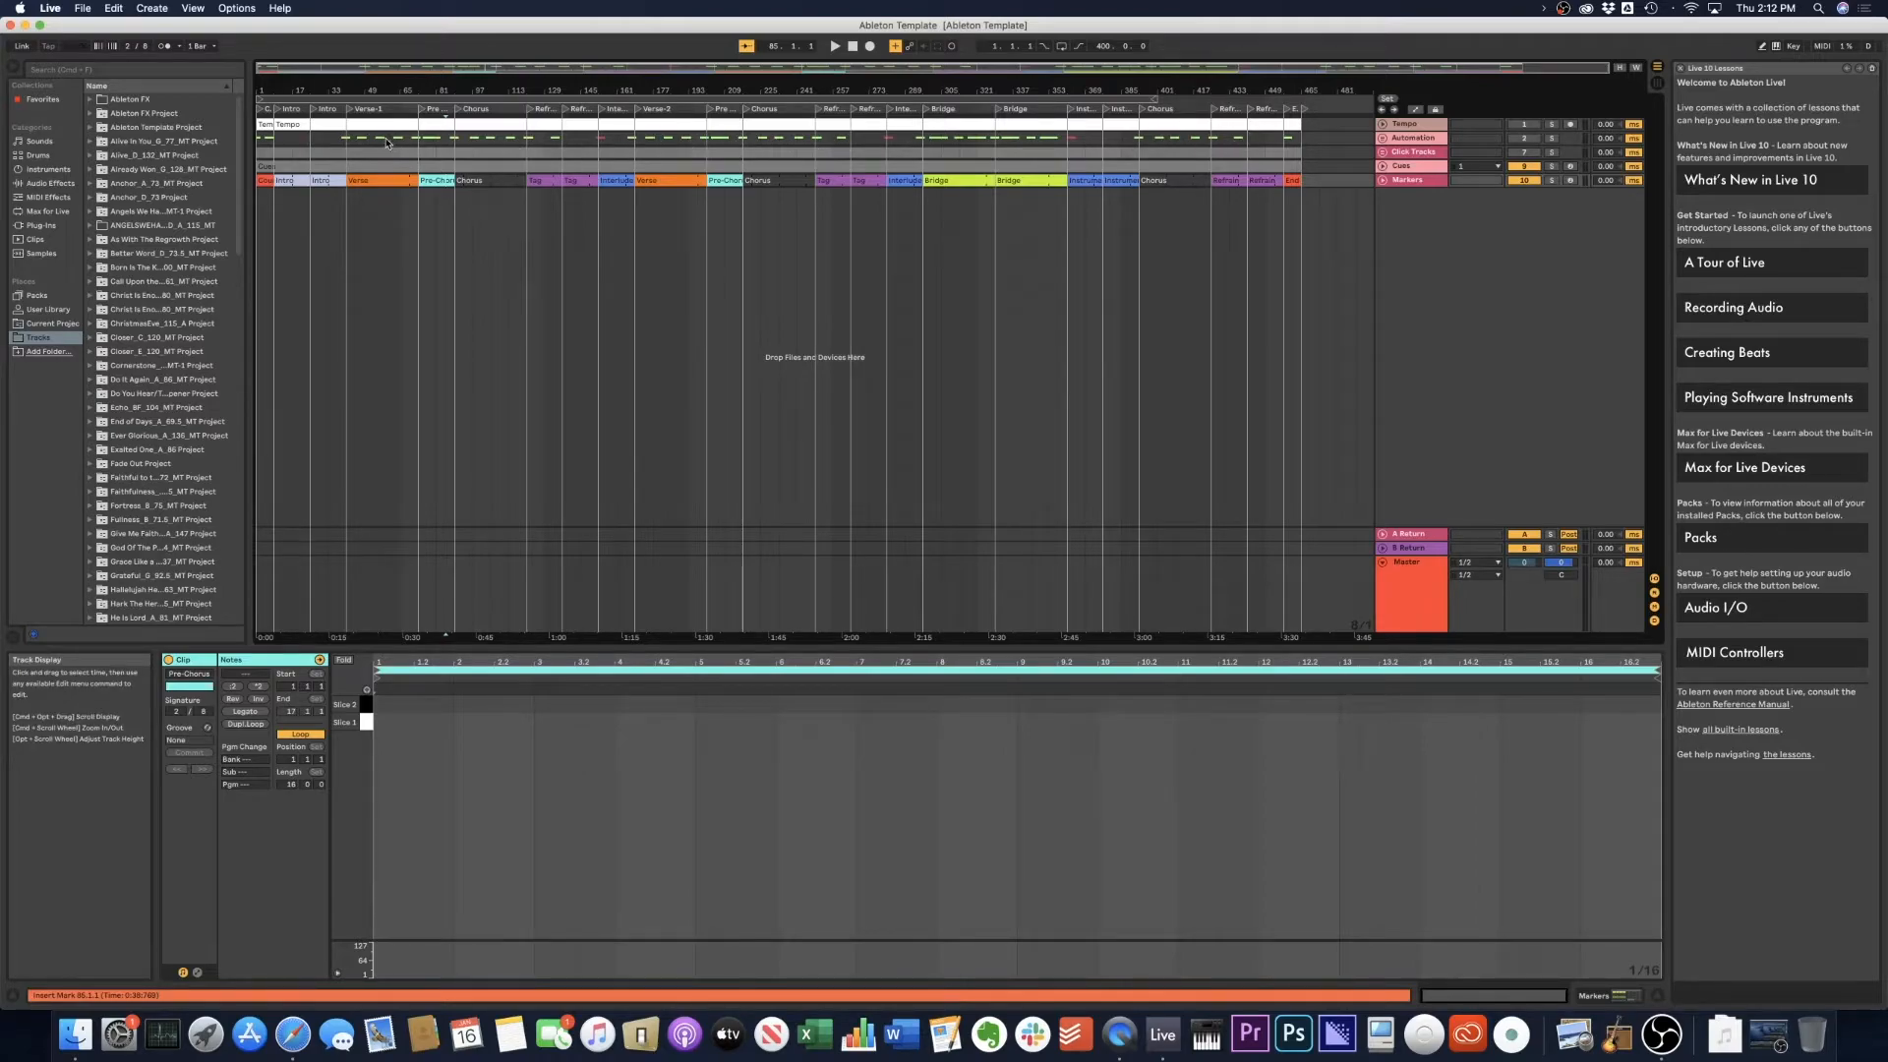
{"action": "left_click", "coordinate": [1404, 167]}
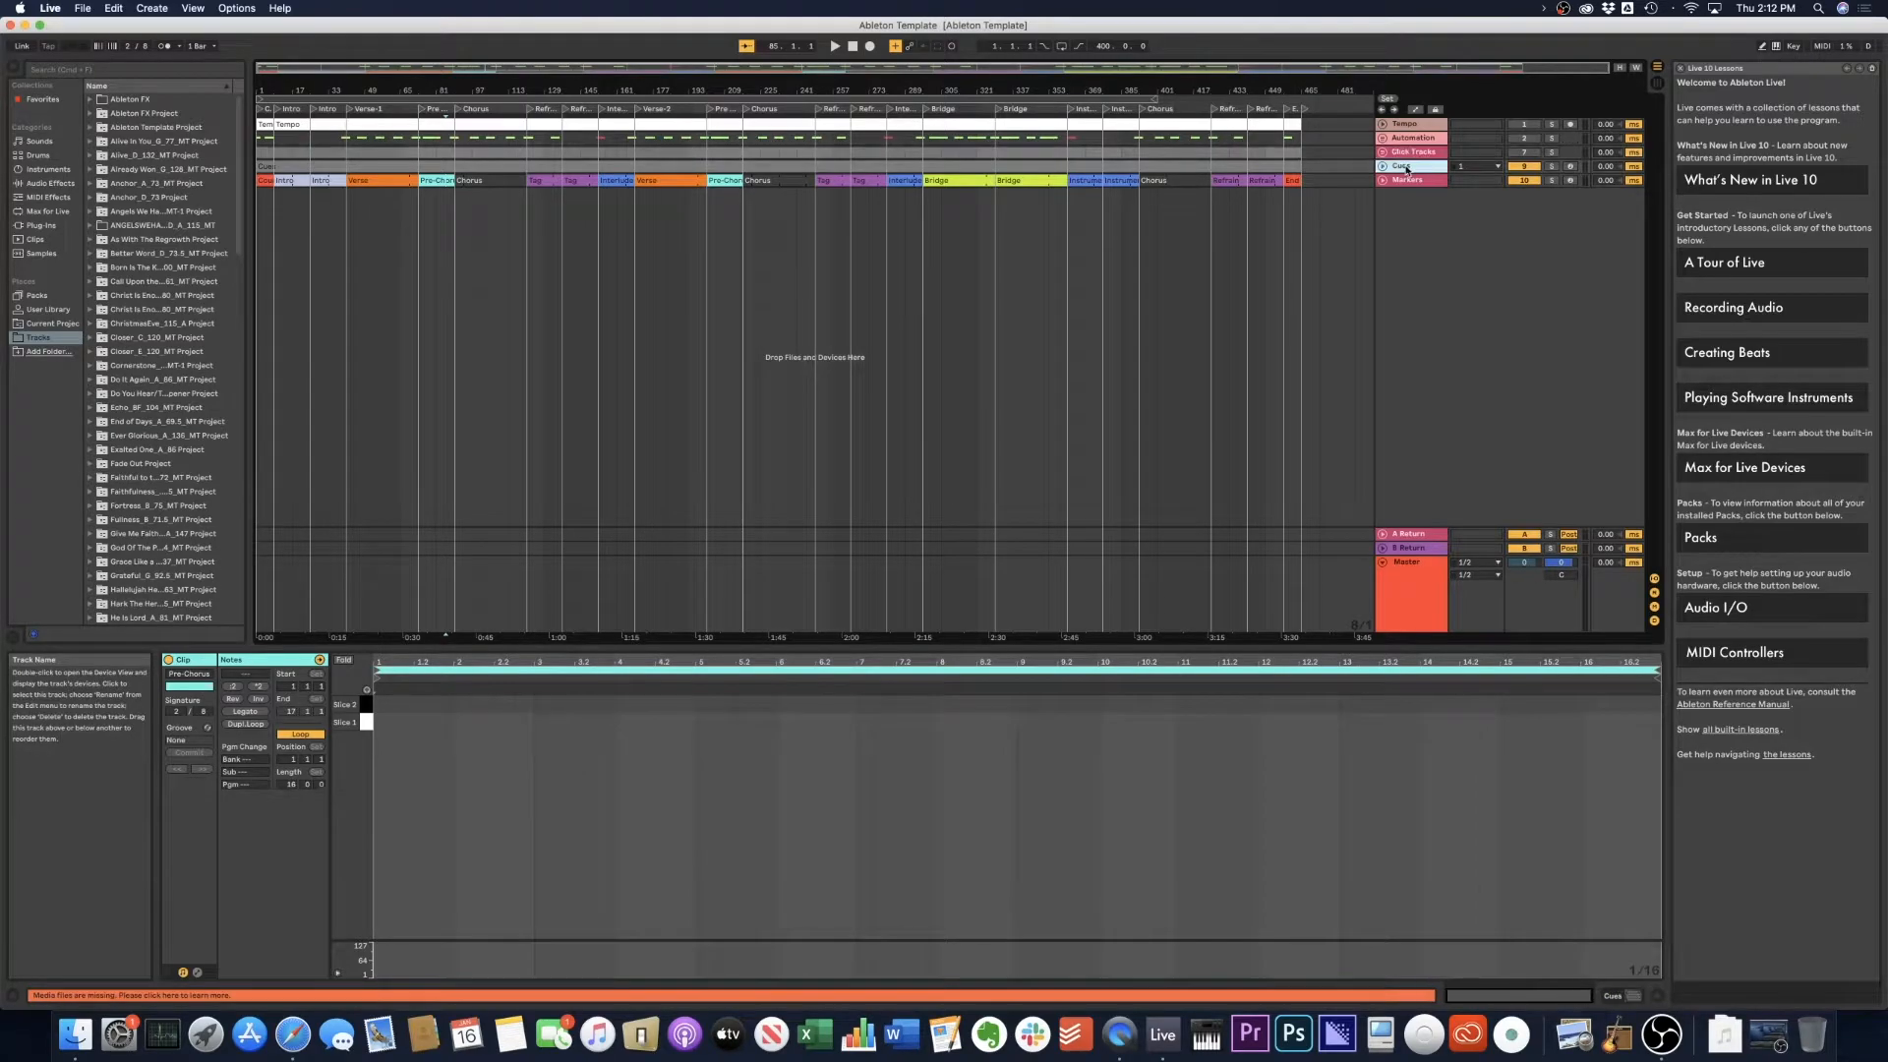
{"action": "left_click", "coordinate": [1412, 182]}
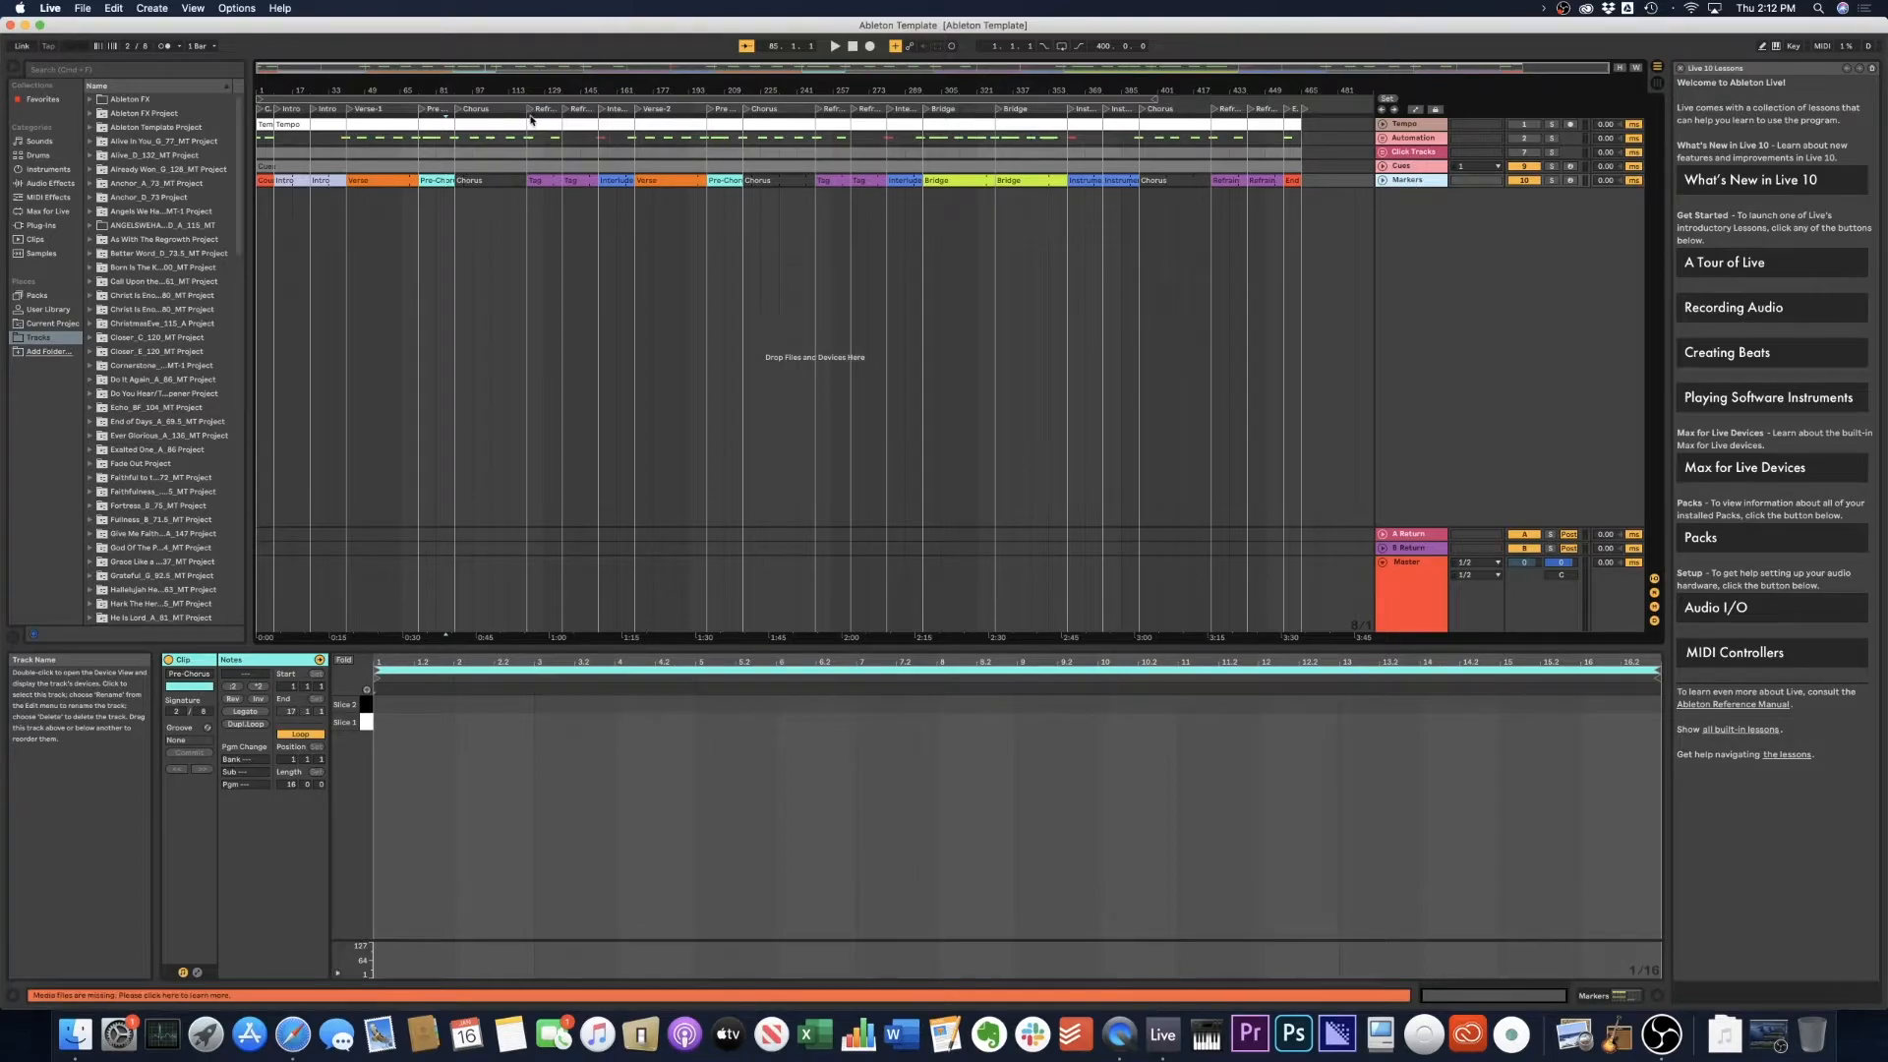
Extend the long Tempo clip back to the start of the arrangement, covering the short clip at the beginning.
{"action": "left_click", "coordinate": [299, 135]}
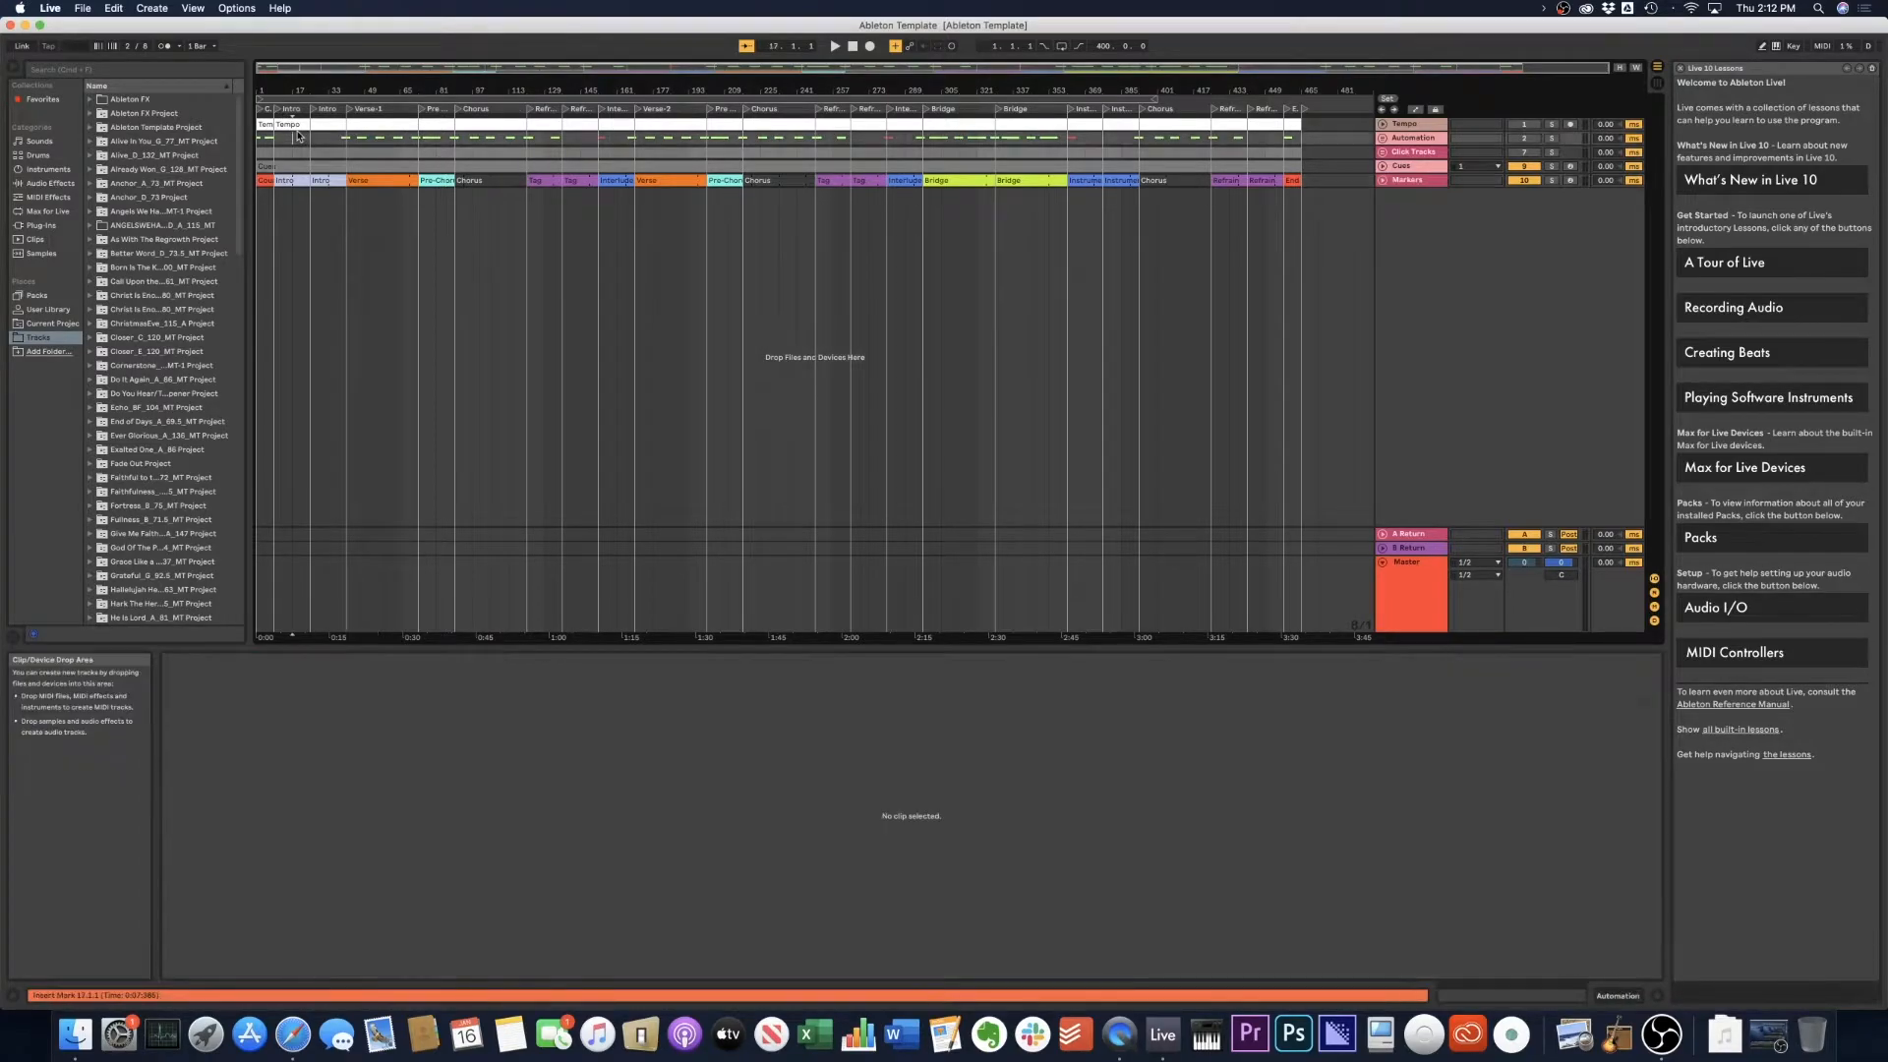
{"action": "left_click", "coordinate": [283, 124]}
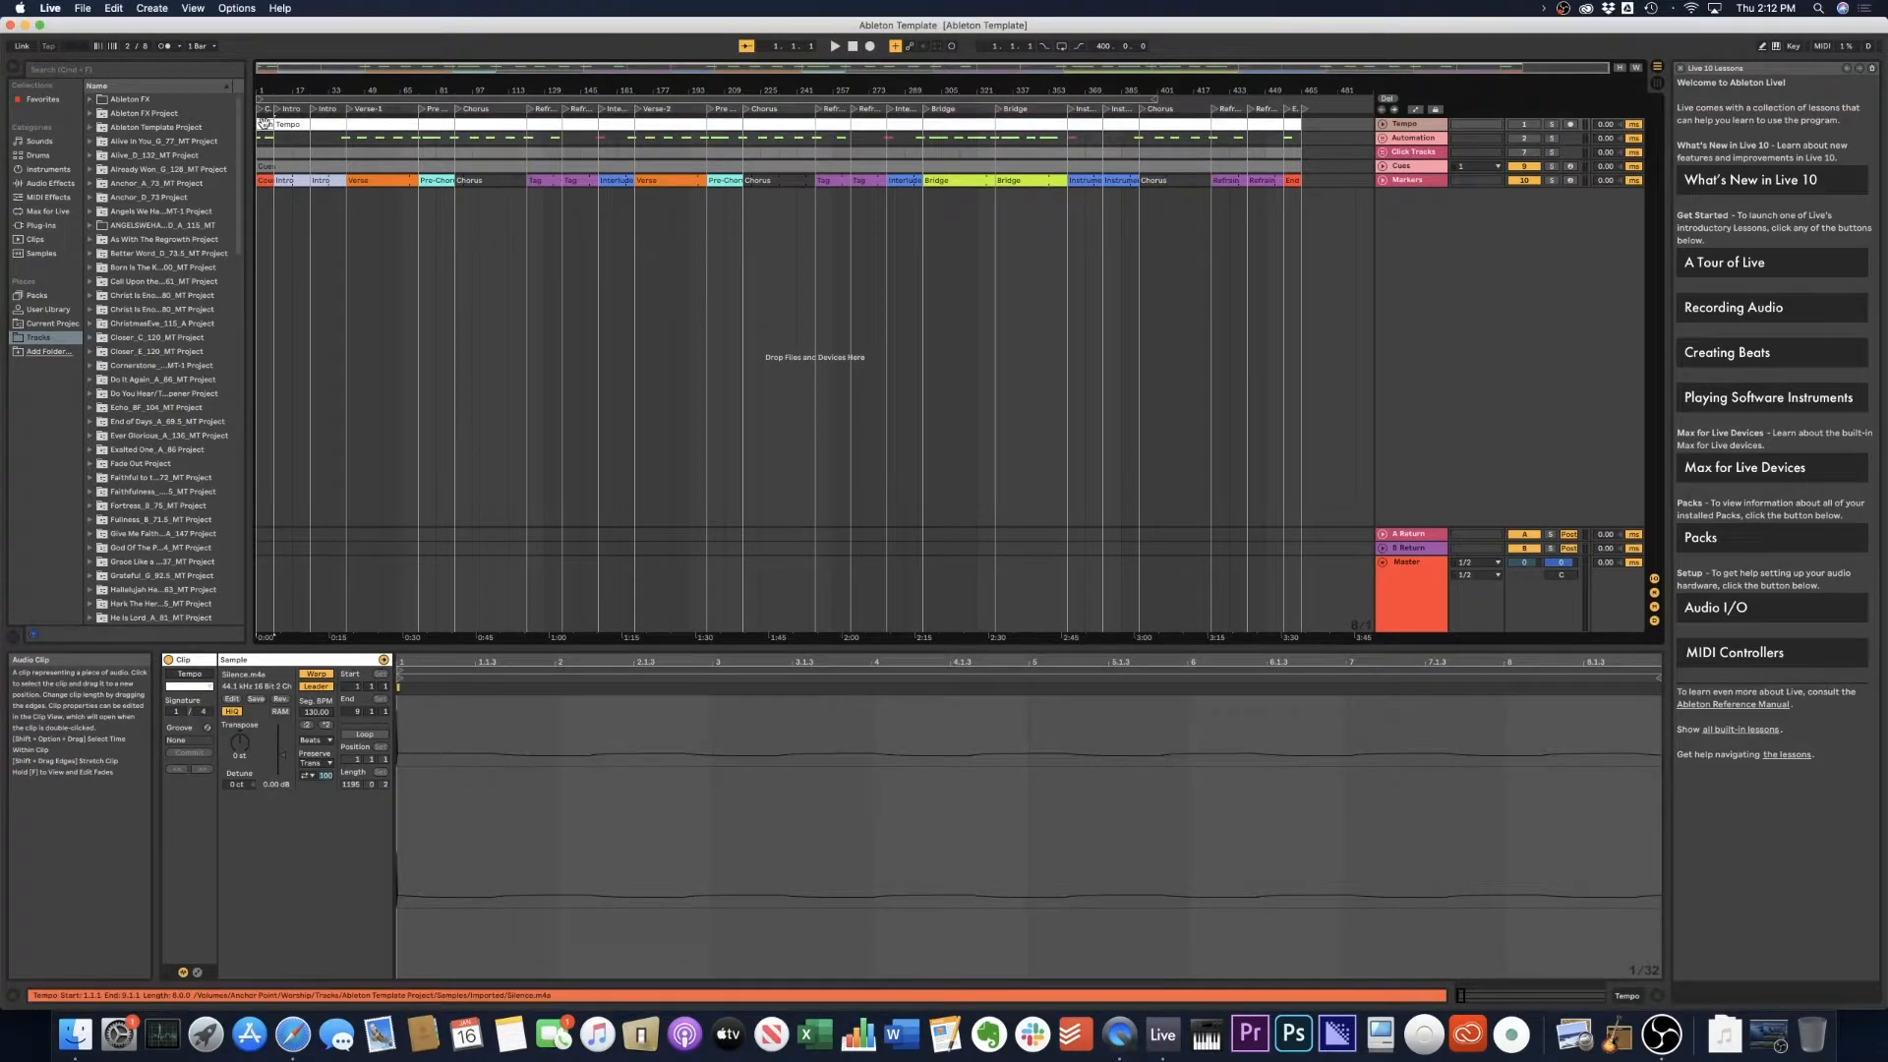
{"action": "left_click", "coordinate": [266, 125]}
{"action": "left_click_drag", "start_coordinate": [274, 126], "coordinate": [250, 126]}
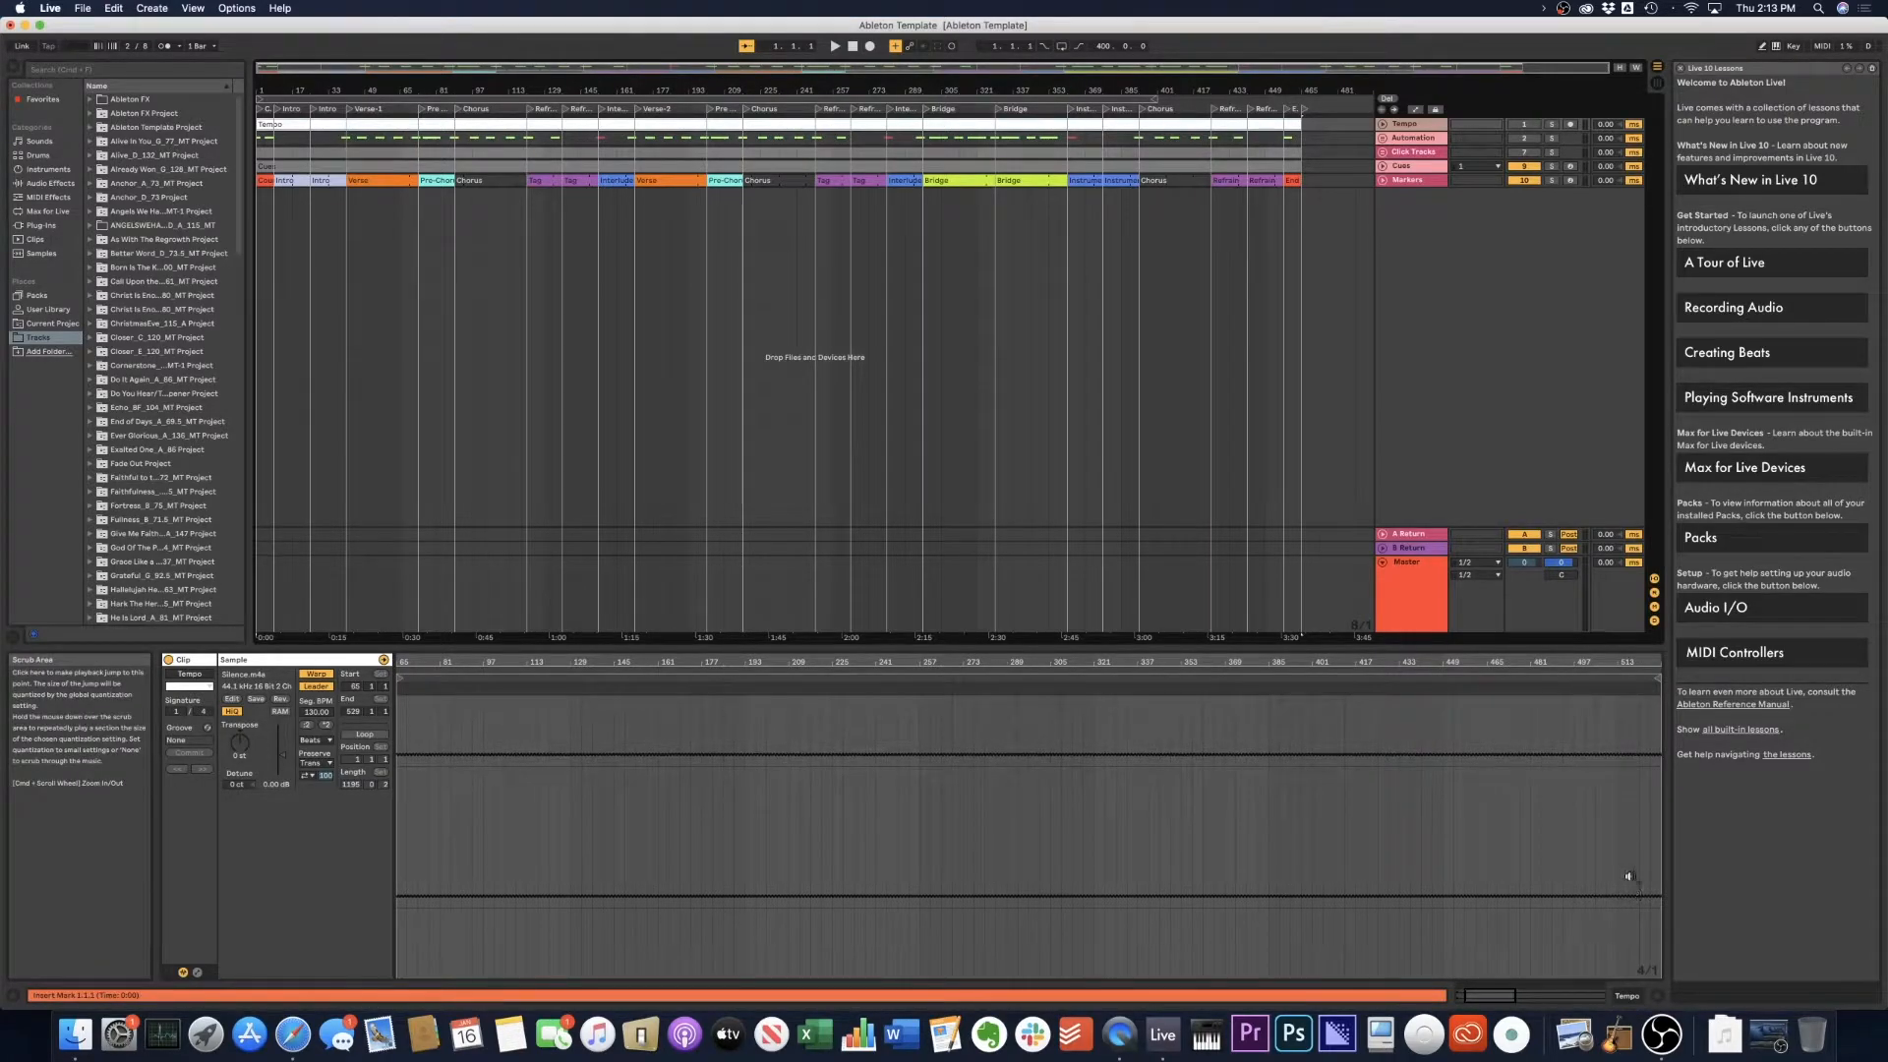
{"action": "left_click", "coordinate": [1726, 1034]}
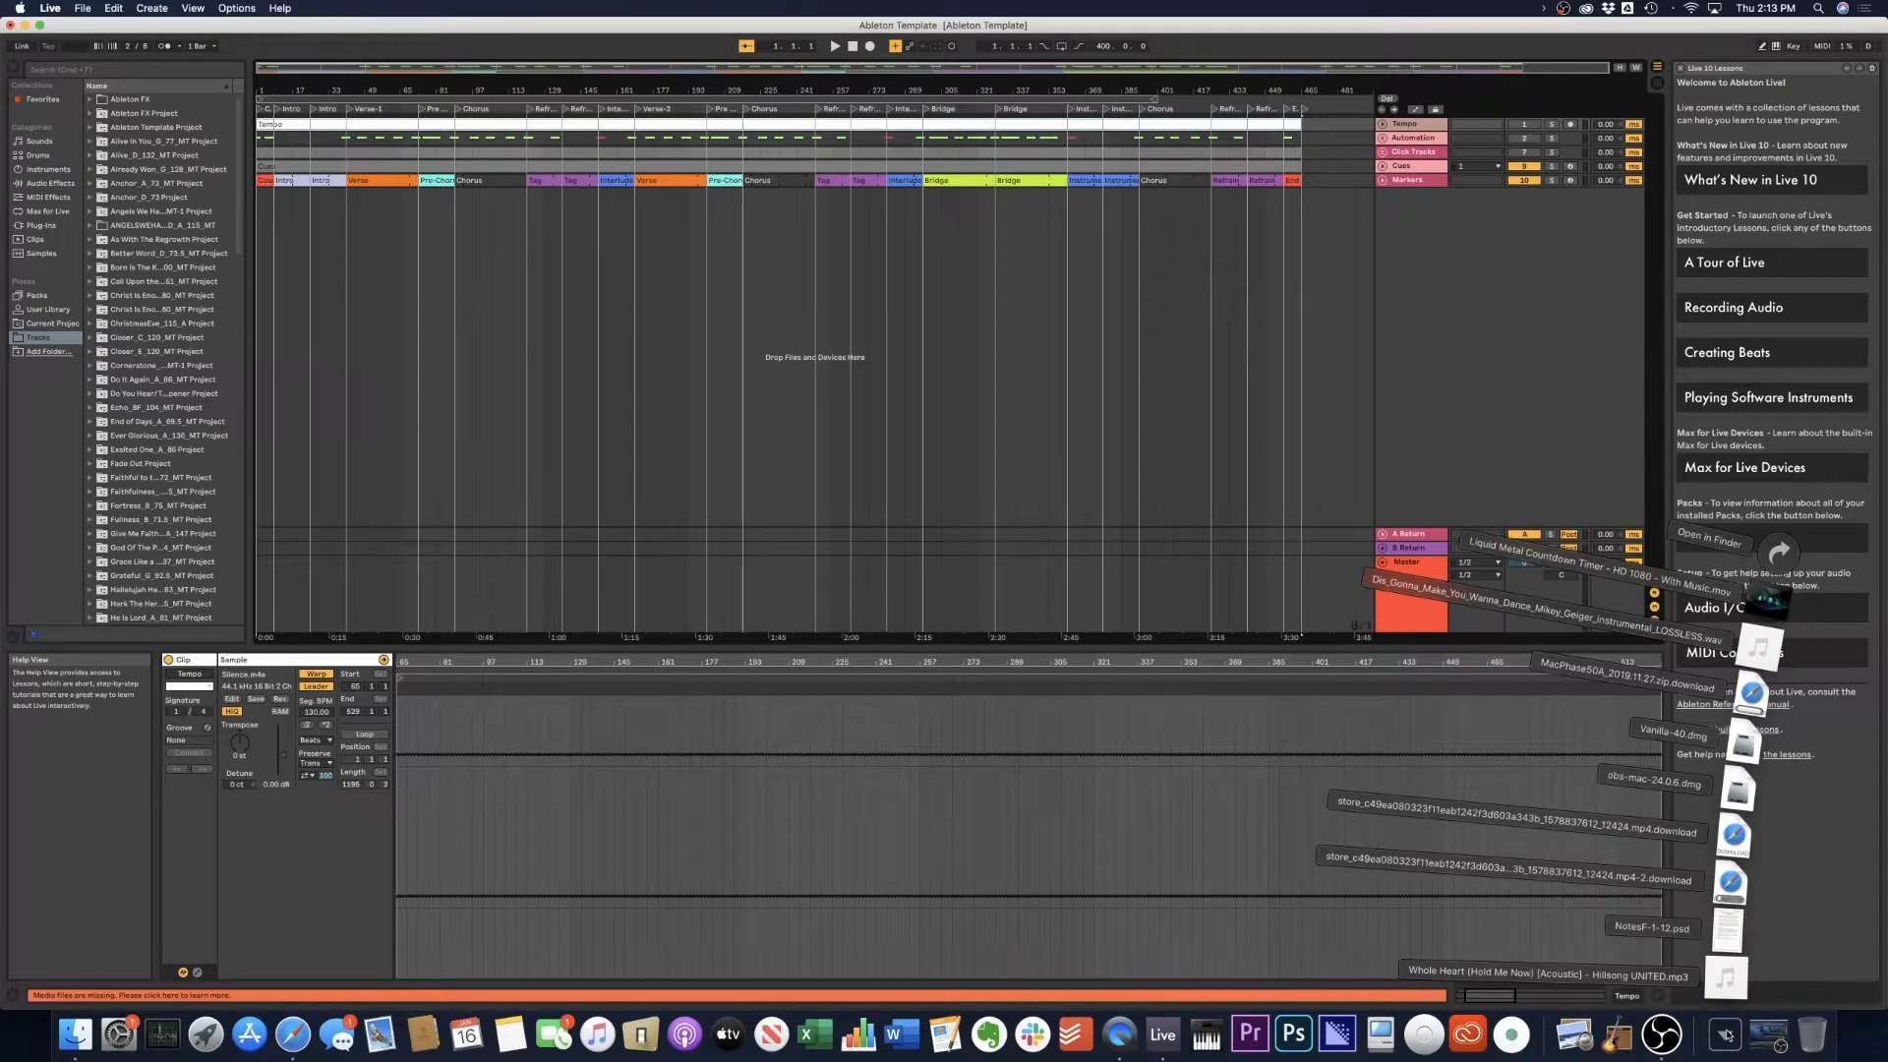
{"action": "left_click", "coordinate": [1780, 554]}
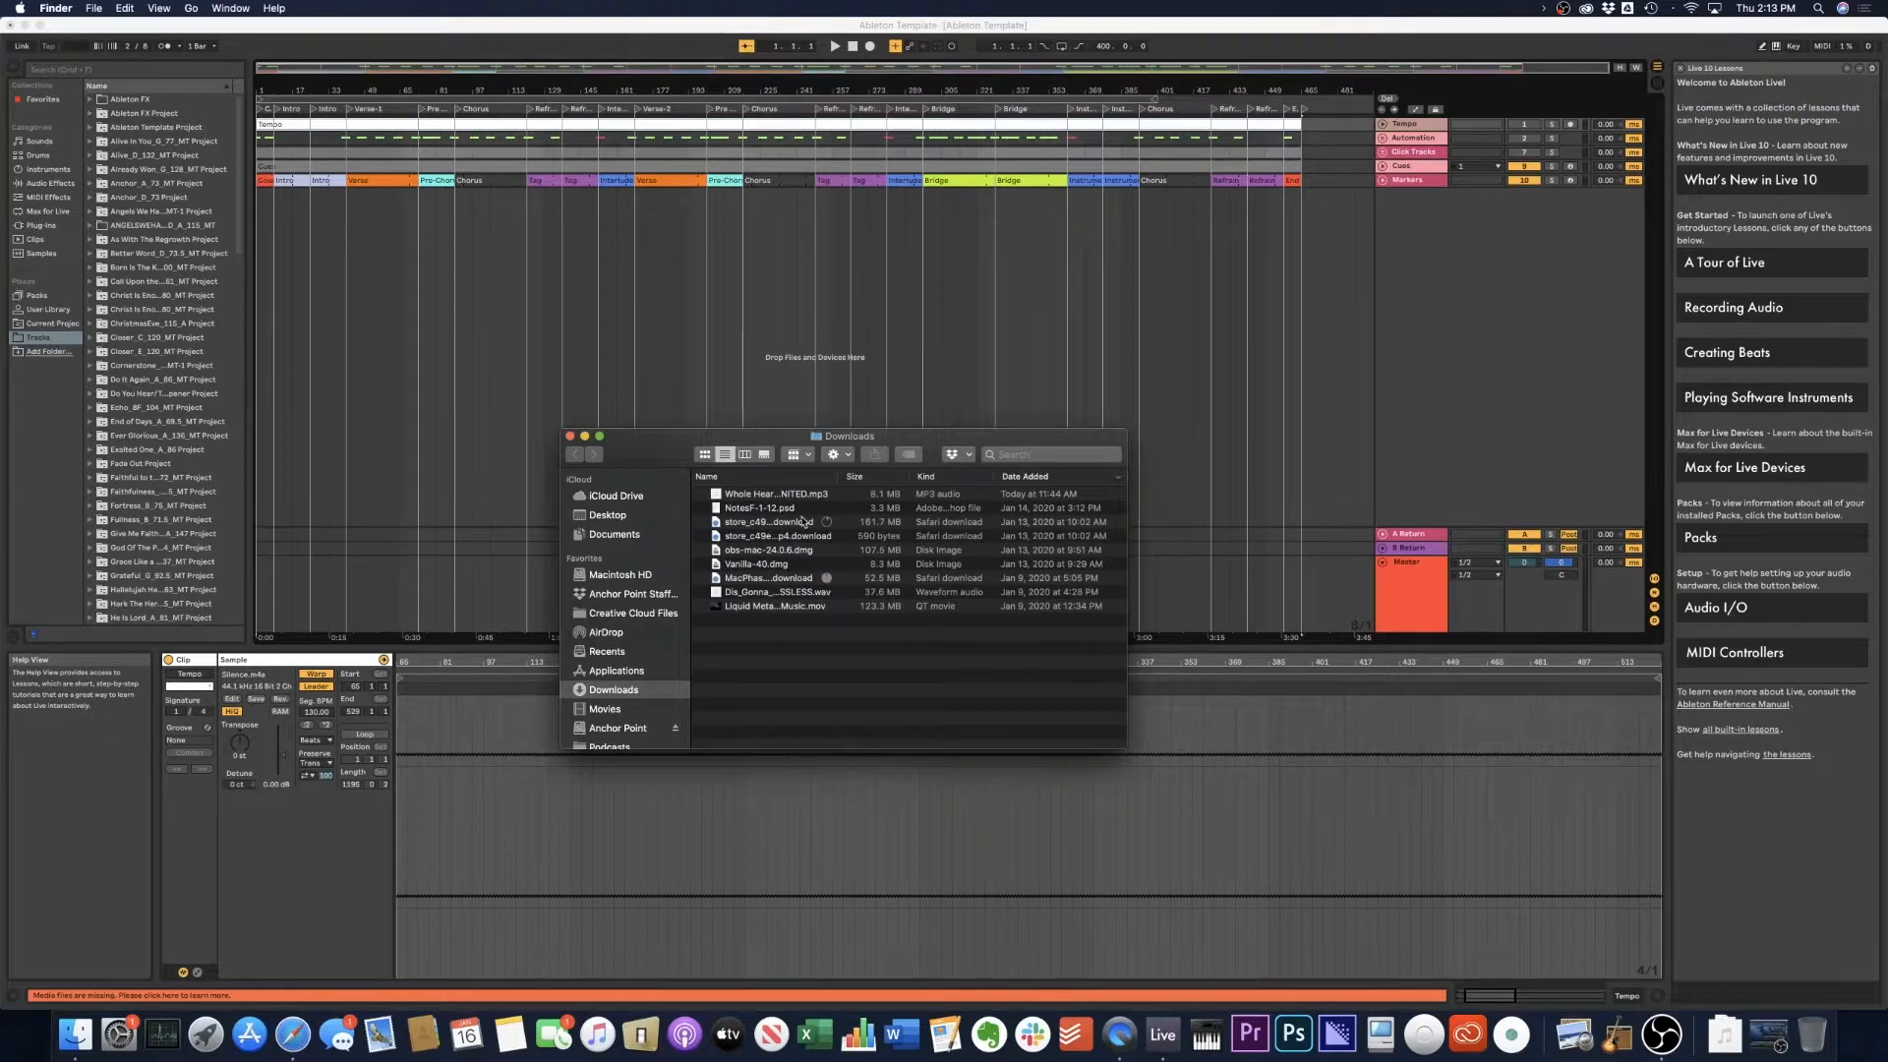
{"action": "left_click", "coordinate": [570, 437]}
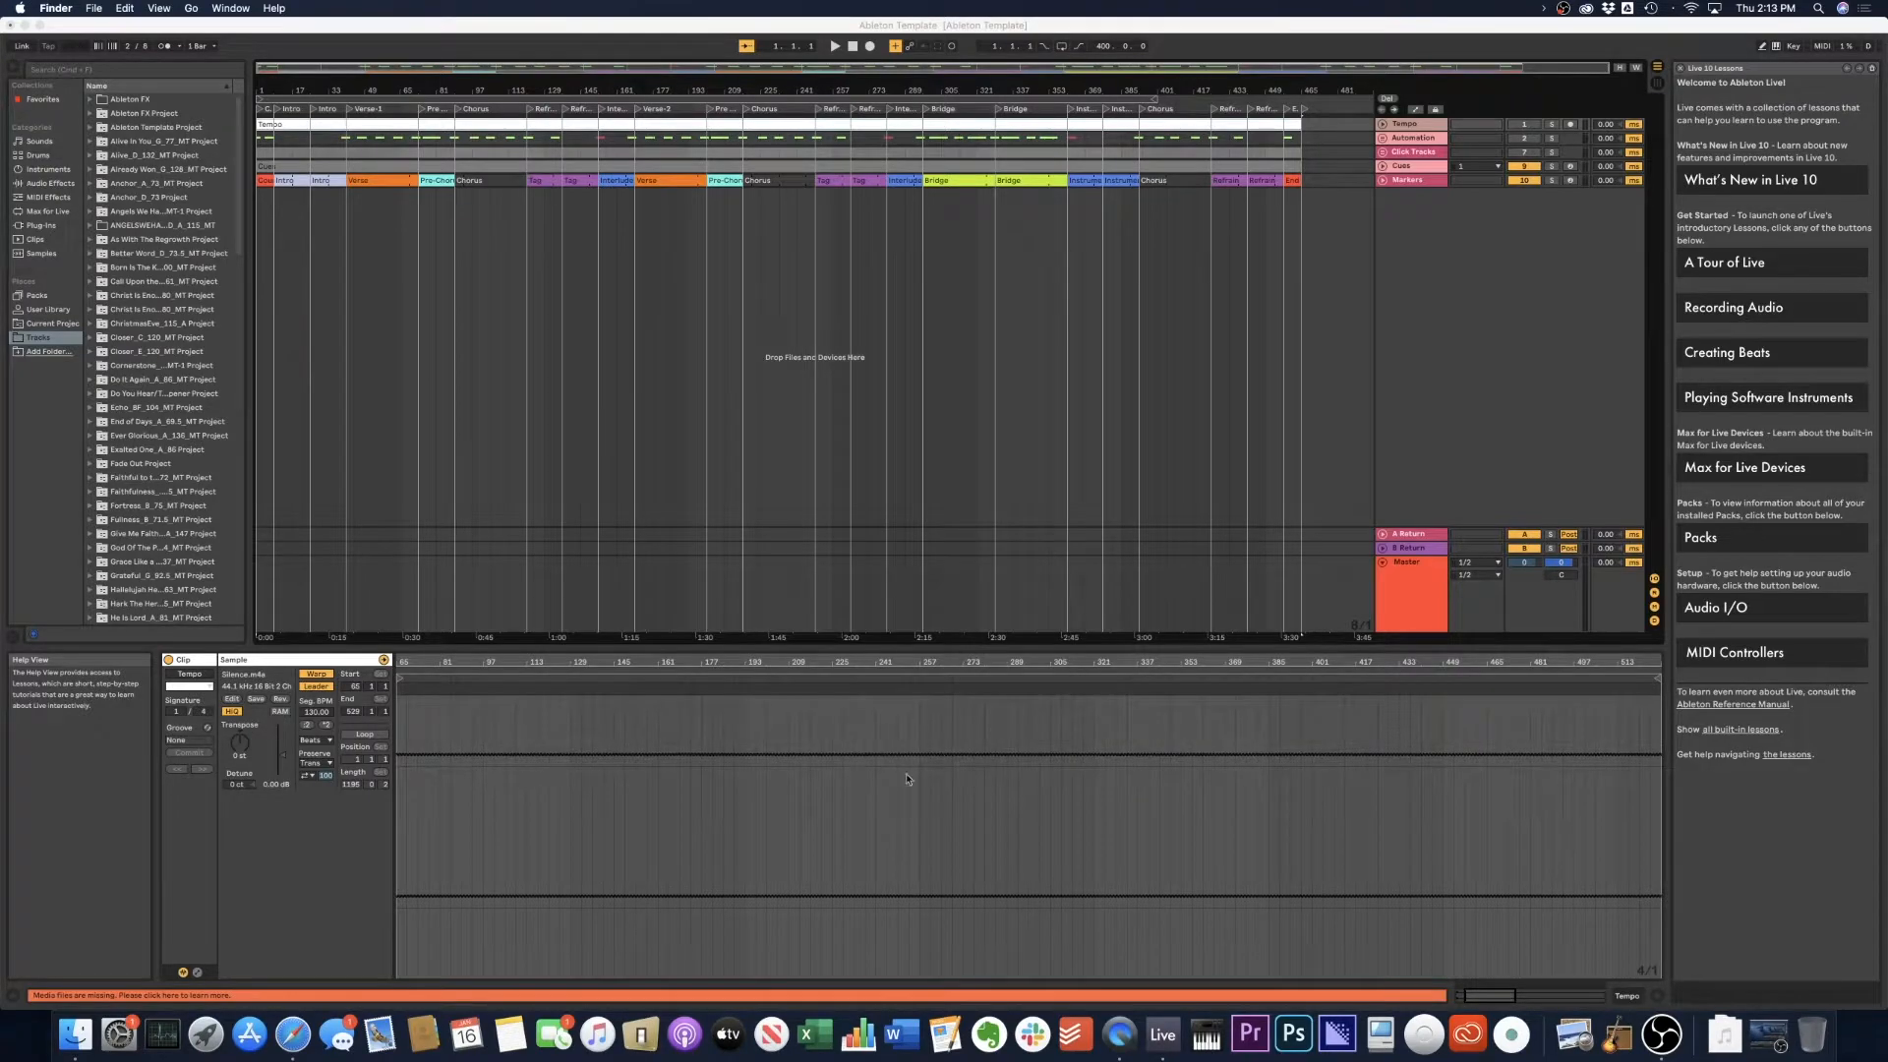
Switch to Safari, open the MultiTracks.com login page and log in with the account username and password.
{"action": "left_click", "coordinate": [292, 1035]}
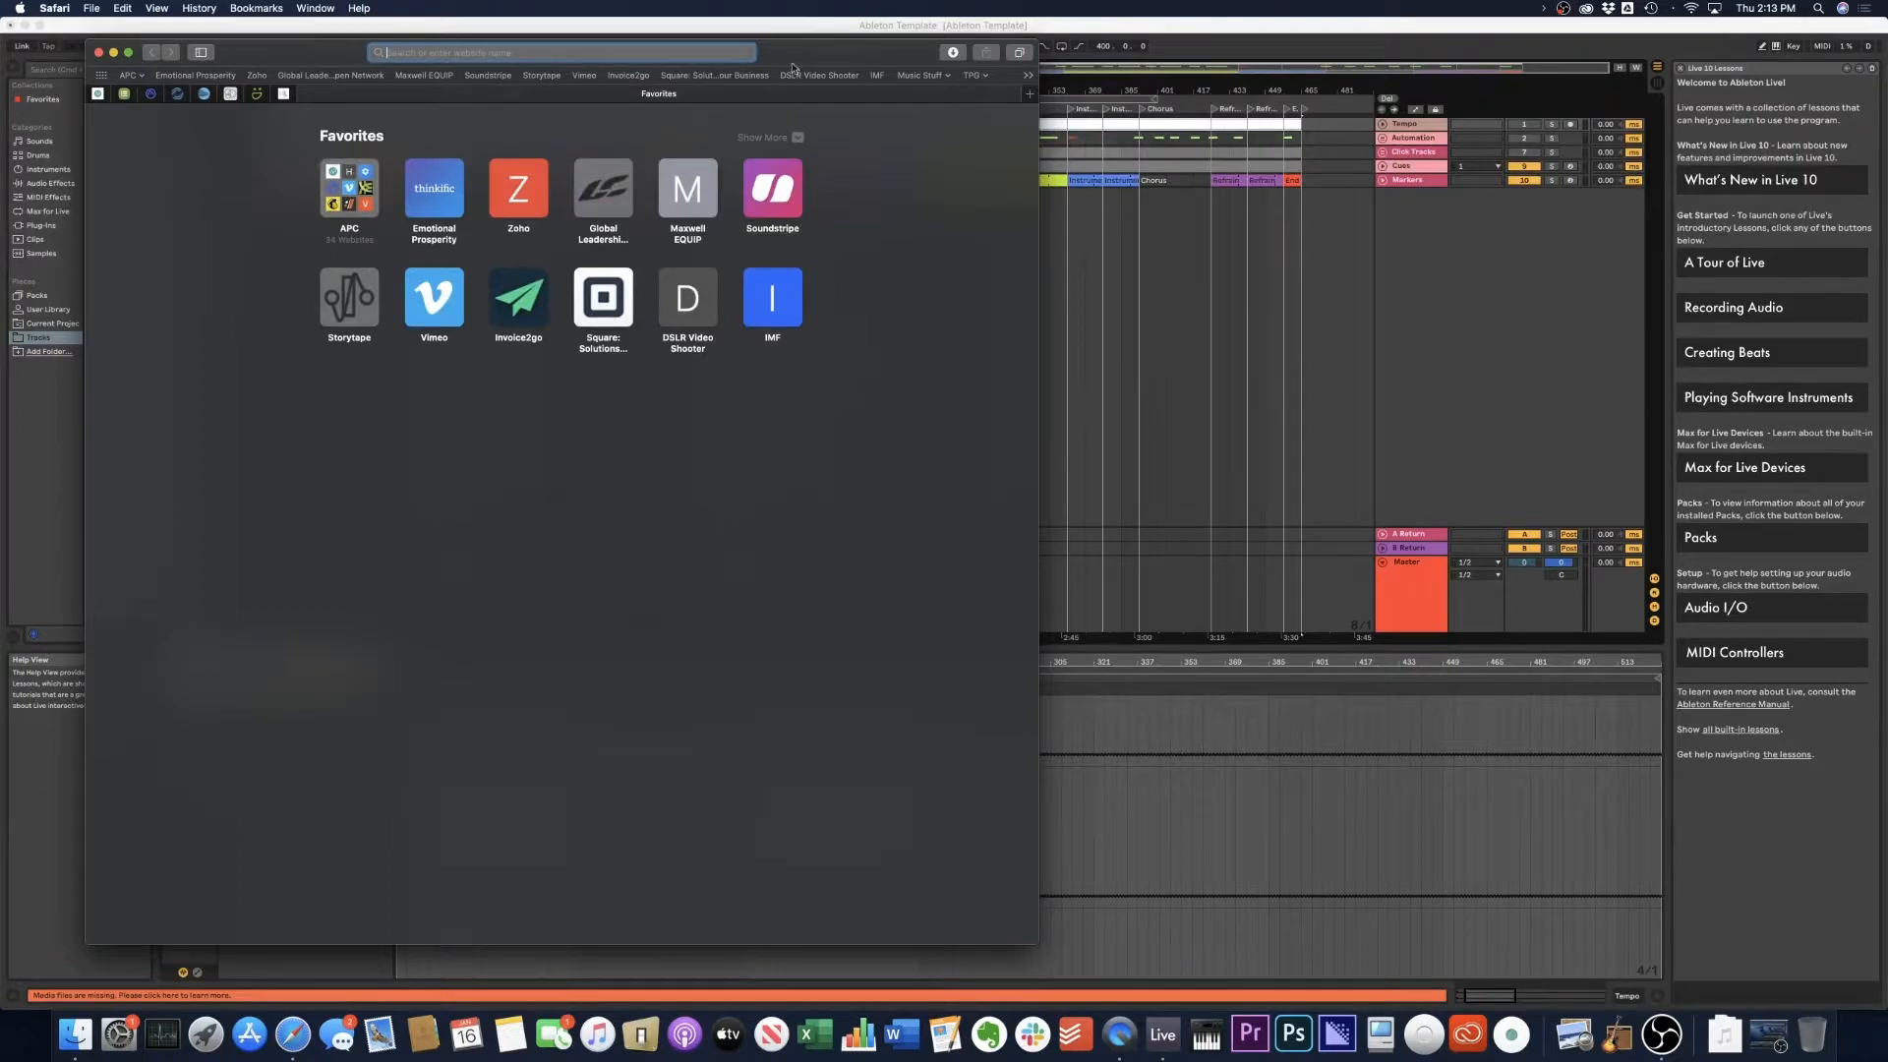
{"action": "left_click", "coordinate": [205, 96]}
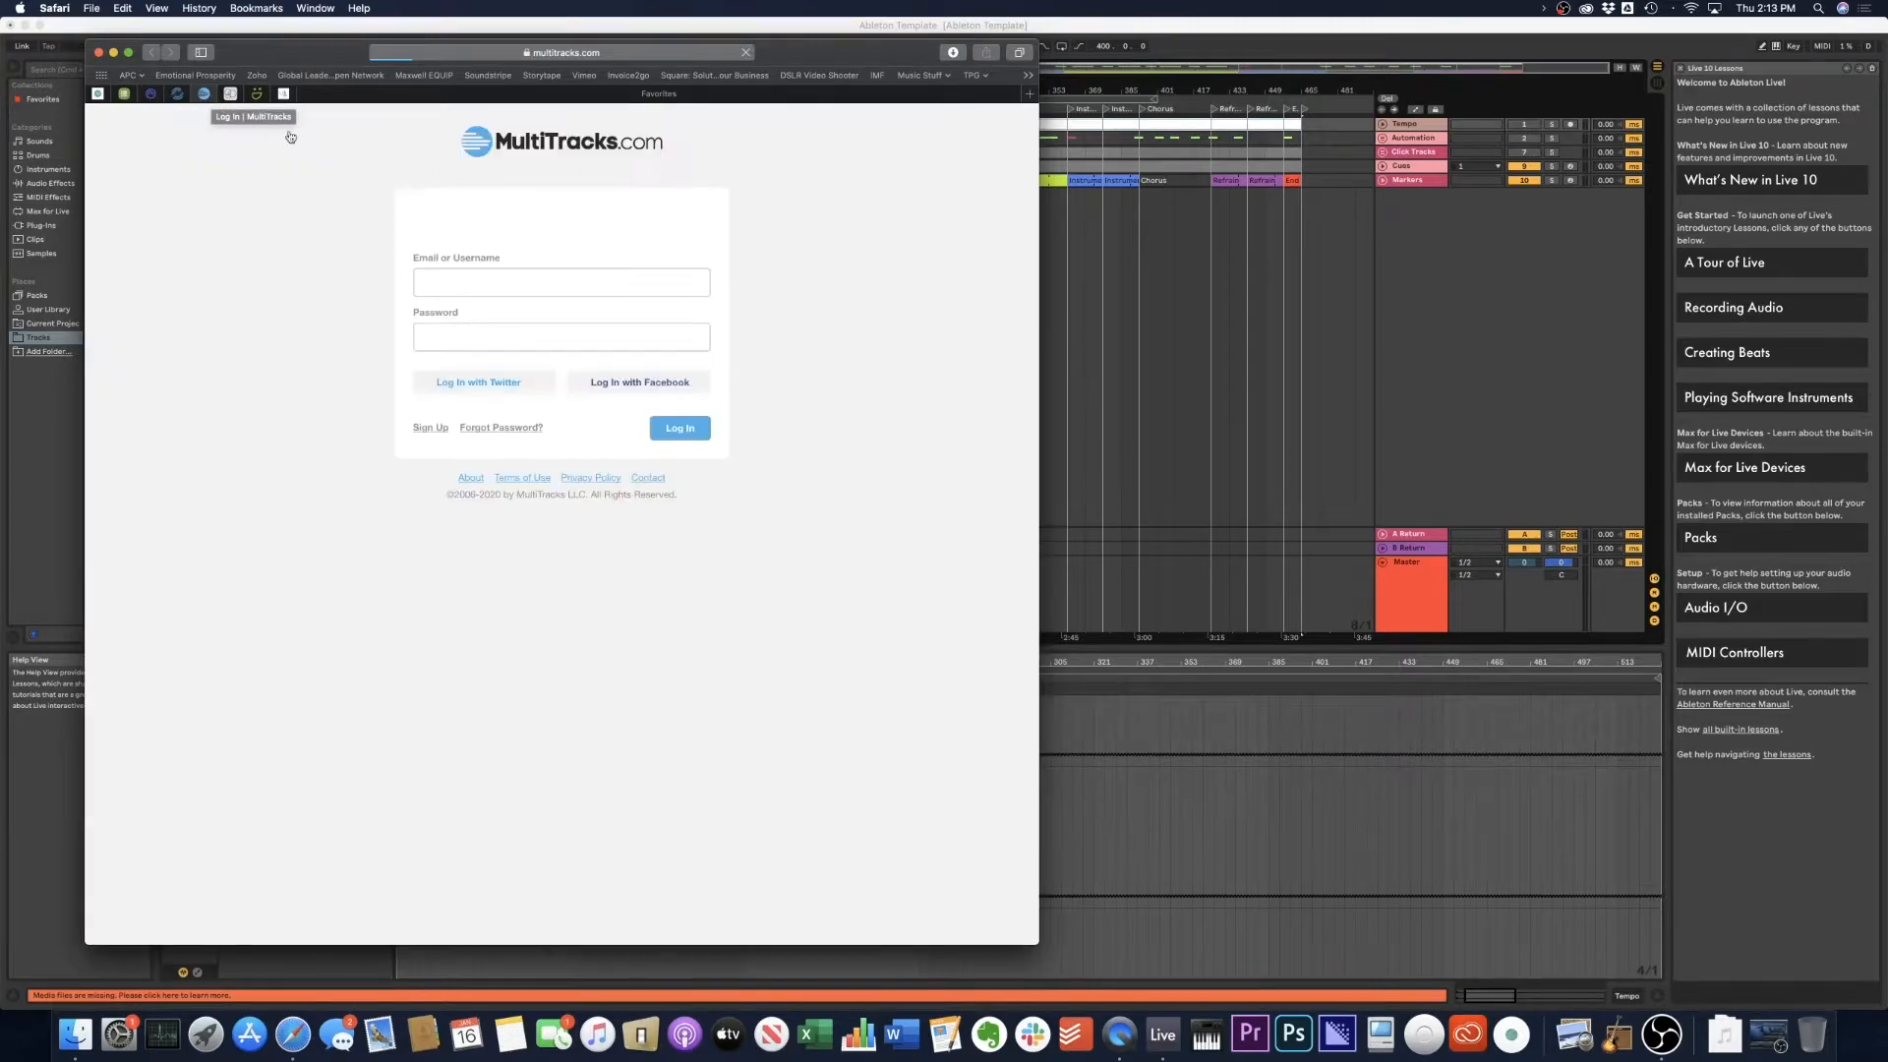
{"action": "left_click", "coordinate": [535, 283]}
{"action": "left_click", "coordinate": [479, 314]}
{"action": "left_click", "coordinate": [679, 428]}
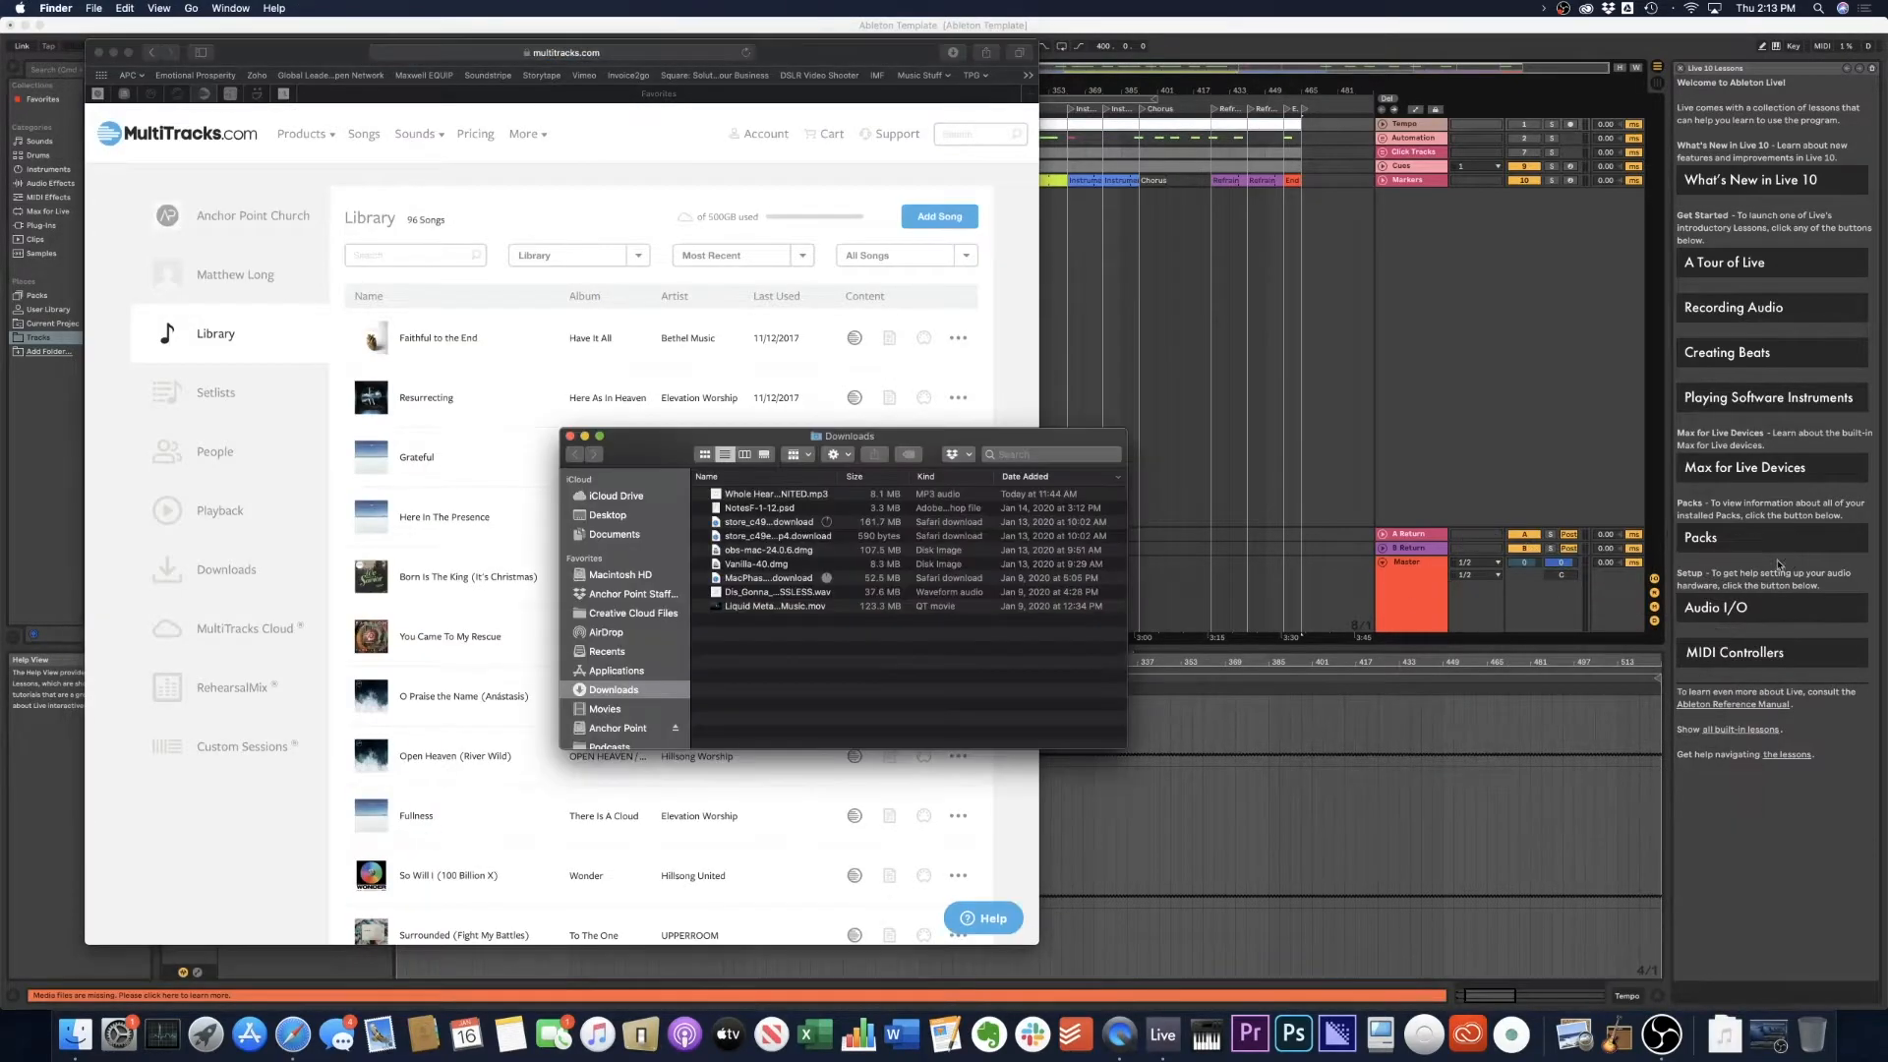
Download the "WAV Low -1 B" version of "Yes I Will" from the account's downloads list.
{"action": "left_click", "coordinate": [221, 575]}
{"action": "left_click", "coordinate": [932, 353]}
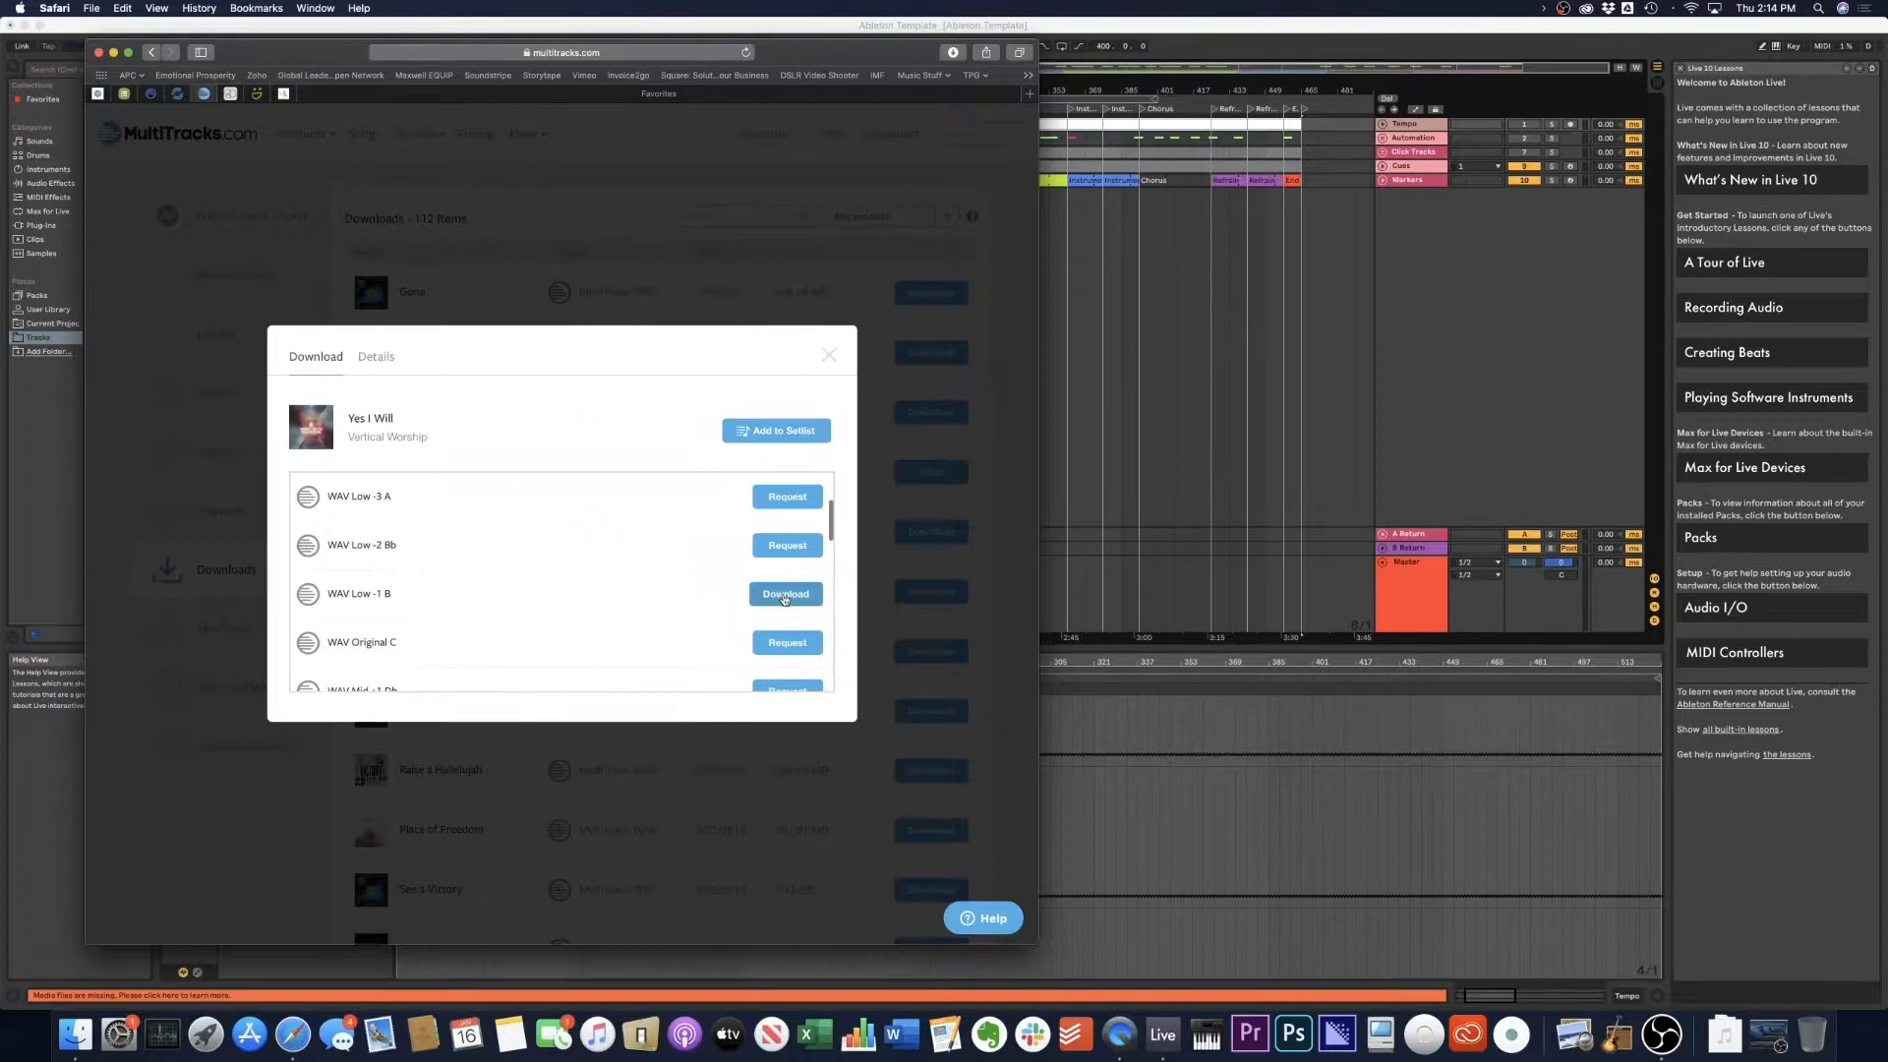
{"action": "left_click", "coordinate": [786, 590]}
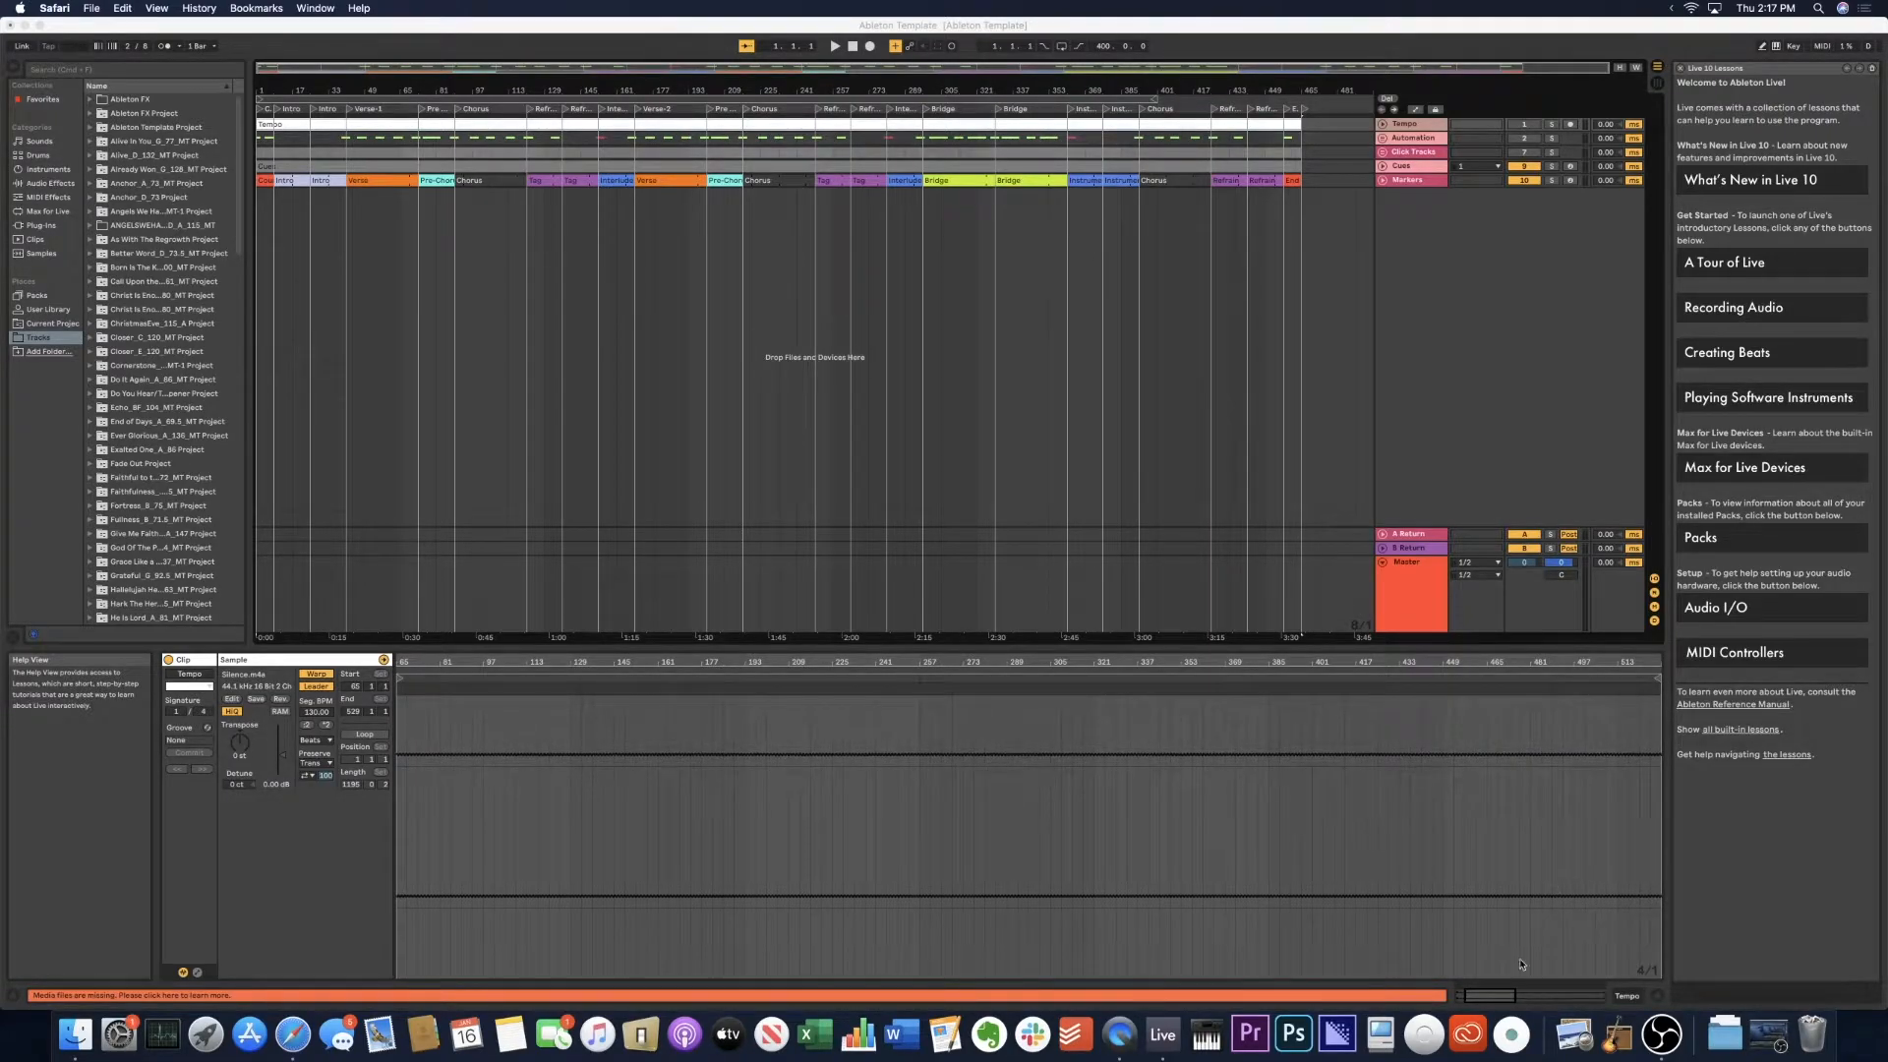
Open MultiTrack.als from the downloaded "Yes I Will" folder in Live, discarding the template changes and allowing access to the Downloads folder.
{"action": "left_click", "coordinate": [1725, 1033]}
{"action": "left_click", "coordinate": [1728, 985]}
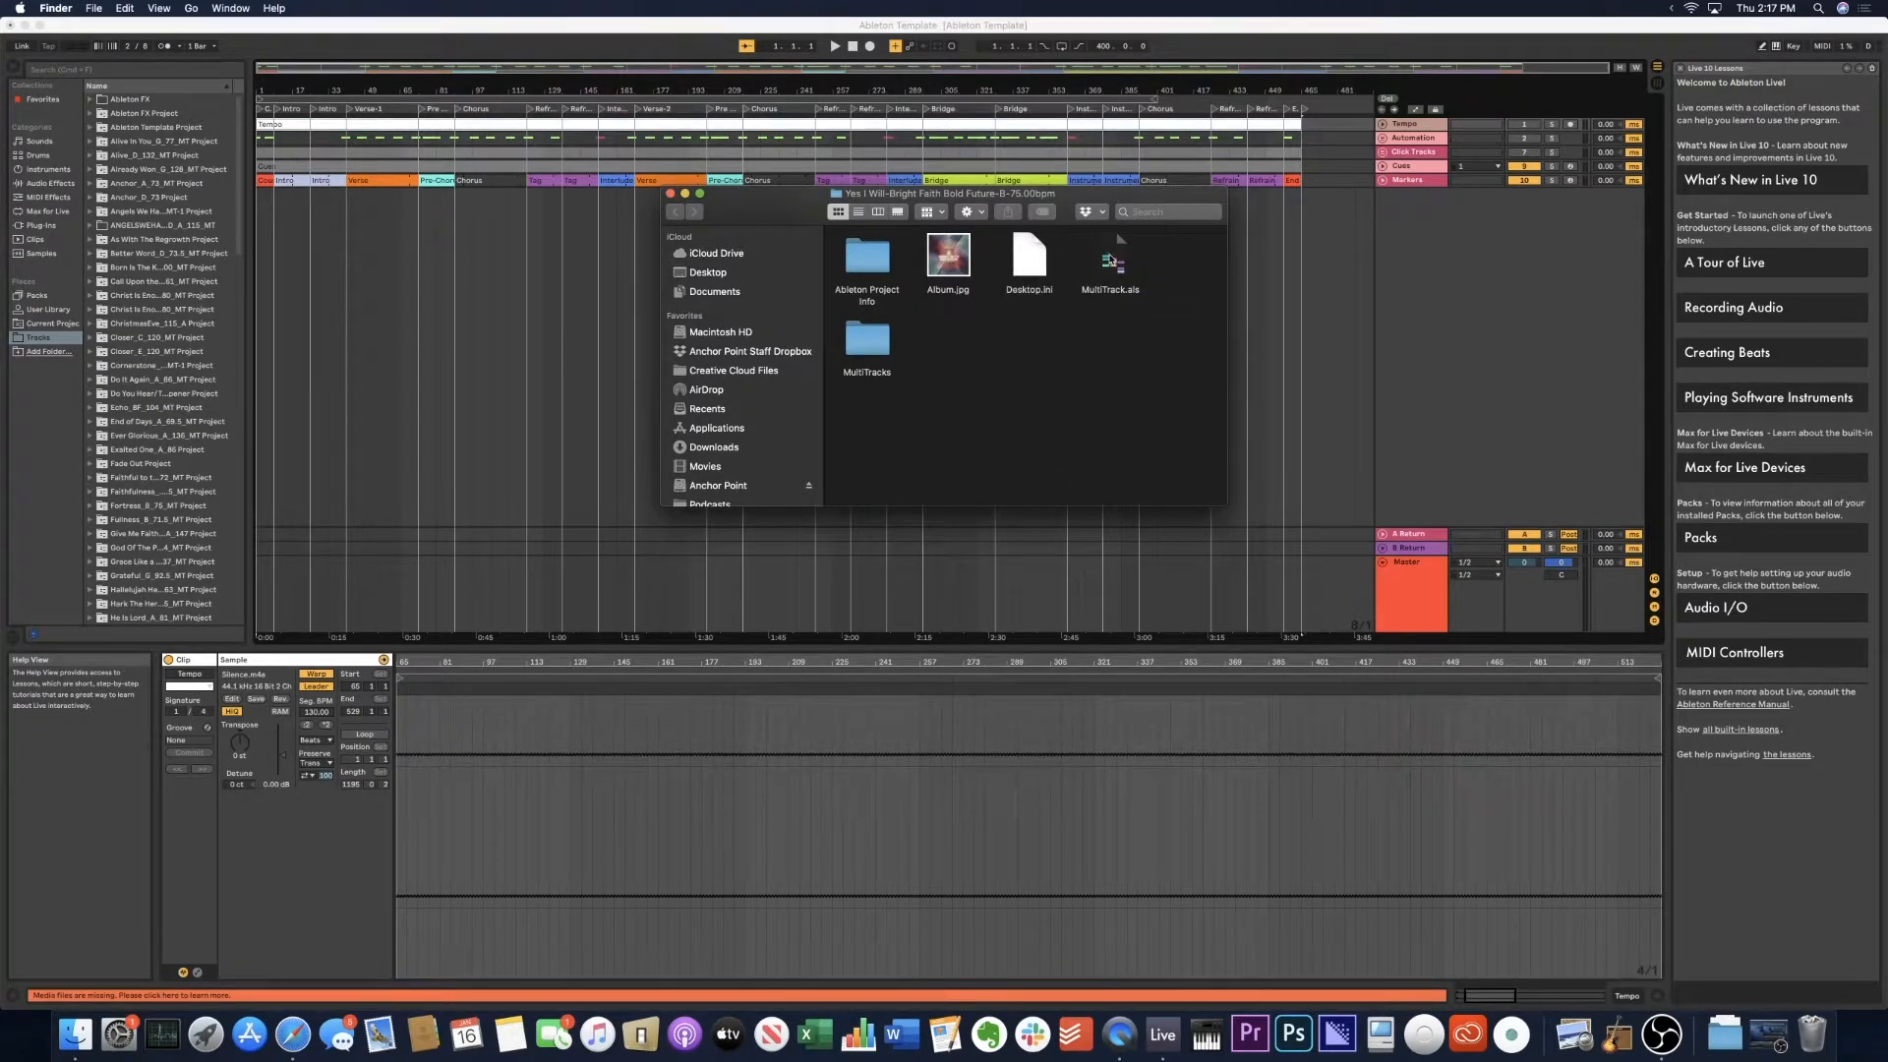
{"action": "double_click", "coordinate": [1111, 260]}
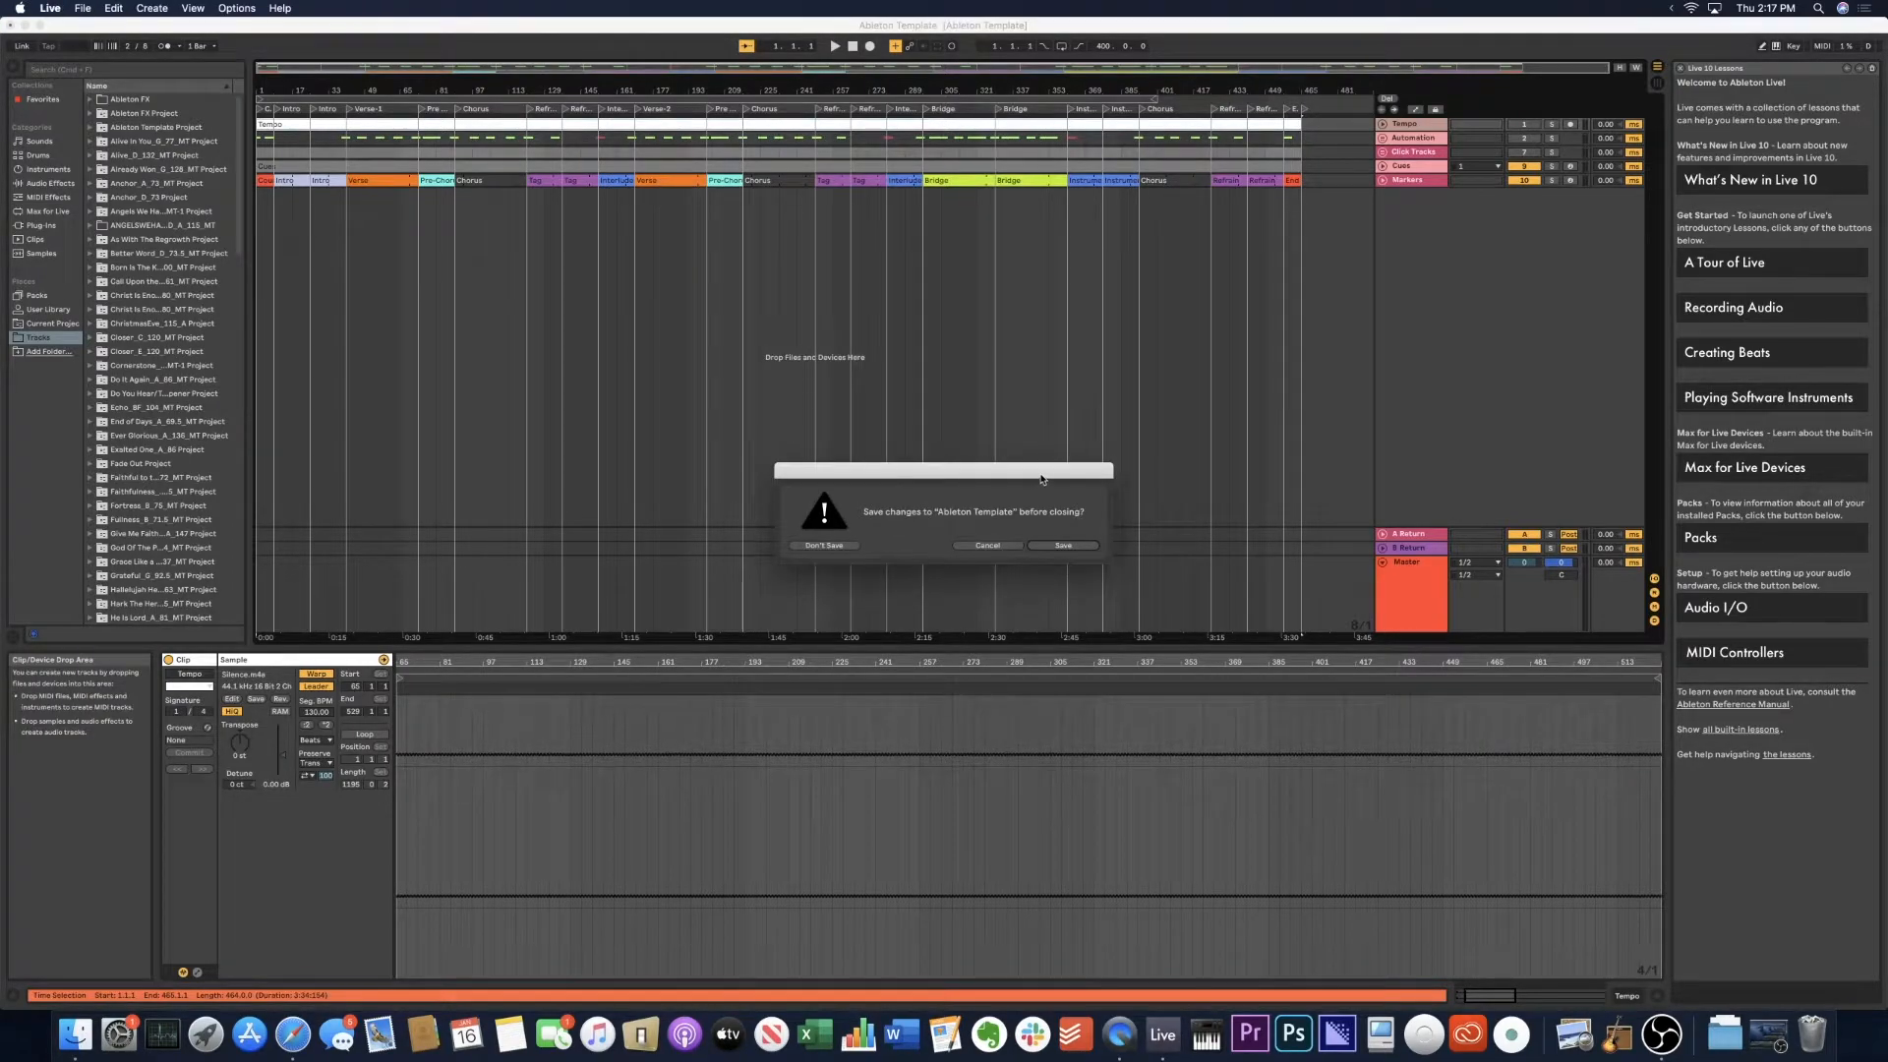
{"action": "left_click", "coordinate": [834, 545]}
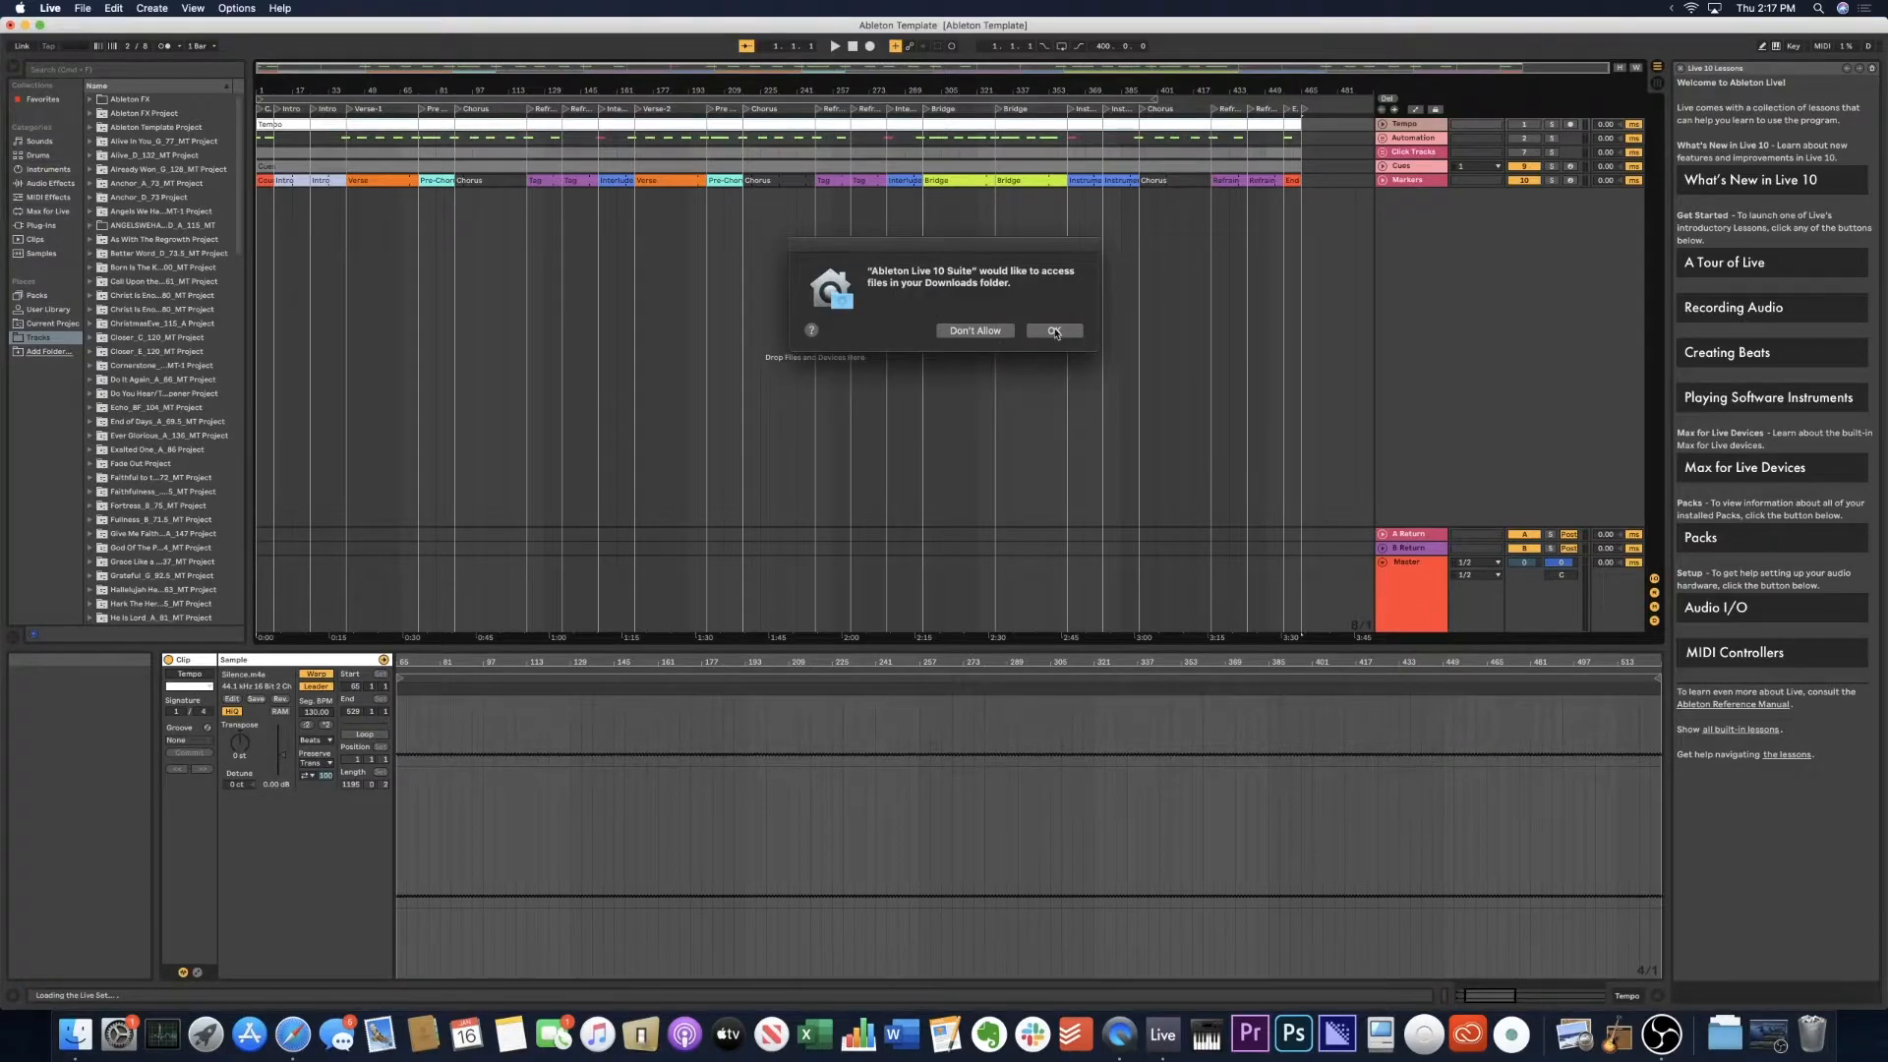
{"action": "left_click", "coordinate": [1054, 331]}
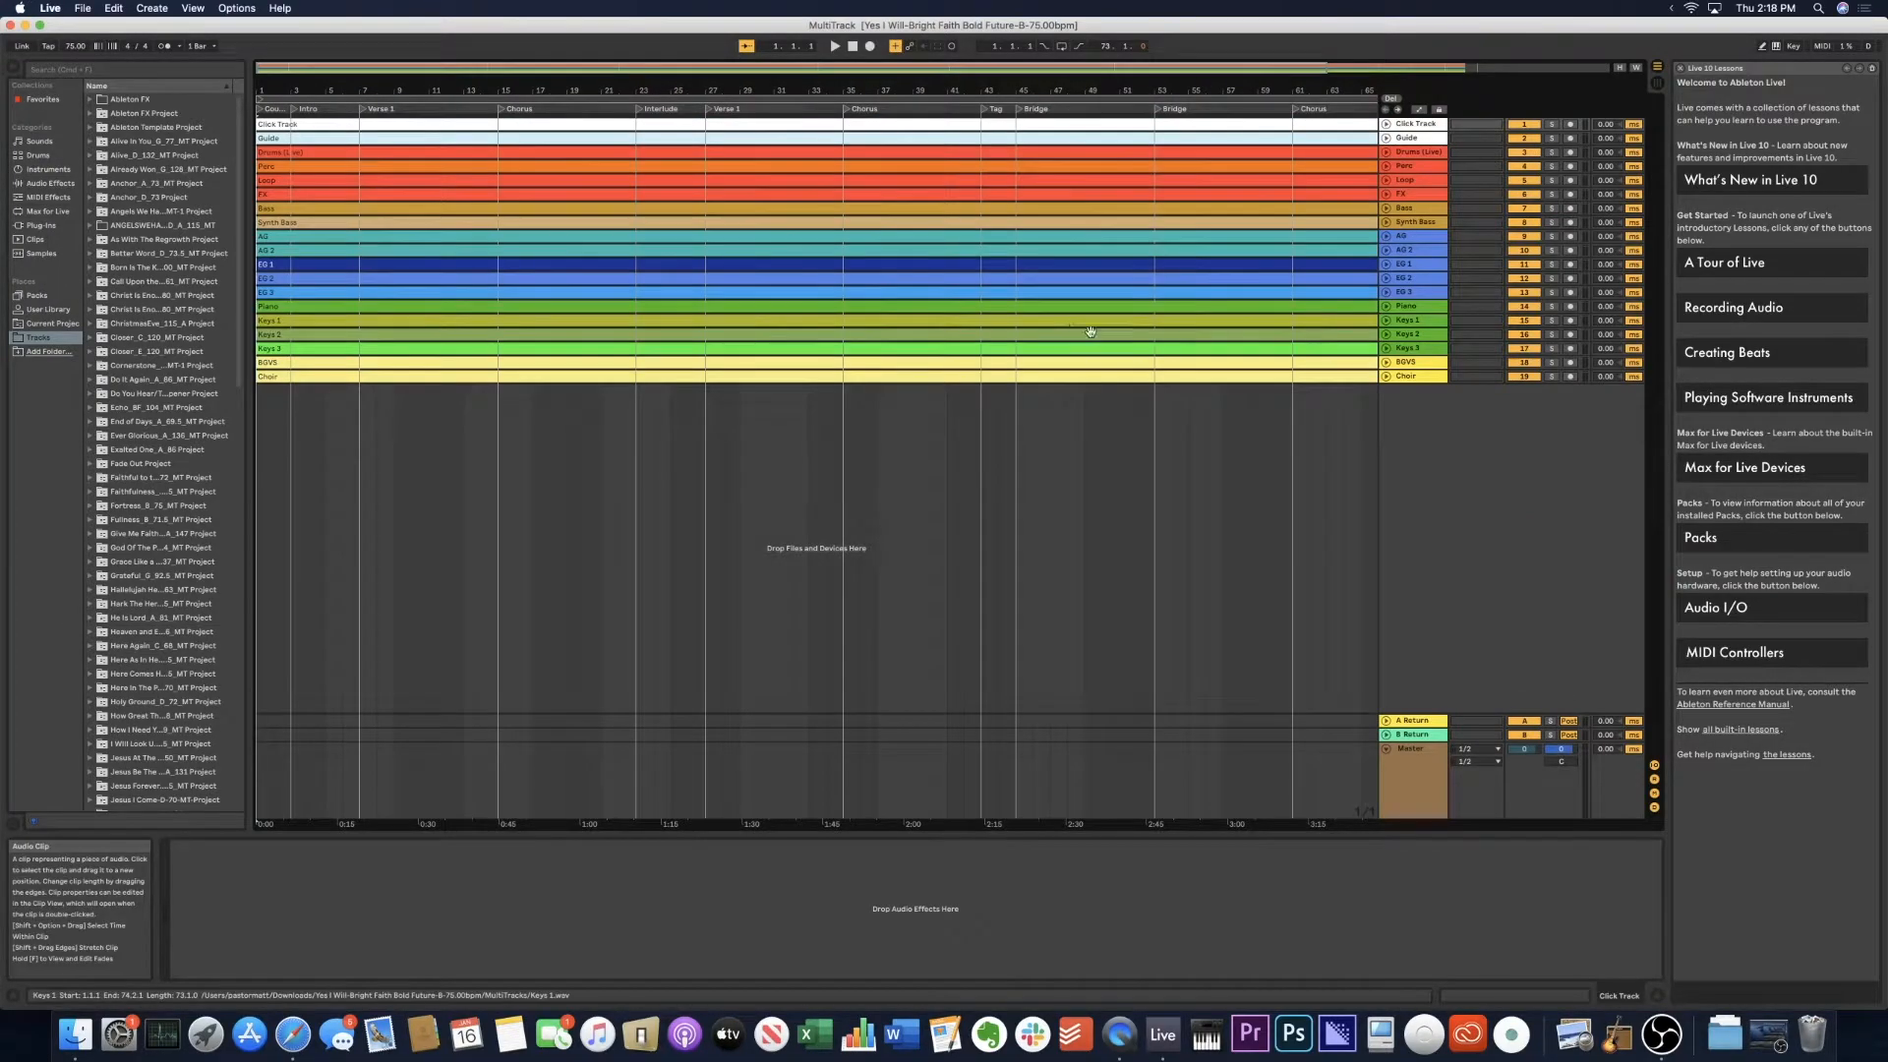
Group all the song tracks from Click Track through Choir into one group track.
{"action": "left_click_drag", "start_coordinate": [729, 78], "coordinate": [729, 51]}
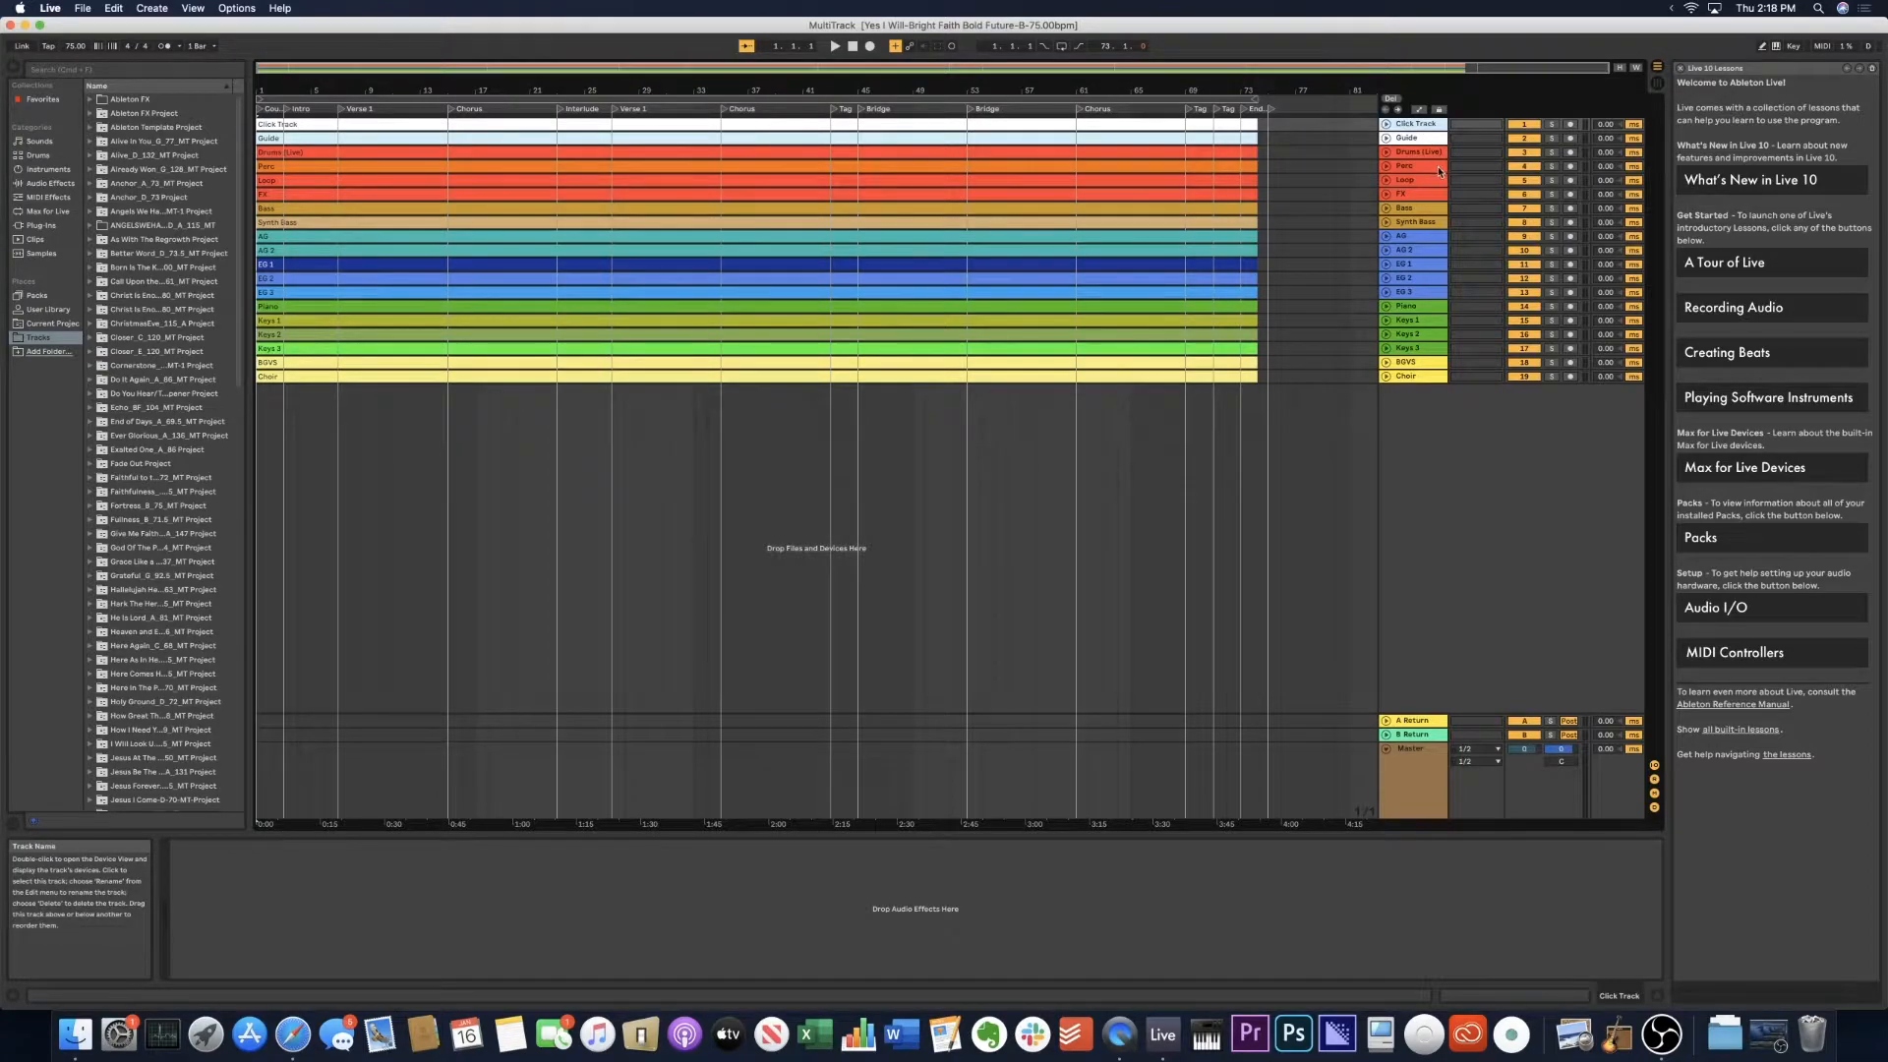
{"action": "left_click", "coordinate": [1406, 371], "text": "shift"}
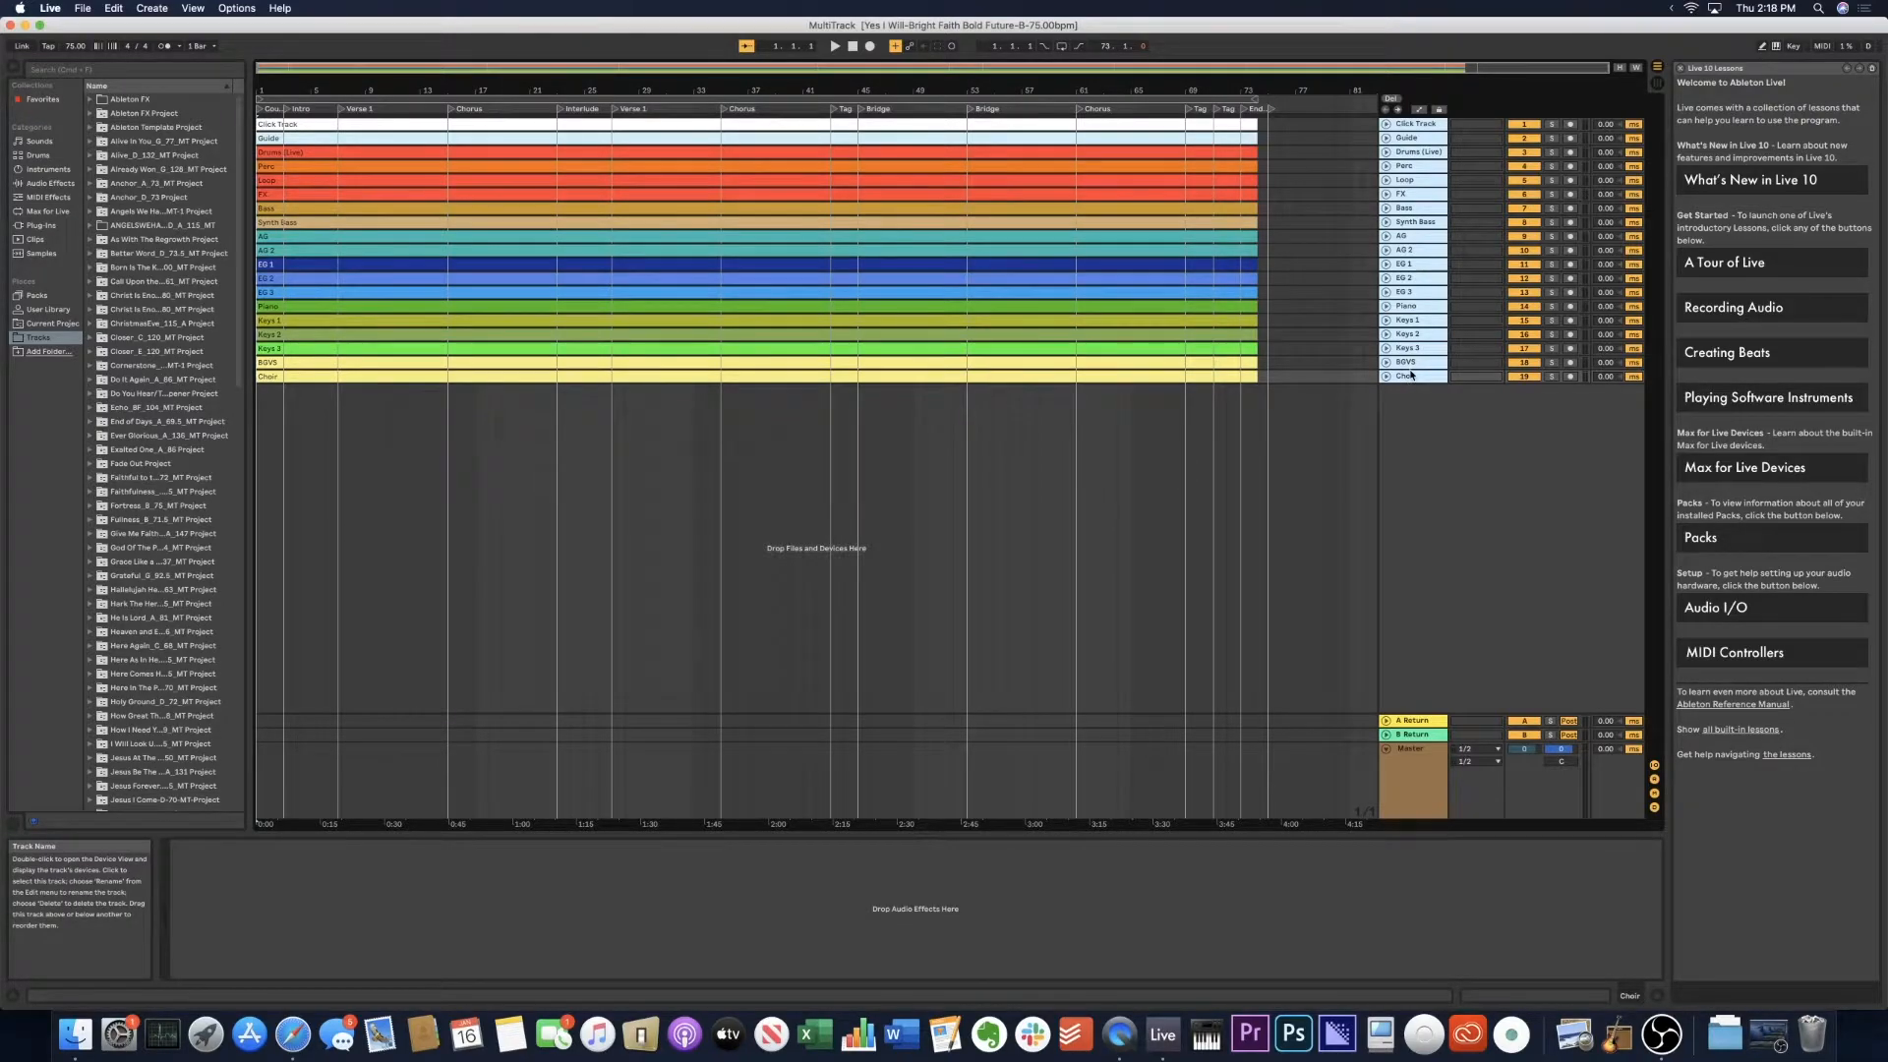
{"action": "left_click", "coordinate": [1712, 1043]}
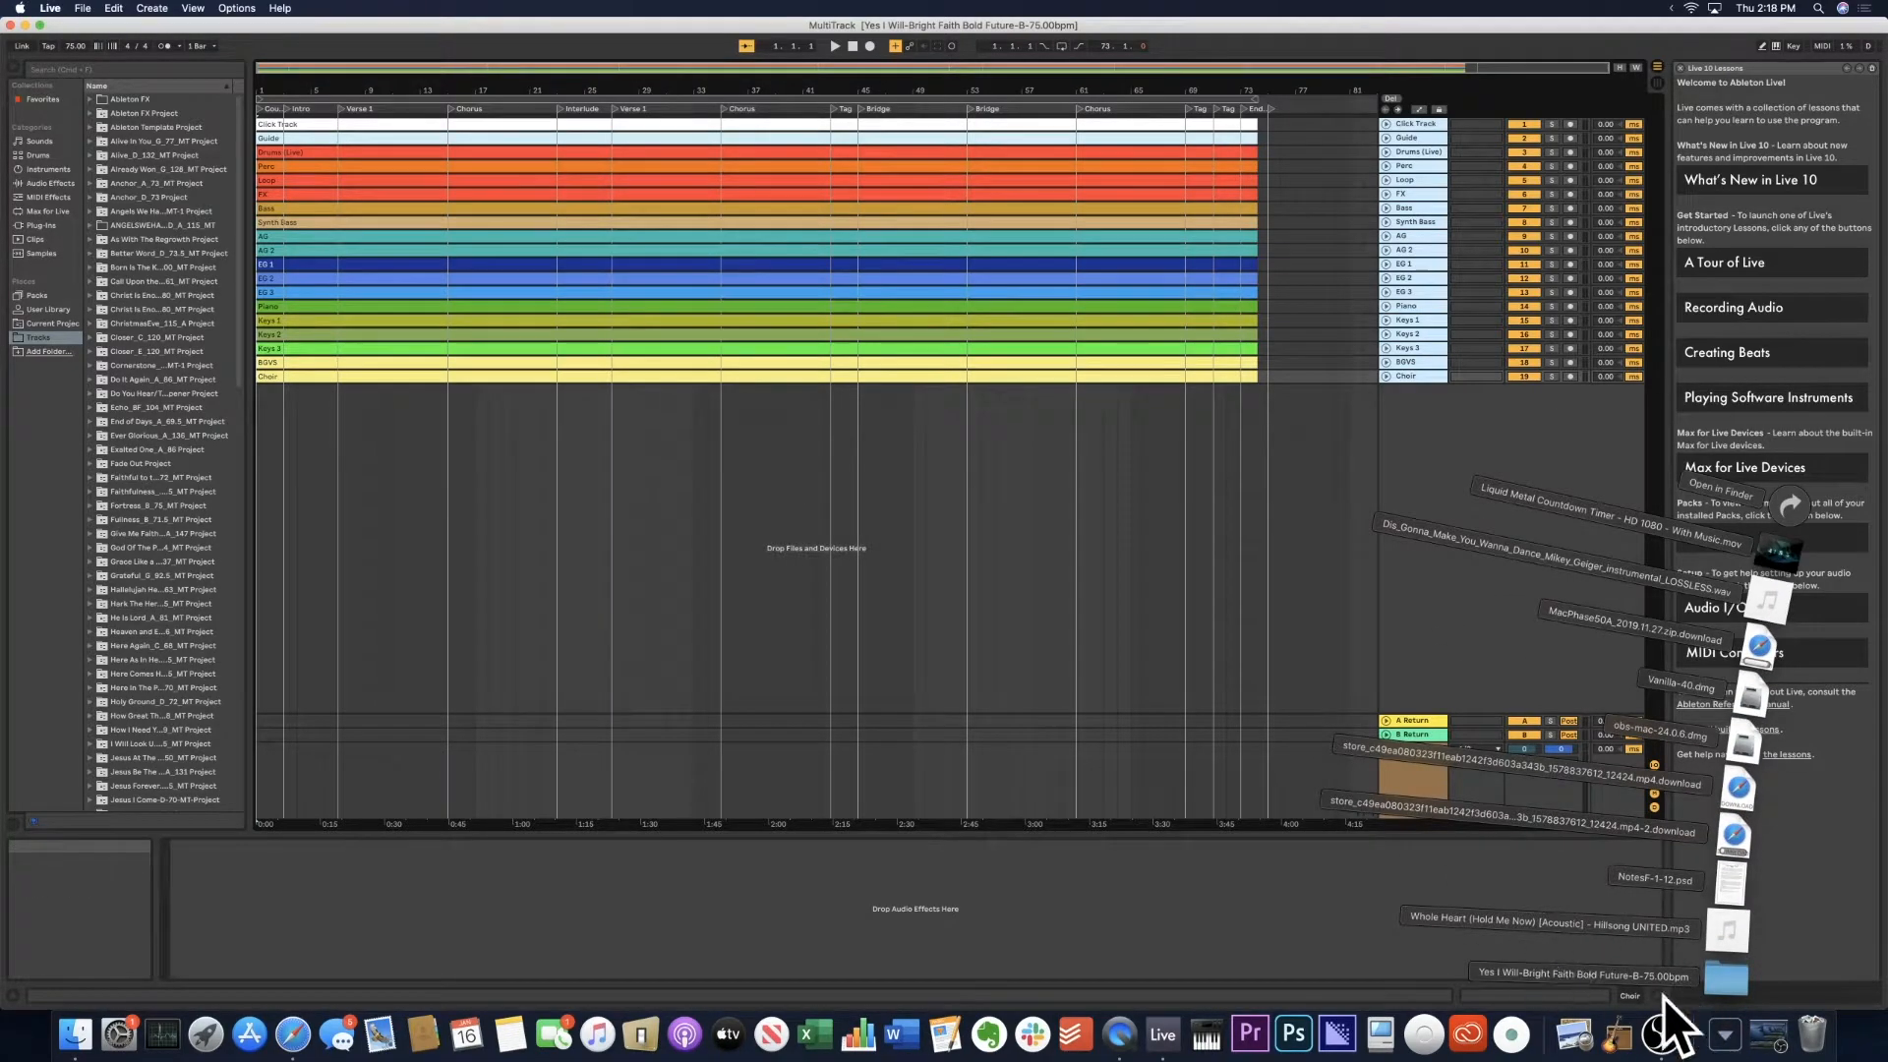
{"action": "left_click", "coordinate": [1725, 1034]}
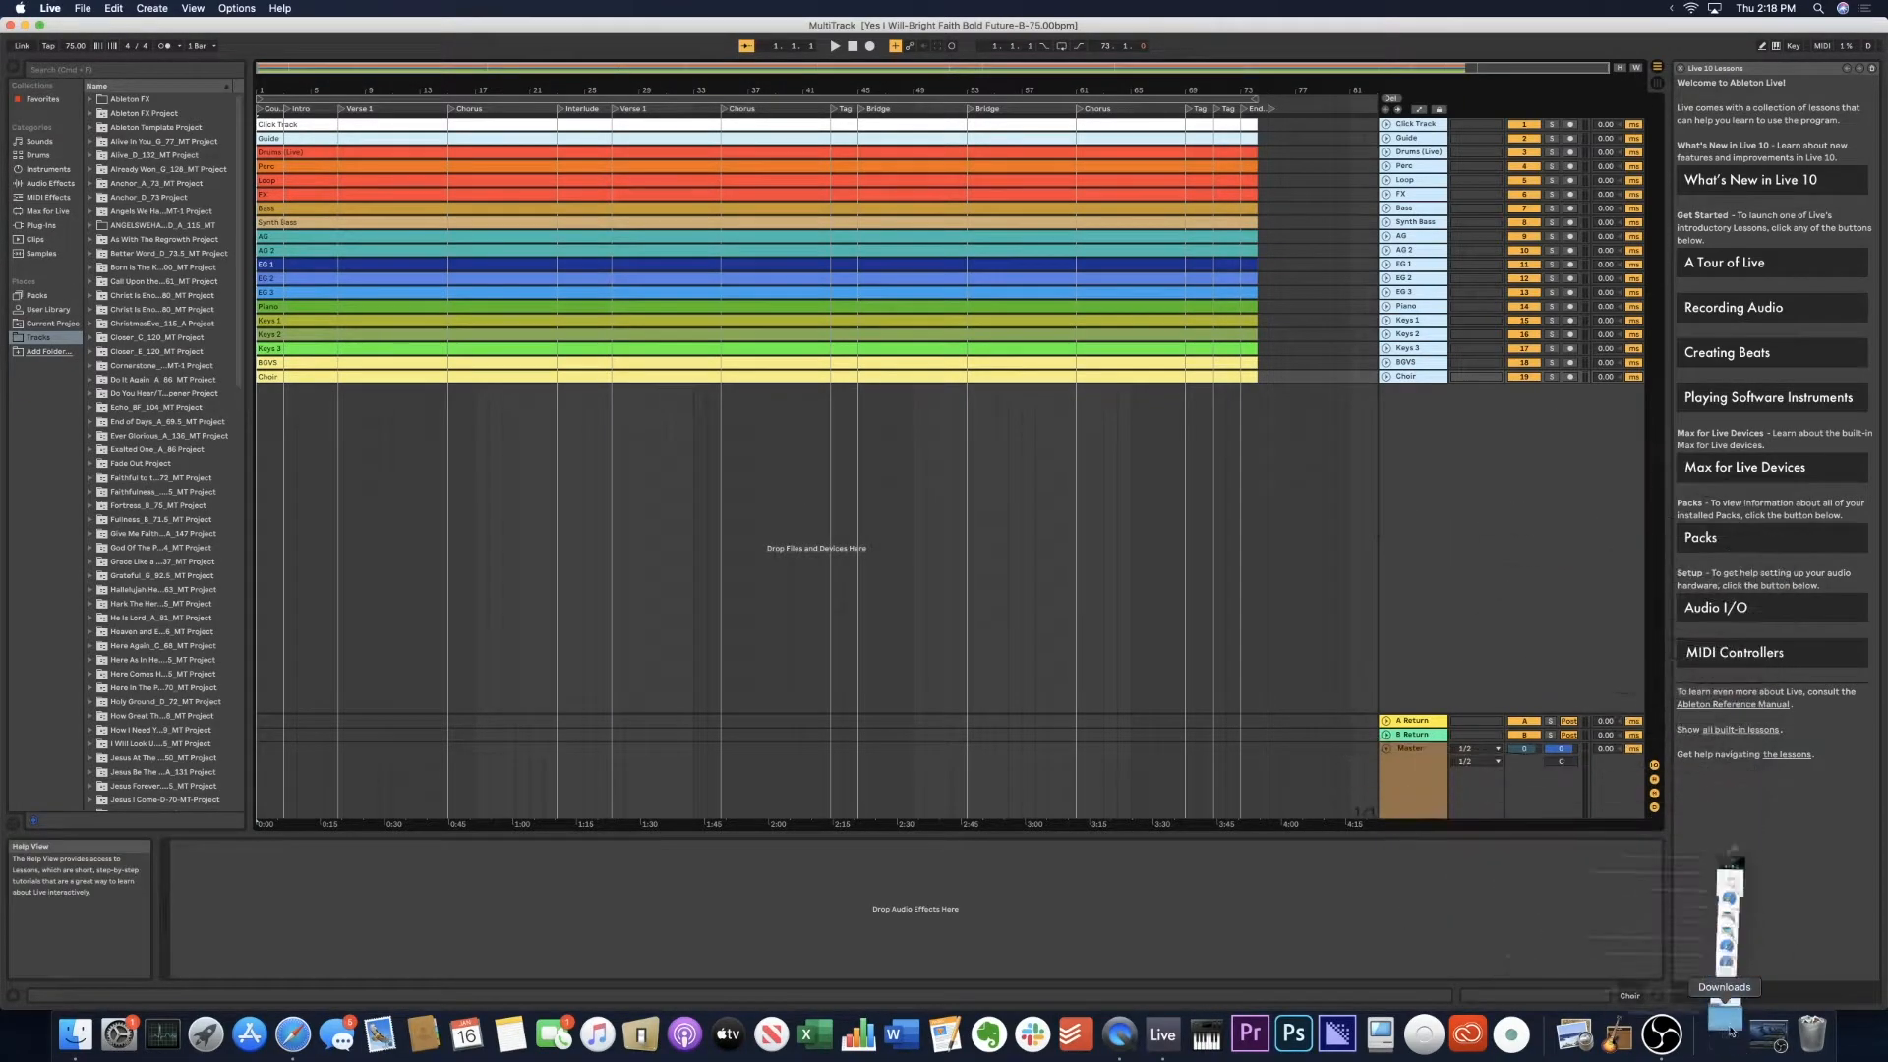
{"action": "left_click", "coordinate": [1417, 378]}
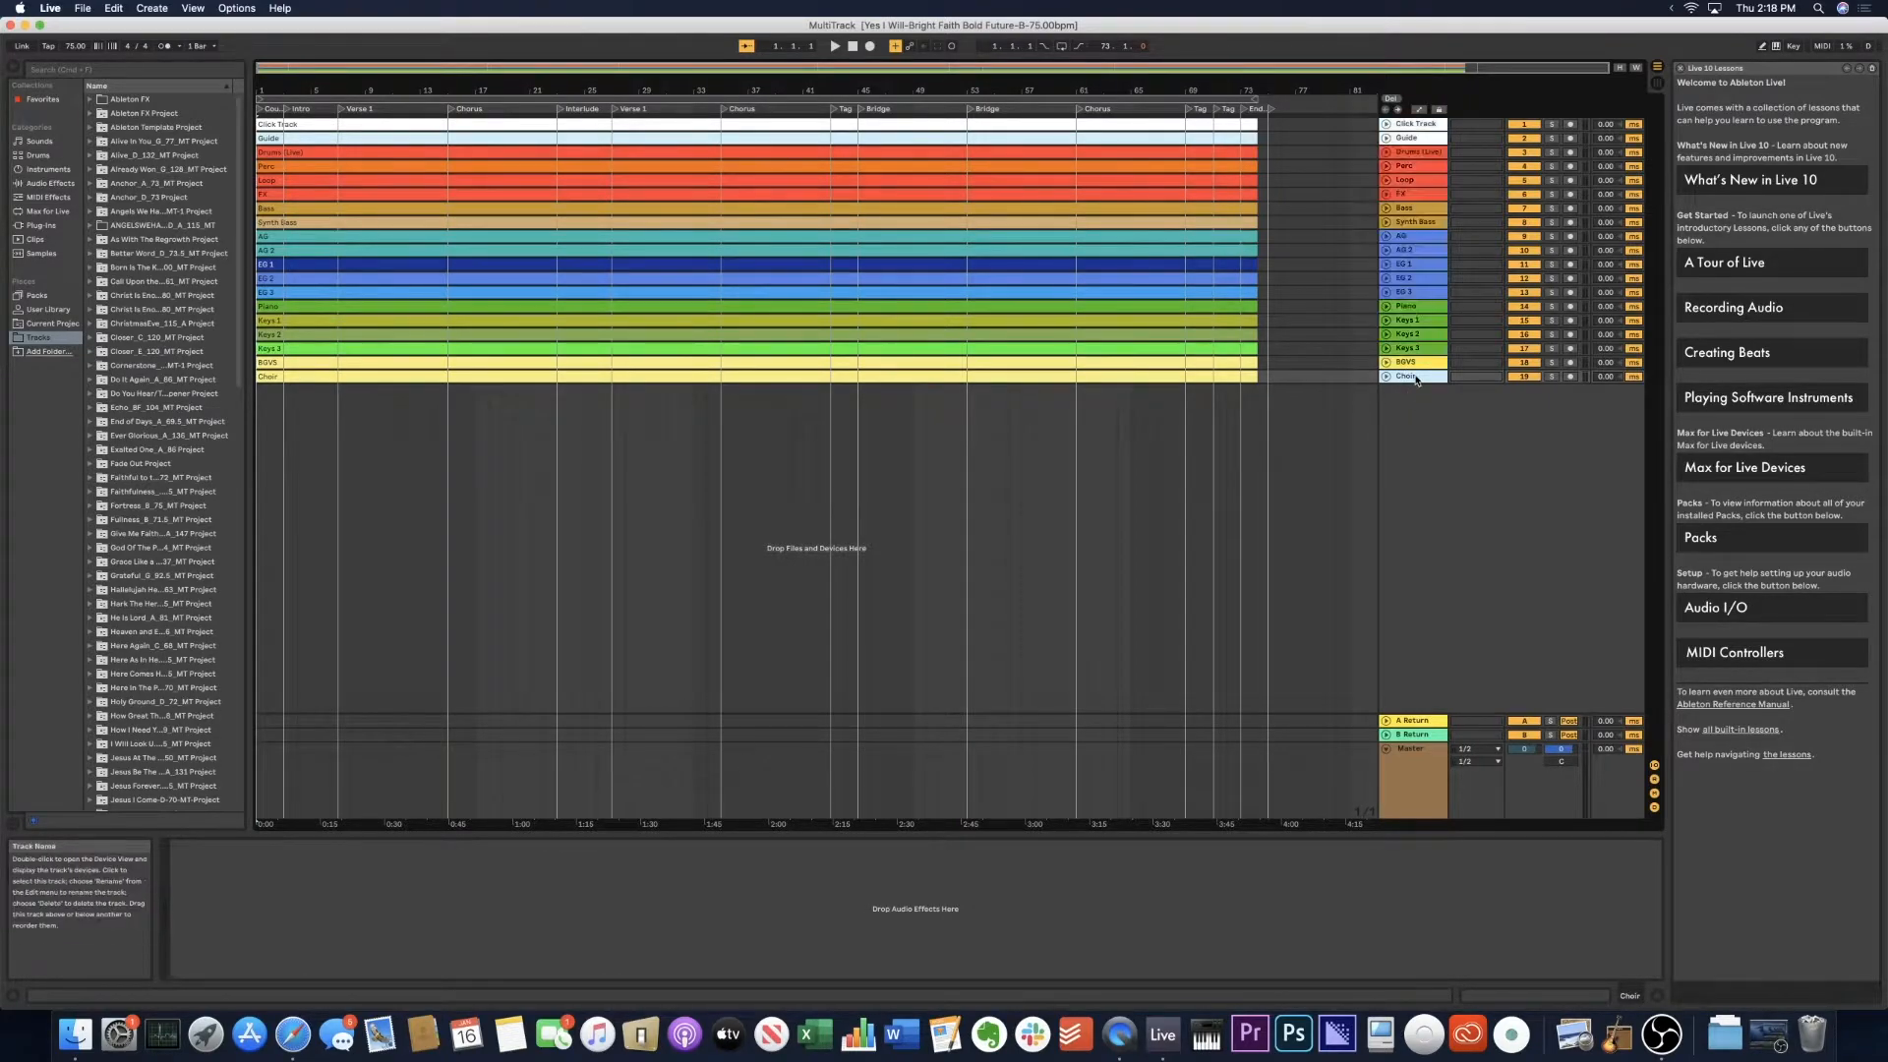
{"action": "left_click", "coordinate": [1417, 125], "text": "shift"}
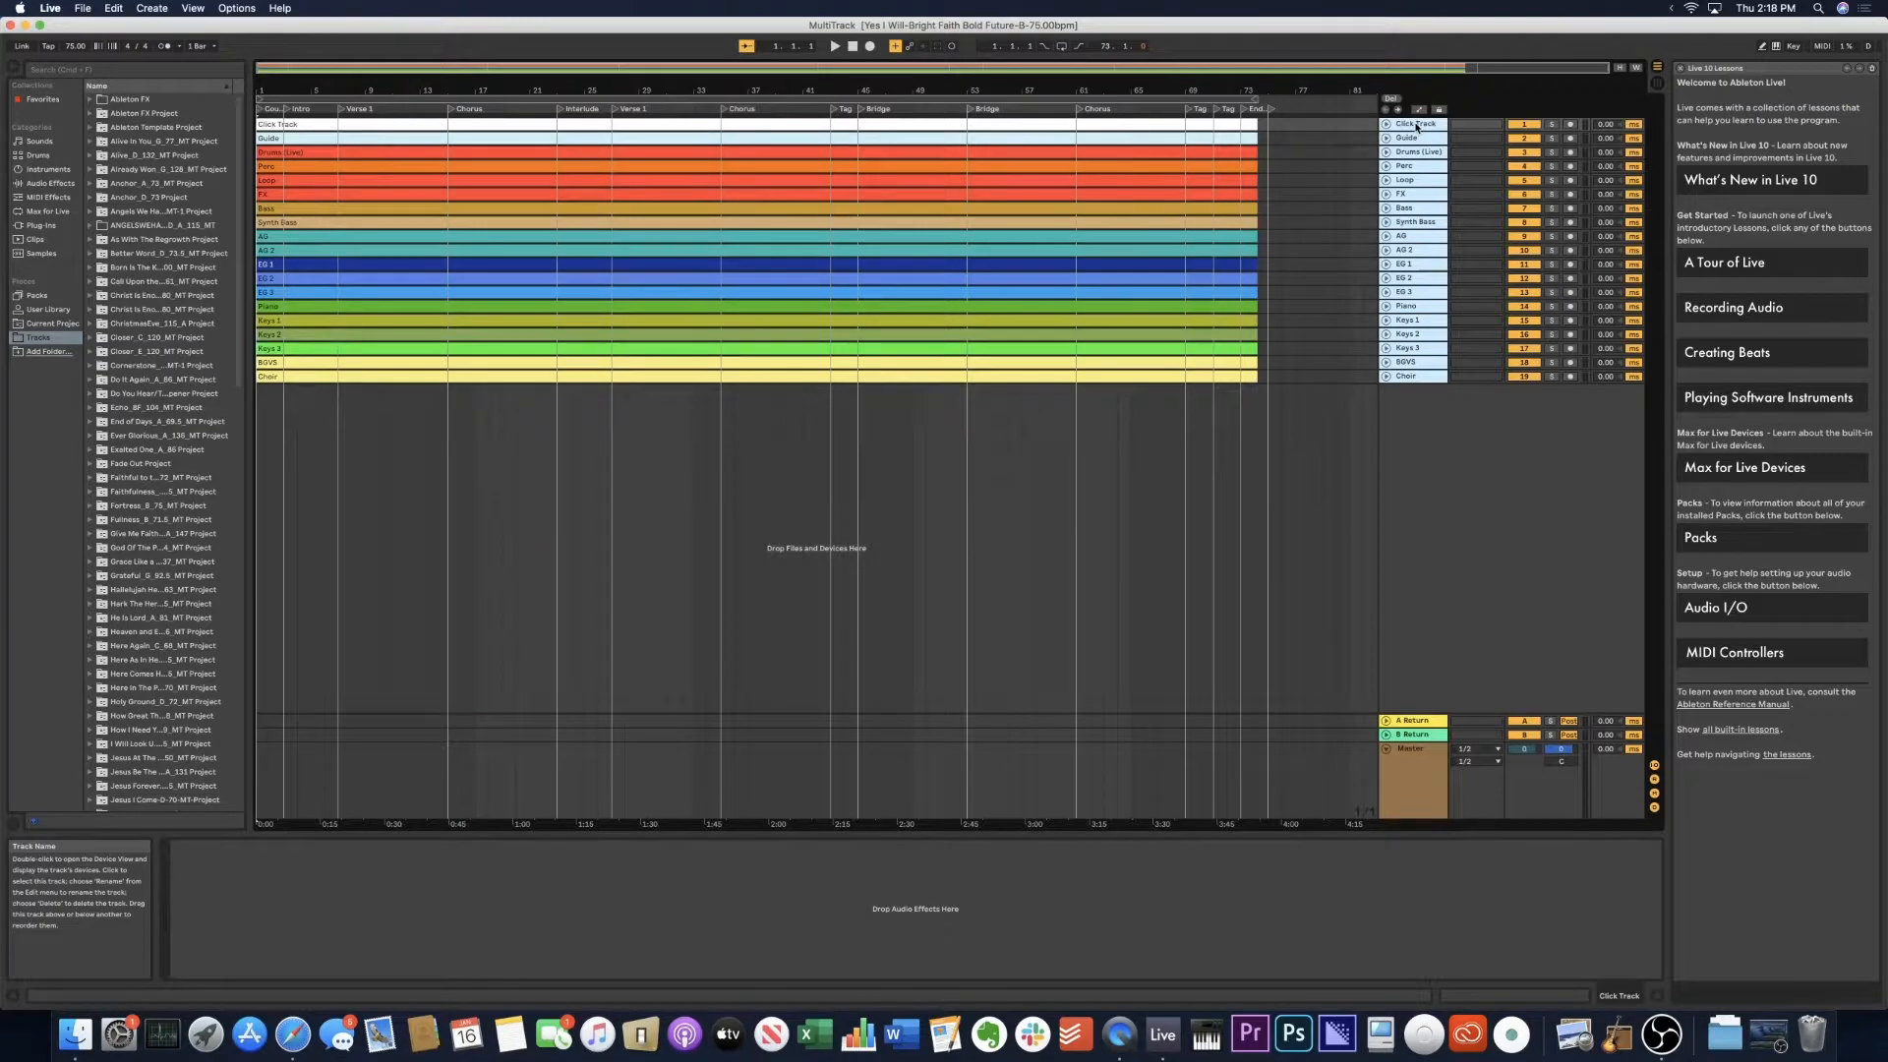
{"action": "key", "text": "super+g"}
Rename the new group track "B - Yes I Will".
{"action": "left_click", "coordinate": [1404, 129]}
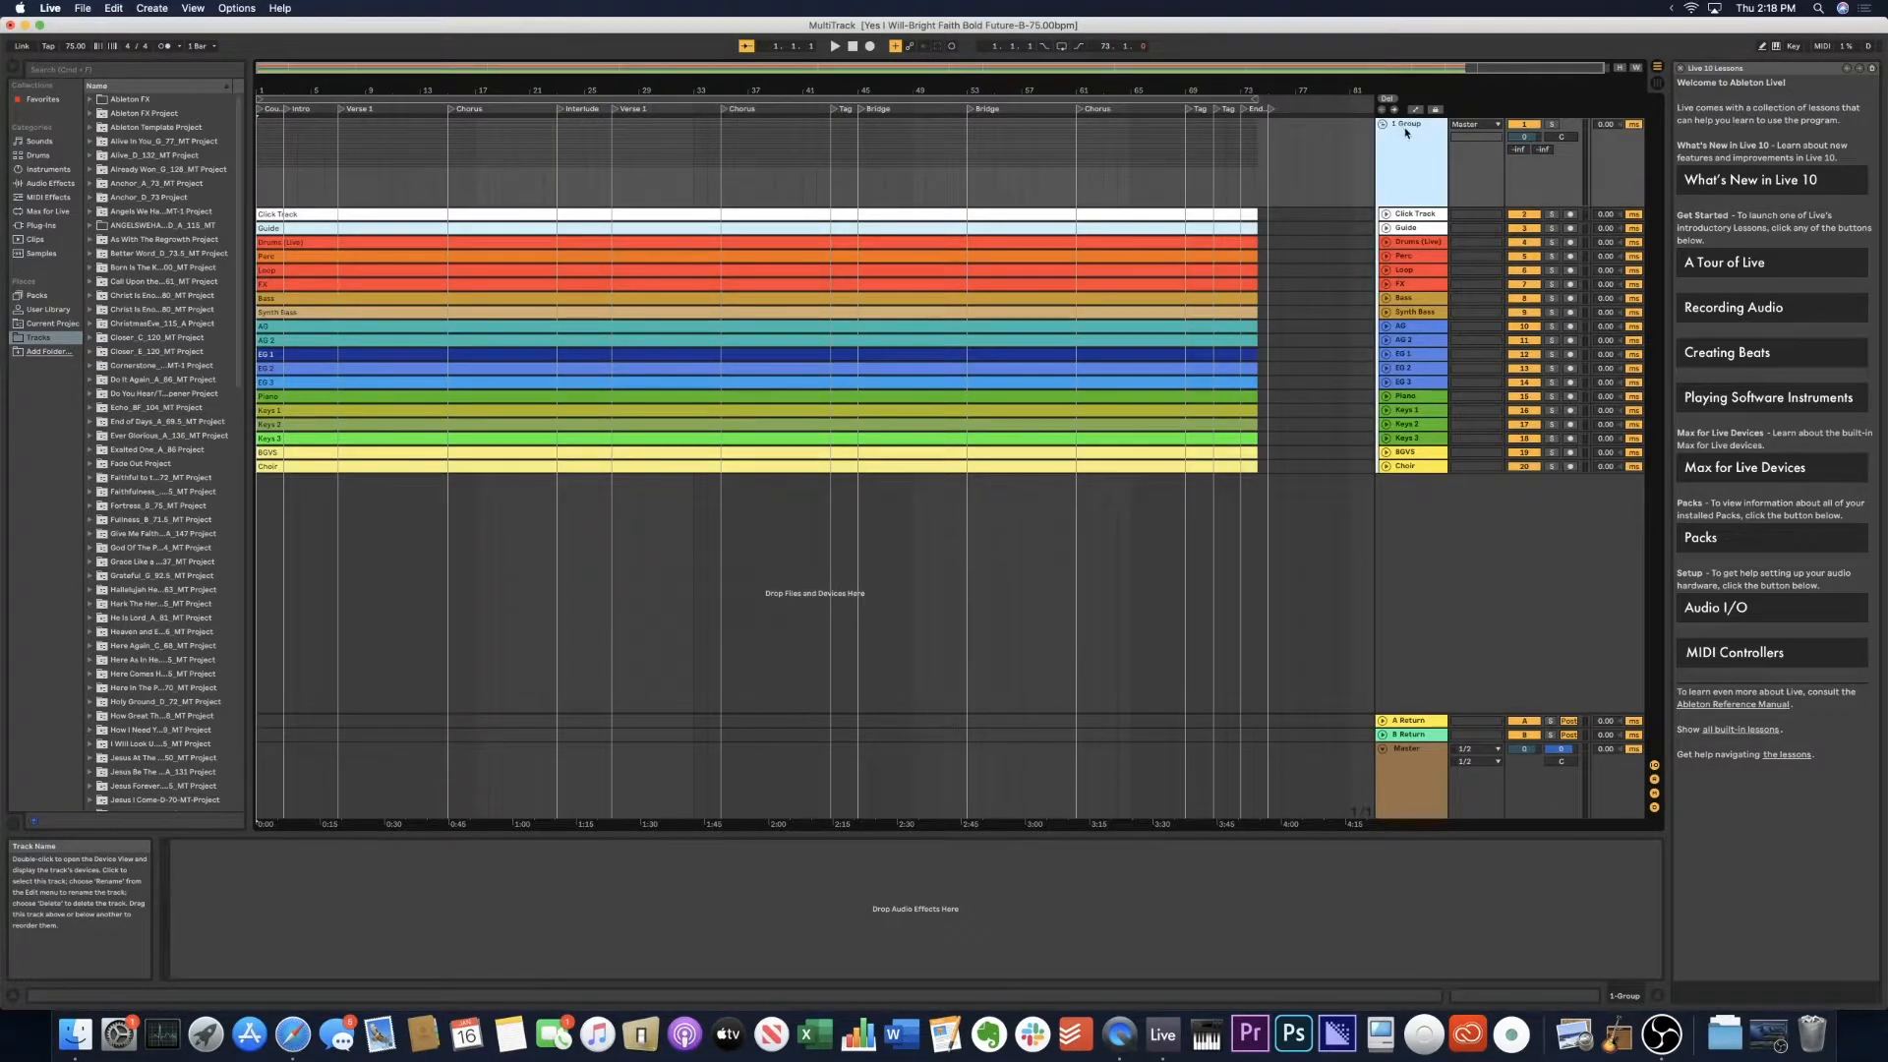
{"action": "key", "text": "super+r"}
{"action": "type", "text": "B - Yes I Will"}
{"action": "key", "text": "Return"}
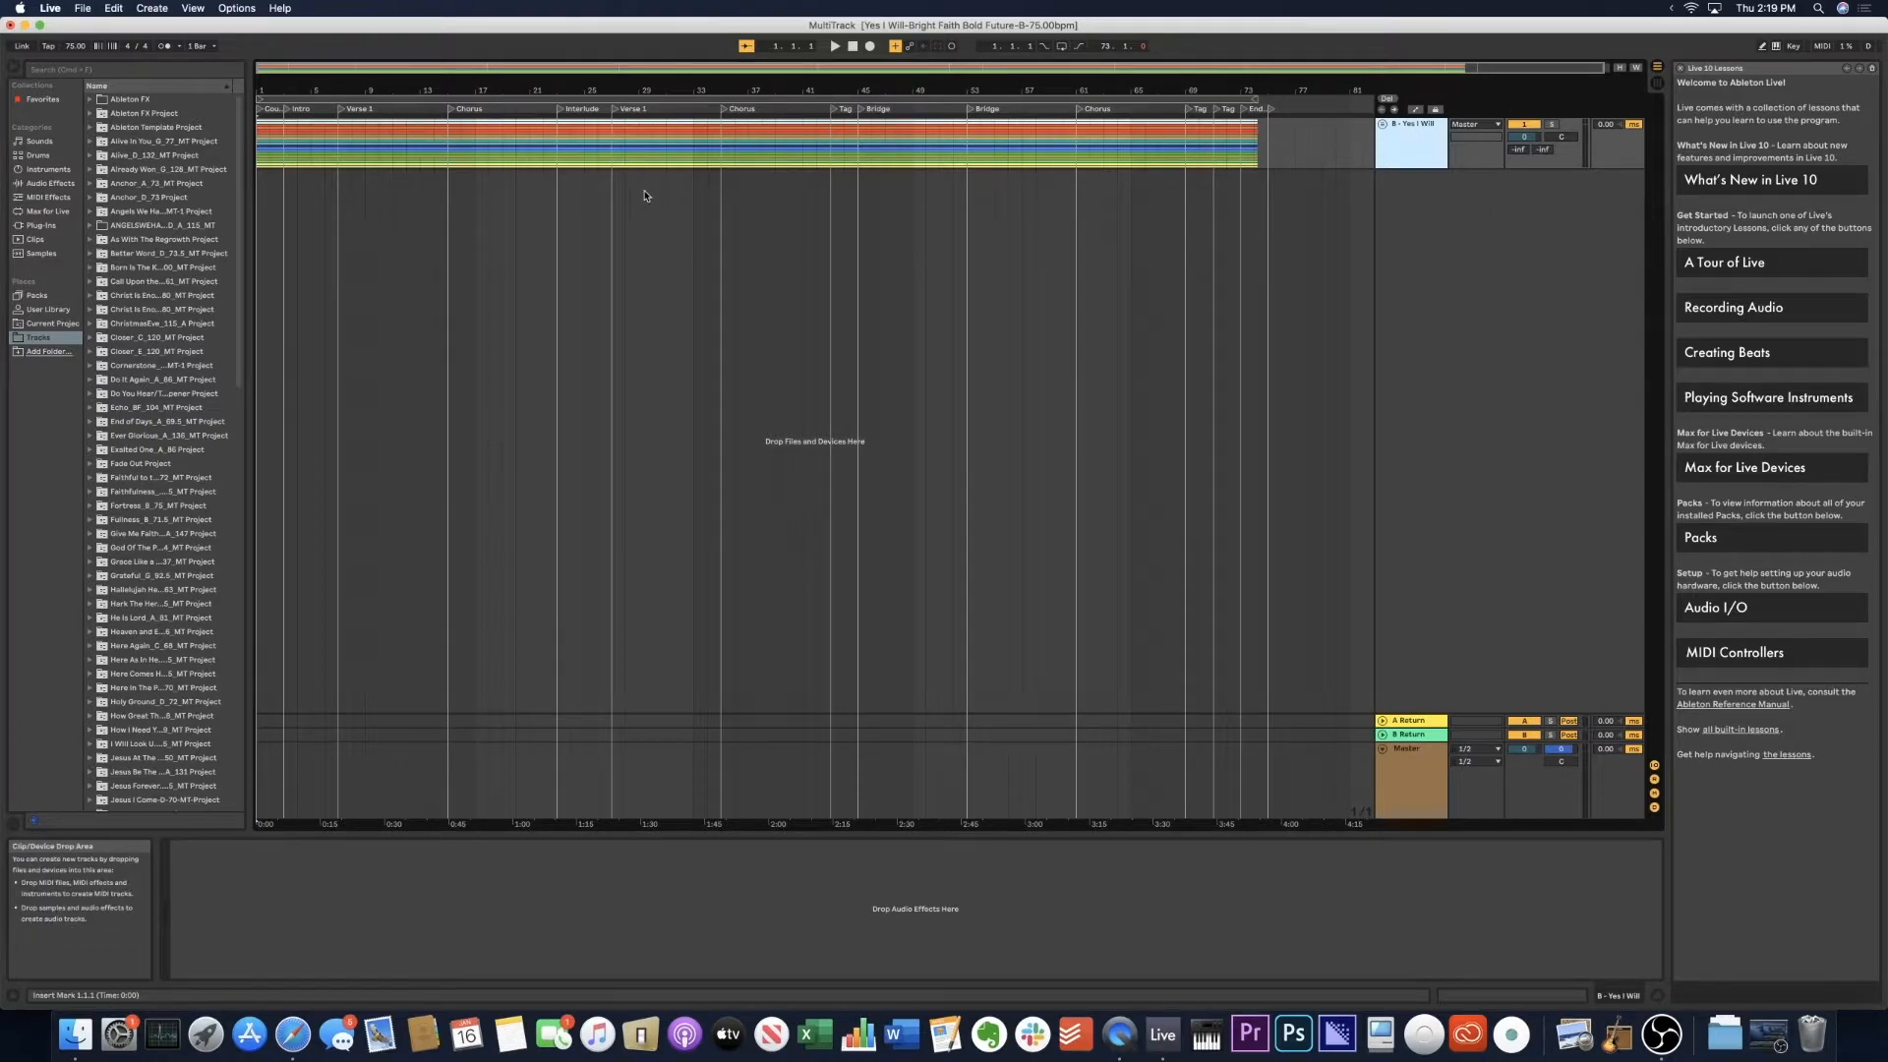
Insert Ableton Template.als from the browser's Ableton Template Project into the arrangement below the "B - Yes I Will" group.
{"action": "left_click", "coordinate": [89, 128]}
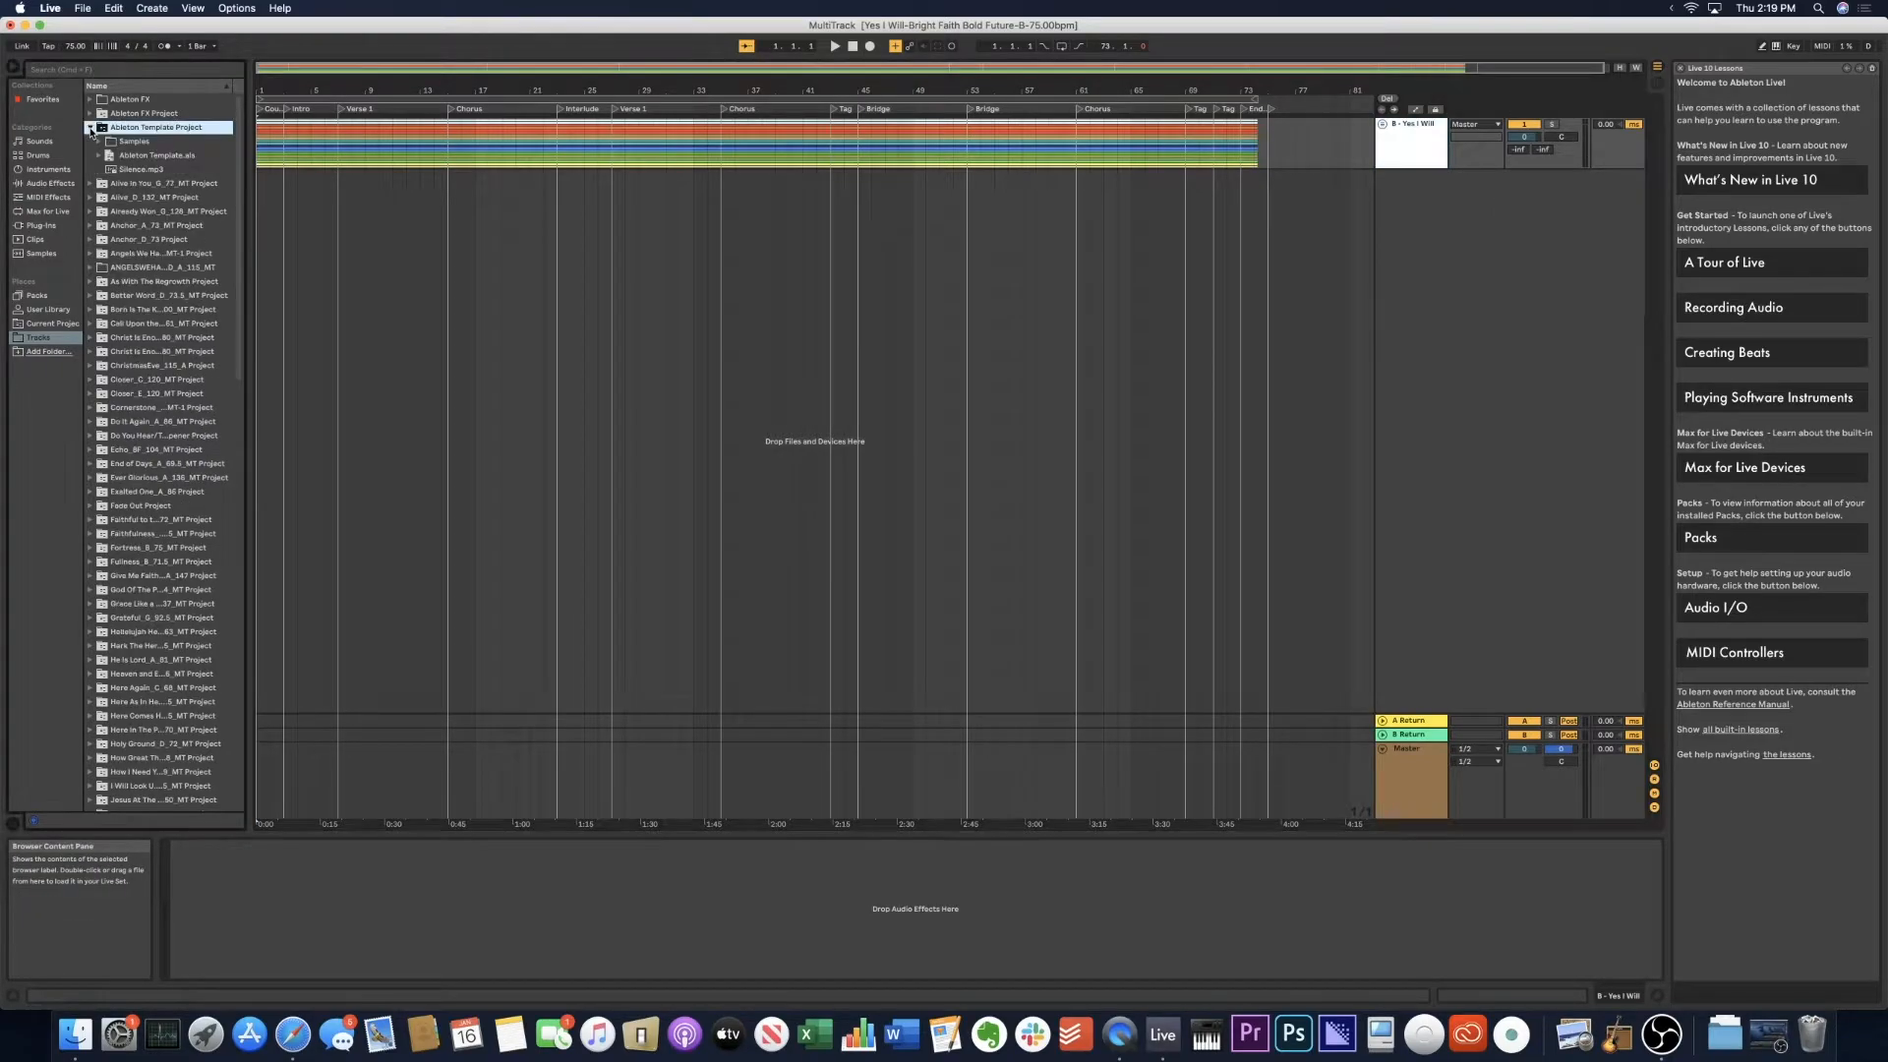
{"action": "left_click", "coordinate": [90, 127]}
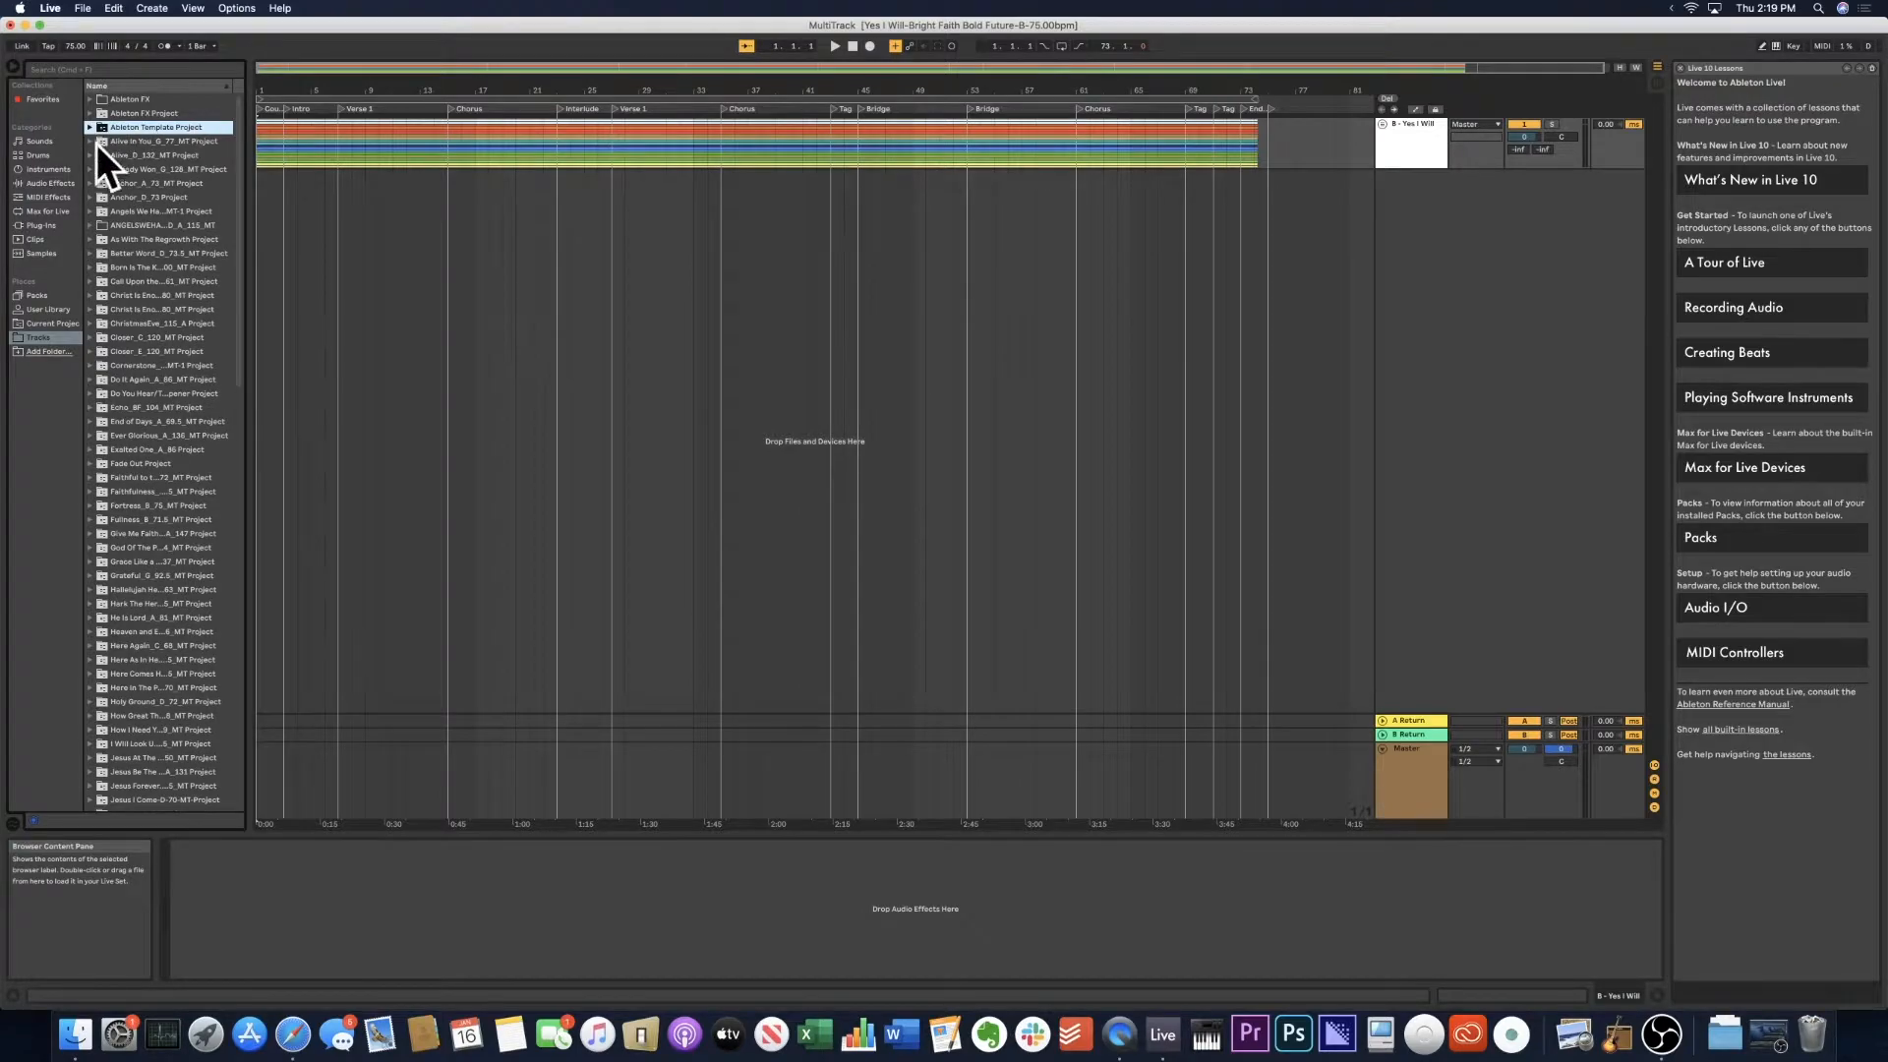
{"action": "left_click", "coordinate": [90, 128]}
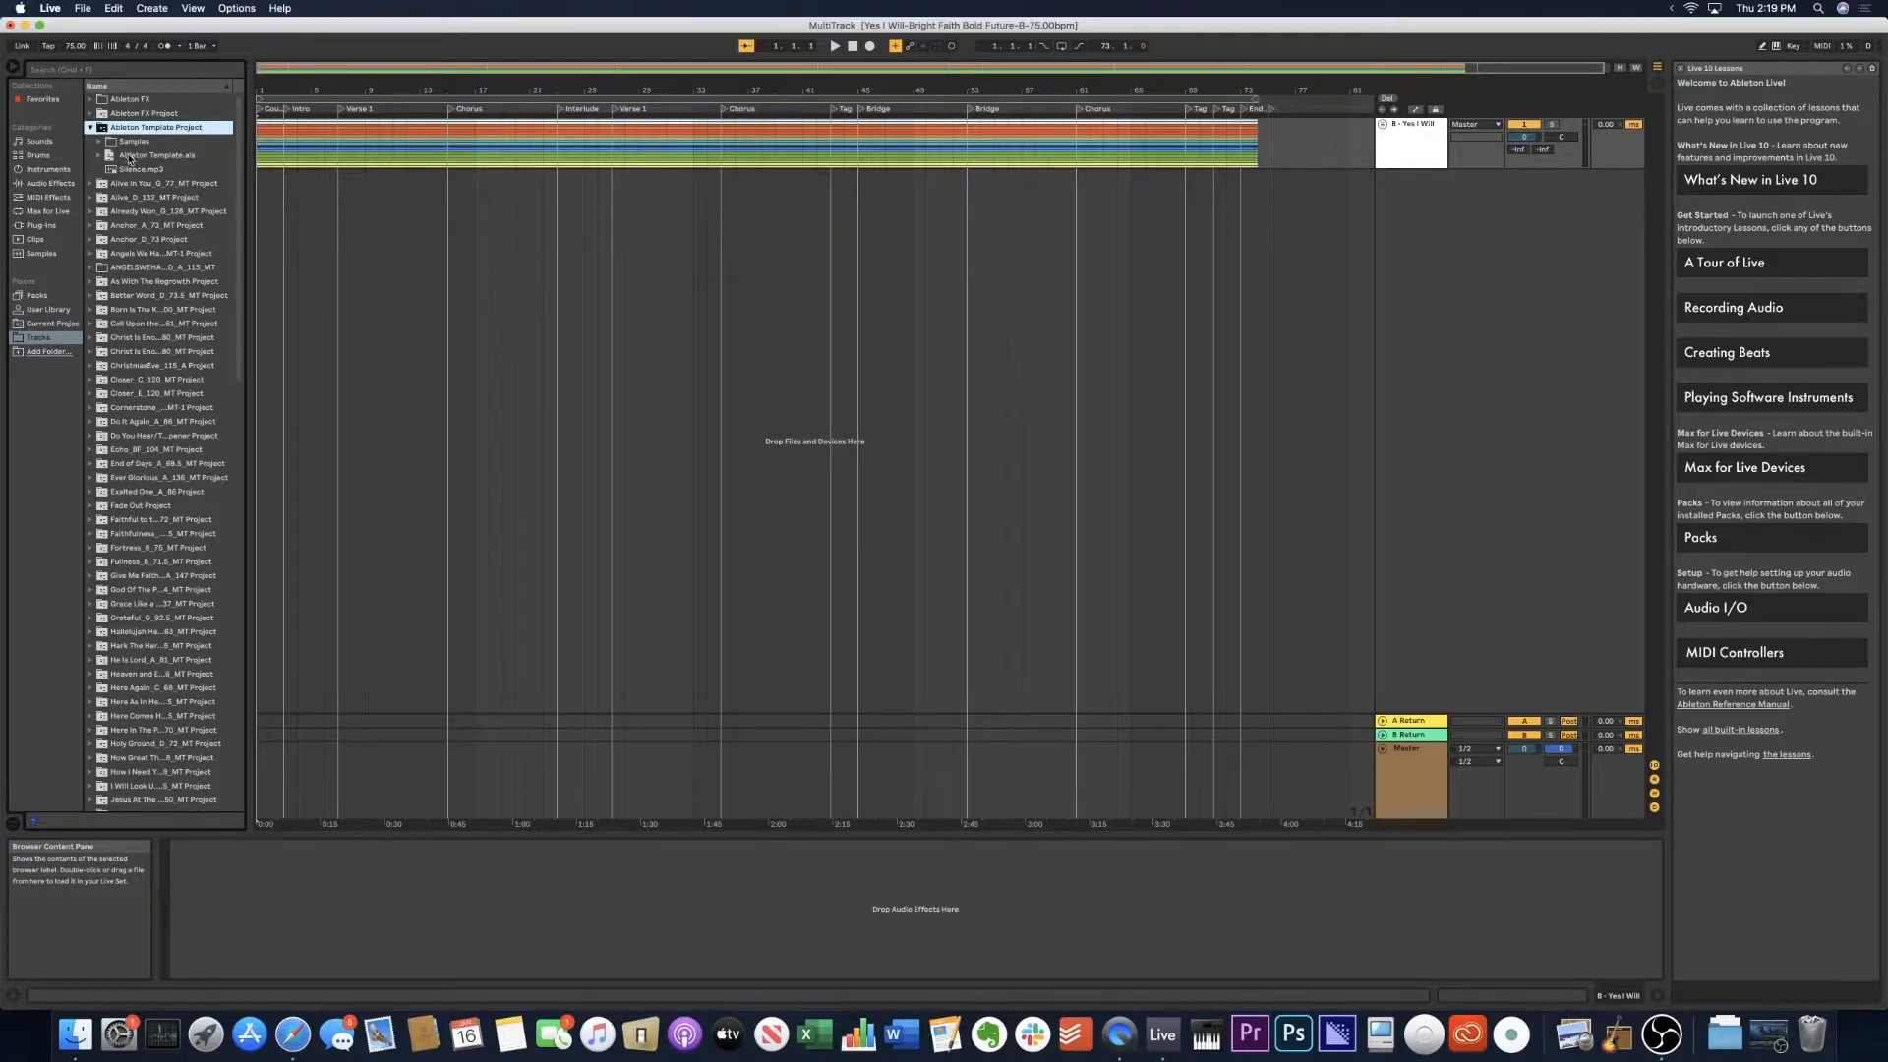
{"action": "left_click_drag", "start_coordinate": [134, 157], "coordinate": [316, 208]}
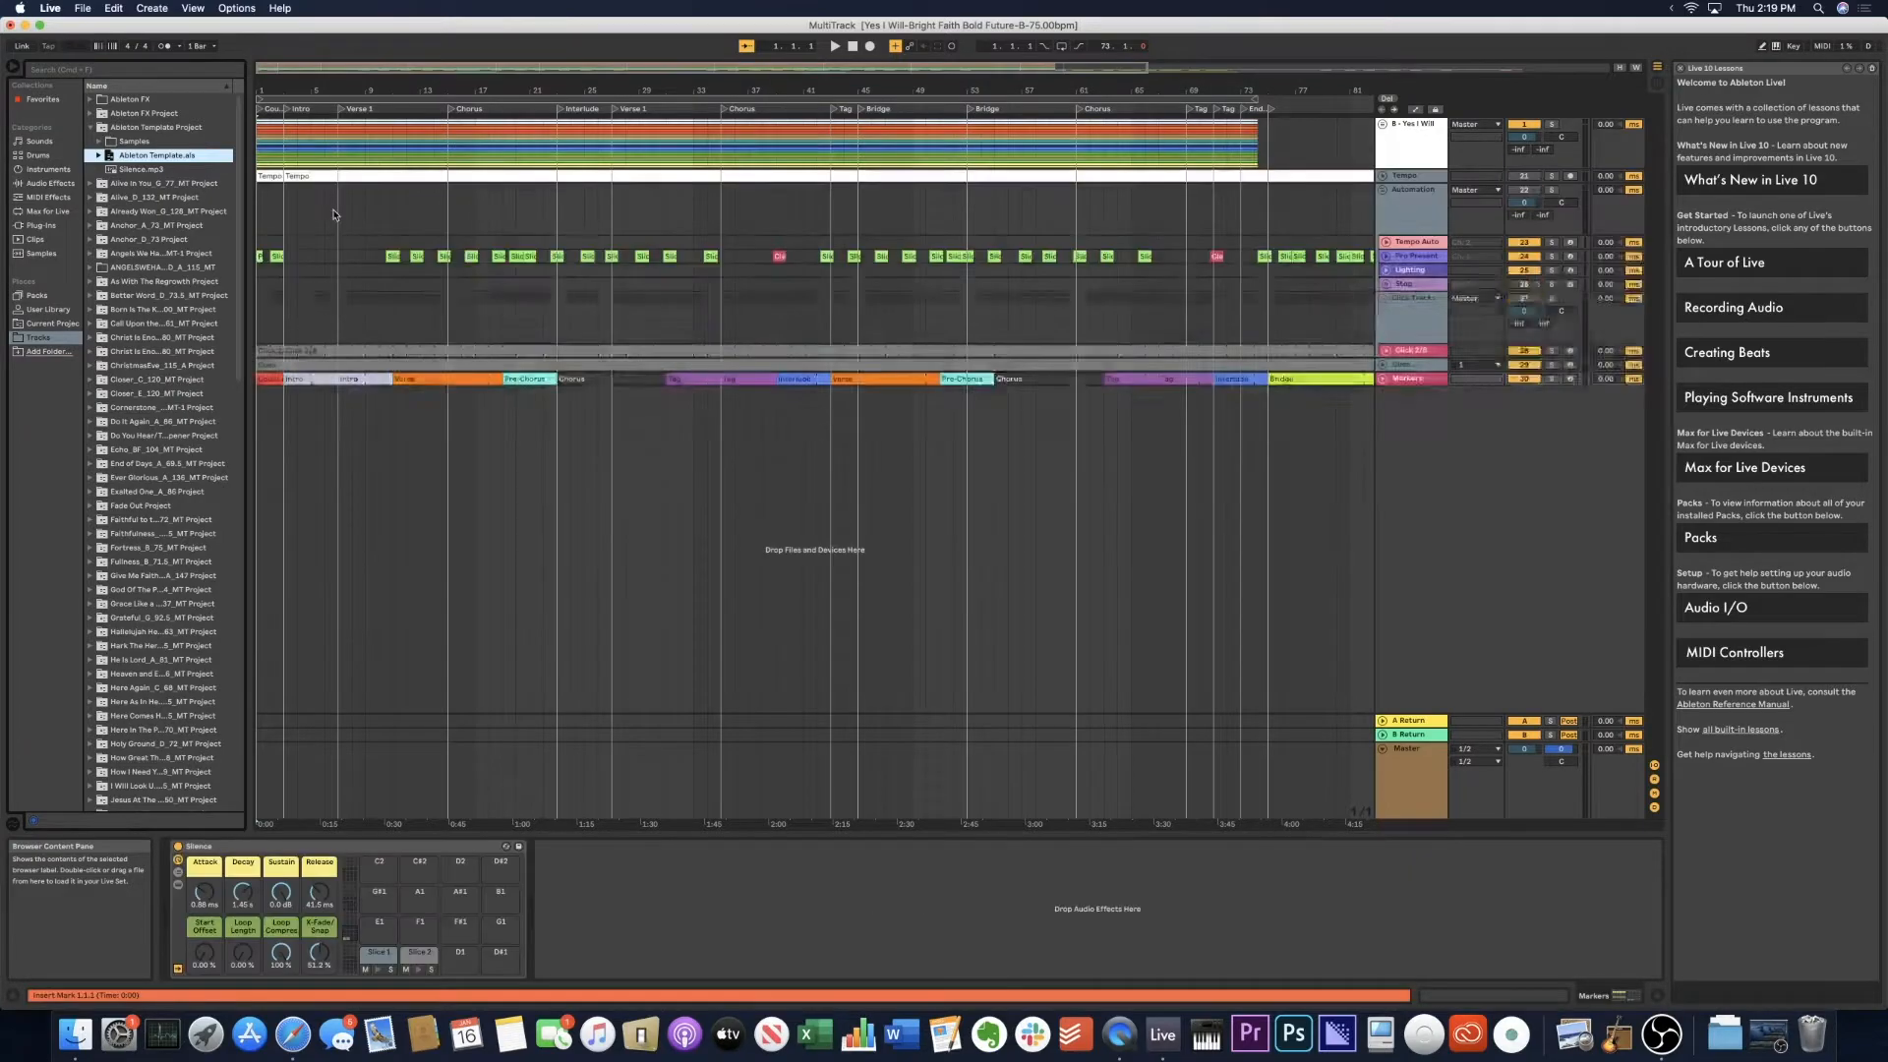
Collapse the Automation and Click Tracks groups and move the "B - Yes I Will" group below the Markers track.
{"action": "left_click_drag", "start_coordinate": [735, 96], "coordinate": [736, 69]}
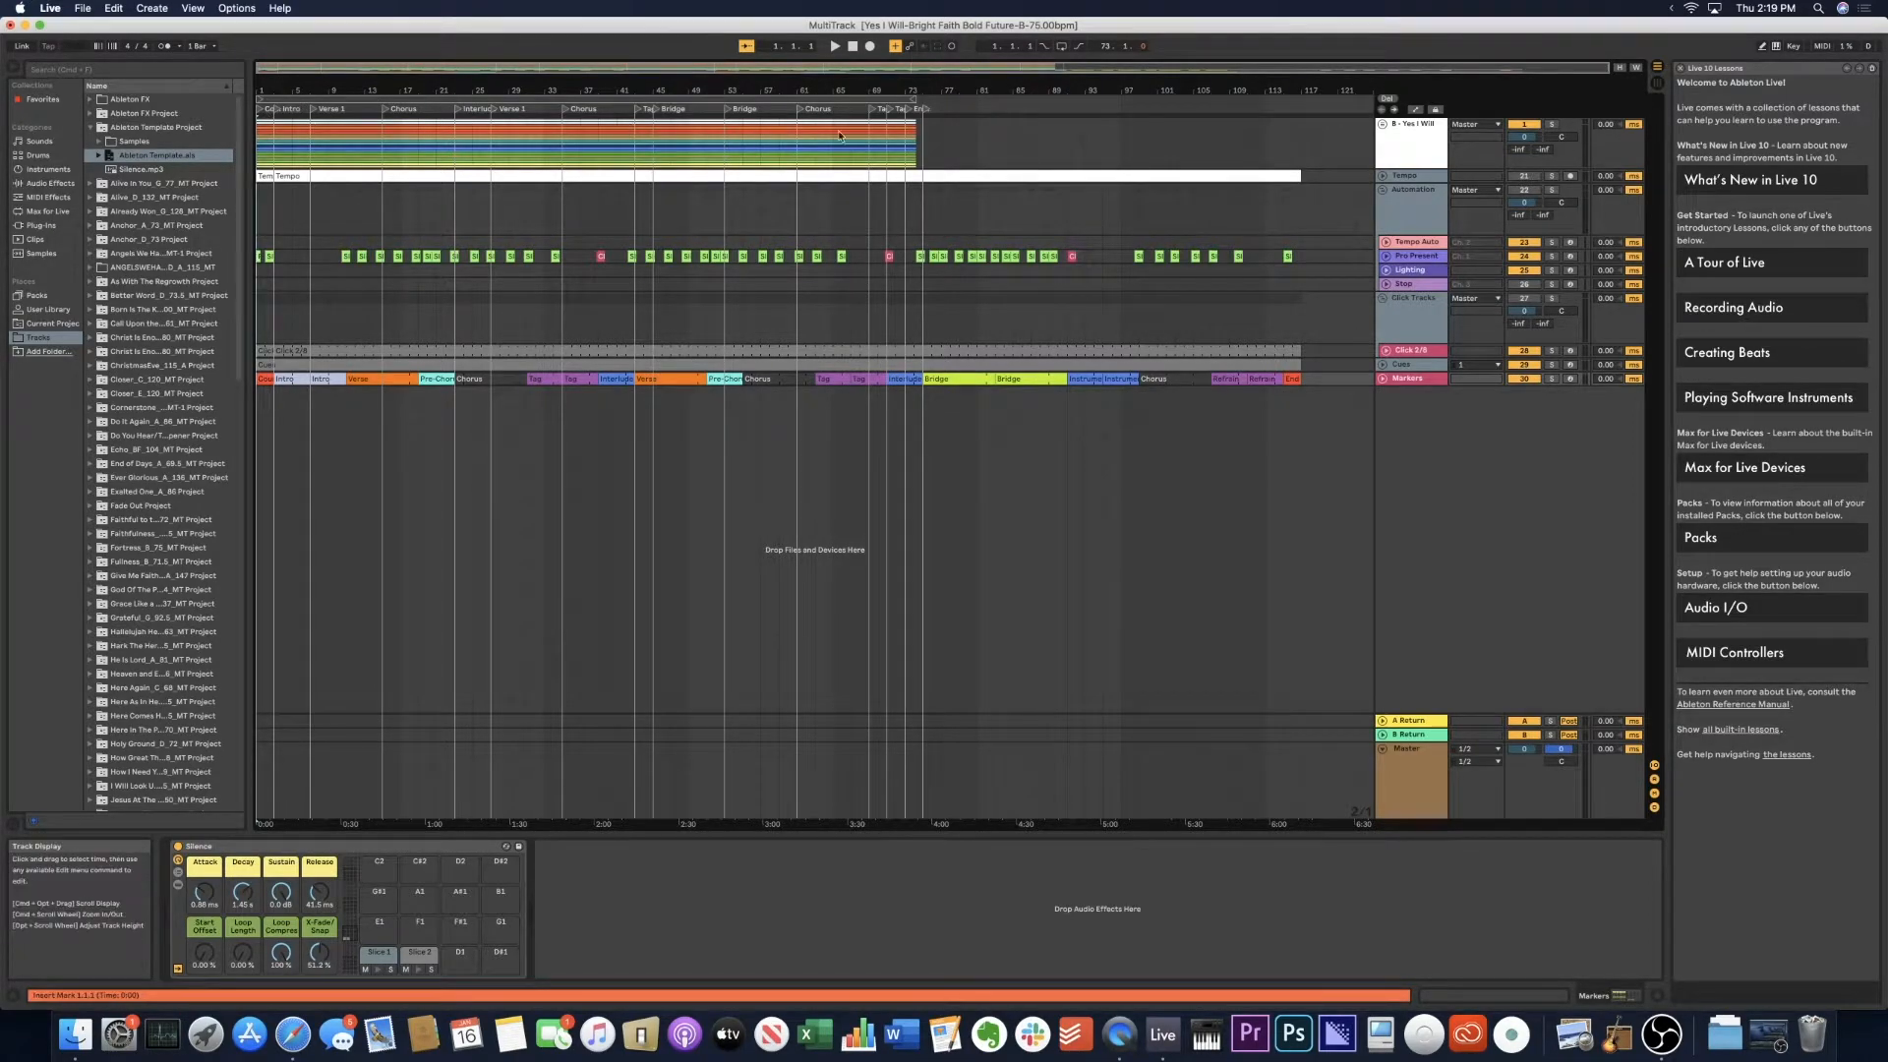
{"action": "left_click", "coordinate": [1382, 190]}
{"action": "left_click", "coordinate": [1386, 134]}
{"action": "left_click_drag", "start_coordinate": [1406, 137], "coordinate": [1414, 295]}
Delete the one-bar Tempo clip at the song's start and extend the main Tempo clip back to bar 1.
{"action": "double_click", "coordinate": [953, 125]}
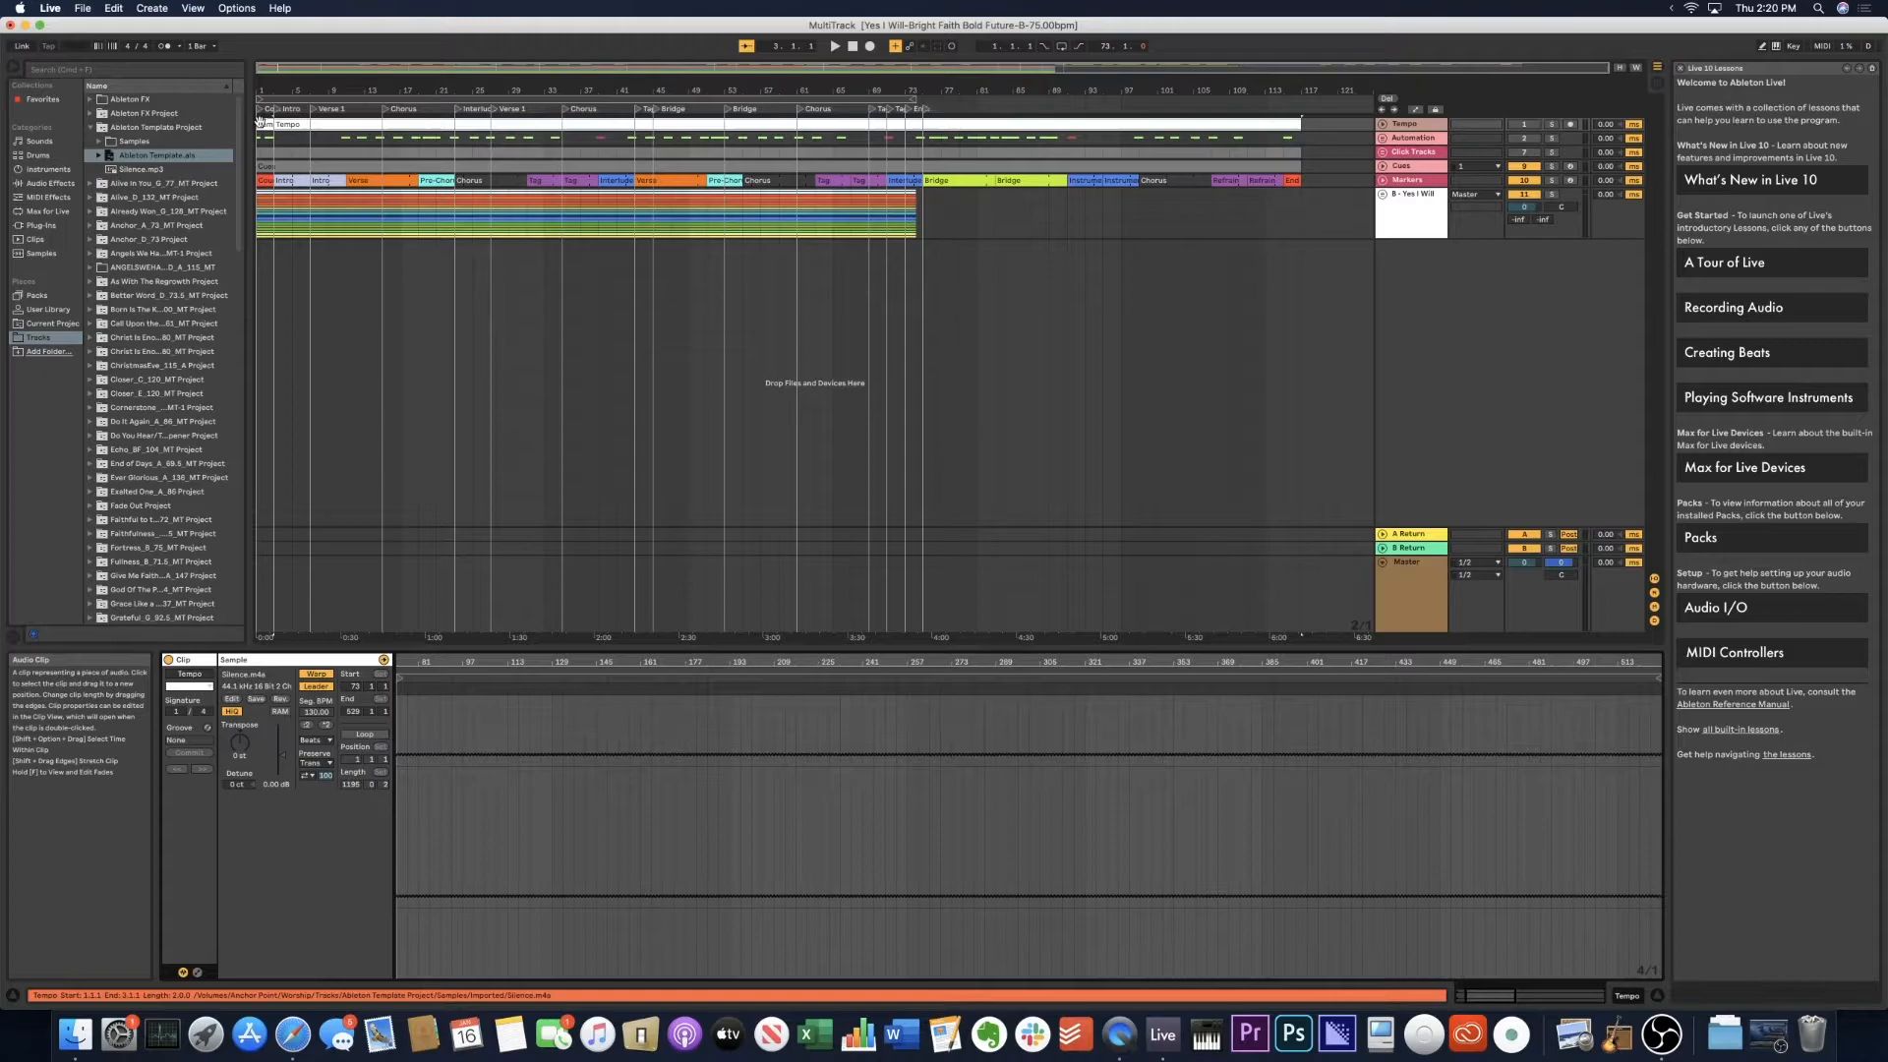
{"action": "left_click", "coordinate": [267, 126]}
{"action": "key", "text": "Delete"}
{"action": "left_click", "coordinate": [267, 125]}
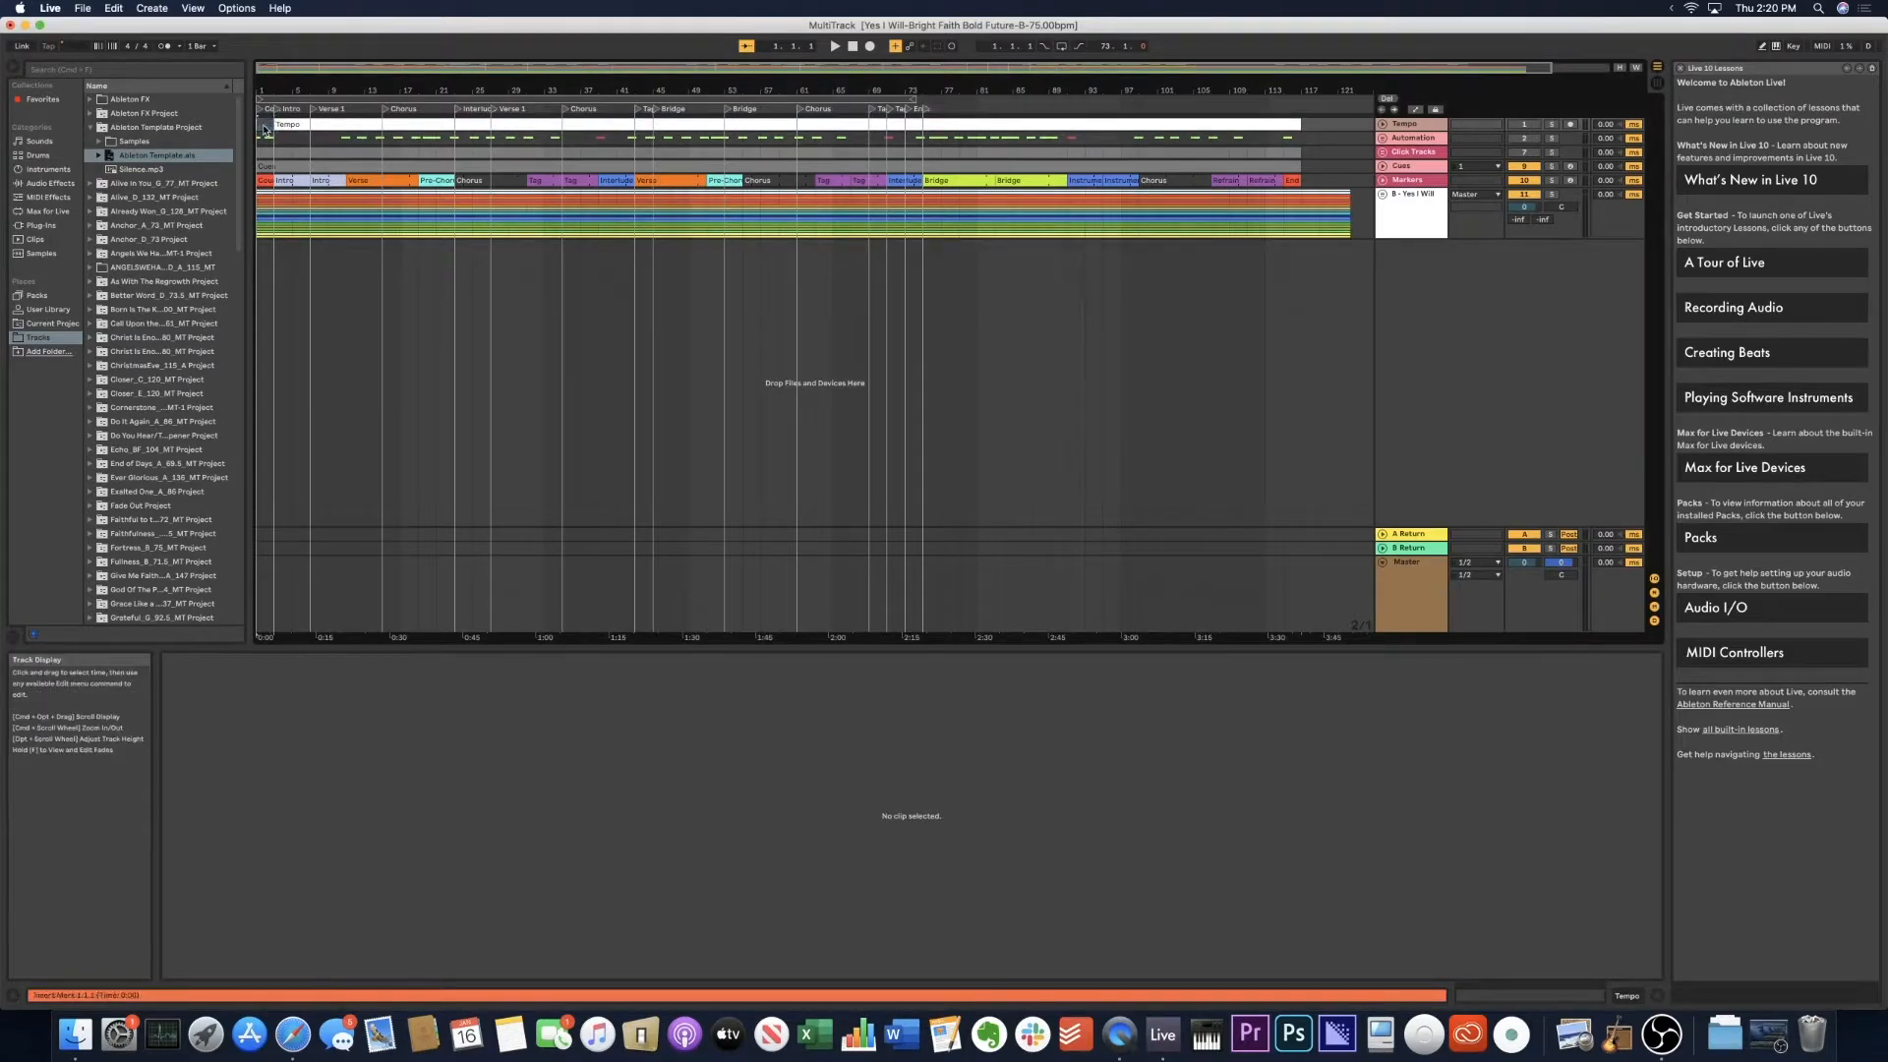
{"action": "left_click_drag", "start_coordinate": [276, 125], "coordinate": [257, 125]}
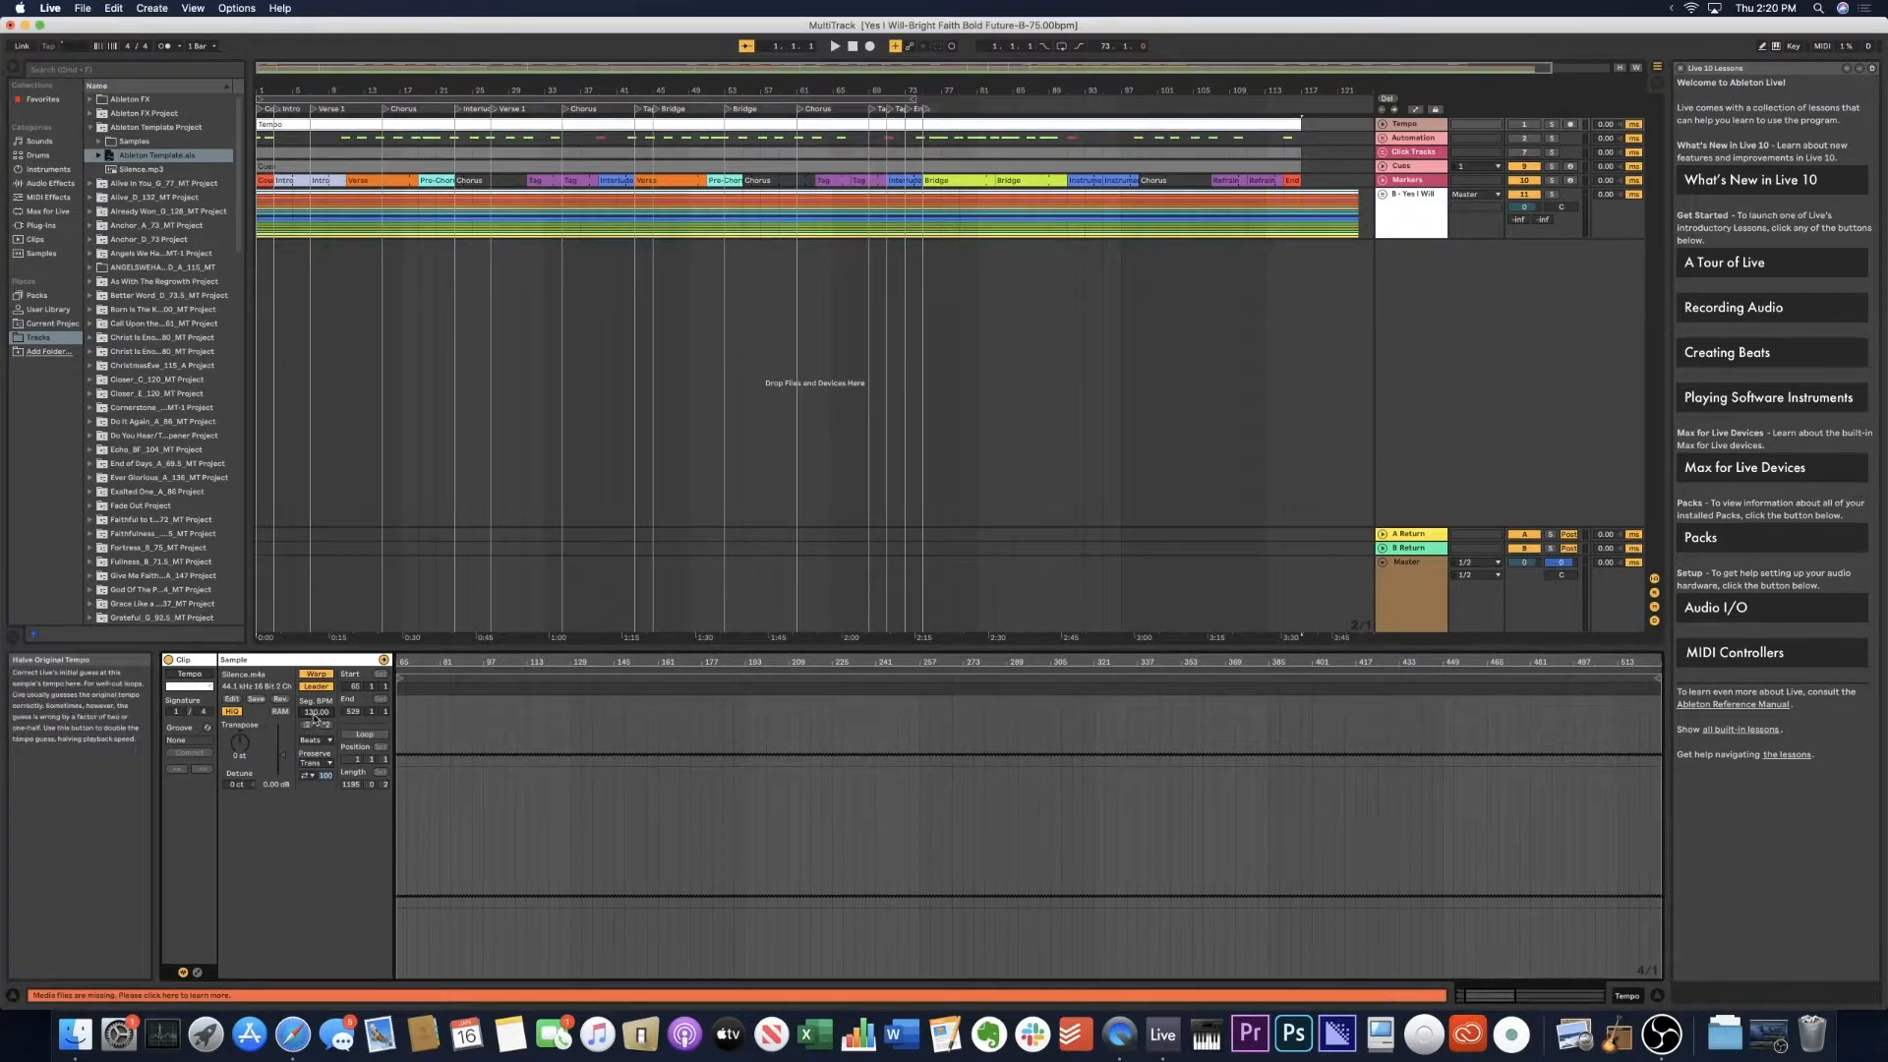
Set the Tempo clip's segment BPM to 75 and make the clip the tempo leader.
{"action": "left_click", "coordinate": [316, 713]}
{"action": "type", "text": "75"}
{"action": "key", "text": "Return"}
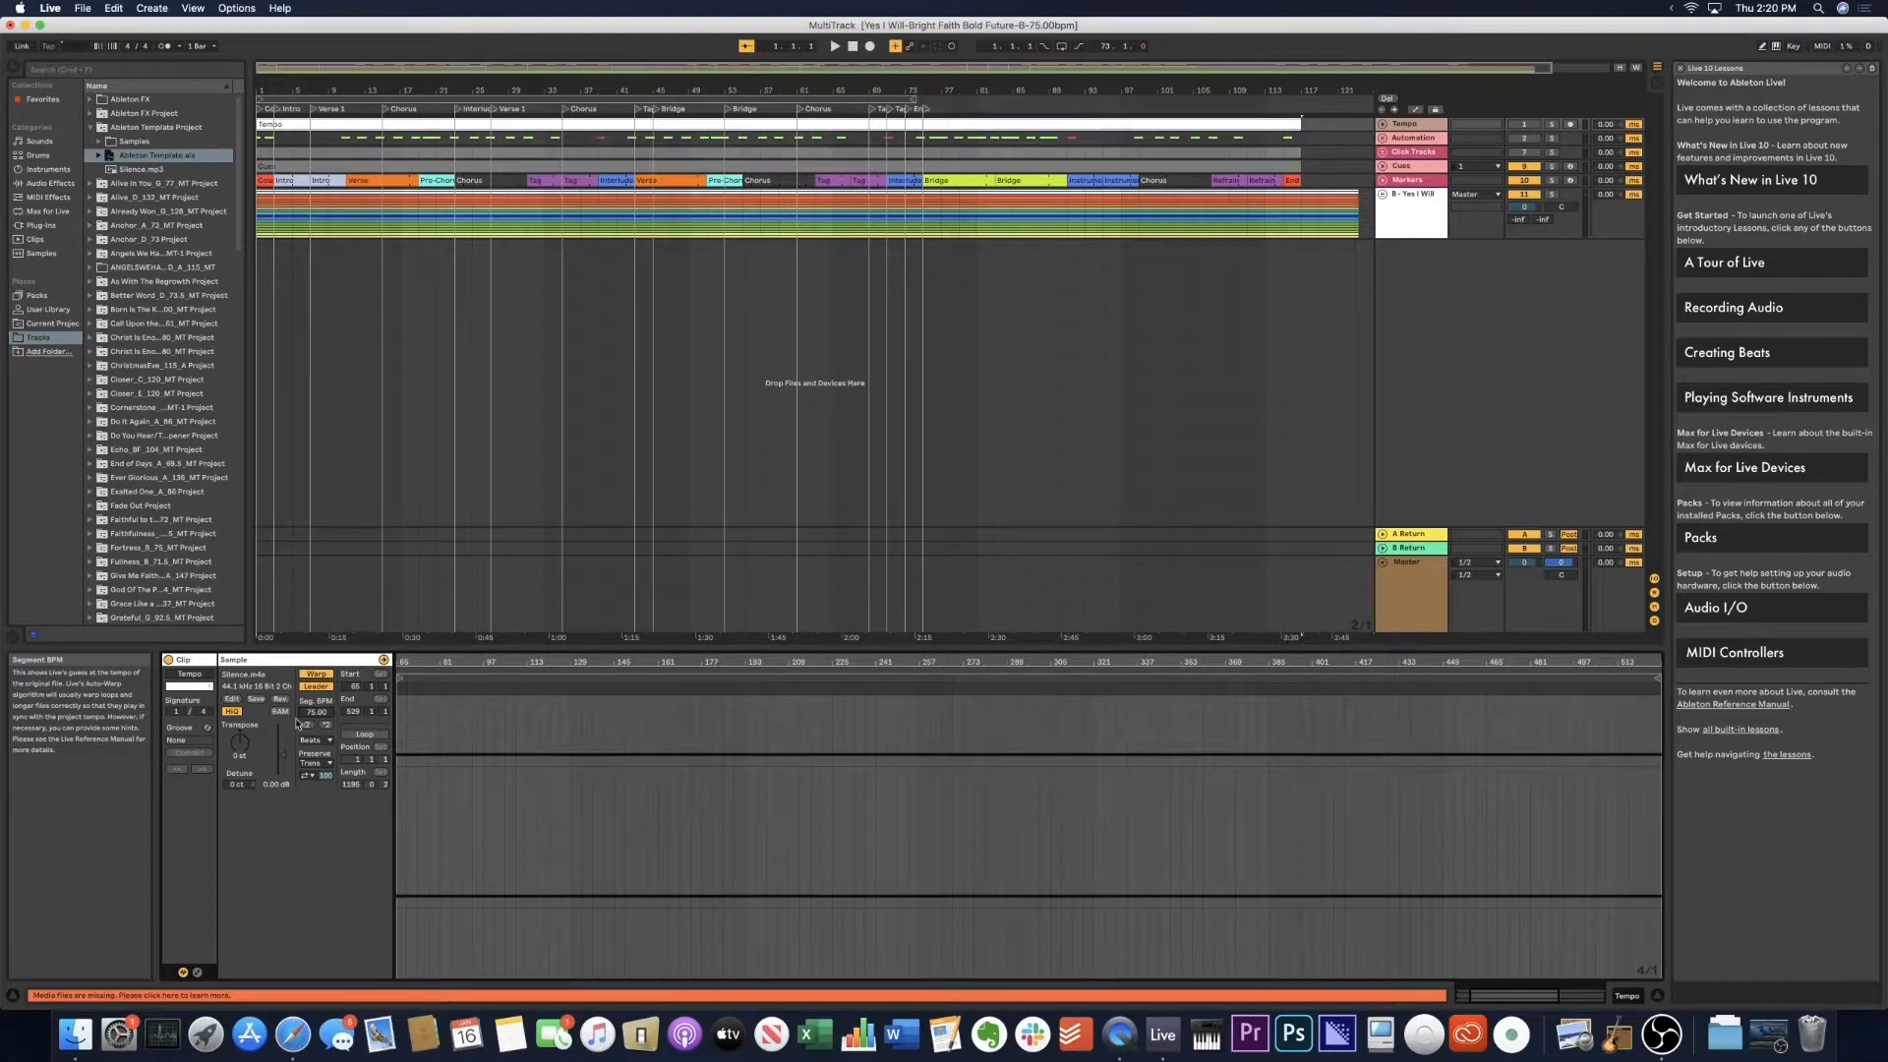
{"action": "left_click", "coordinate": [321, 692]}
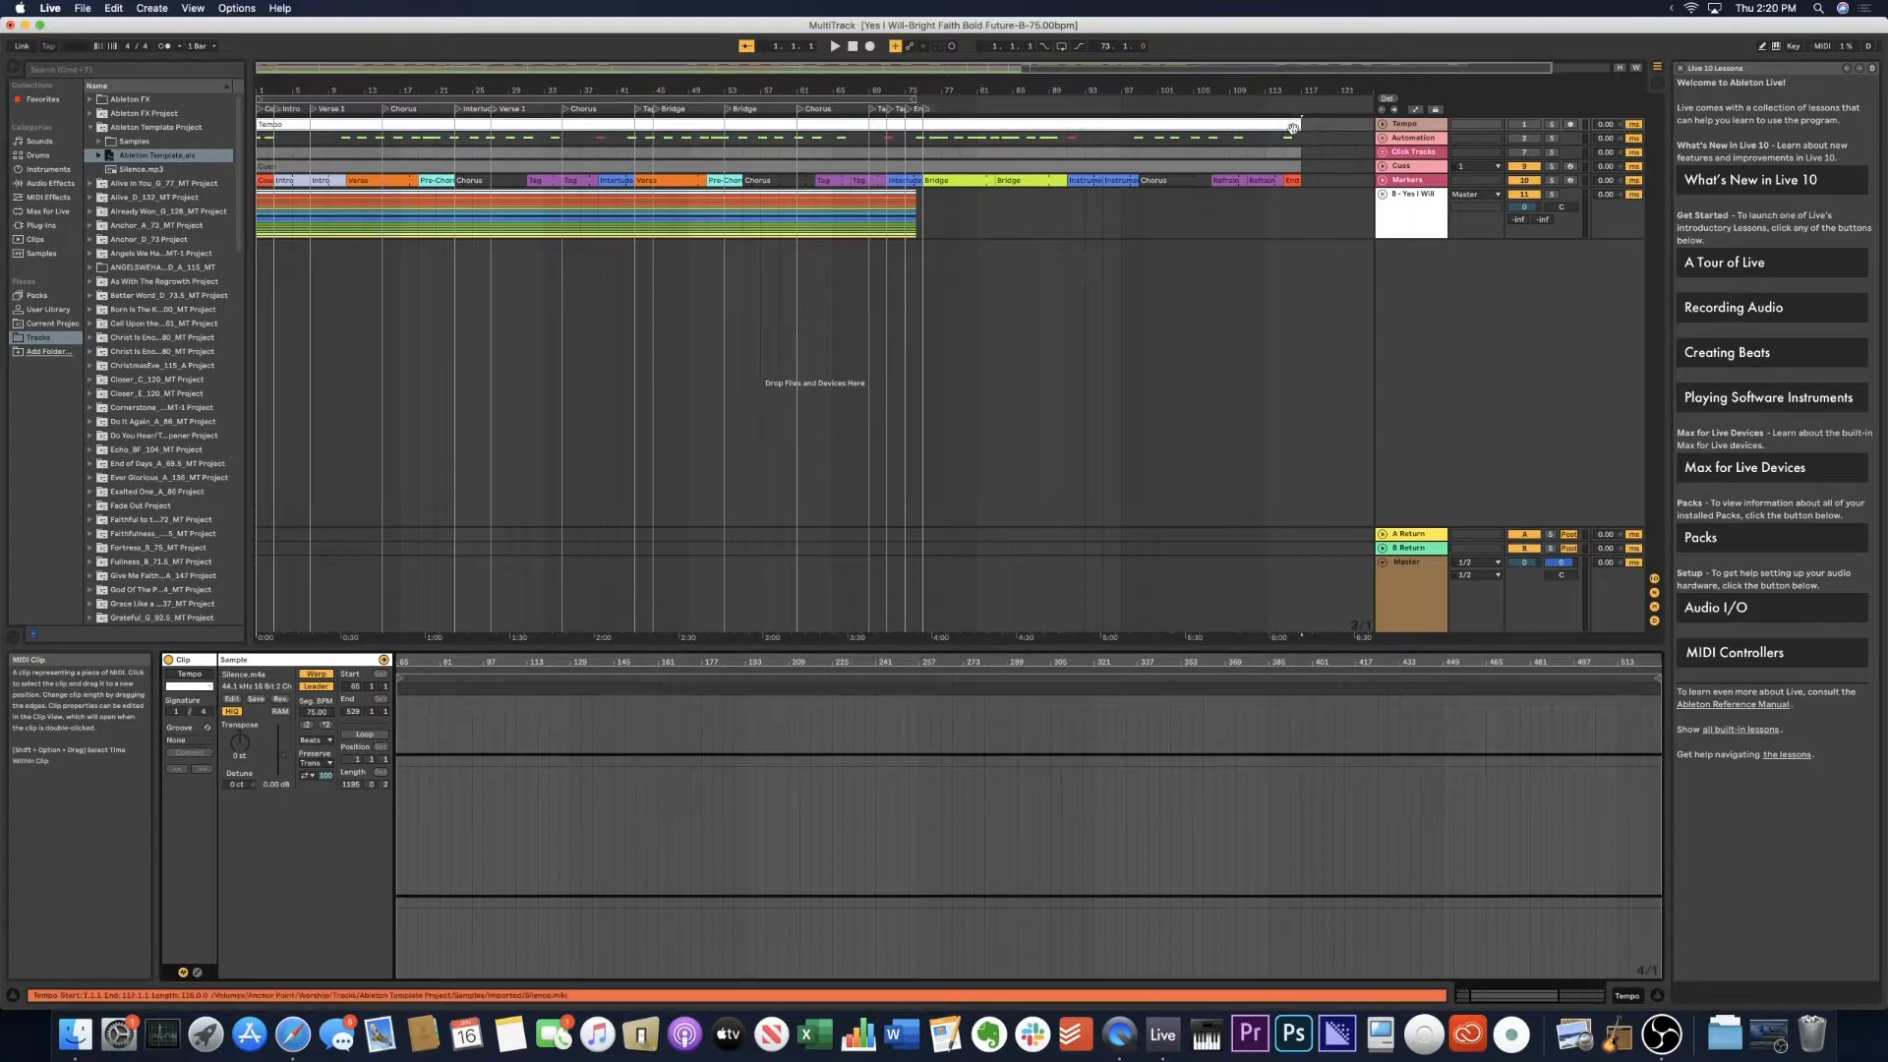
Trim the Tempo clip to the song's end and delete all the clips in the Automation group.
{"action": "left_click_drag", "start_coordinate": [1302, 124], "coordinate": [919, 126]}
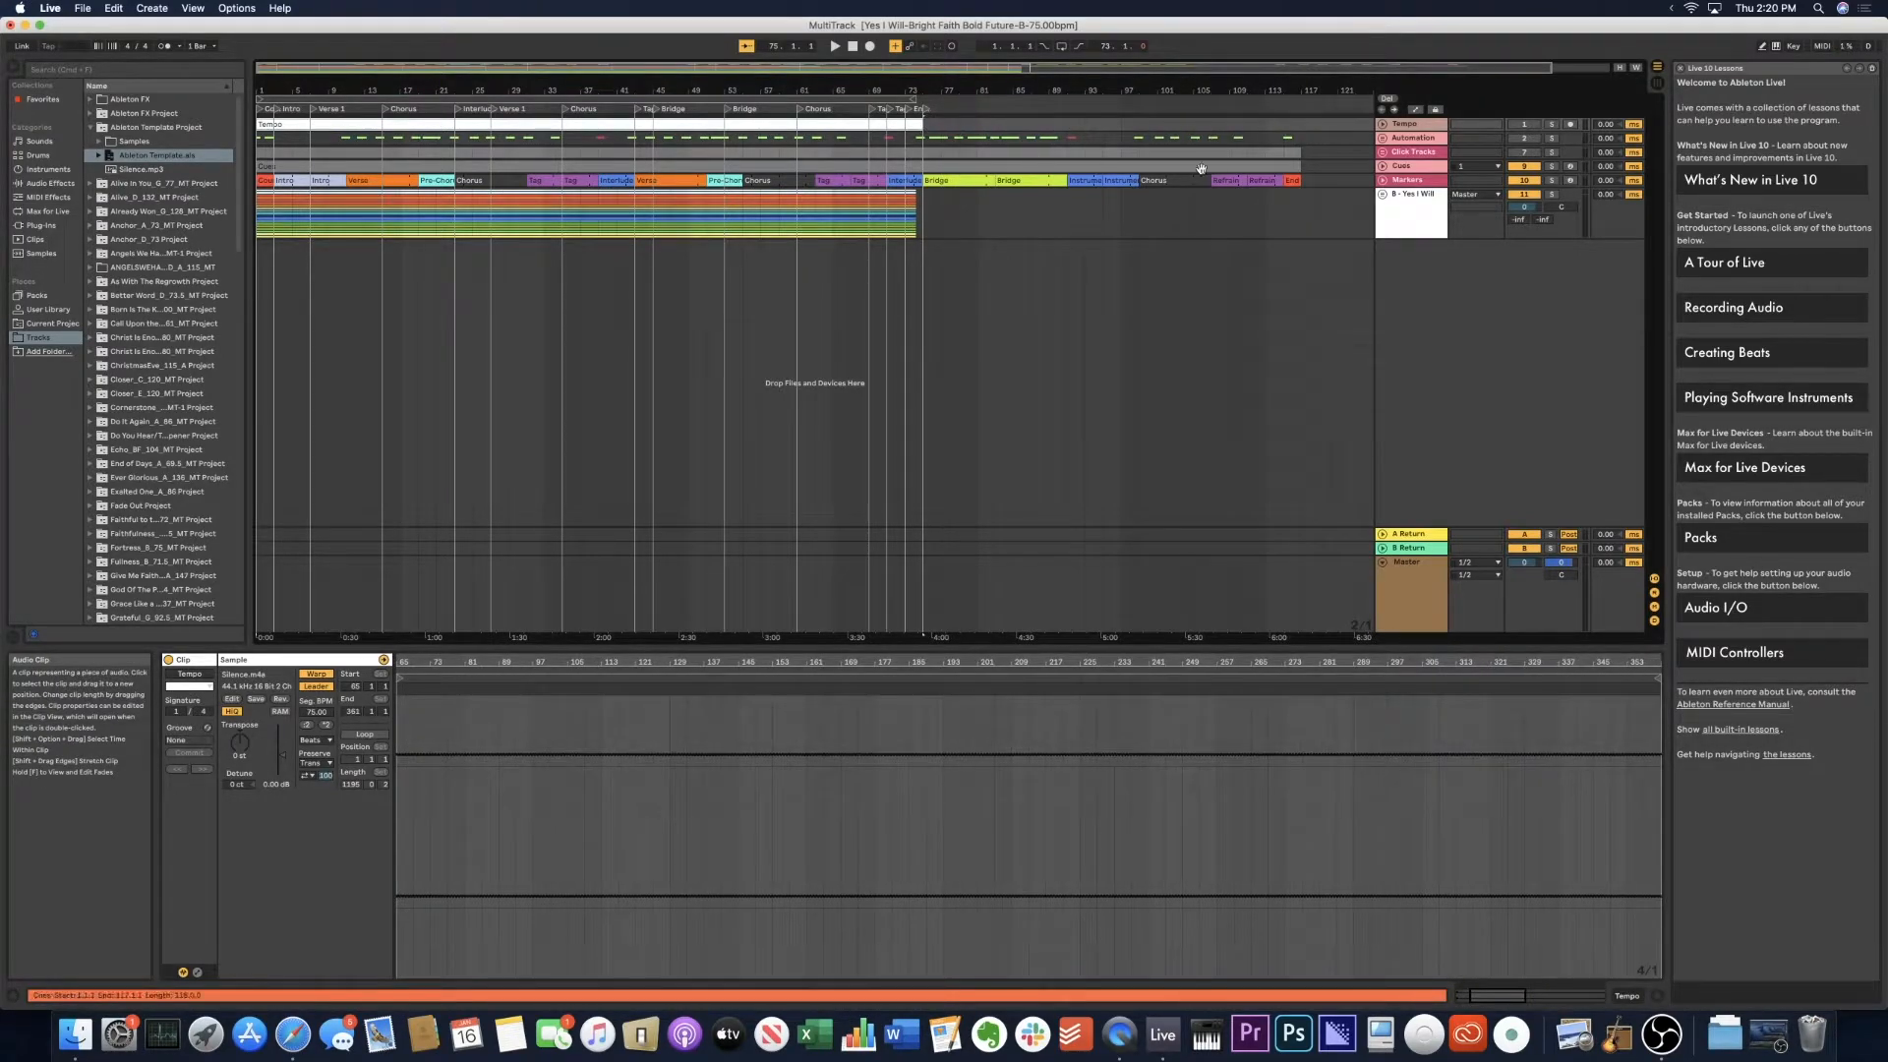
{"action": "left_click_drag", "start_coordinate": [1335, 138], "coordinate": [238, 139]}
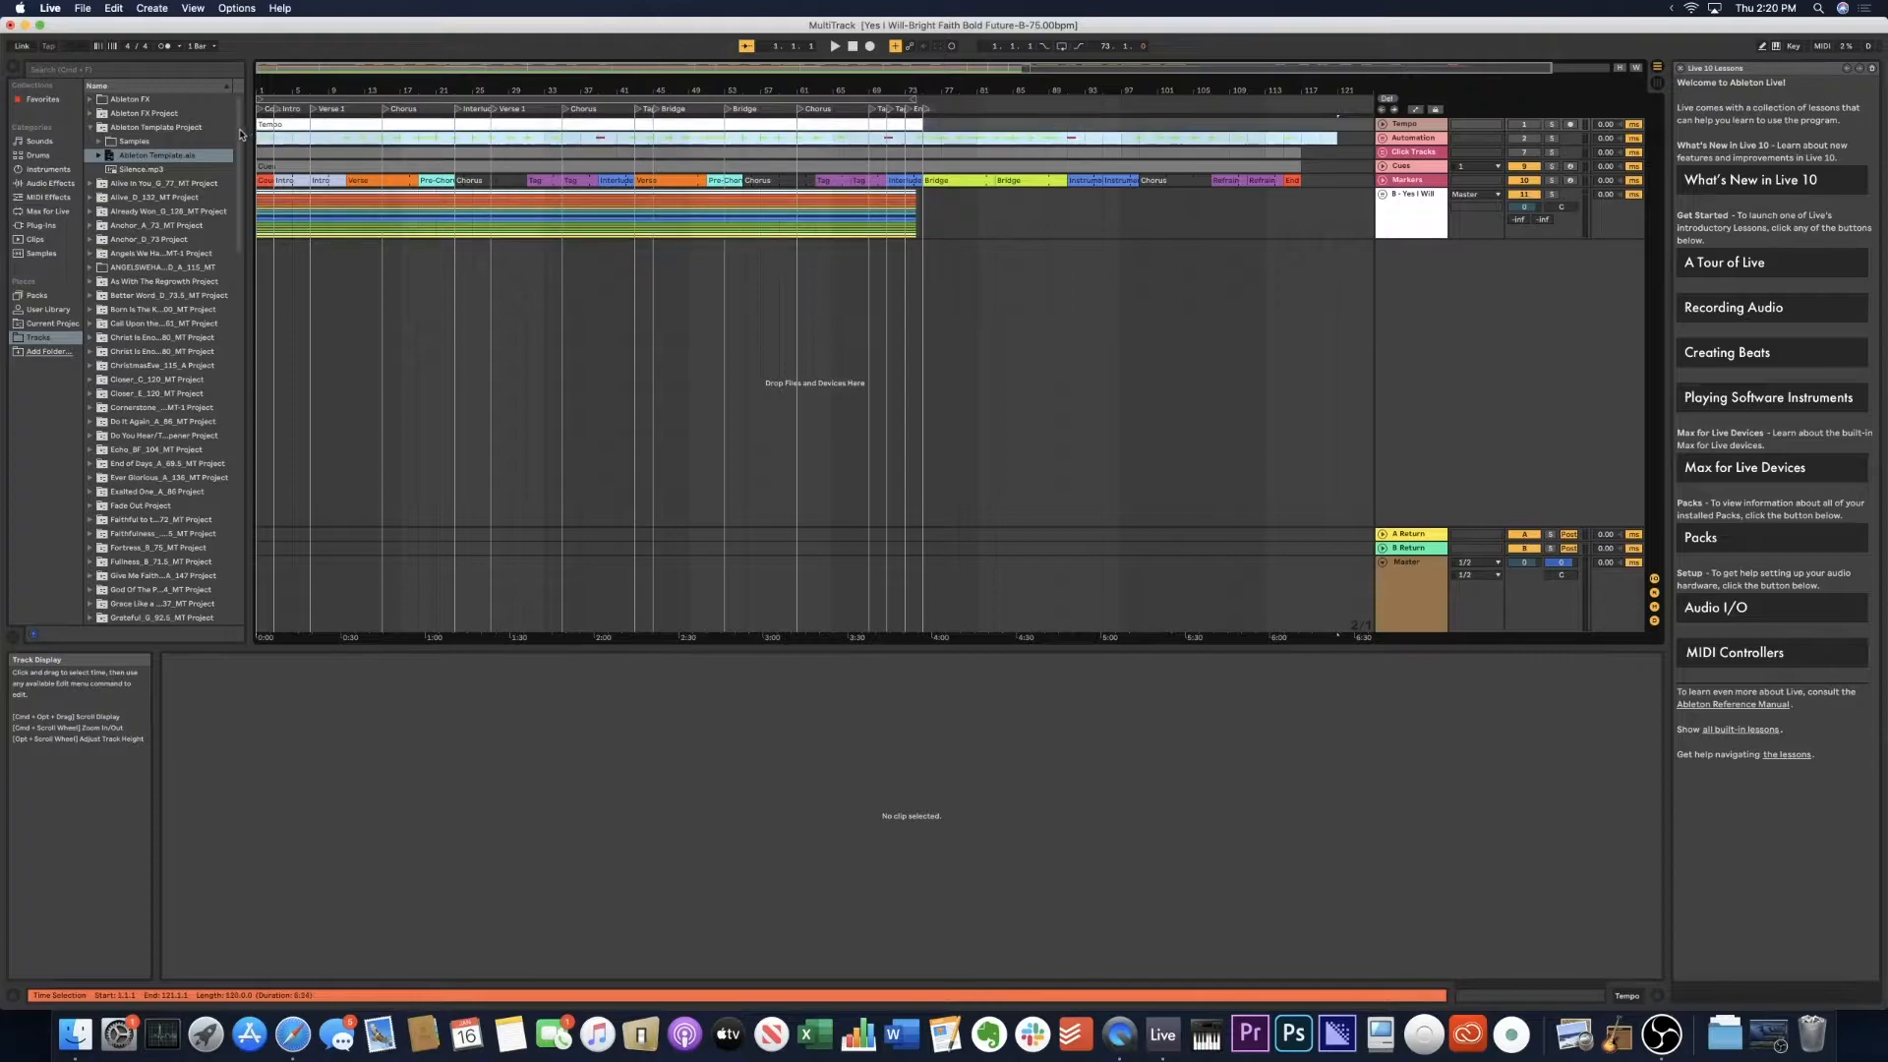
{"action": "left_click", "coordinate": [1049, 138]}
Expand the Click Tracks group and trim the template's click clip and Cues clip to the song's end.
{"action": "left_click", "coordinate": [1302, 155]}
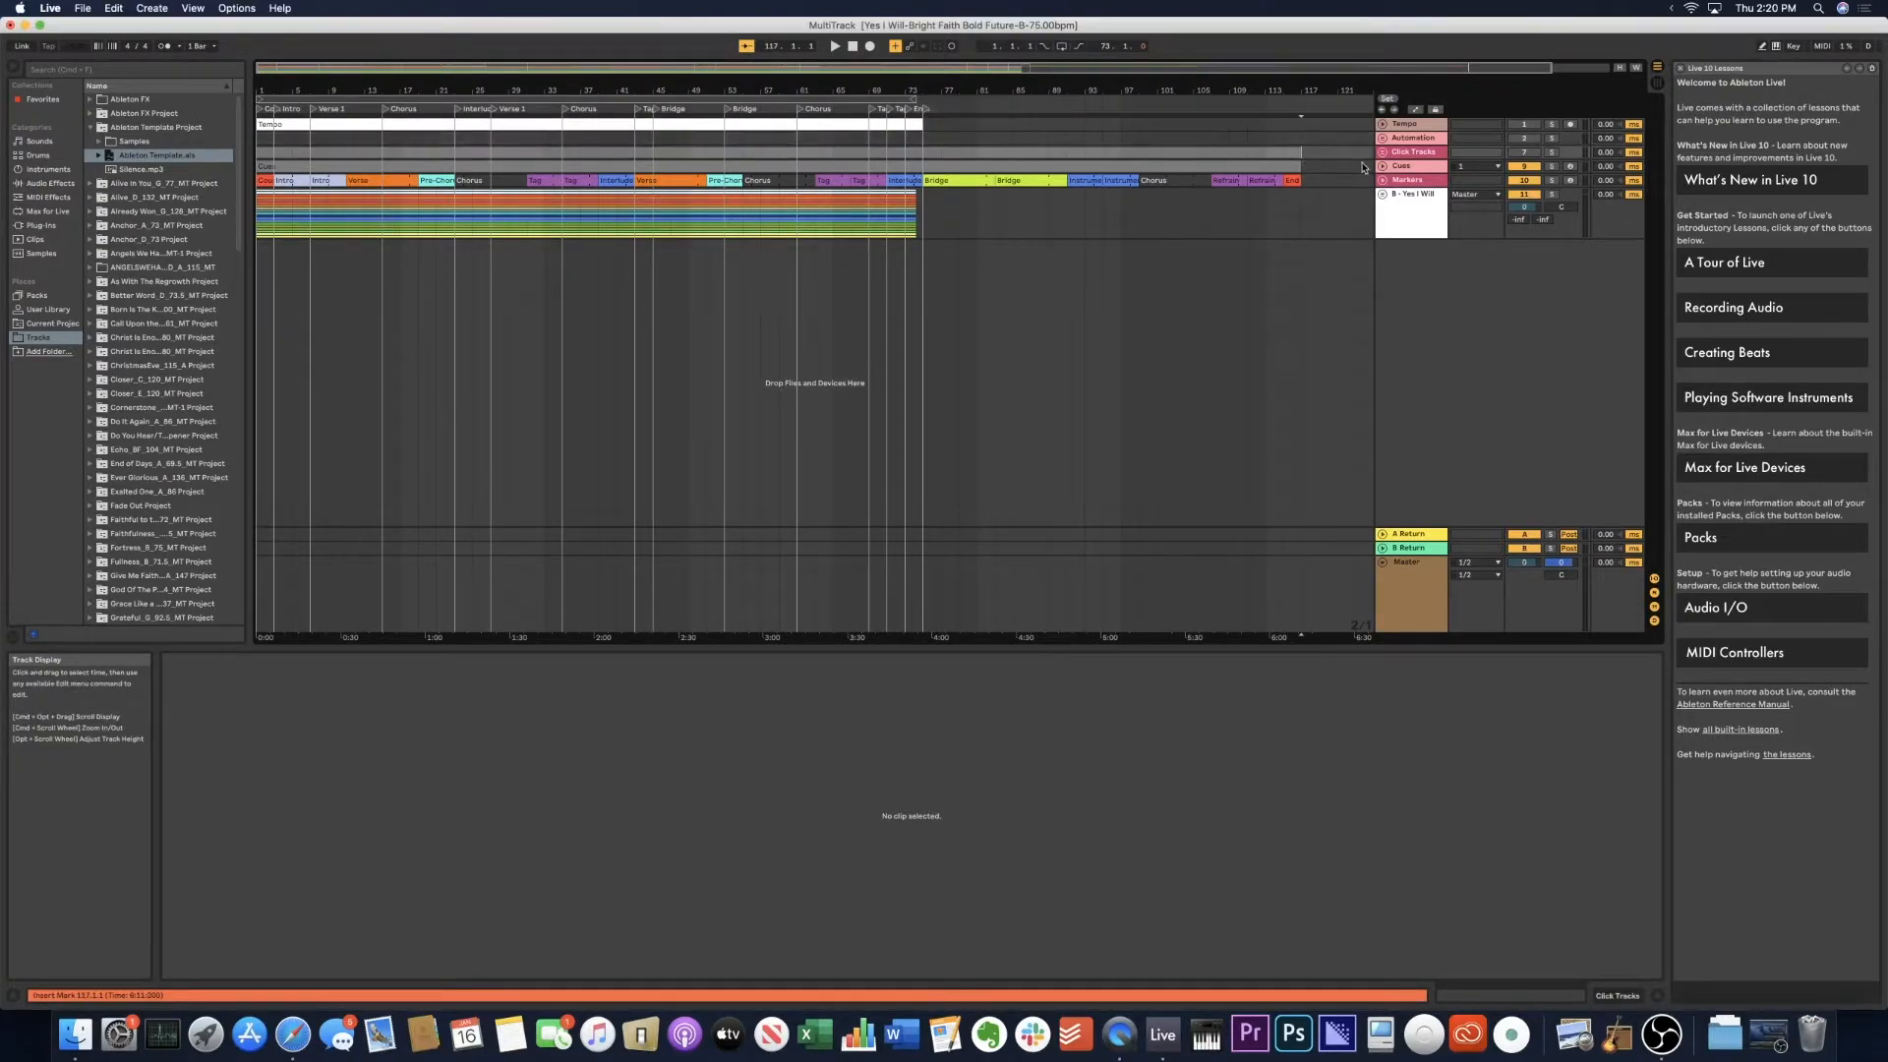
{"action": "left_click", "coordinate": [1383, 152]}
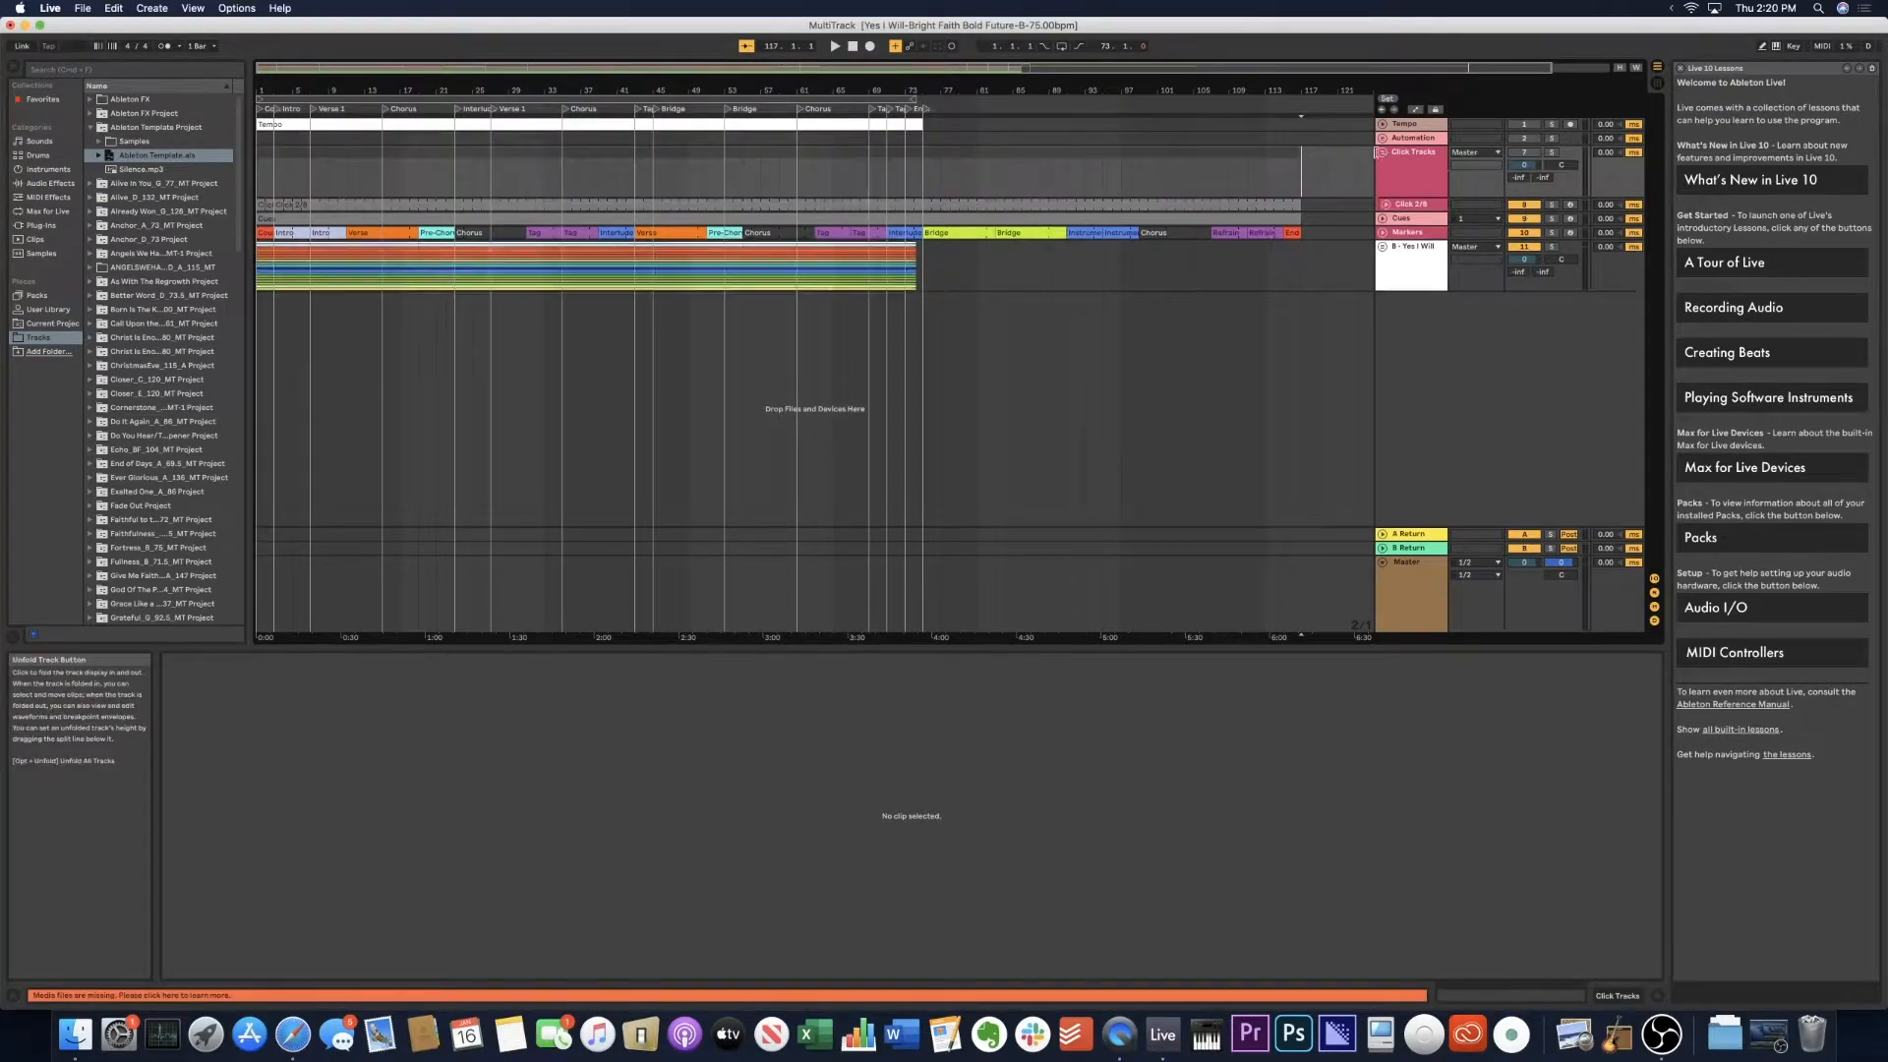
{"action": "left_click", "coordinate": [932, 201]}
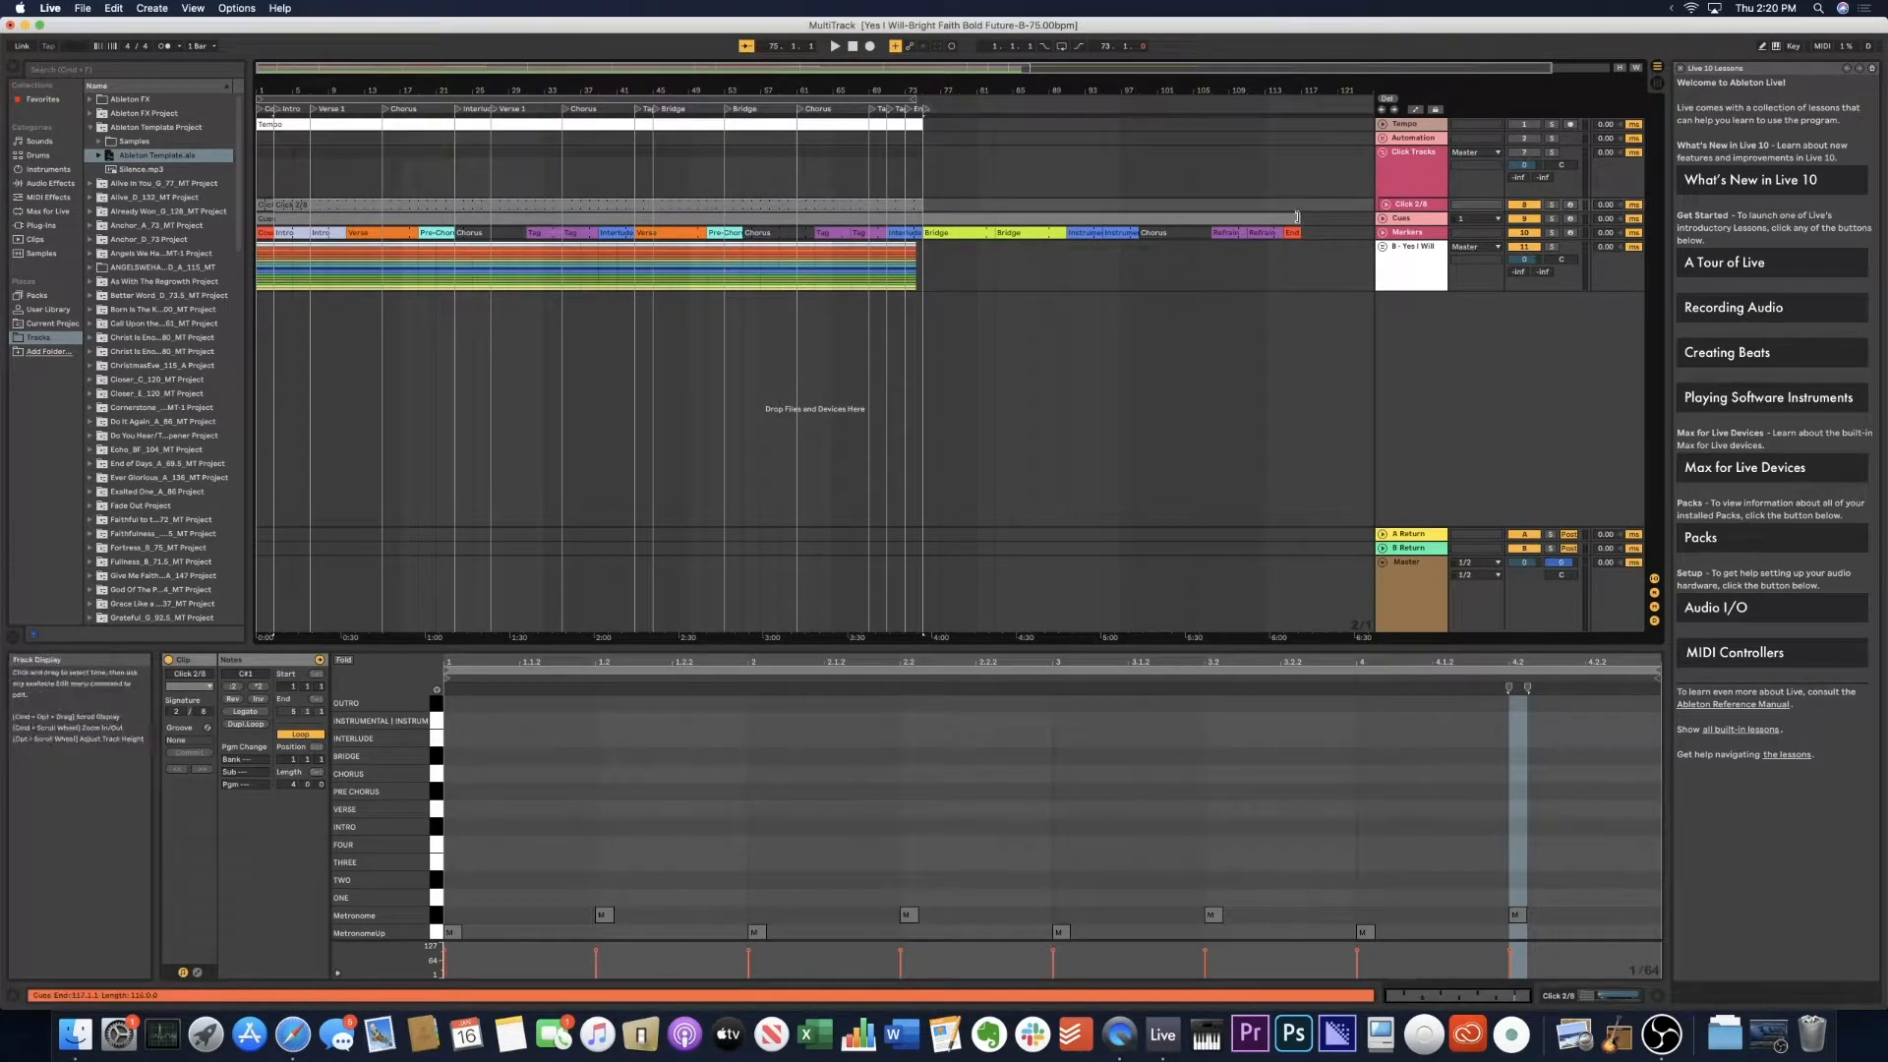
{"action": "left_click", "coordinate": [1142, 233]}
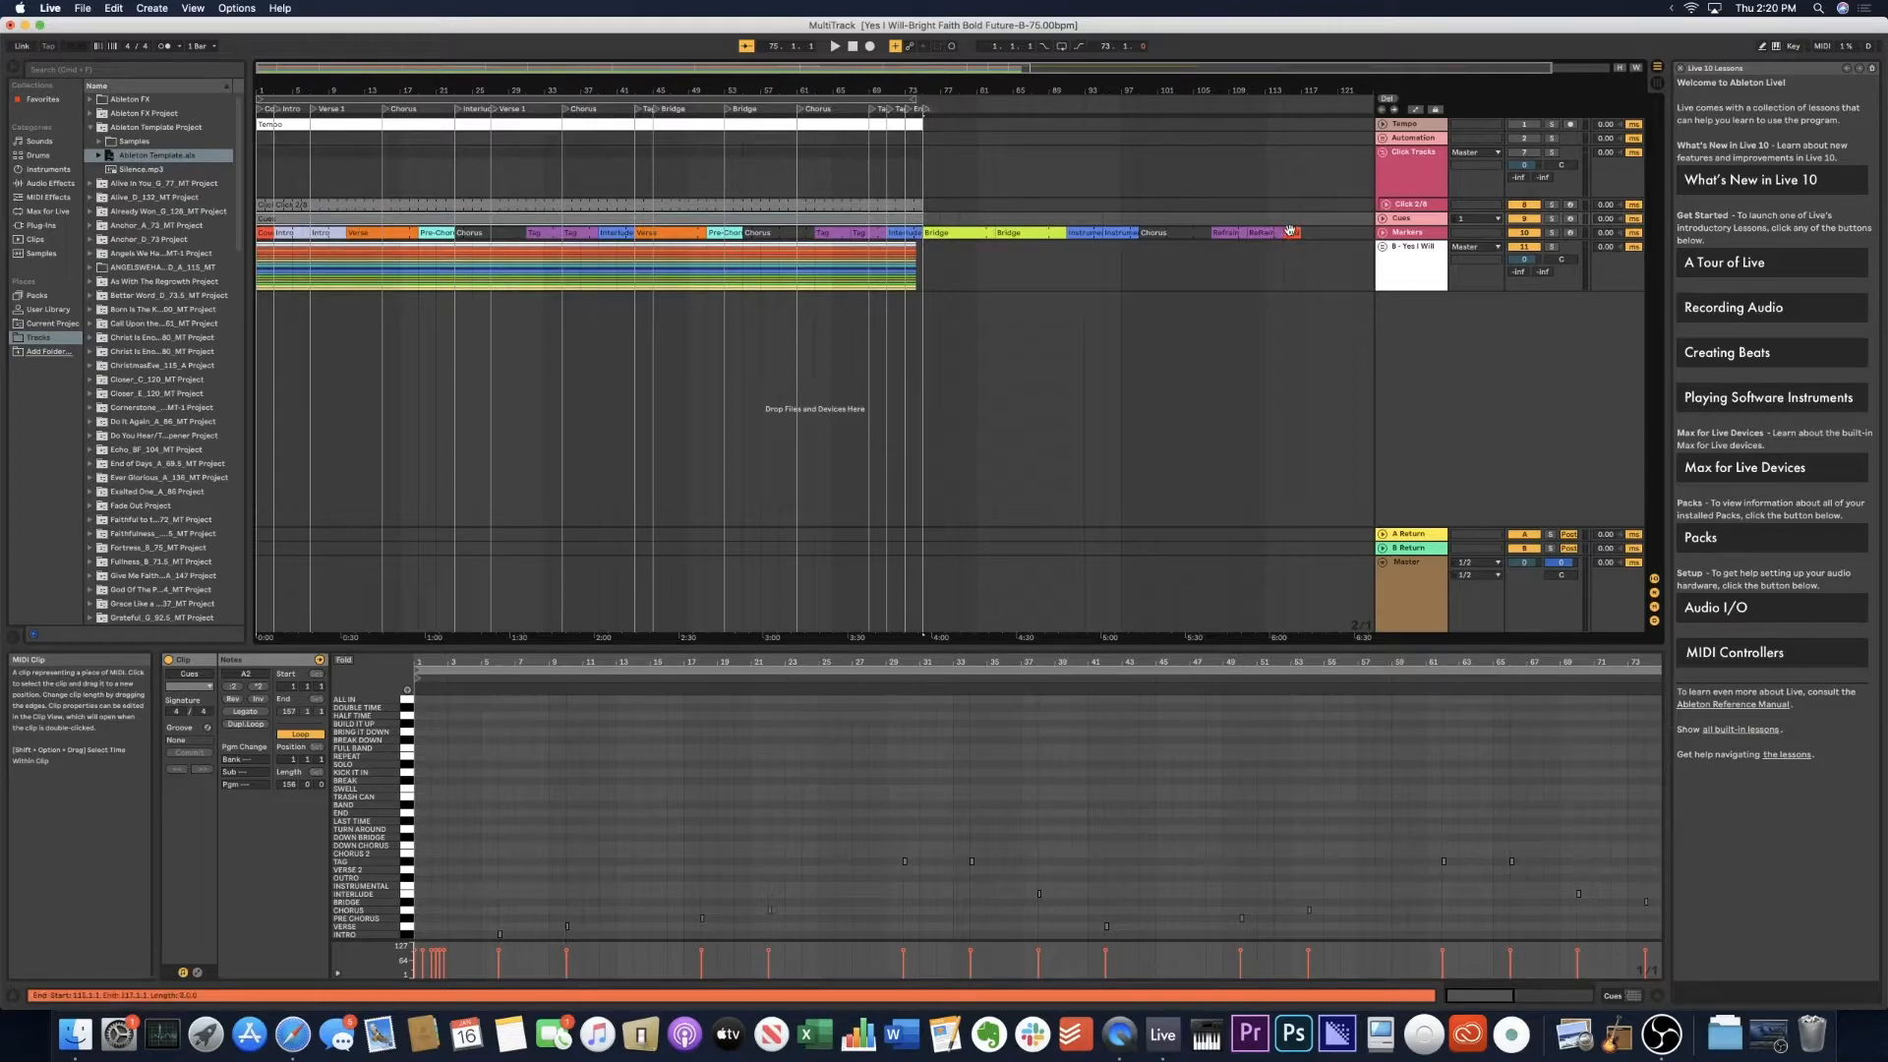
Expand the "B - Yes I Will" group, collapse Click Tracks, and play the song with its Click Track soloed.
{"action": "left_click", "coordinate": [1382, 247]}
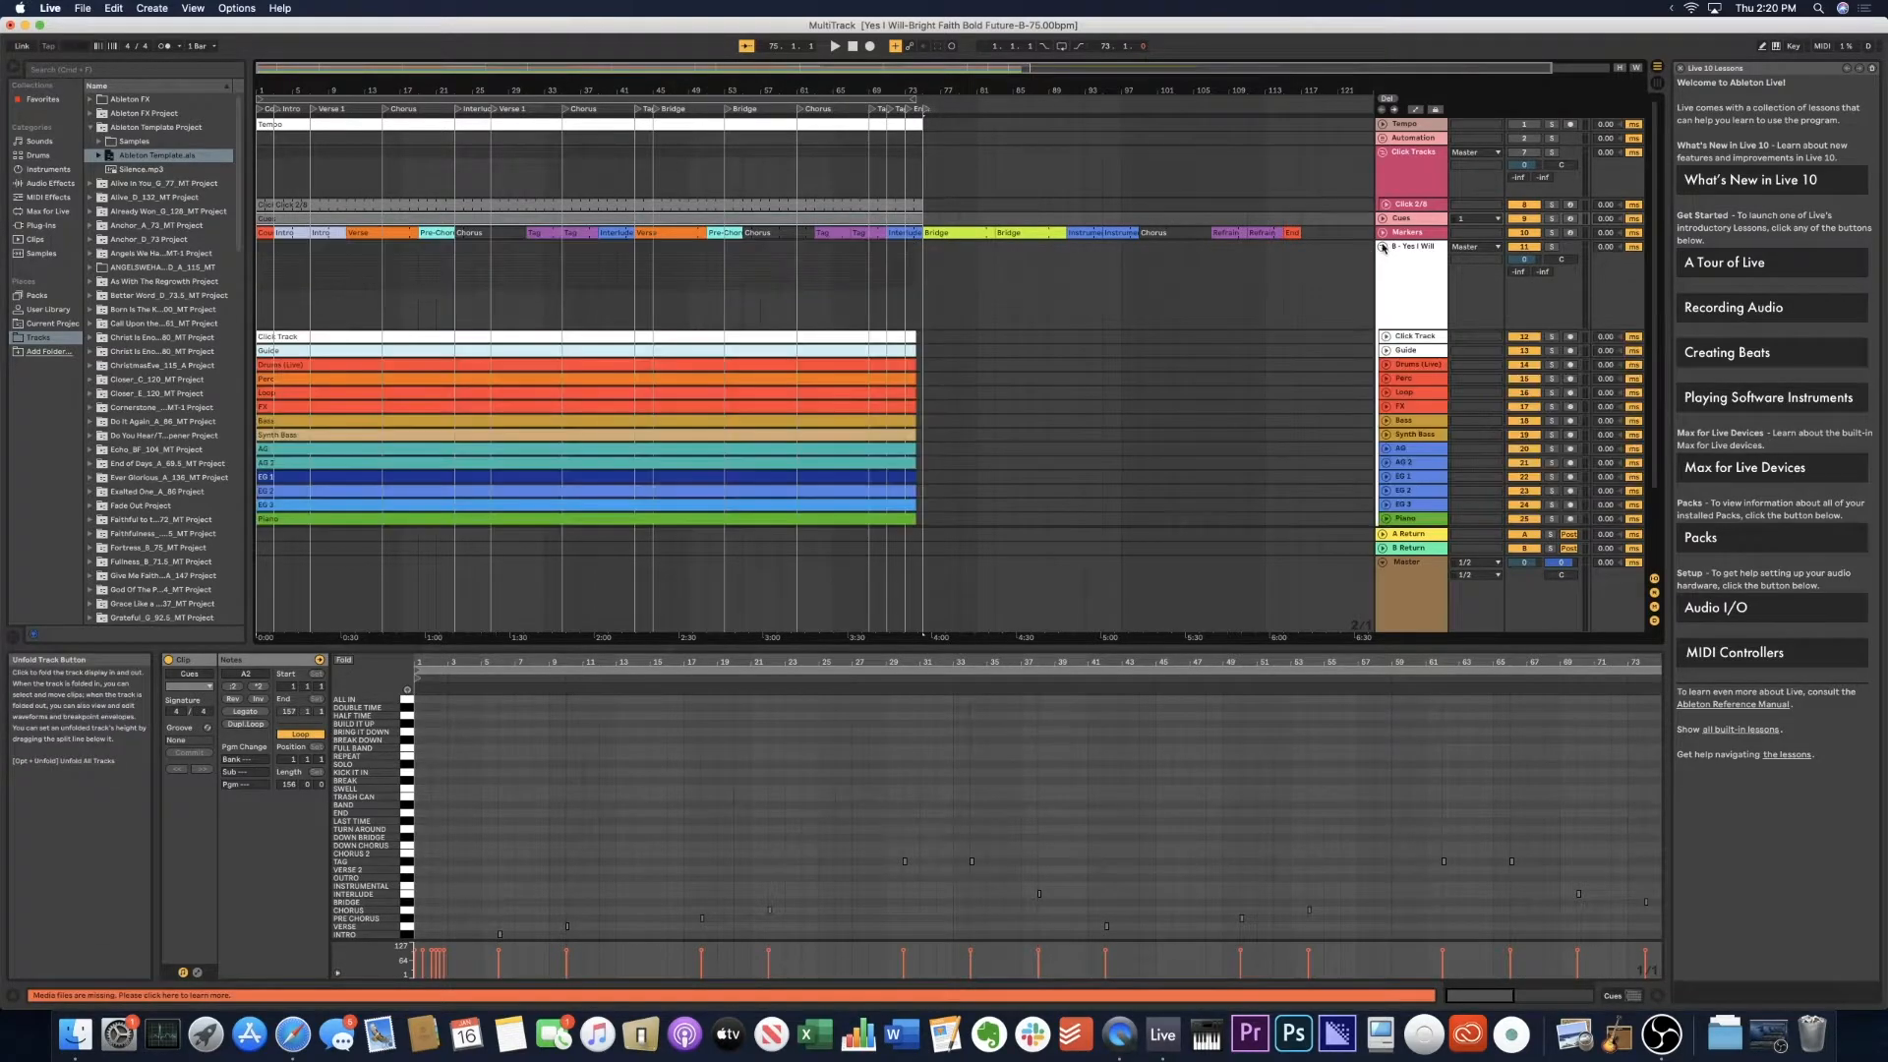
{"action": "left_click", "coordinate": [1383, 152]}
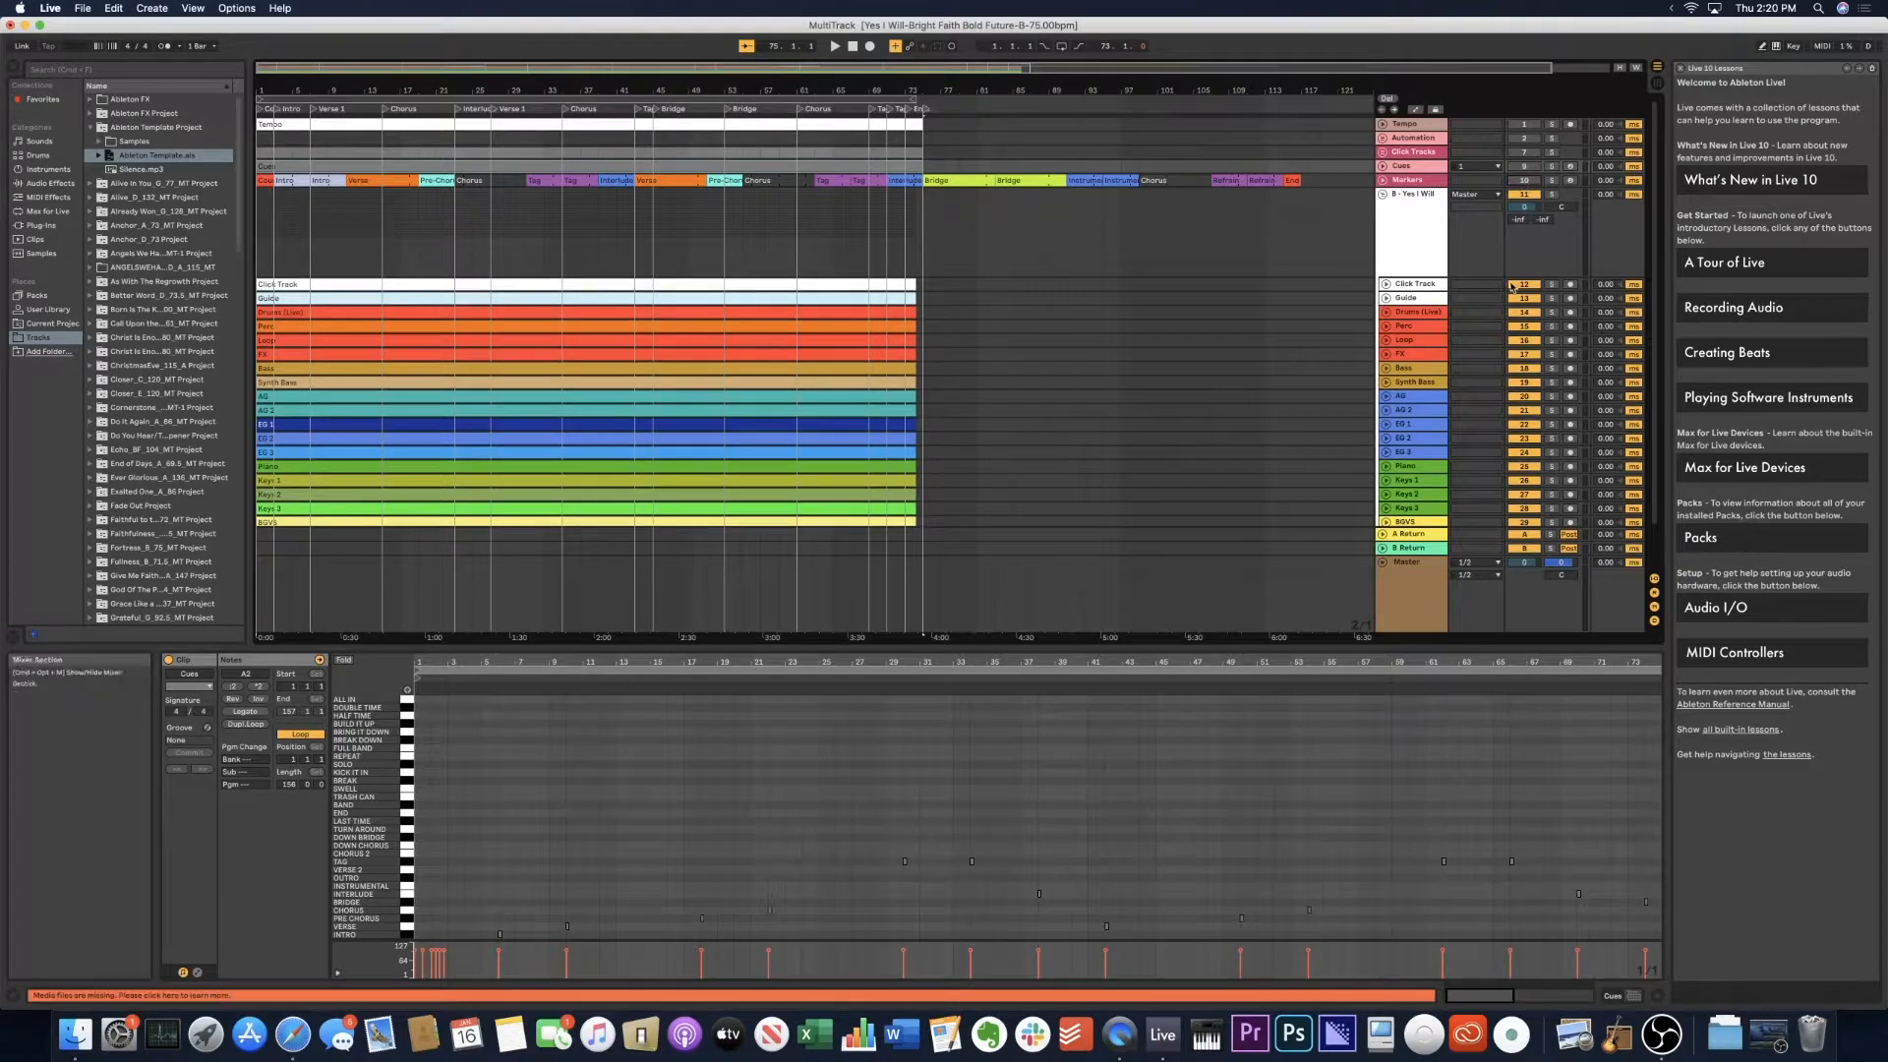
{"action": "left_click", "coordinate": [1552, 284]}
{"action": "key", "text": "space"}
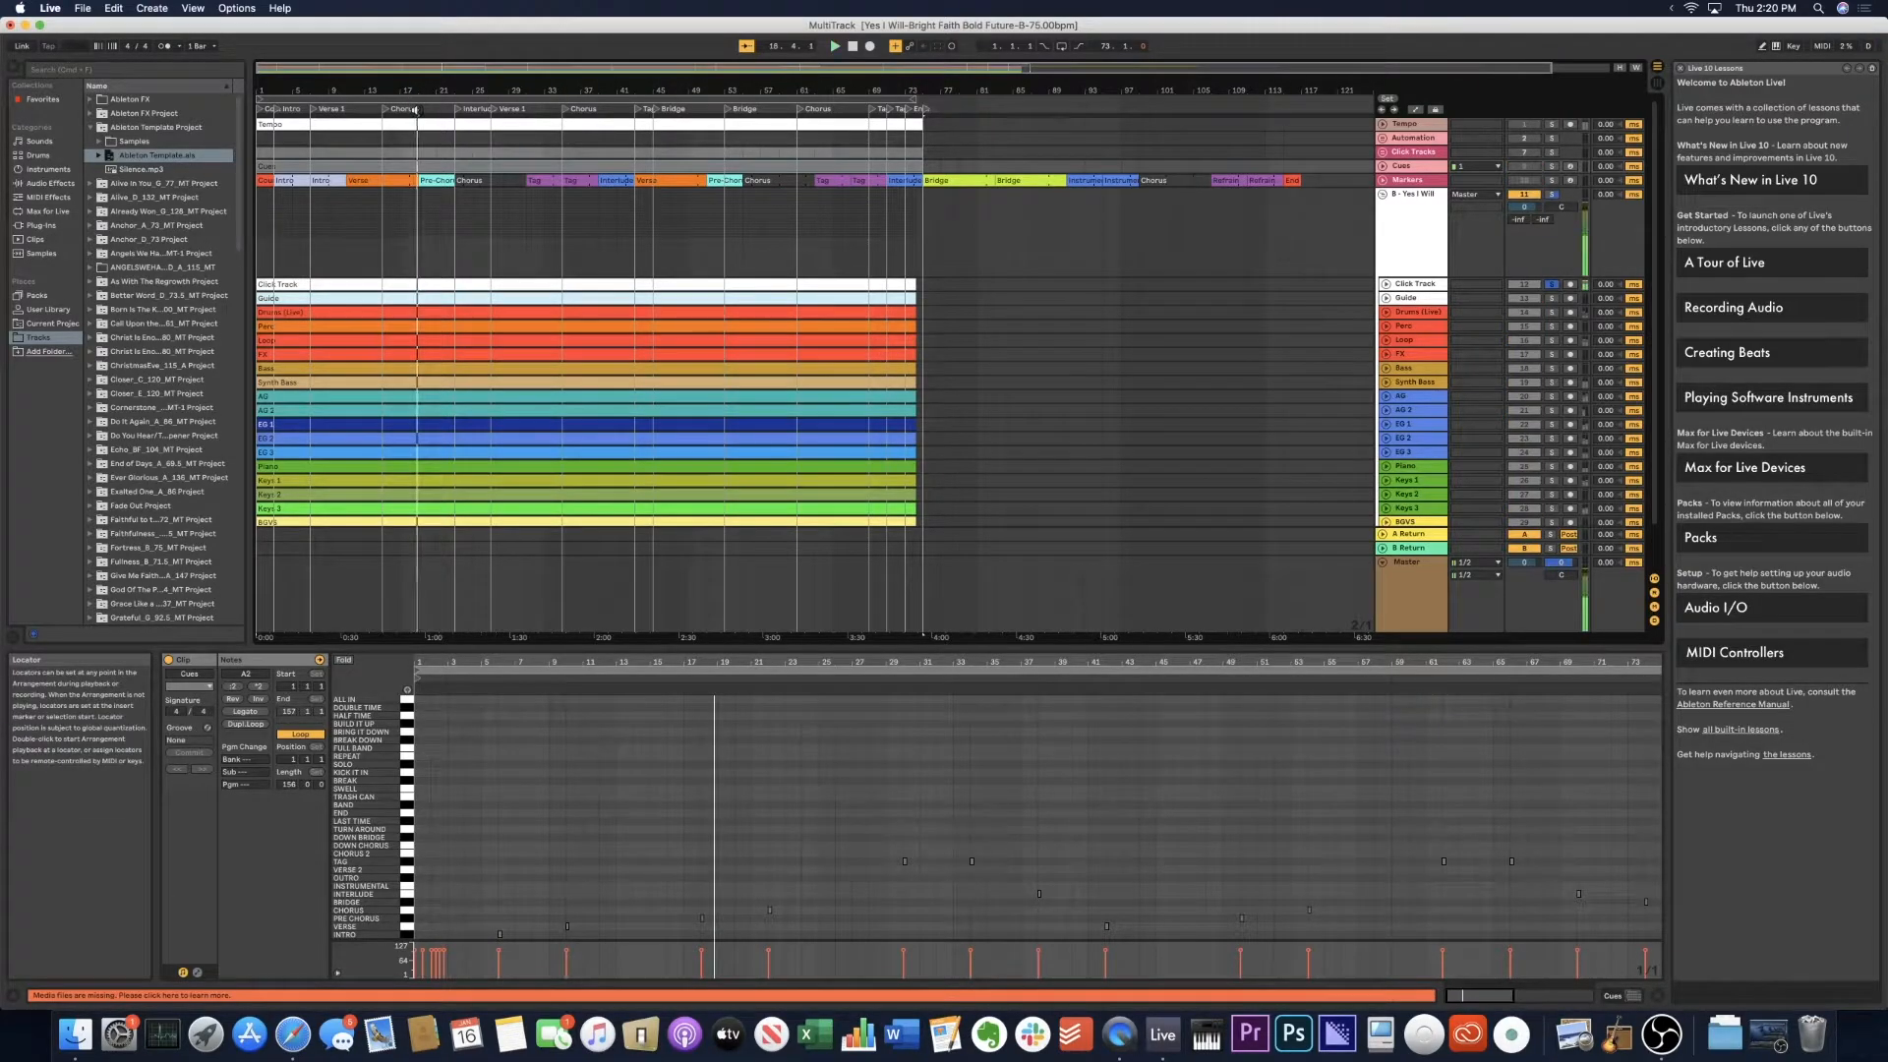
{"action": "key", "text": "XF86AudioRaiseVolume"}
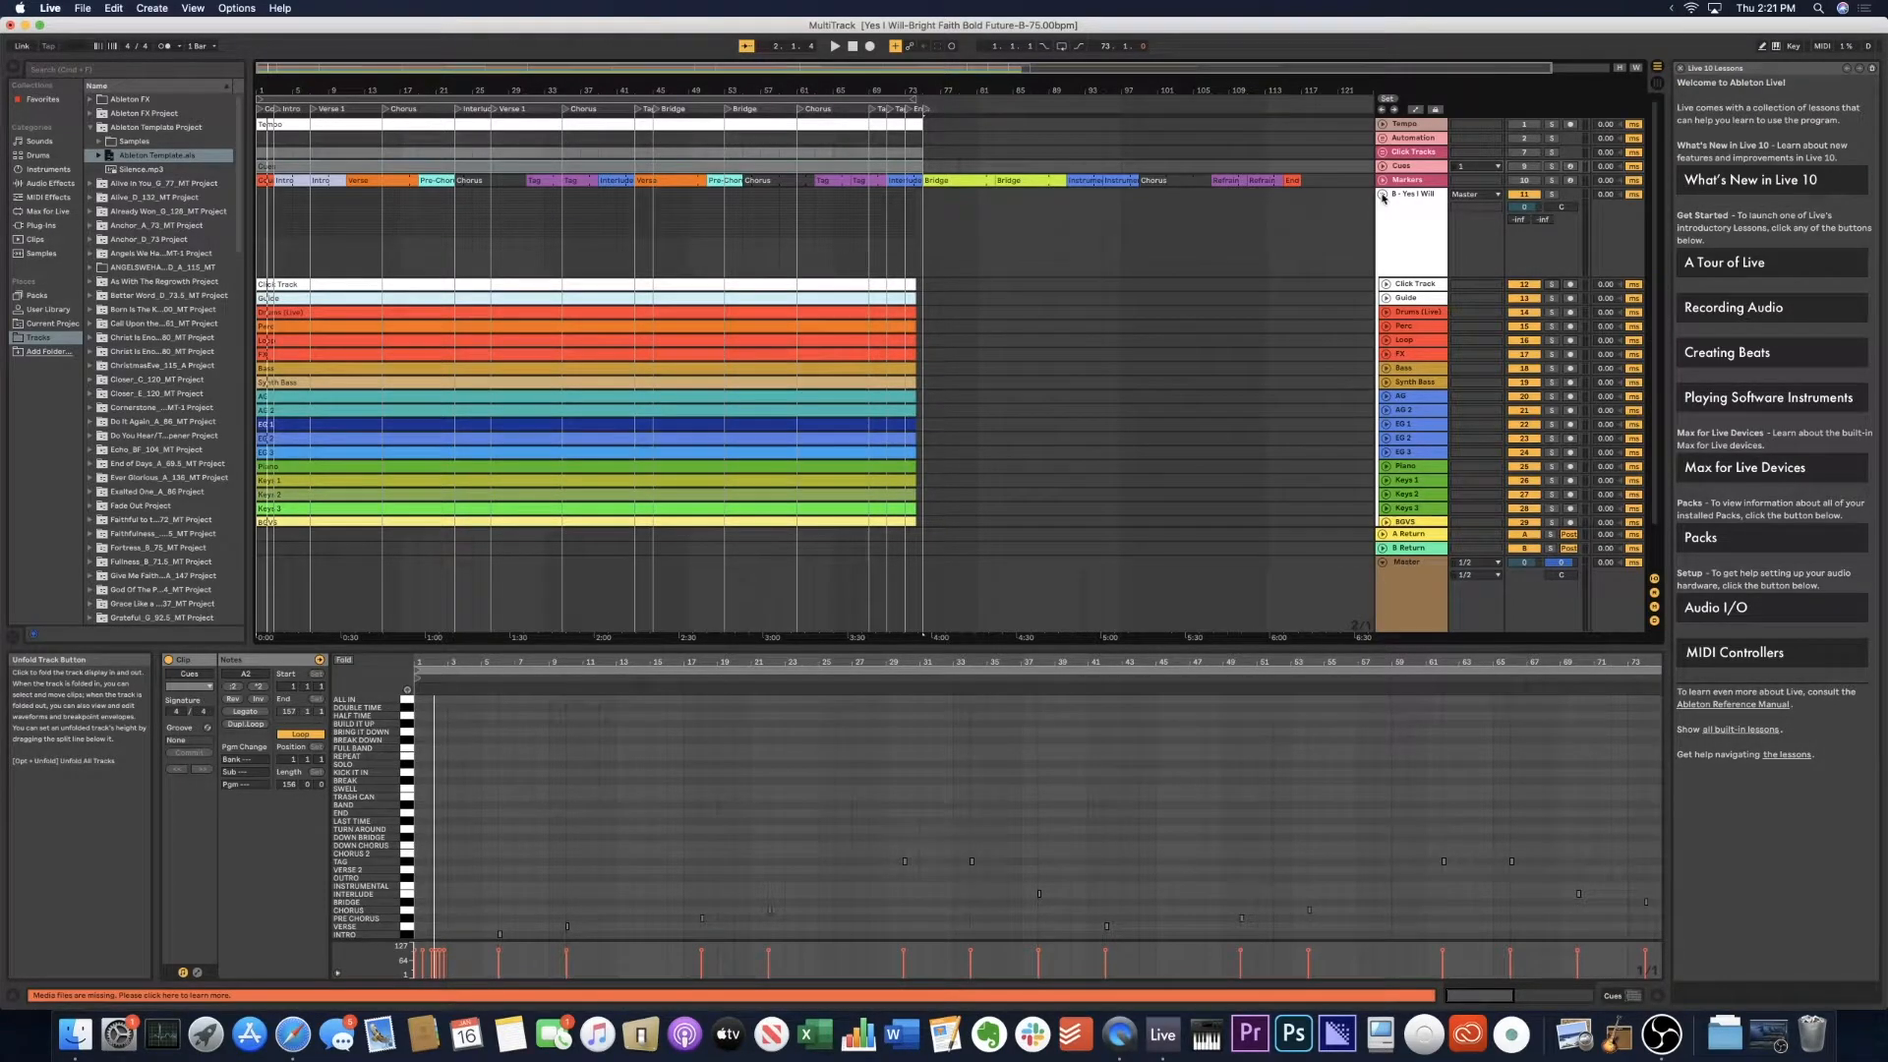
{"action": "left_click", "coordinate": [1046, 238]}
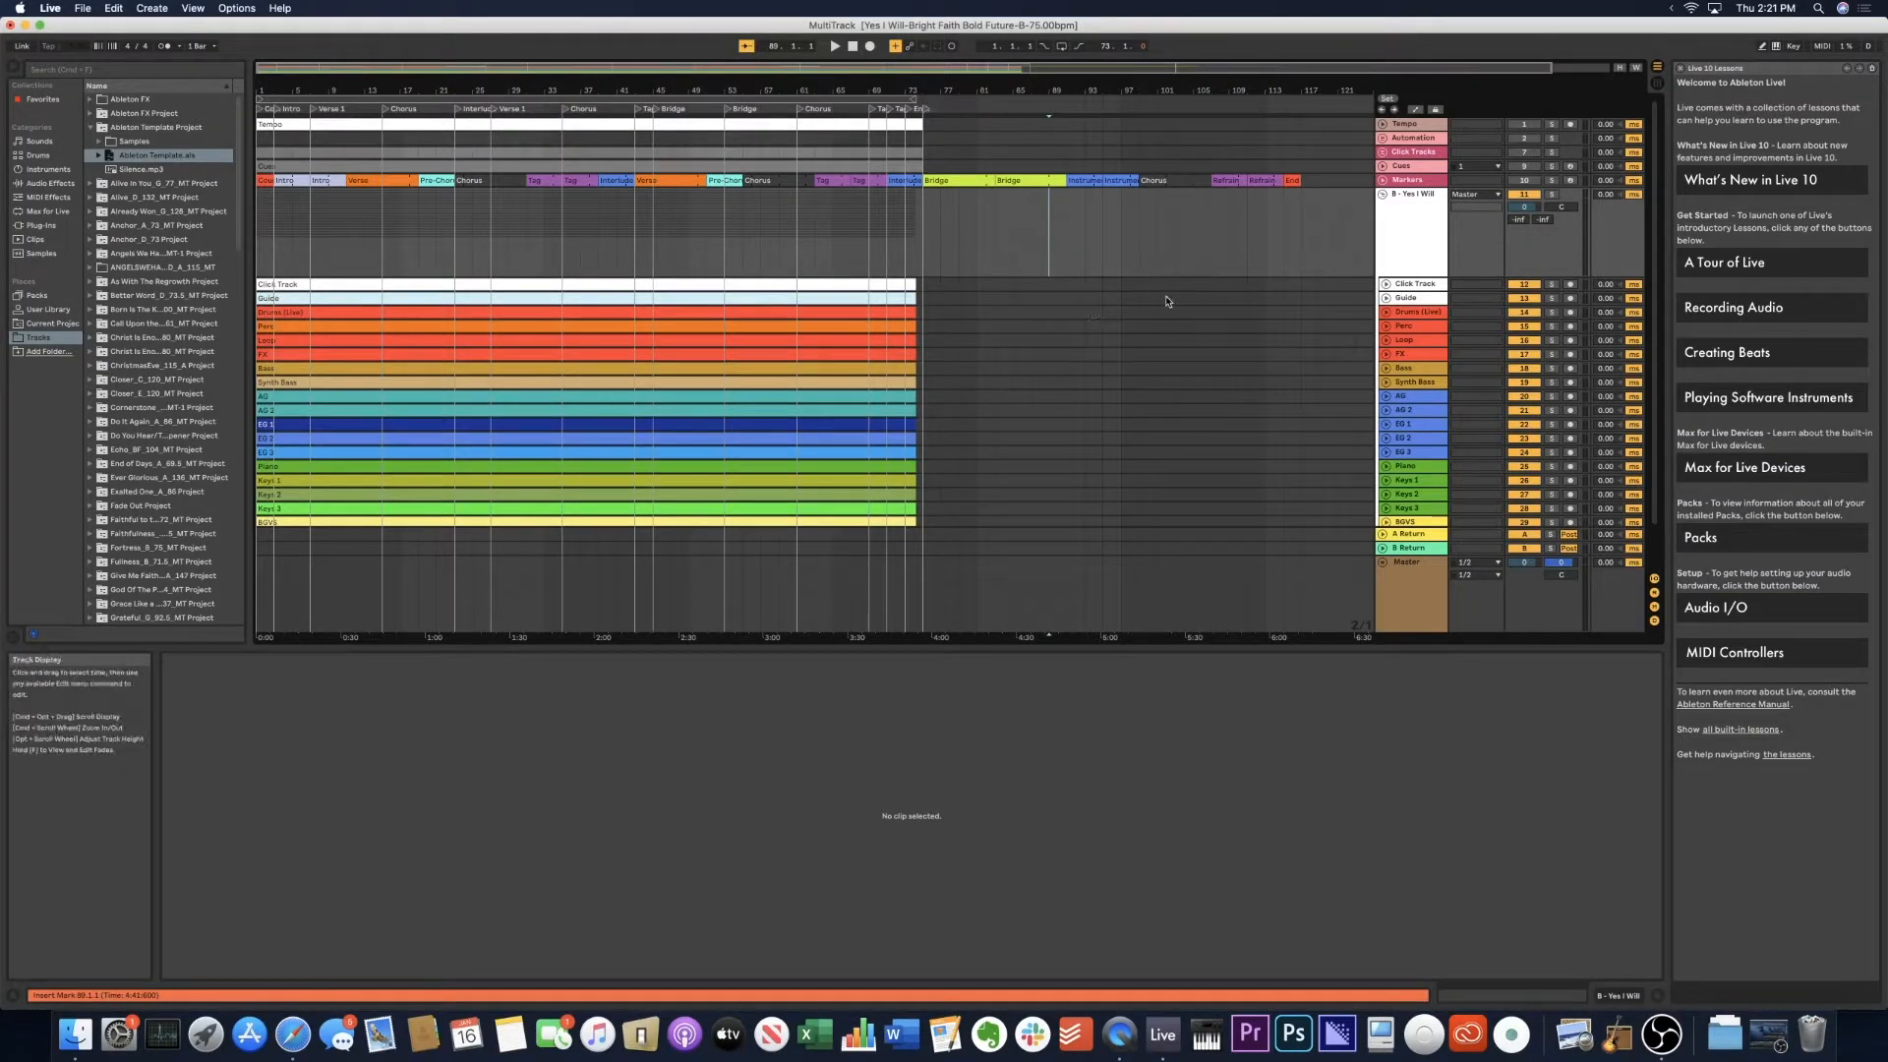
Move the first Verse marker clip to the first Verse 1 locator and delete the first Pre-Chorus marker clip.
{"action": "left_click", "coordinate": [376, 181]}
{"action": "left_click_drag", "start_coordinate": [376, 181], "coordinate": [340, 181]}
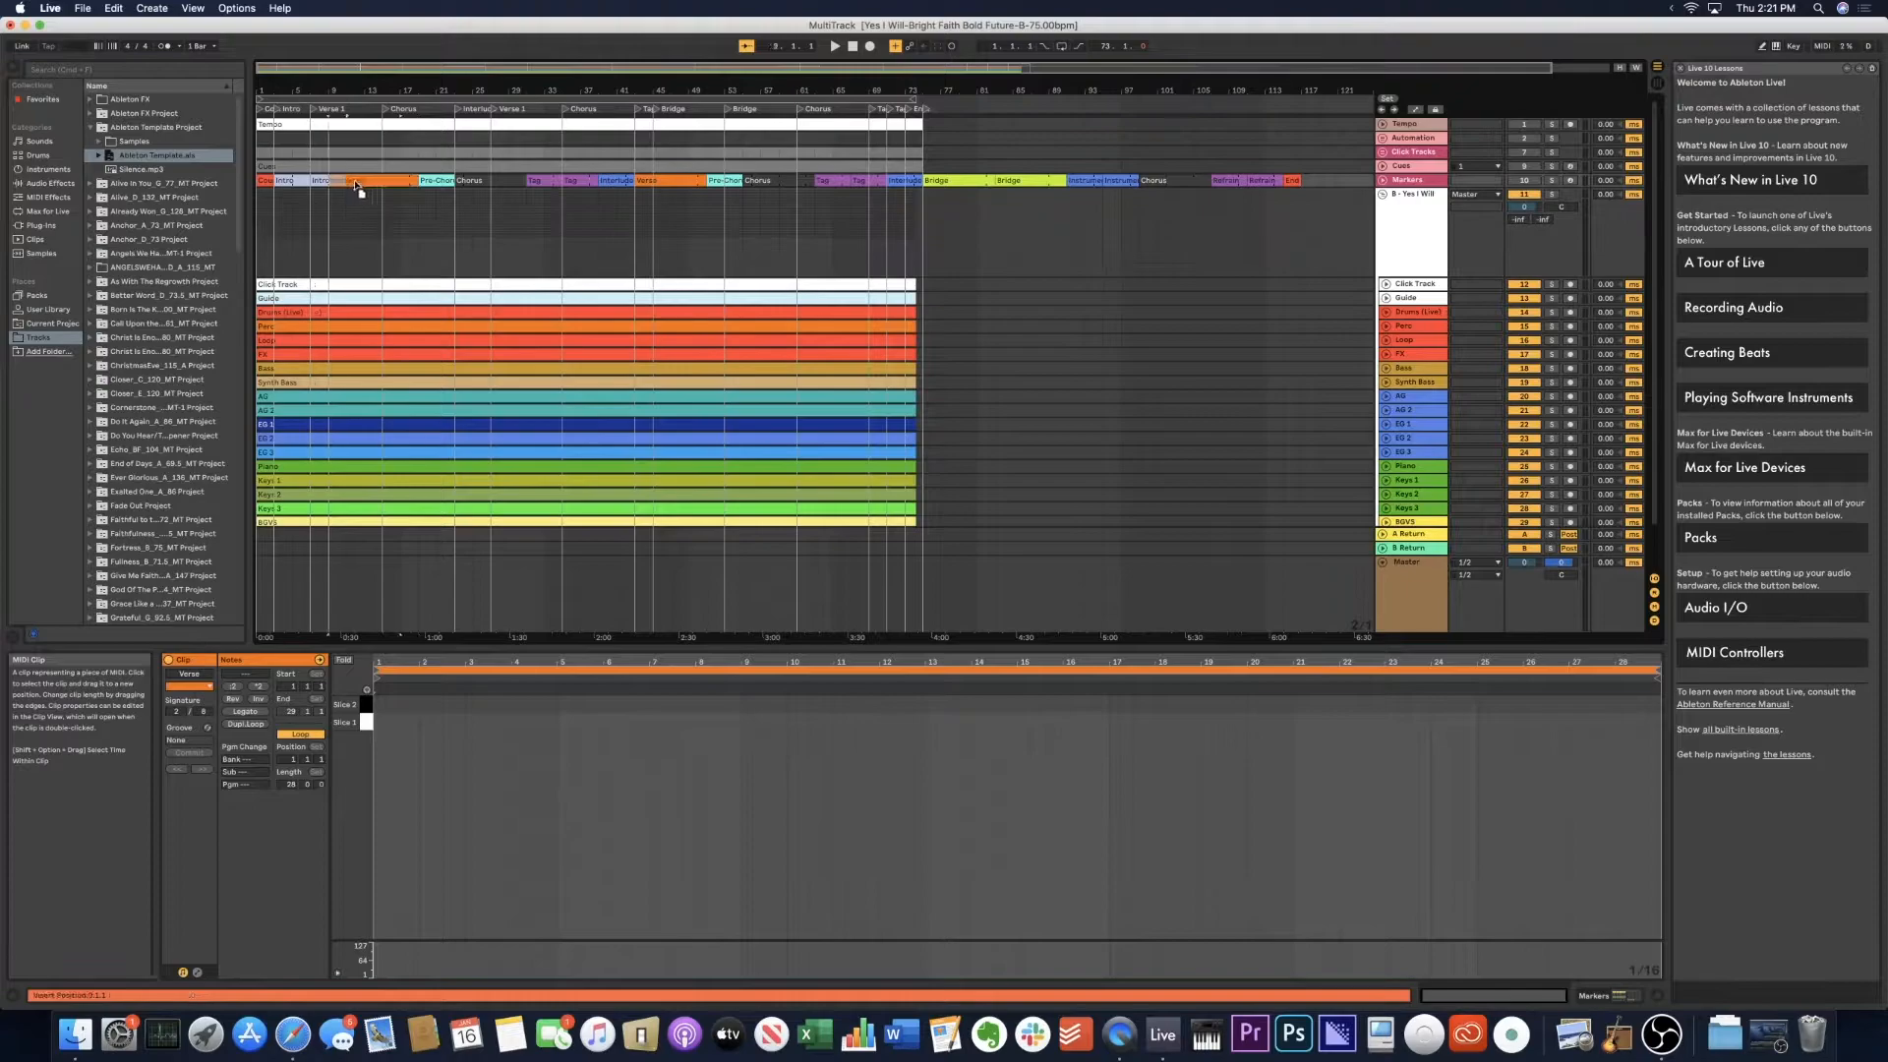
{"action": "left_click", "coordinate": [433, 181]}
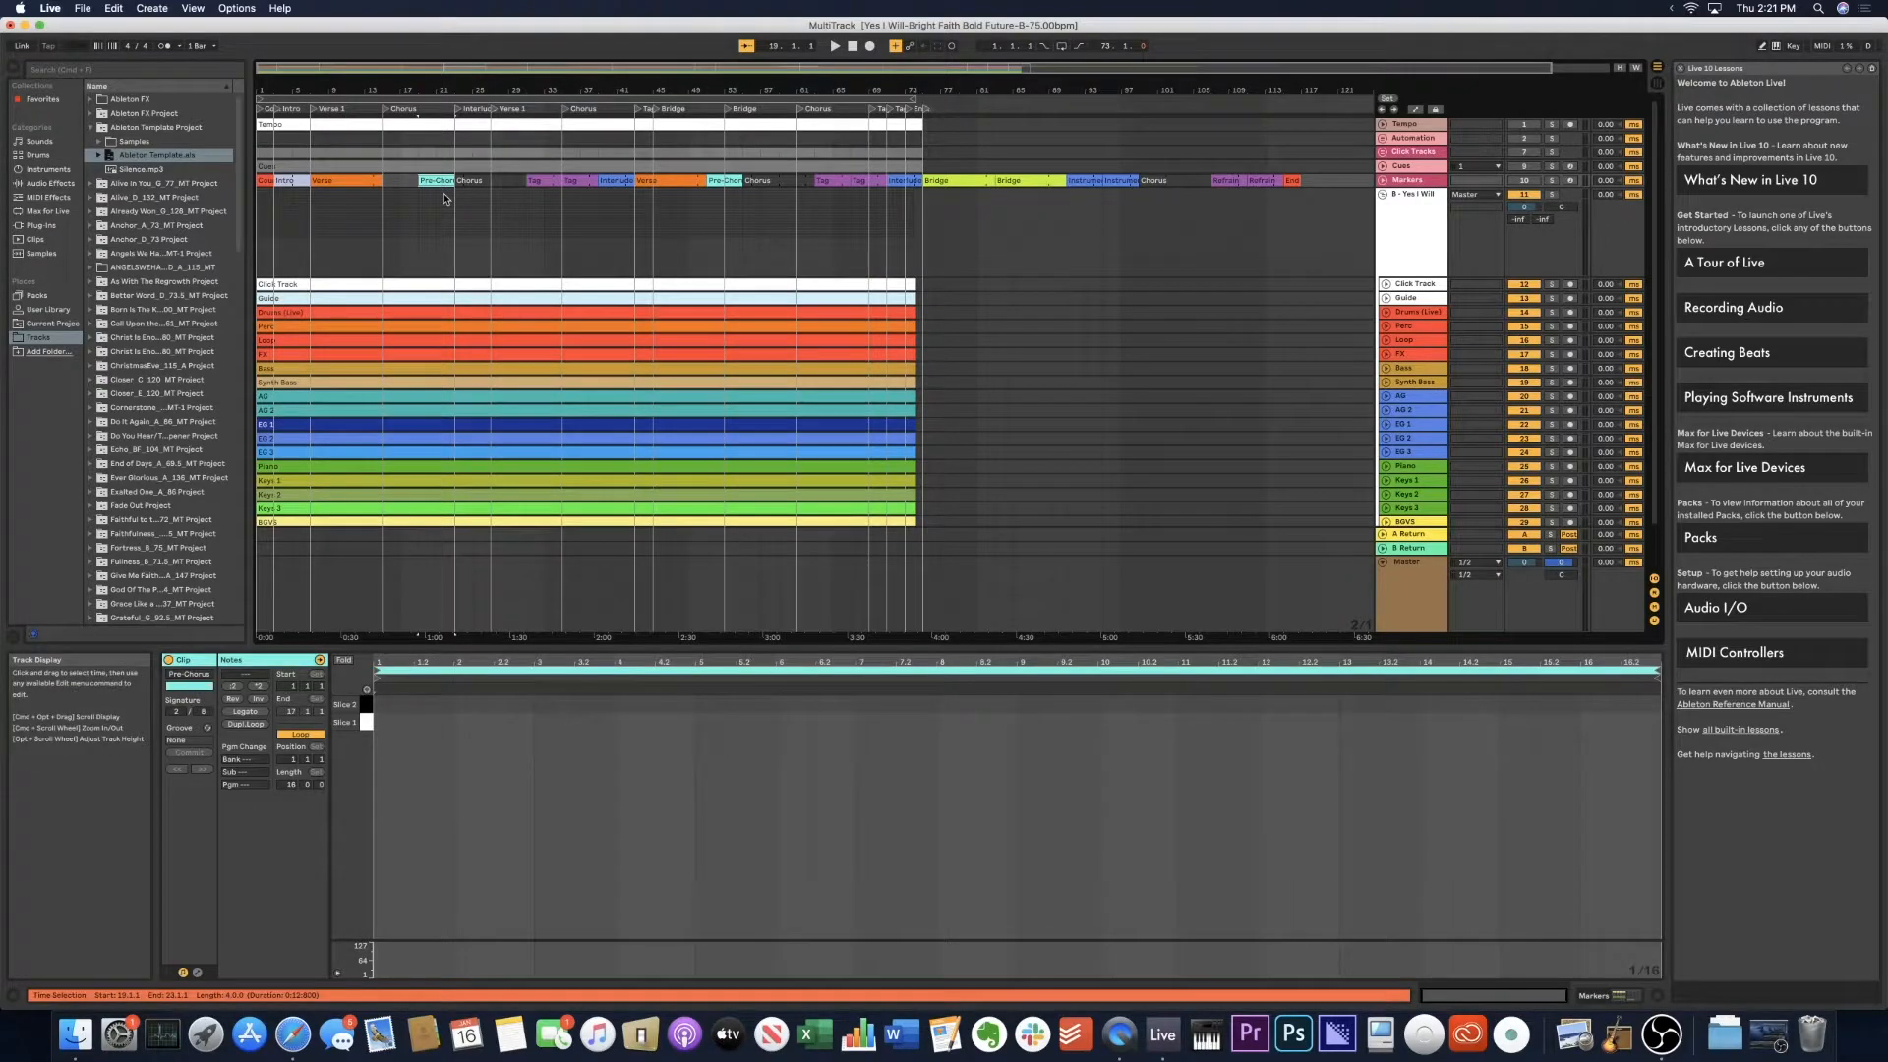
{"action": "key", "text": "Delete"}
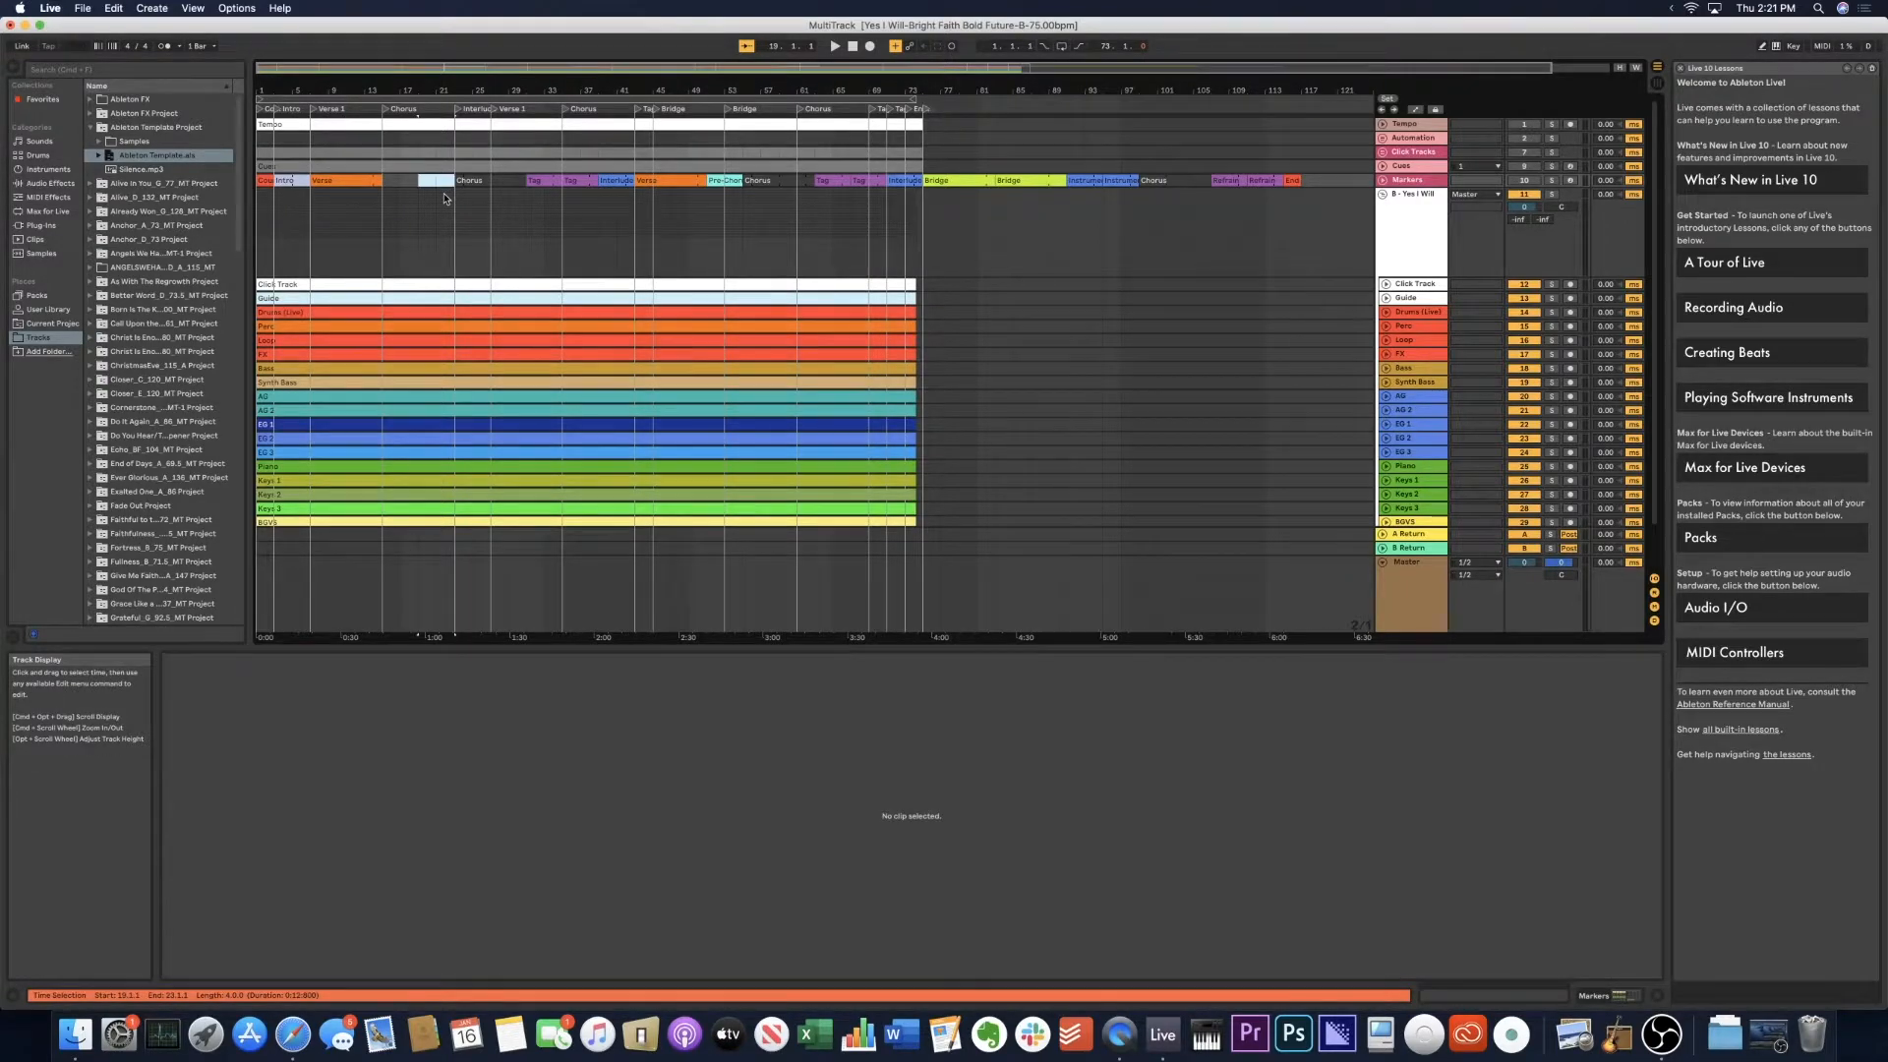
Move the first Chorus, the Interlude and the second Verse marker clips to their matching song locators.
{"action": "mouse_move", "coordinate": [499, 182]}
{"action": "left_mouse_down"}
{"action": "mouse_move", "coordinate": [421, 183]}
{"action": "mouse_move", "coordinate": [476, 186]}
{"action": "left_mouse_up"}
{"action": "left_click", "coordinate": [526, 182]}
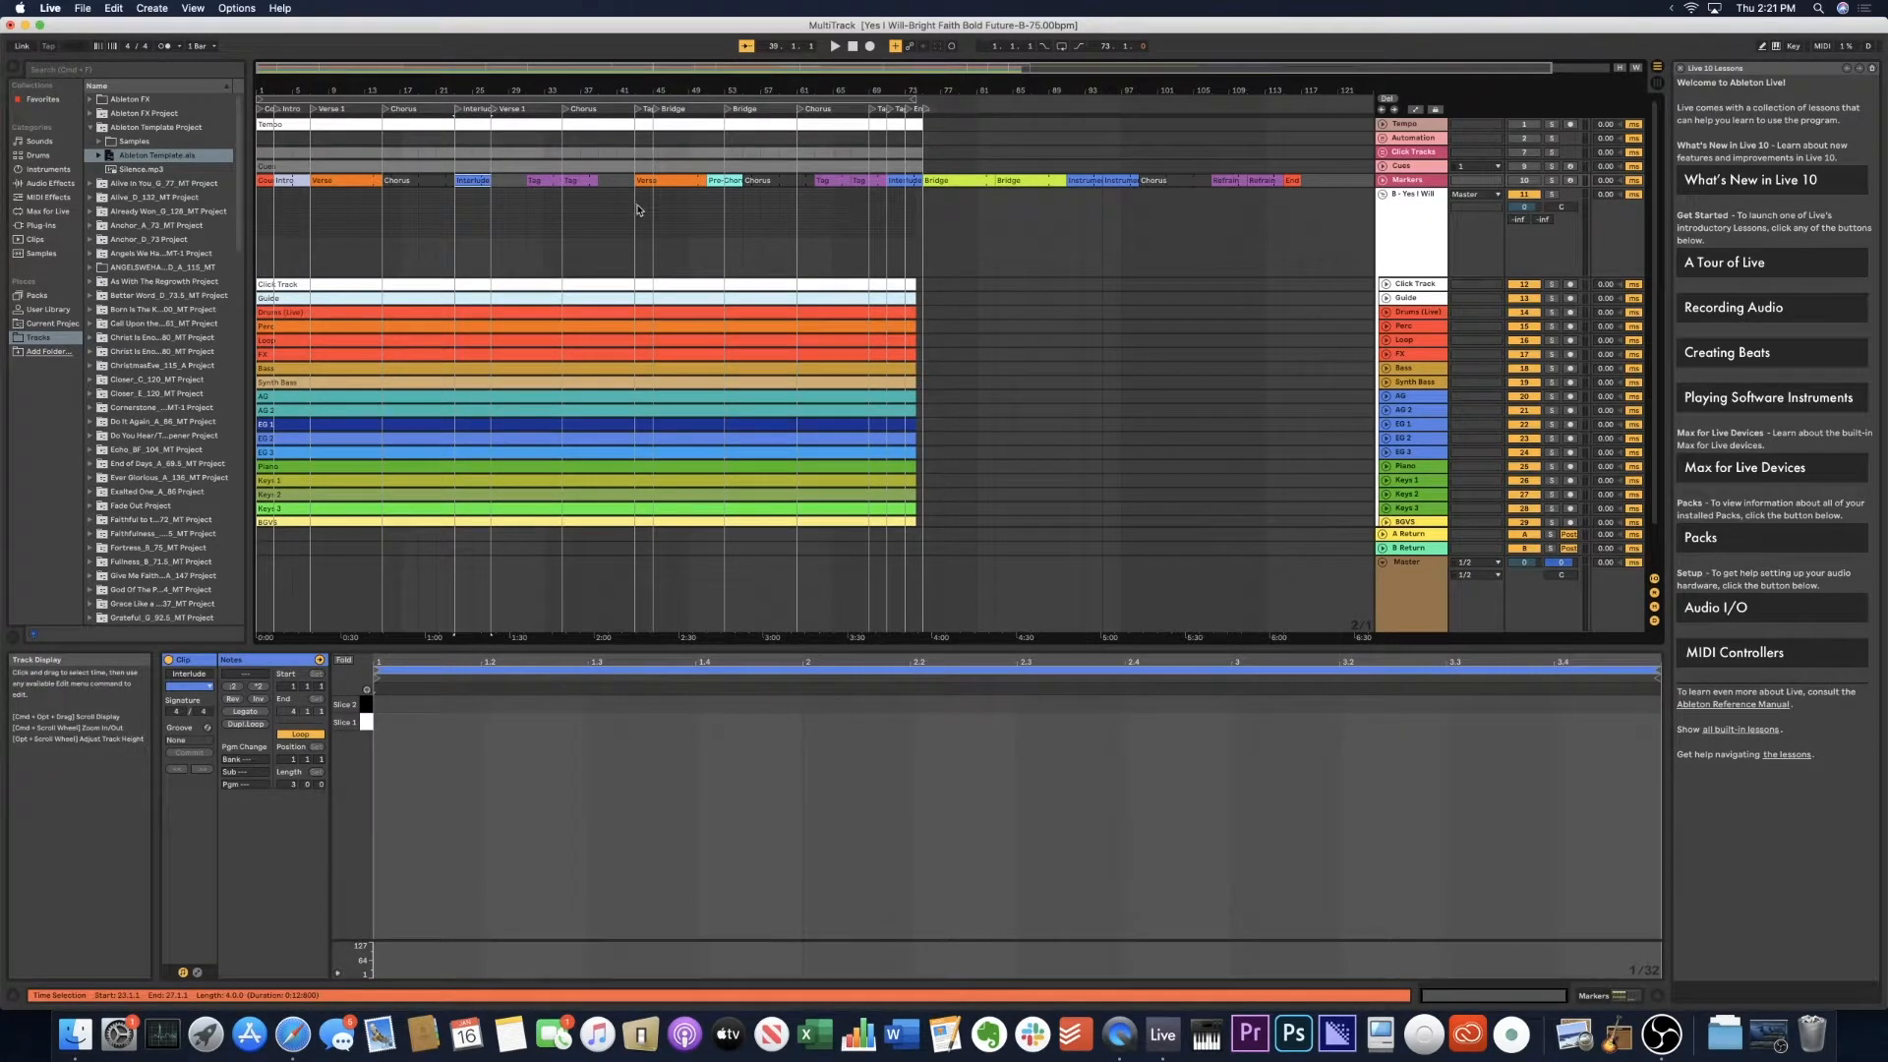
{"action": "left_click_drag", "start_coordinate": [641, 184], "coordinate": [523, 187]}
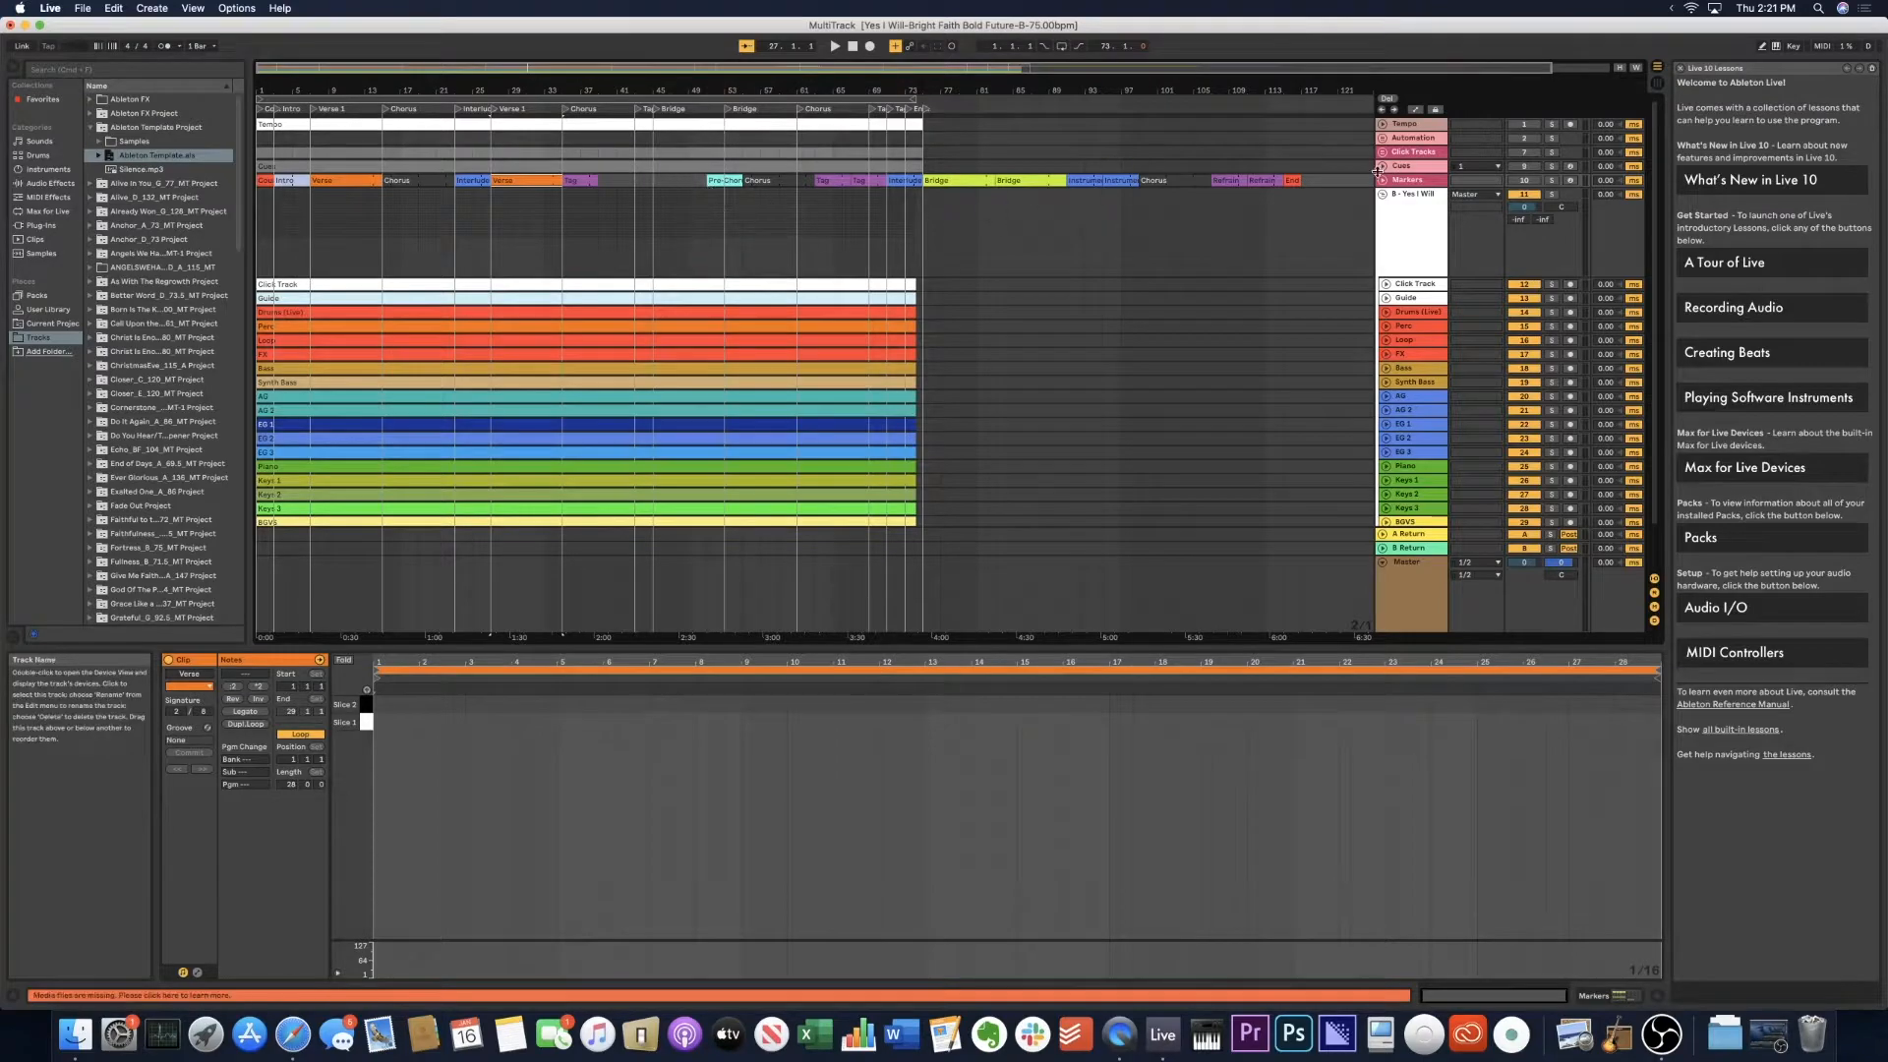
Insert an empty MIDI clip after the End marker on the Markers track and lengthen it to 10 bars.
{"action": "left_click_drag", "start_coordinate": [1321, 188], "coordinate": [1351, 184]}
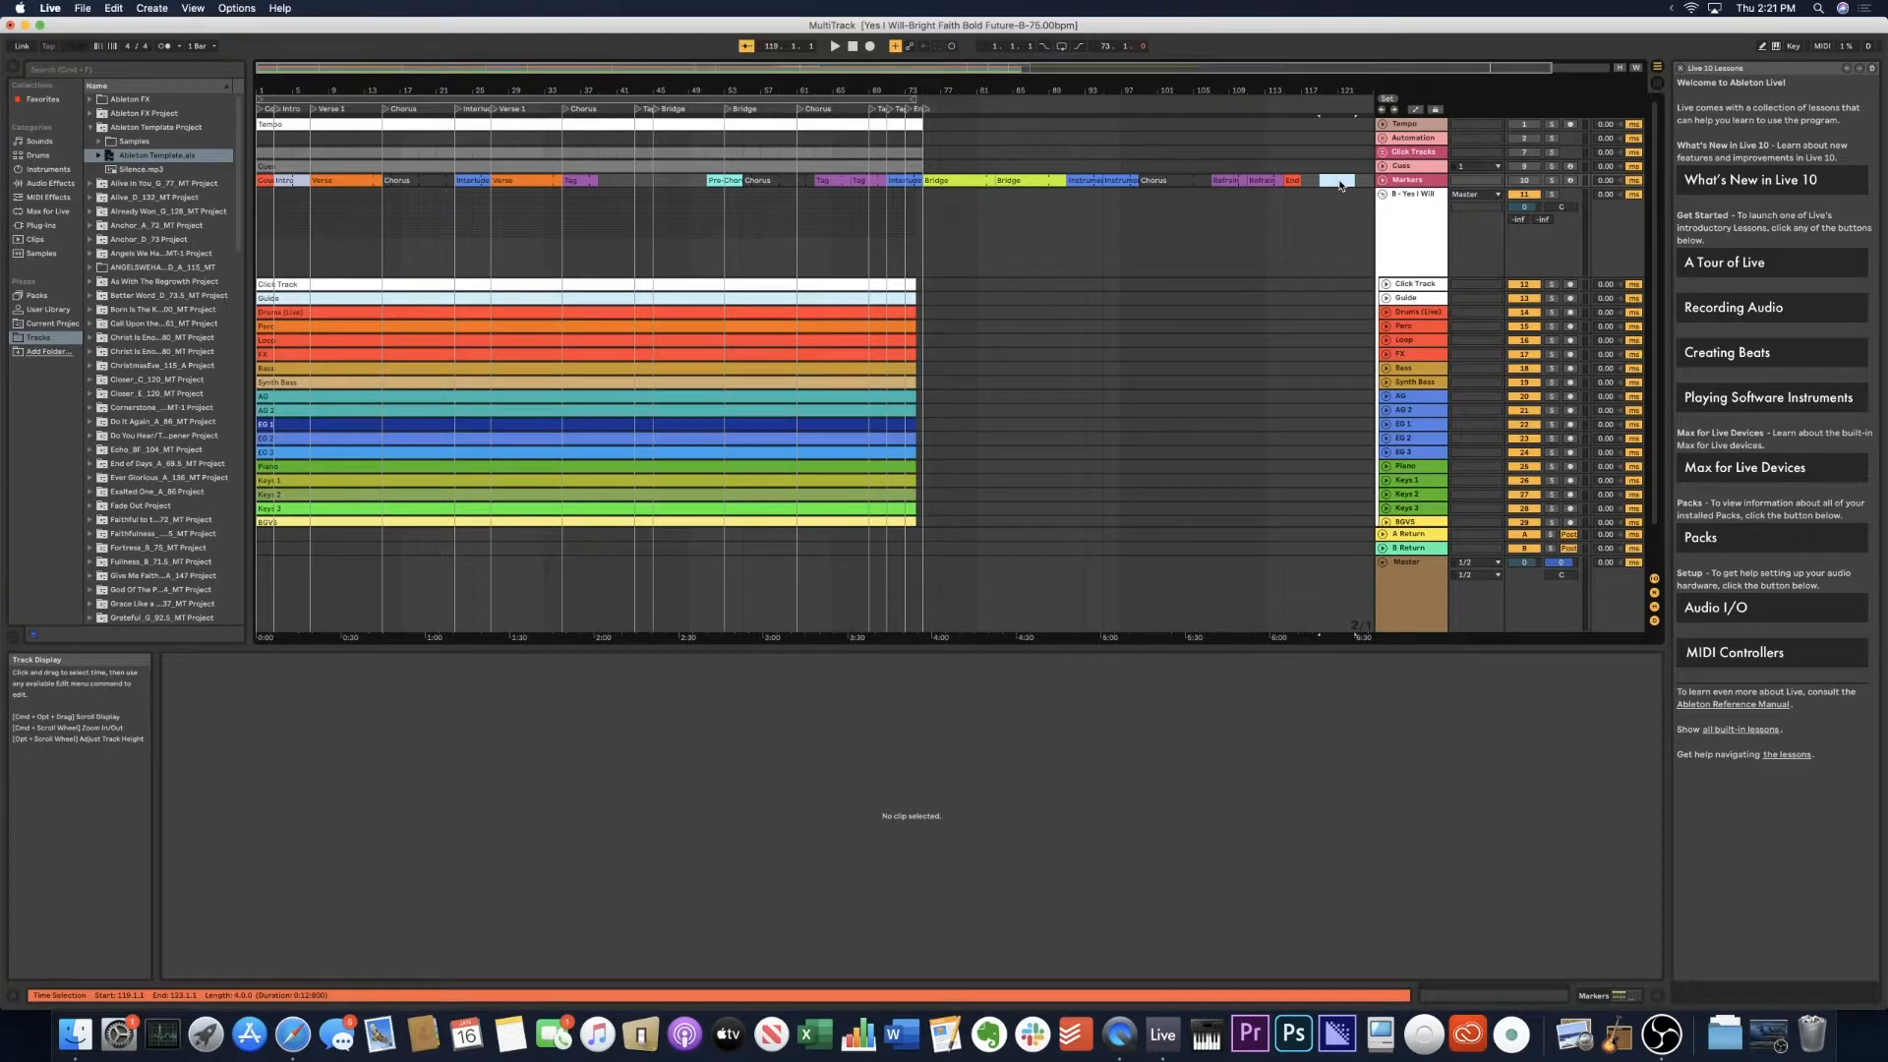
{"action": "key", "text": "super+shift+m"}
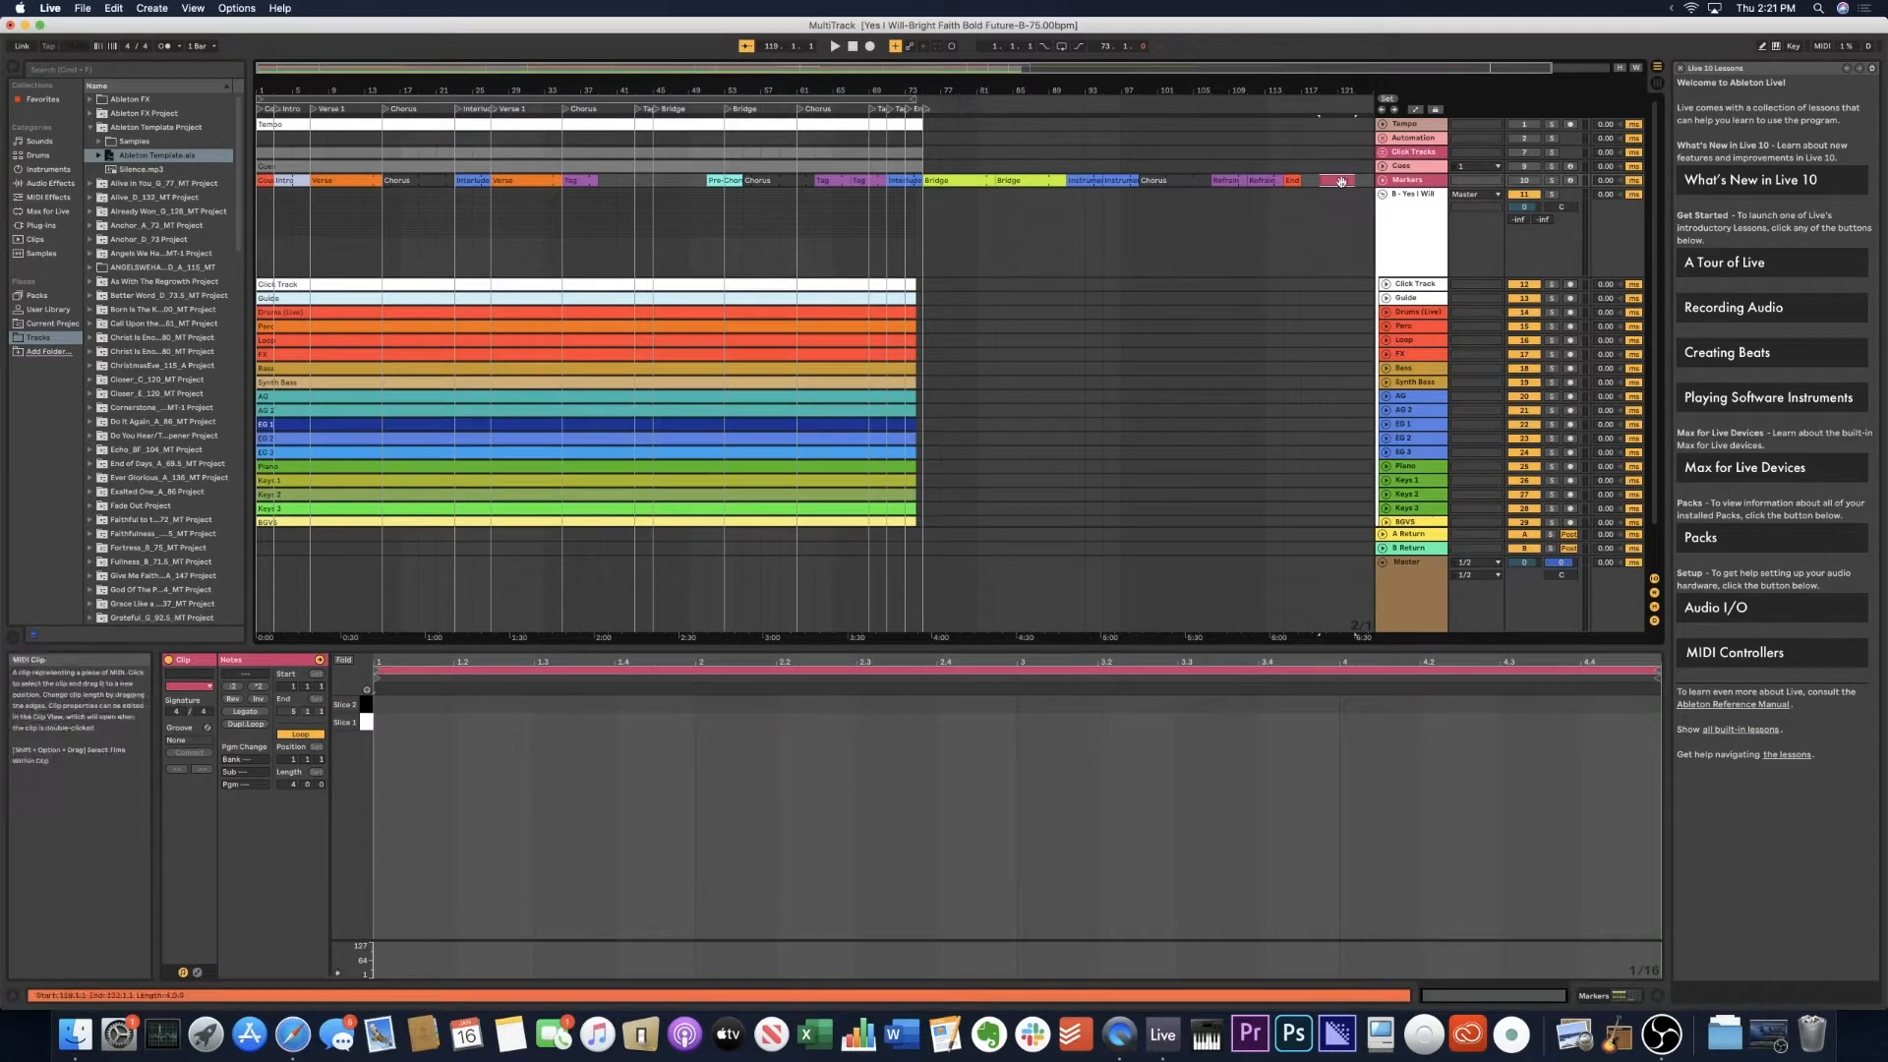
{"action": "mouse_move", "coordinate": [1355, 181]}
{"action": "left_mouse_down"}
{"action": "mouse_move", "coordinate": [1371, 181]}
{"action": "mouse_move", "coordinate": [1347, 181]}
{"action": "left_mouse_up"}
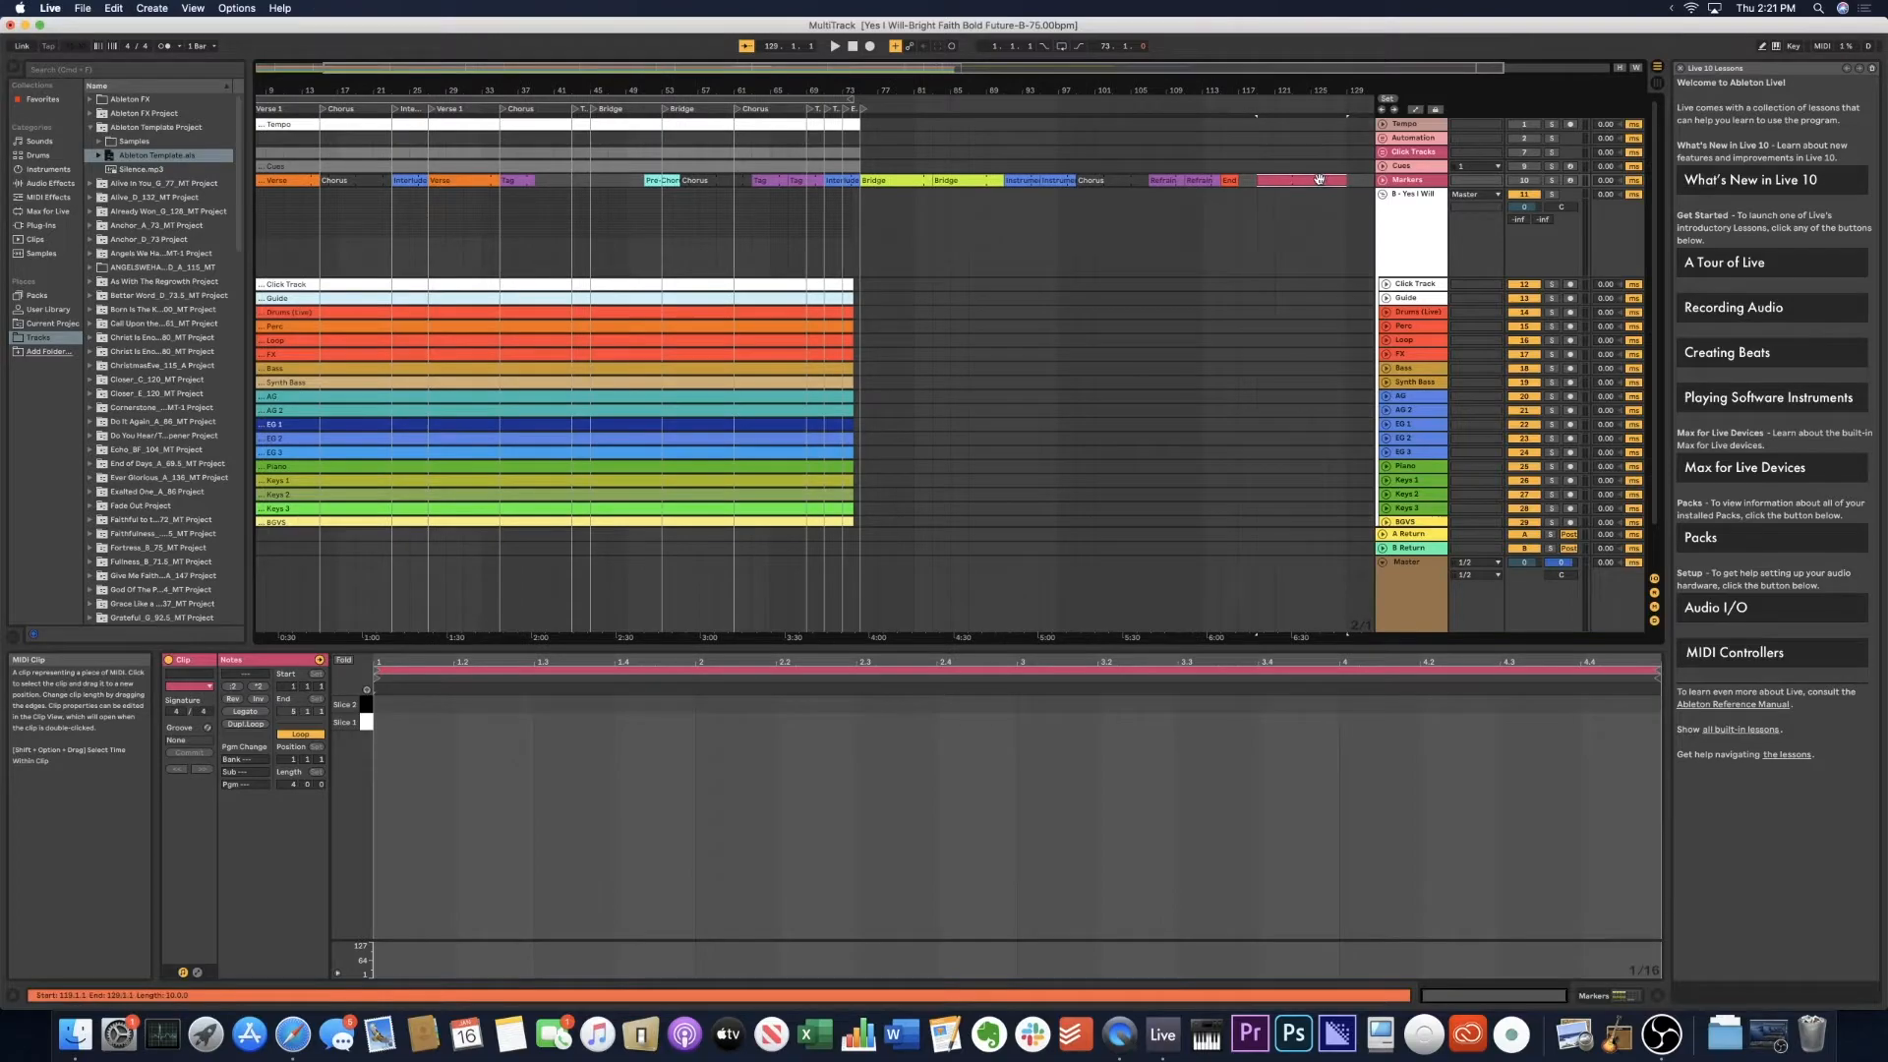
Rename the new marker clip "Instrumental".
{"action": "key", "text": "super+r"}
{"action": "type", "text": "Insturmental"}
{"action": "key", "text": "BackSpace"}
{"action": "key", "text": "BackSpace"}
{"action": "key", "text": "BackSpace"}
{"action": "type", "text": "umental"}
{"action": "key", "text": "Return"}
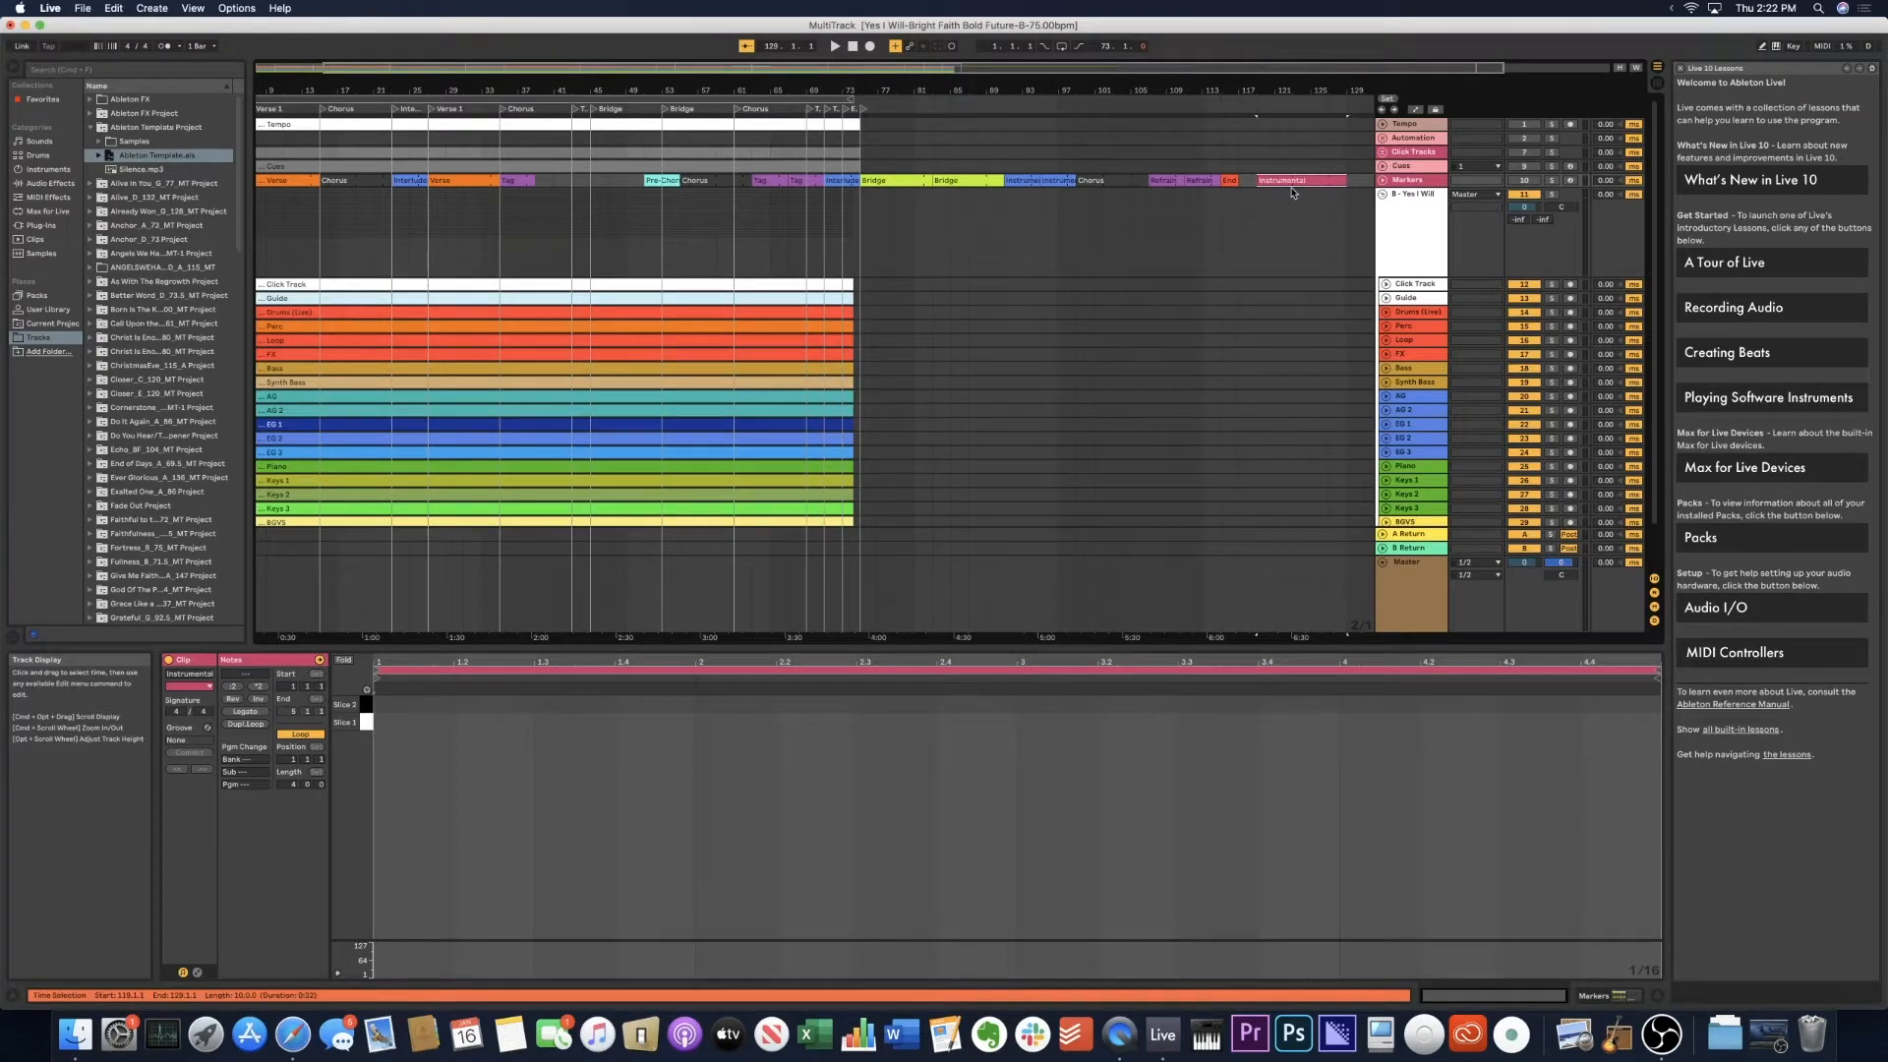
Change the Instrumental marker clip's color to dark blue.
{"action": "right_click", "coordinate": [1292, 193]}
{"action": "left_click", "coordinate": [1403, 430]}
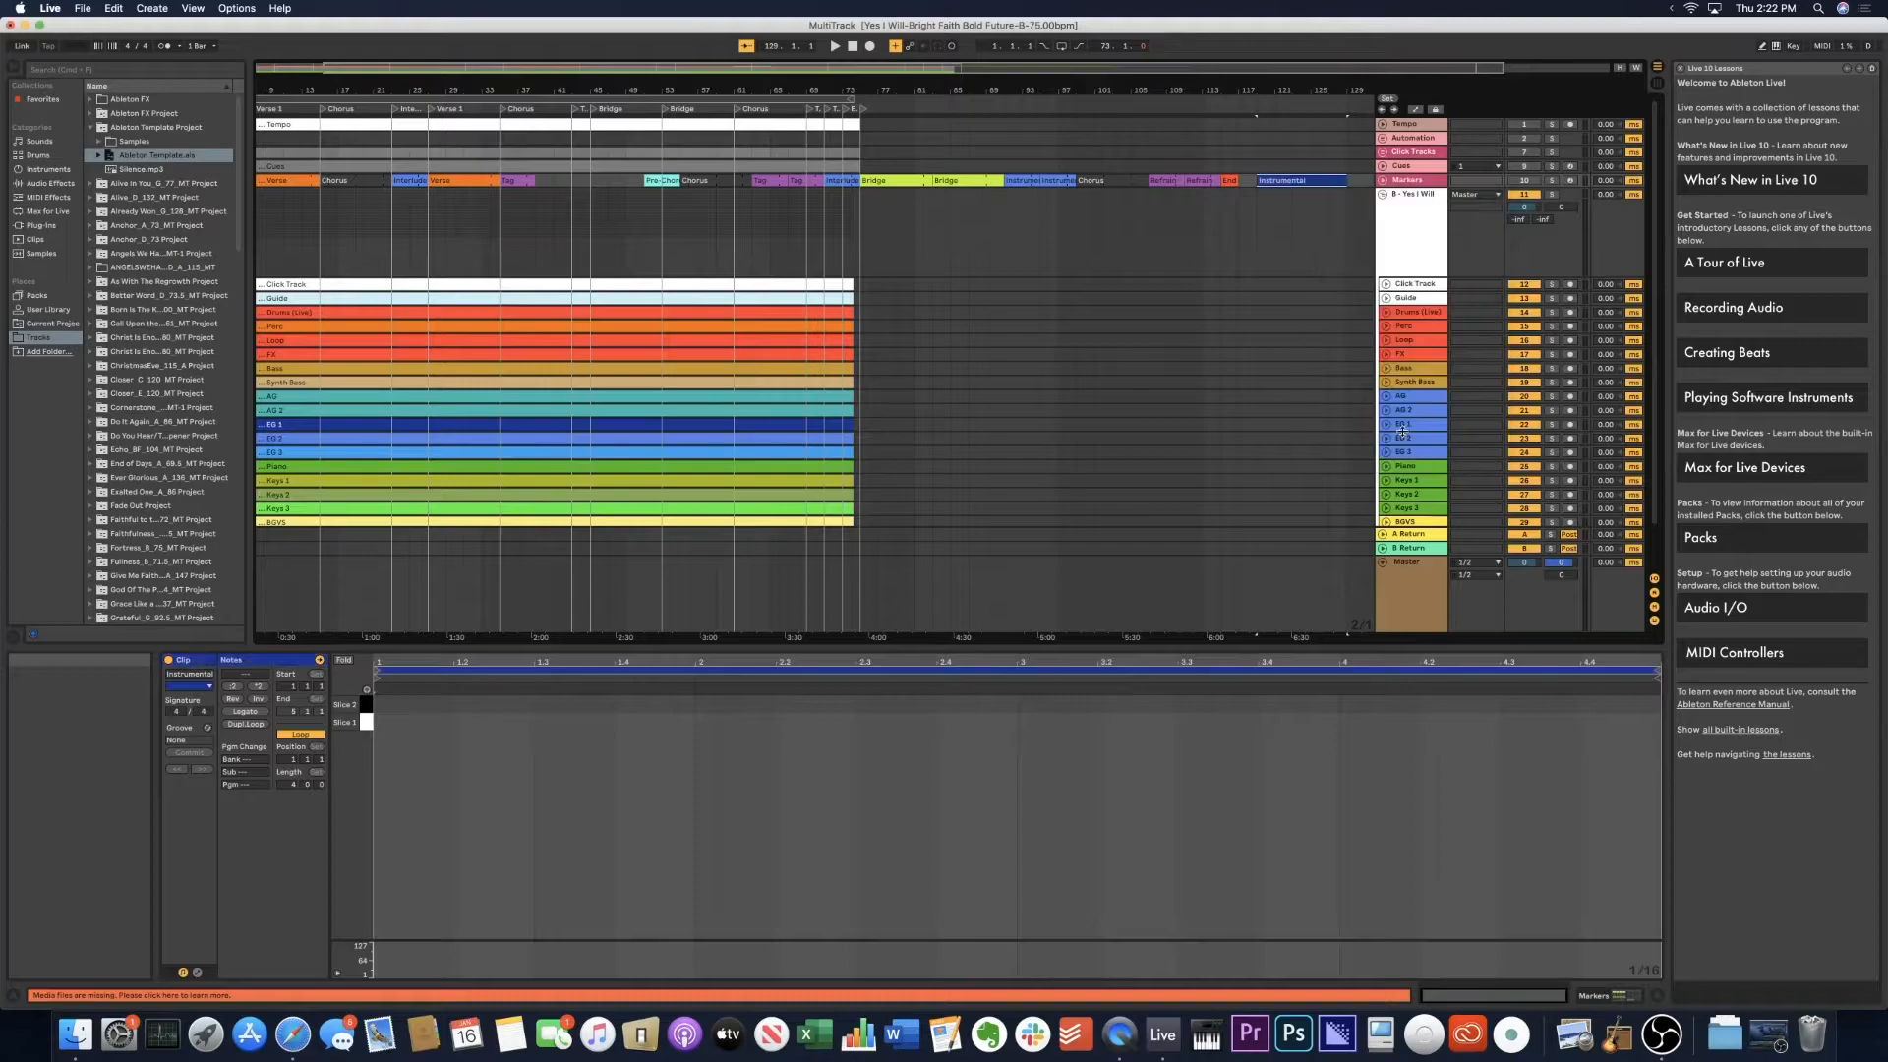
{"action": "left_click", "coordinate": [1280, 232]}
{"action": "left_click", "coordinate": [1285, 181]}
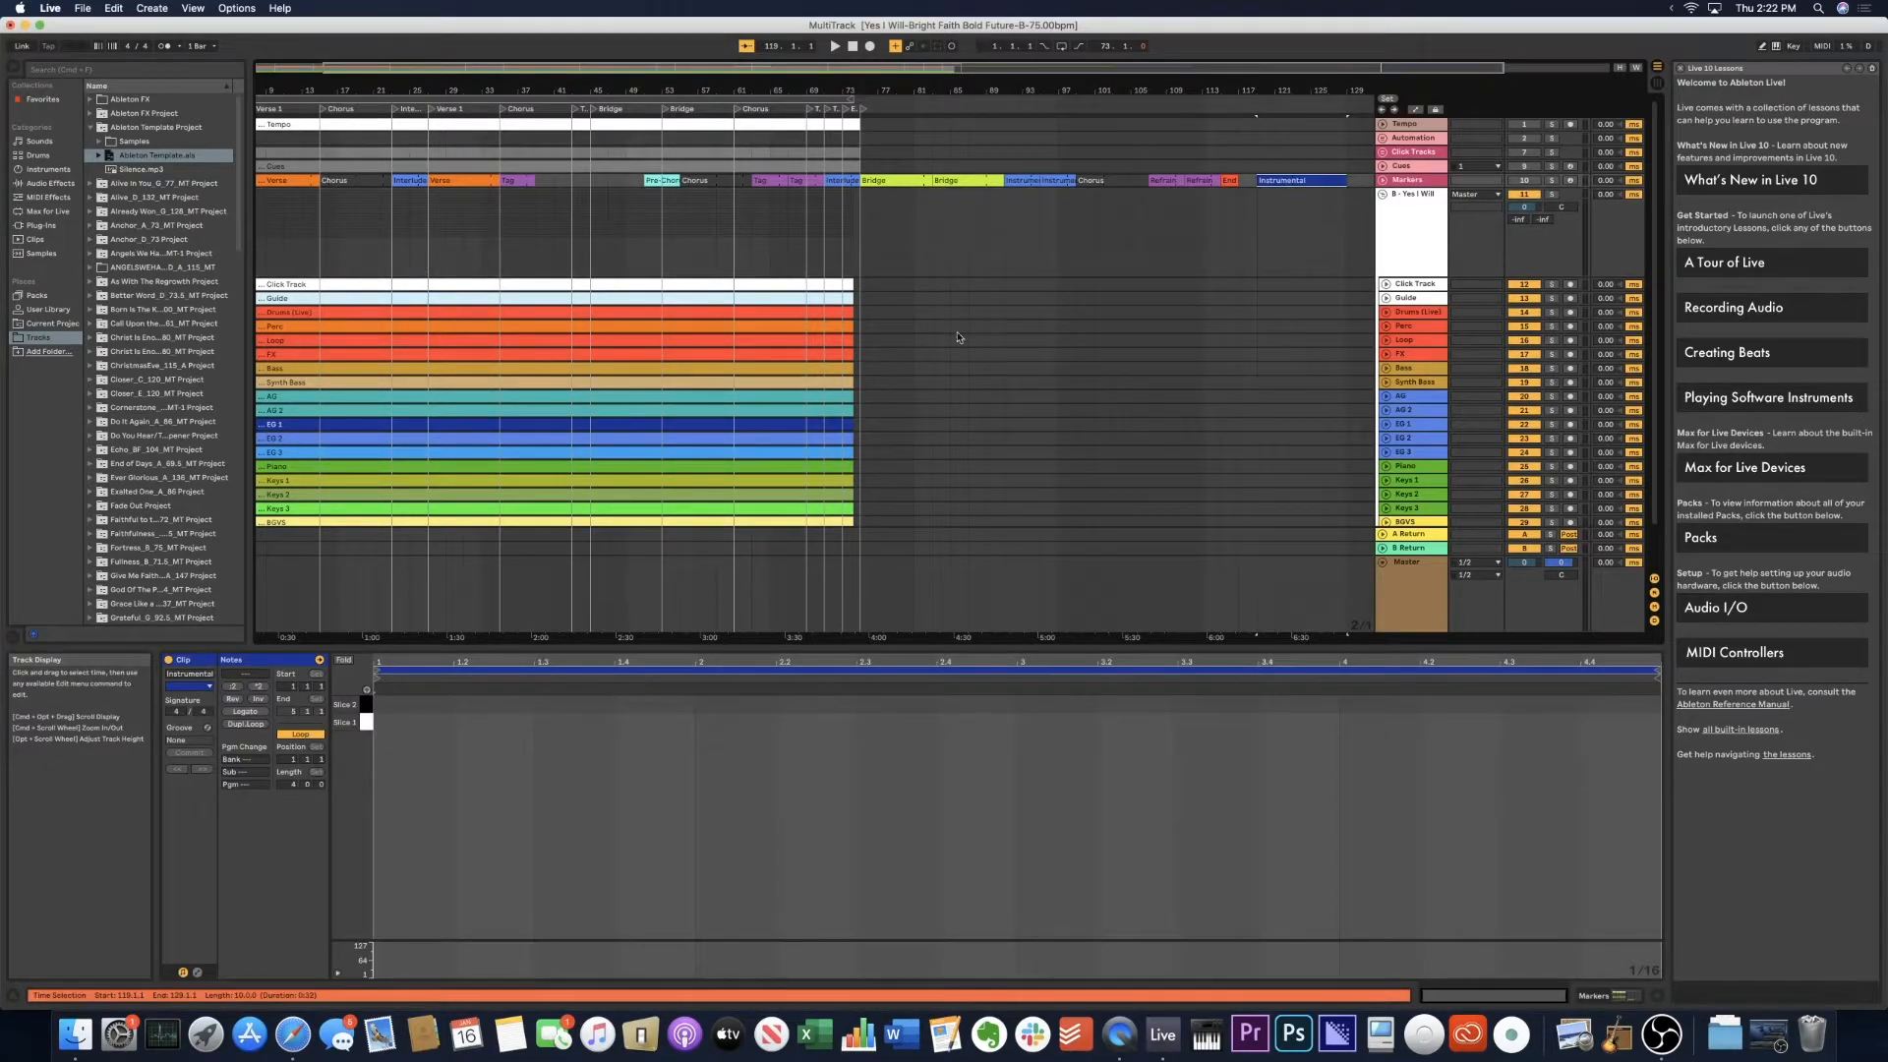
Delete the Instrumental marker clip from the end of the Markers track.
{"action": "scroll", "coordinate": [1033, 226], "scroll_direction": "left", "scroll_amount": 2}
{"action": "scroll", "coordinate": [1266, 225], "scroll_direction": "right", "scroll_amount": 3}
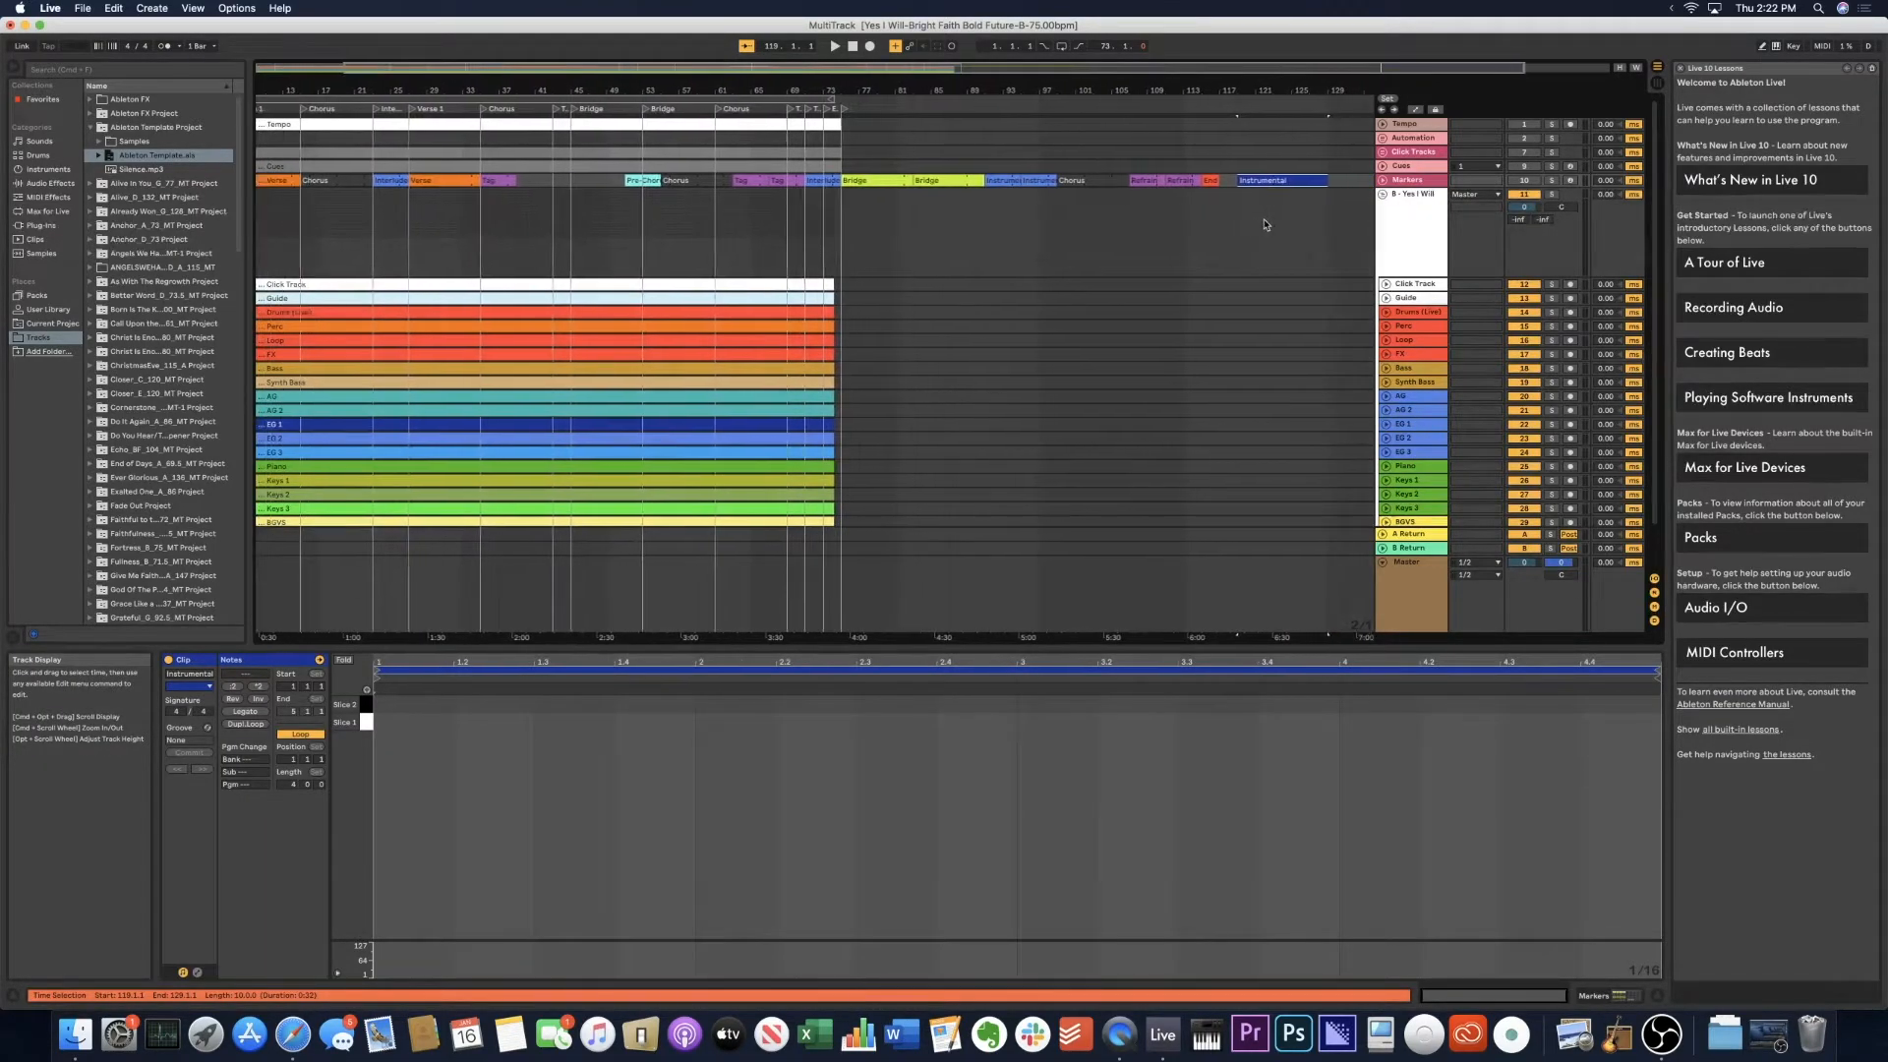
{"action": "left_click", "coordinate": [1265, 180]}
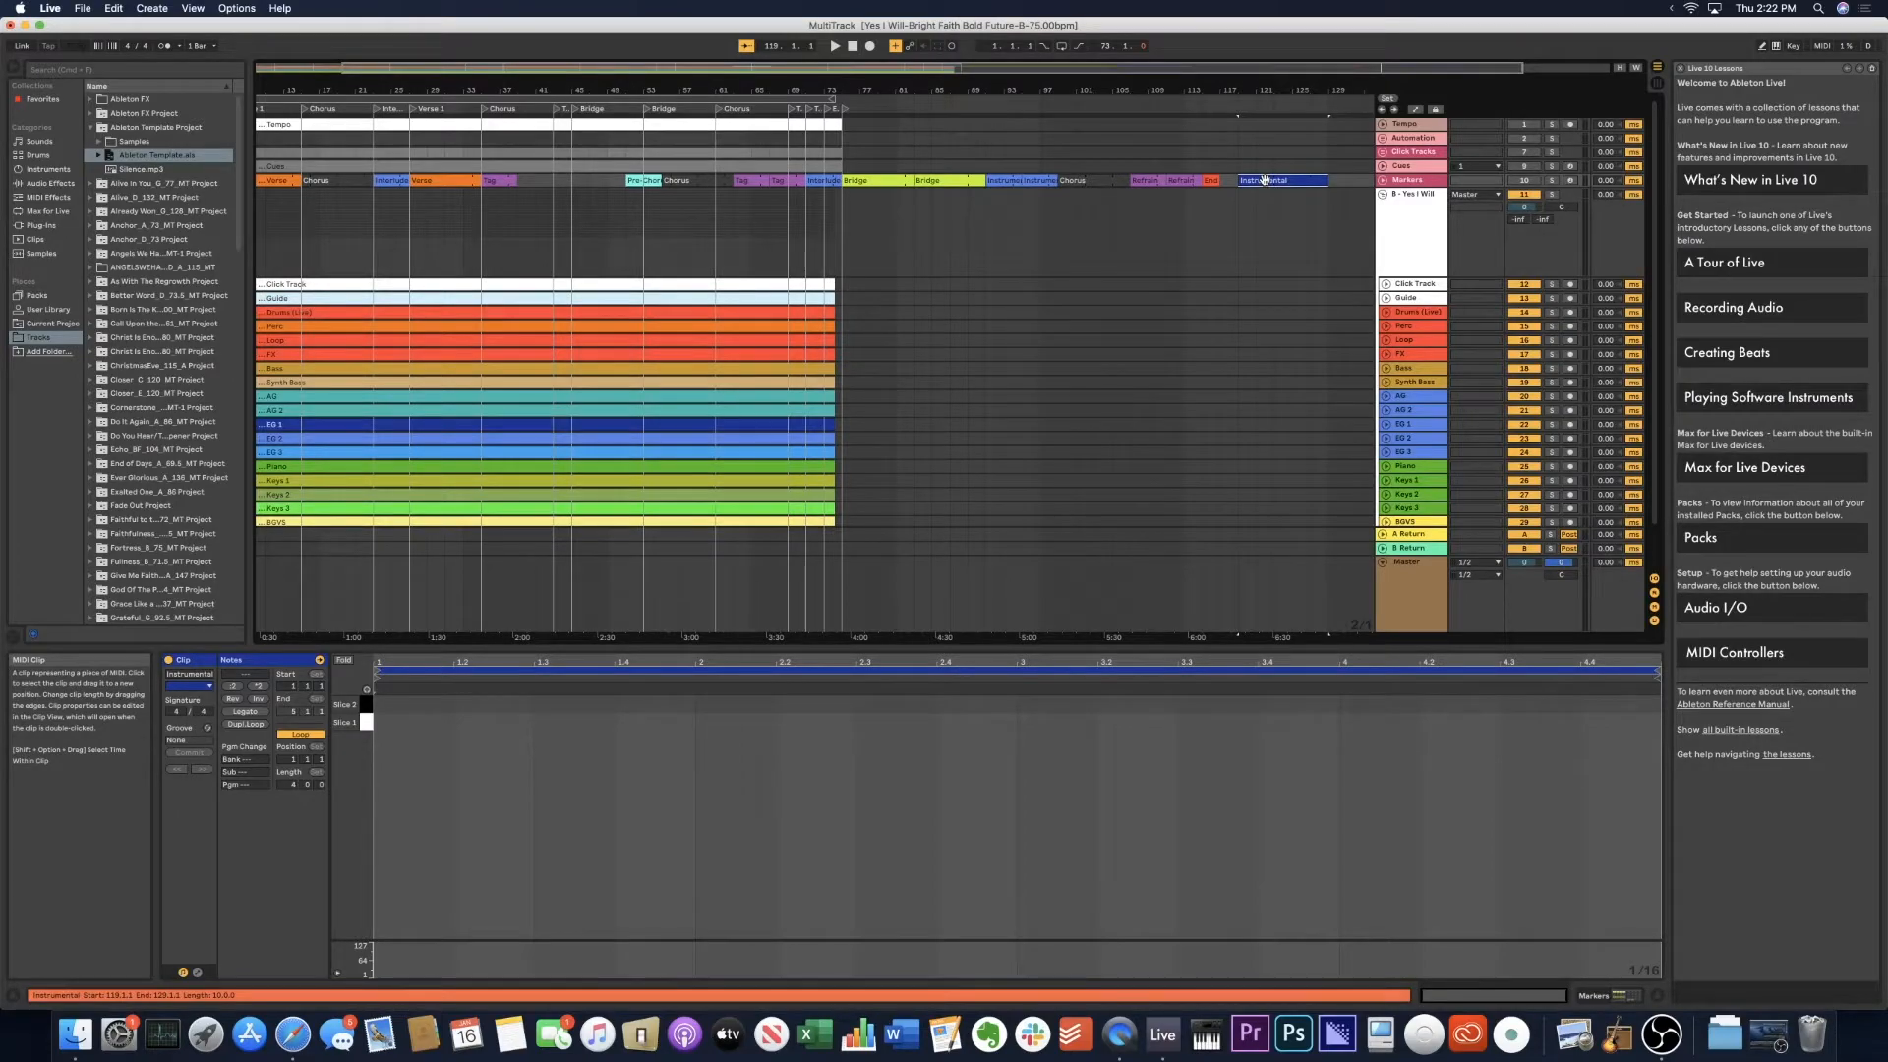
{"action": "left_click", "coordinate": [1267, 185]}
{"action": "left_click", "coordinate": [1134, 222]}
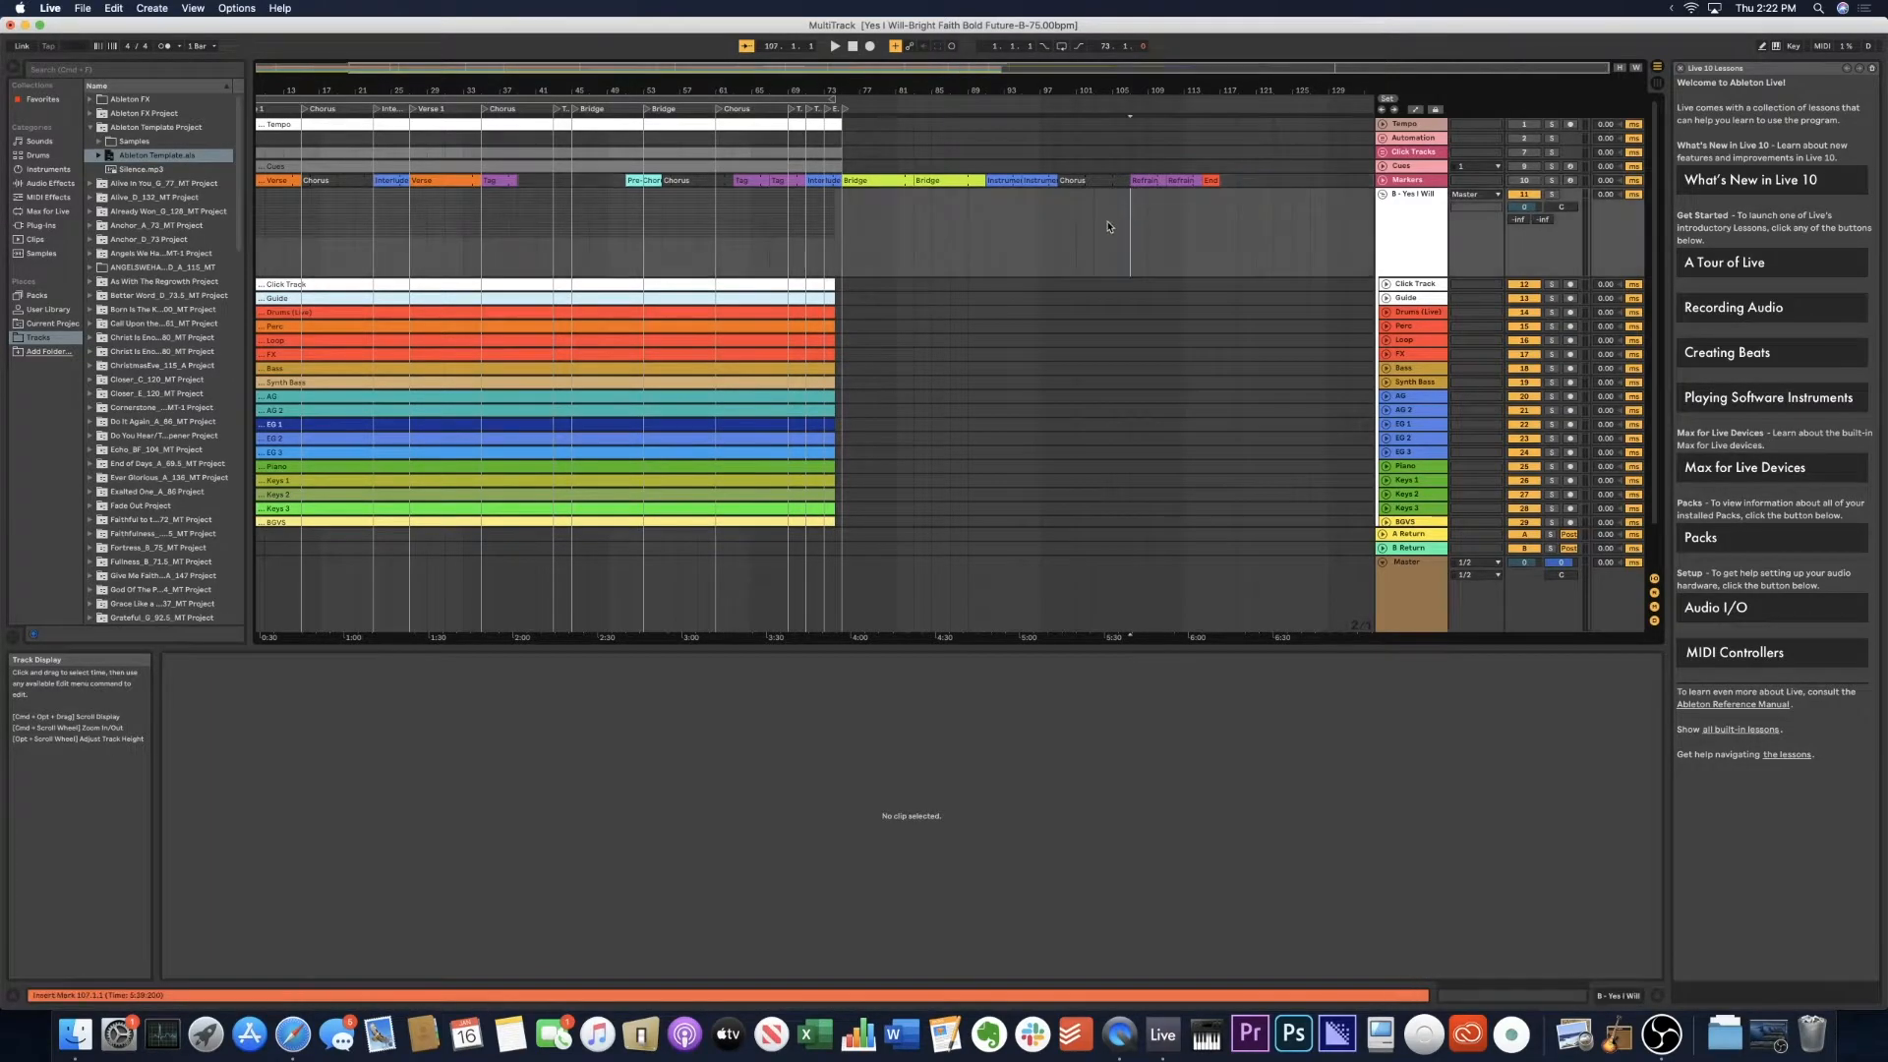
Move the second Chorus marker clip to the second Chorus locator, fitting it up to the following Tag locator.
{"action": "scroll", "coordinate": [904, 165], "scroll_direction": "left", "scroll_amount": 5}
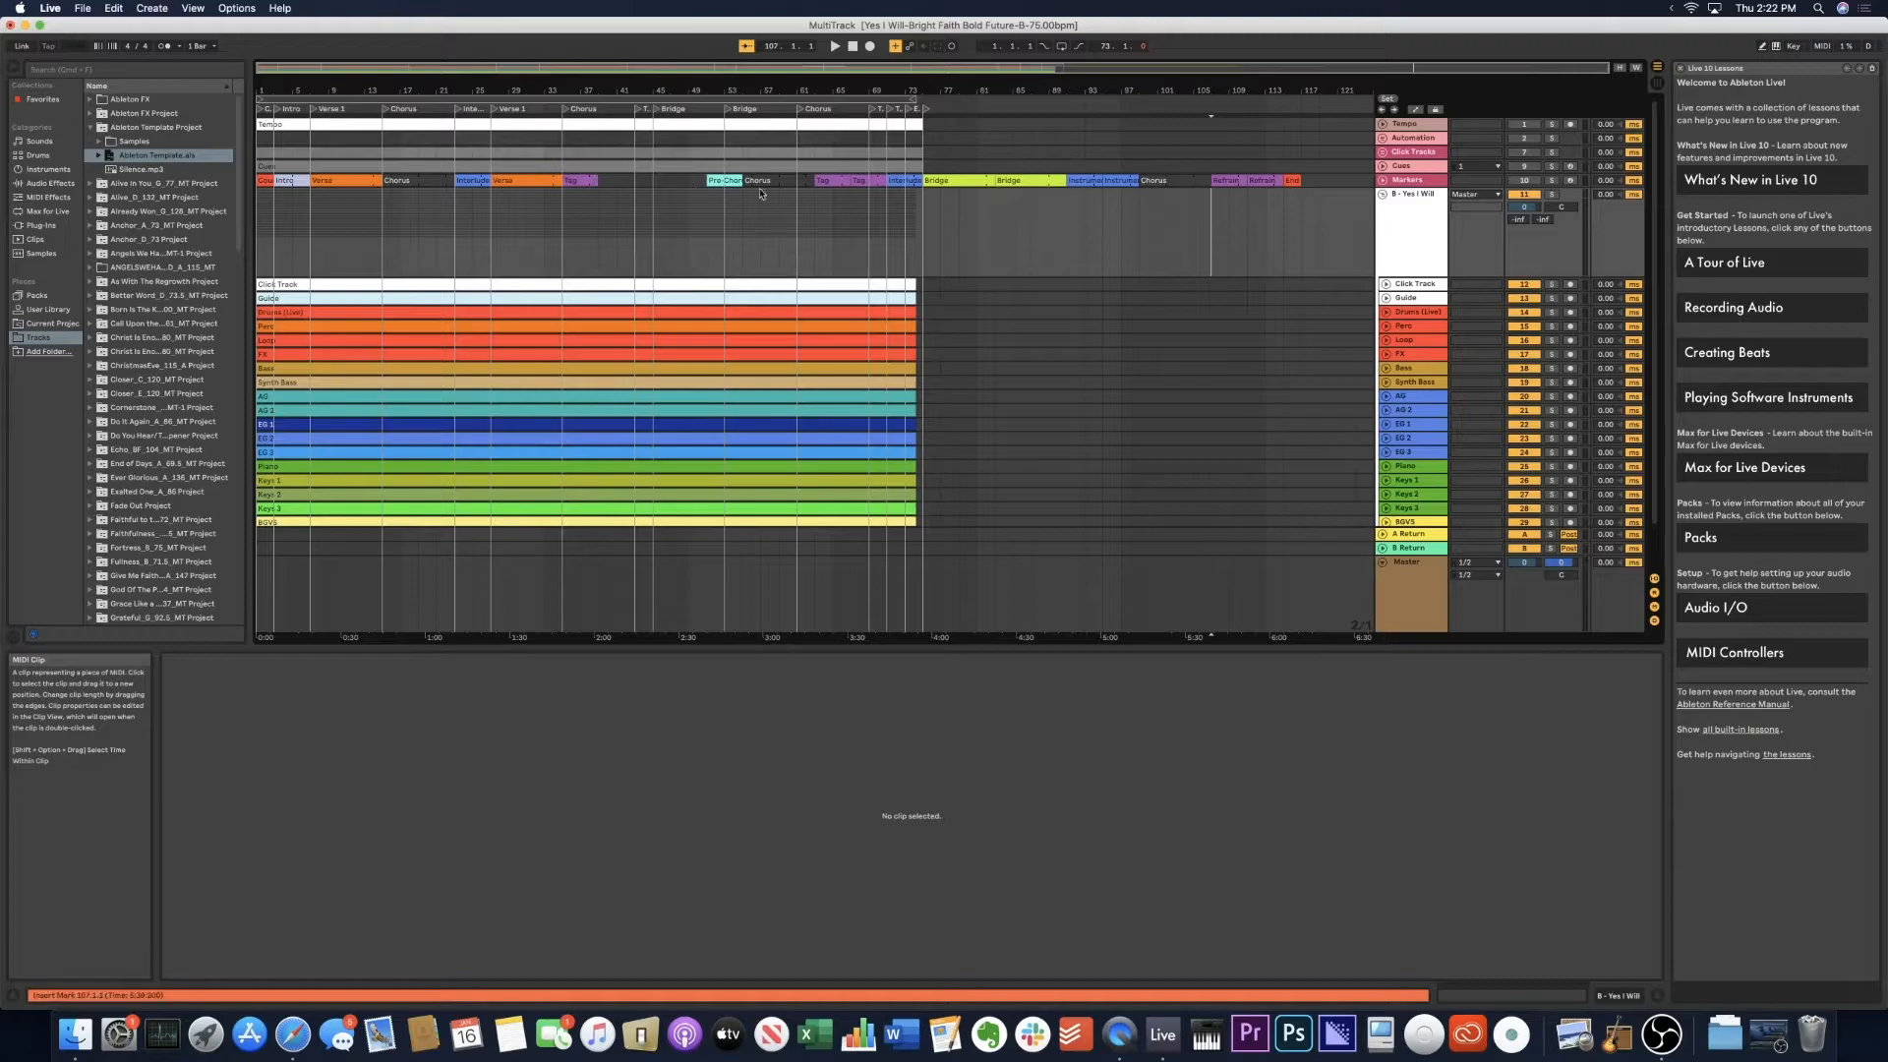
{"action": "left_click", "coordinate": [634, 181]}
{"action": "left_click_drag", "start_coordinate": [603, 185], "coordinate": [603, 185]}
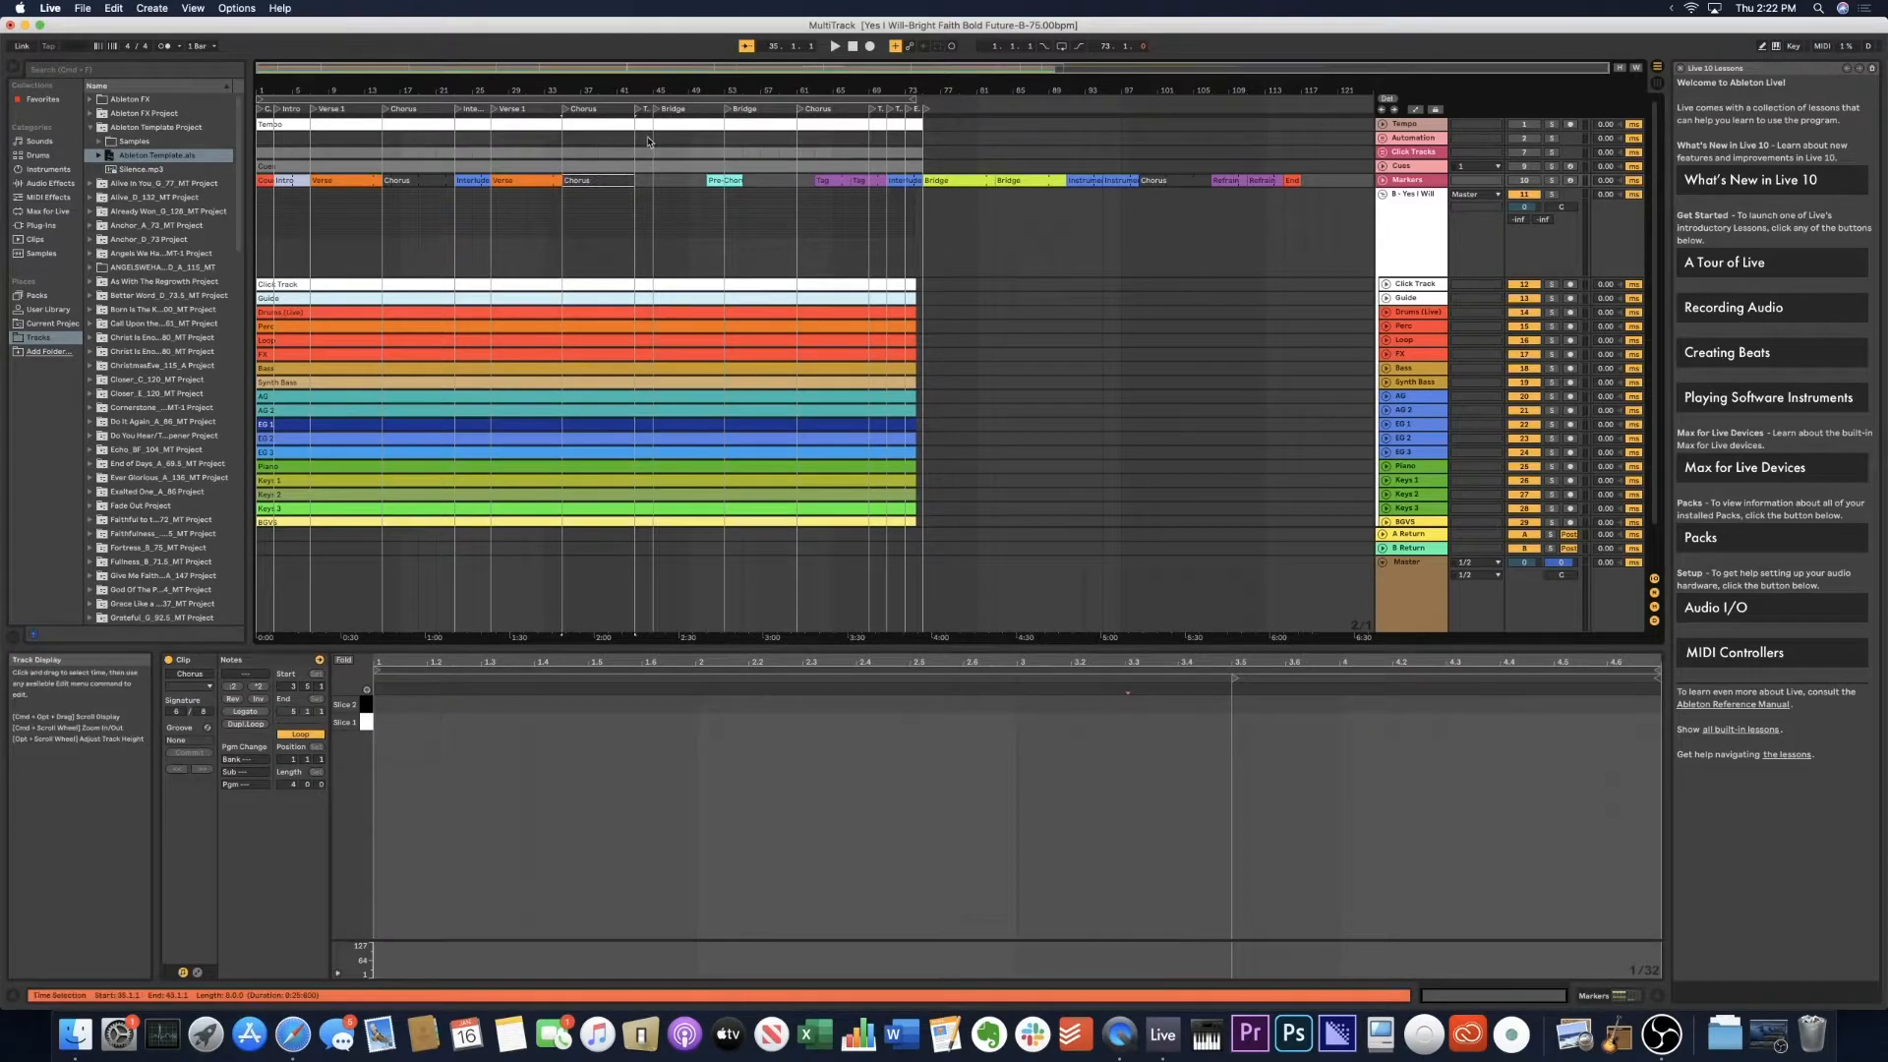
Move a Tag marker clip to the Tag locator after the second Chorus and shorten it to end at the Bridge.
{"action": "left_click", "coordinate": [820, 181]}
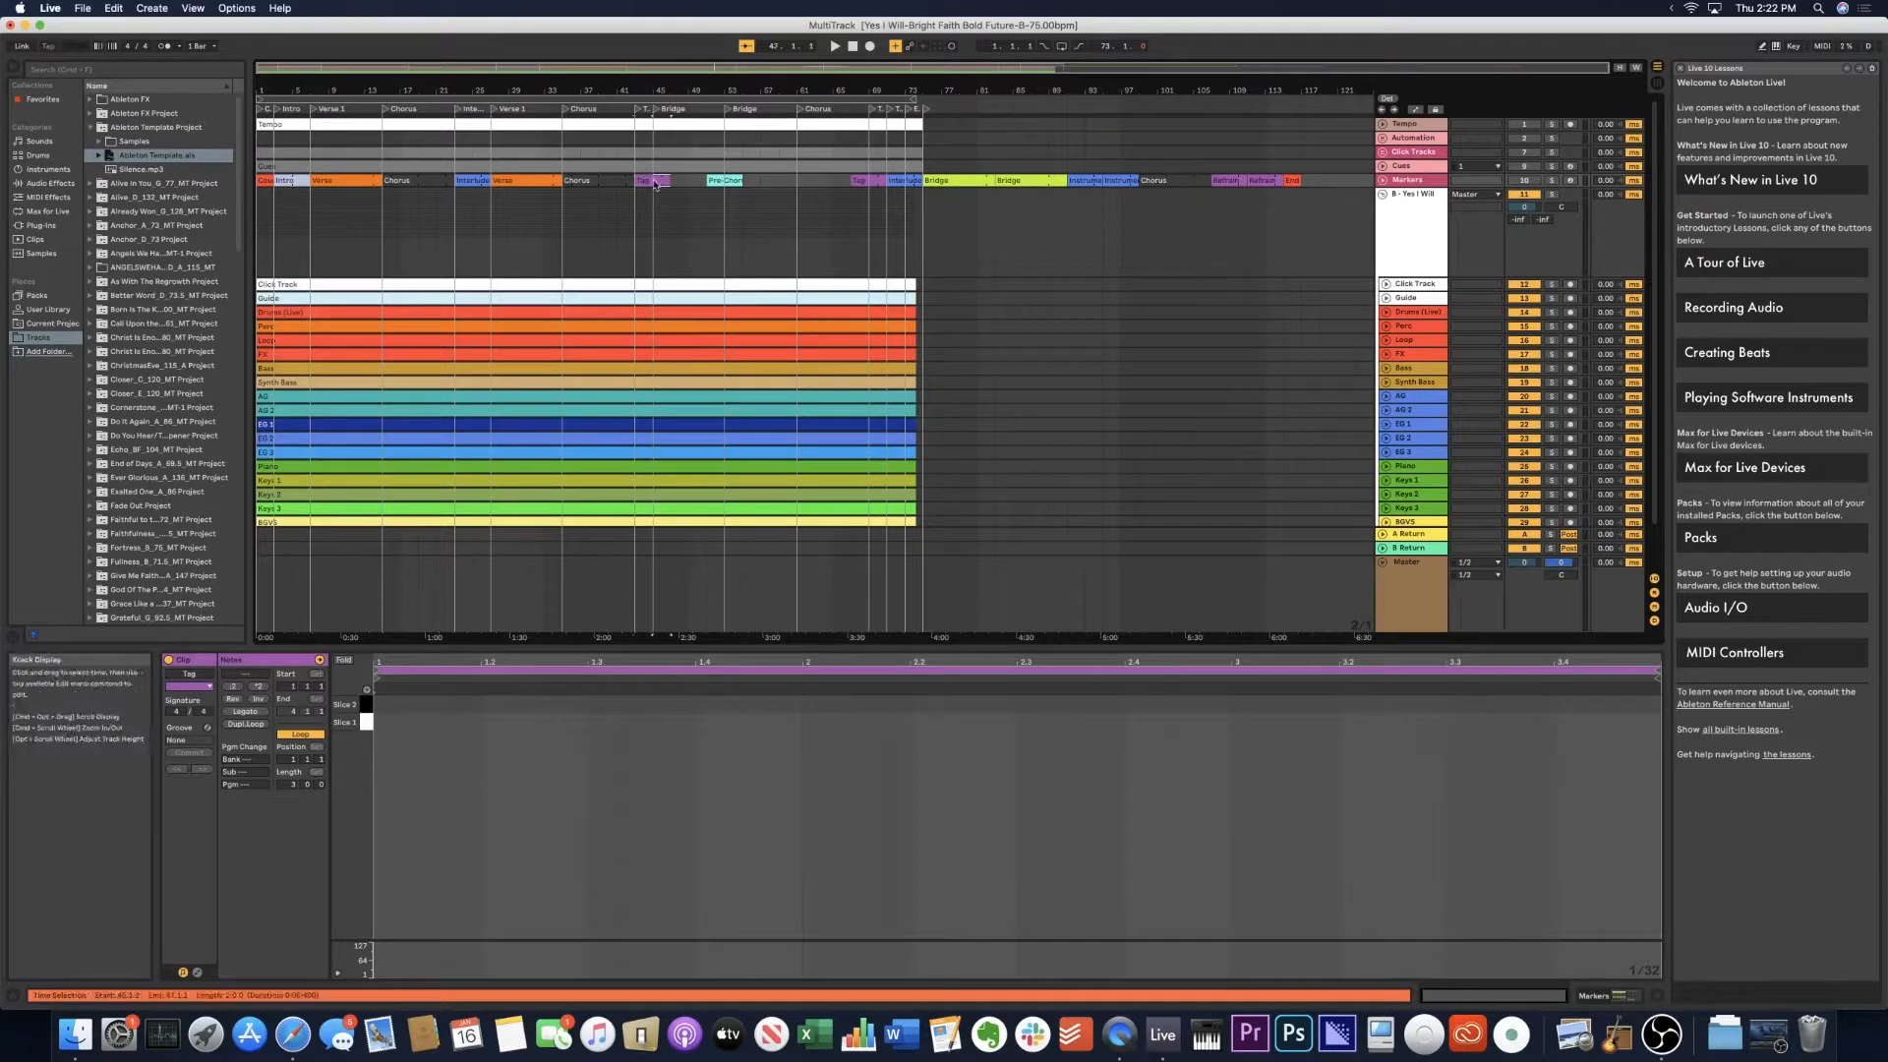
{"action": "left_click_drag", "start_coordinate": [670, 181], "coordinate": [653, 181]}
{"action": "left_click", "coordinate": [680, 181]}
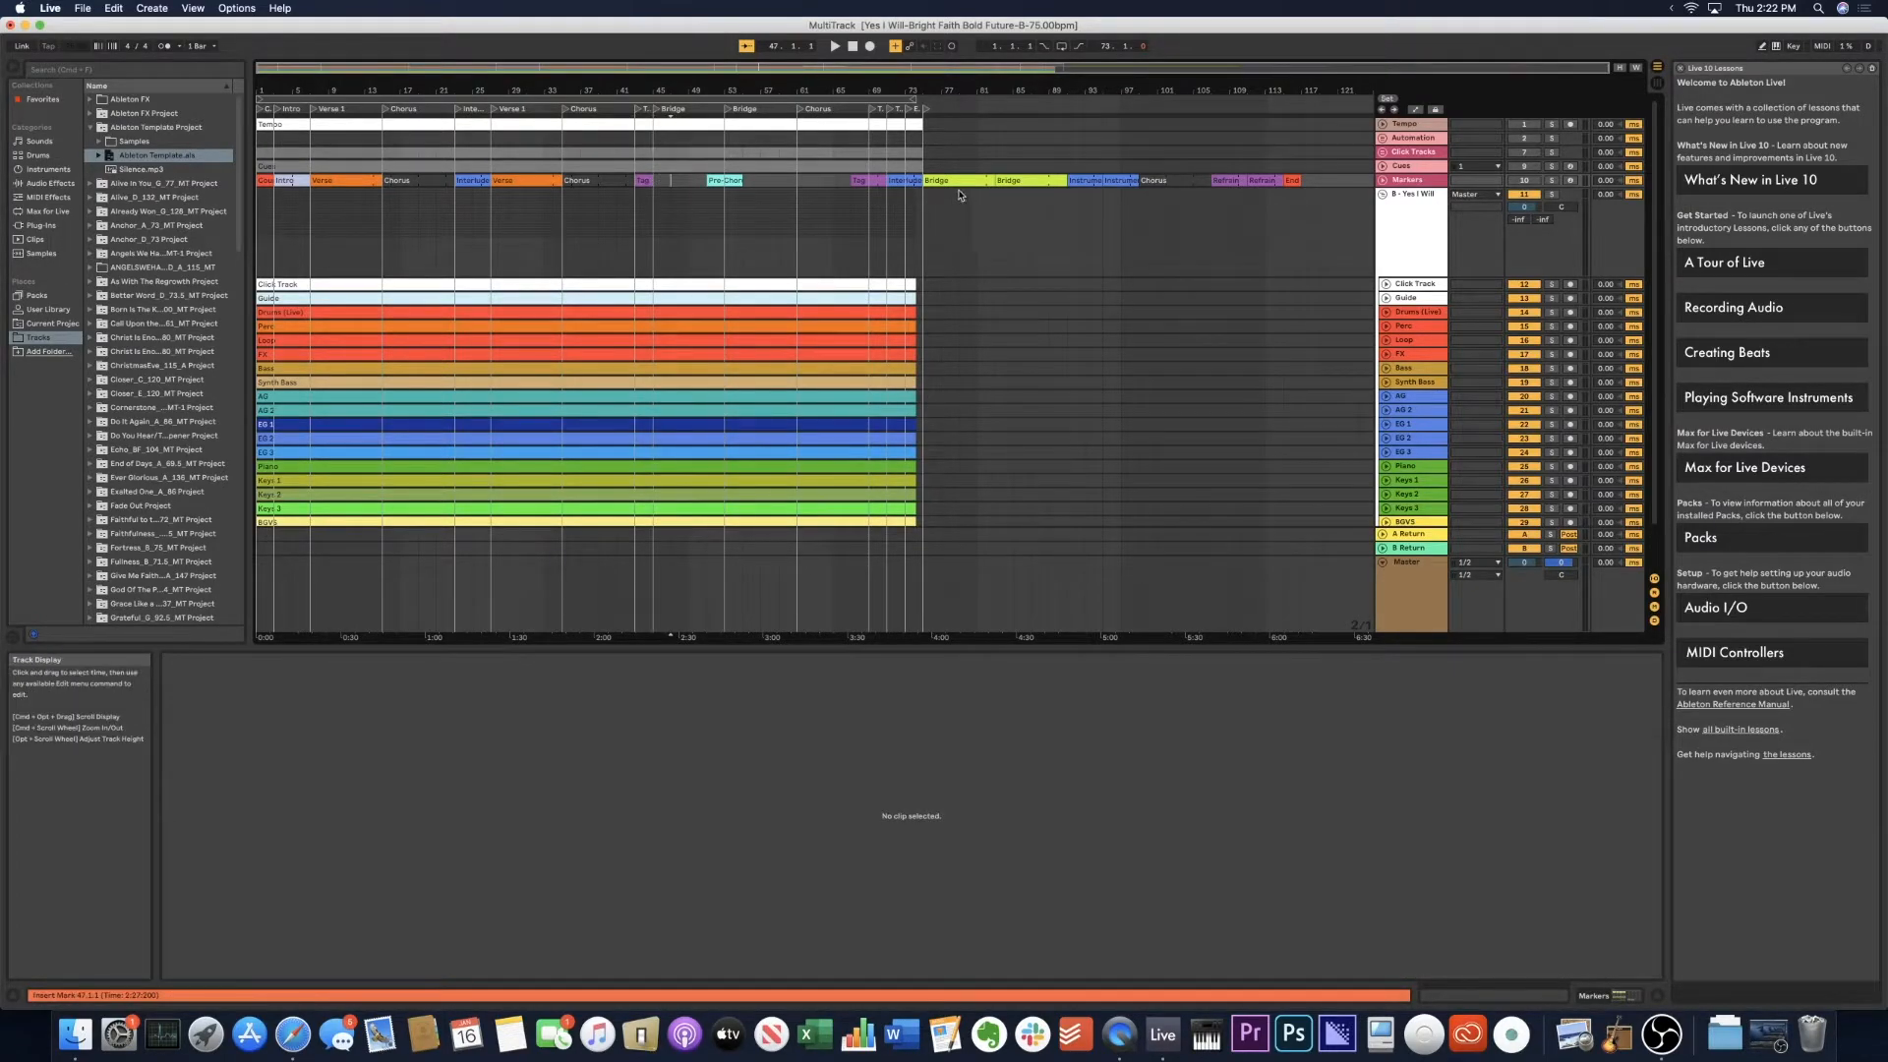
Move the two Bridge marker clips to the Bridge locators and copy the Chorus marker clip to the third Chorus locator.
{"action": "left_click_drag", "start_coordinate": [966, 181], "coordinate": [697, 185]}
{"action": "left_click_drag", "start_coordinate": [1005, 191], "coordinate": [754, 189]}
{"action": "left_click", "coordinate": [611, 180]}
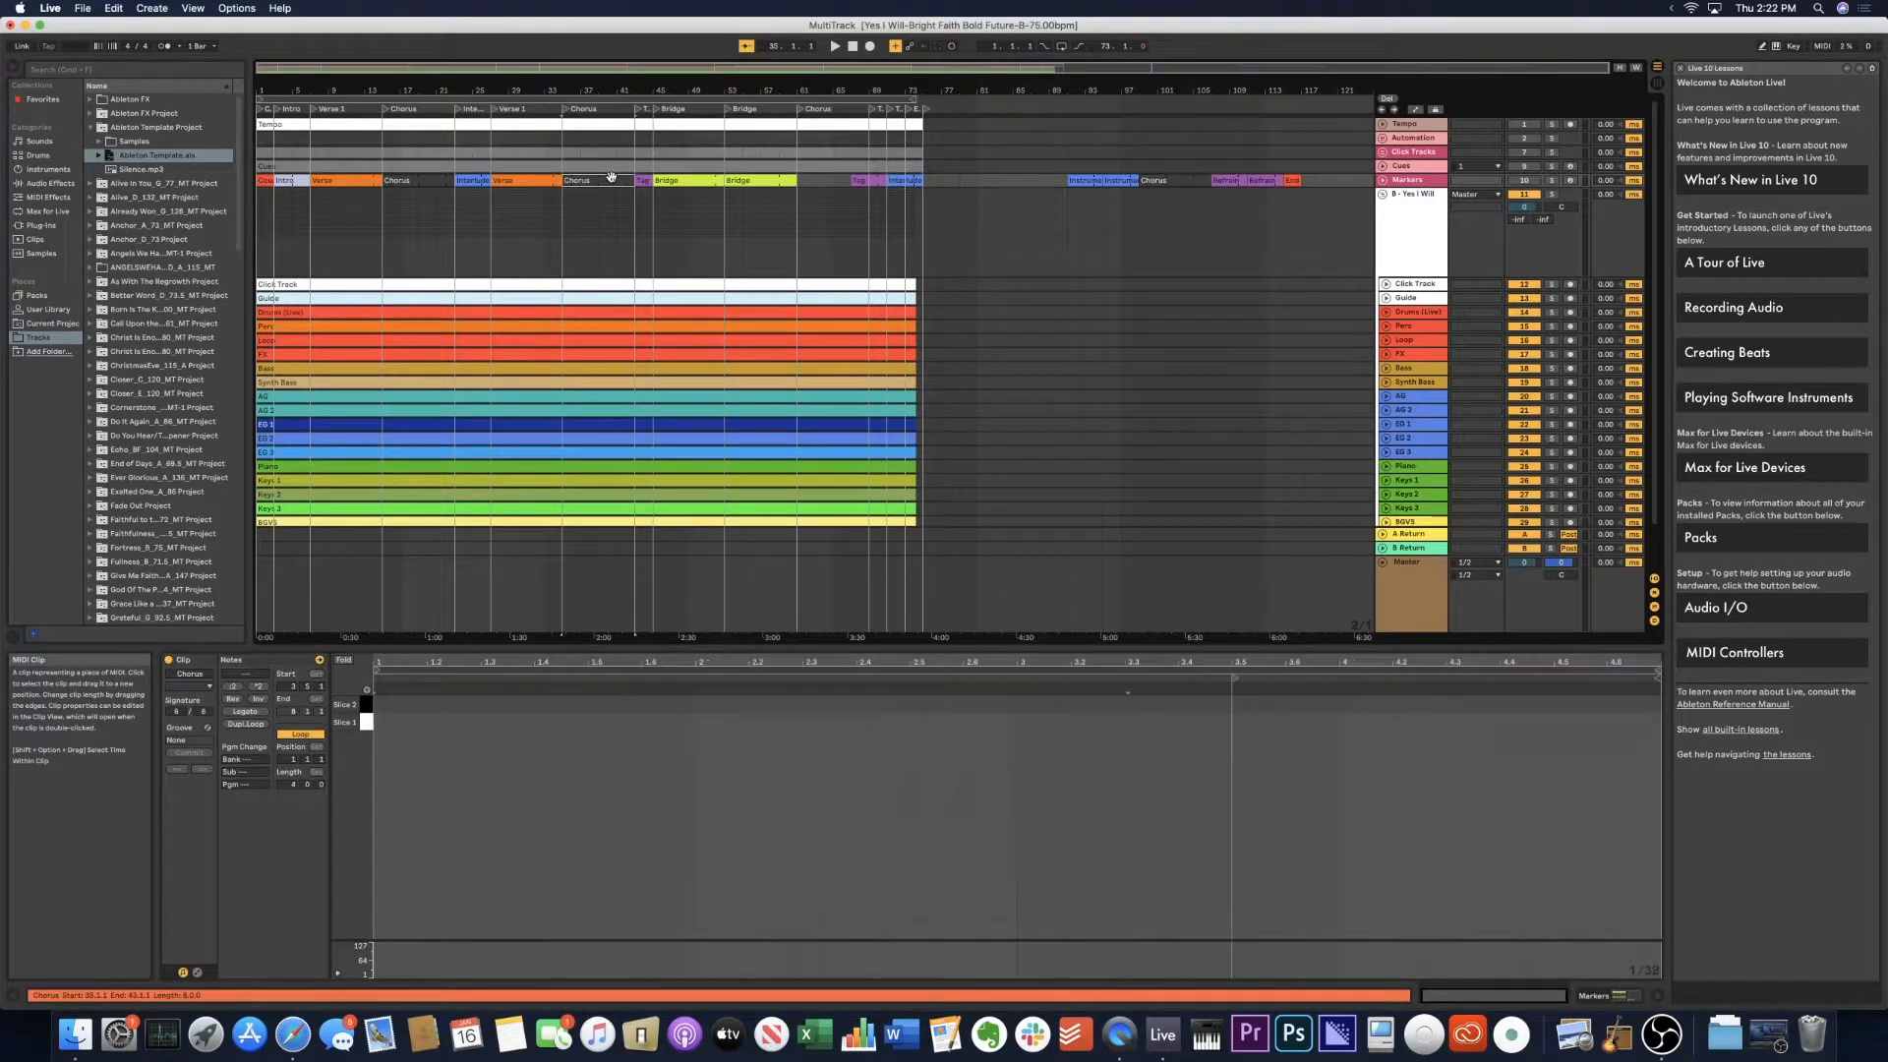
{"action": "left_click", "coordinate": [810, 178]}
{"action": "key", "text": "super+v"}
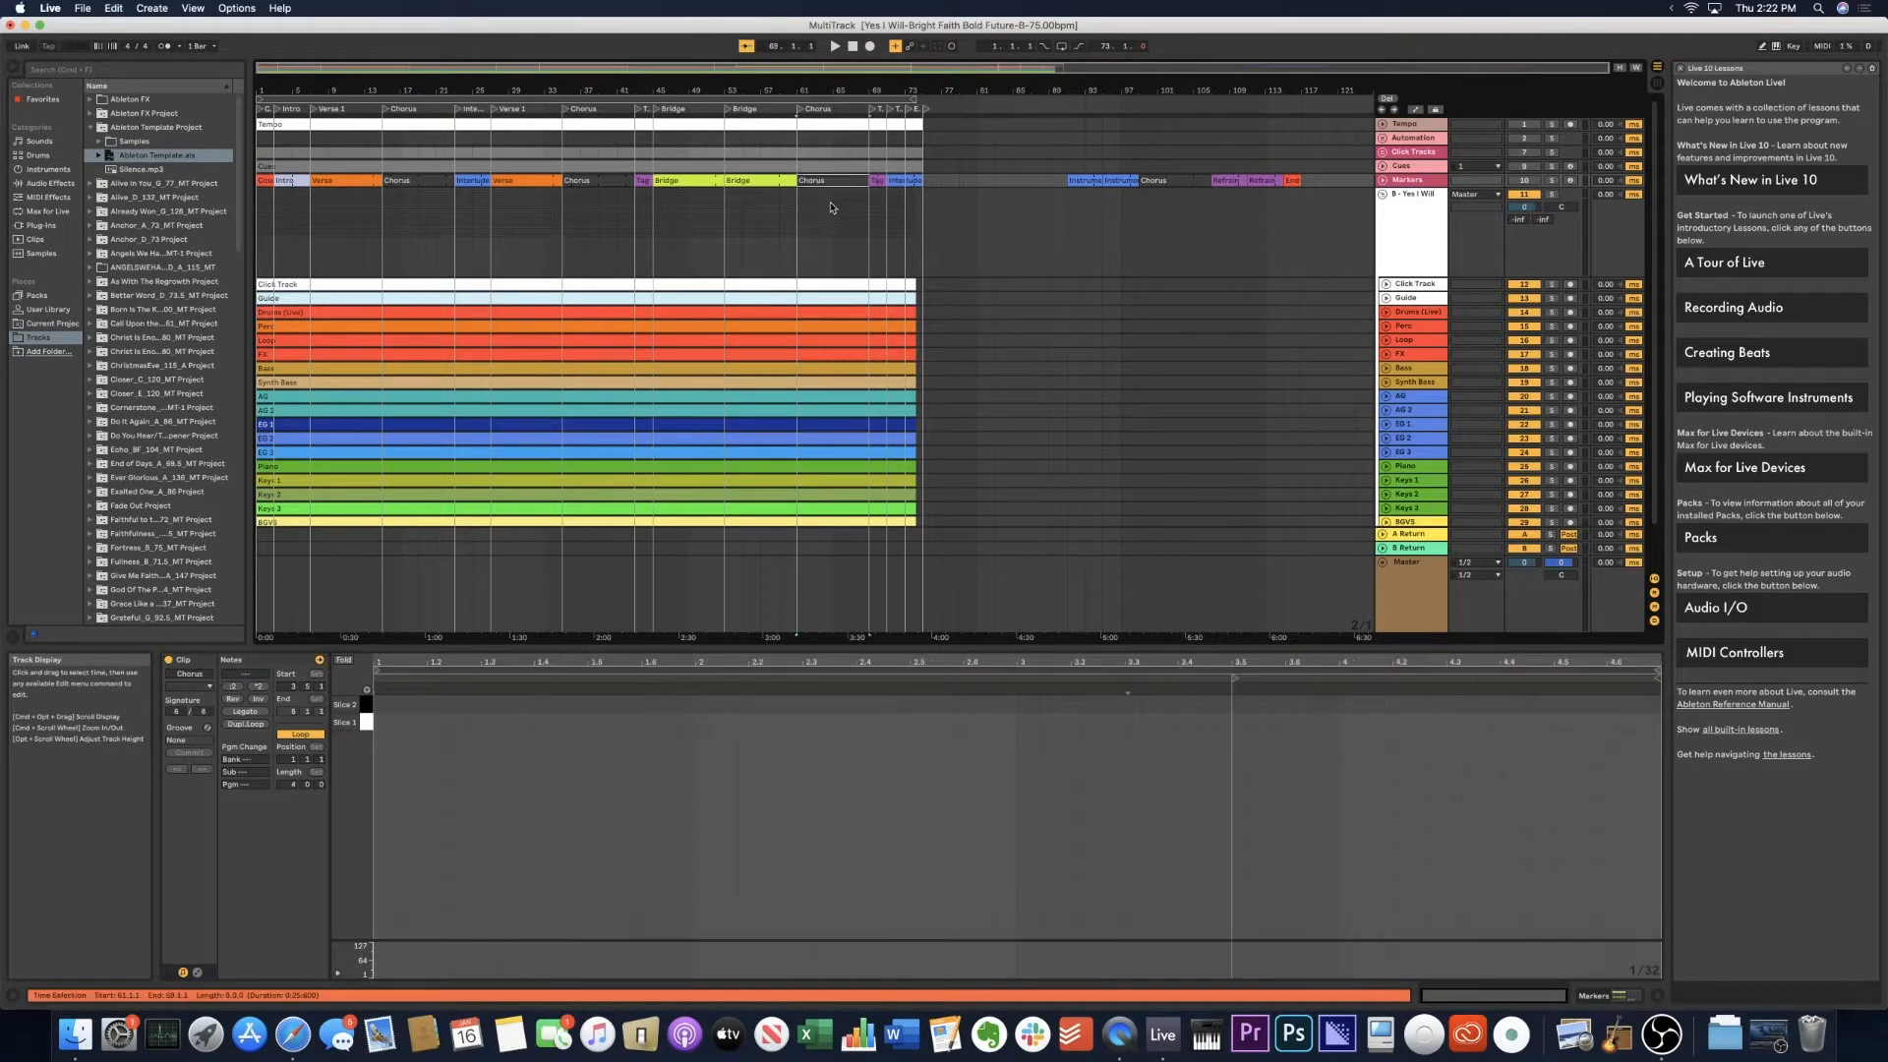
Copy the Tag marker clip over the Interlude at the last Tag locator and move the End marker clip to the End locator.
{"action": "left_click", "coordinate": [872, 181]}
{"action": "key", "text": "super+v"}
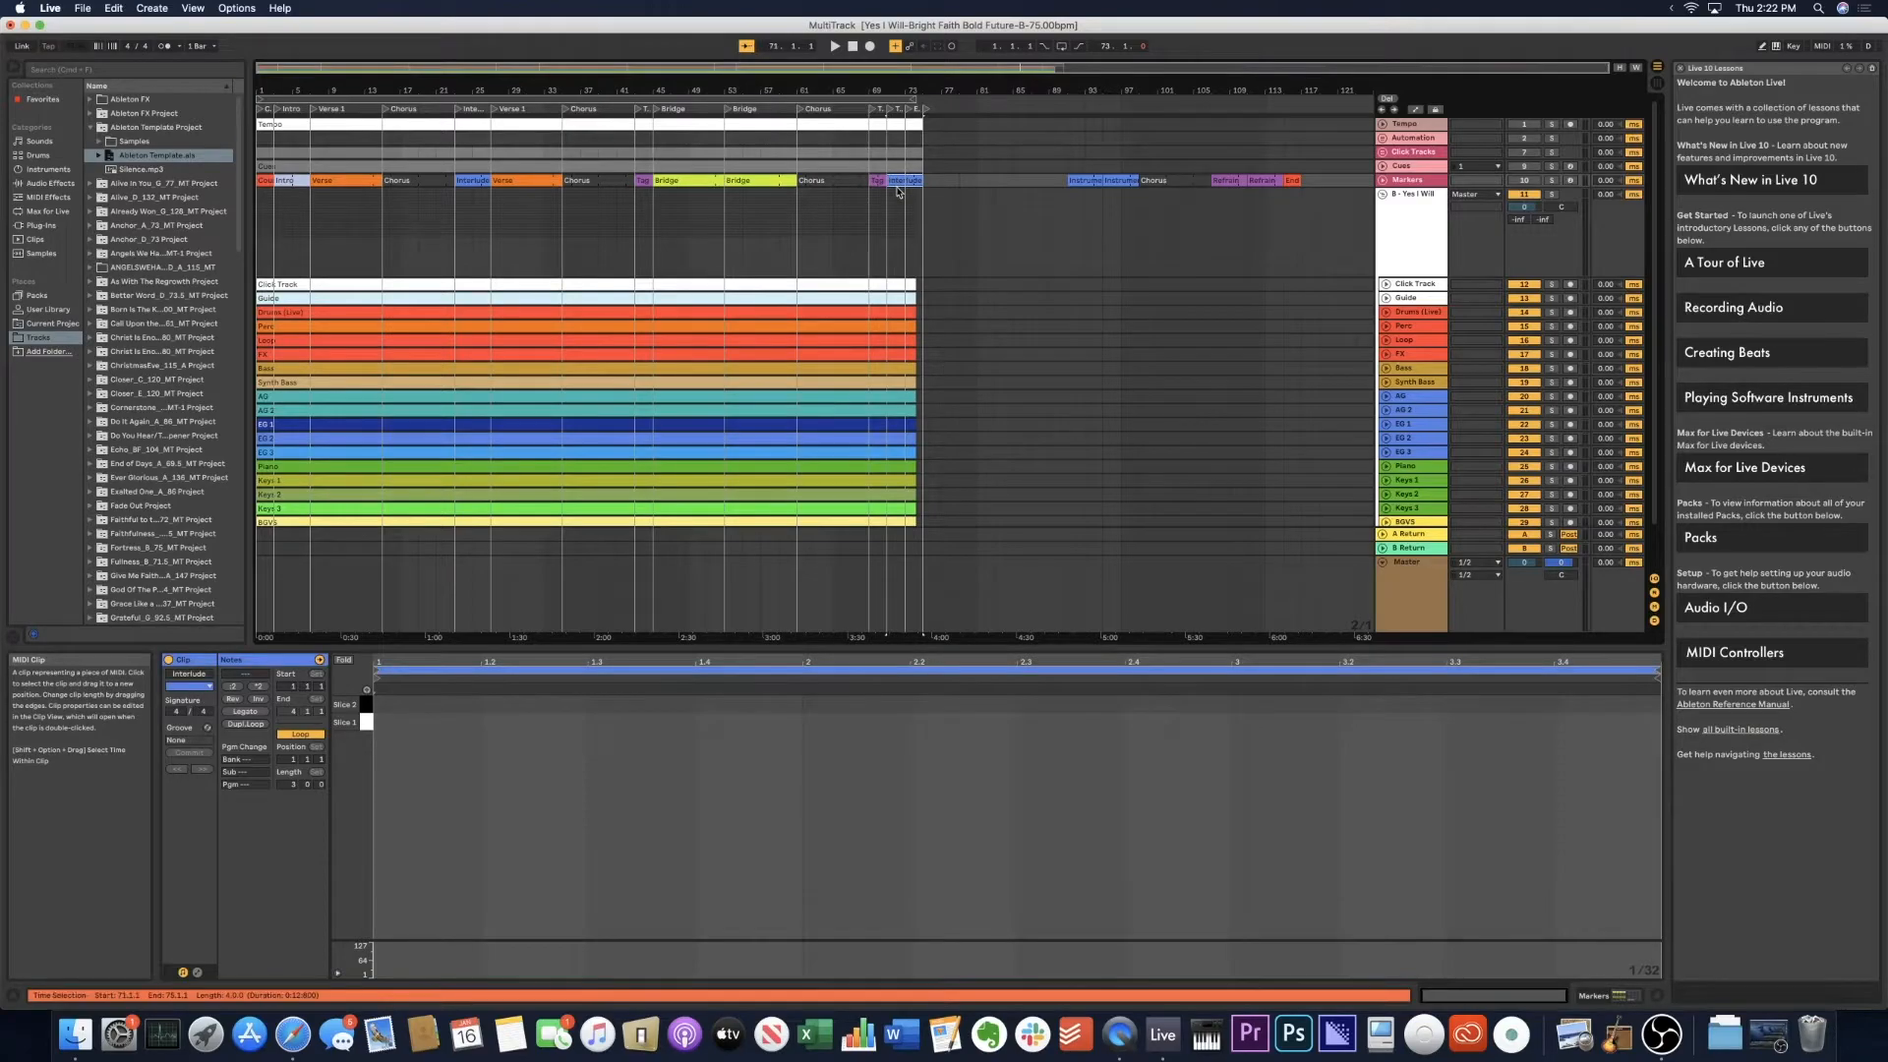
Delete the leftover Instrumental, Chorus and Refrain marker clips beyond the end of the song.
{"action": "left_click", "coordinate": [1088, 180]}
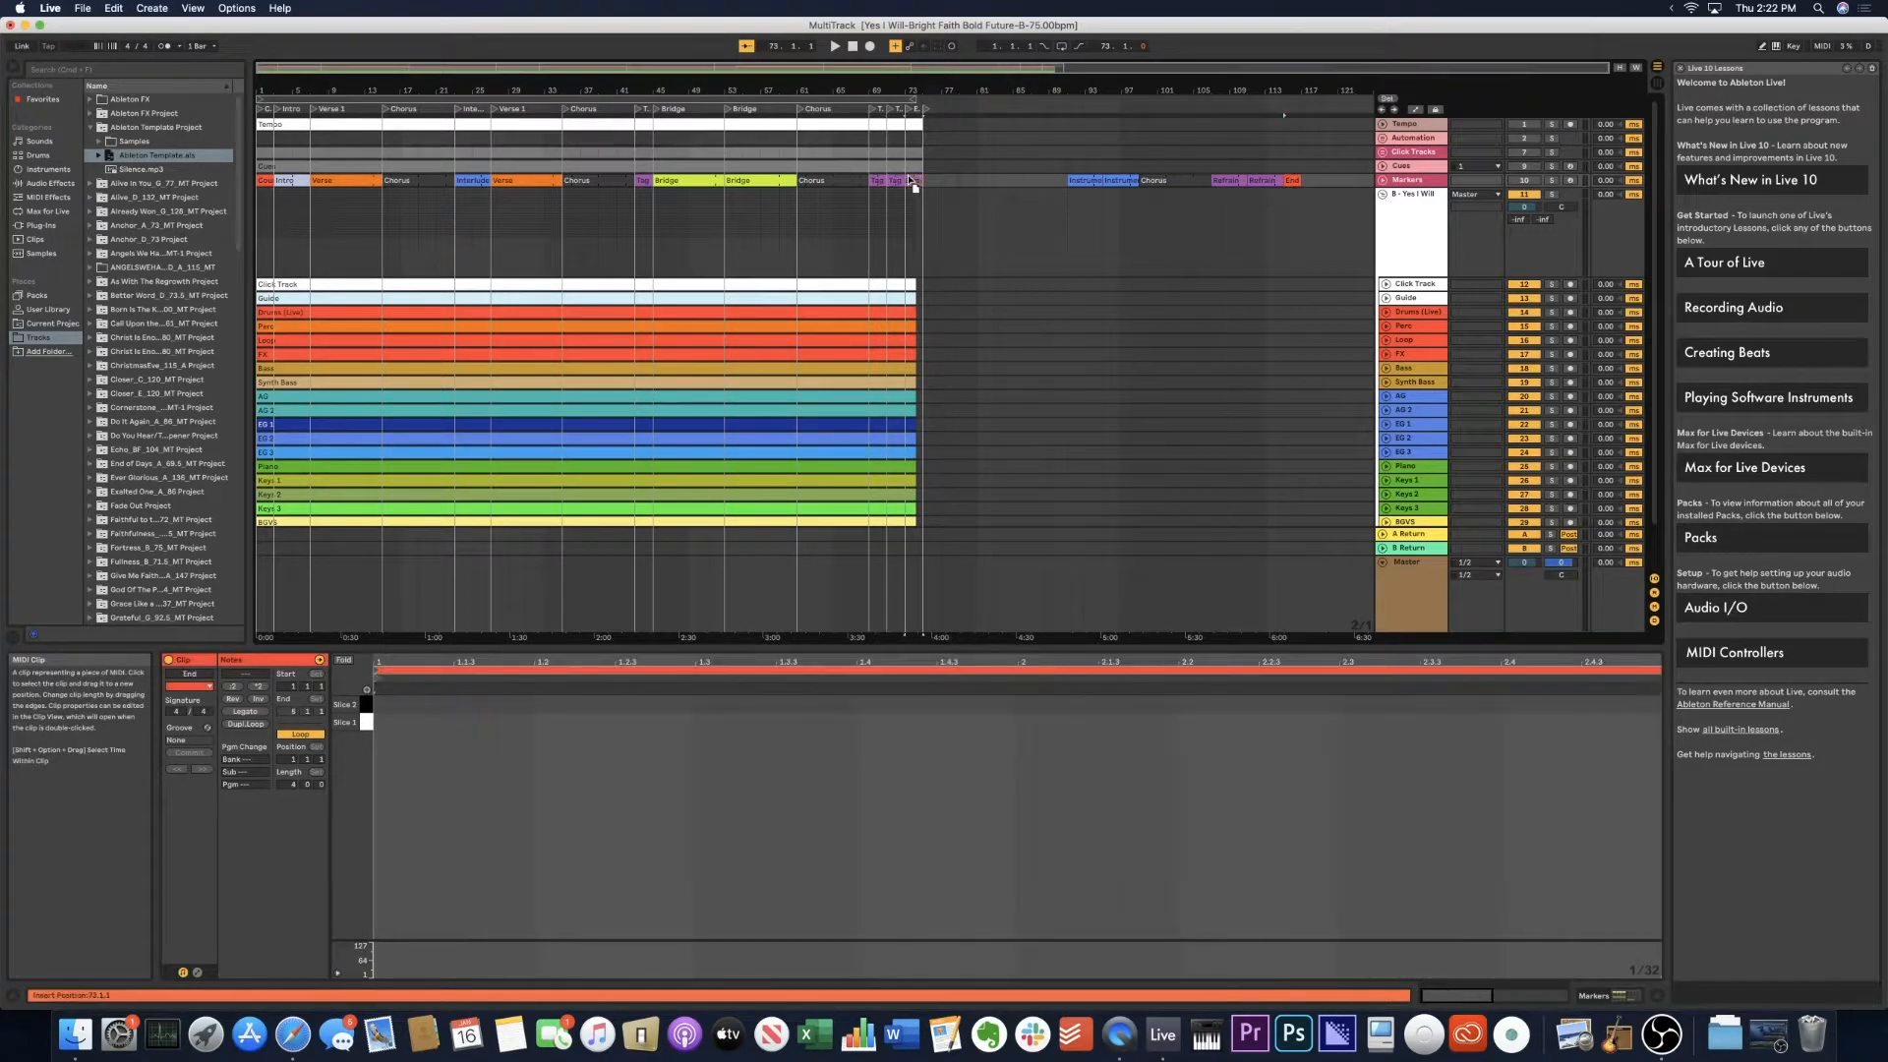
{"action": "left_click", "coordinate": [1263, 181], "text": "shift"}
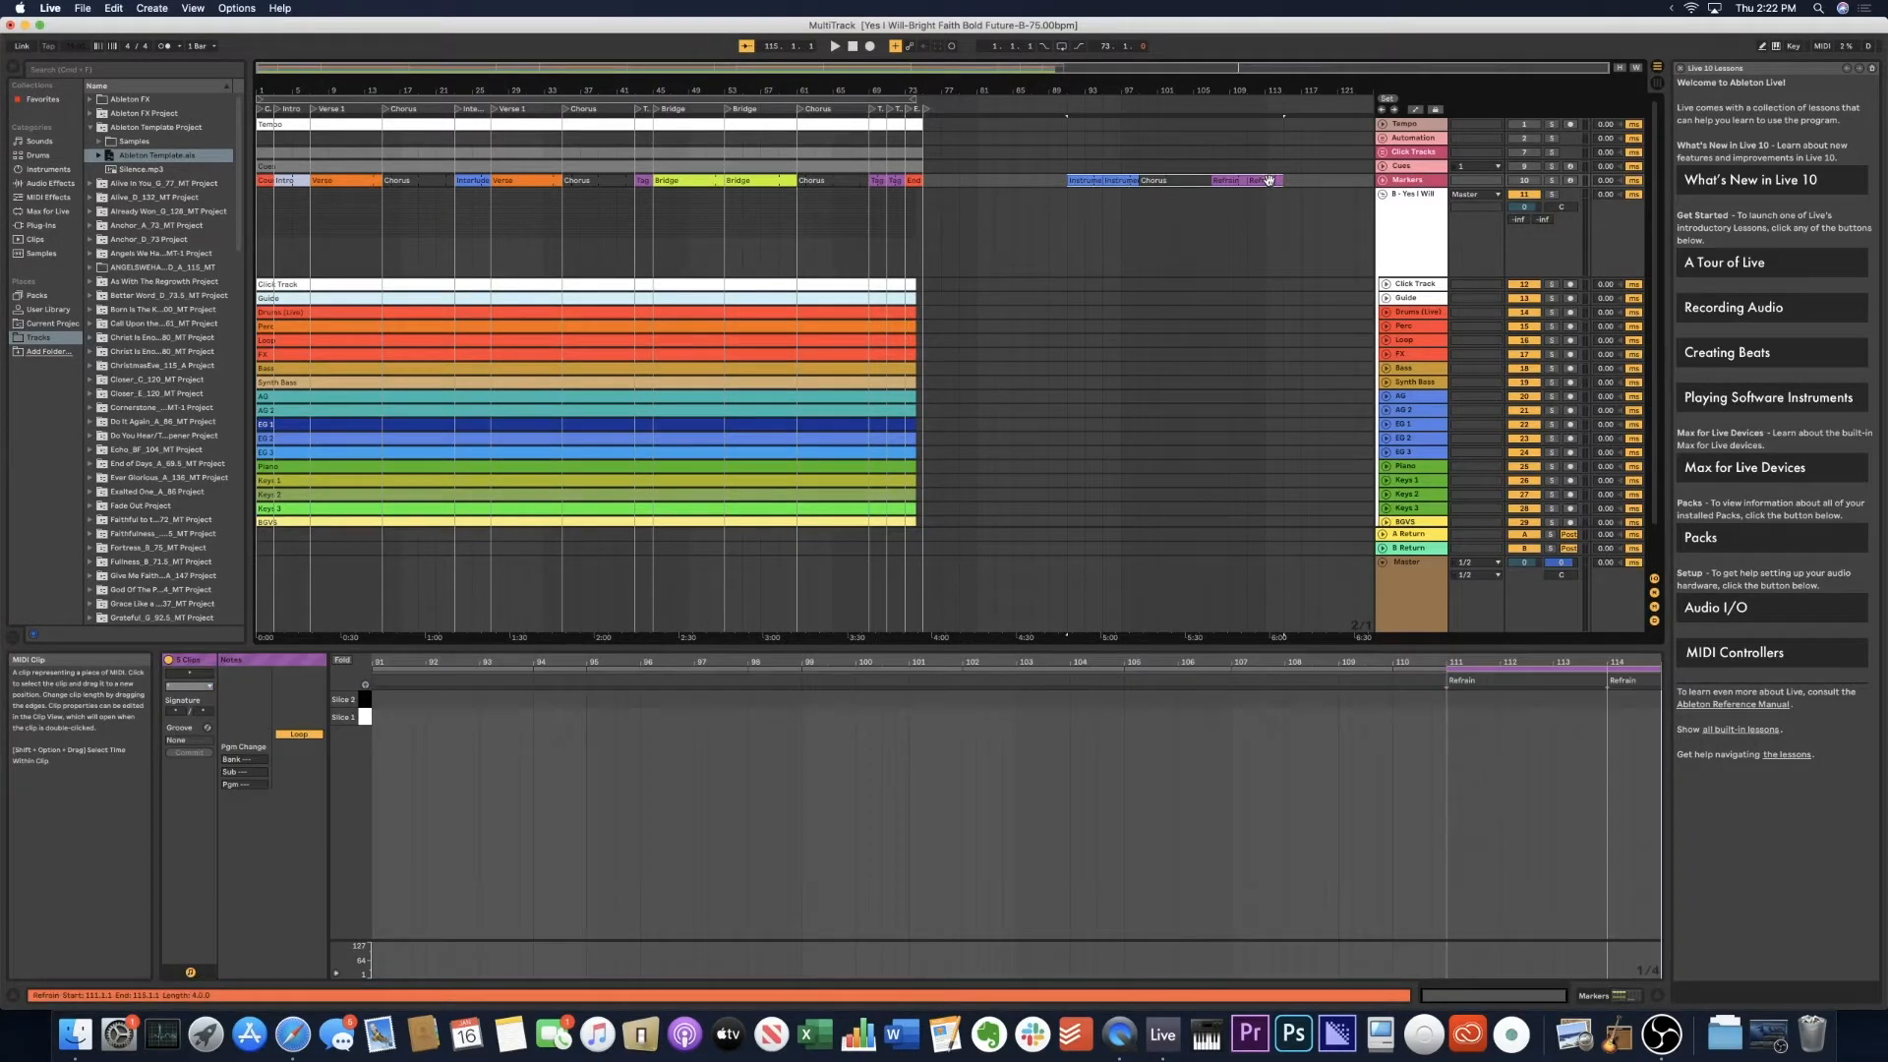
{"action": "key", "text": "Delete"}
{"action": "left_click", "coordinate": [1234, 187]}
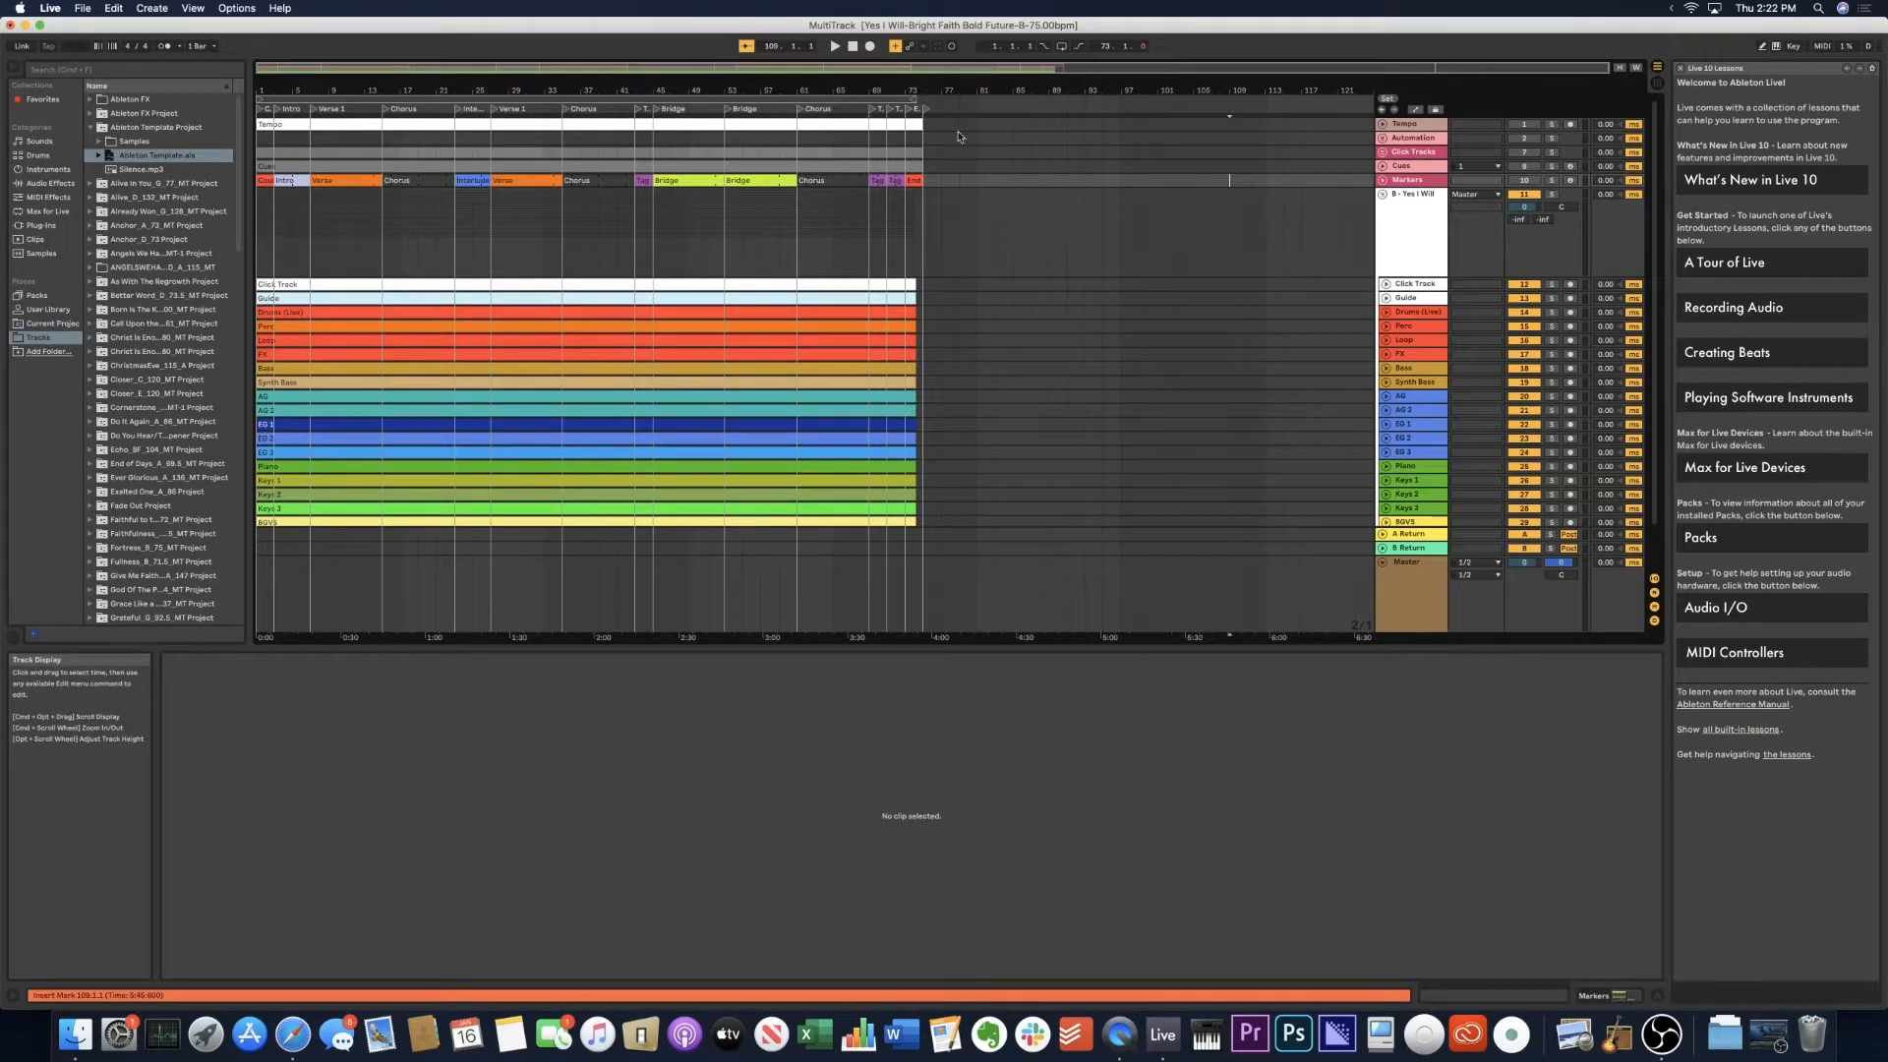
Unfold the Click Tracks group, delete the count-off click clip and extend the remaining click clip back to the song's start.
{"action": "left_click_drag", "start_coordinate": [784, 91], "coordinate": [1054, 113]}
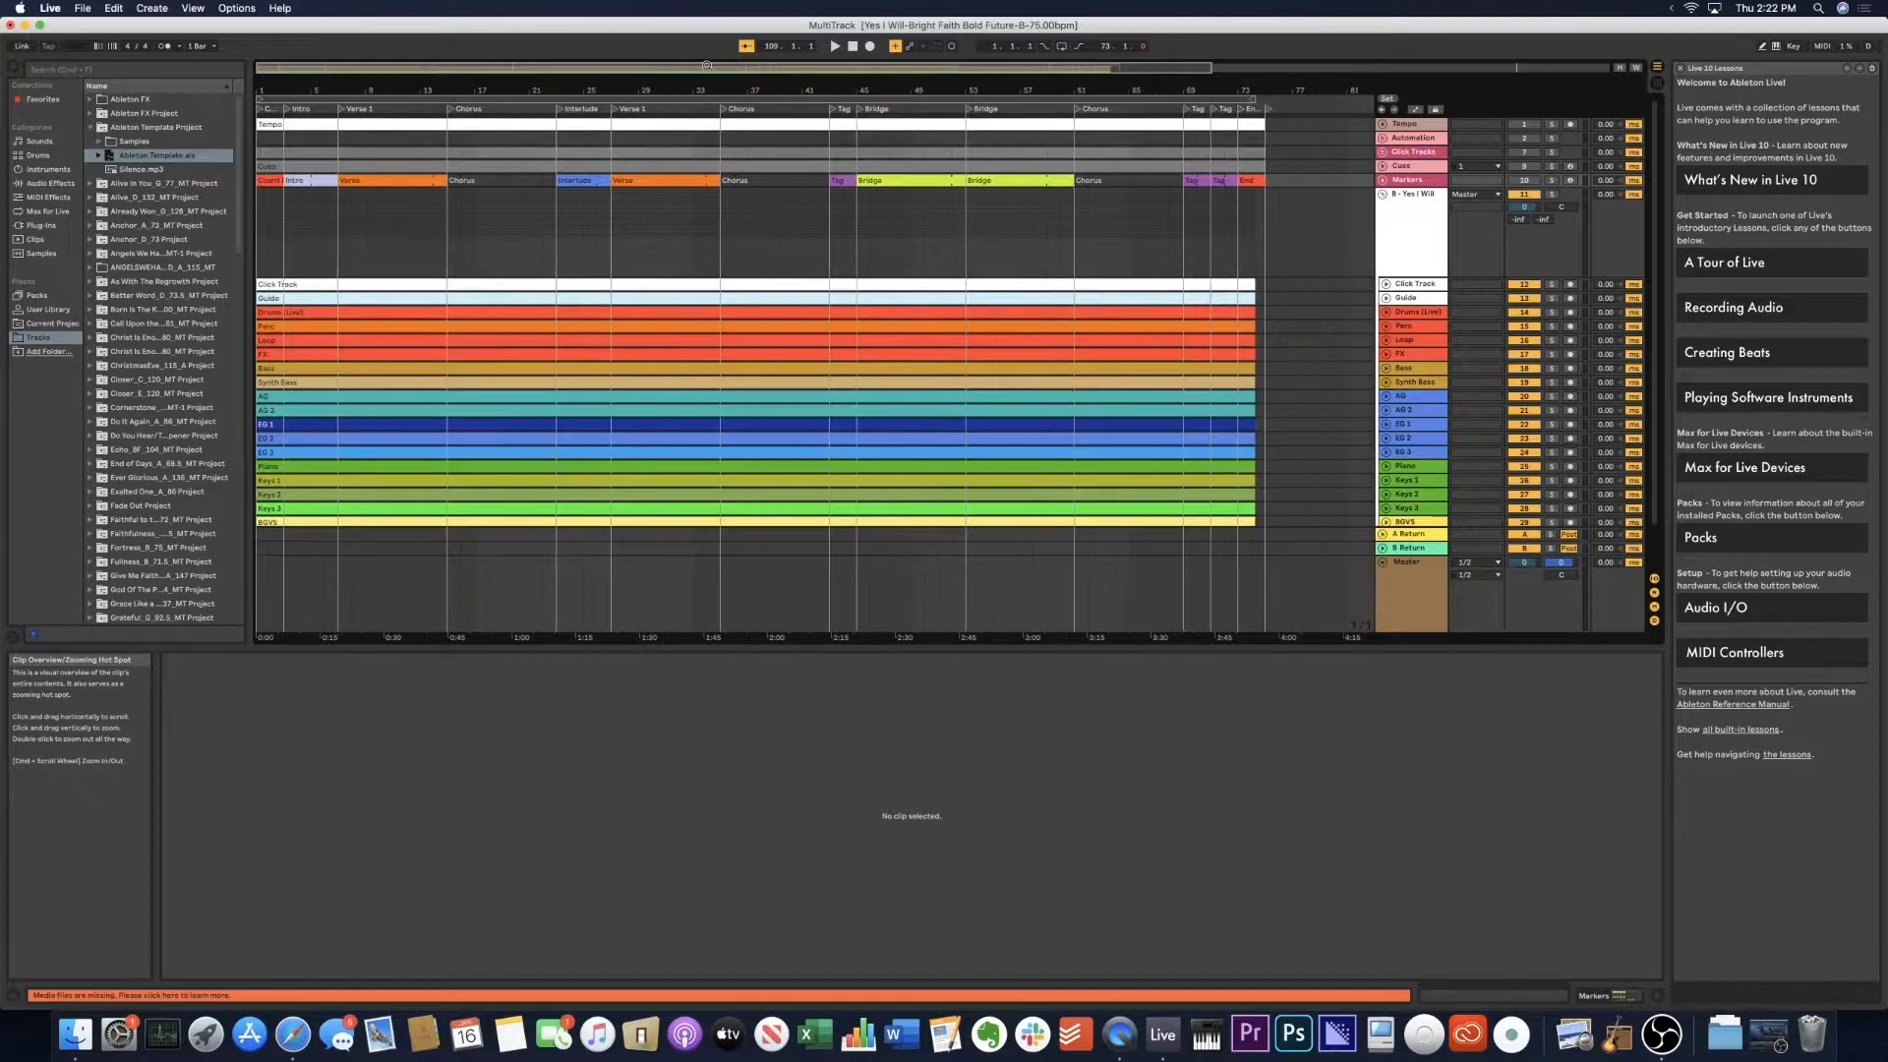
{"action": "left_click", "coordinate": [1383, 152]}
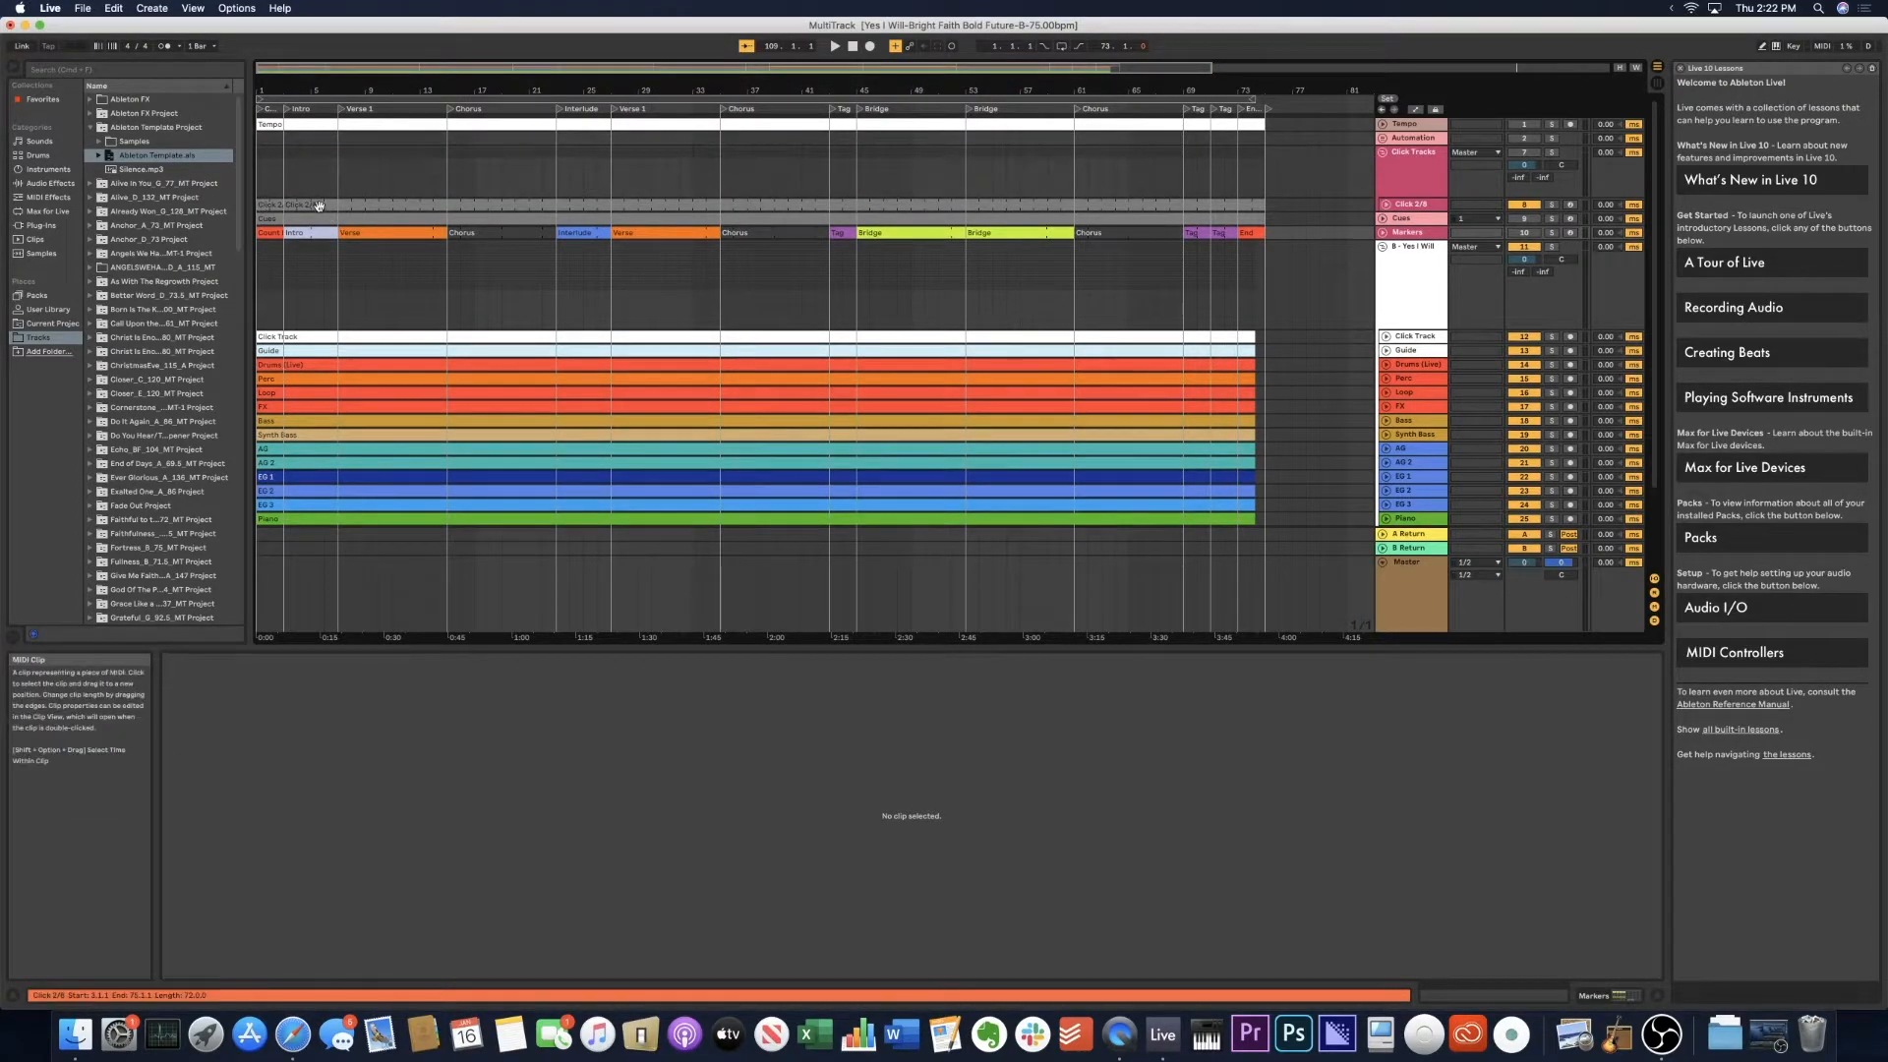
{"action": "left_click", "coordinate": [270, 204]}
{"action": "key", "text": "Delete"}
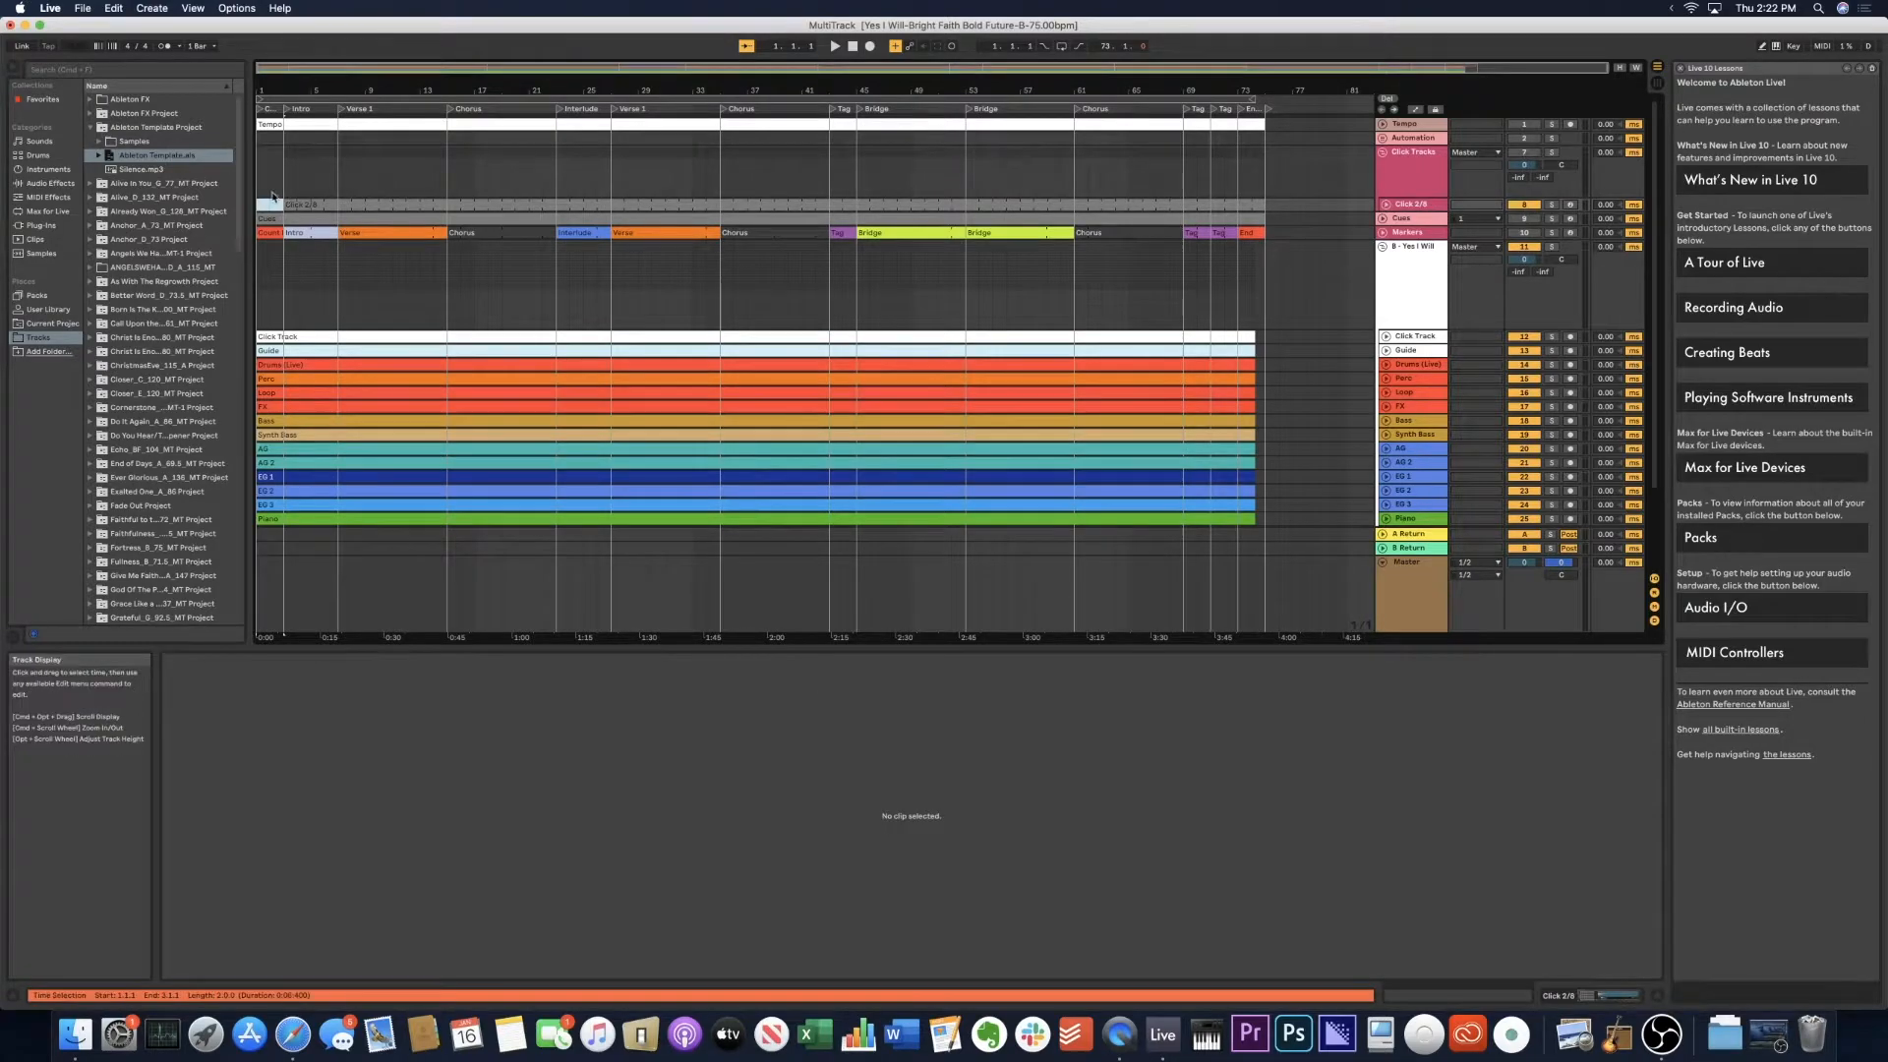
{"action": "left_click", "coordinate": [287, 203]}
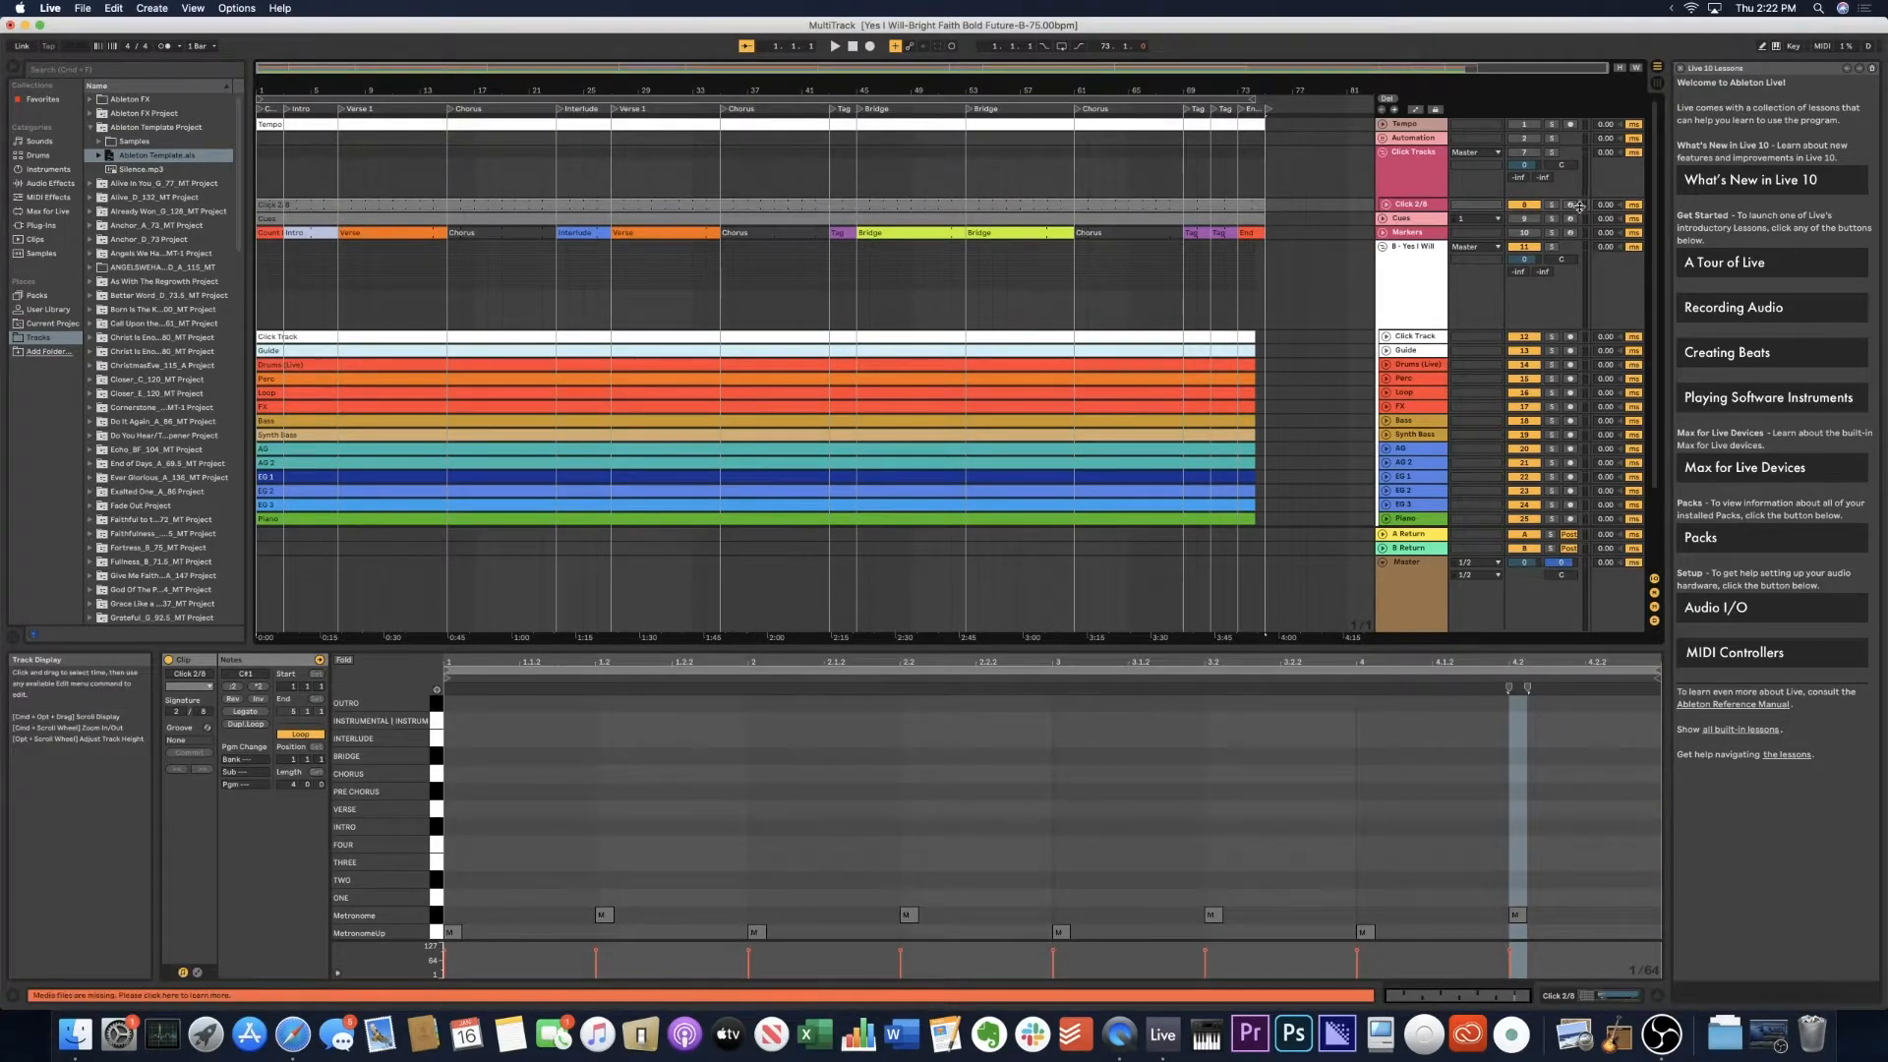
Activate the Click Tracks group while auditioning the soloed click track, and turn on the metronome for playback.
{"action": "left_click", "coordinate": [1552, 205]}
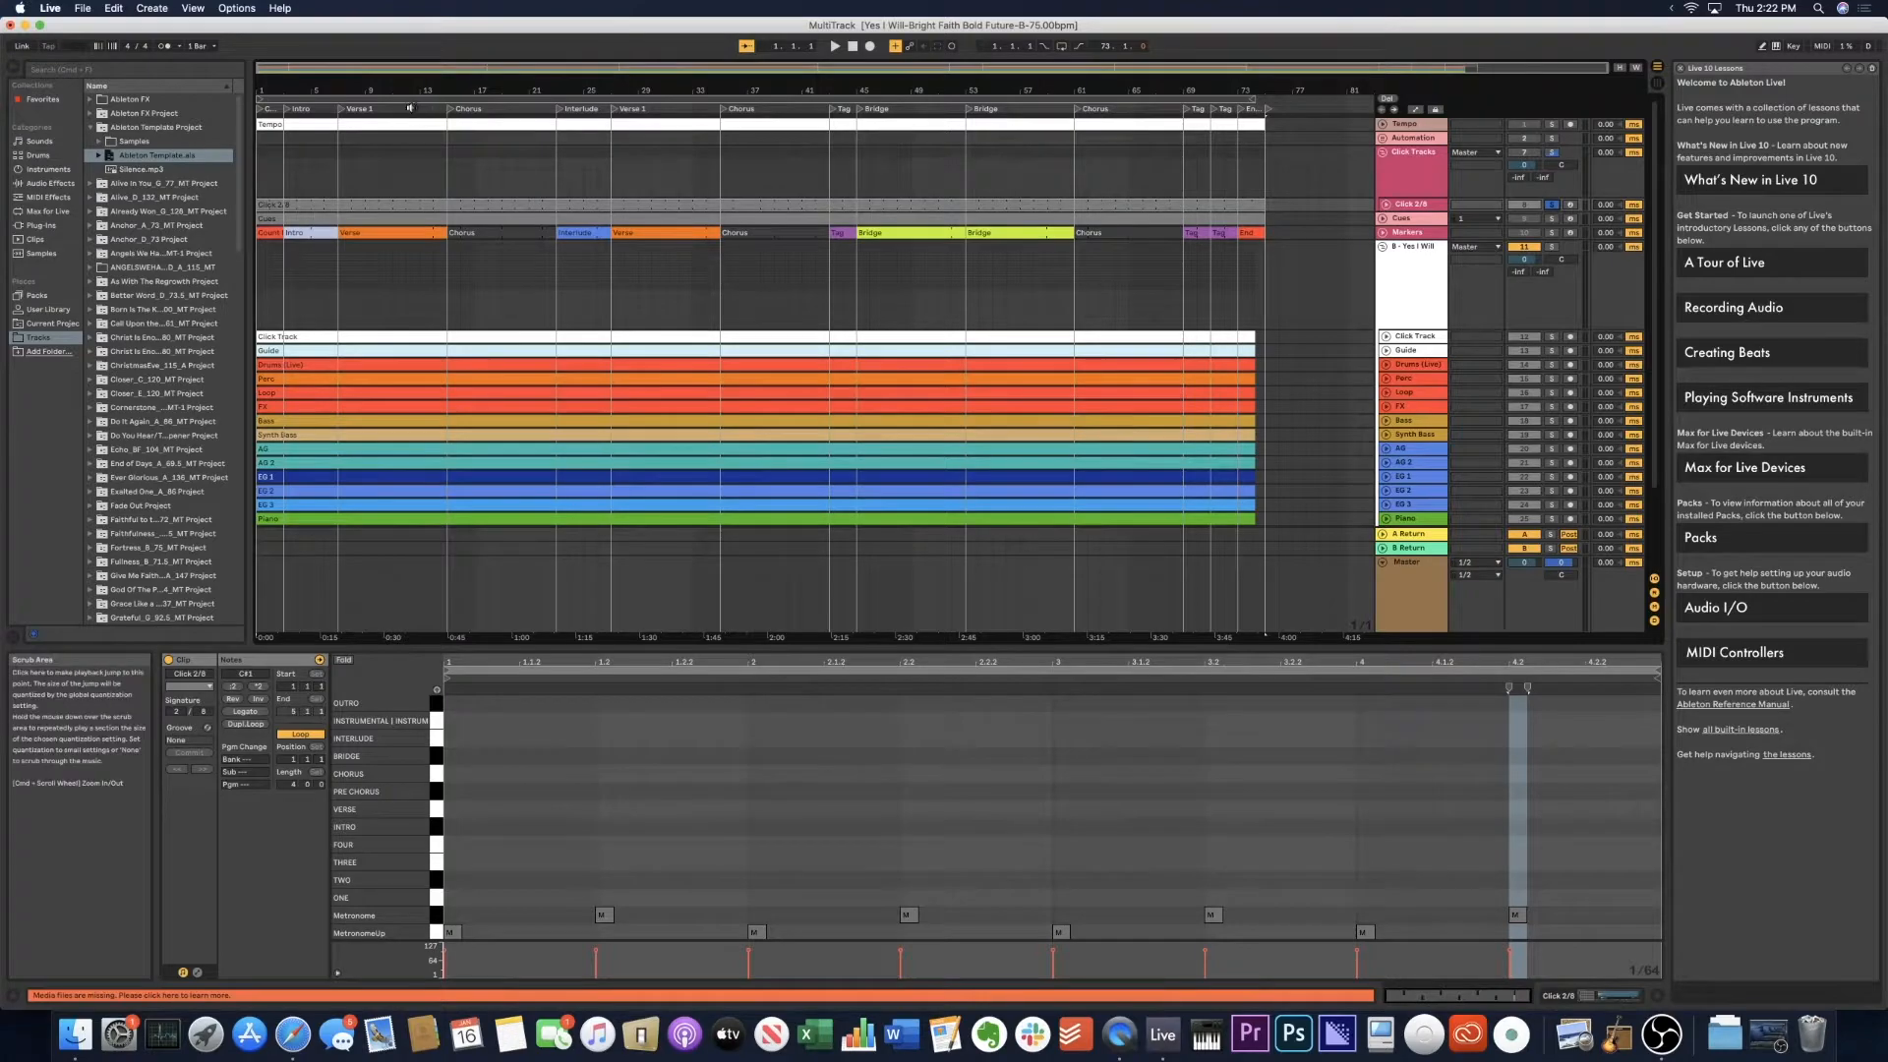
{"action": "key", "text": "XF86AudioRaiseVolume"}
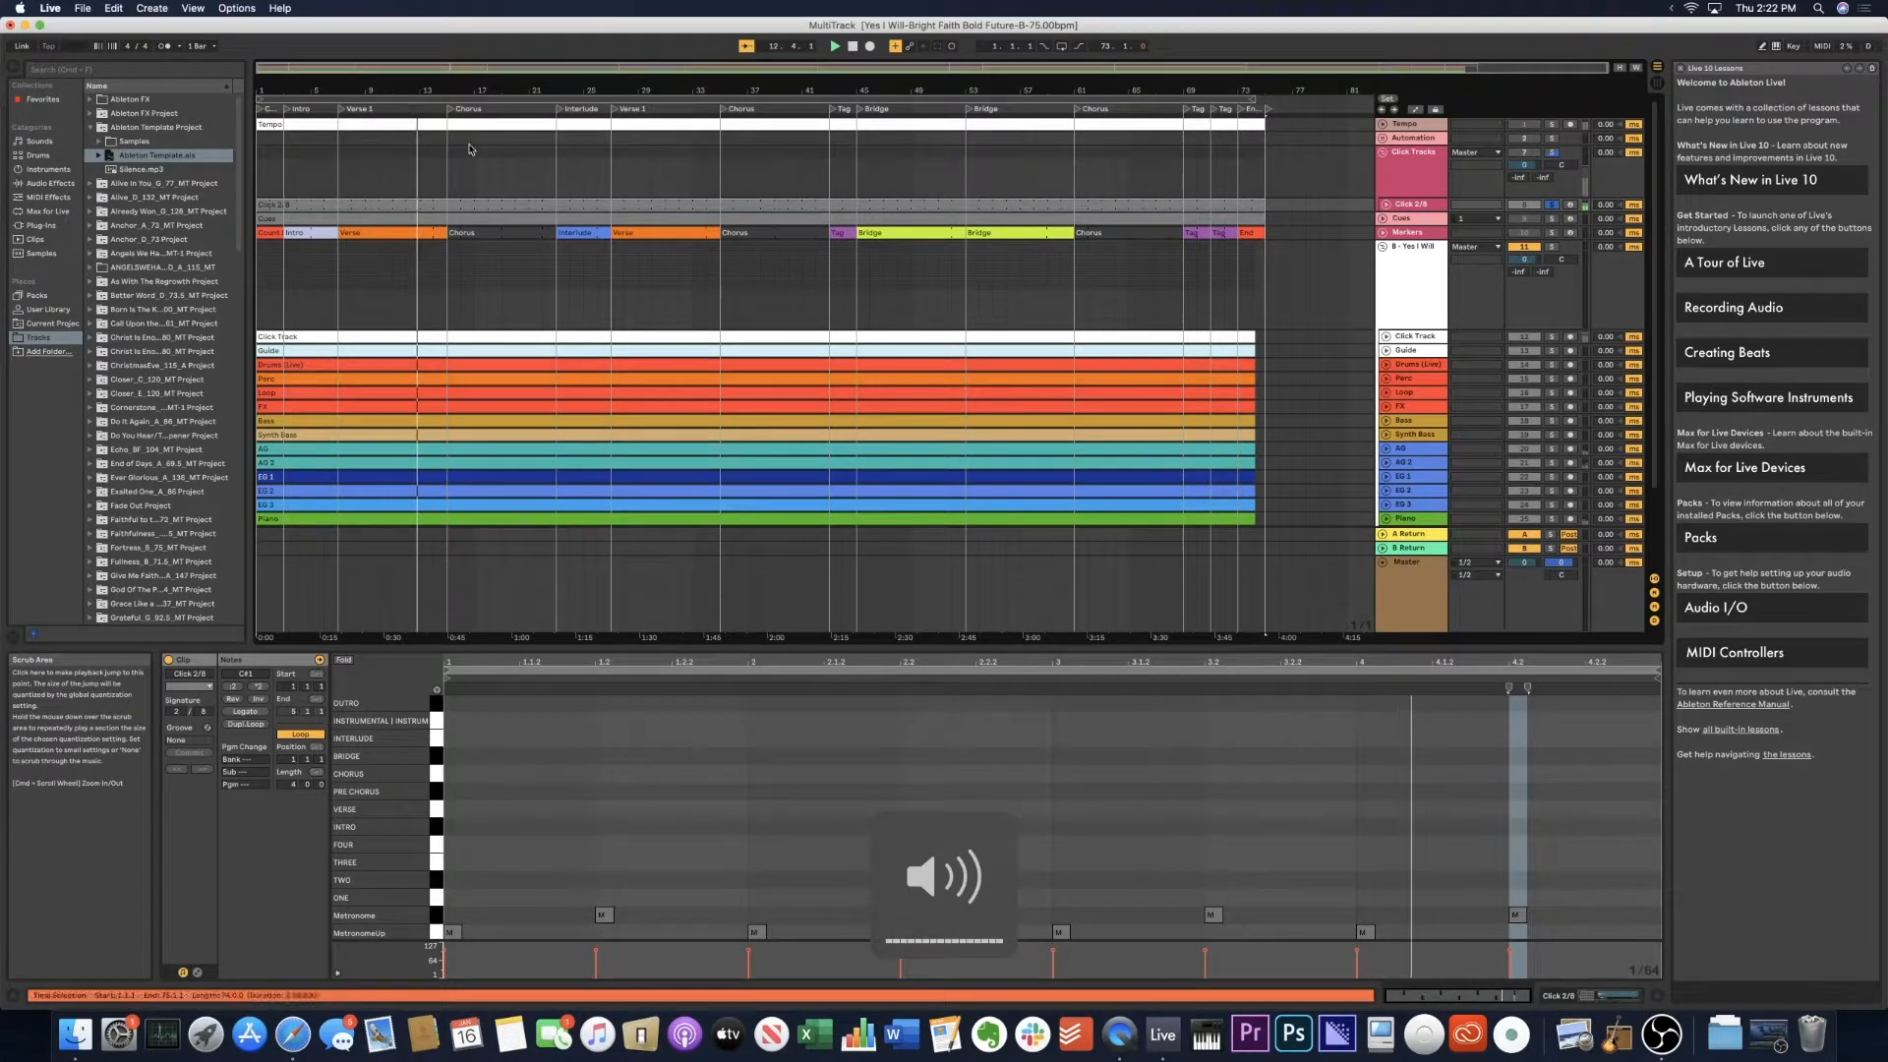
{"action": "left_click", "coordinate": [1529, 154]}
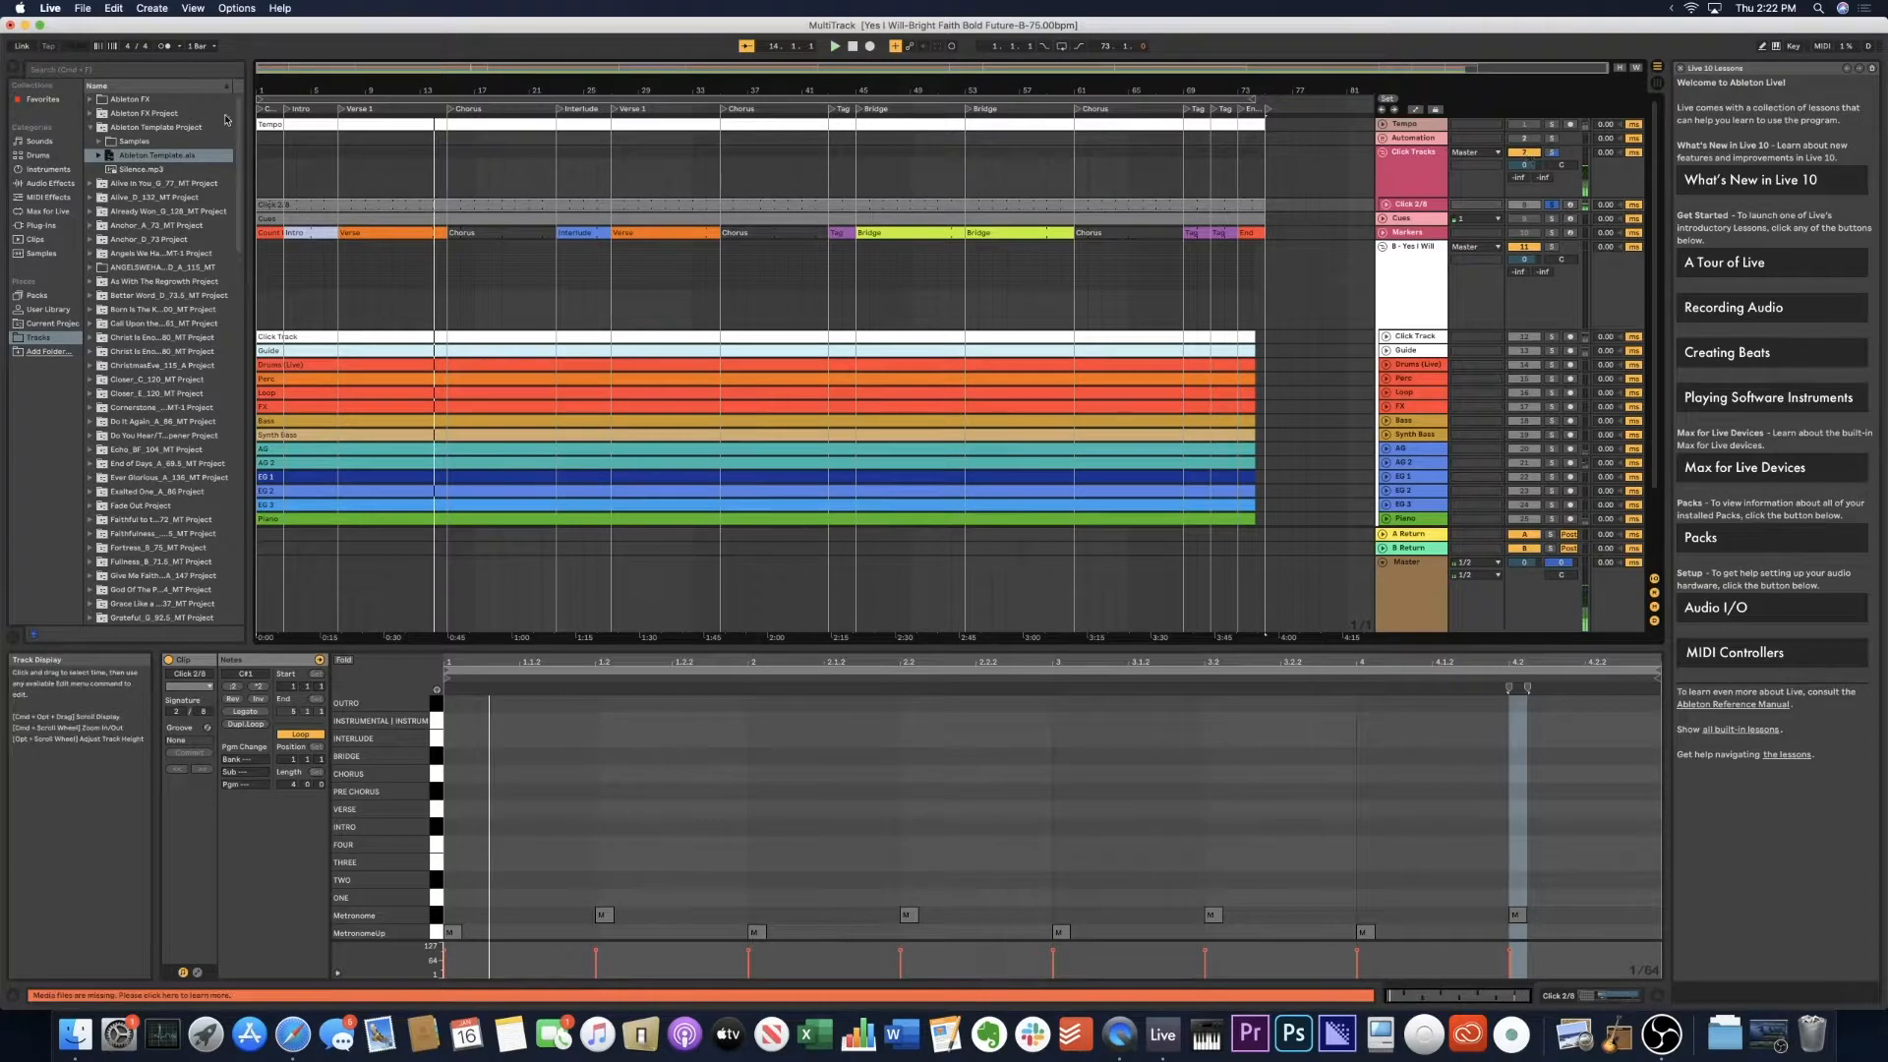
{"action": "left_click", "coordinate": [163, 47]}
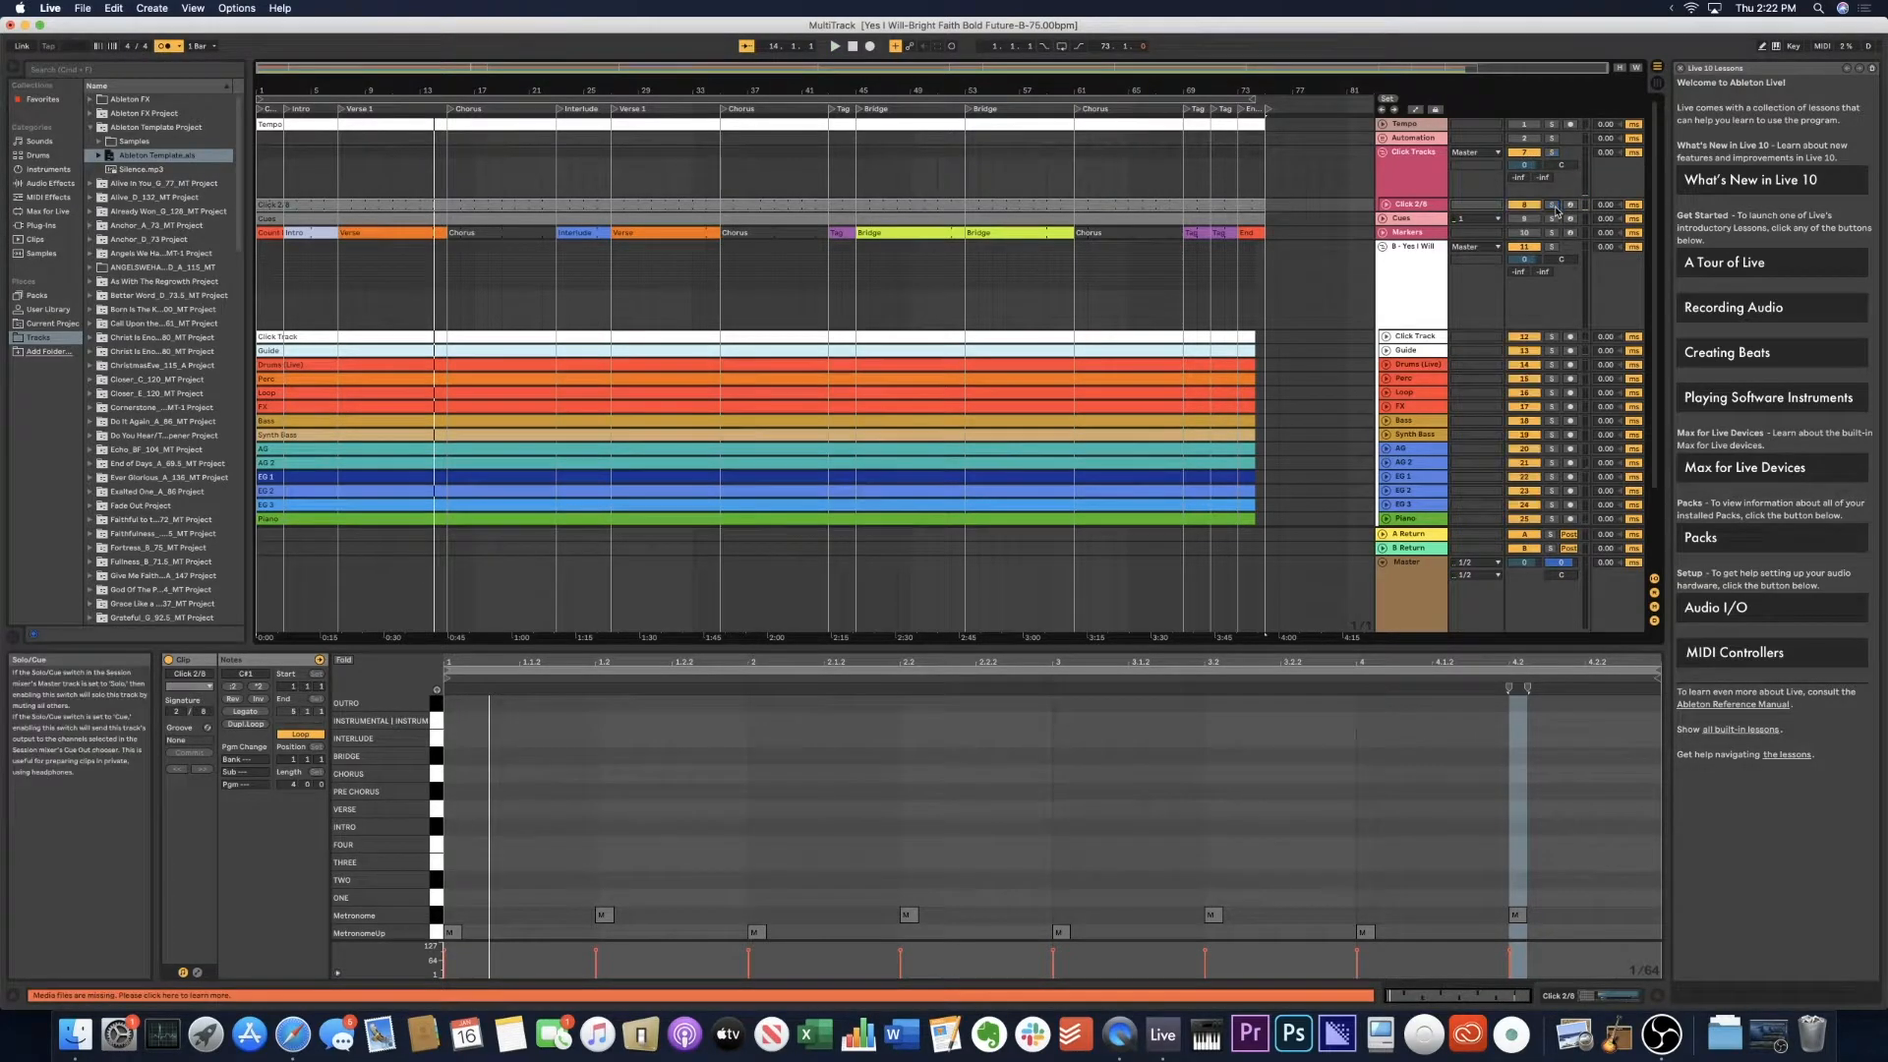
{"action": "key", "text": "space"}
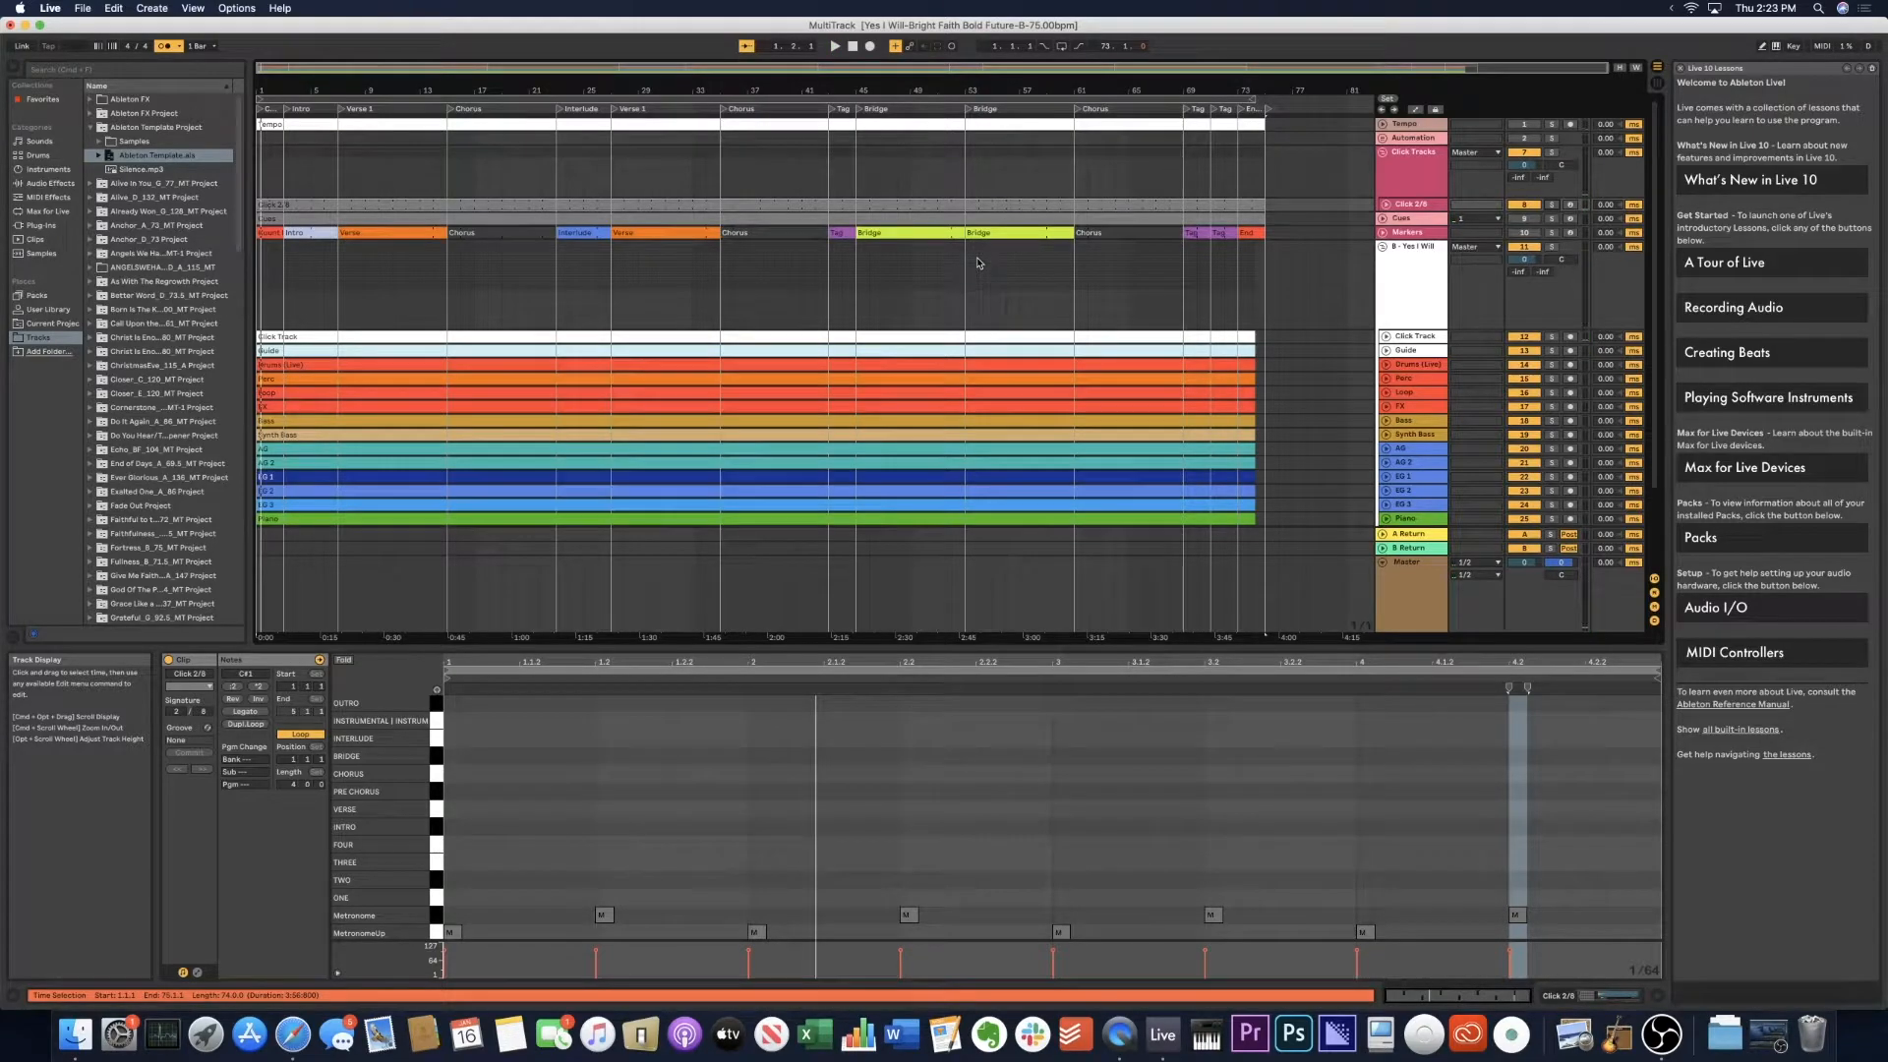
Delete the Click Track stem from the song's group and unfold the Guide track.
{"action": "left_click", "coordinate": [1416, 338]}
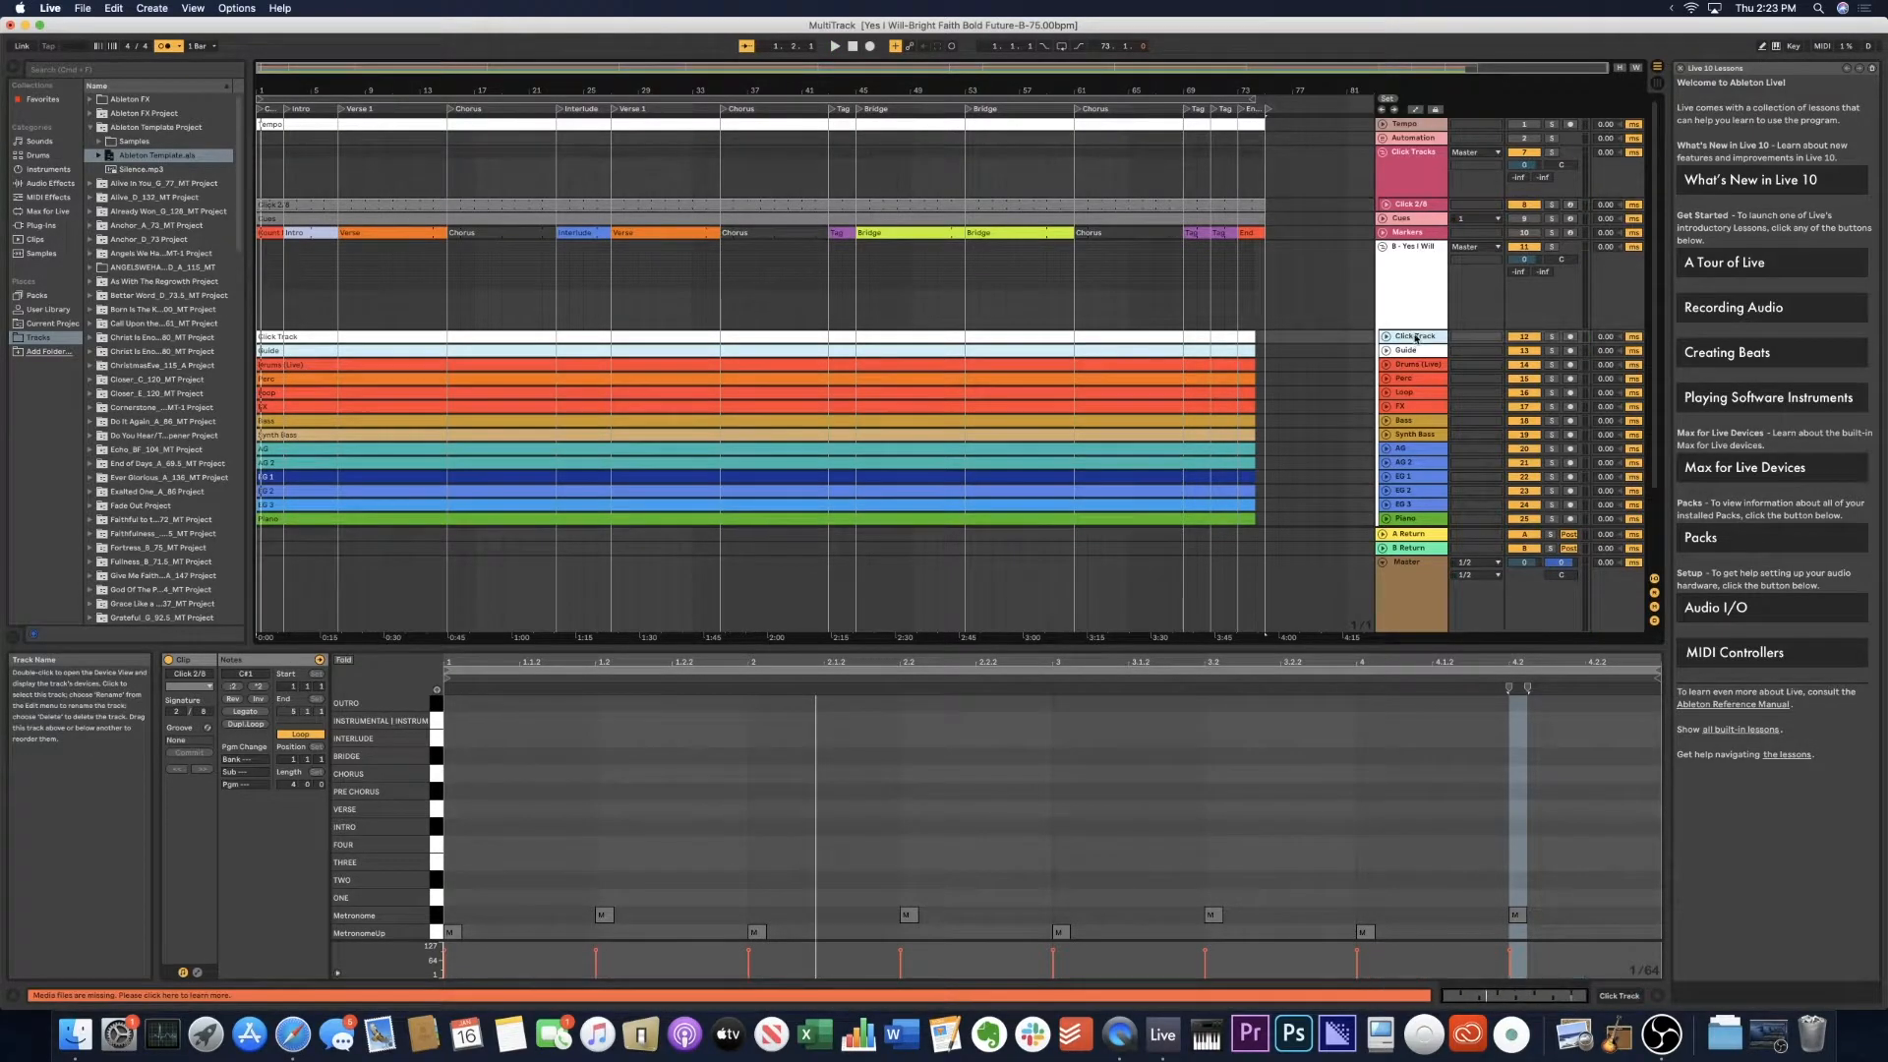
{"action": "key", "text": "Delete"}
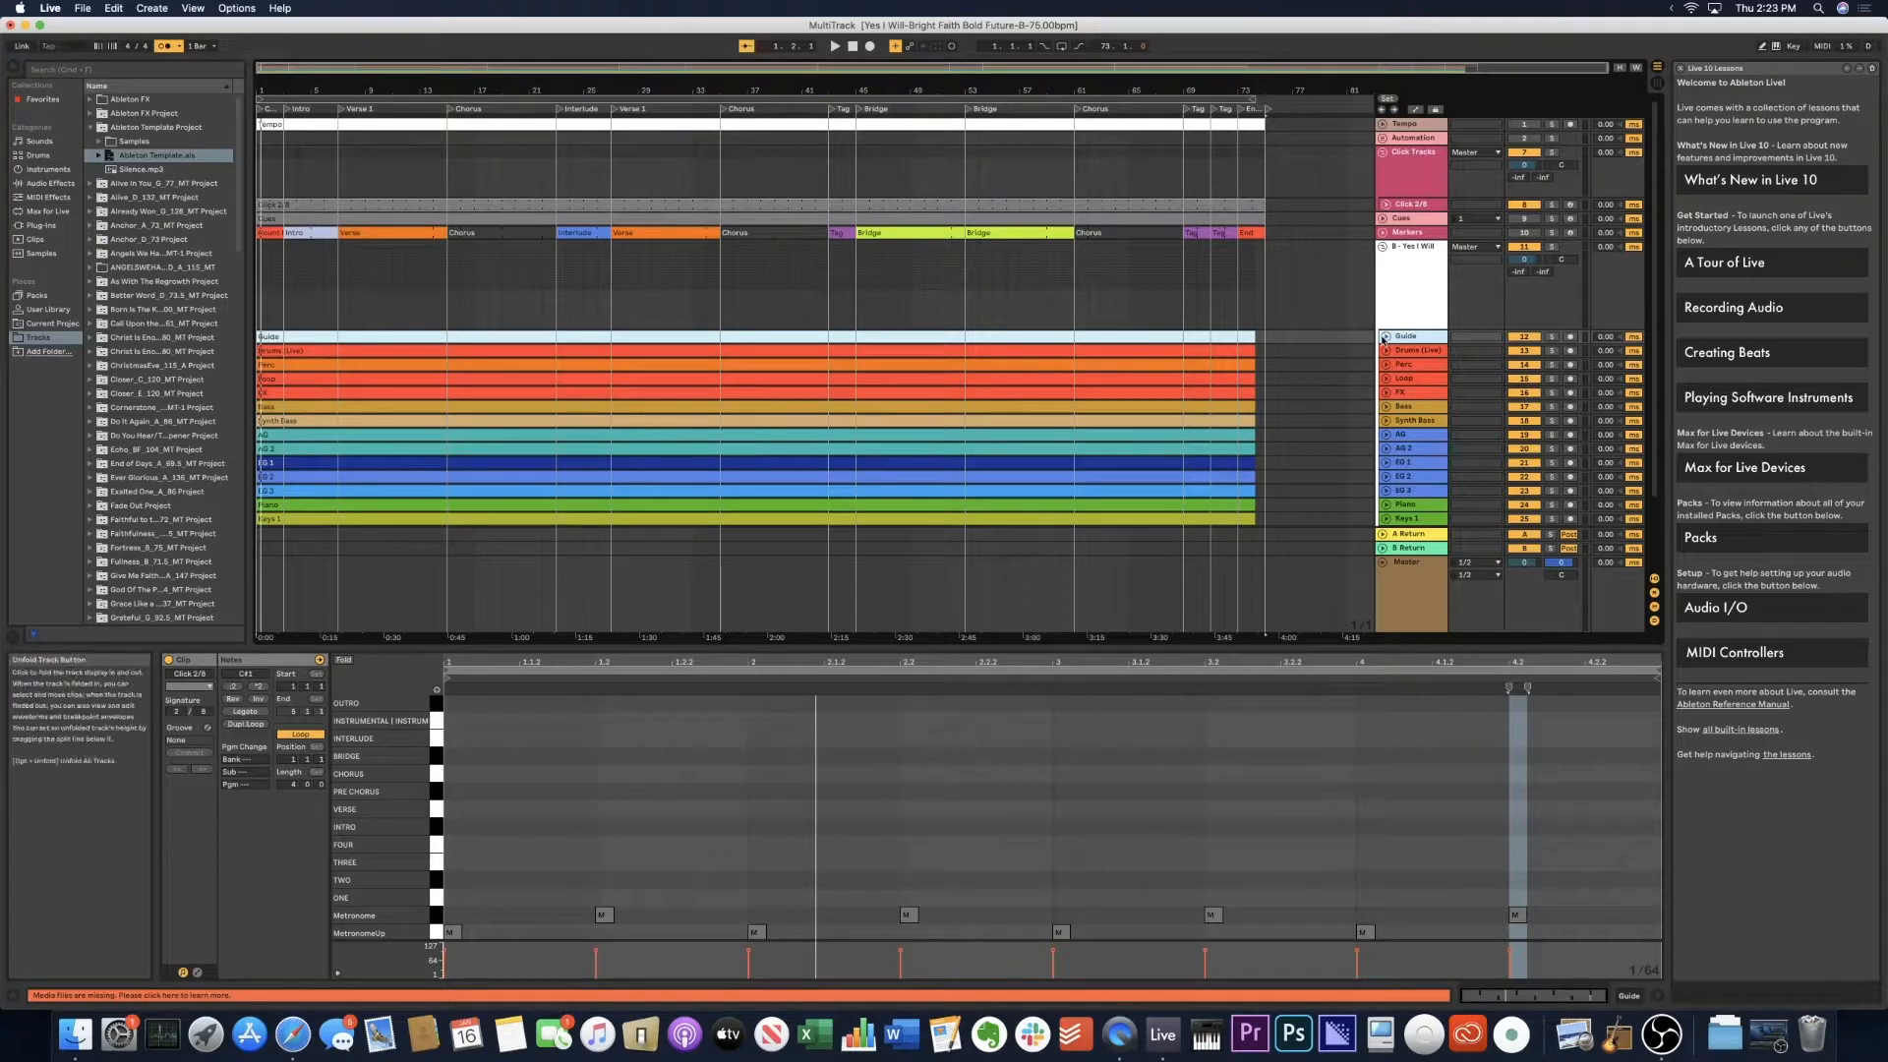
{"action": "left_click", "coordinate": [1387, 337]}
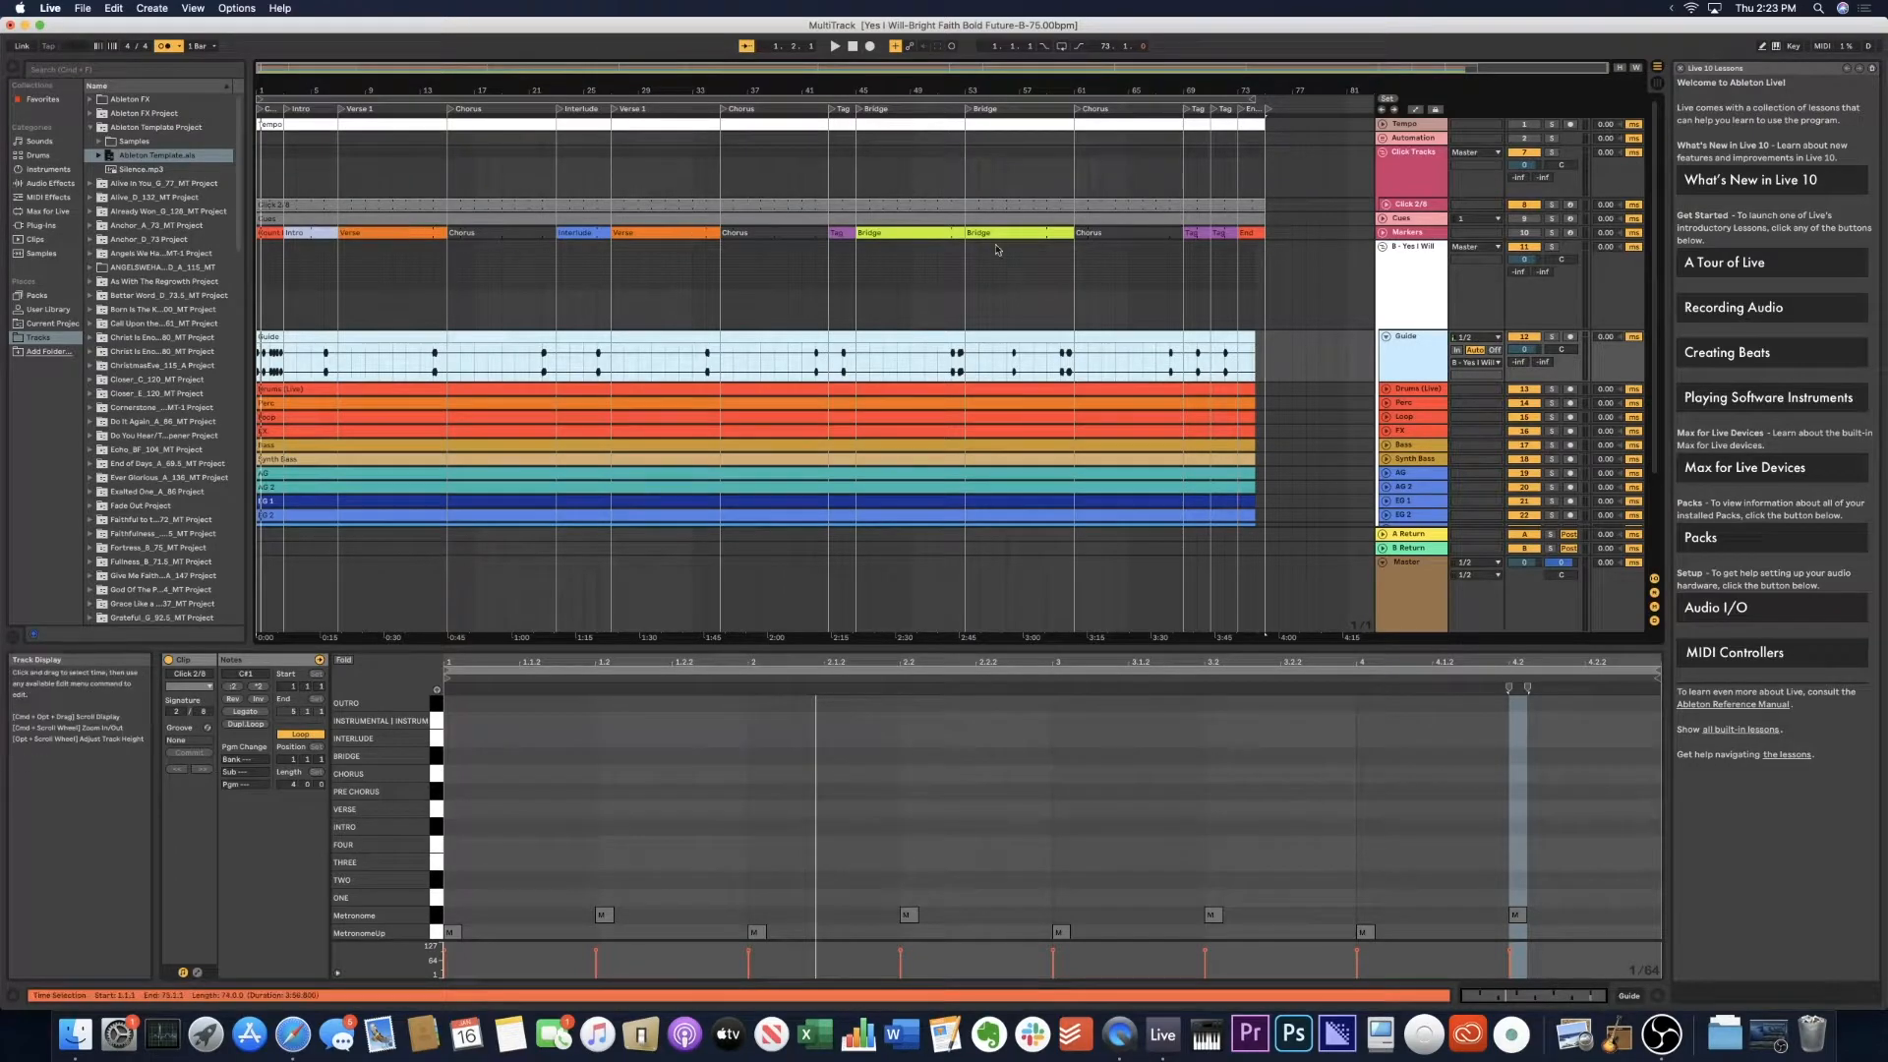
Open the Cues clip and unfold the Cues track to compare its cue notes with the Guide track's waveform.
{"action": "left_click_drag", "start_coordinate": [280, 69], "coordinate": [295, 177]}
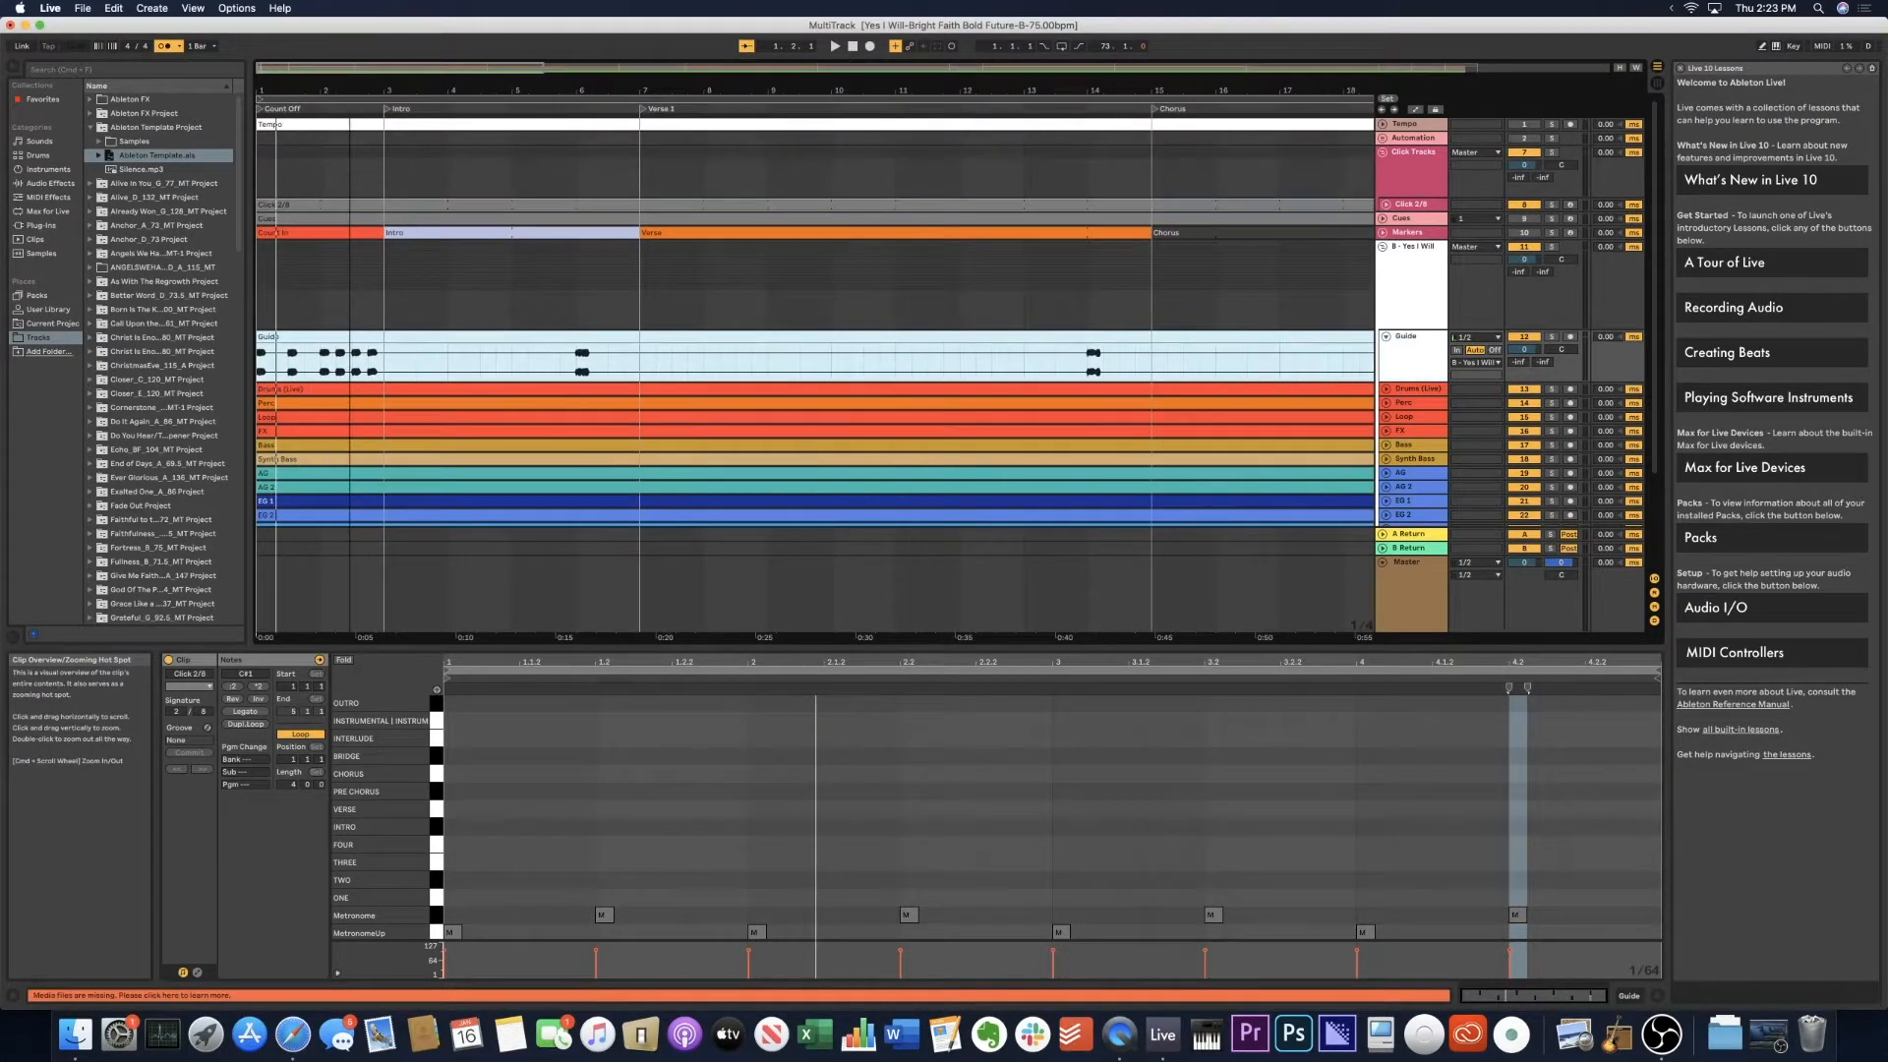
{"action": "left_click", "coordinate": [697, 234]}
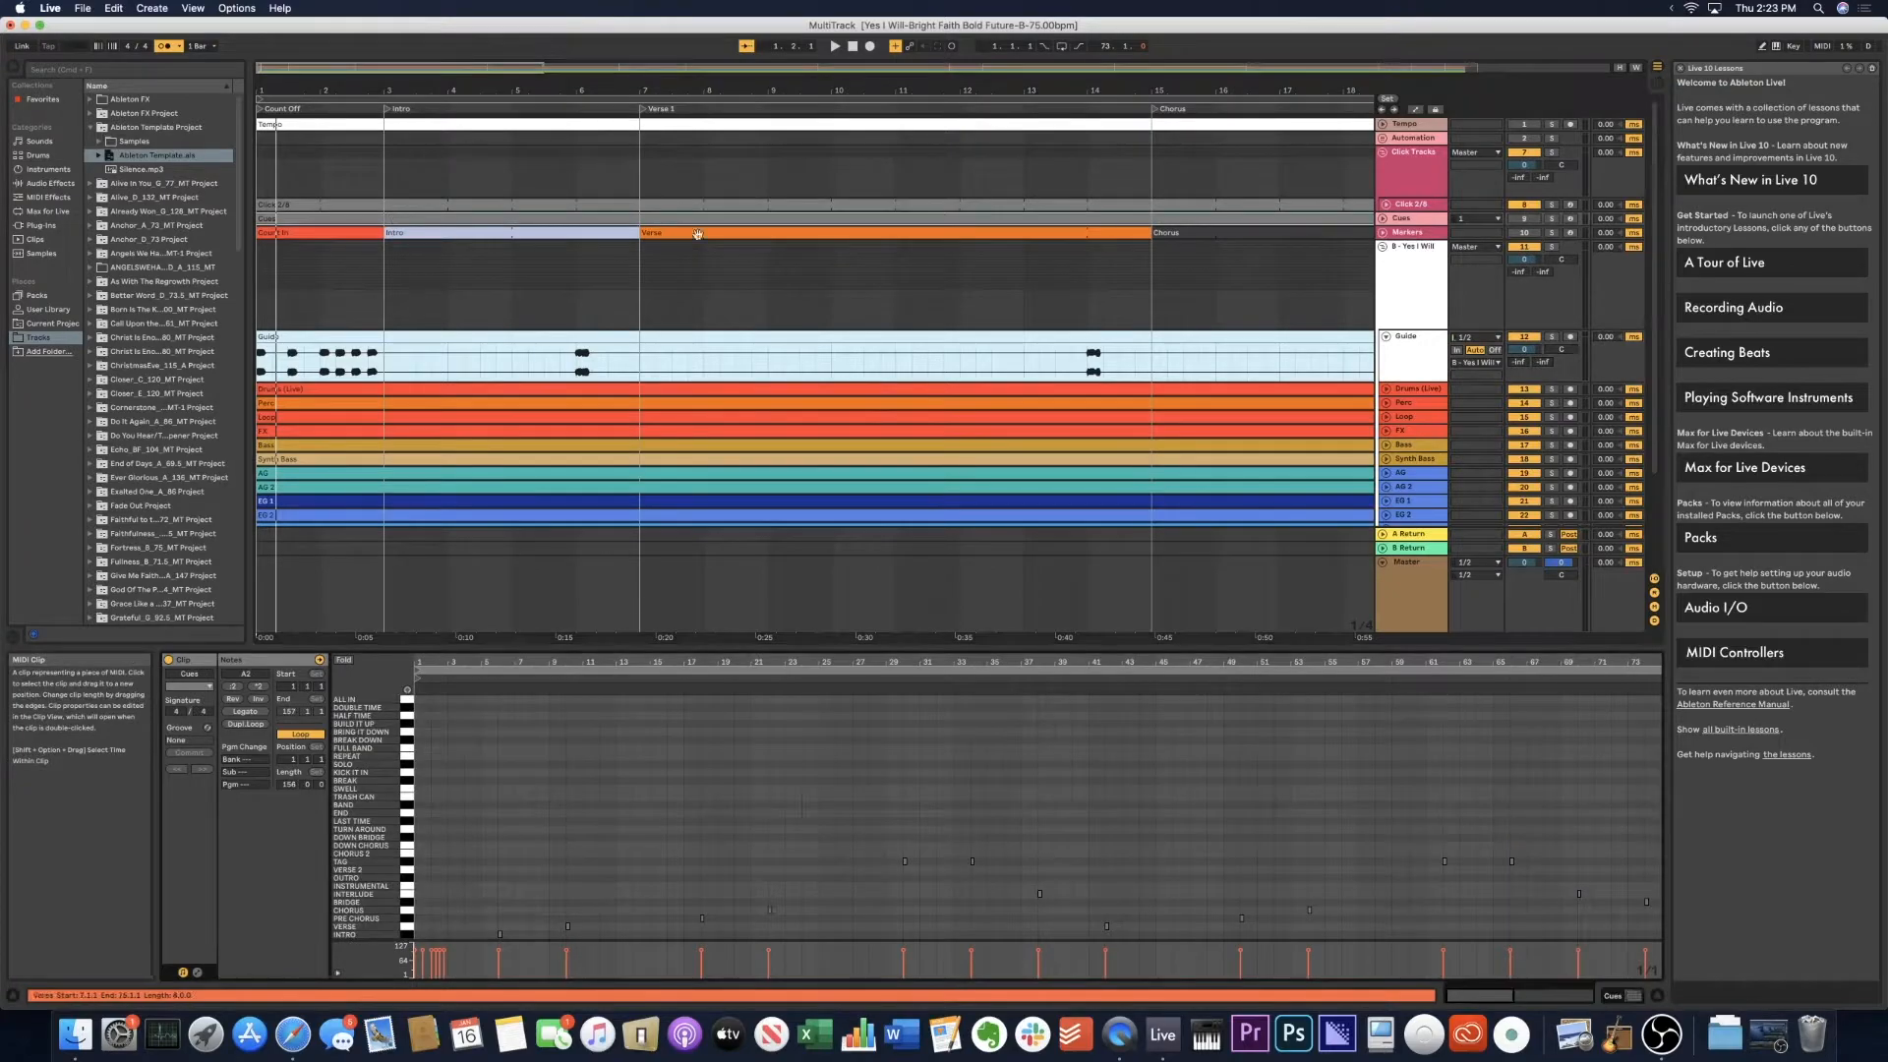
{"action": "left_click", "coordinate": [1383, 218]}
{"action": "scroll", "coordinate": [1023, 345], "scroll_direction": "down", "scroll_amount": 5}
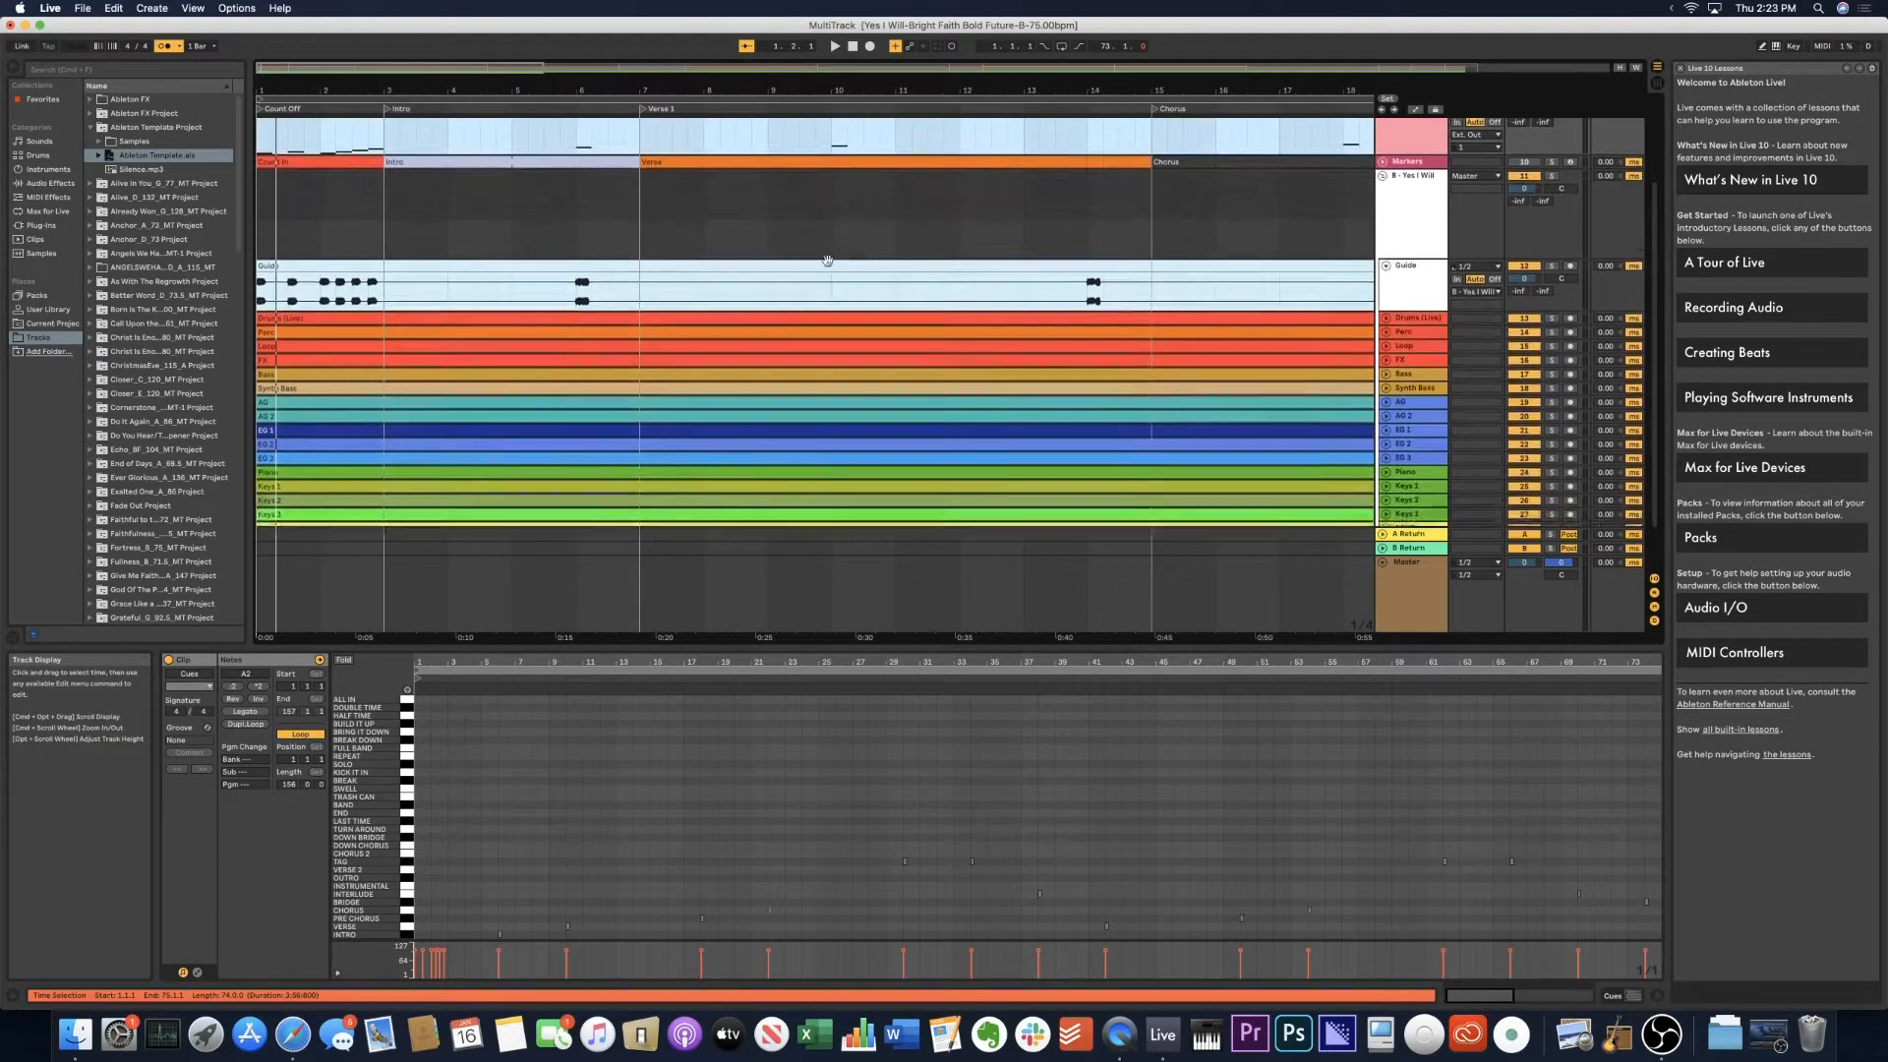
{"action": "scroll", "coordinate": [676, 706], "scroll_direction": "down", "scroll_amount": 2}
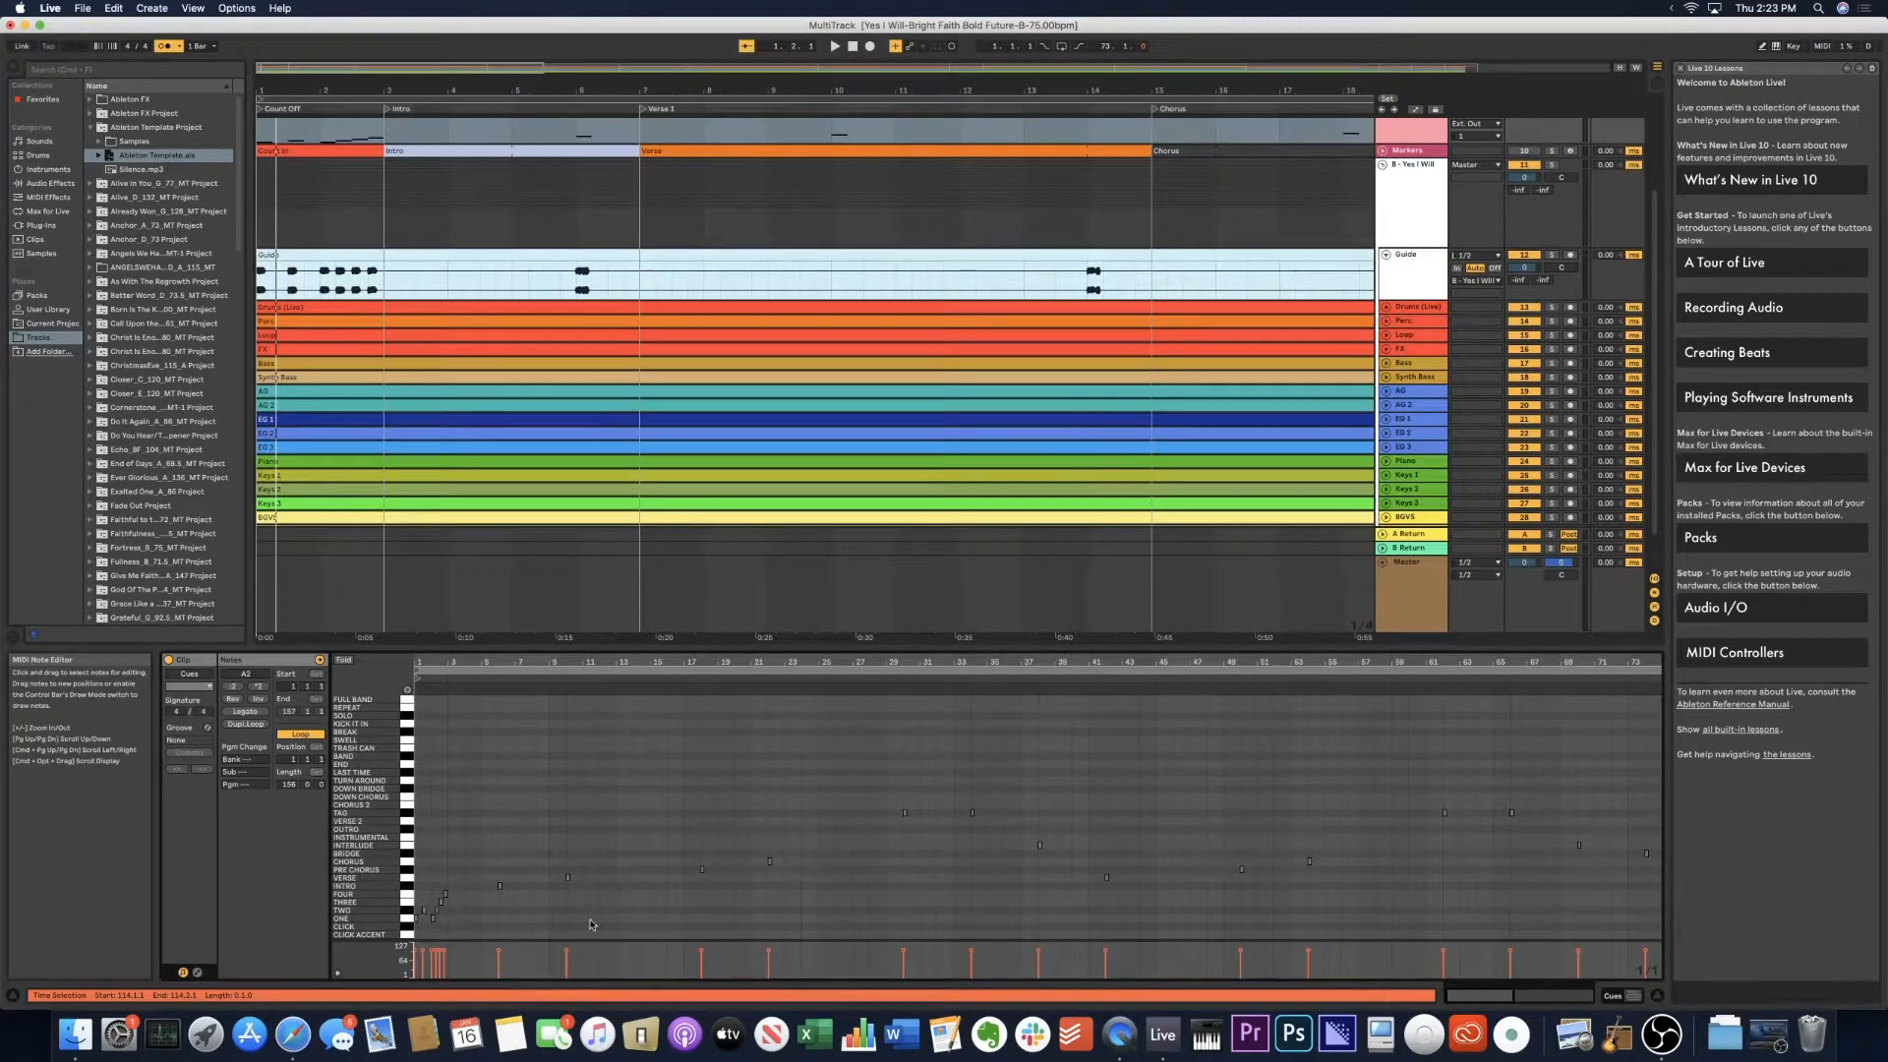
{"action": "scroll", "coordinate": [433, 374], "scroll_direction": "up", "scroll_amount": 3}
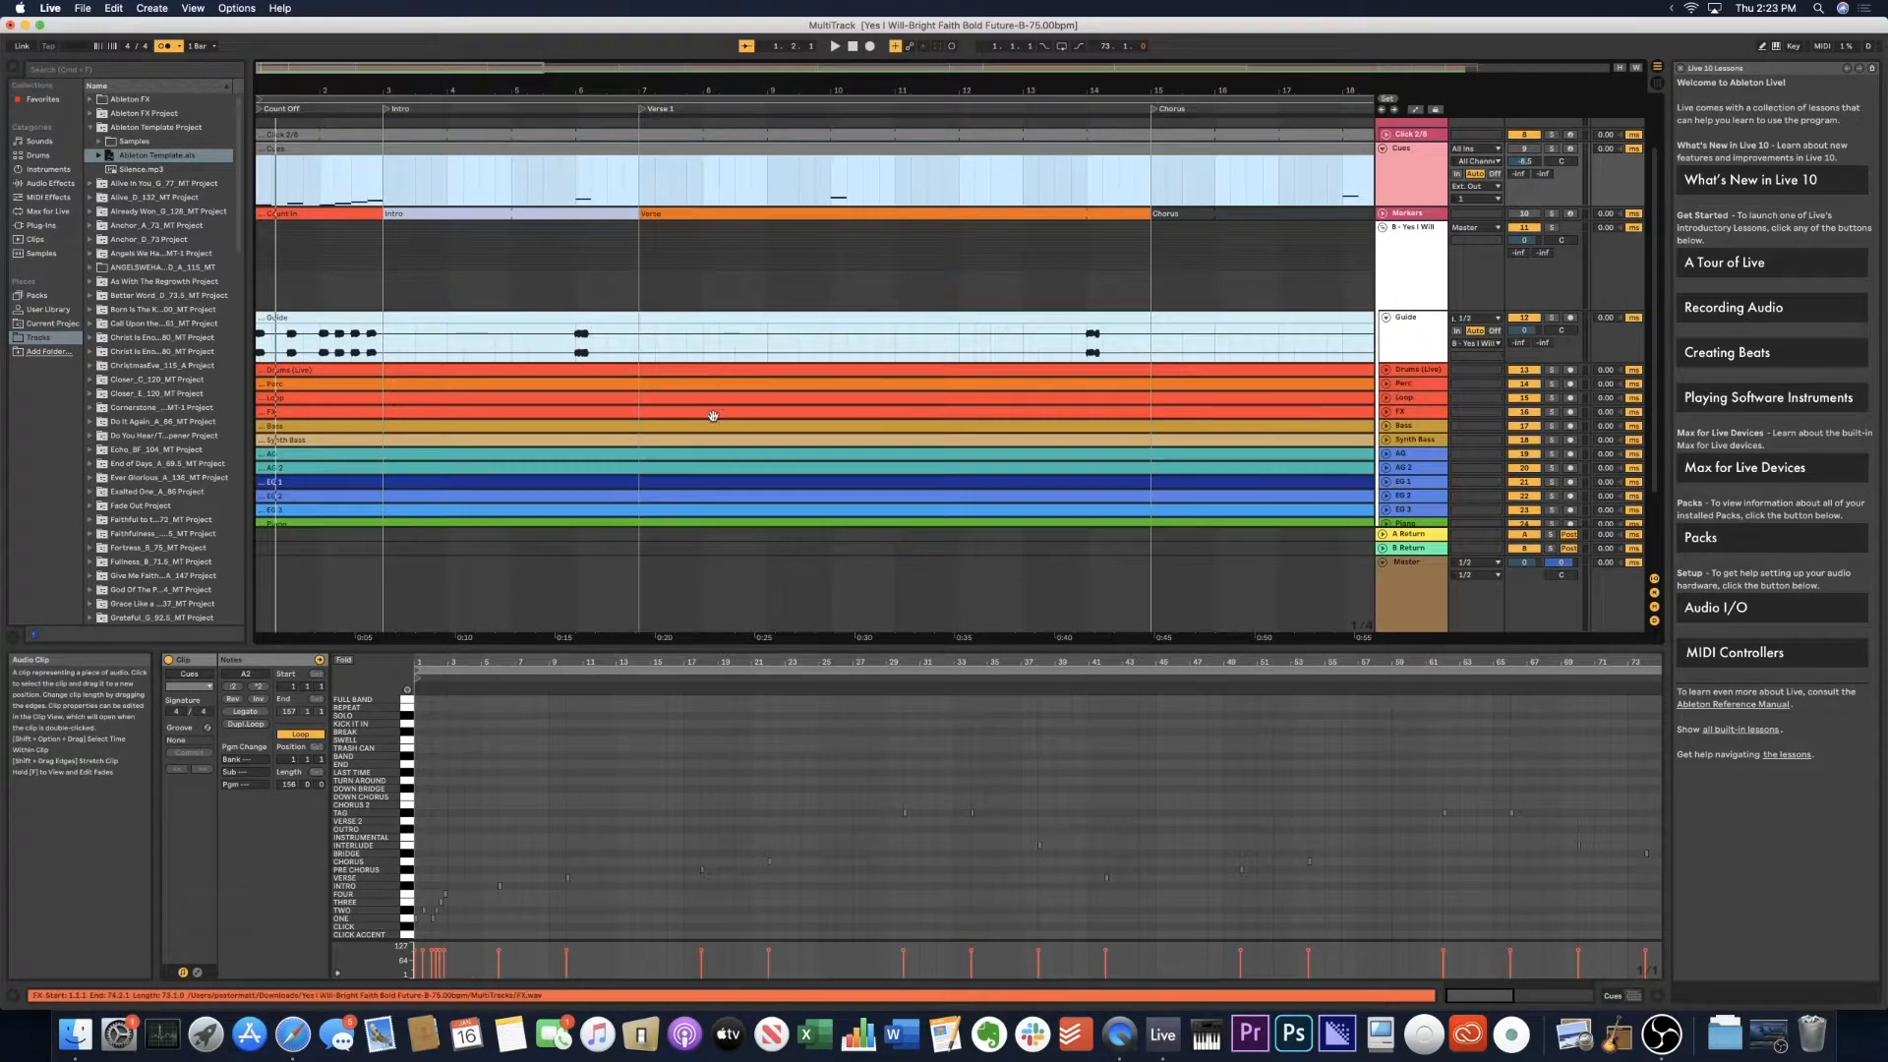
{"action": "scroll", "coordinate": [290, 206], "scroll_direction": "up", "scroll_amount": 3}
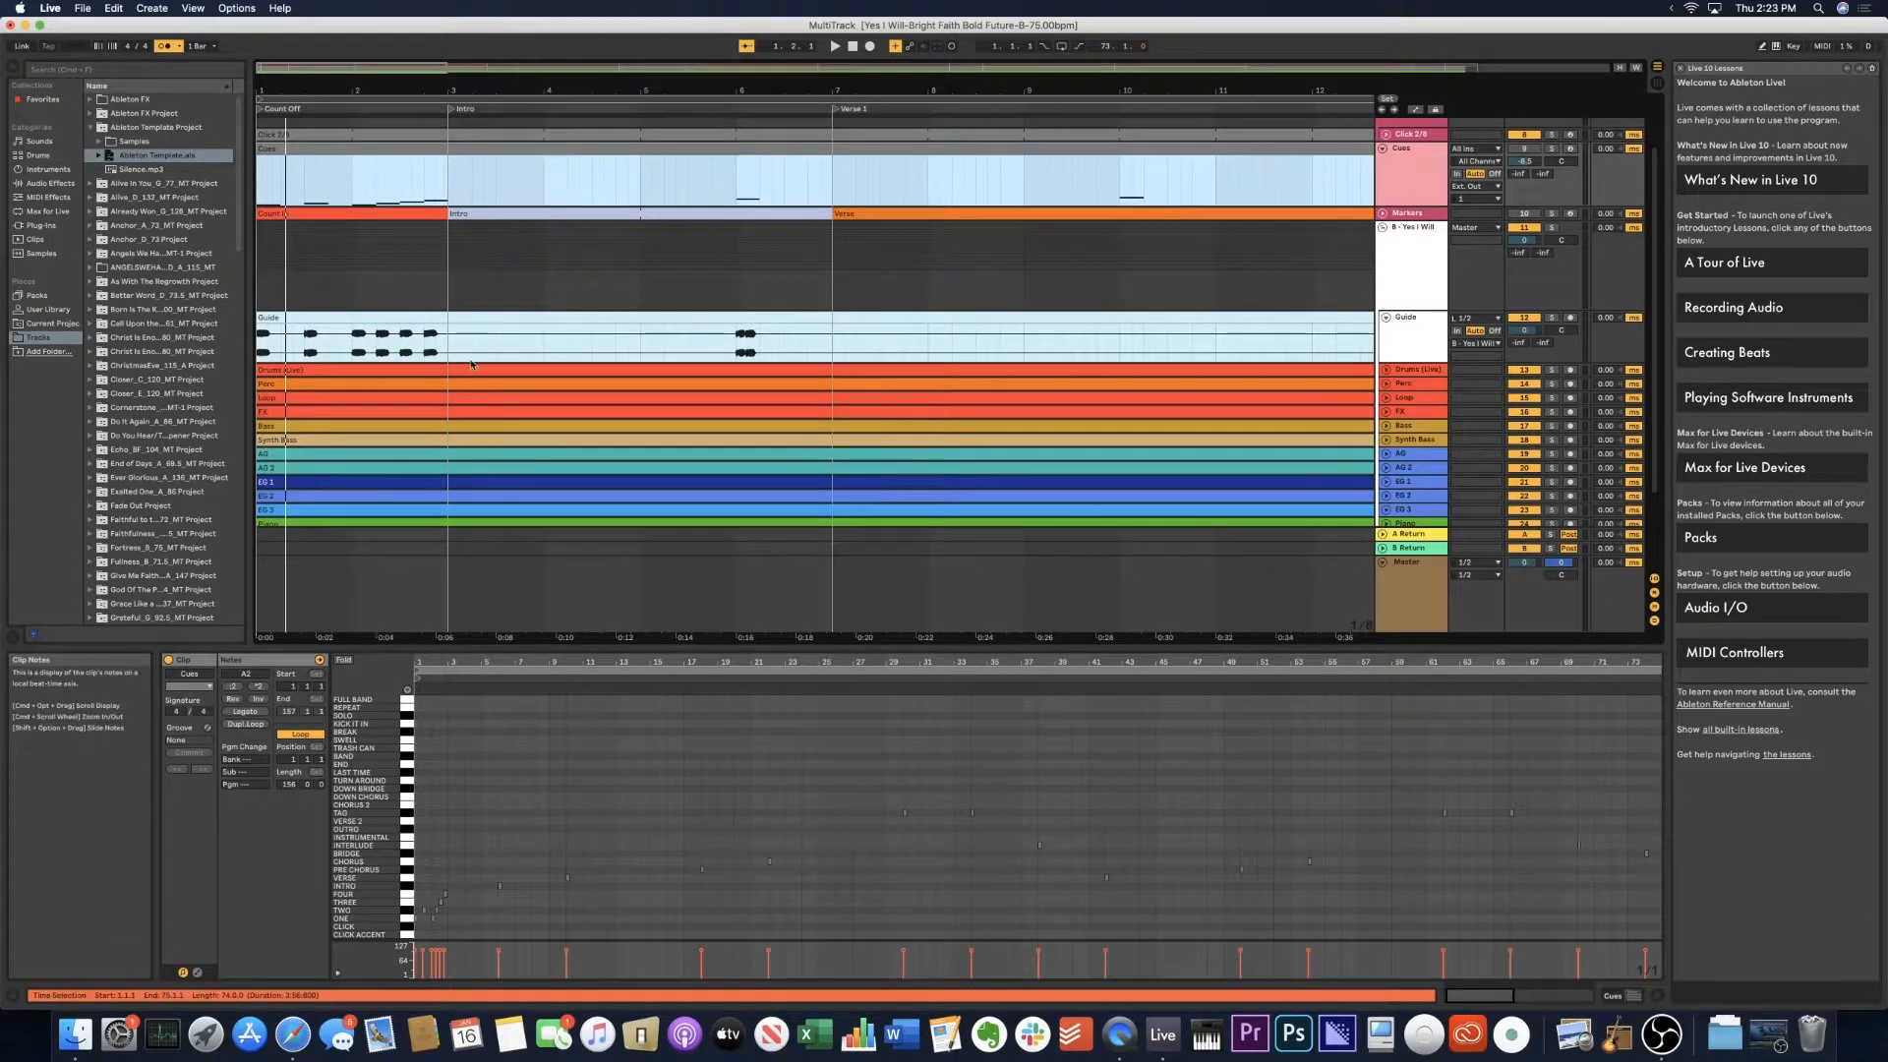
Lower the Guide track's volume and play the count-off to compare the guide with the cues.
{"action": "left_click_drag", "start_coordinate": [1524, 331], "coordinate": [1524, 336]}
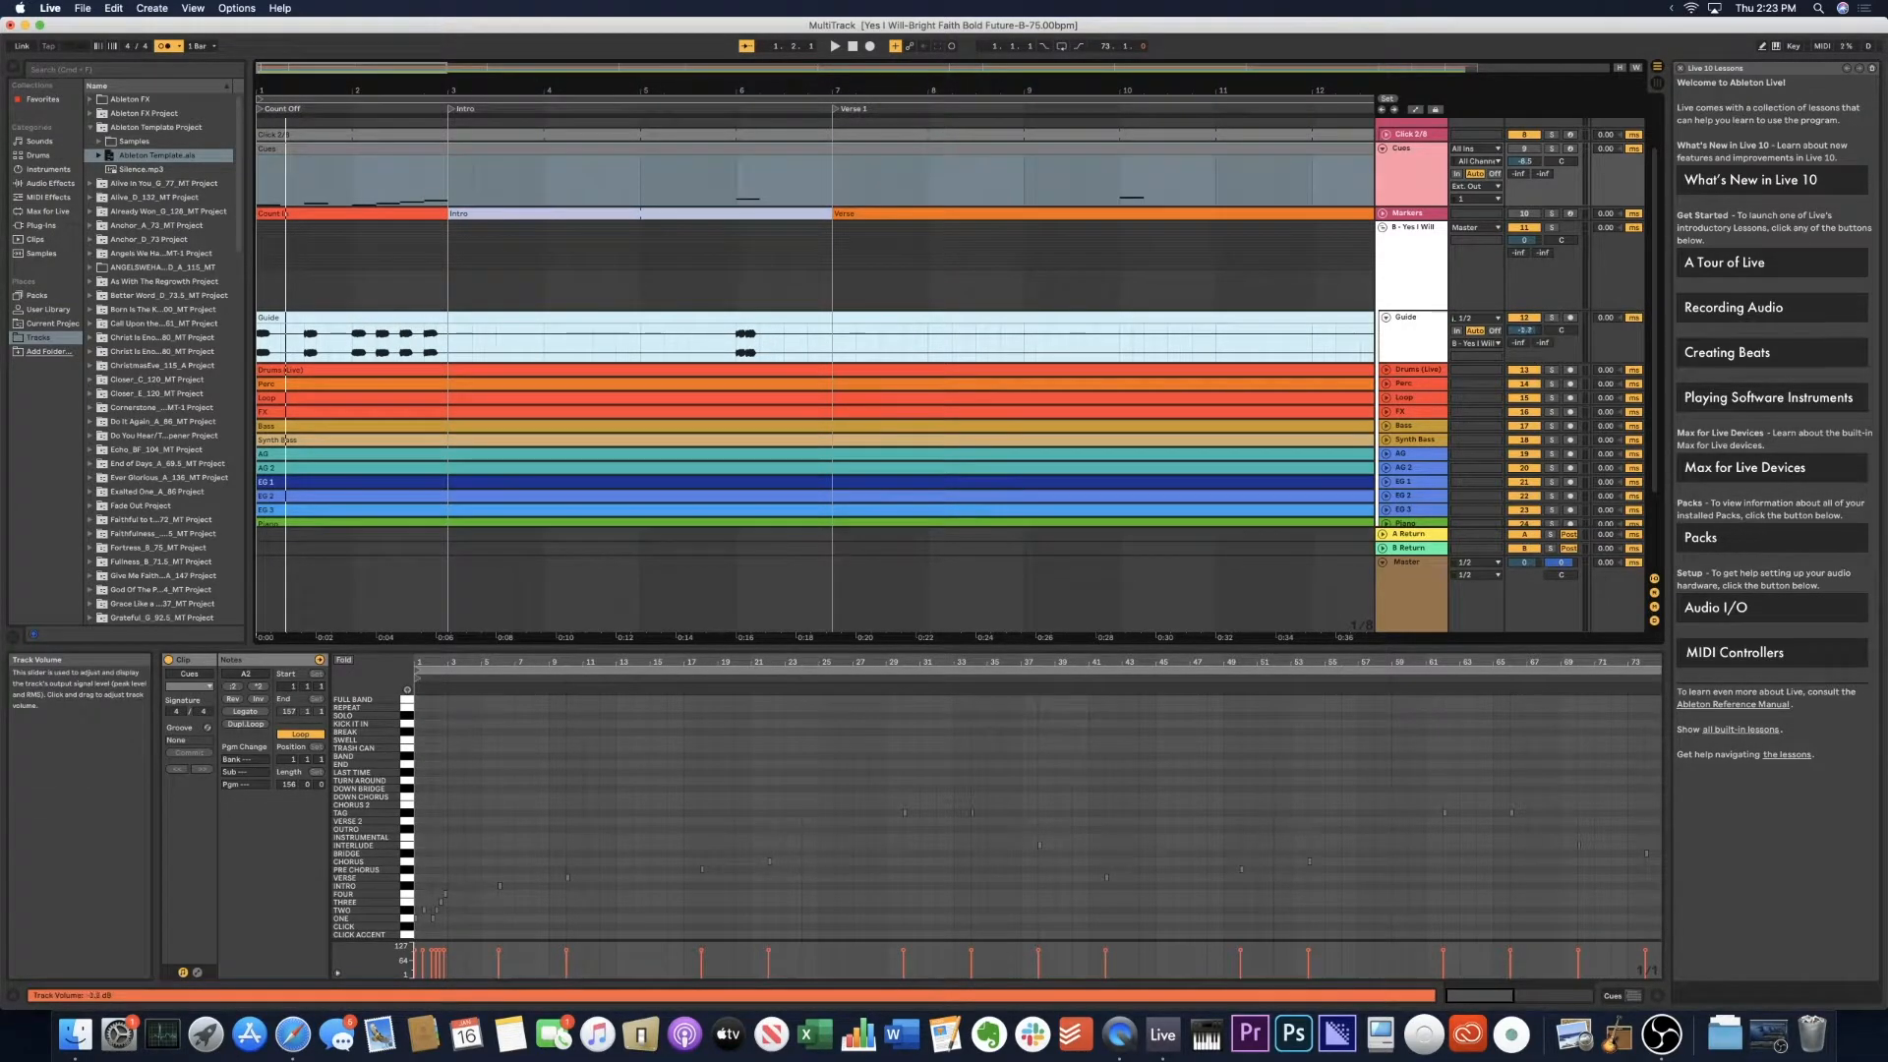
{"action": "left_click", "coordinate": [1386, 318]}
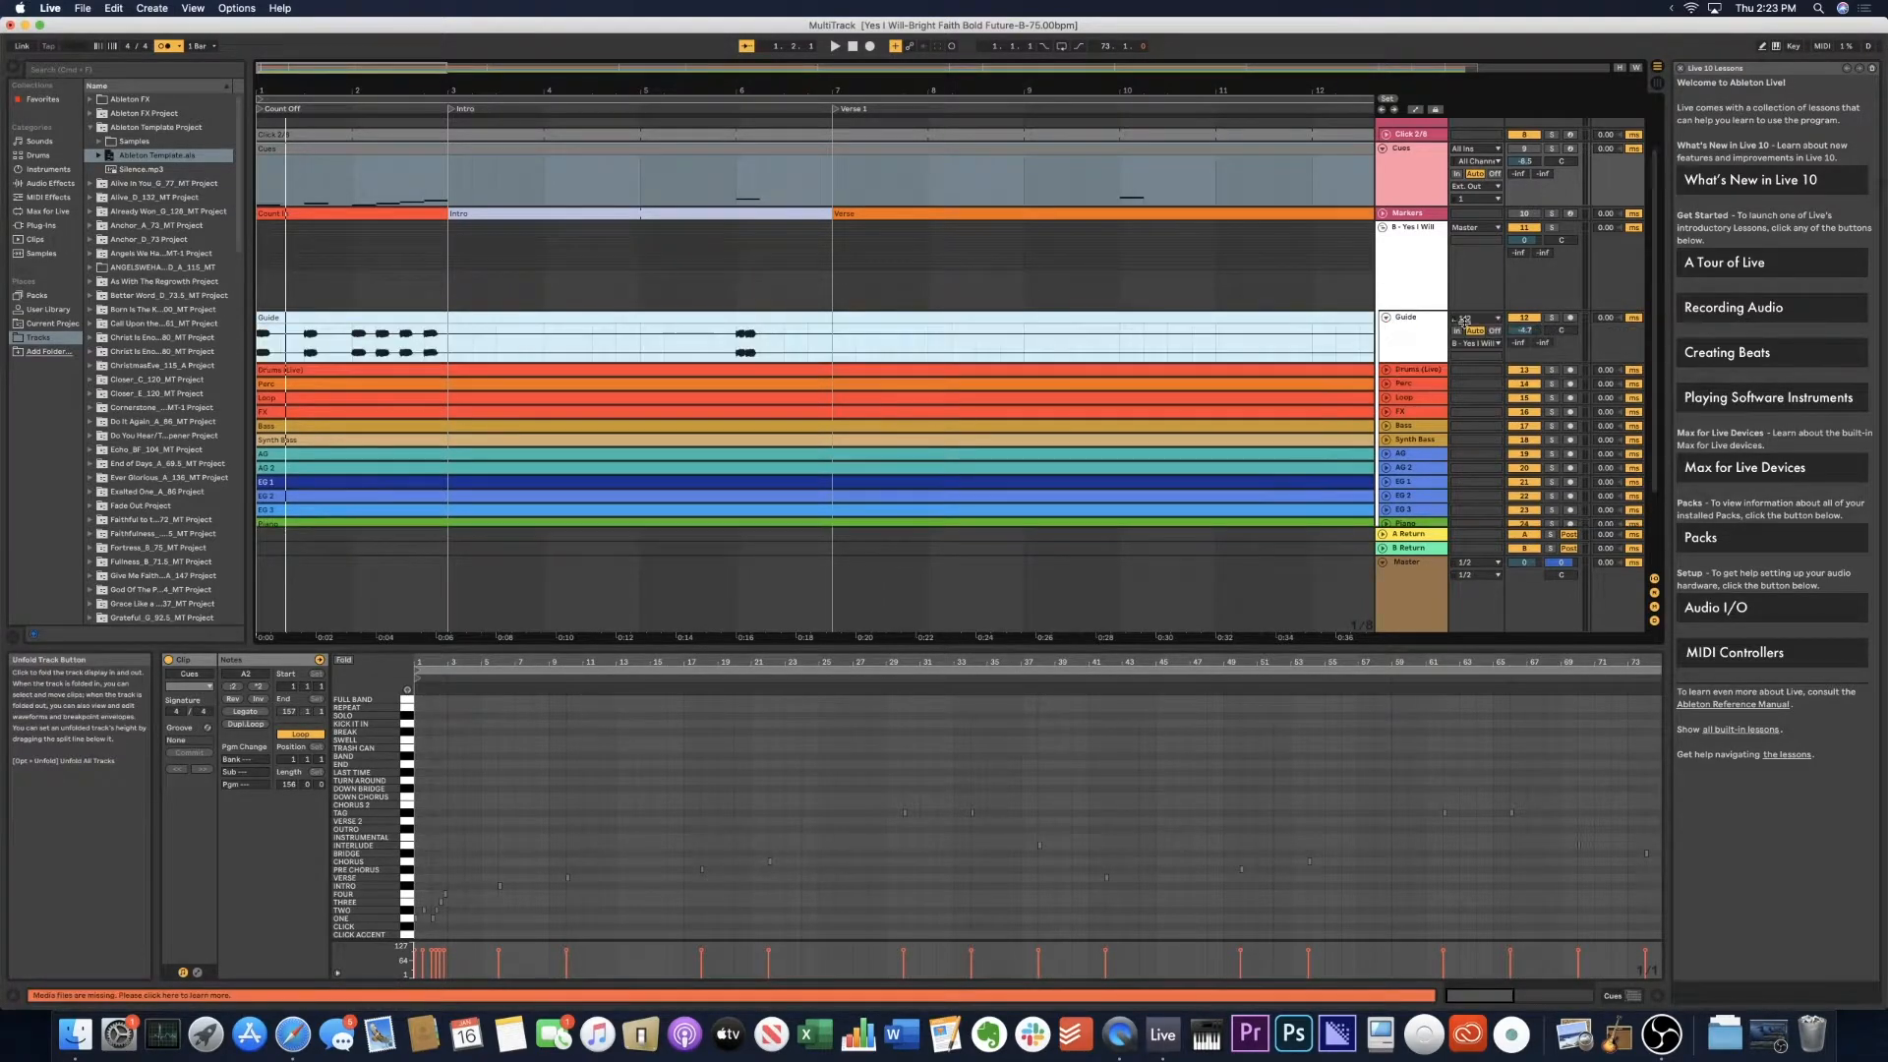
{"action": "left_click", "coordinate": [1387, 317]}
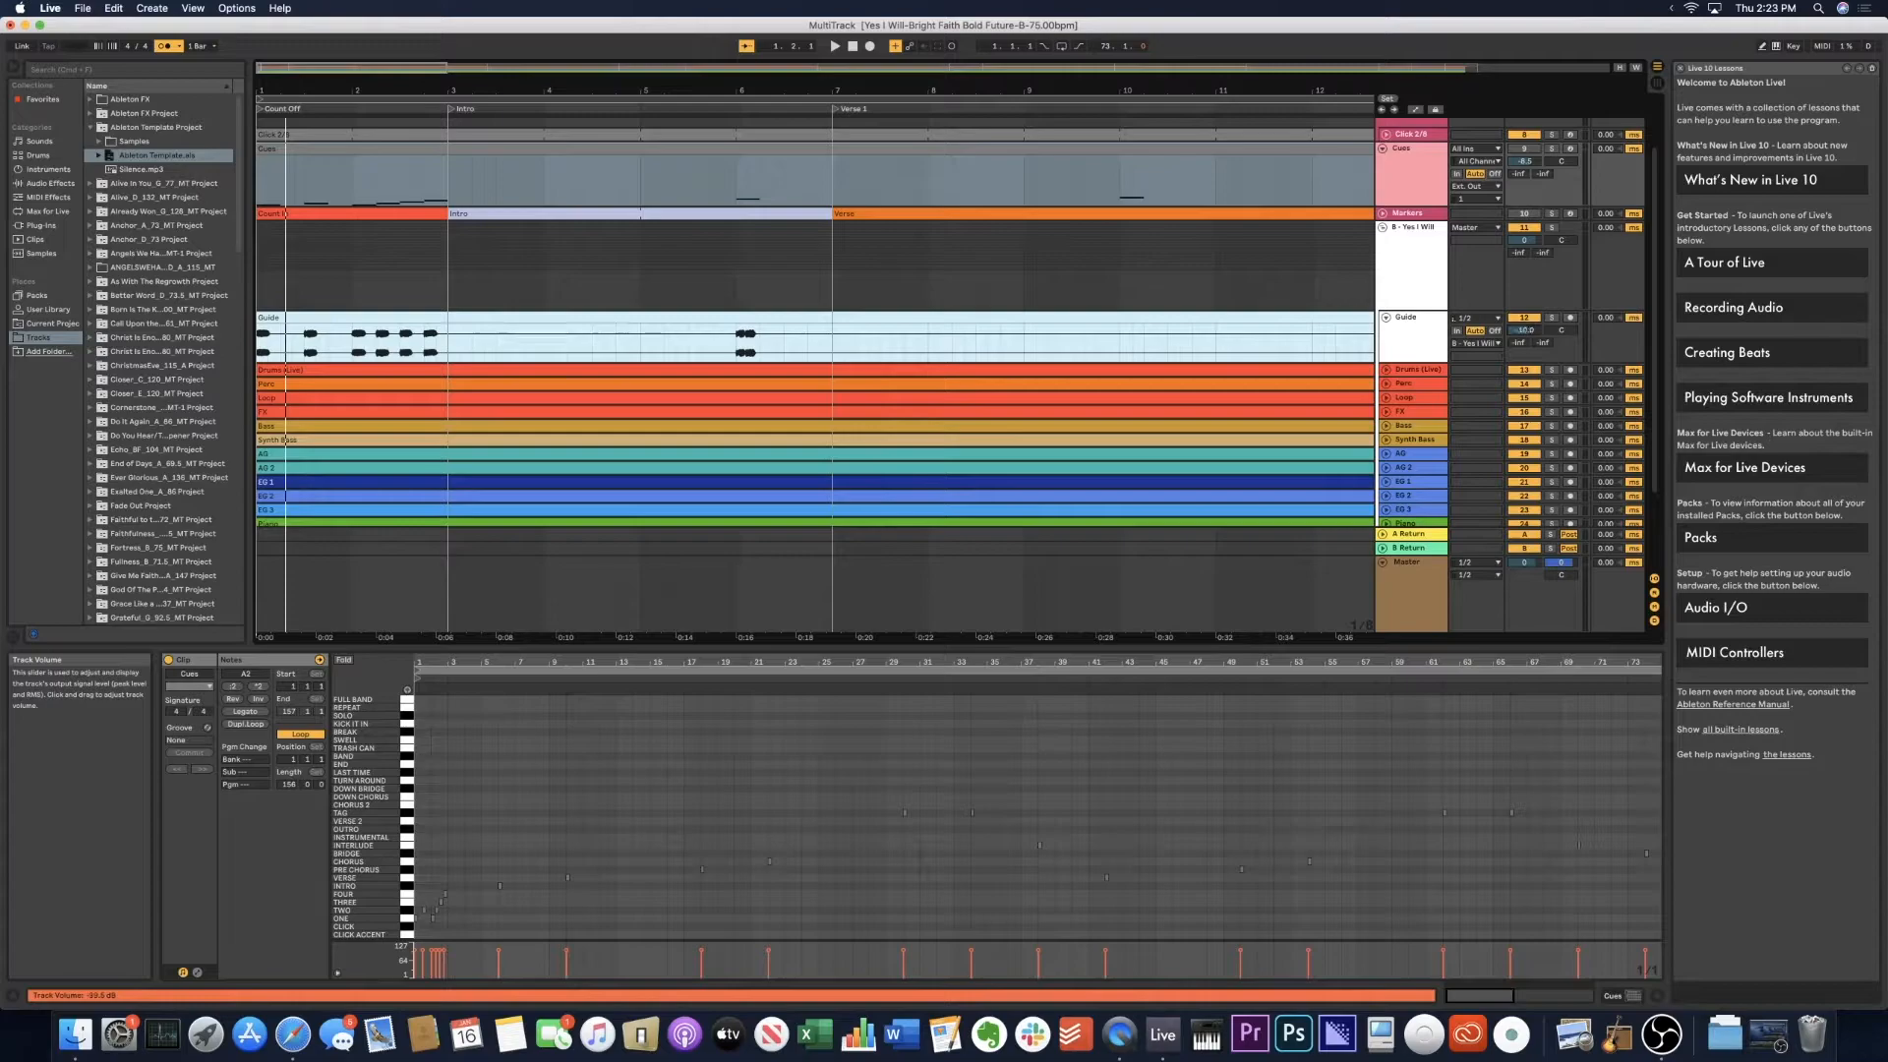
{"action": "key", "text": "space"}
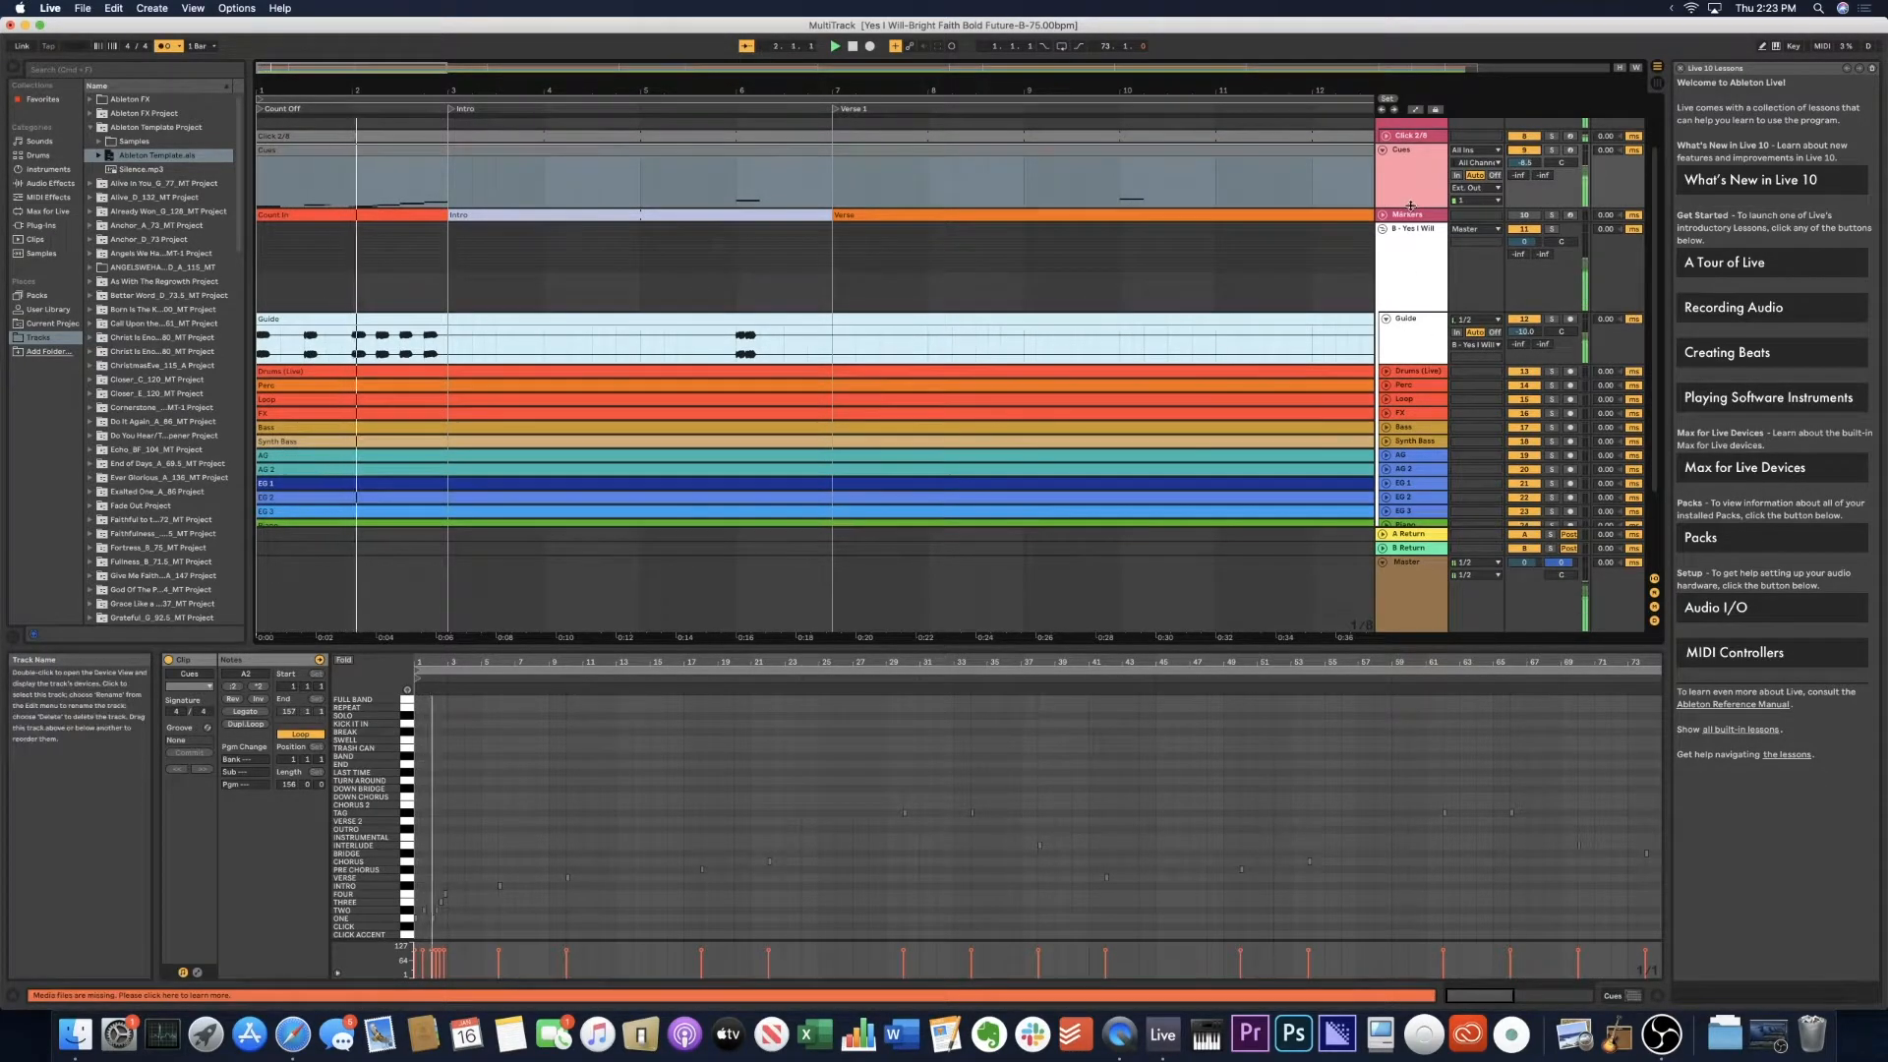
{"action": "scroll", "coordinate": [1515, 148], "scroll_direction": "up", "scroll_amount": 2}
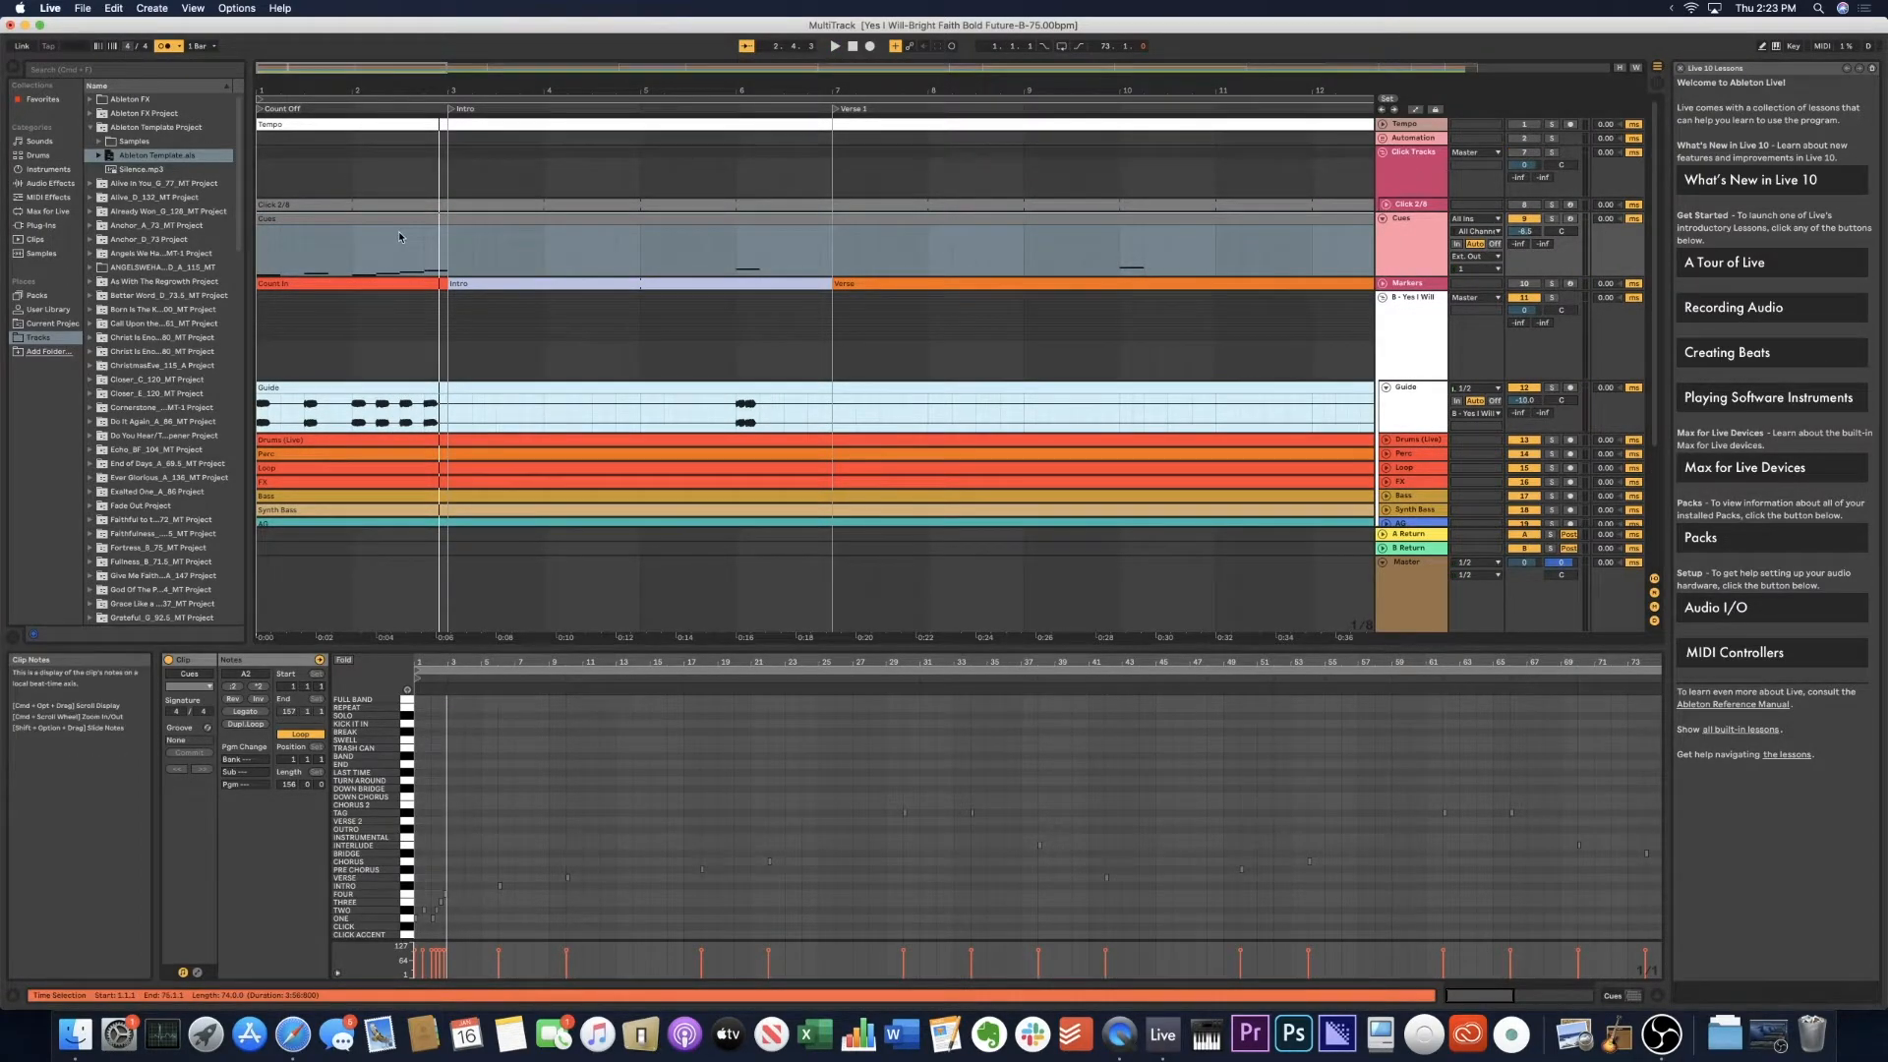
Set the song's time signature to 2/8 and play the count-off from the start with the metronome.
{"action": "type", "text": "2"}
{"action": "key", "text": "Tab"}
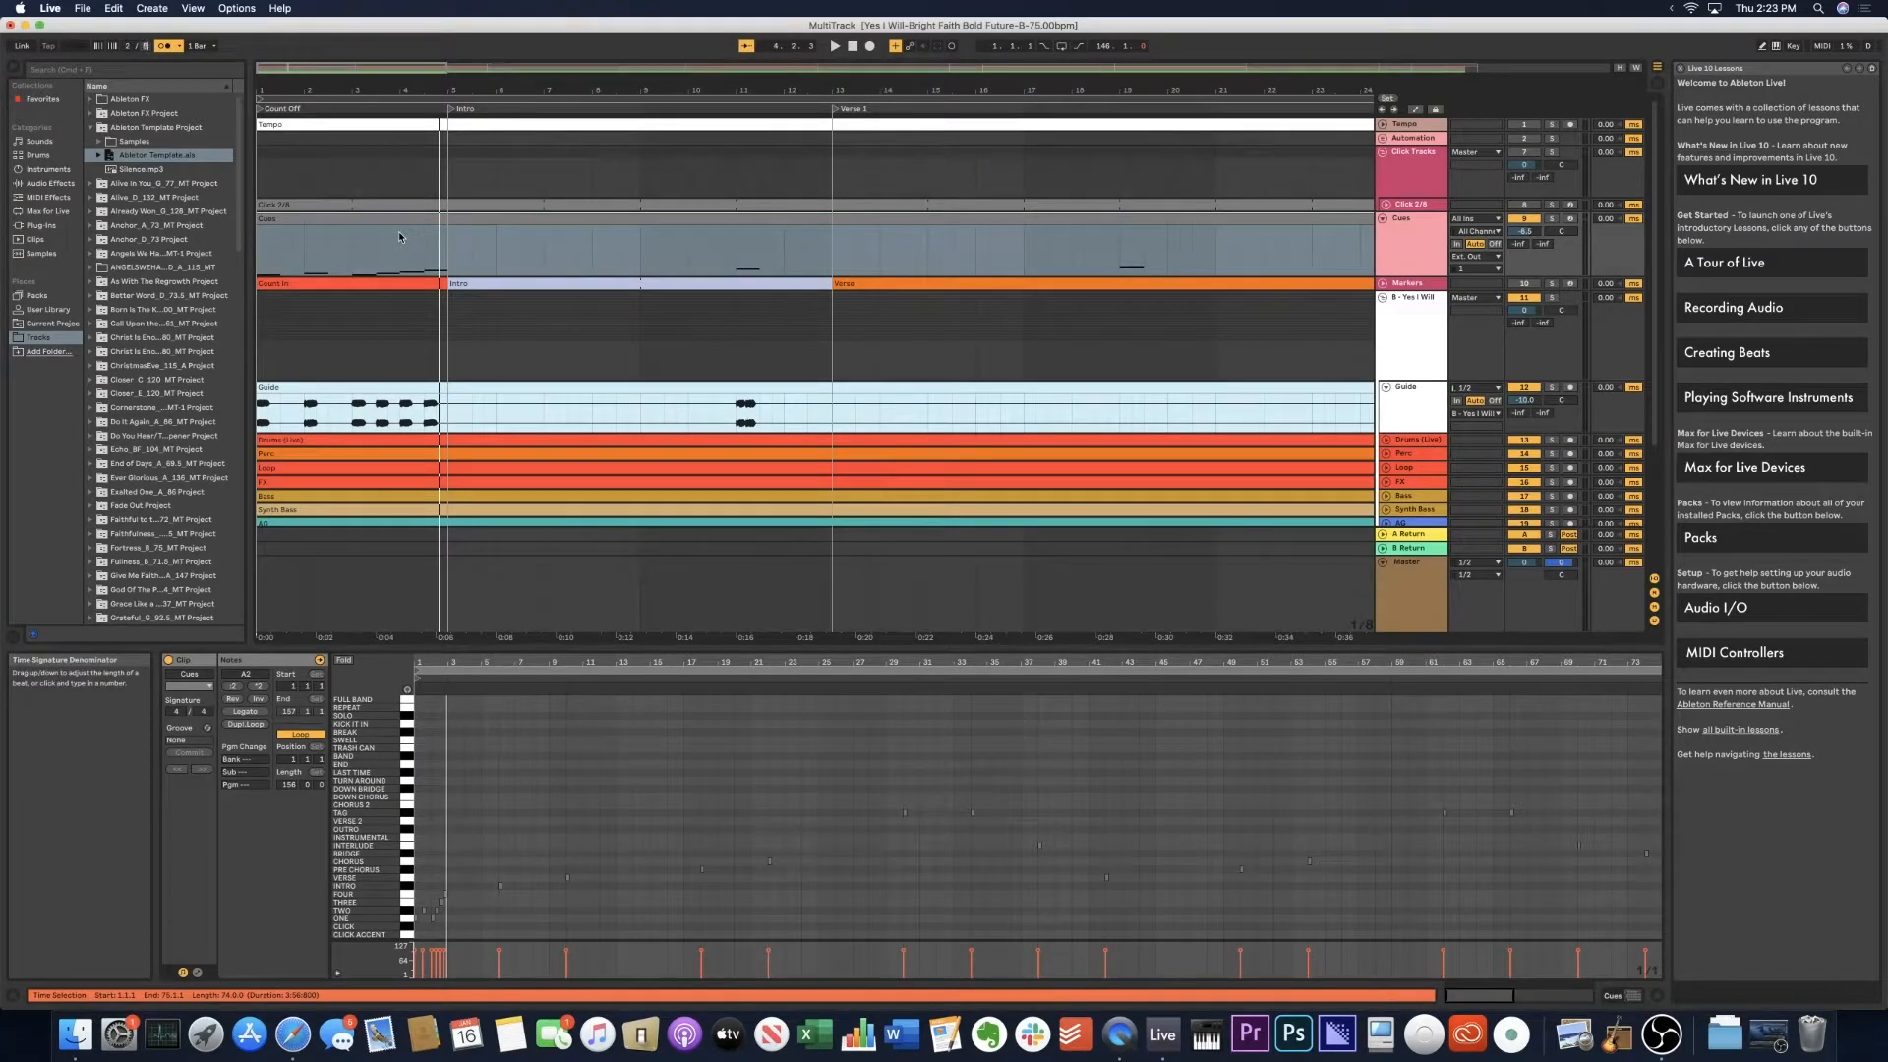
{"action": "left_click", "coordinate": [261, 110]}
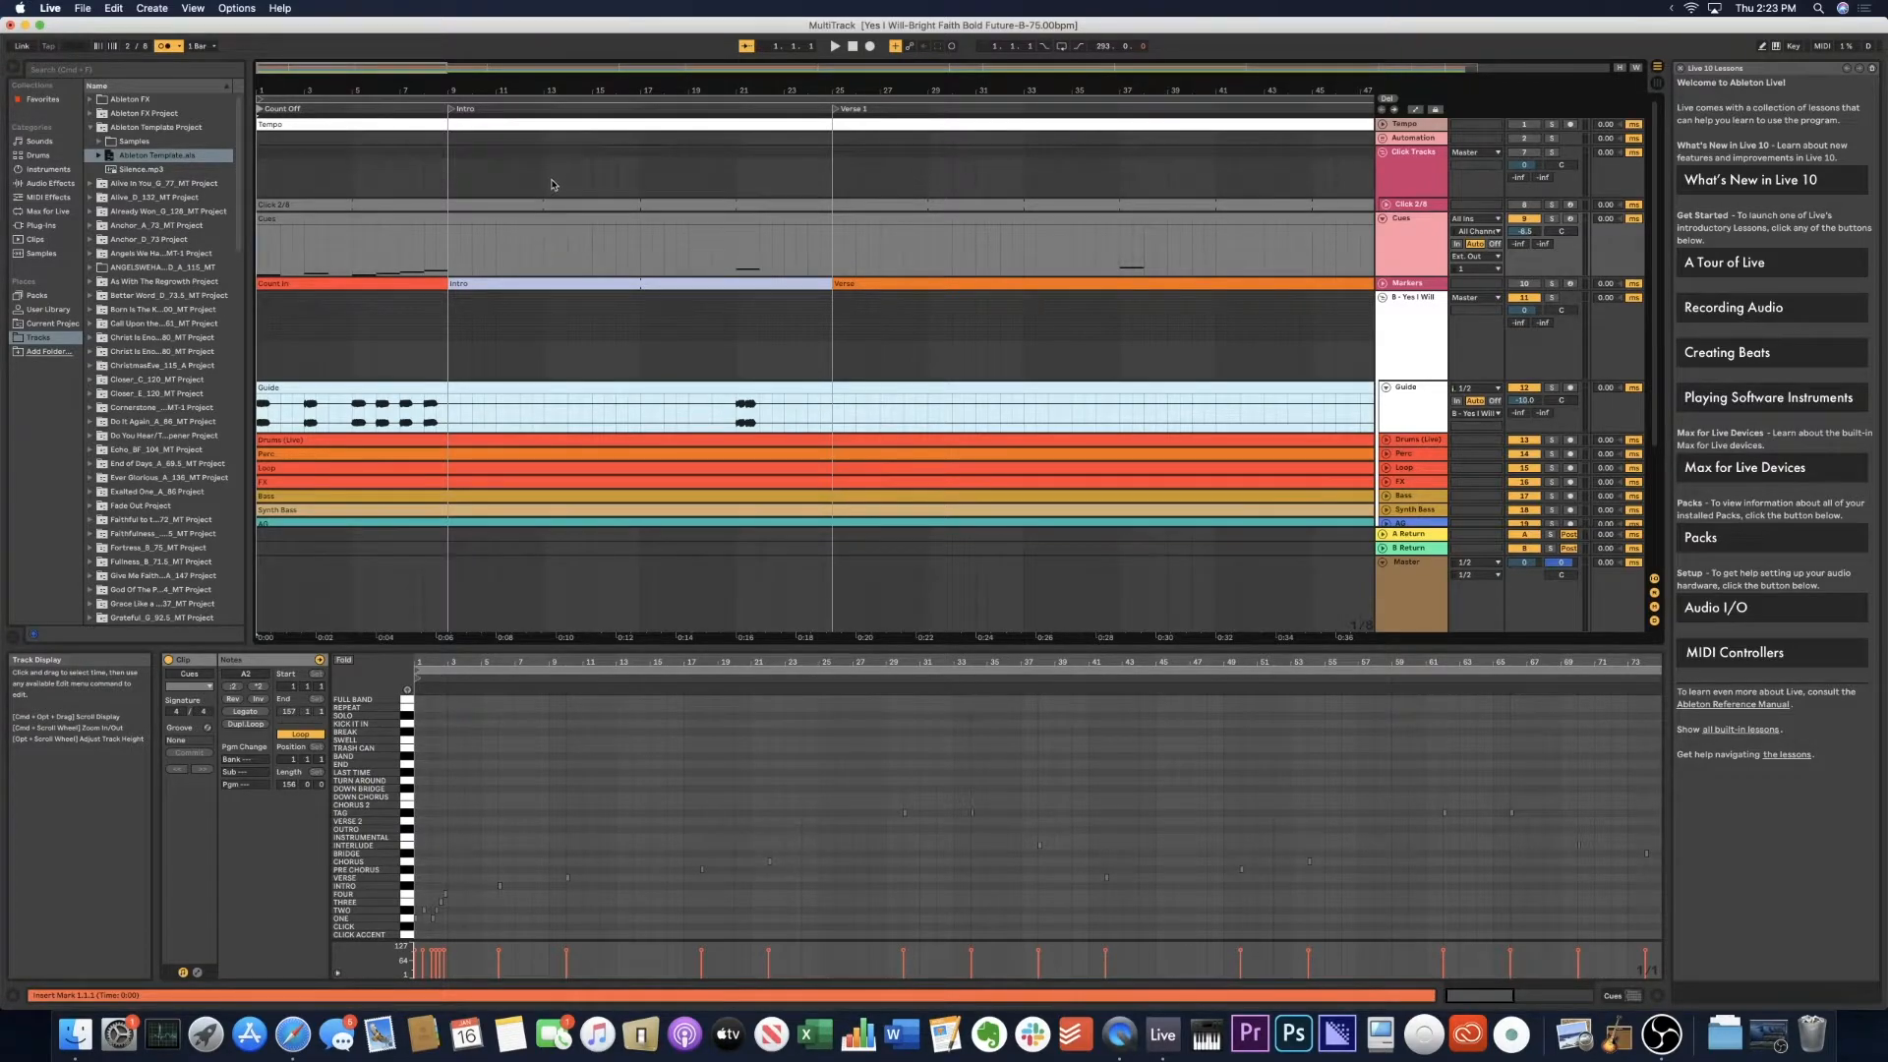
{"action": "key", "text": "space"}
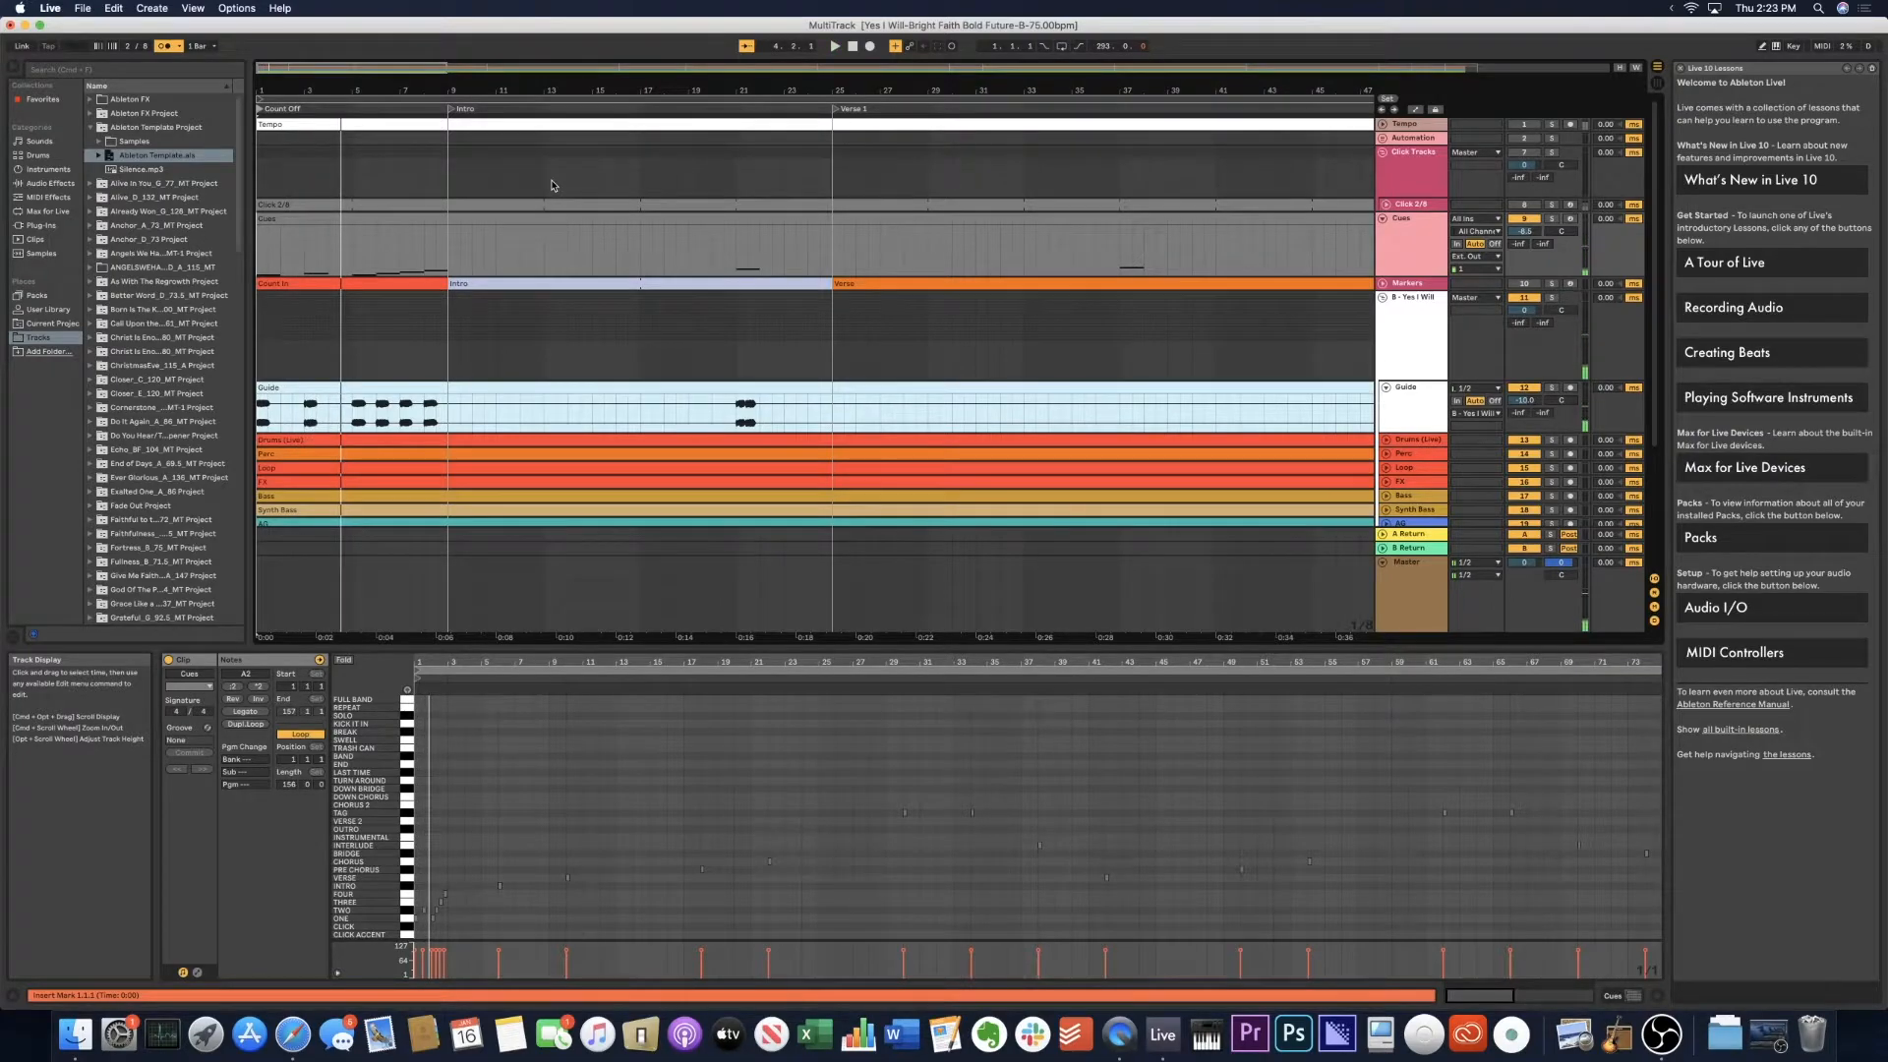
{"action": "key", "text": "XF86AudioRaiseVolume"}
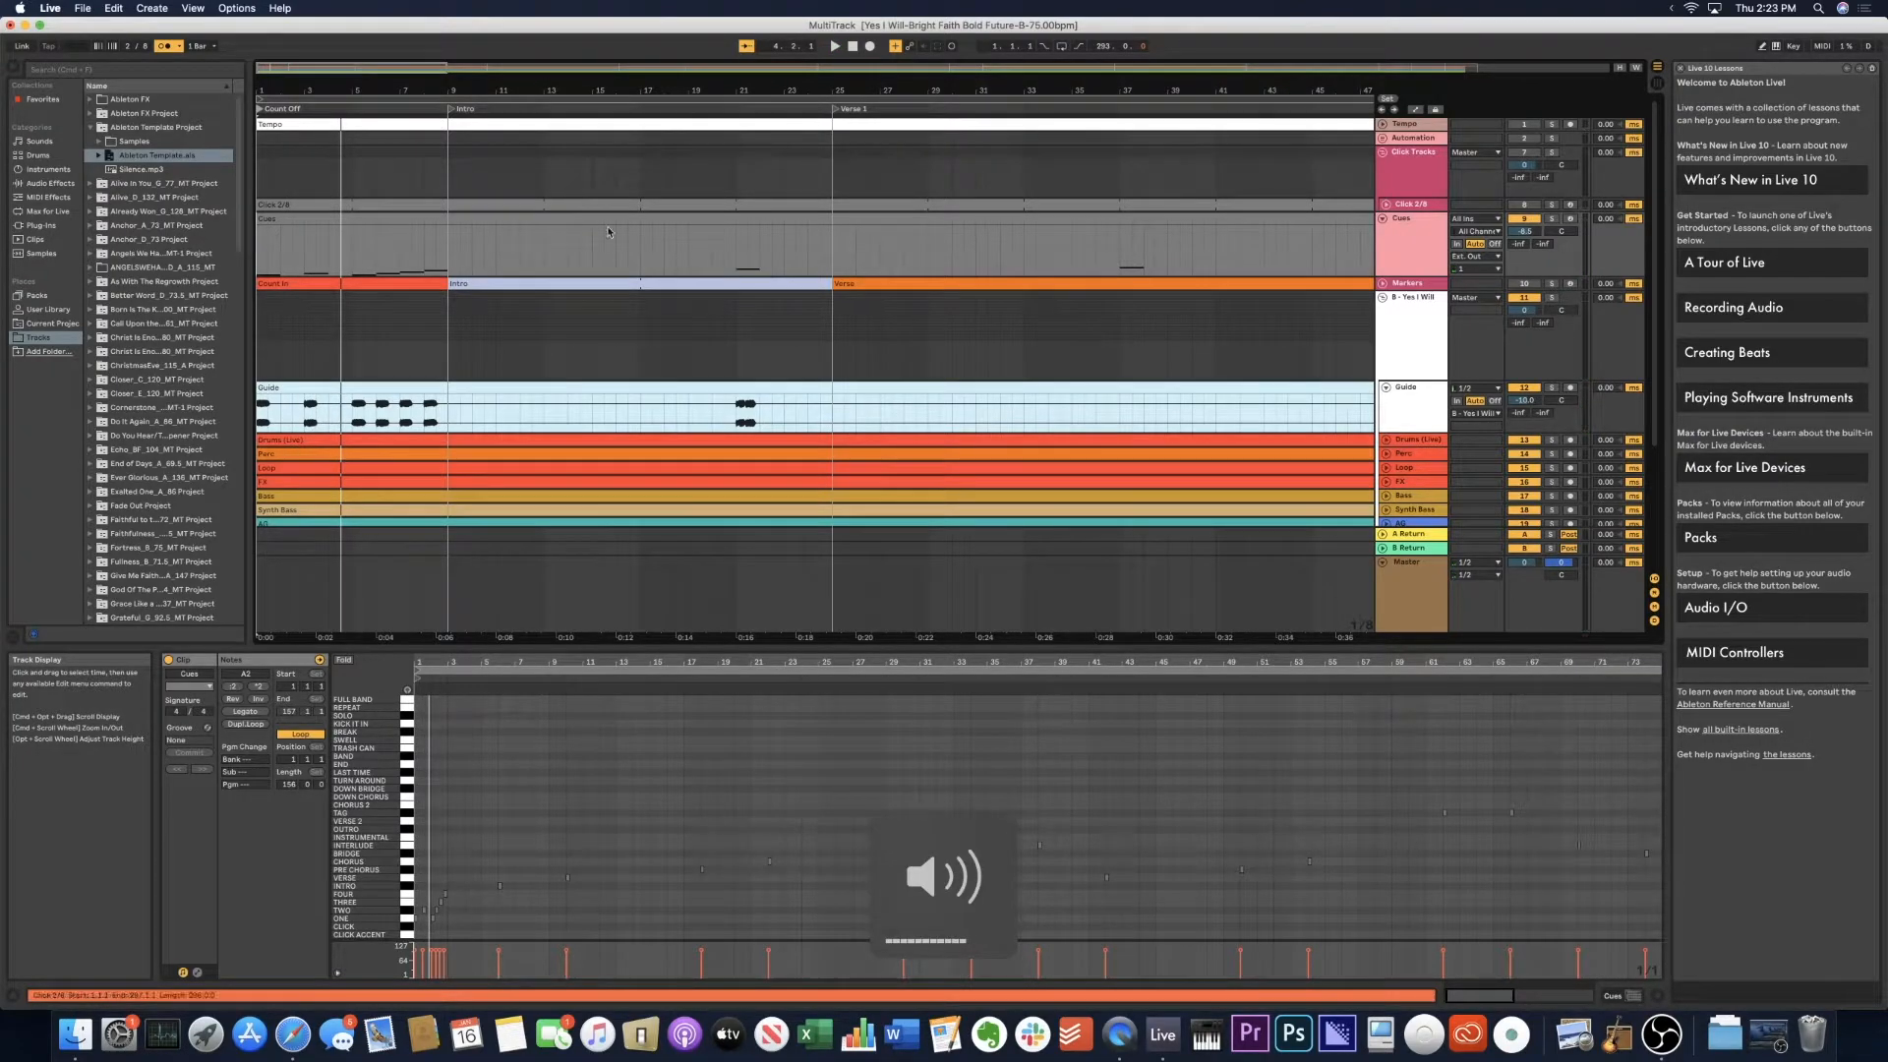
{"action": "left_click", "coordinate": [748, 360]}
{"action": "scroll", "coordinate": [745, 357], "scroll_direction": "down", "scroll_amount": 5}
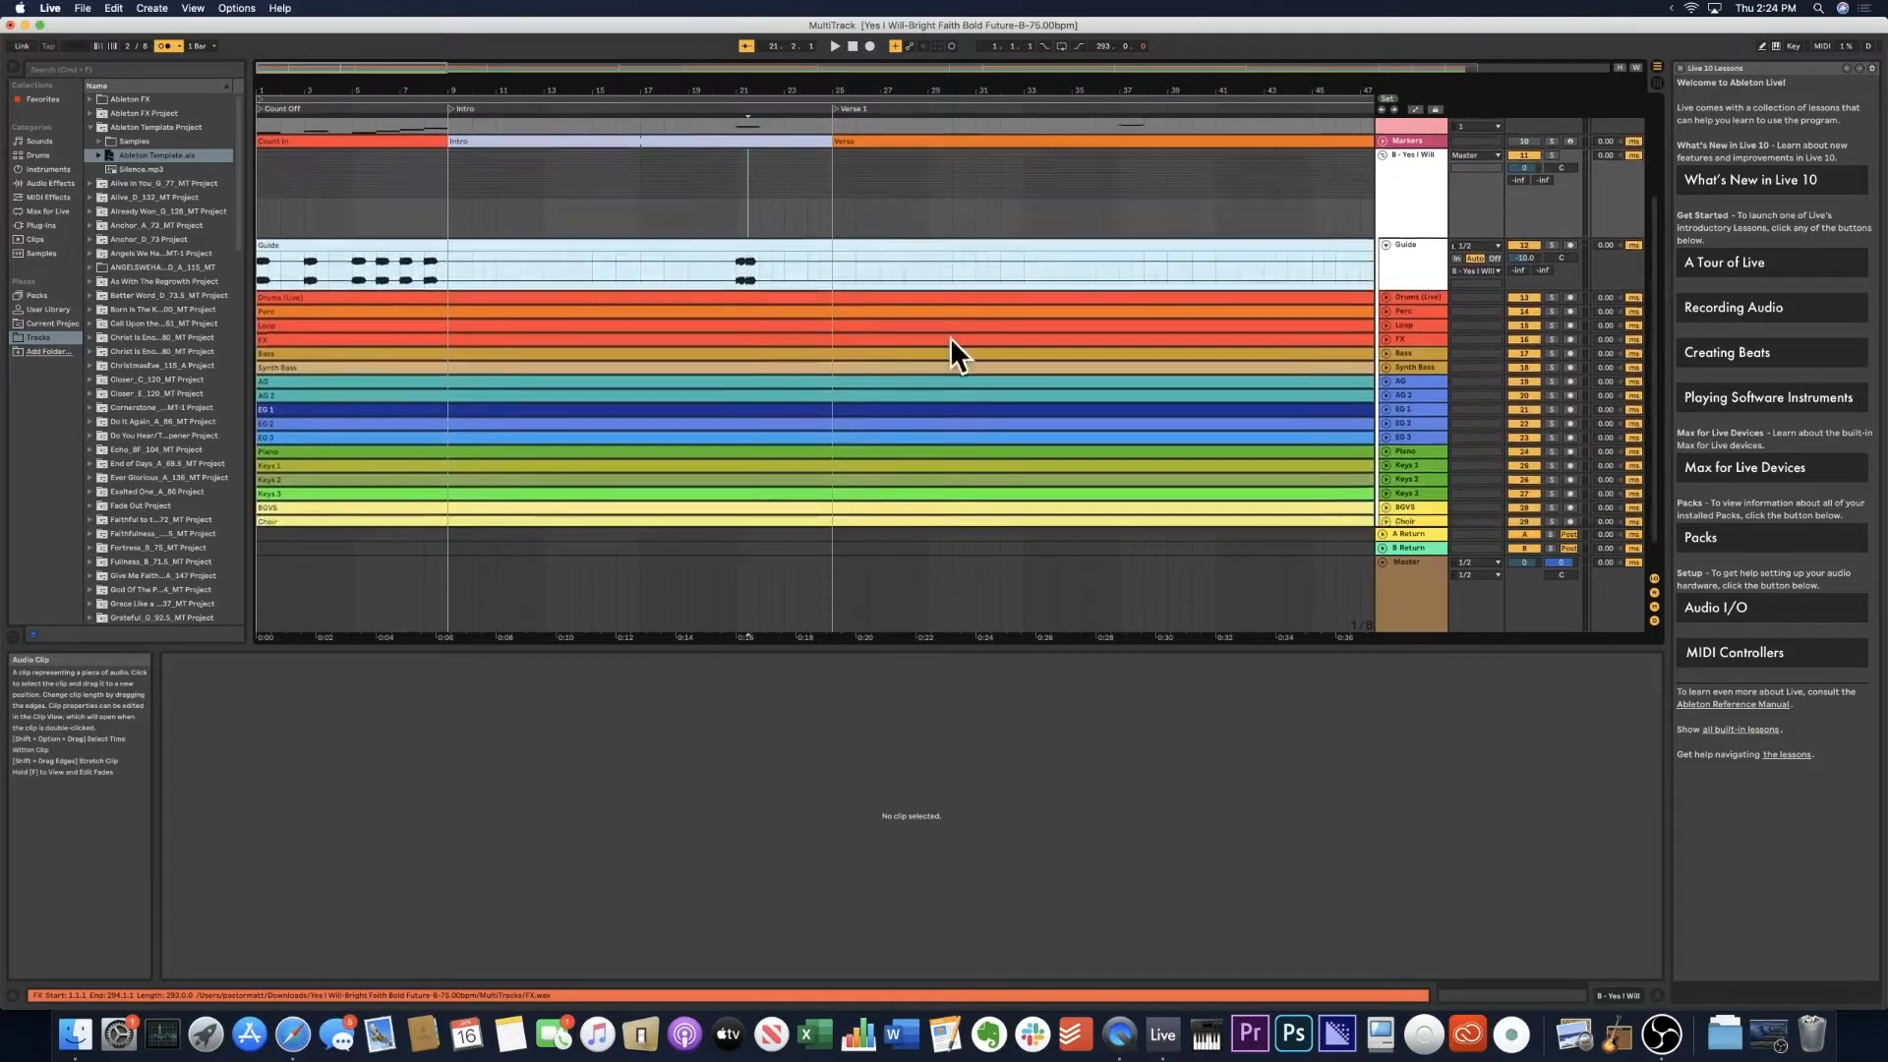
{"action": "scroll", "coordinate": [911, 321], "scroll_direction": "up", "scroll_amount": 3}
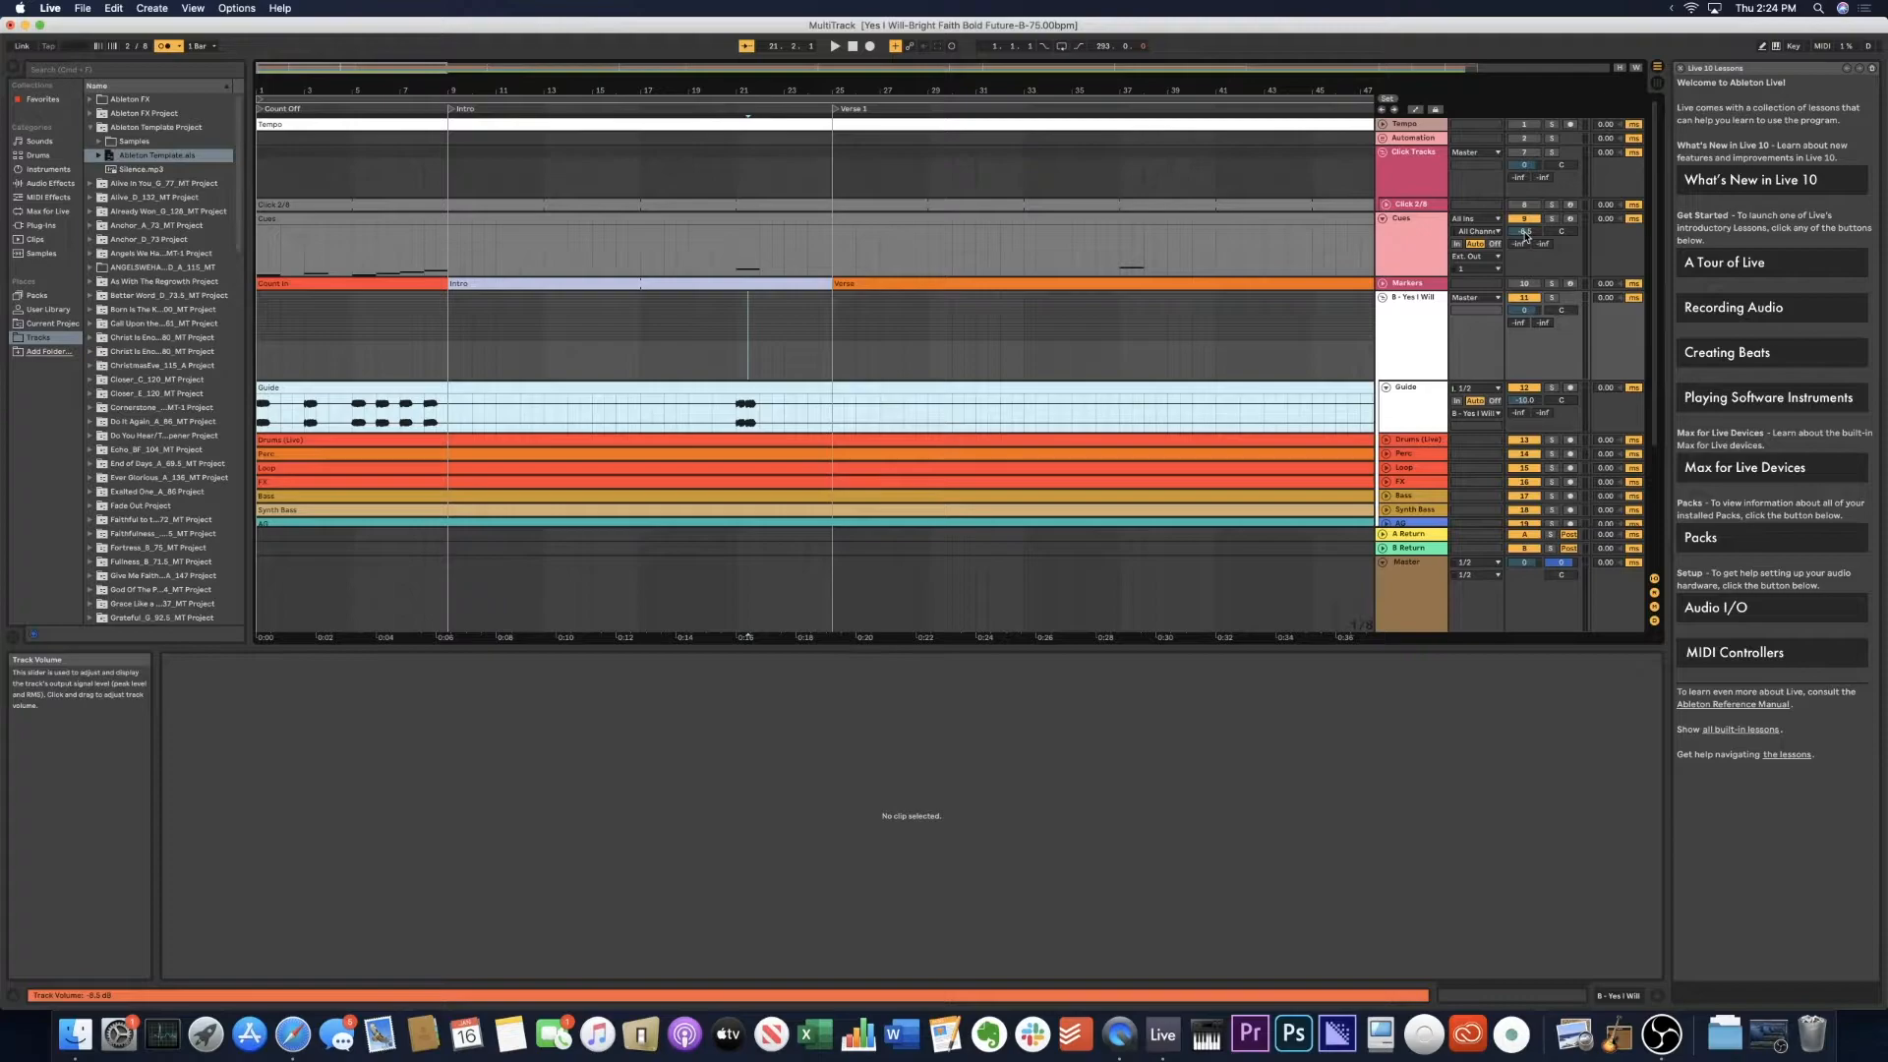
Play the count-off from bar 3 to compare the cues with the Guide track.
{"action": "left_click", "coordinate": [320, 109]}
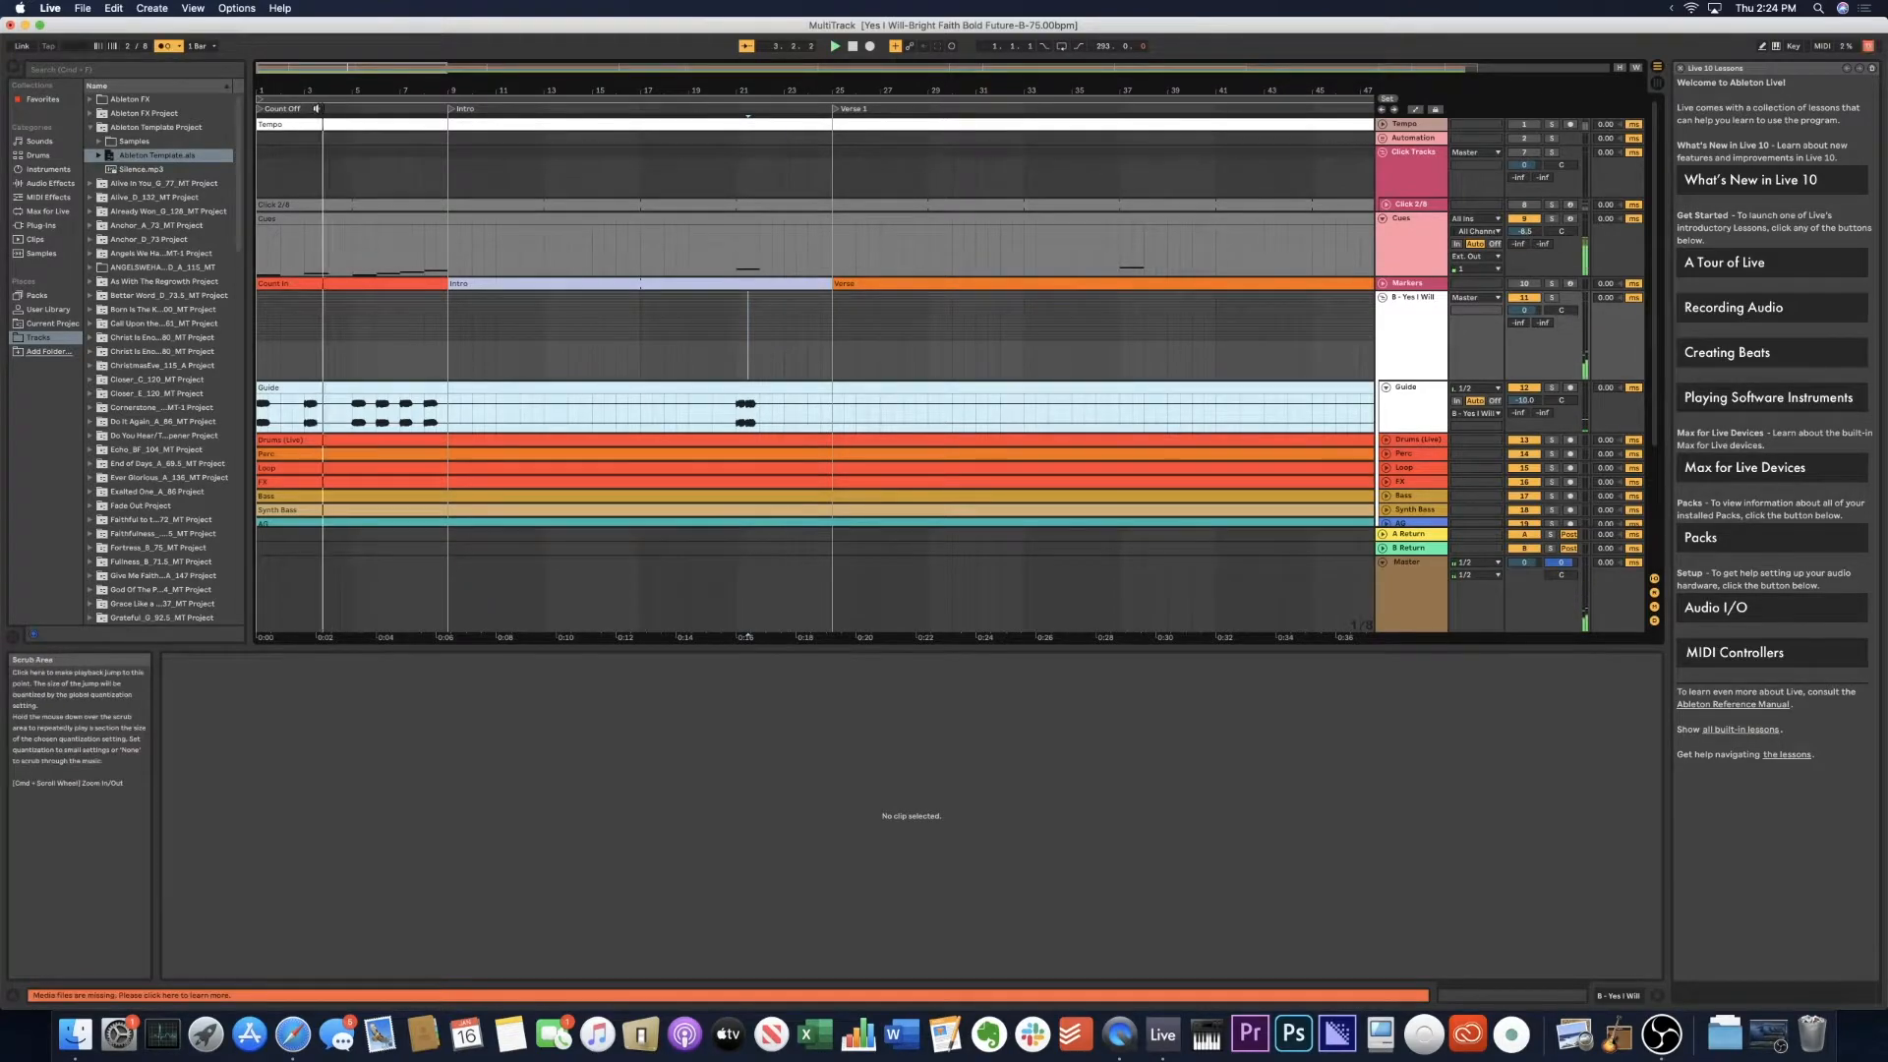
{"action": "left_click", "coordinate": [1386, 387]}
{"action": "left_click", "coordinate": [1386, 387]}
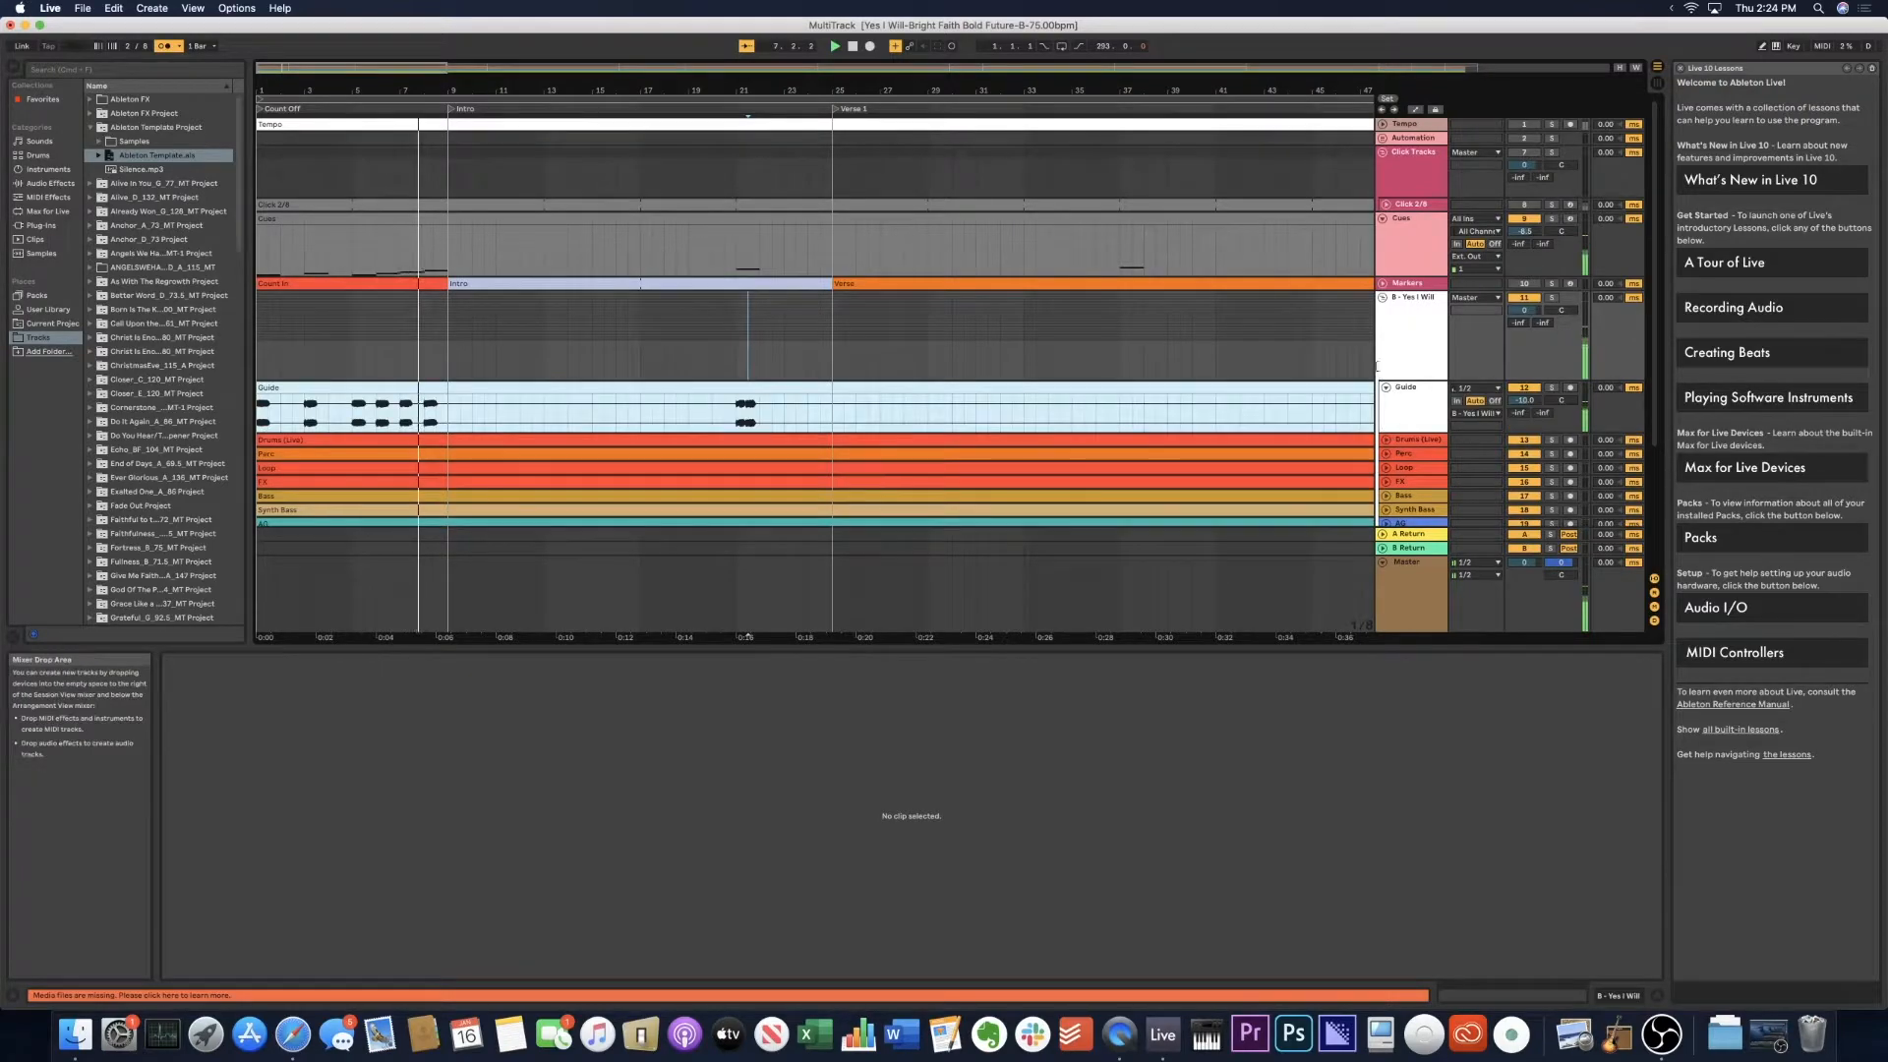
In the Cues clip, move the Intro cue at bar 6 to Verse and delete the existing Verse cue at bar 10.
{"action": "left_click", "coordinate": [735, 215]}
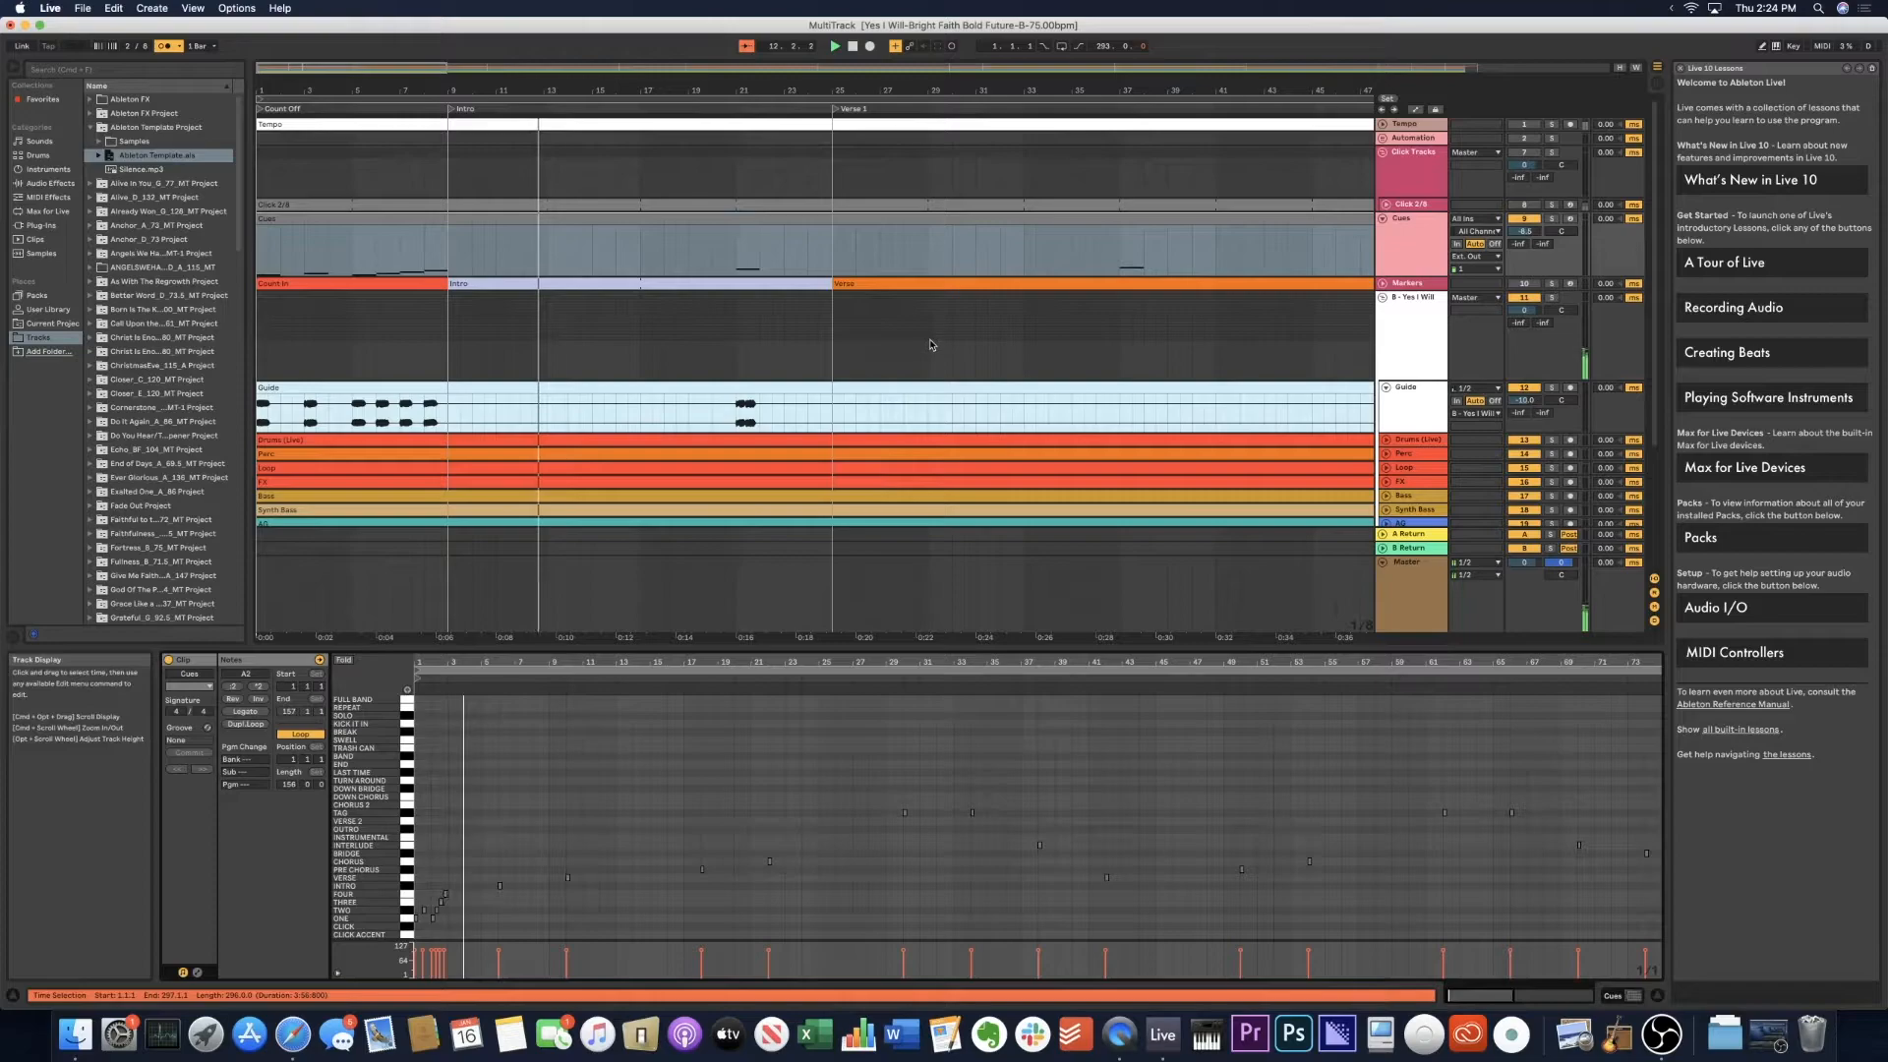
{"action": "left_click_drag", "start_coordinate": [478, 656], "coordinate": [478, 653]}
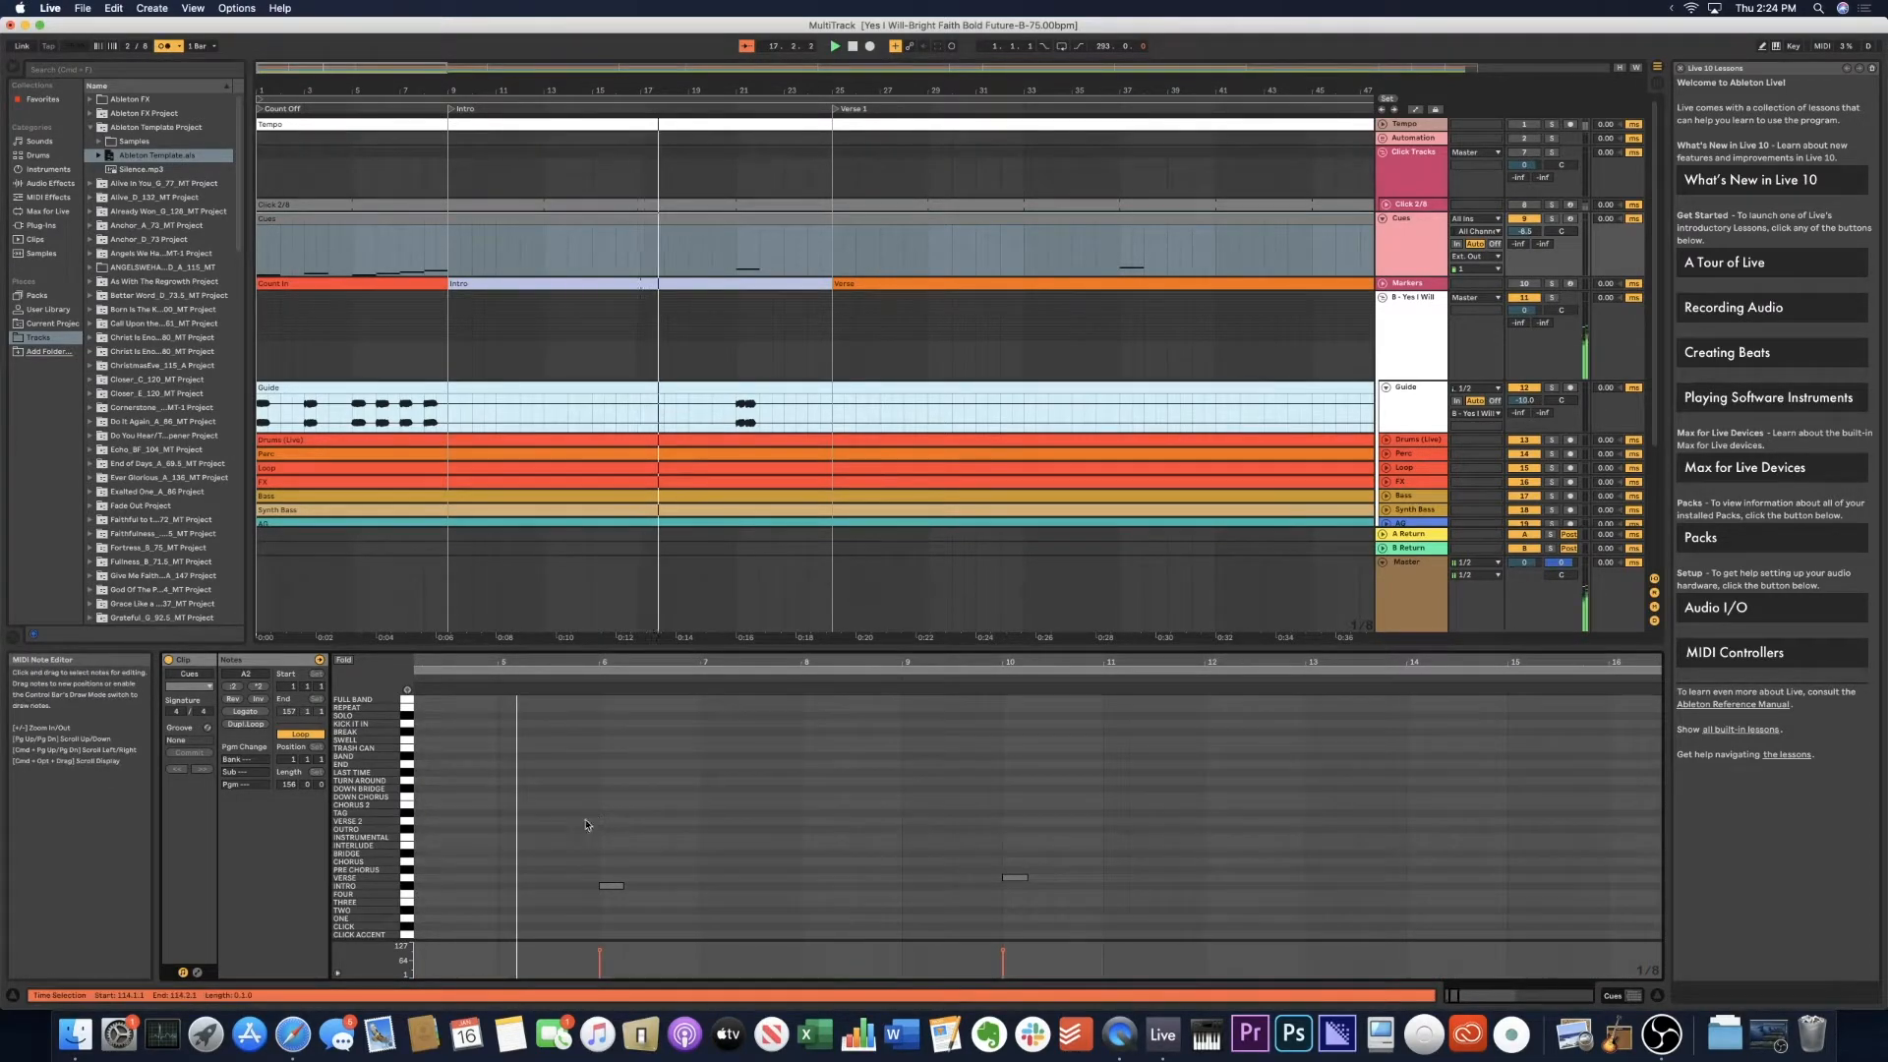
{"action": "left_click", "coordinate": [611, 887]}
{"action": "left_click_drag", "start_coordinate": [611, 887], "coordinate": [611, 879]}
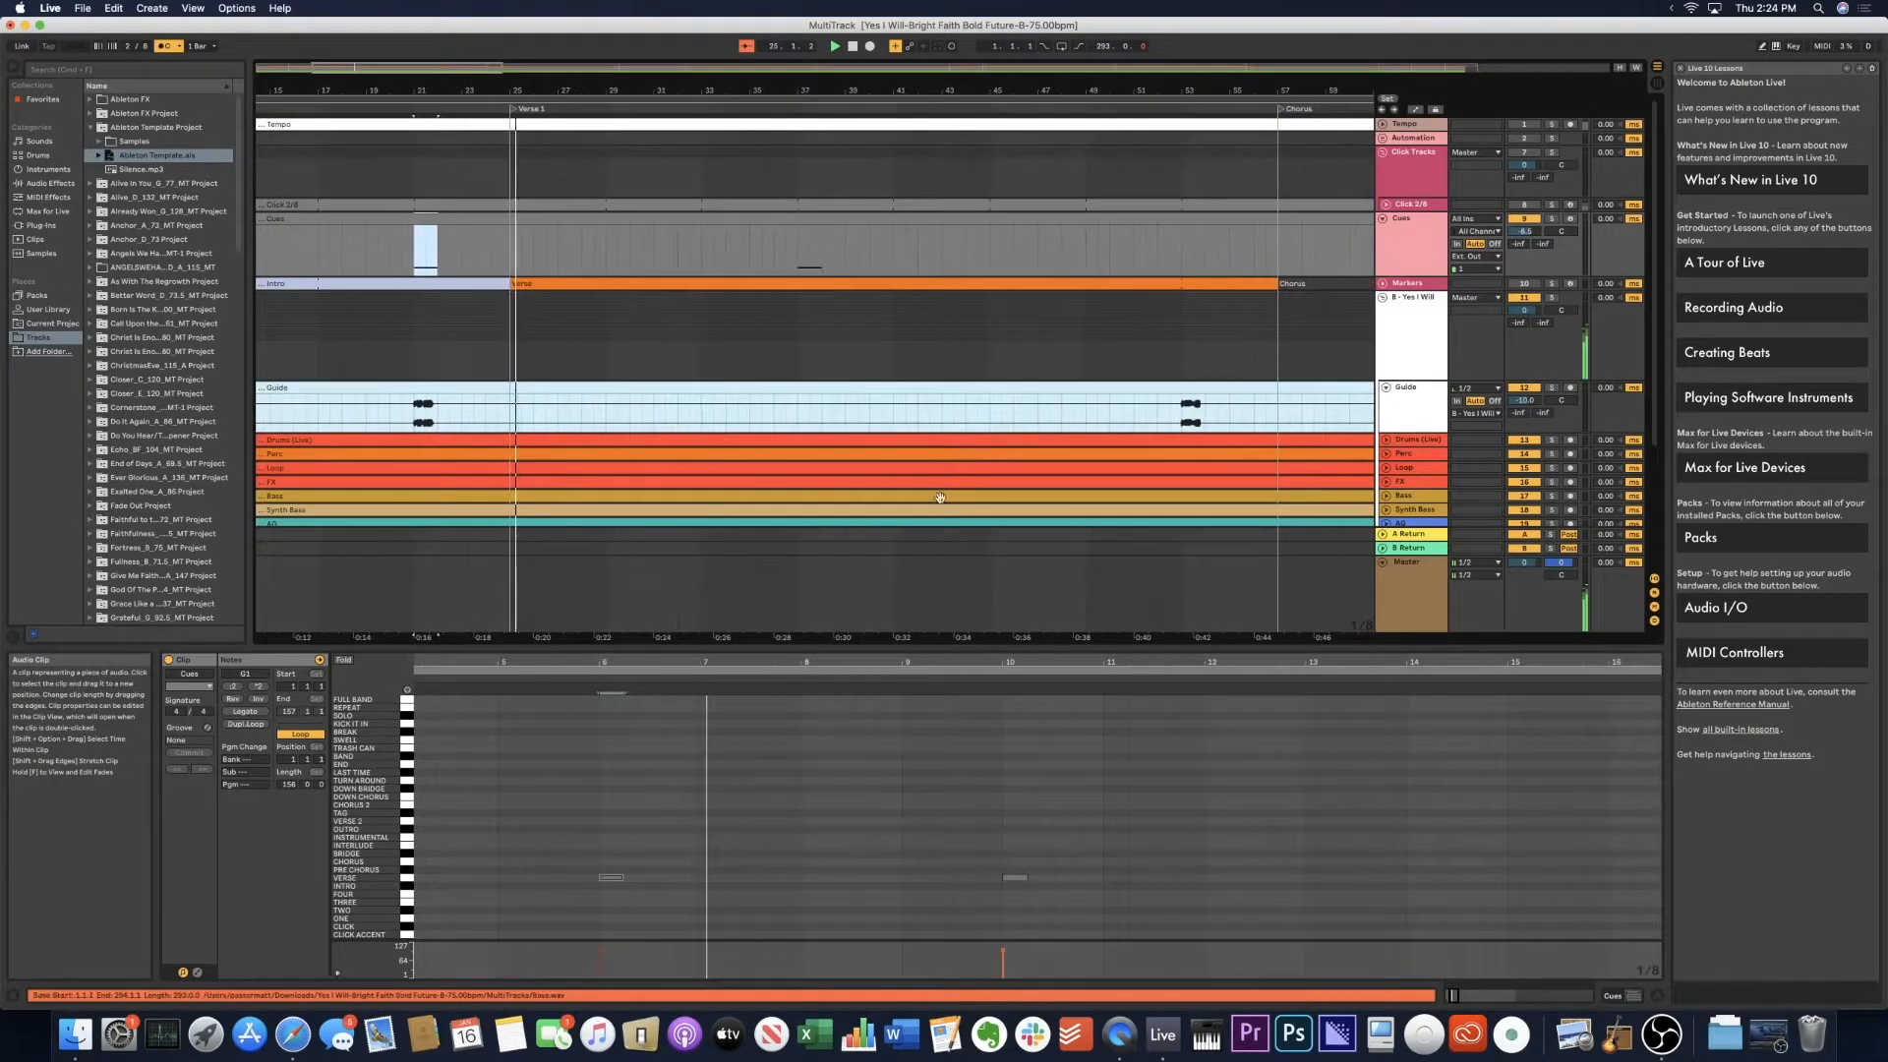
{"action": "left_click", "coordinate": [1015, 878]}
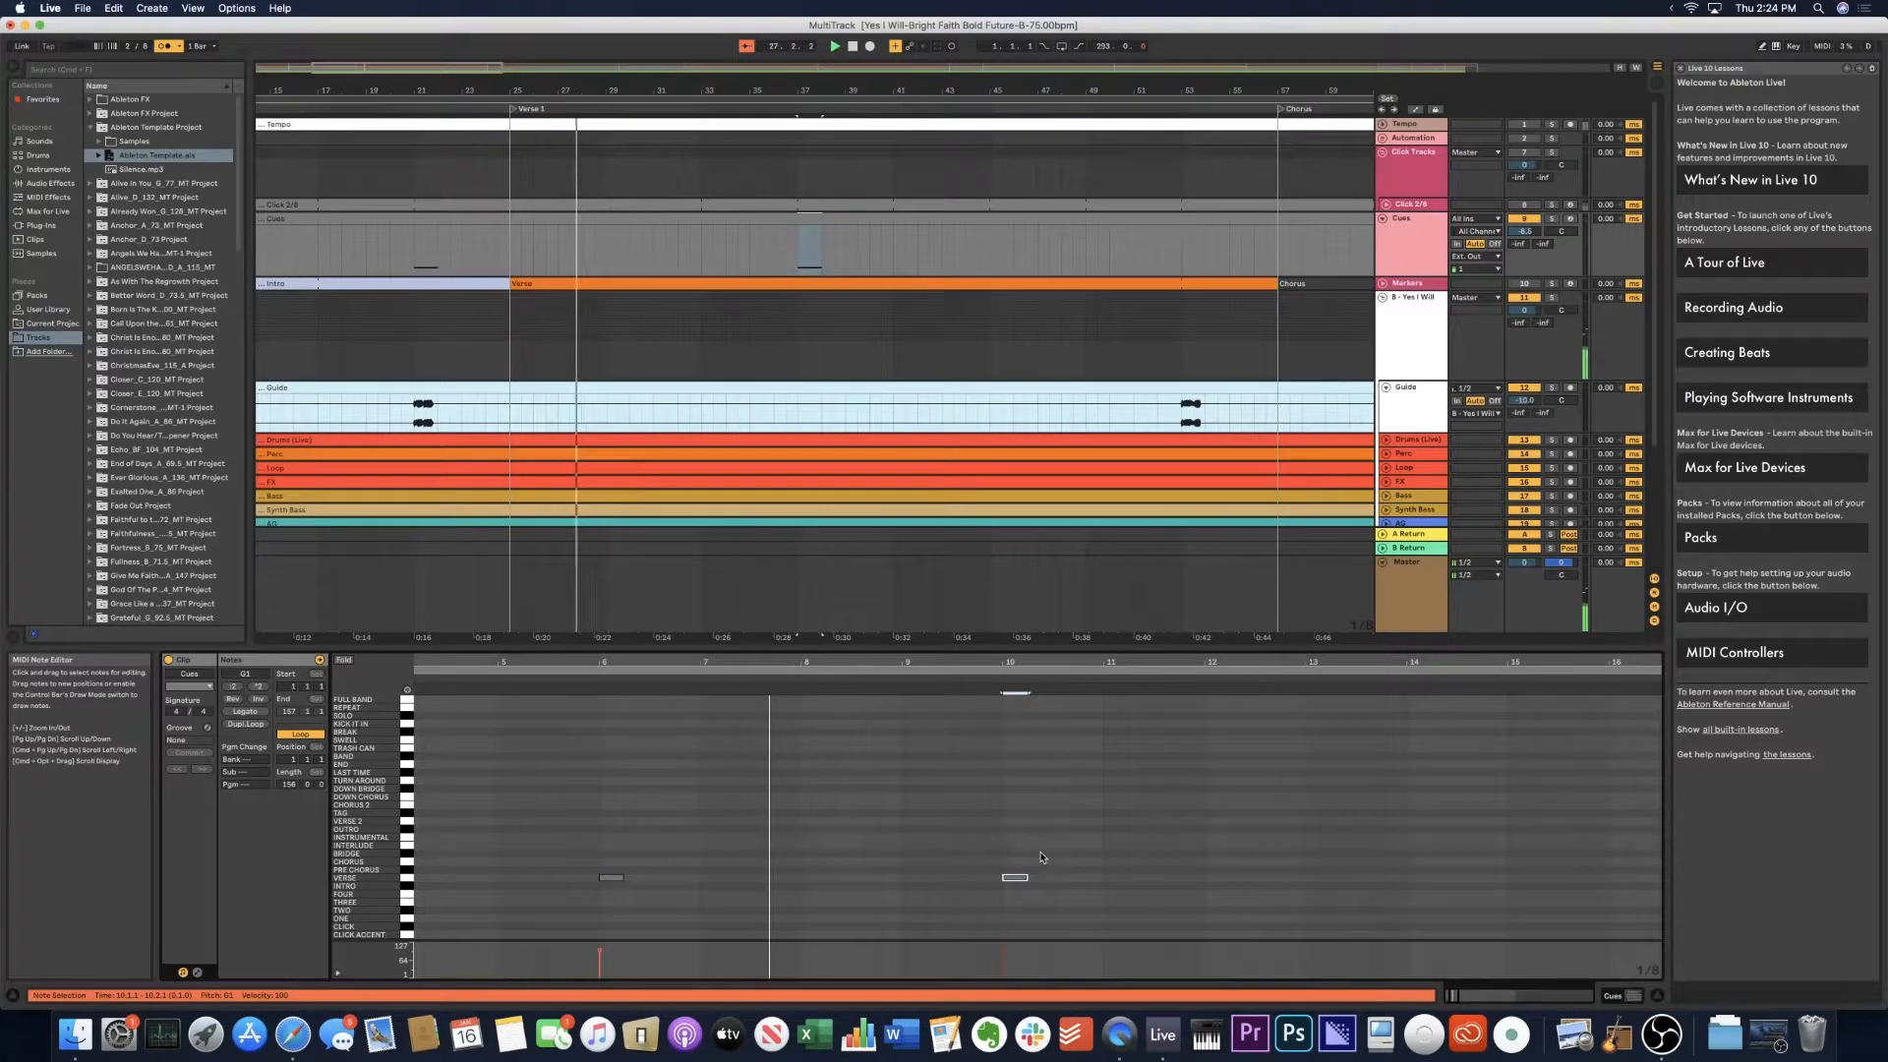
{"action": "key", "text": "Delete"}
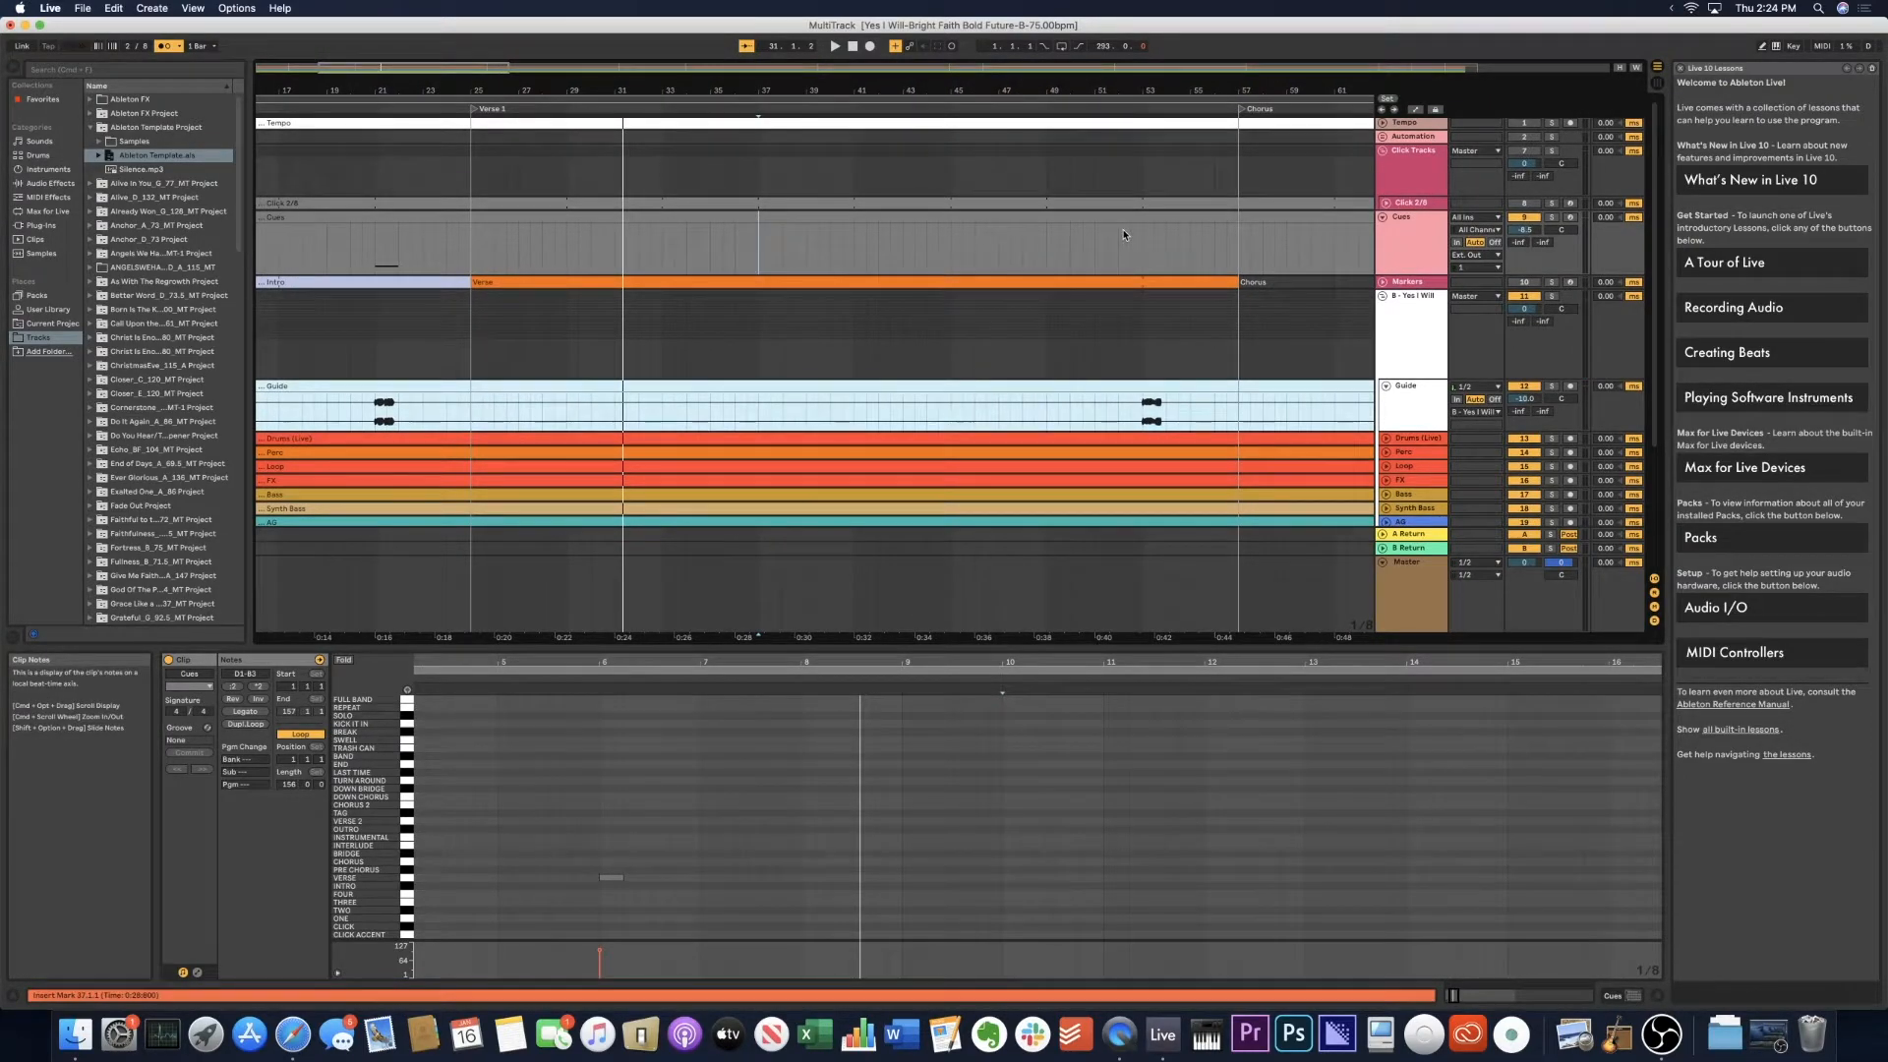
Add a Chorus cue at bar 14 of the Cues clip, aligned with the guide vocal before the first Chorus marker, and play it.
{"action": "left_click", "coordinate": [964, 217]}
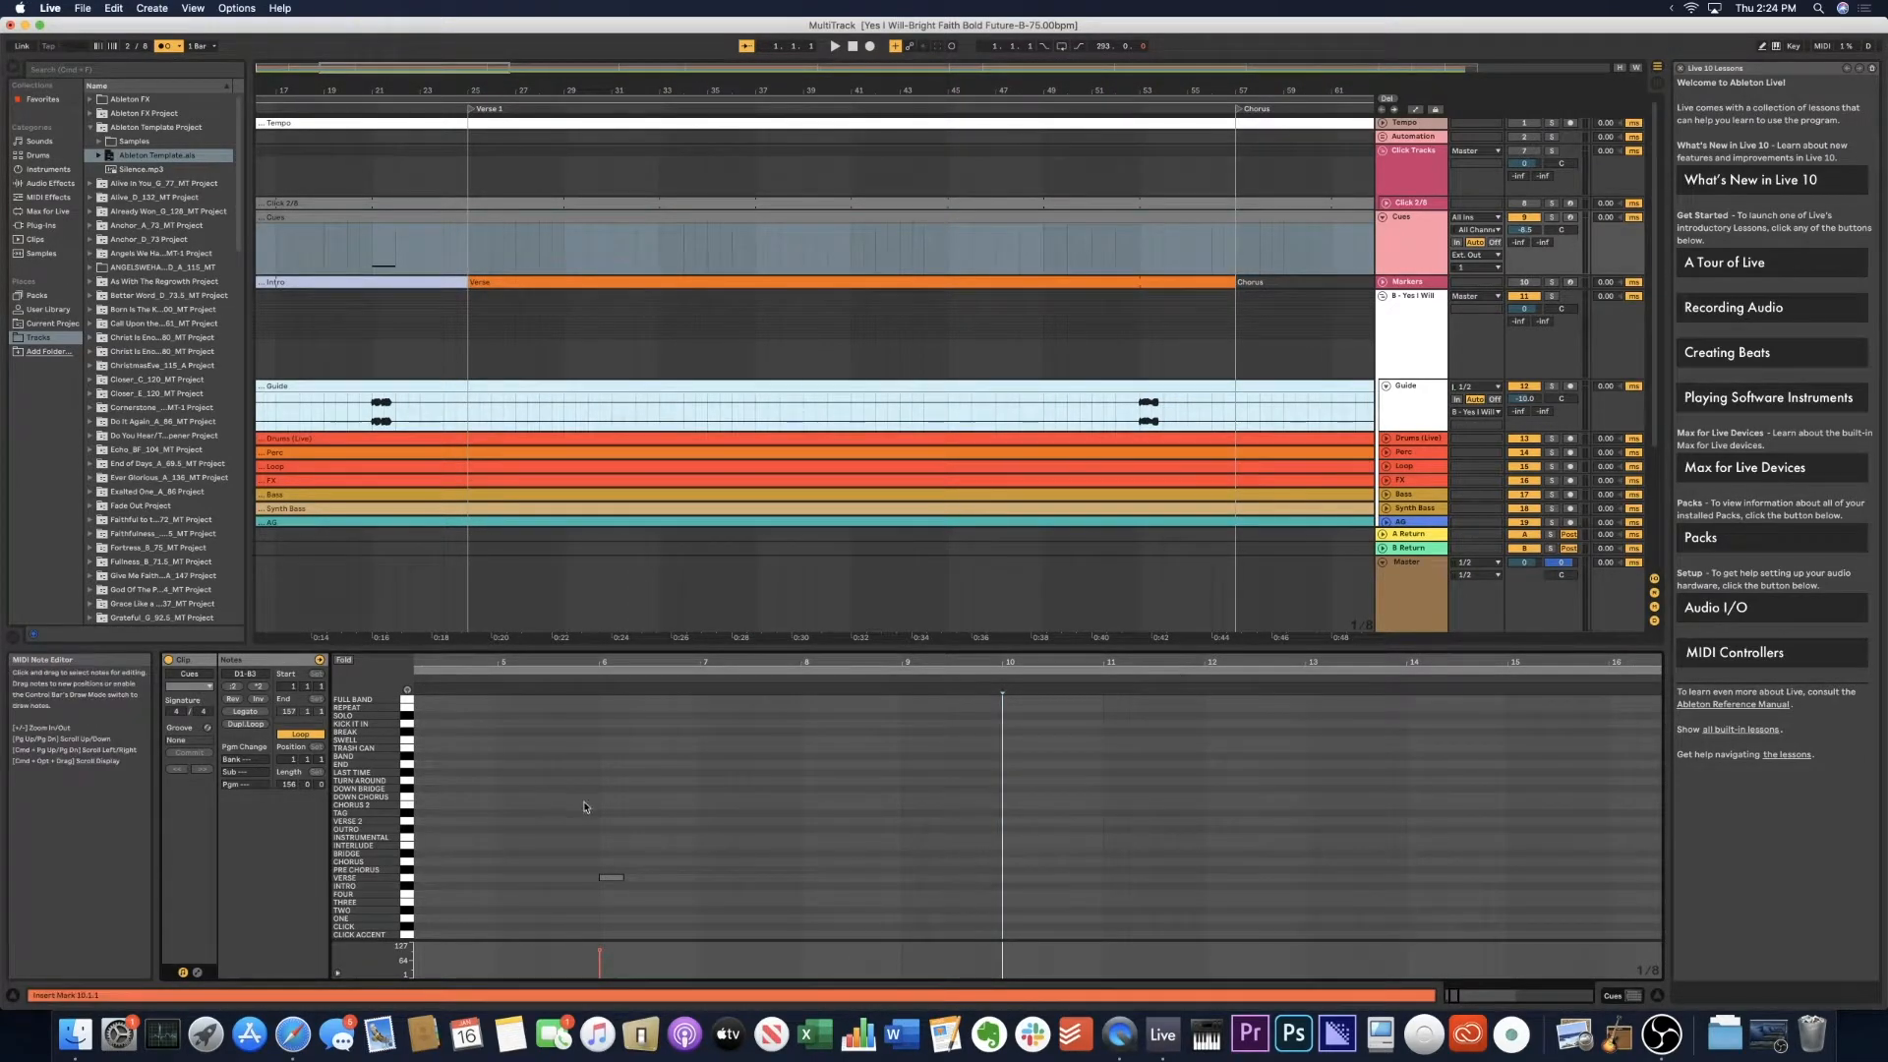
{"action": "scroll", "coordinate": [934, 846], "scroll_direction": "right", "scroll_amount": 5}
{"action": "scroll", "coordinate": [931, 837], "scroll_direction": "right", "scroll_amount": 10}
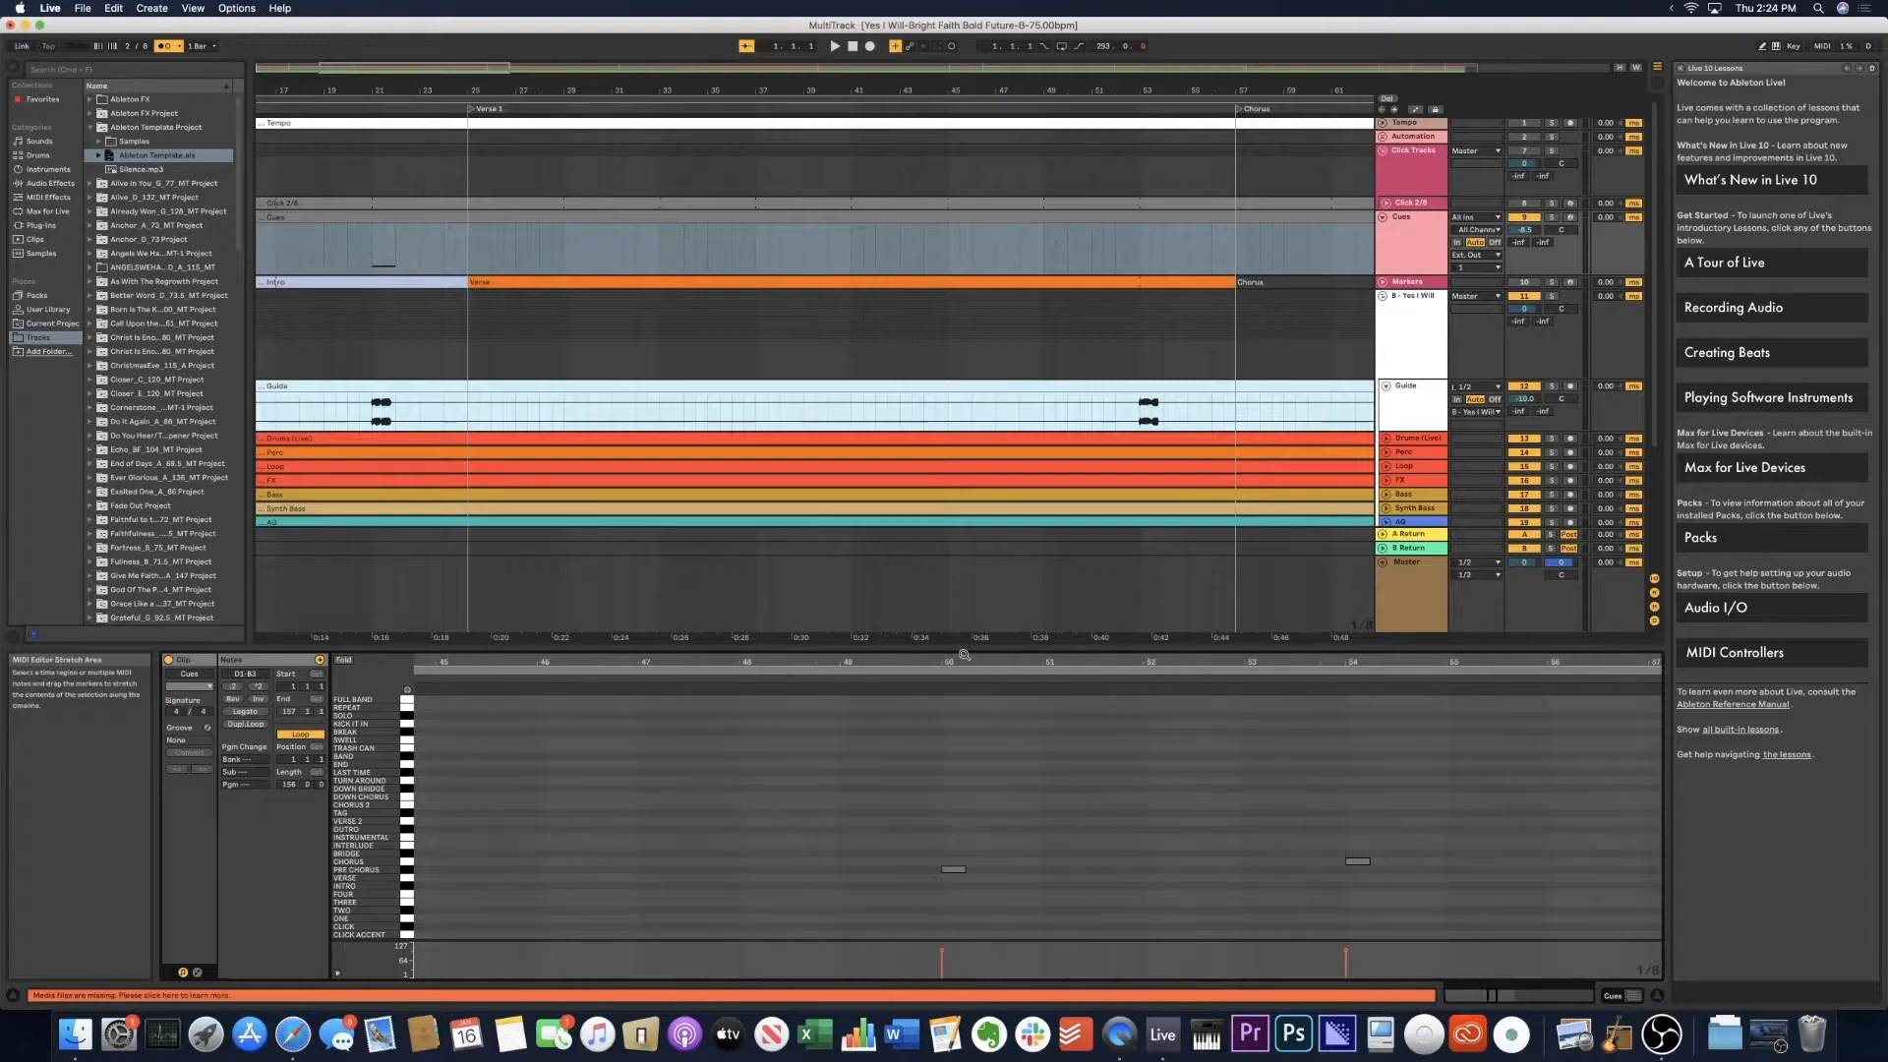
{"action": "left_click_drag", "start_coordinate": [963, 662], "coordinate": [807, 502]}
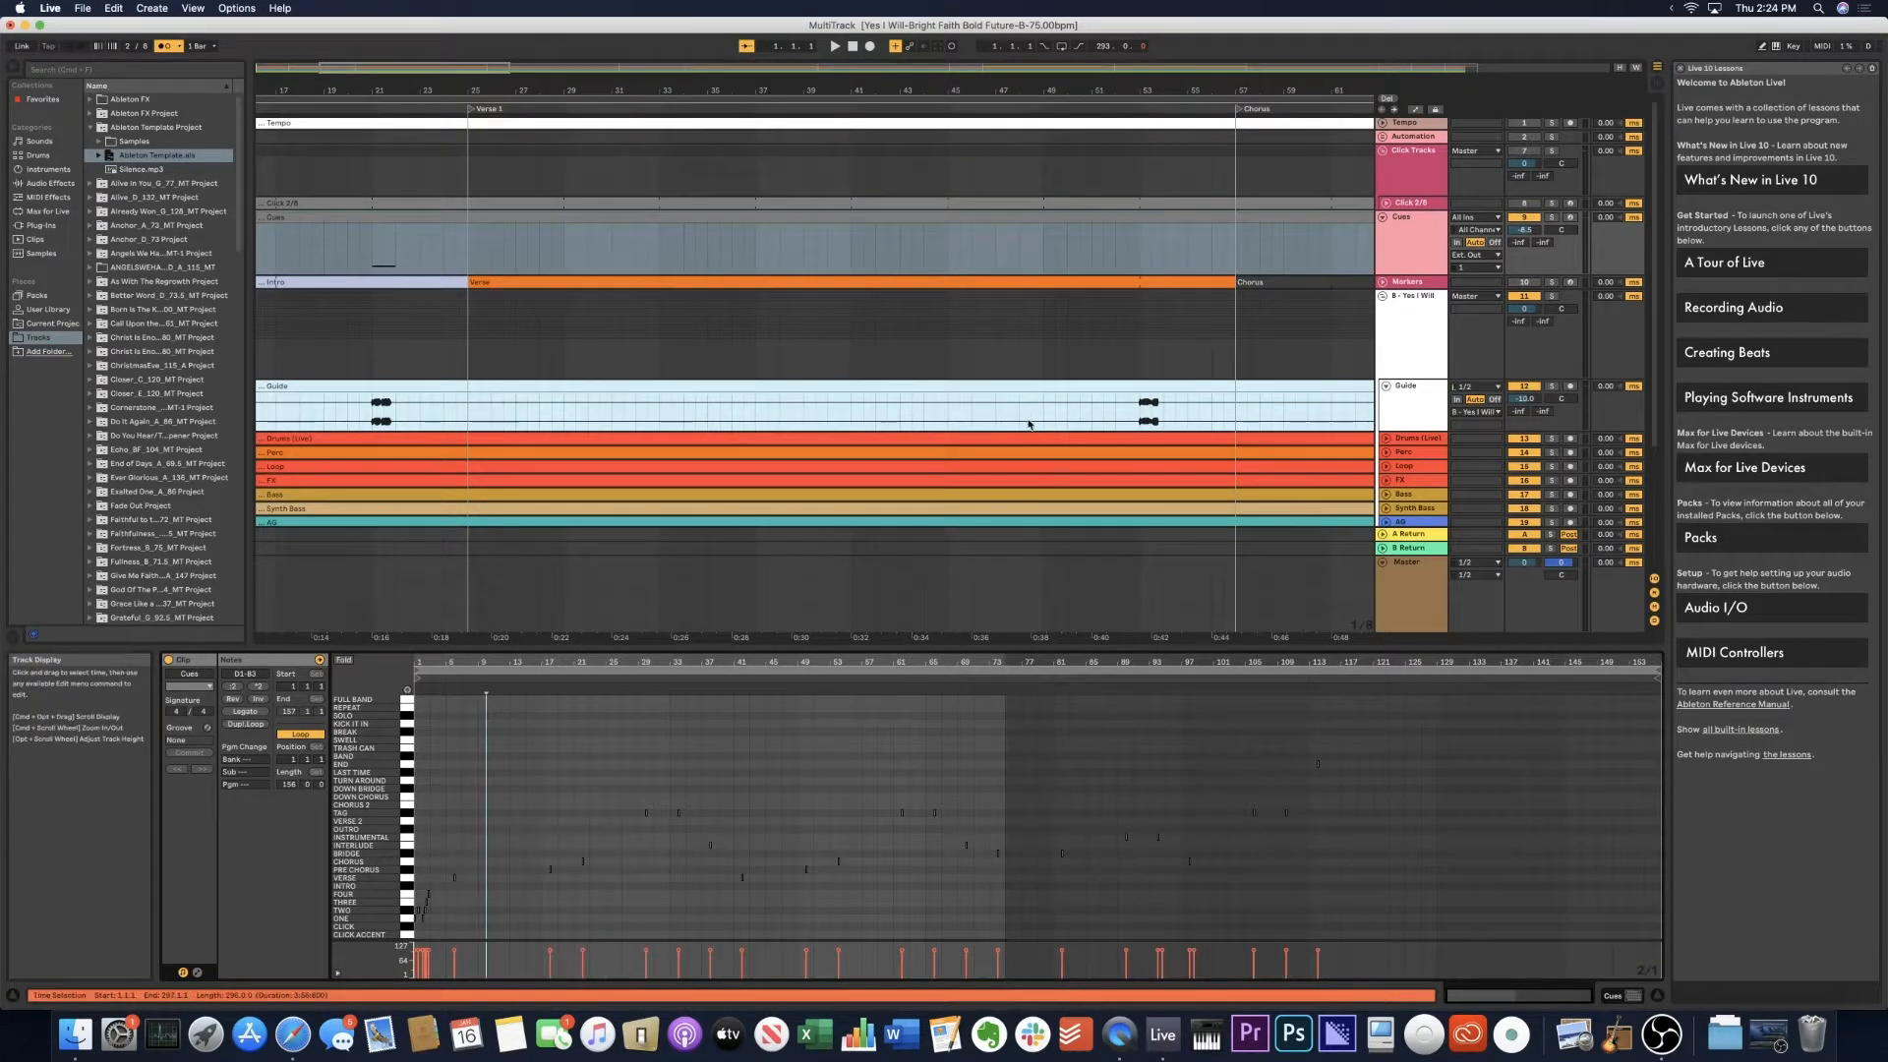
{"action": "scroll", "coordinate": [822, 276], "scroll_direction": "right", "scroll_amount": 3}
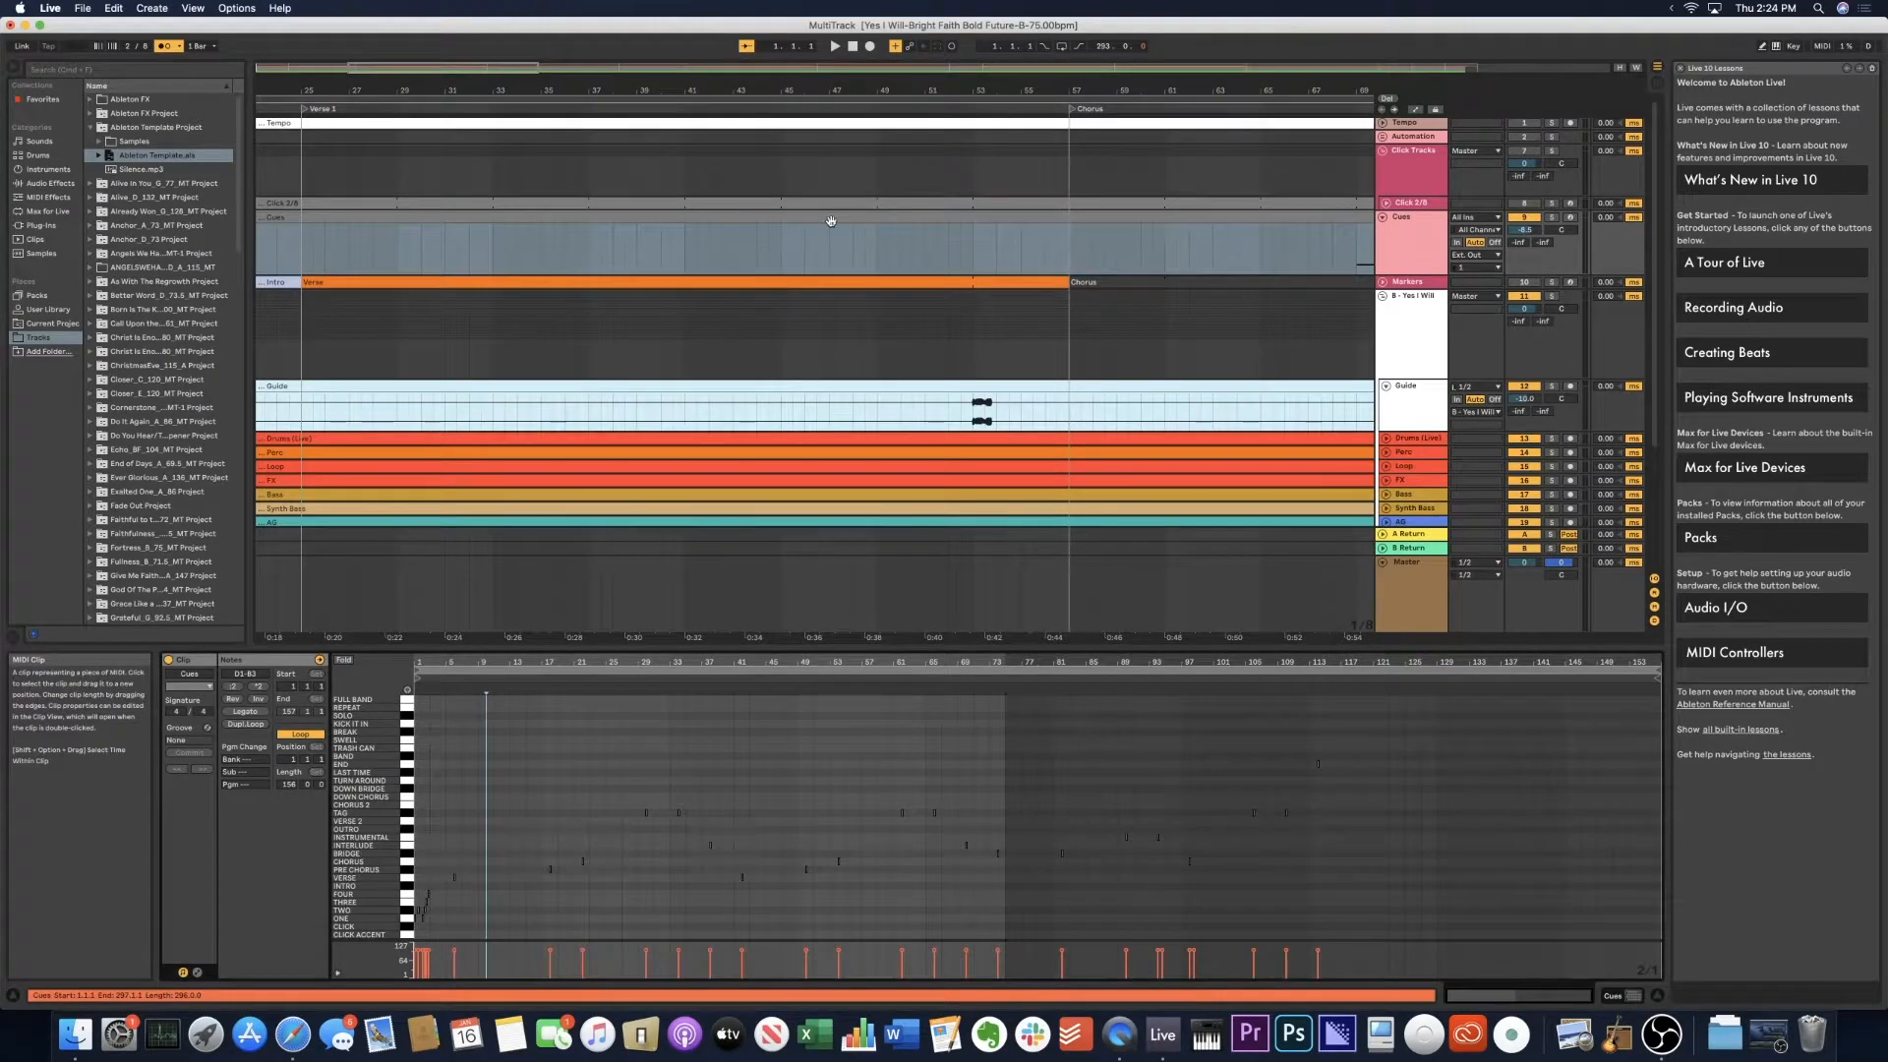
{"action": "left_click", "coordinate": [925, 109]}
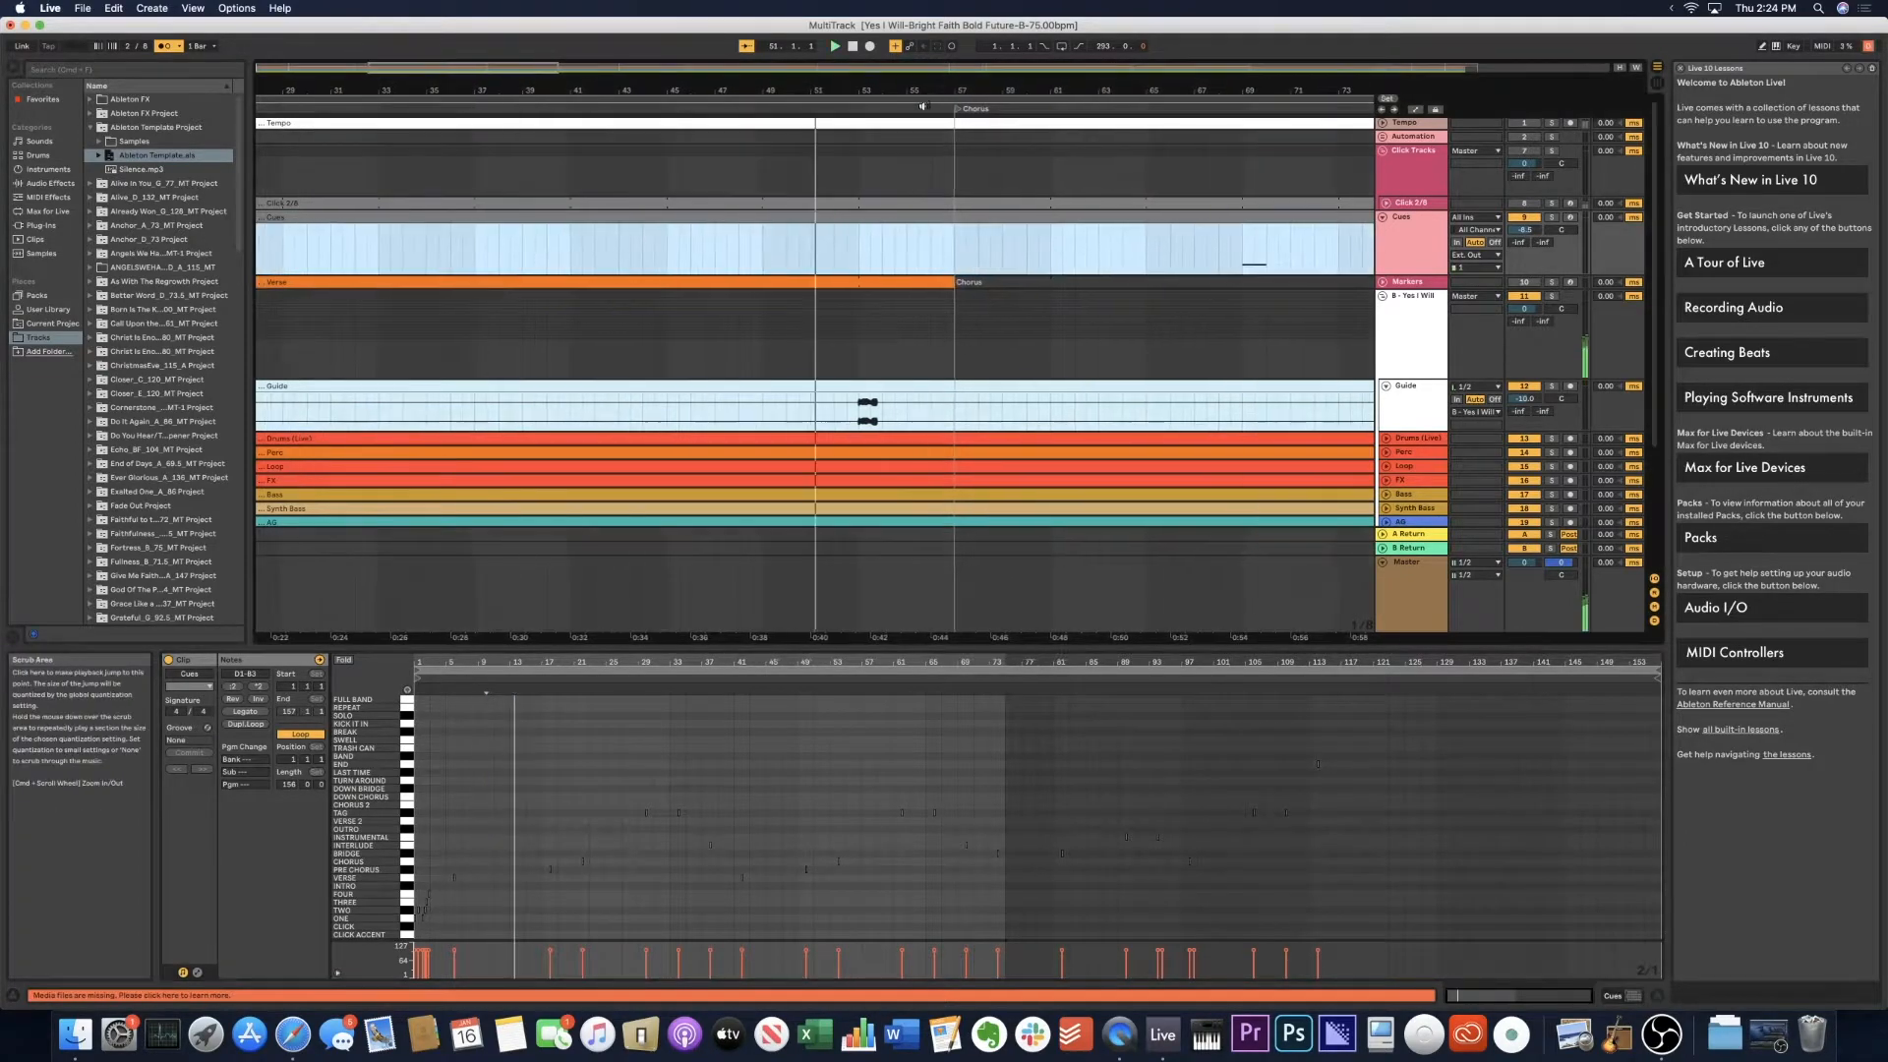
{"action": "key", "text": "space"}
{"action": "left_click_drag", "start_coordinate": [497, 662], "coordinate": [424, 772]}
{"action": "double_click", "coordinate": [825, 867]}
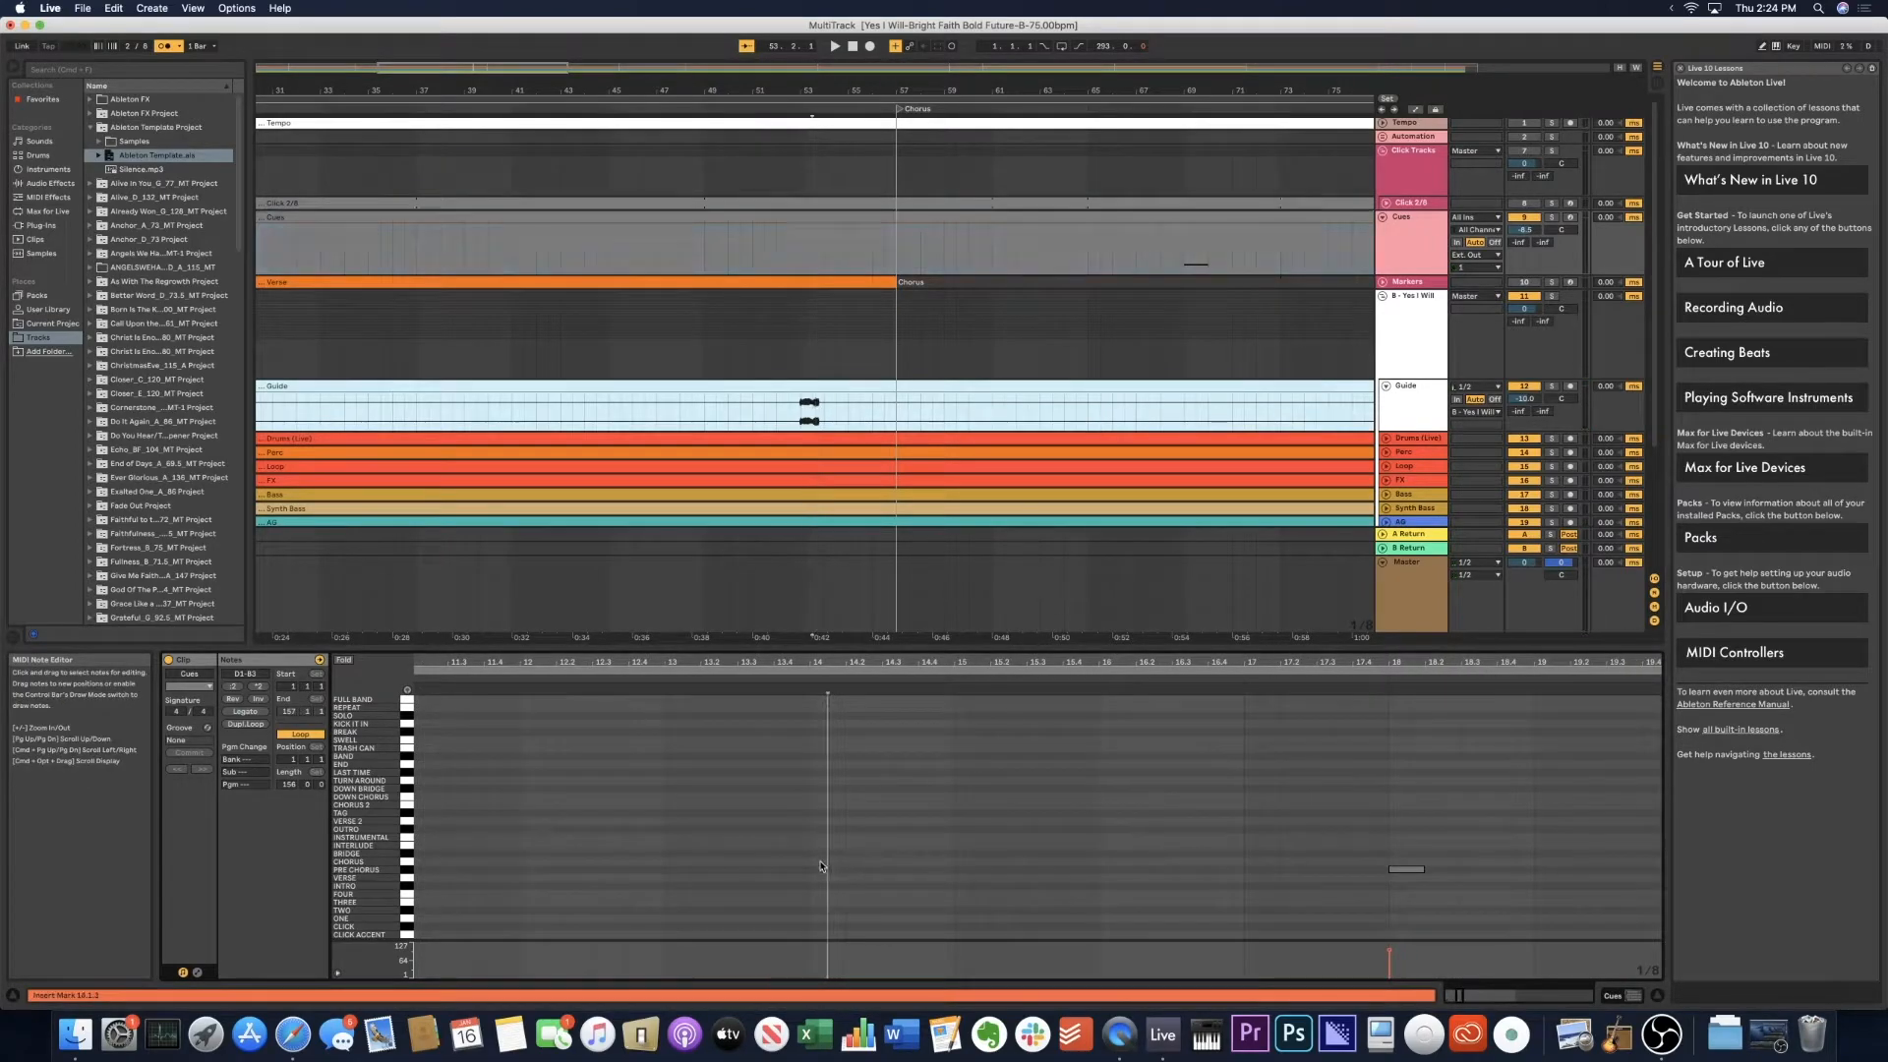
{"action": "left_click", "coordinate": [787, 675]}
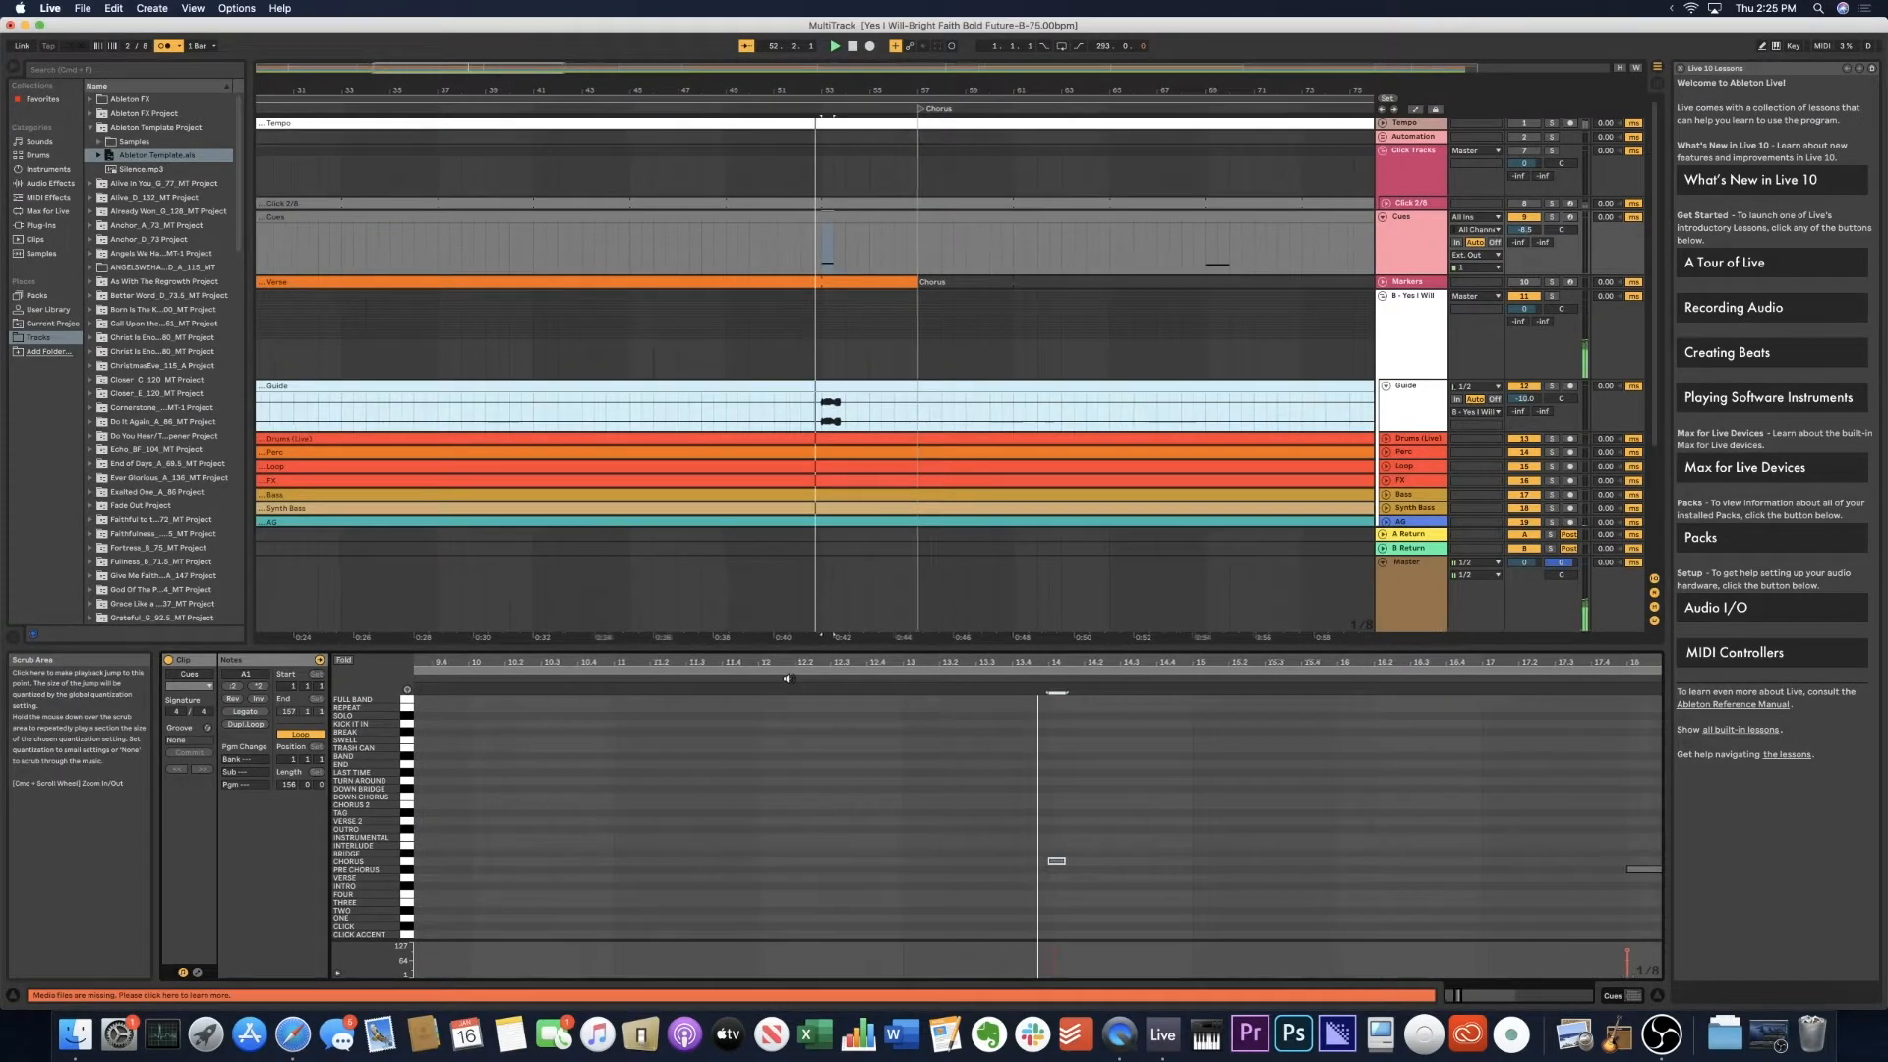
Delete the Pre Chorus cue at bar 18 of the Cues clip and move the Chorus cue at bar 22 to Interlude.
{"action": "scroll", "coordinate": [1109, 399], "scroll_direction": "right", "scroll_amount": 2}
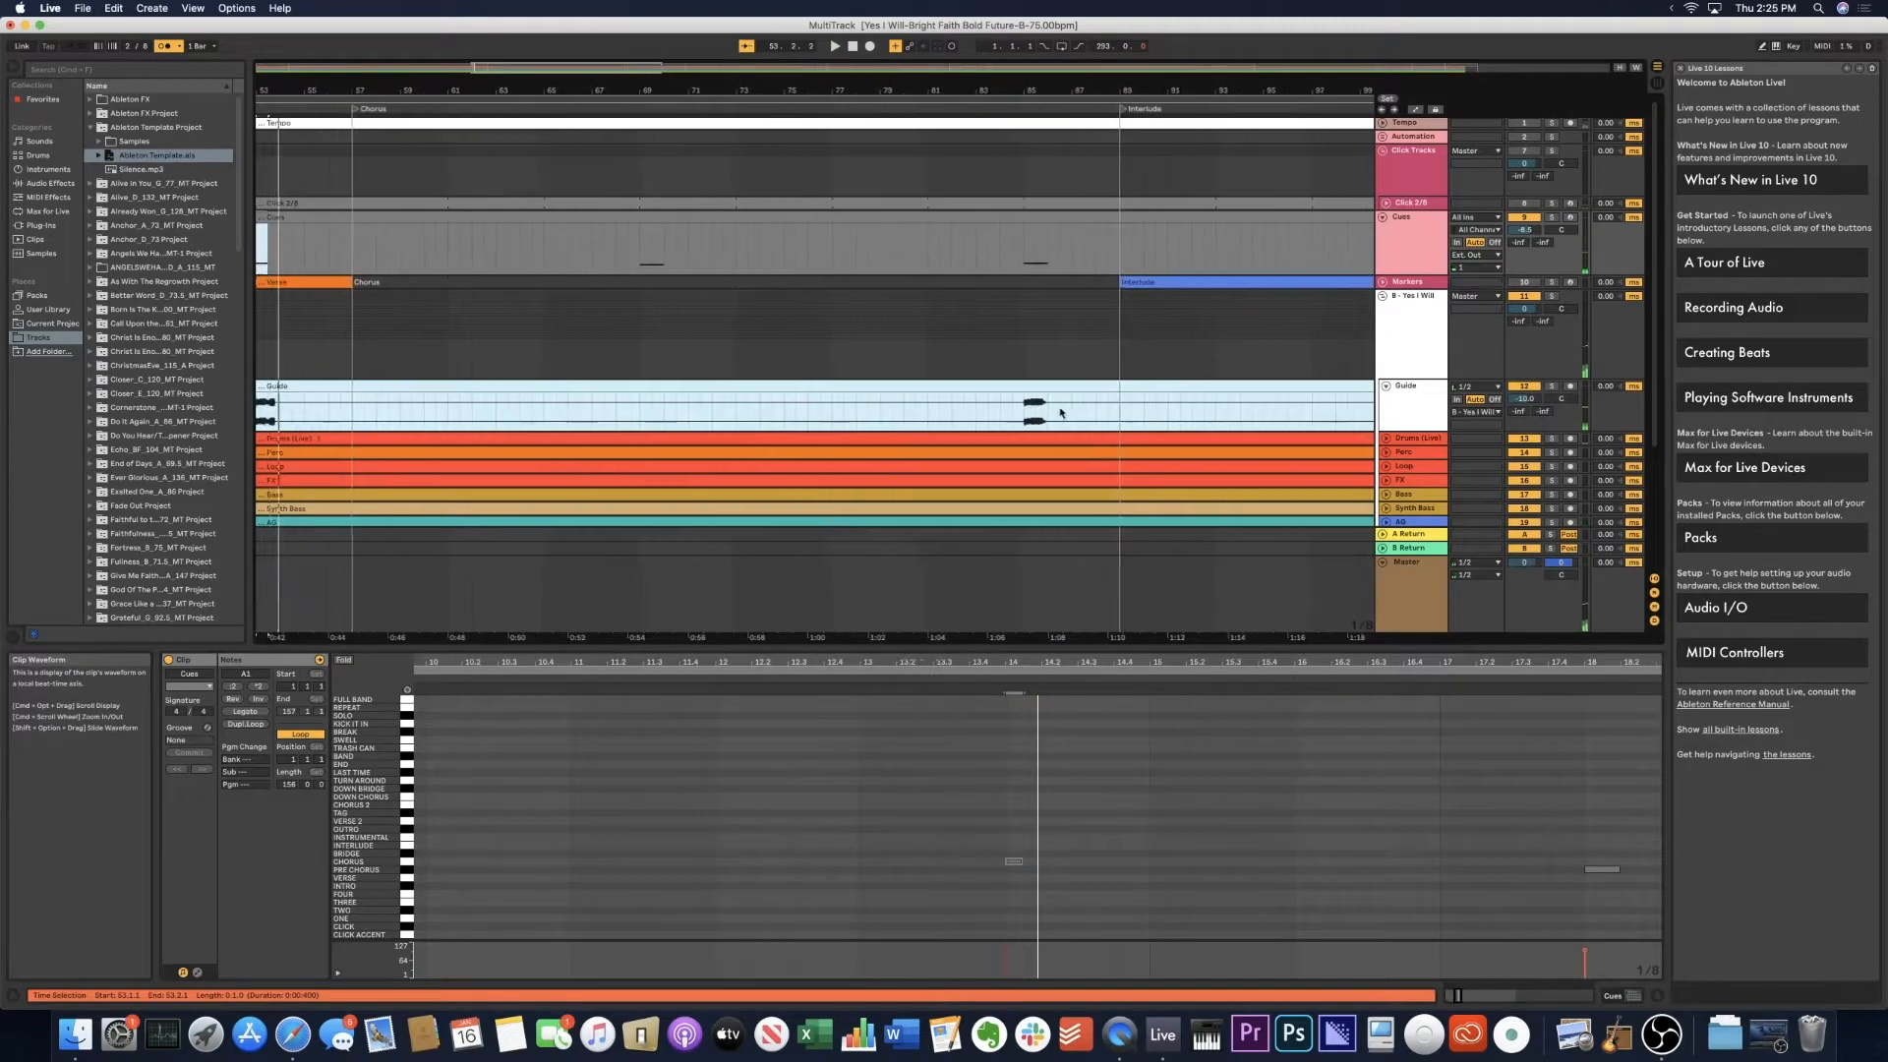
{"action": "scroll", "coordinate": [1023, 819], "scroll_direction": "right", "scroll_amount": 8}
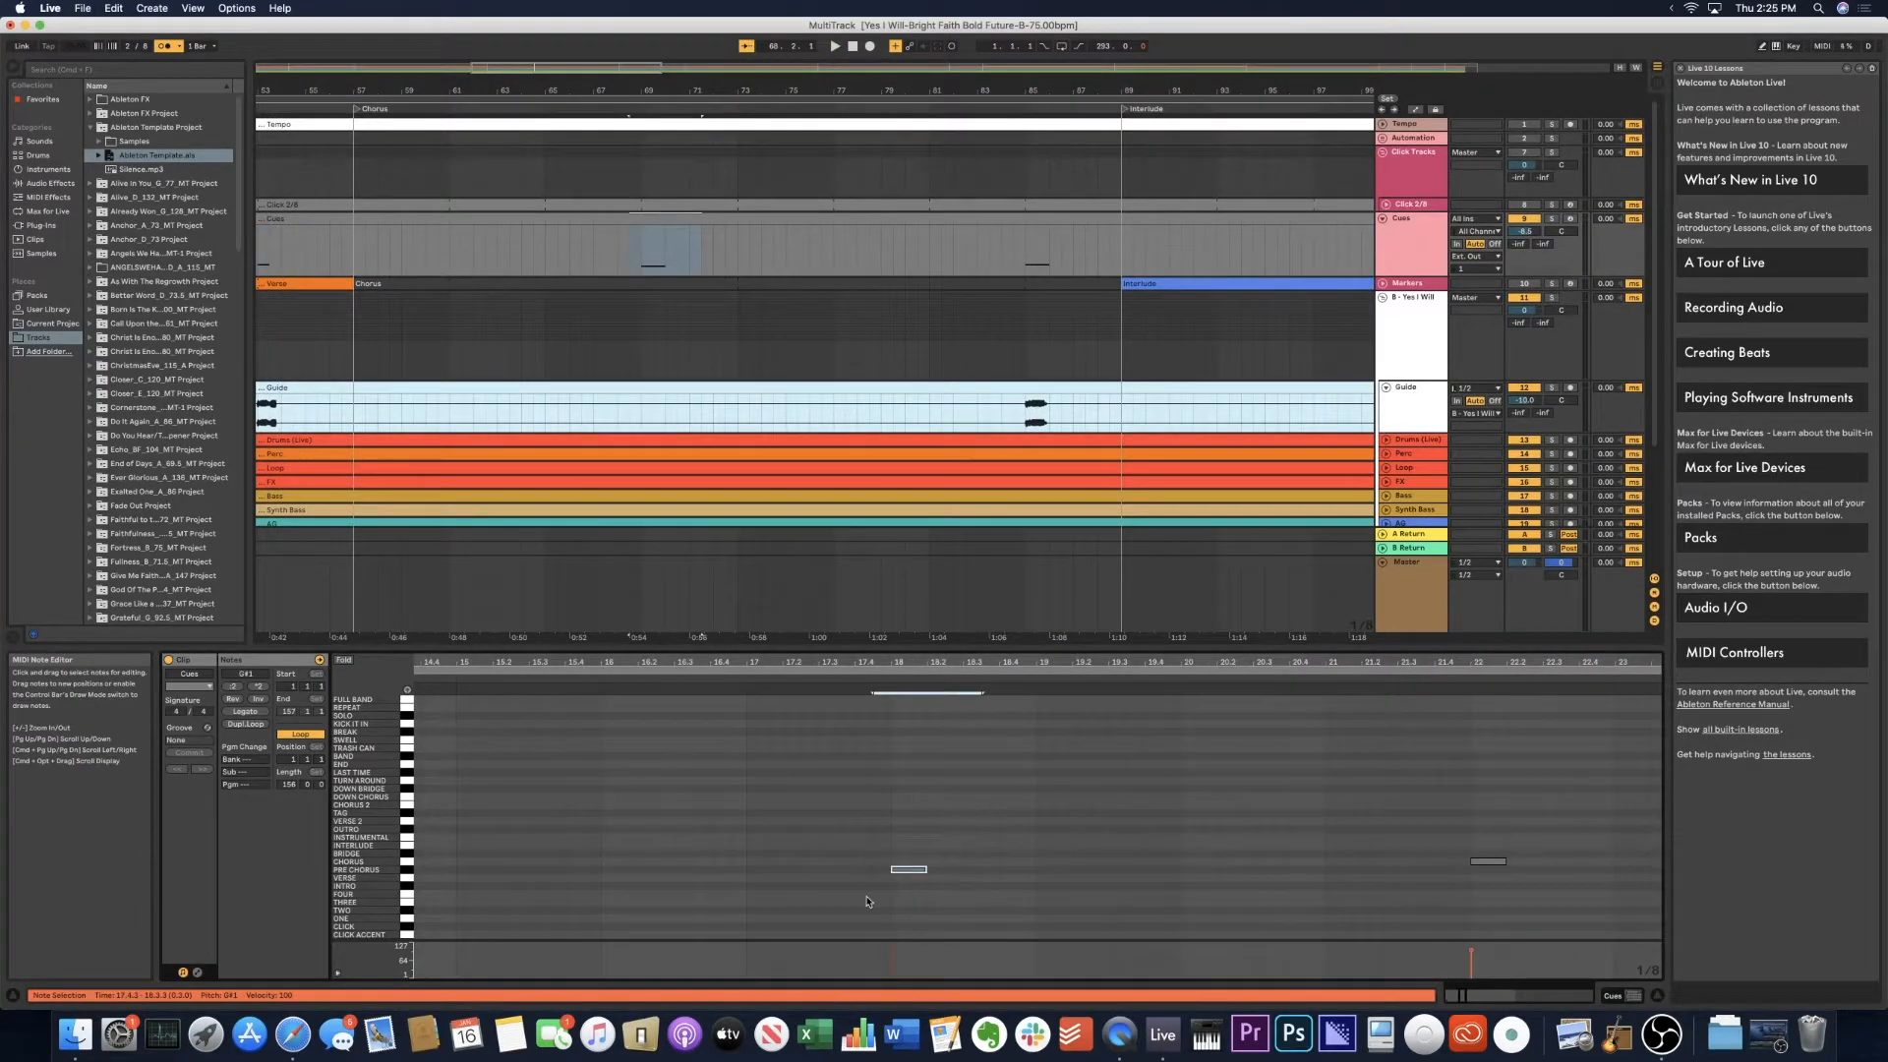
{"action": "key", "text": "Delete"}
{"action": "scroll", "coordinate": [1082, 865], "scroll_direction": "right", "scroll_amount": 8}
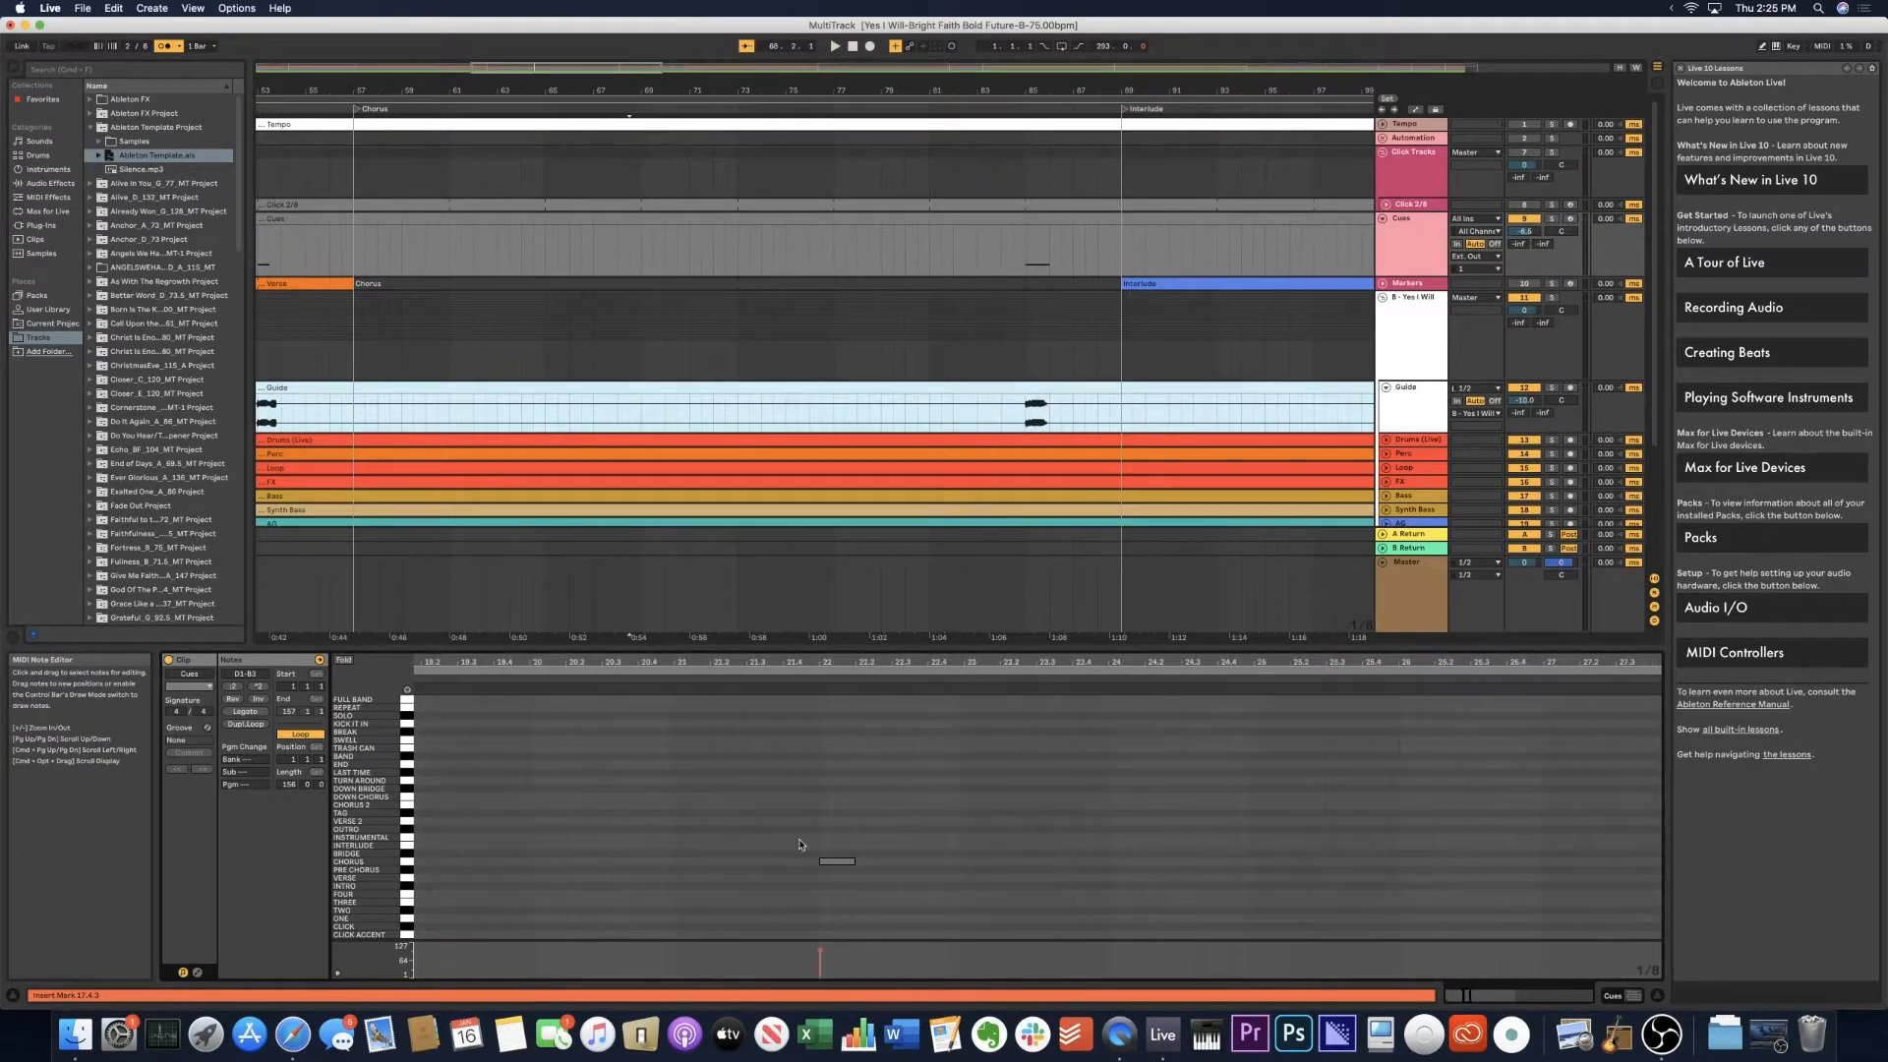
{"action": "left_click", "coordinate": [831, 864]}
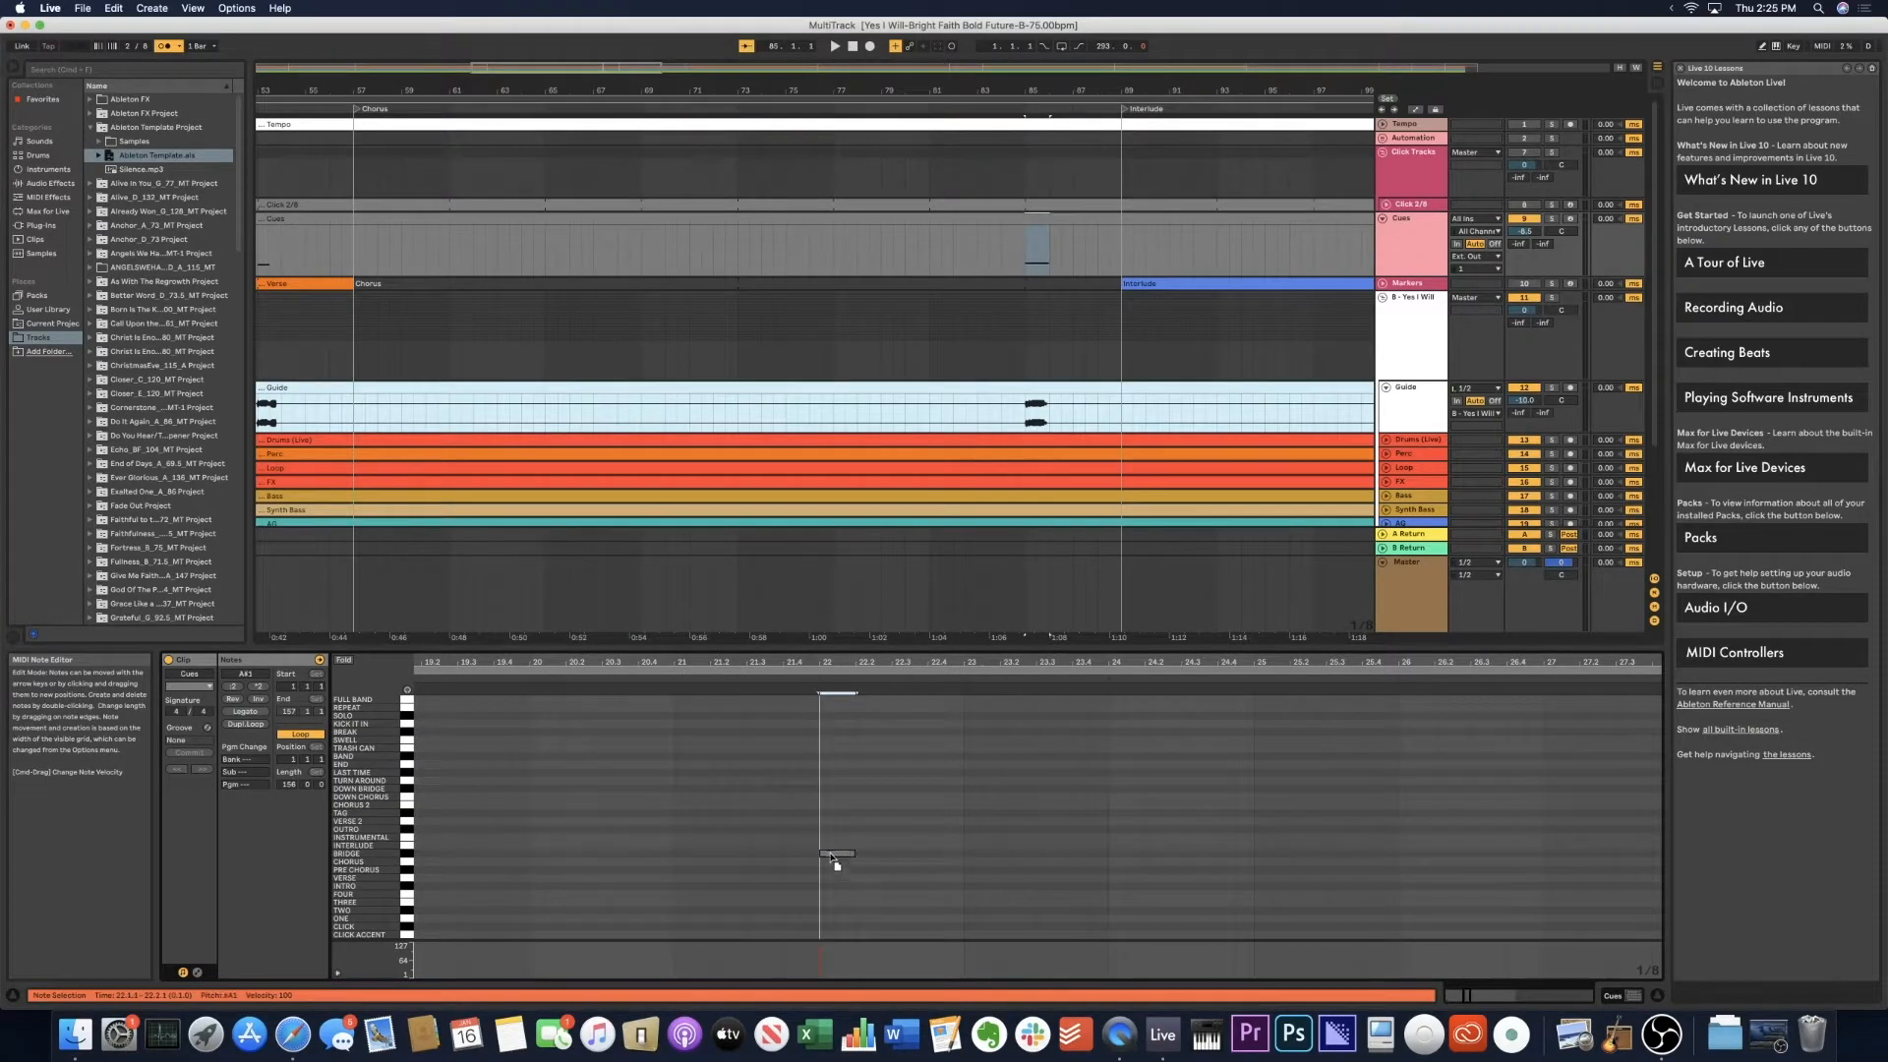
Play the end of the first Chorus to compare the Interlude cue with the guide vocal.
{"action": "left_click", "coordinate": [996, 100]}
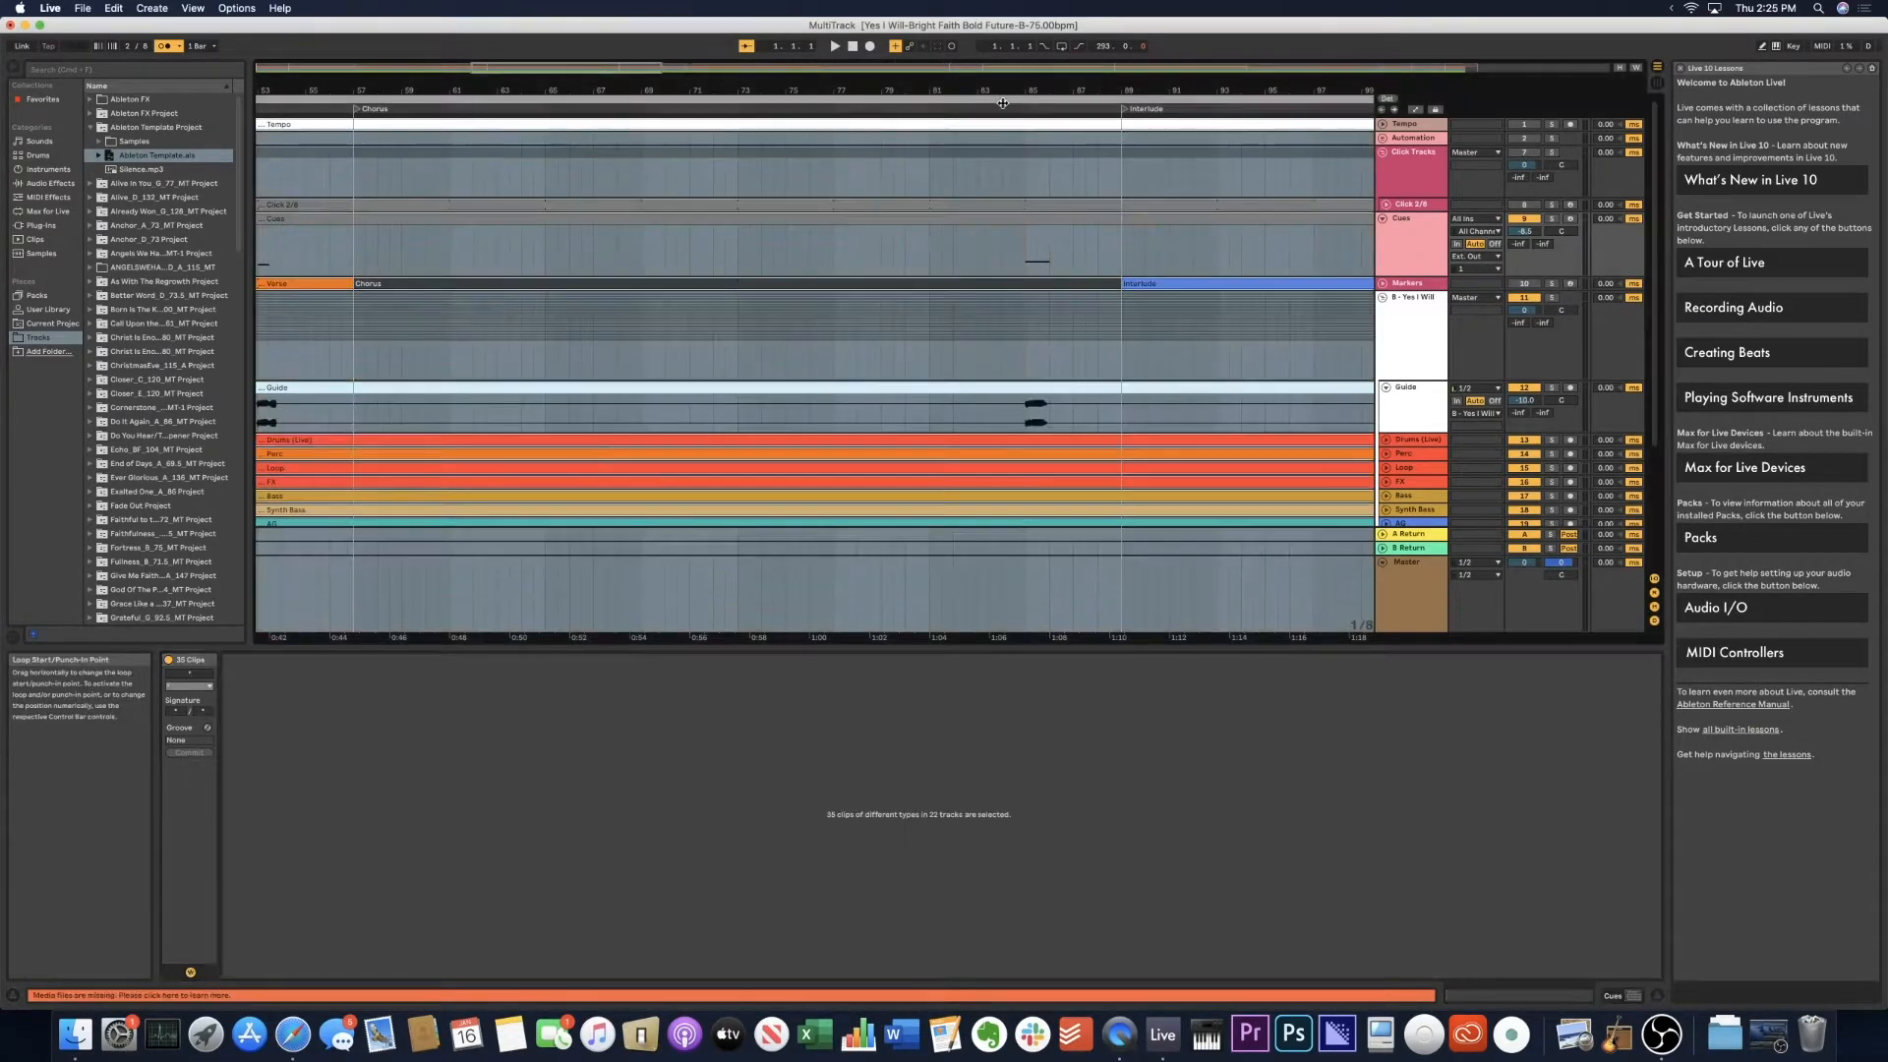
{"action": "left_click", "coordinate": [994, 108]}
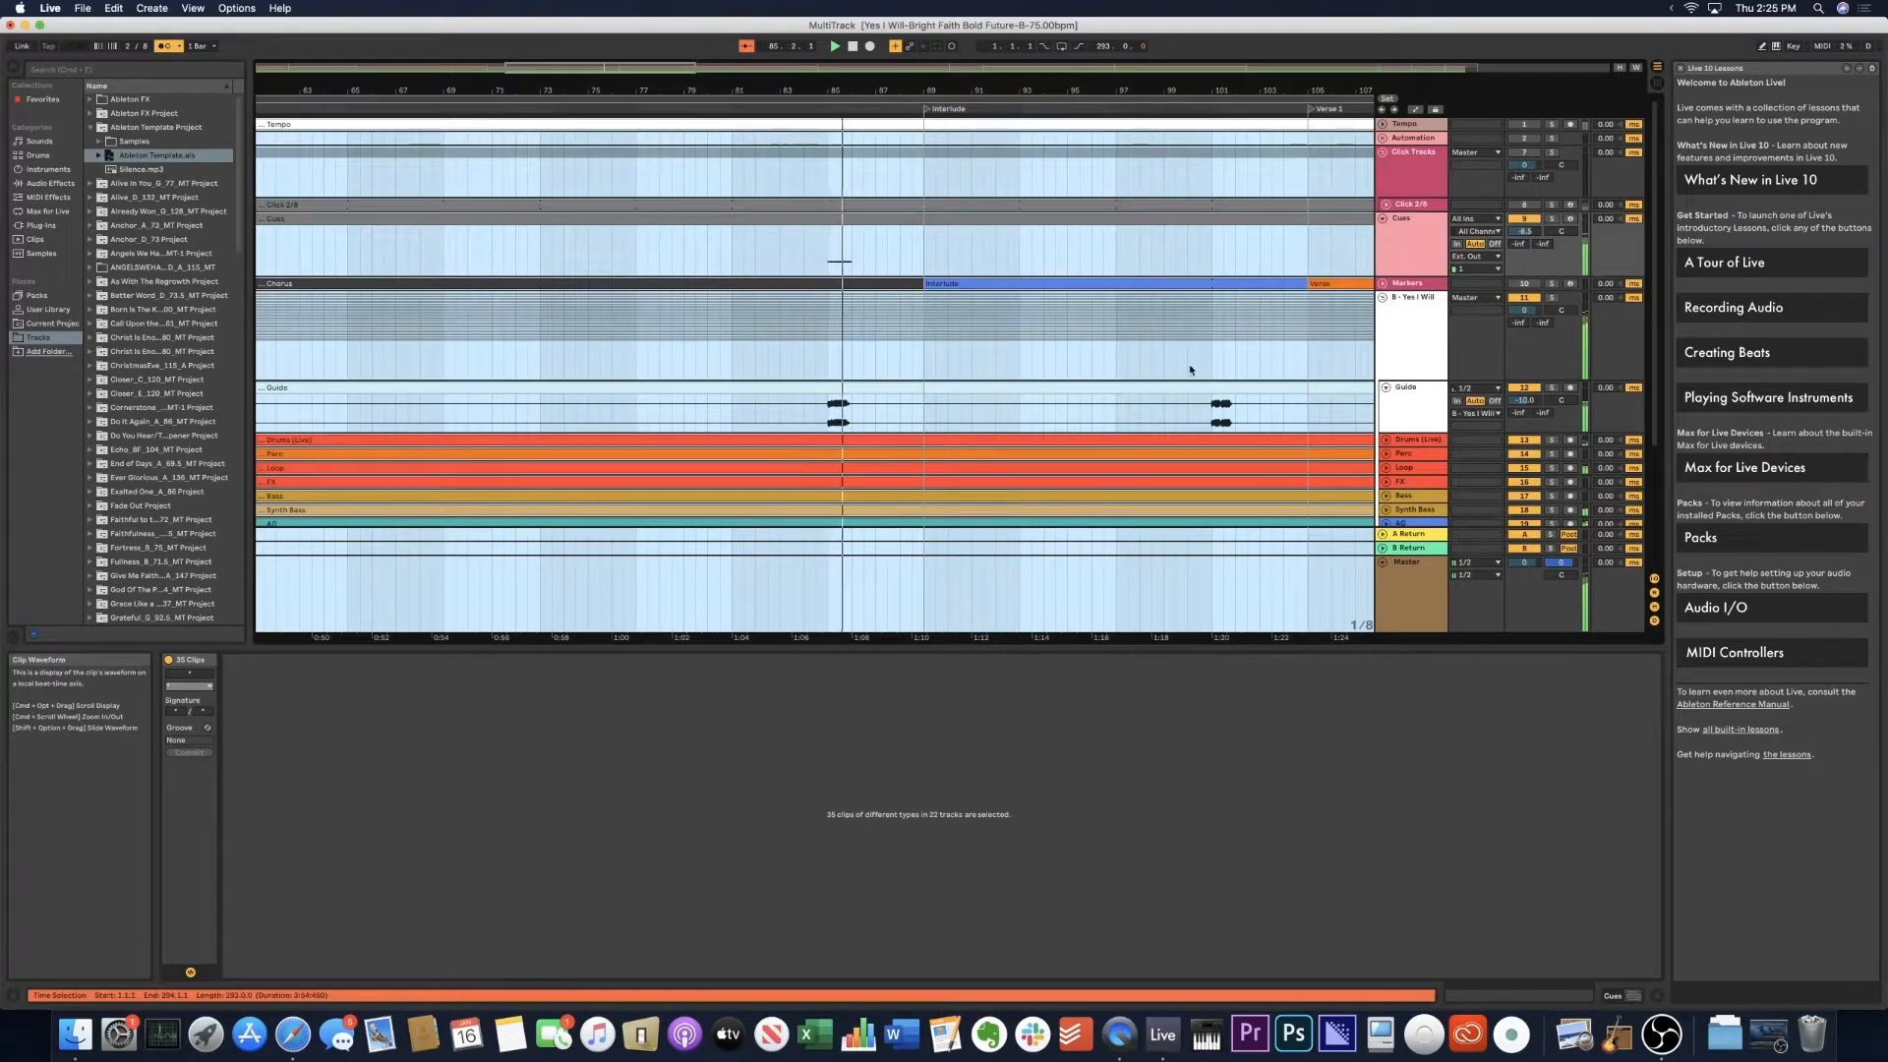
{"action": "left_click", "coordinate": [1095, 373]}
{"action": "scroll", "coordinate": [1057, 317], "scroll_direction": "right", "scroll_amount": 5}
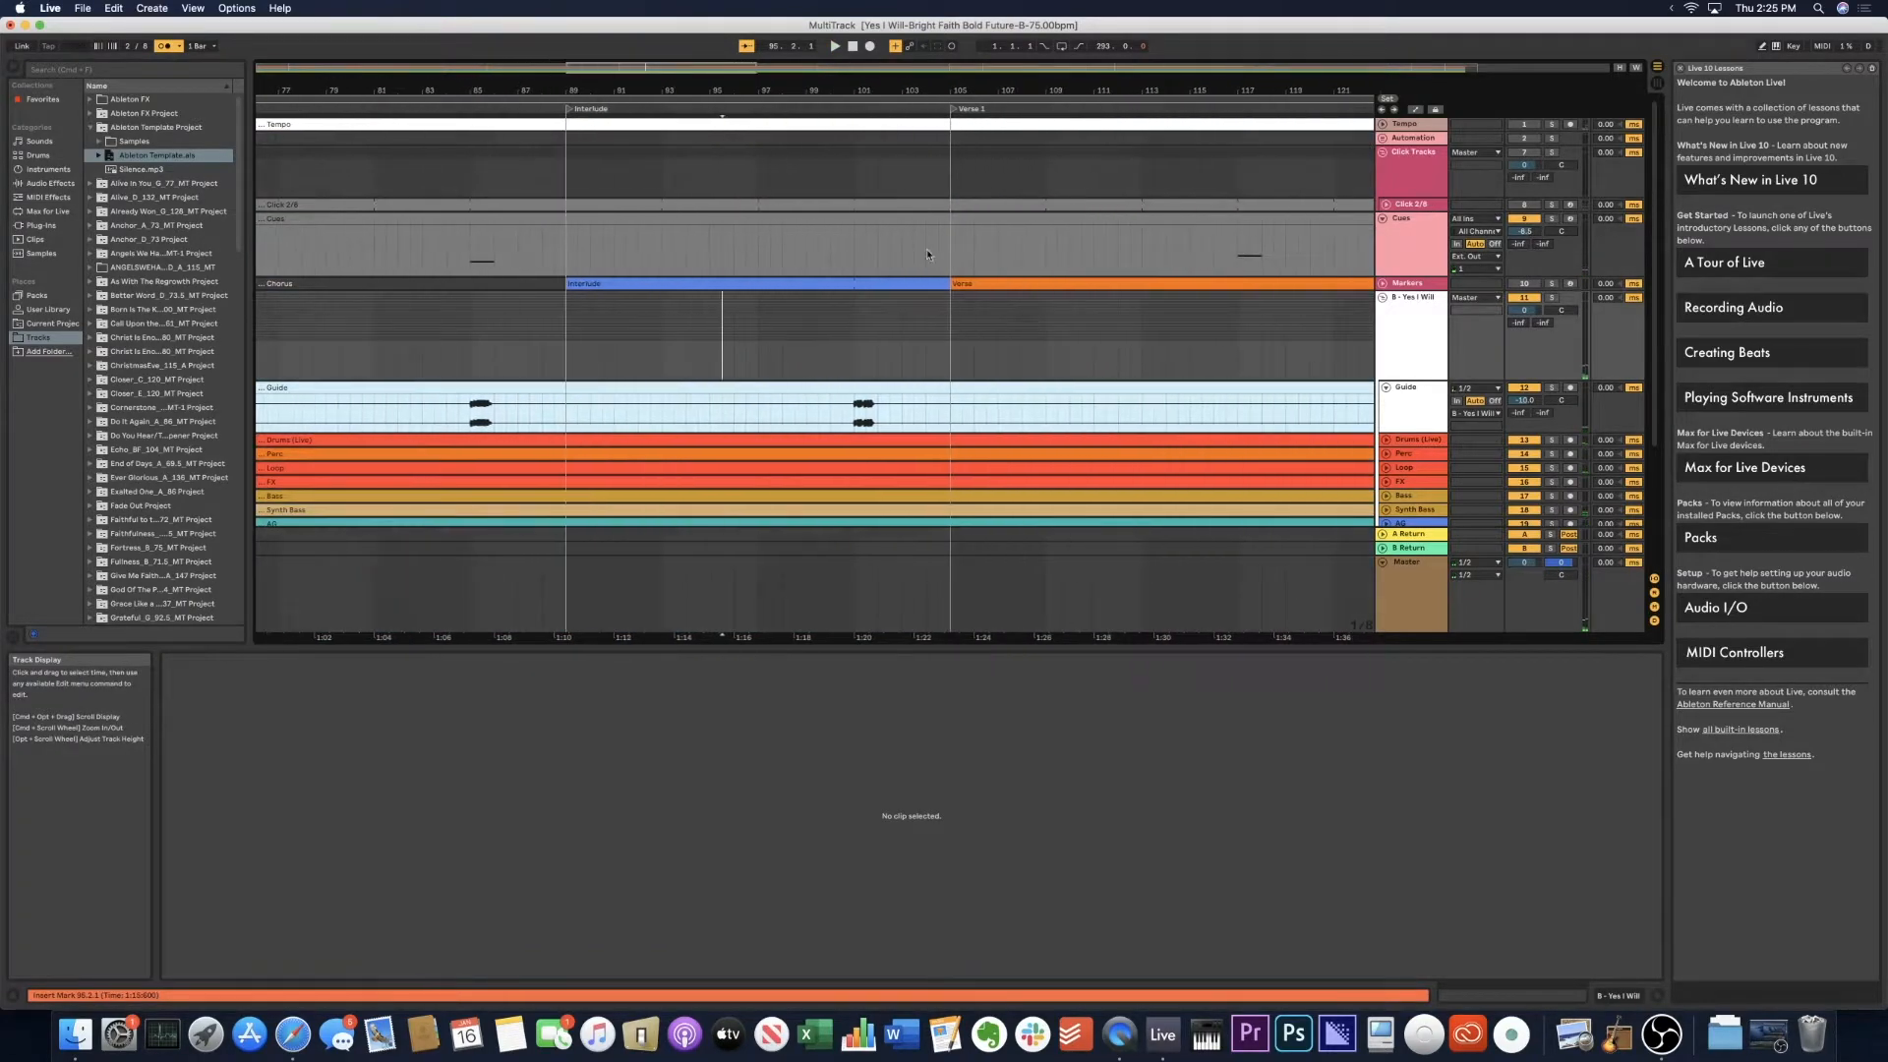
Add a Verse cue at bar 26 of the Cues clip, matching the guide vocal near the end of the Interlude.
{"action": "left_click", "coordinate": [969, 219]}
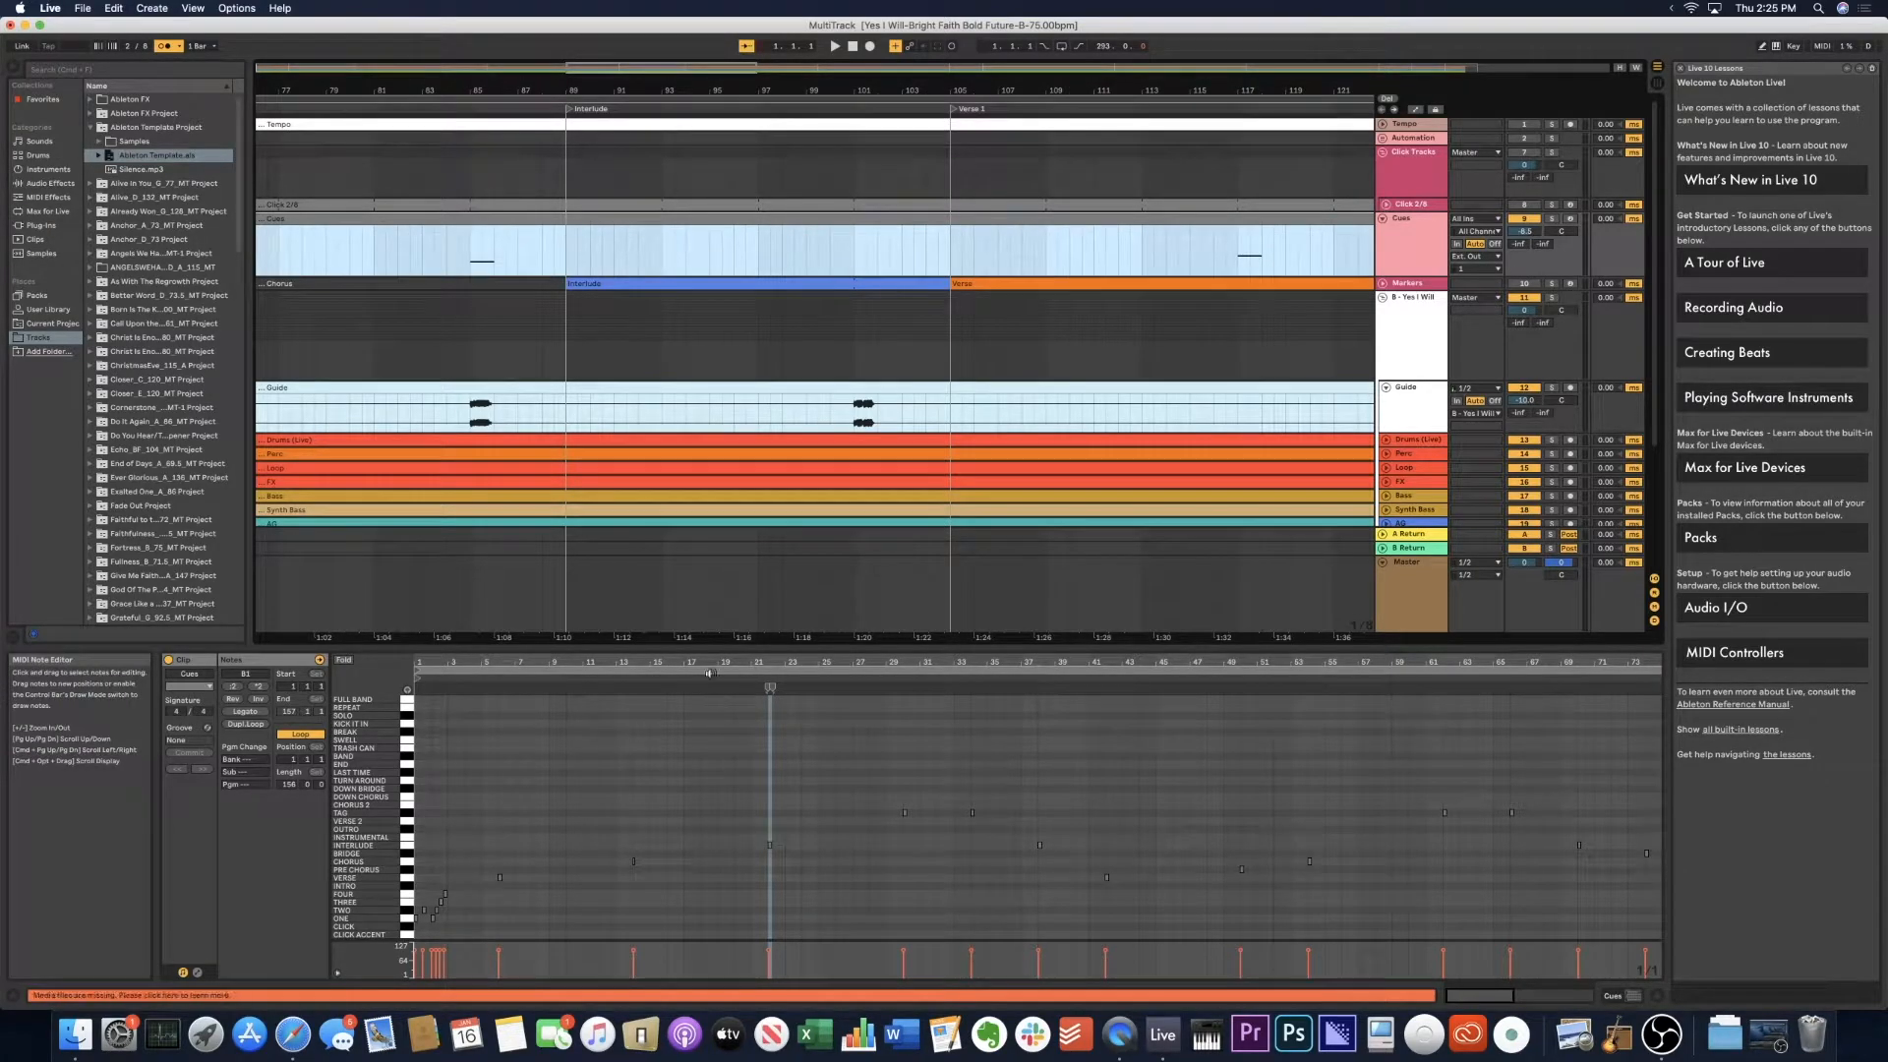
{"action": "left_click", "coordinate": [744, 576]}
{"action": "key", "text": "space"}
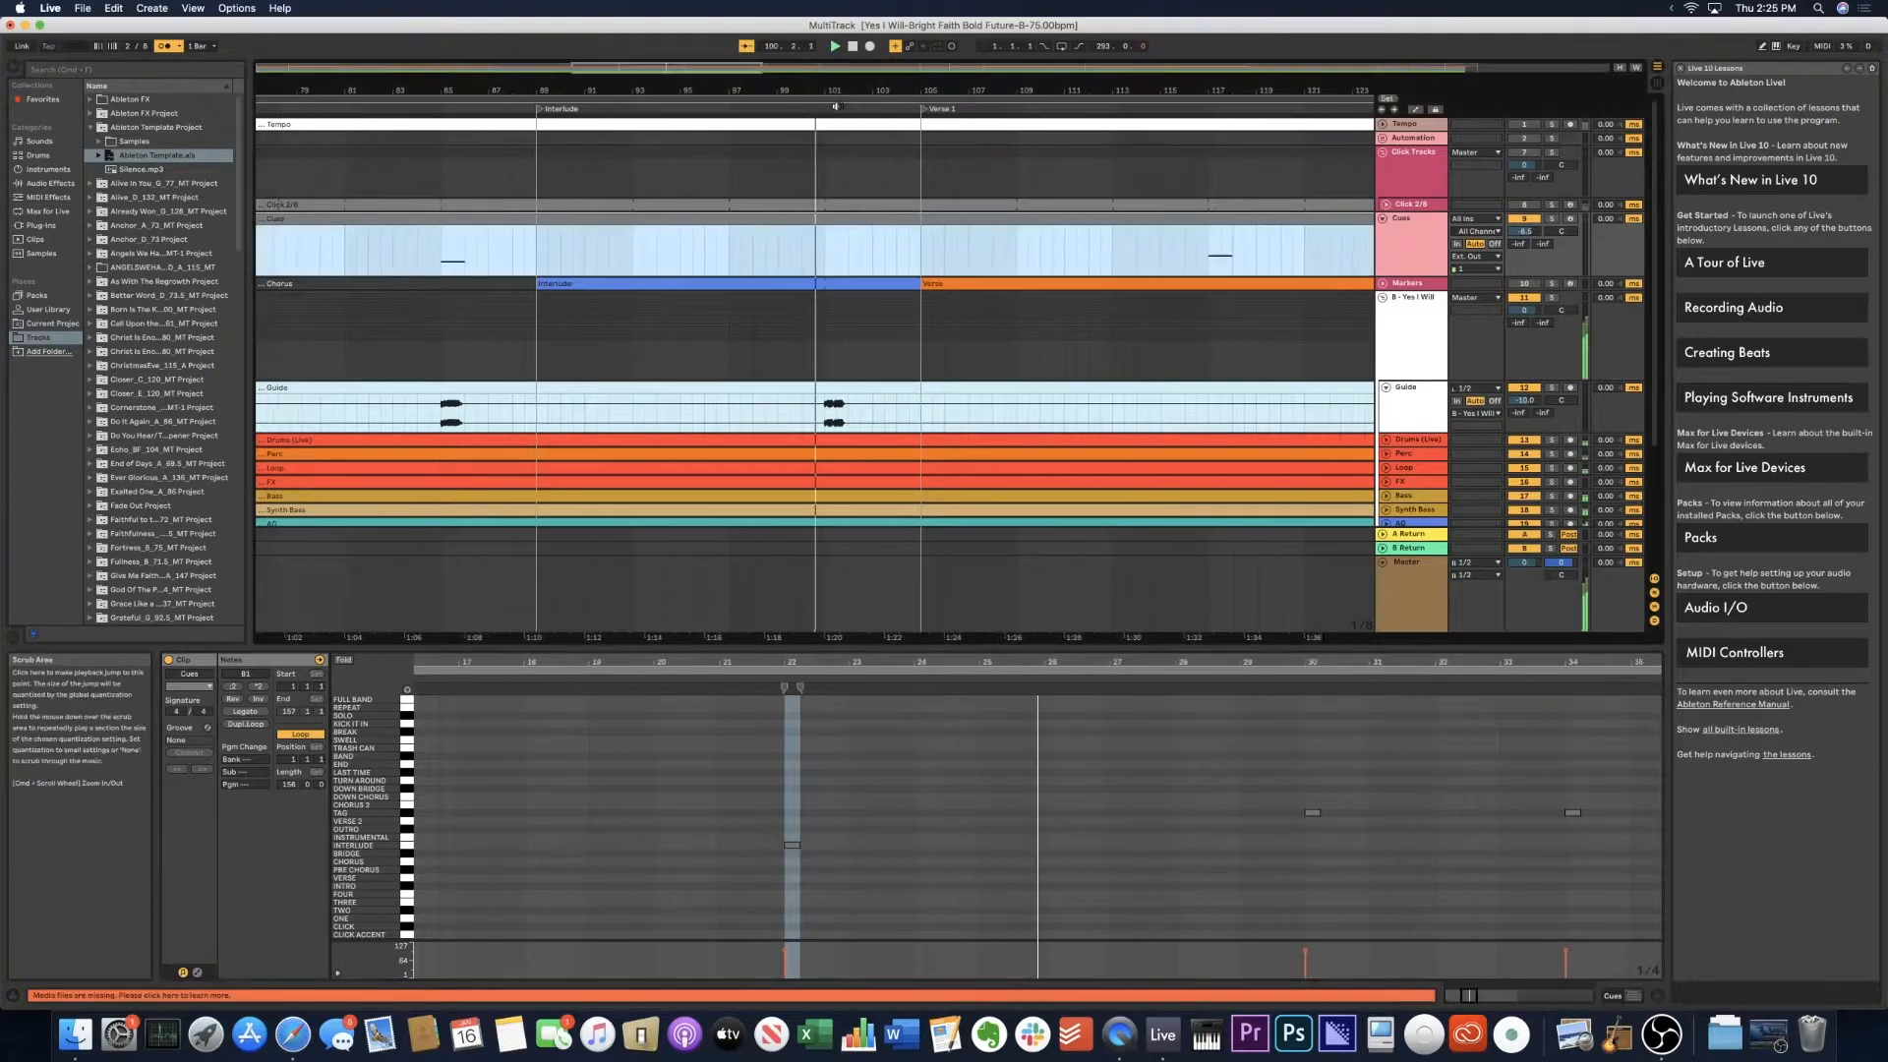
{"action": "scroll", "coordinate": [1044, 836], "scroll_direction": "right", "scroll_amount": 4}
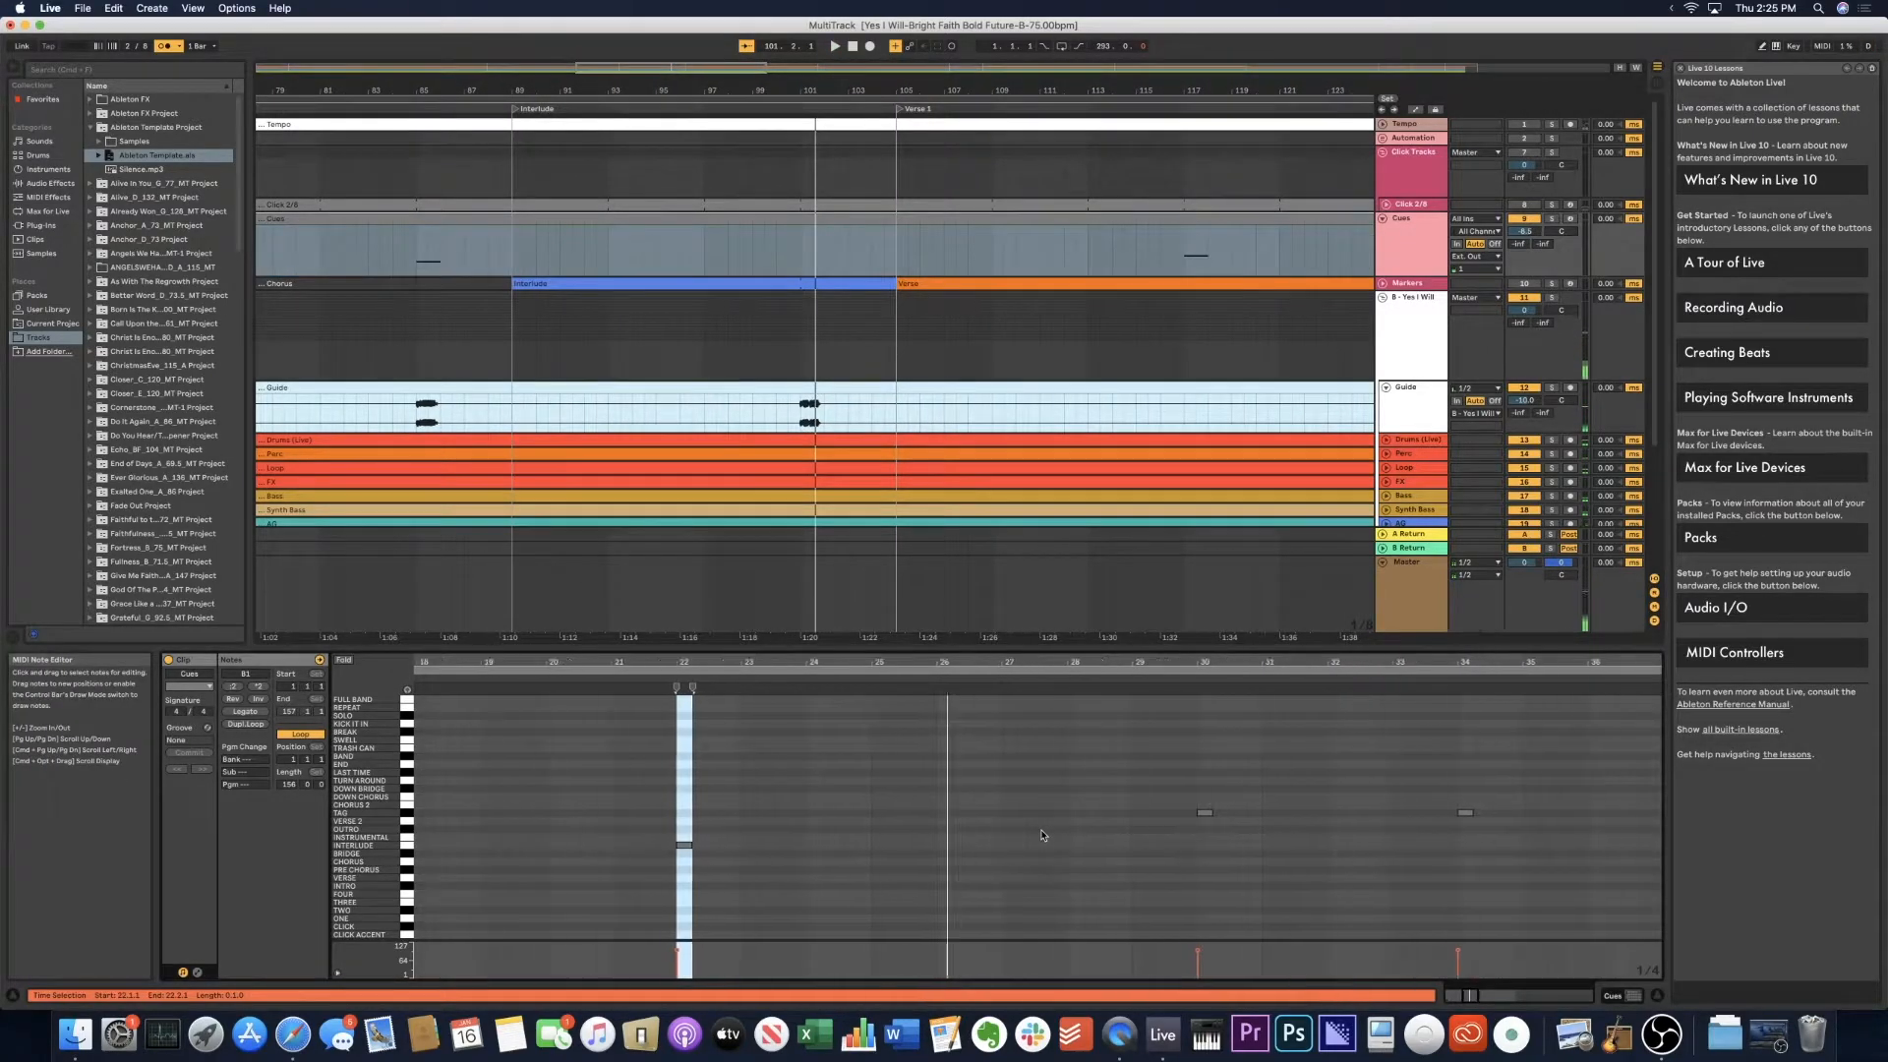
{"action": "scroll", "coordinate": [872, 887], "scroll_direction": "left", "scroll_amount": 1}
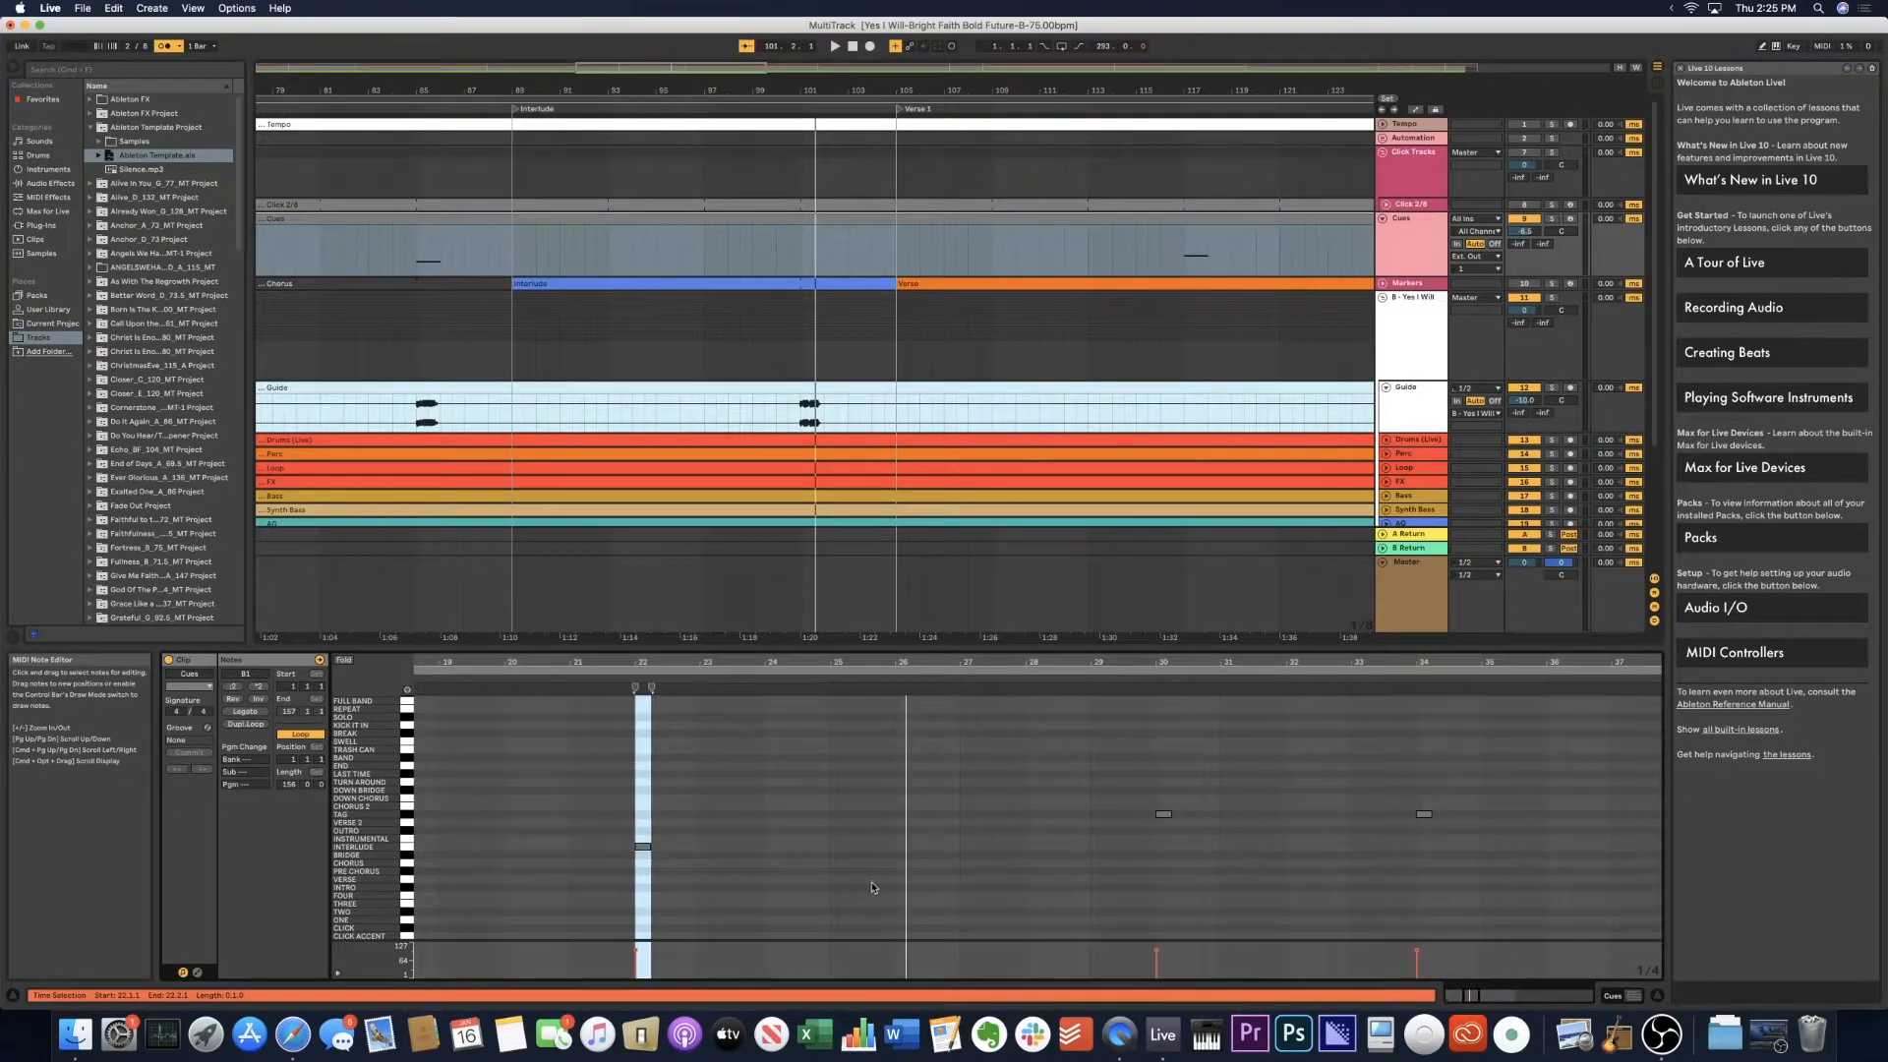
{"action": "double_click", "coordinate": [903, 882]}
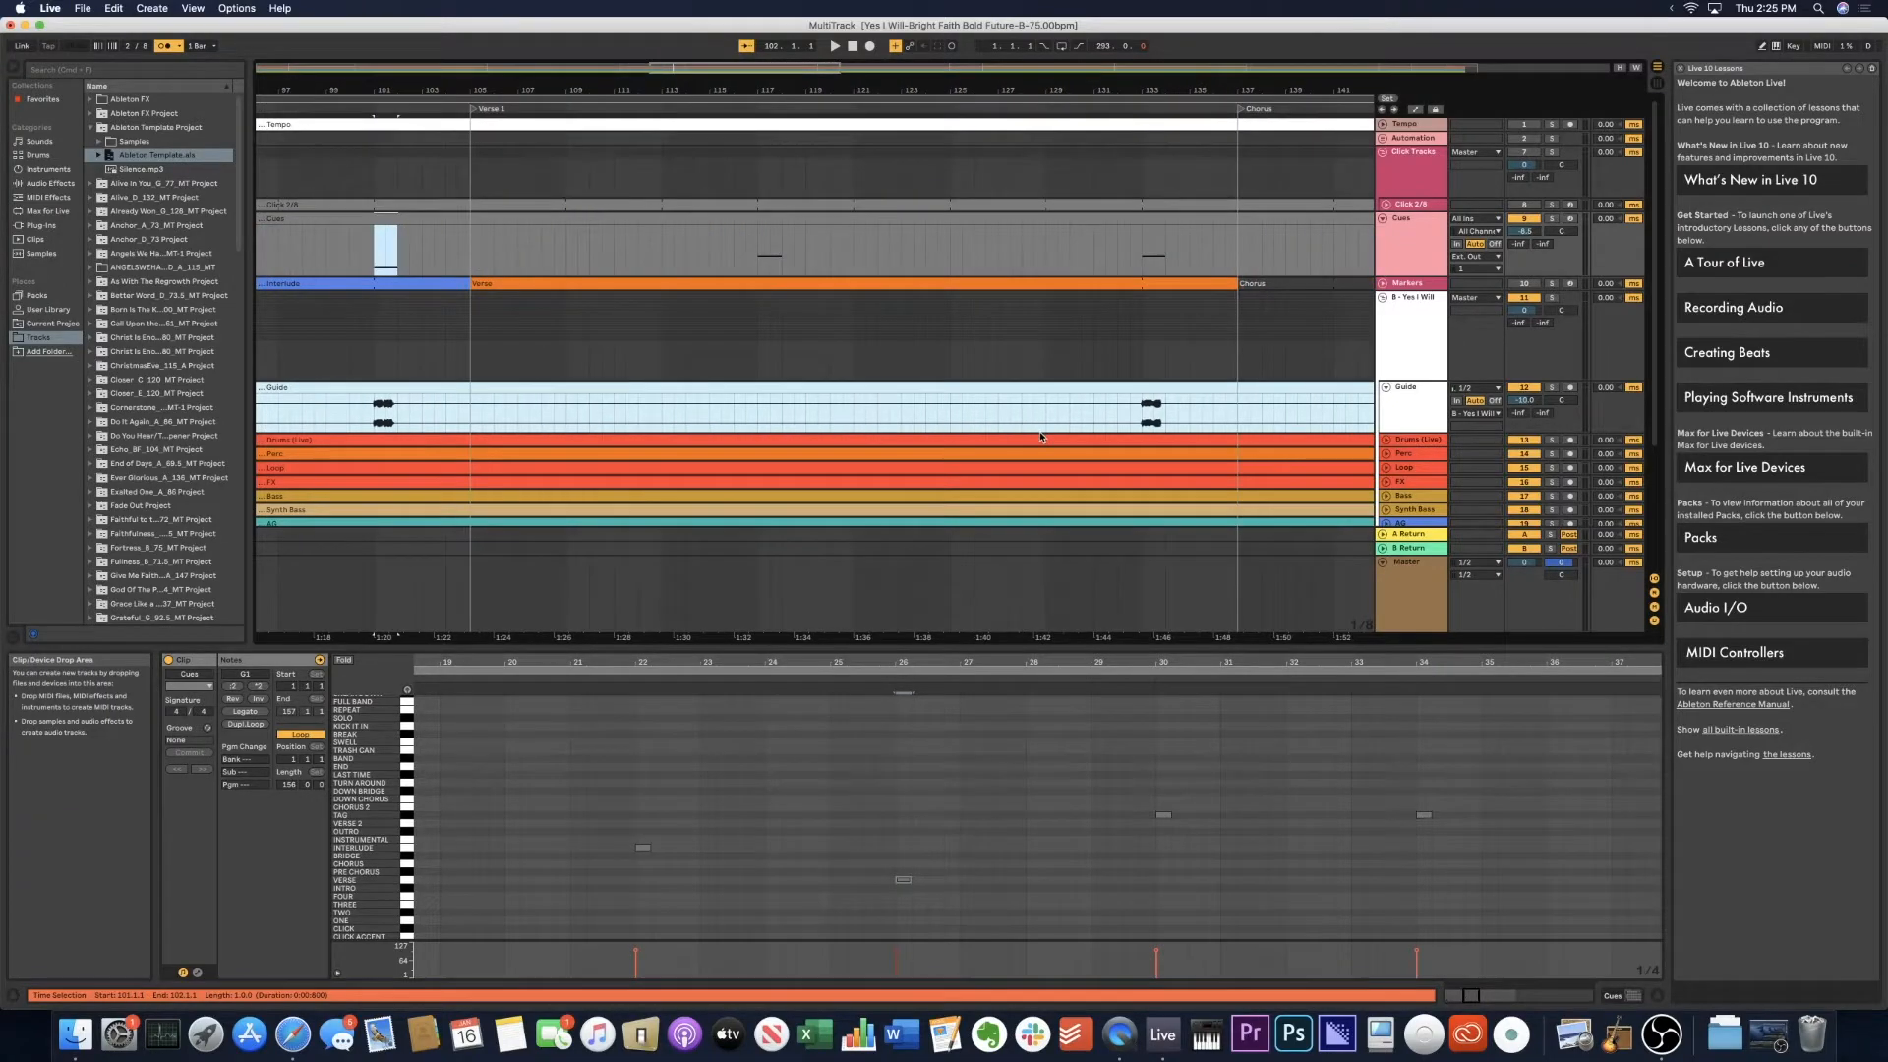
Delete the Tag cue at bar 30 of the Cues clip and replace the Tag cue at bar 34 with a Chorus cue.
{"action": "left_click_drag", "start_coordinate": [1077, 759], "coordinate": [1257, 847]}
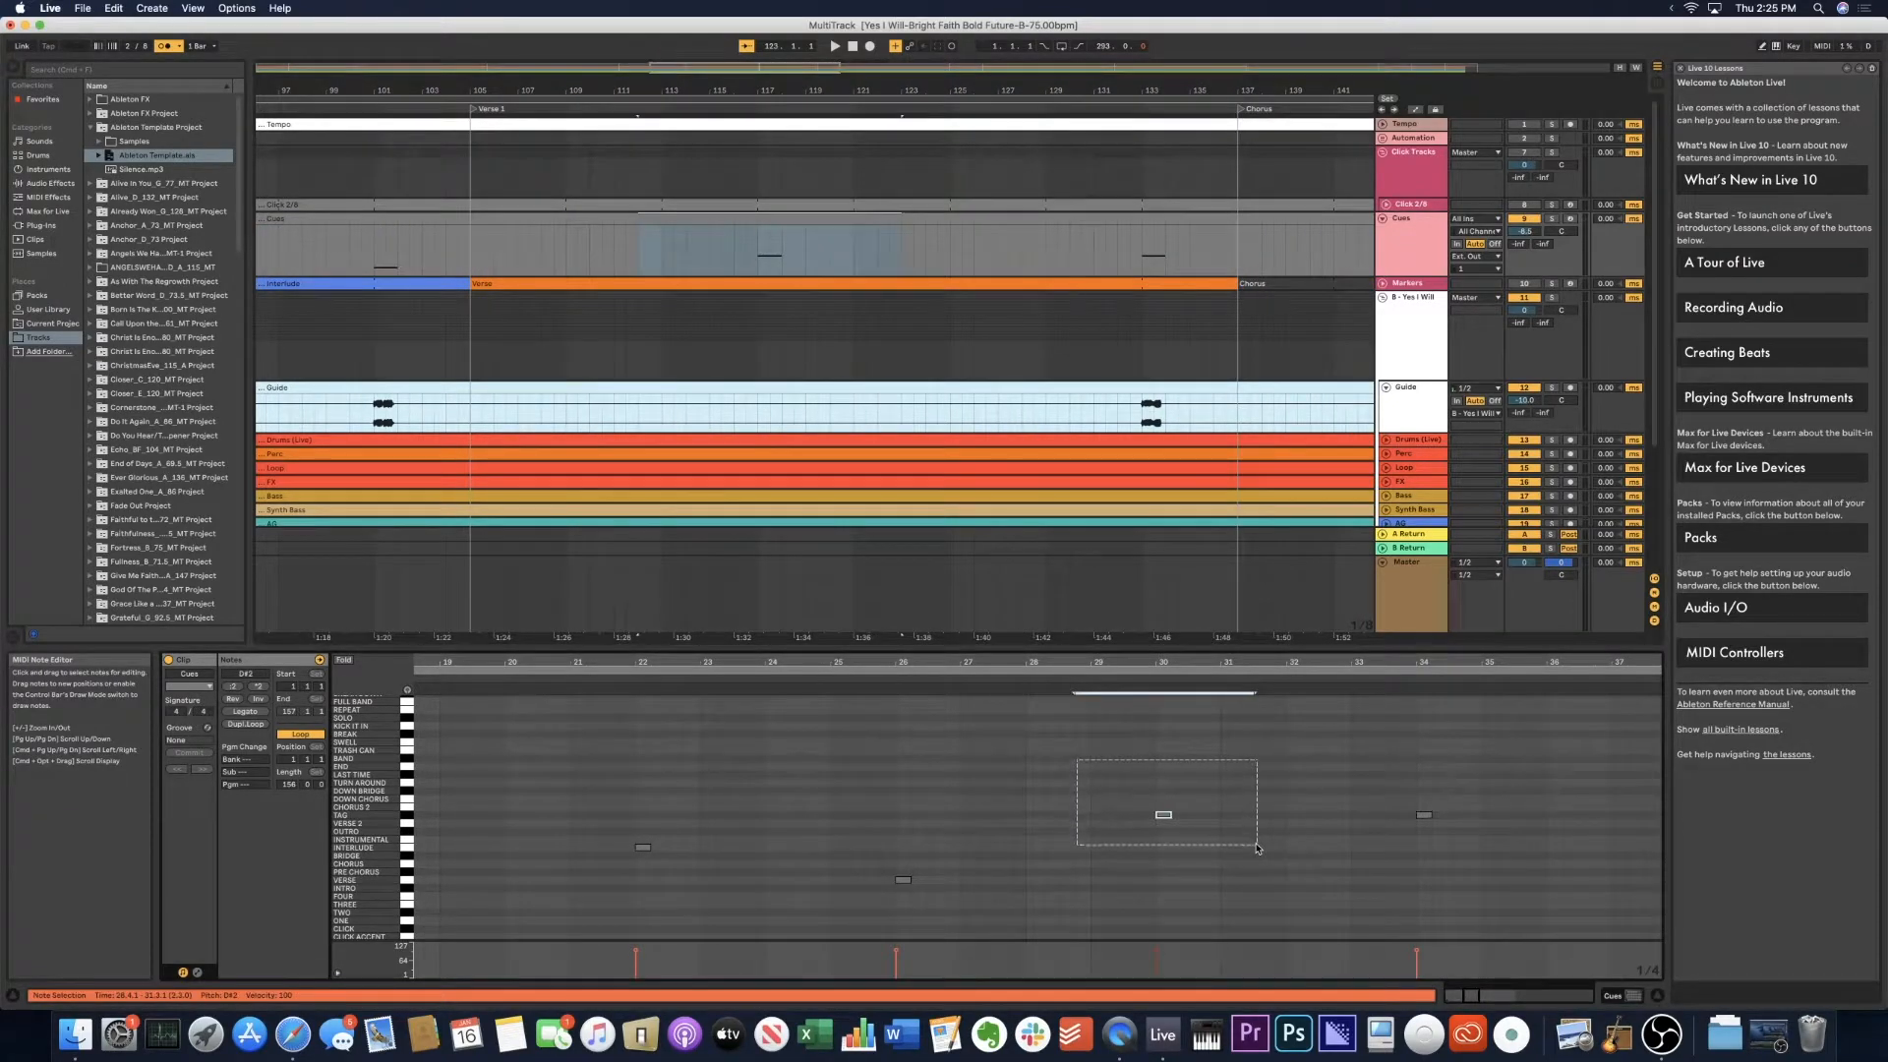
{"action": "left_click", "coordinate": [1074, 846]}
{"action": "scroll", "coordinate": [1042, 846], "scroll_direction": "right", "scroll_amount": 5}
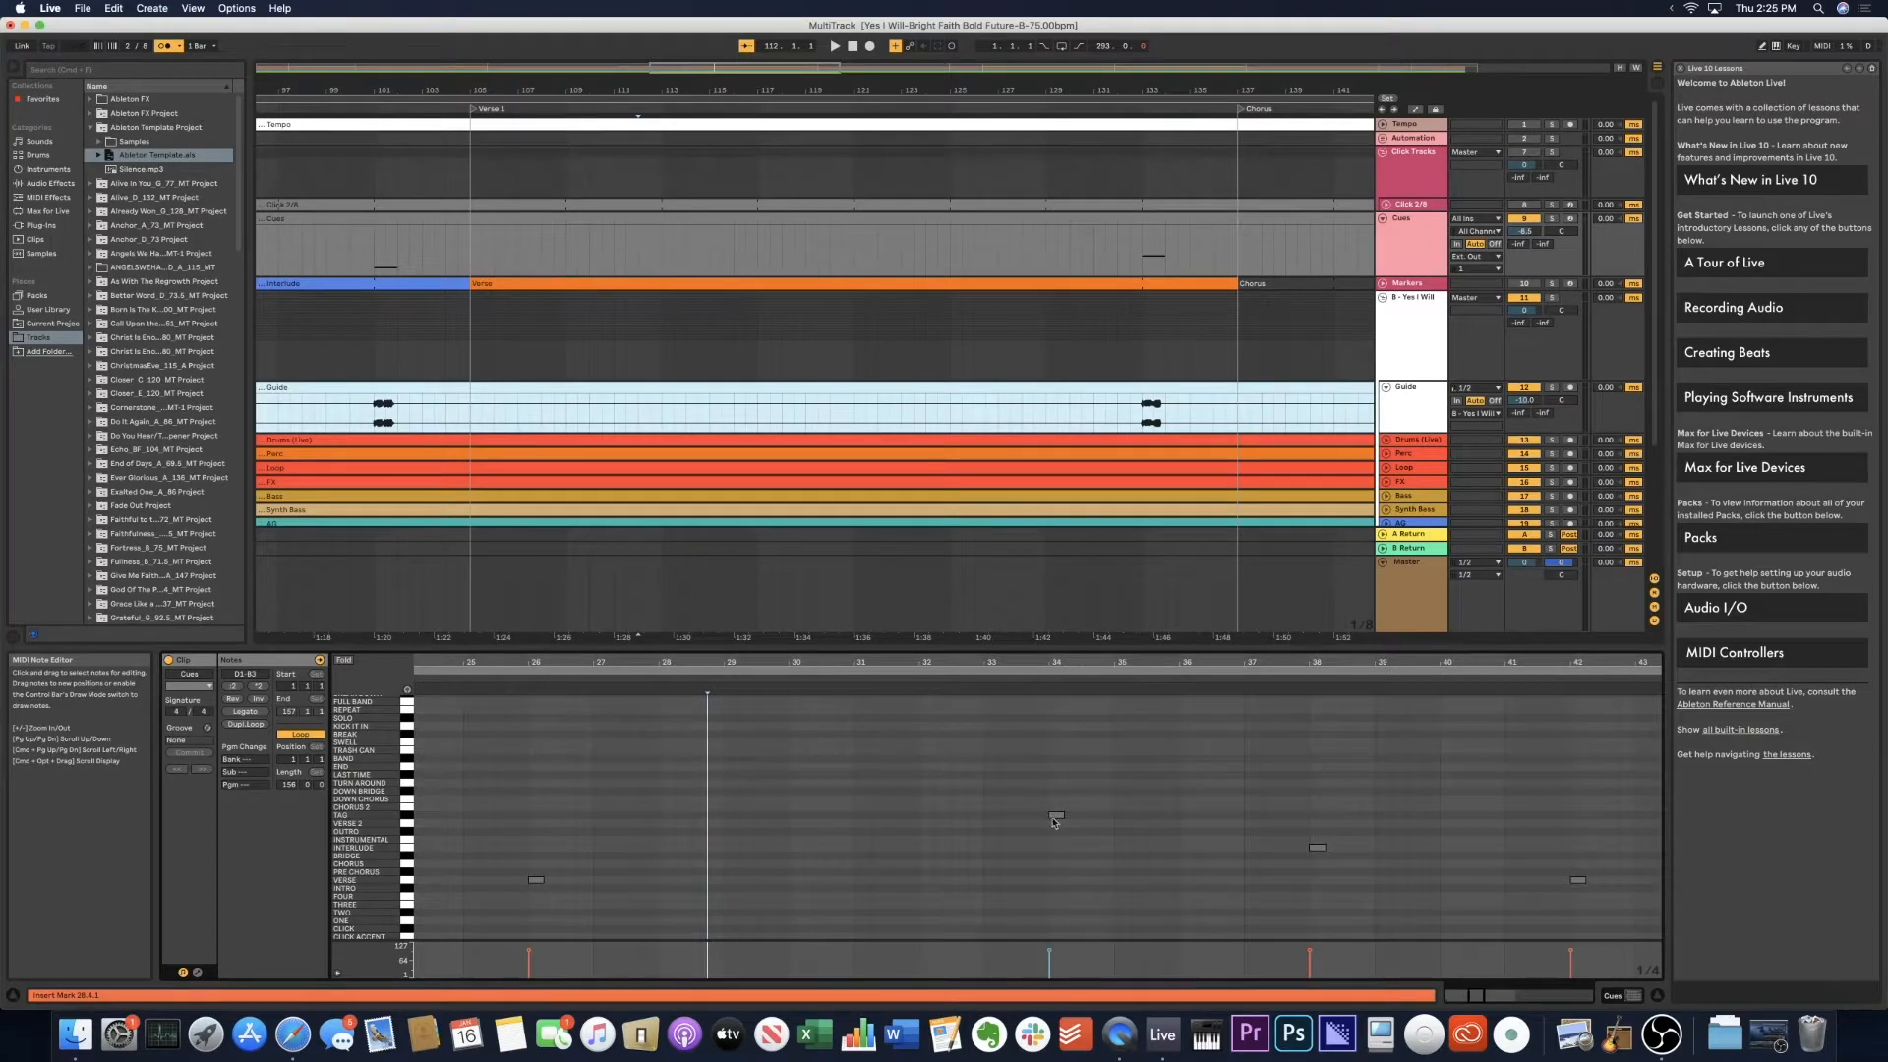
{"action": "double_click", "coordinate": [1055, 816]}
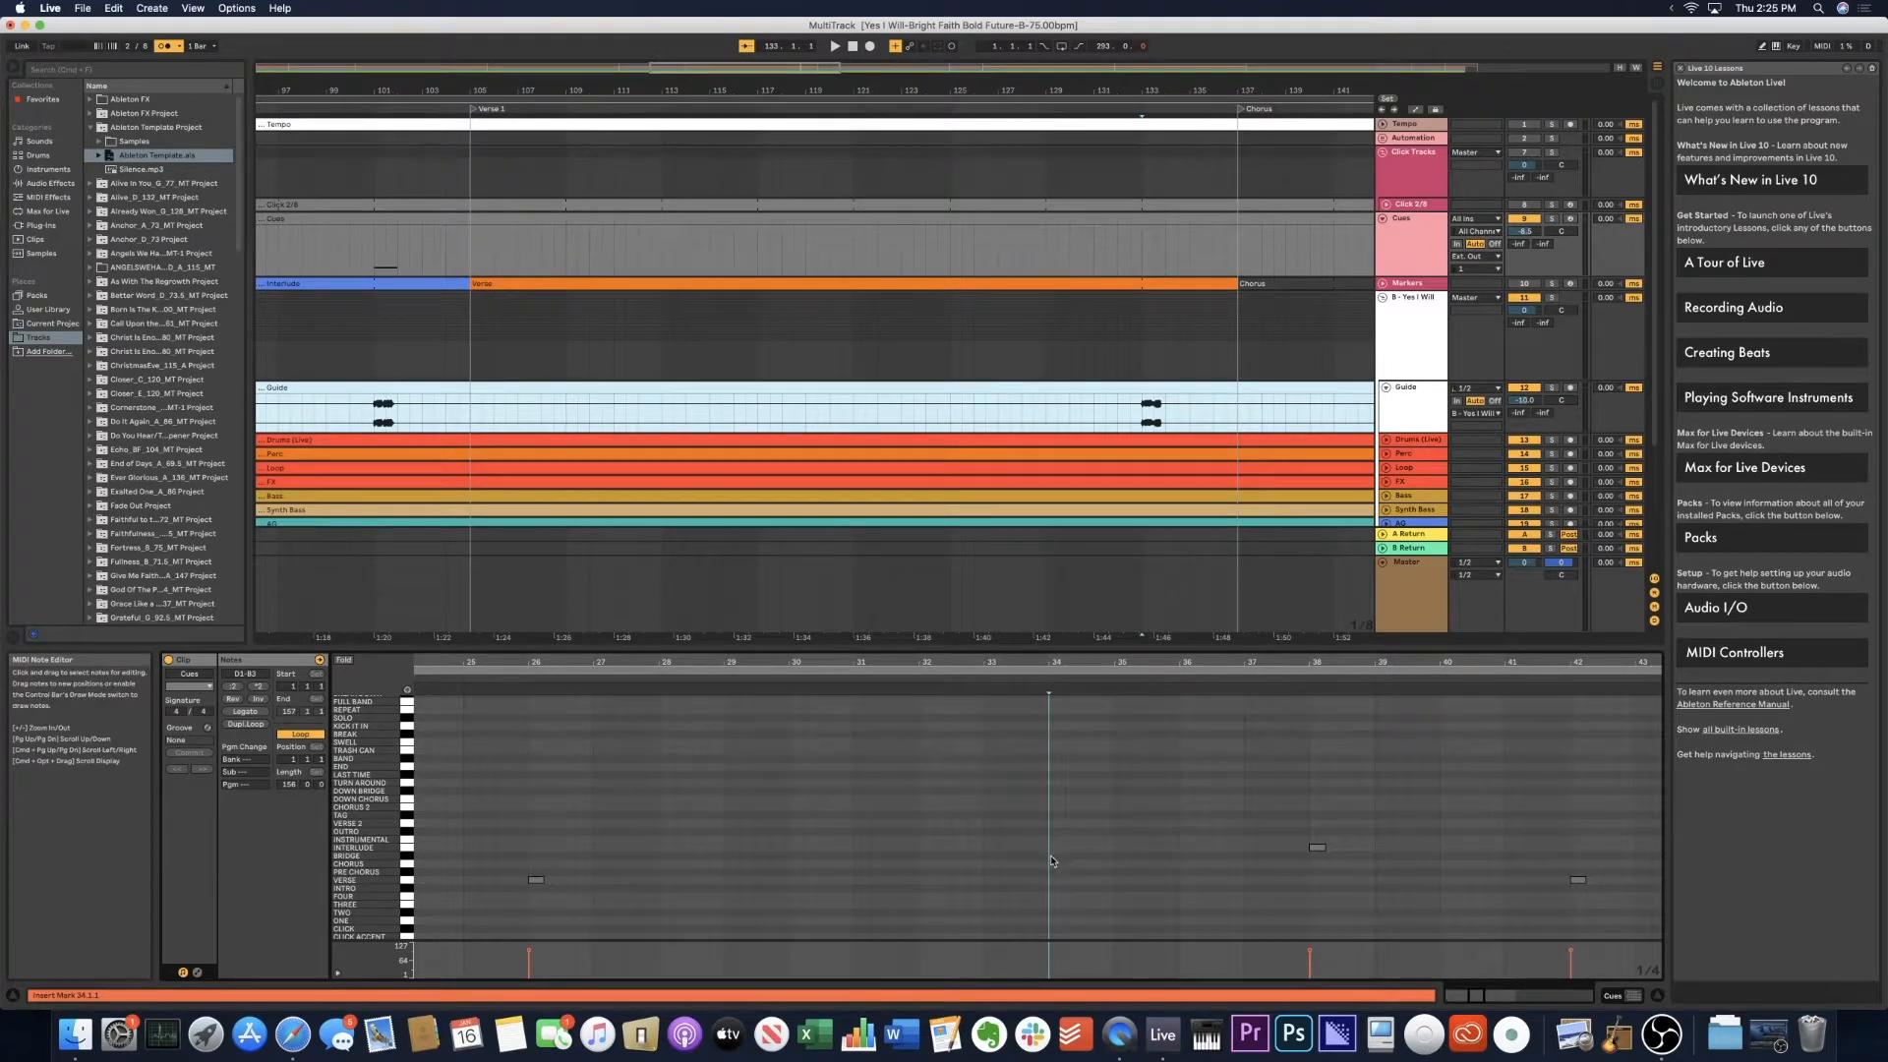
{"action": "double_click", "coordinate": [1052, 864]}
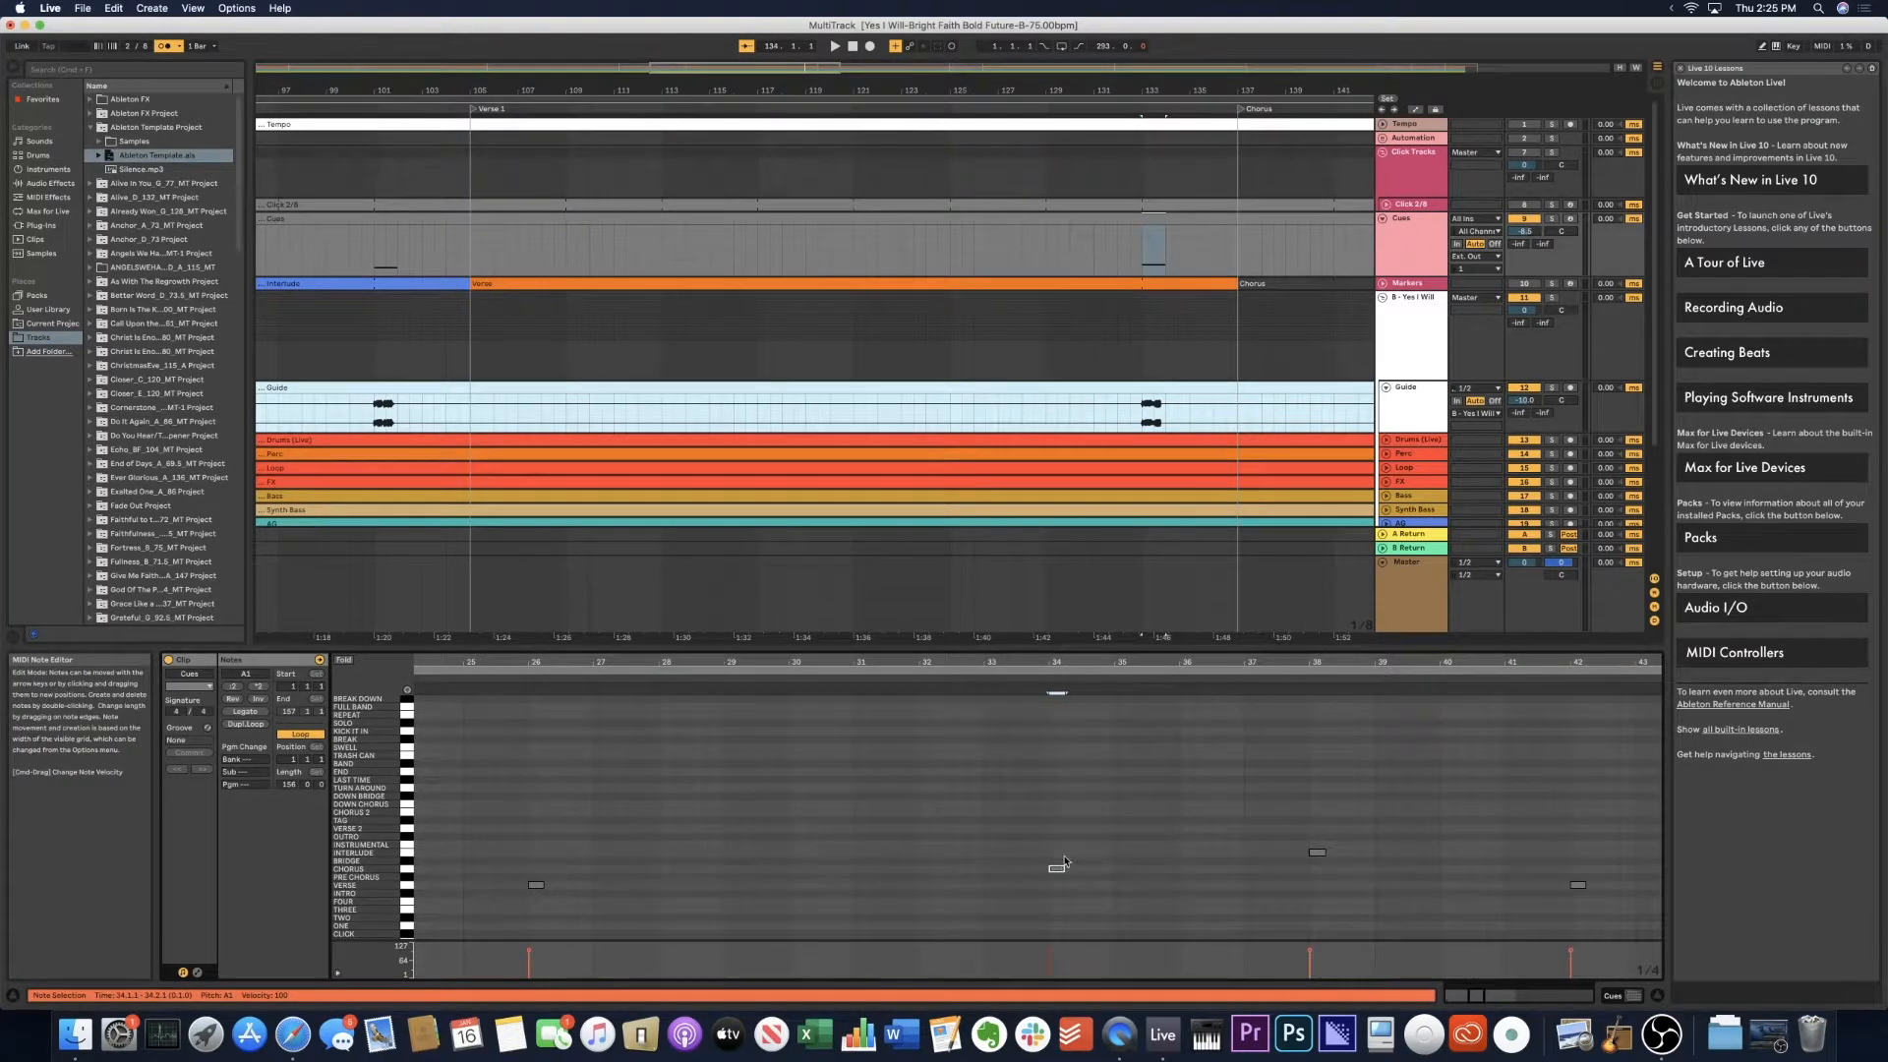
Try to delete the Interlude cue at bar 38 of the Cues clip, and undo the deletion.
{"action": "scroll", "coordinate": [1067, 861], "scroll_direction": "right", "scroll_amount": 6}
{"action": "left_click", "coordinate": [777, 851]}
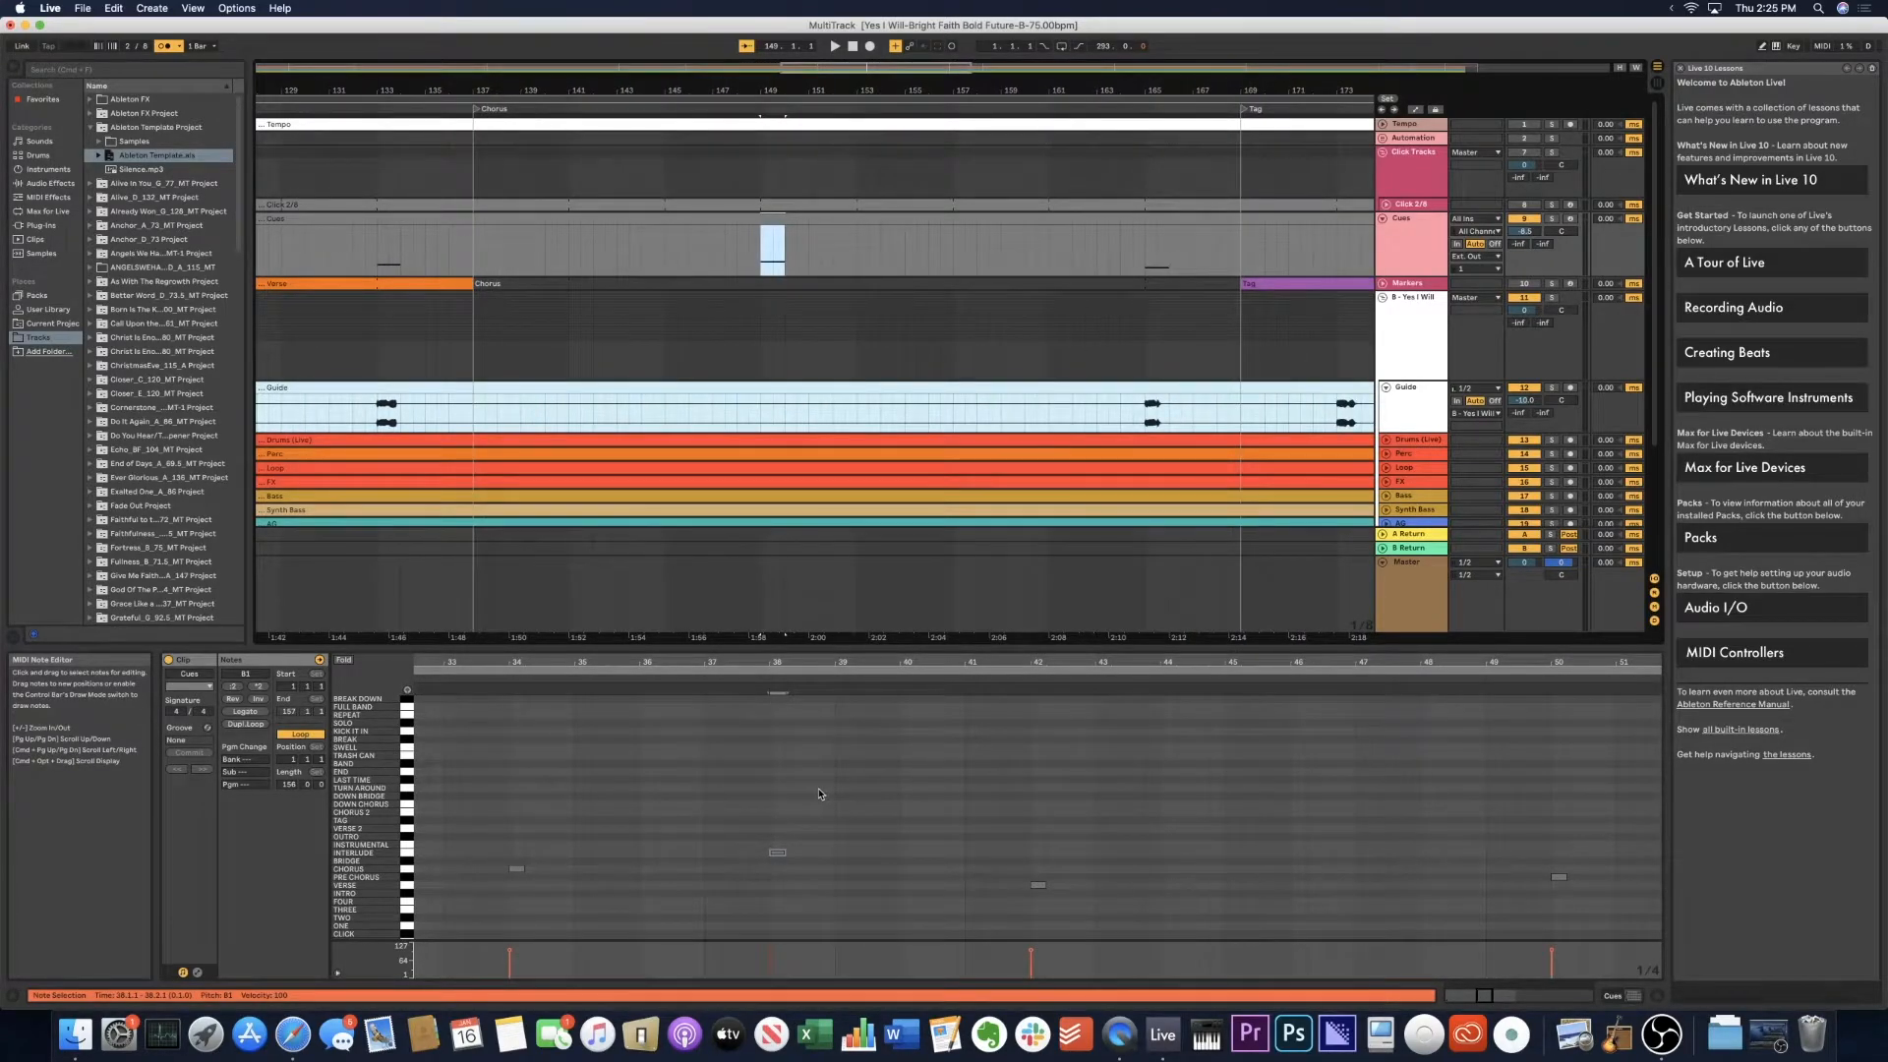
{"action": "key", "text": "Delete"}
{"action": "scroll", "coordinate": [864, 165], "scroll_direction": "right", "scroll_amount": 1}
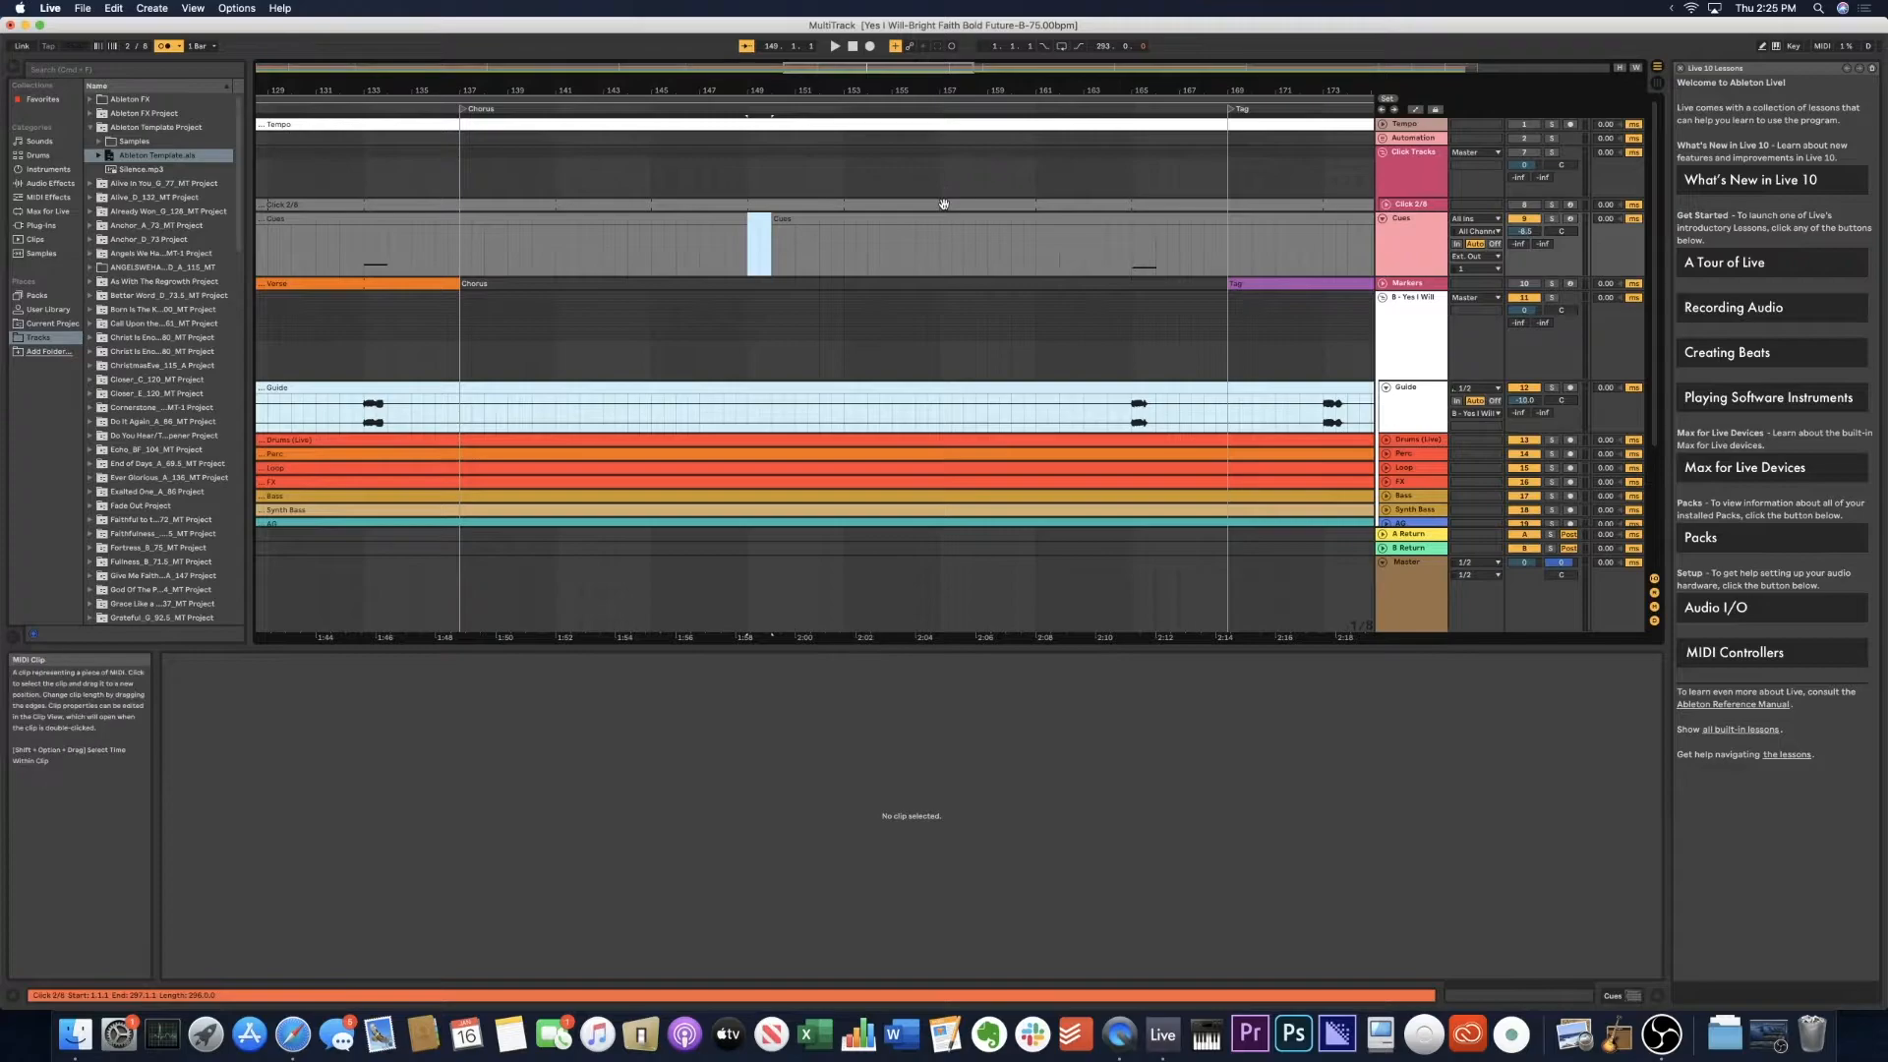
{"action": "key", "text": "super+z"}
Reopen the Cues clip and delete the Interlude cue at bar 38 in the middle of the second Chorus.
{"action": "left_click", "coordinate": [800, 223]}
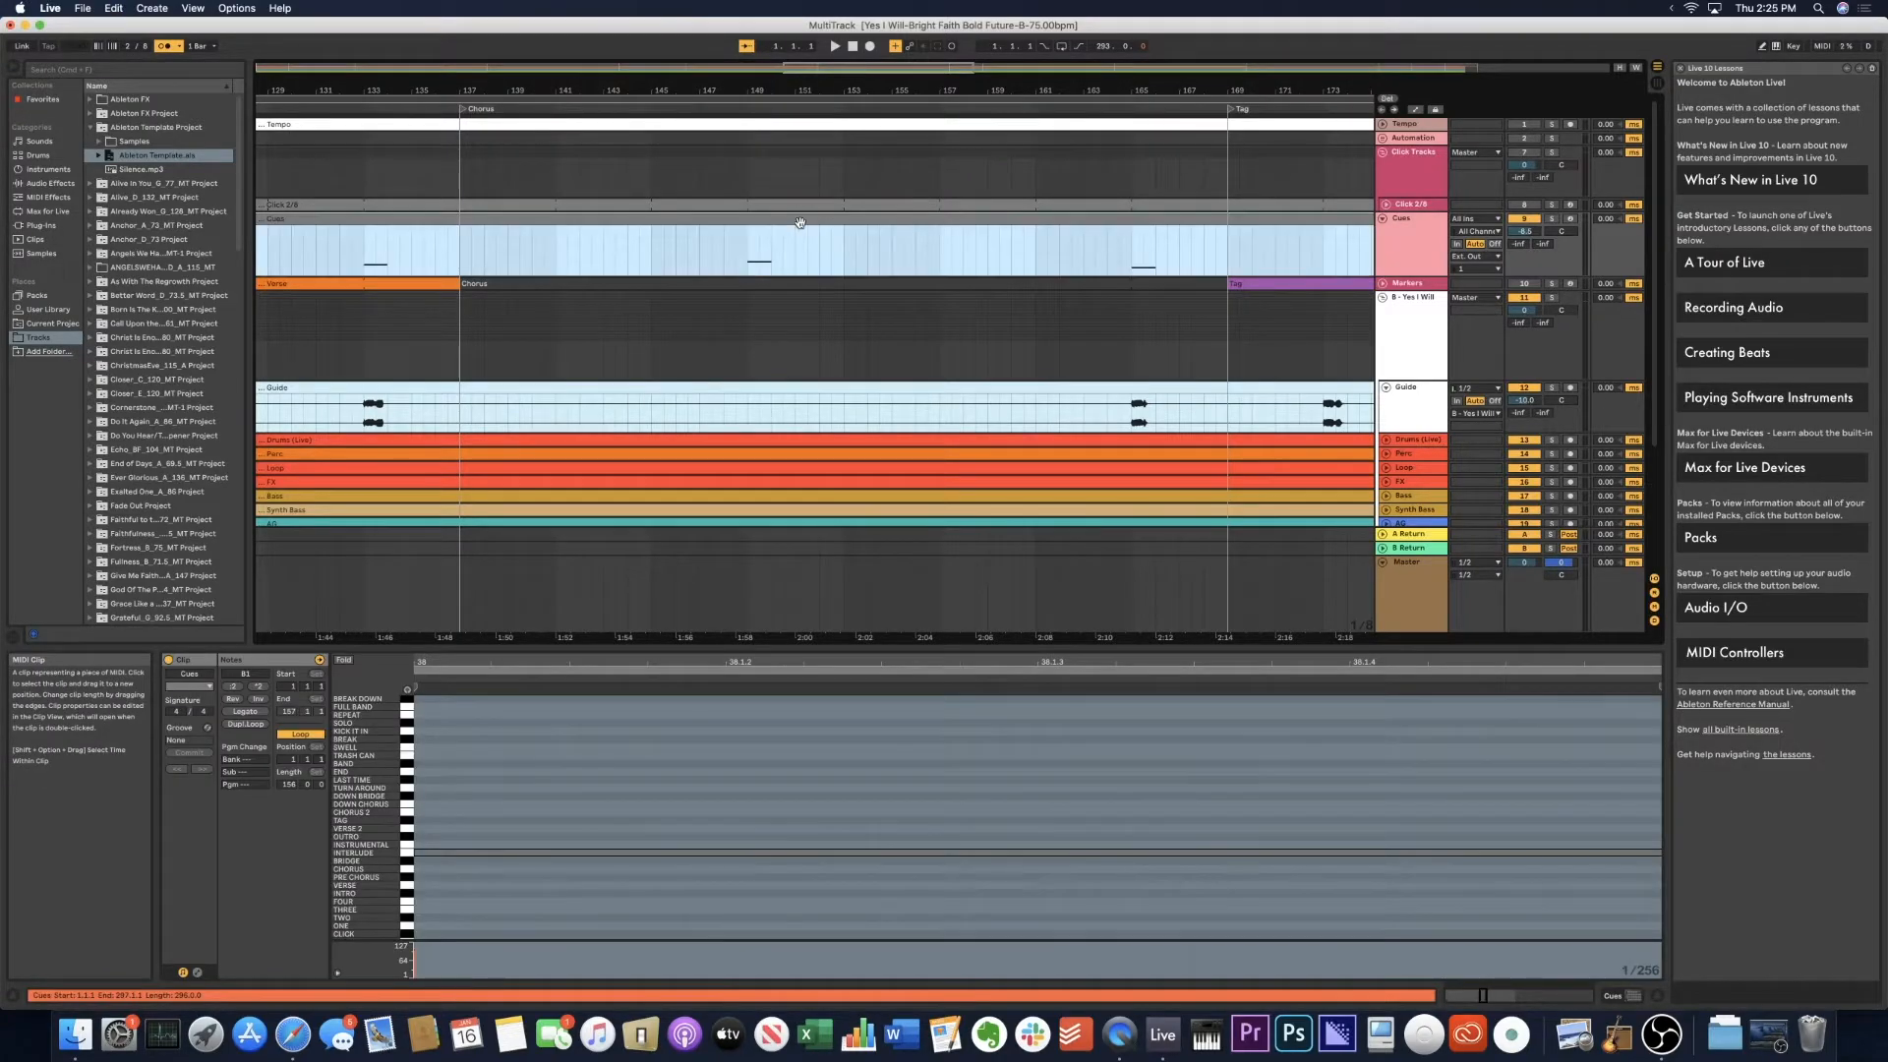
{"action": "left_click_drag", "start_coordinate": [820, 662], "coordinate": [820, 521]}
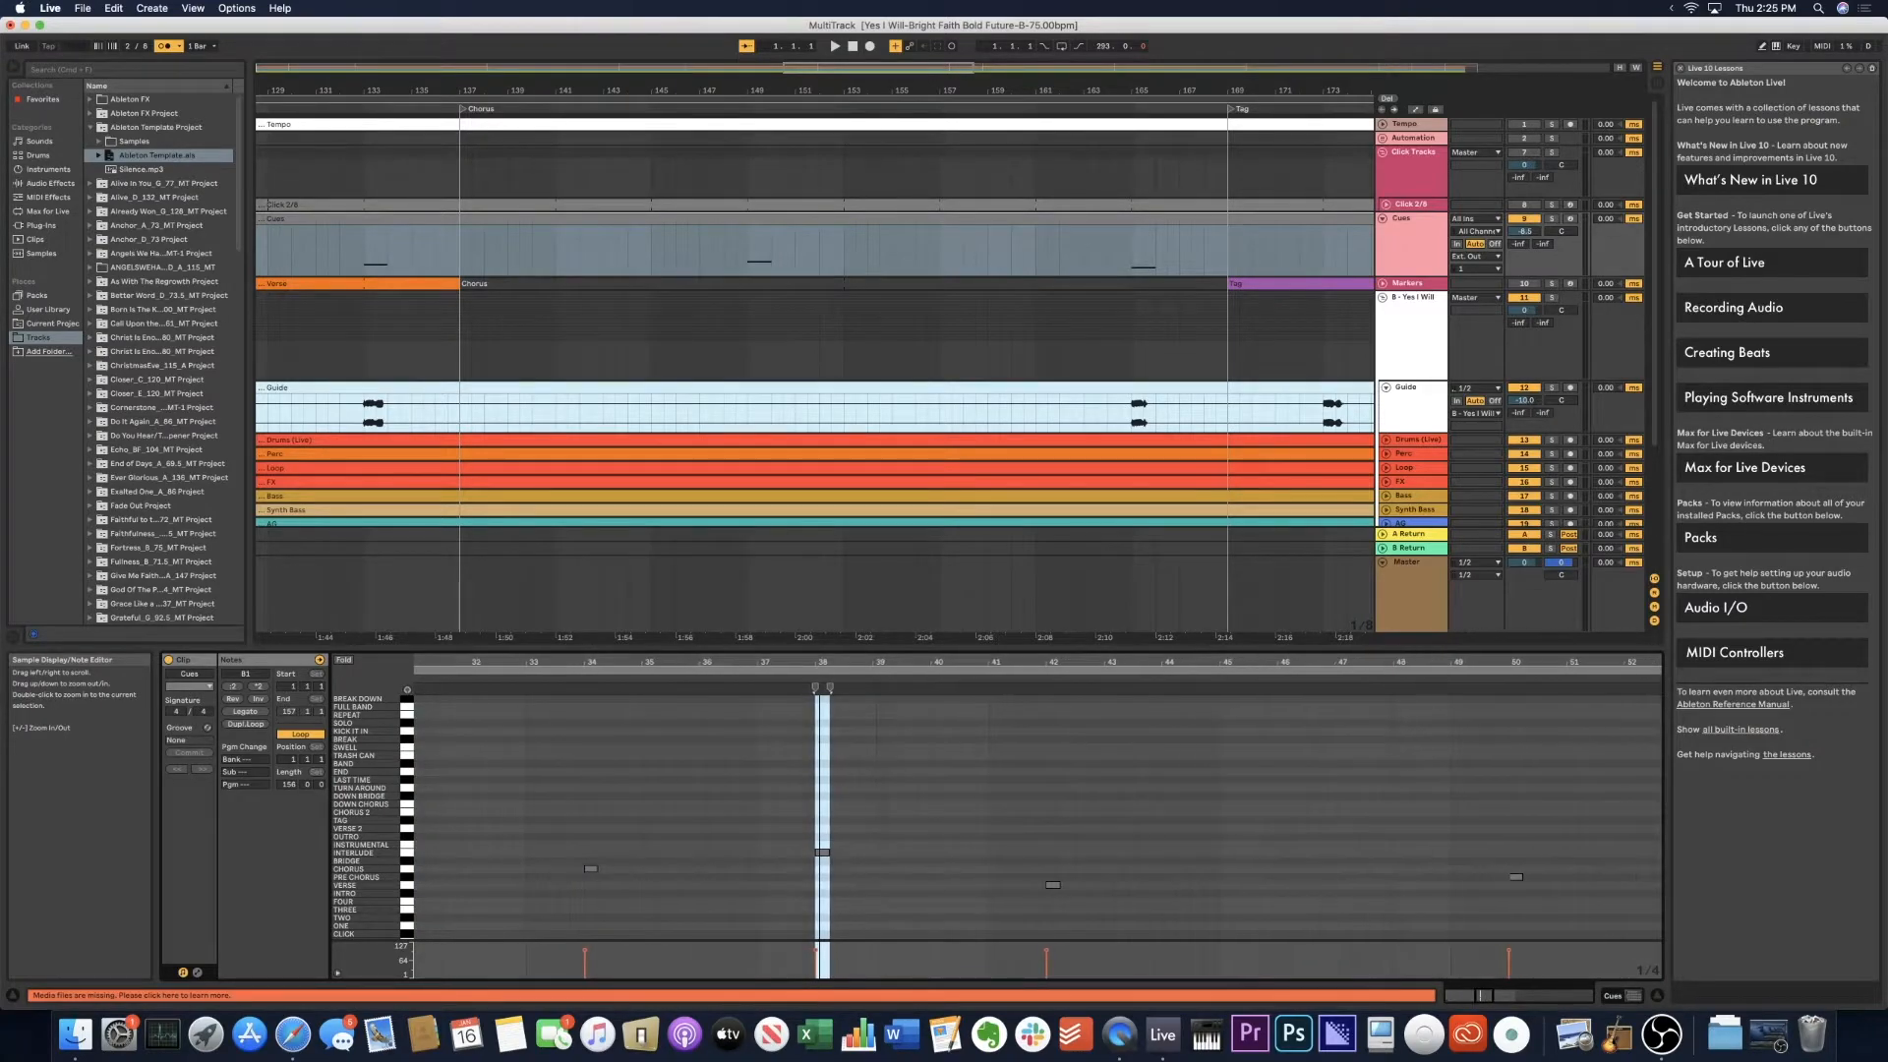
{"action": "left_click", "coordinate": [886, 837]}
{"action": "left_click_drag", "start_coordinate": [871, 837], "coordinate": [784, 877]}
{"action": "left_click", "coordinate": [785, 880]}
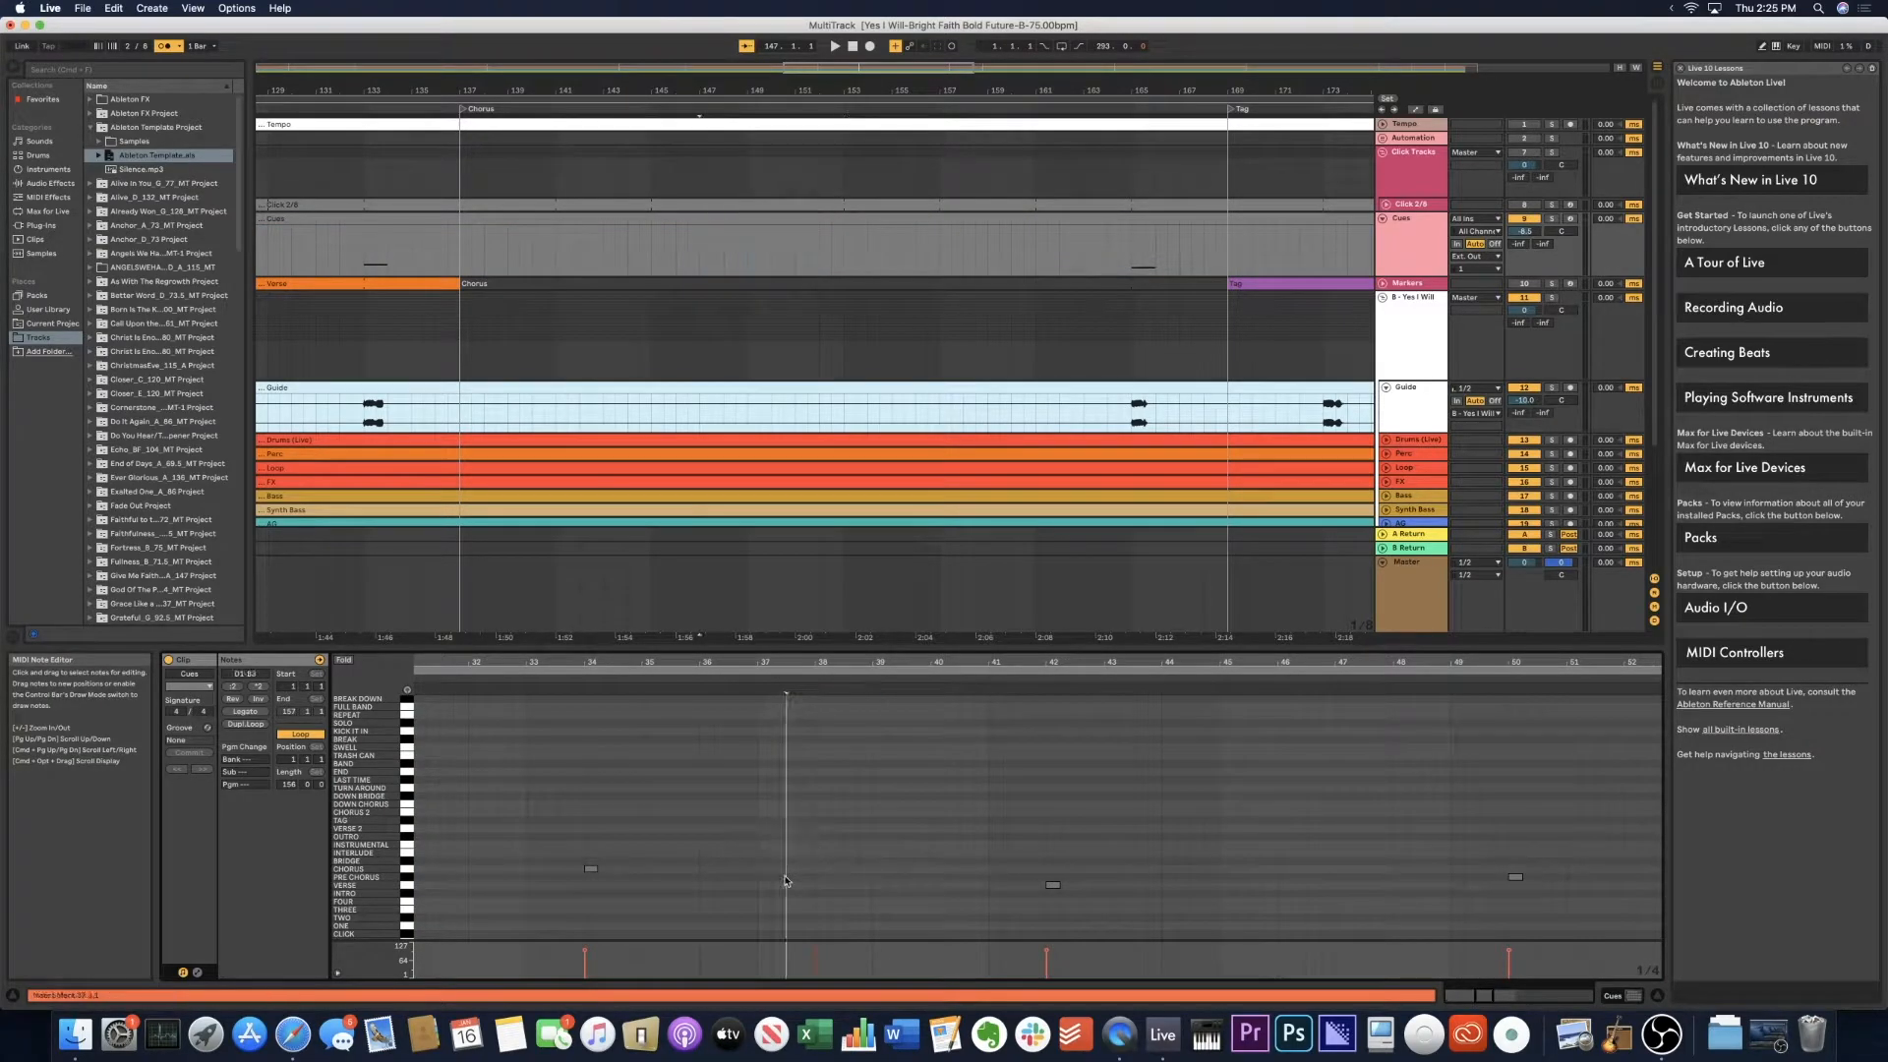
Change the Verse cue at bar 42 of the Cues clip to a Tag cue and play it back.
{"action": "scroll", "coordinate": [898, 874], "scroll_direction": "right", "scroll_amount": 3}
{"action": "left_click", "coordinate": [861, 886]}
{"action": "scroll", "coordinate": [860, 886], "scroll_direction": "down", "scroll_amount": 1}
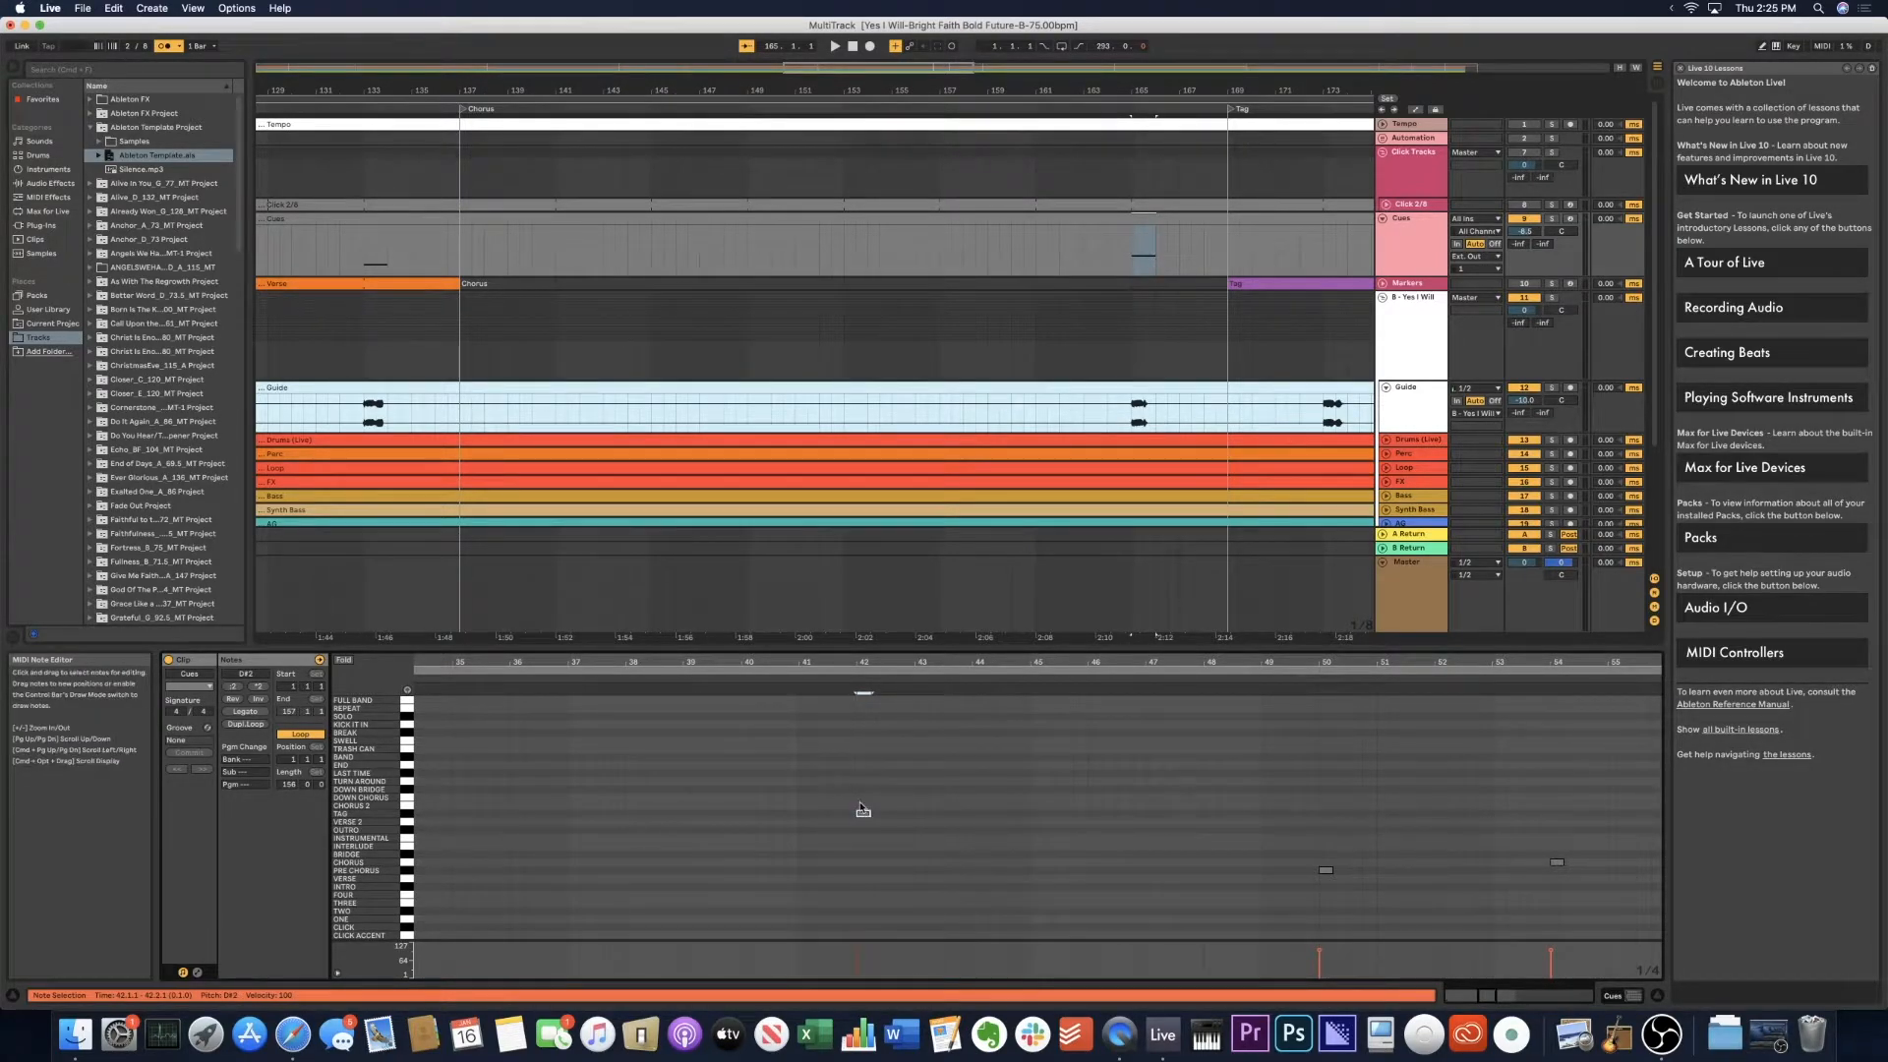
{"action": "key", "text": "space"}
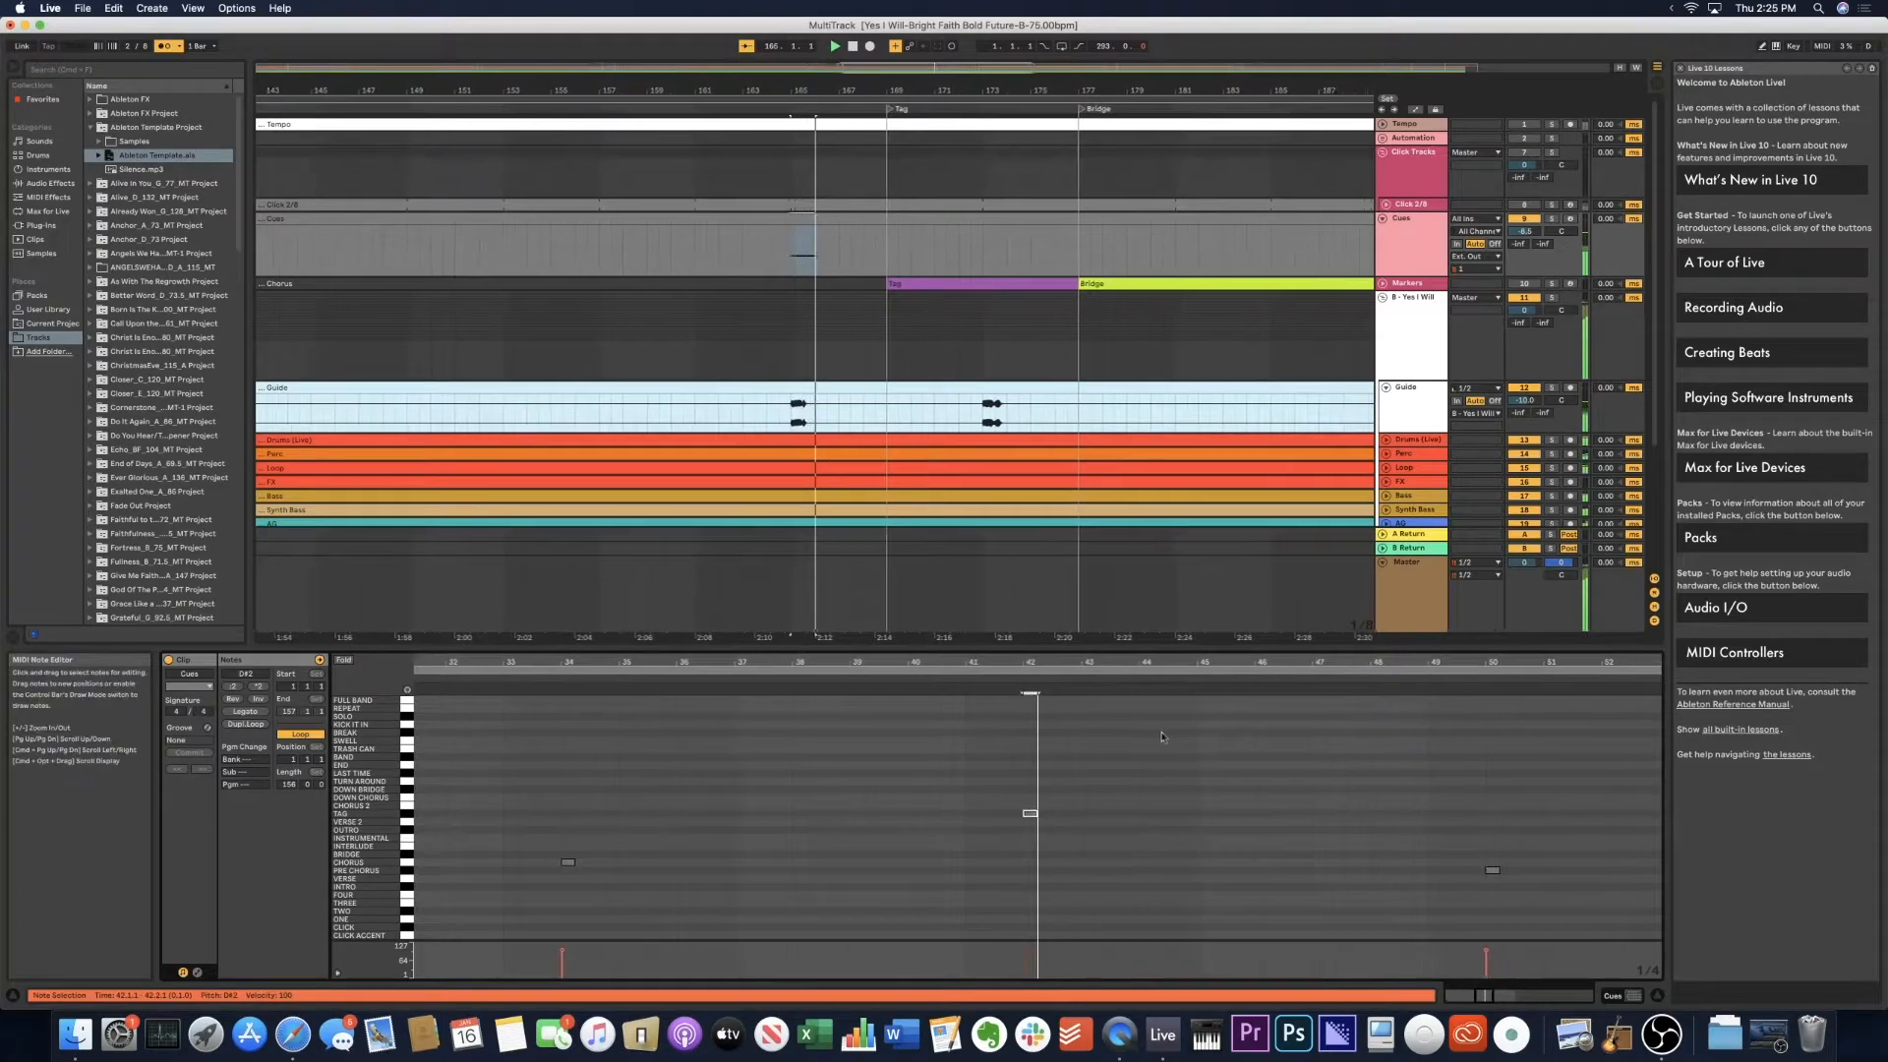
Add a Bridge cue at bar 44 and move the Pre Chorus cue from bar 50 to the Bridge row at bar 52.
{"action": "double_click", "coordinate": [719, 854]}
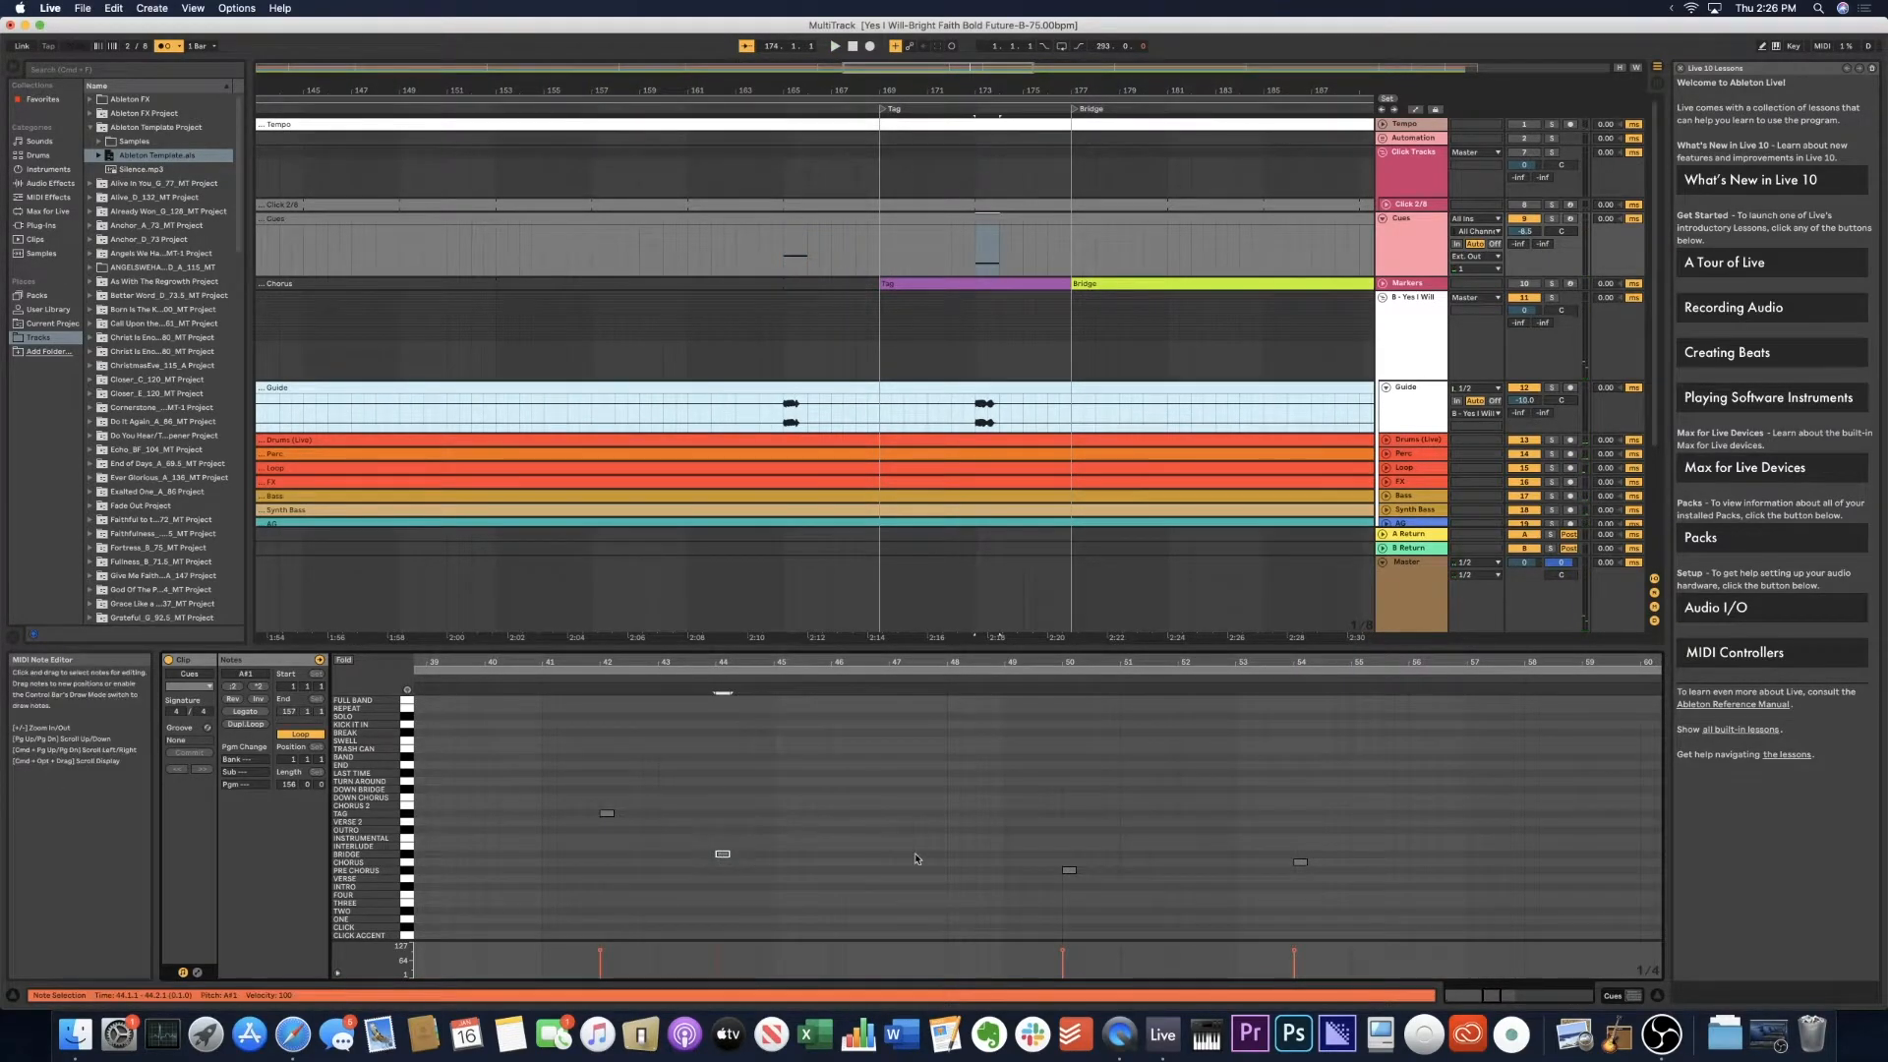
{"action": "scroll", "coordinate": [915, 498], "scroll_direction": "right", "scroll_amount": 10}
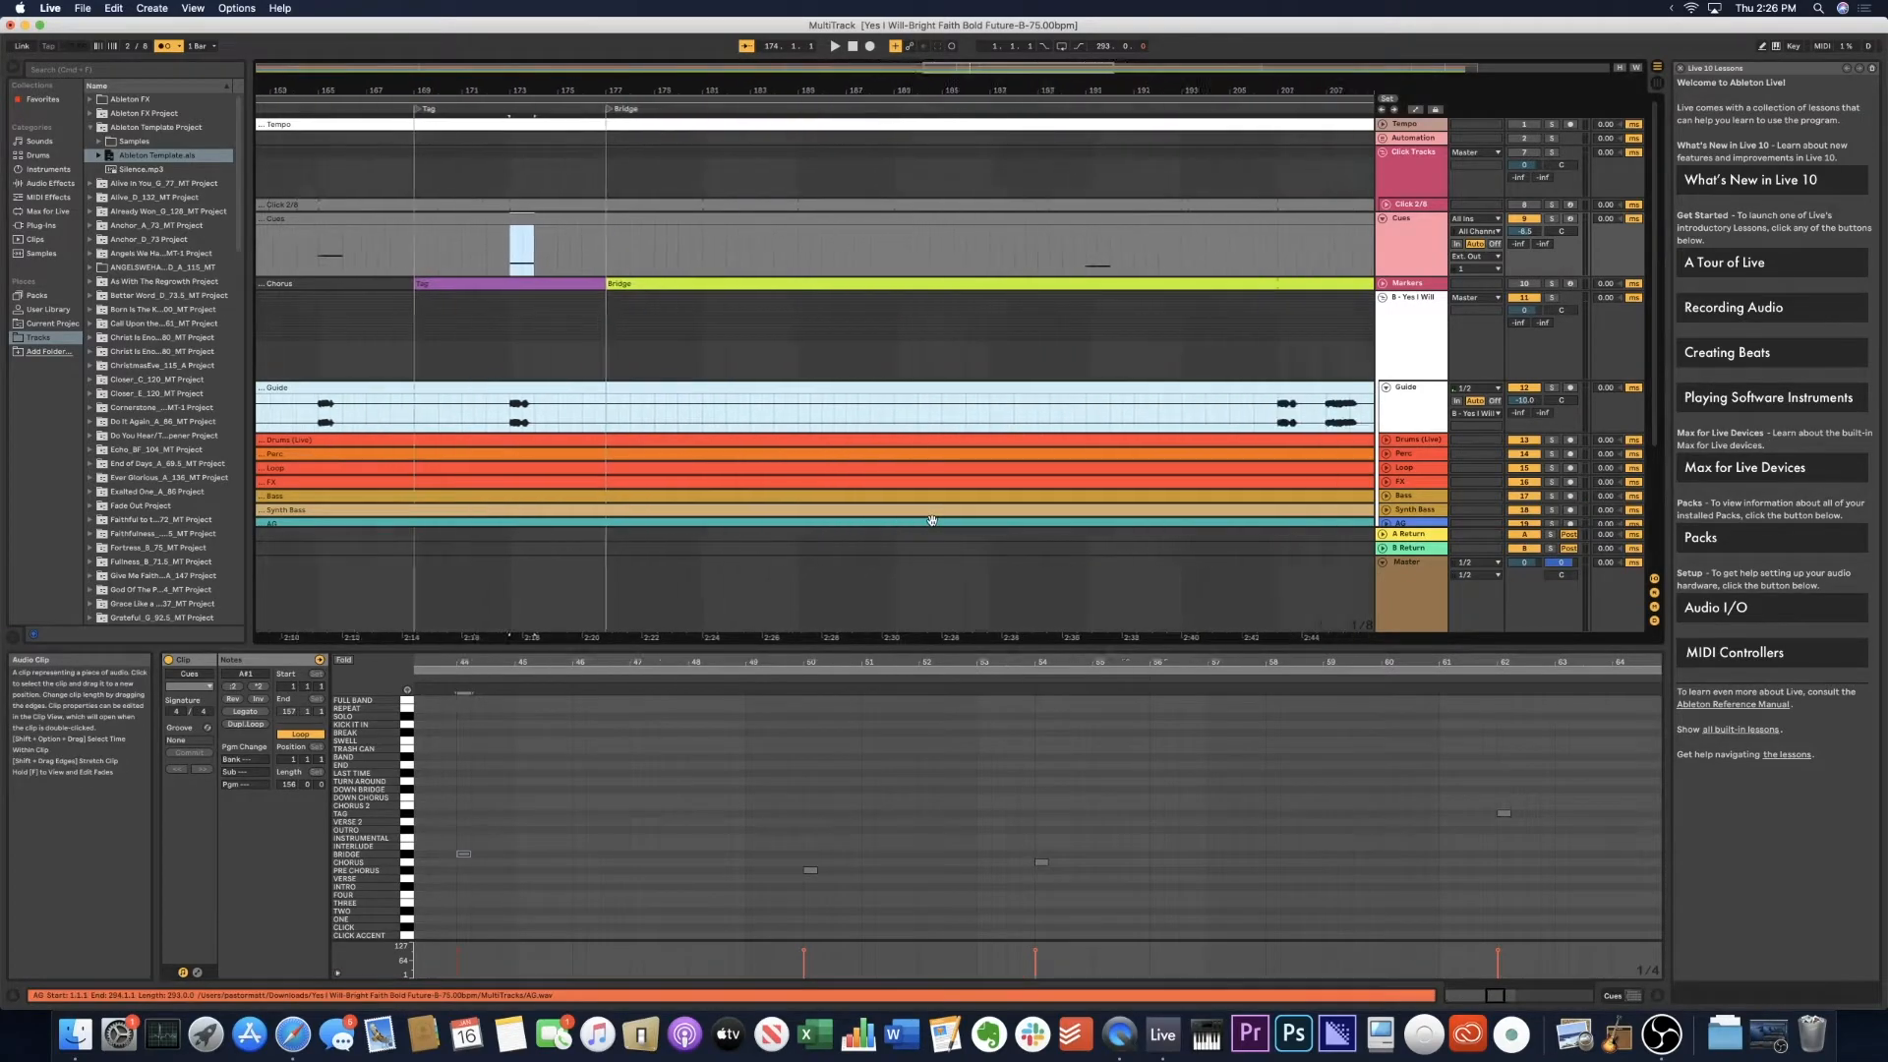
{"action": "left_click", "coordinate": [809, 872]}
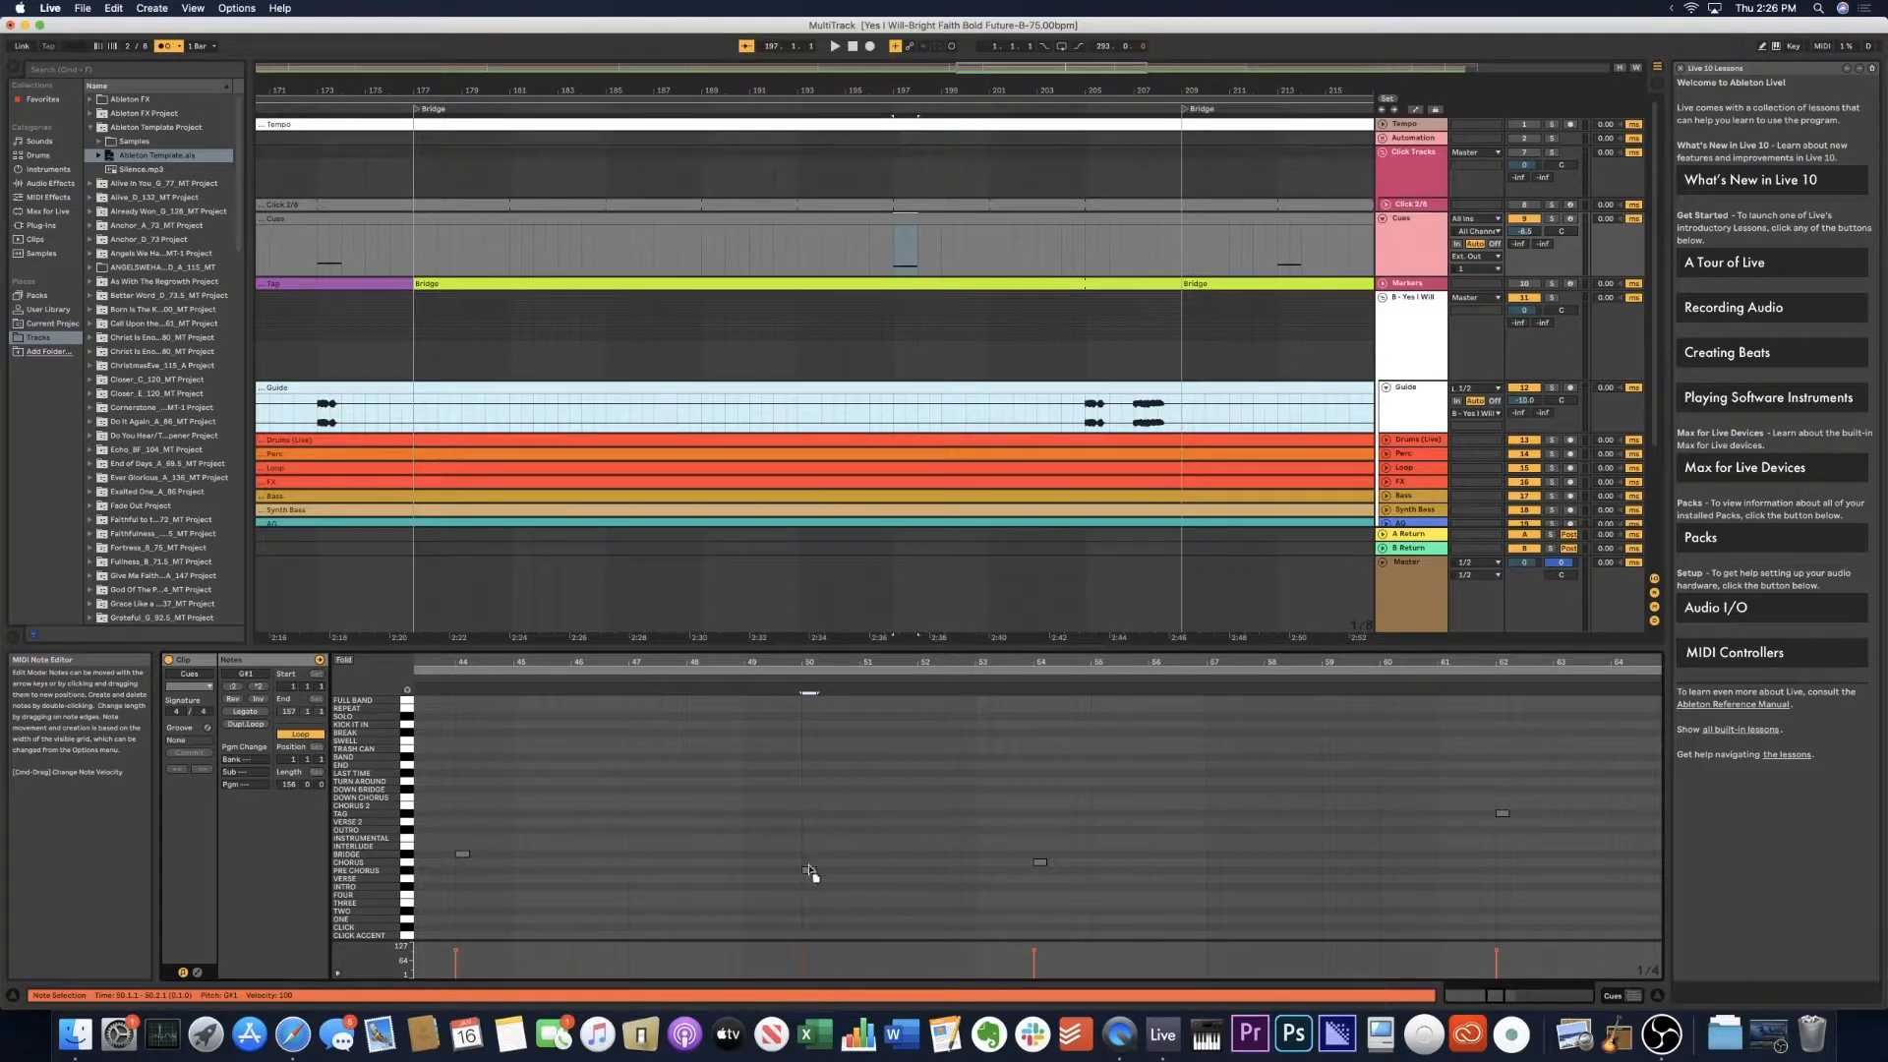
{"action": "left_click_drag", "start_coordinate": [911, 862], "coordinate": [926, 862]}
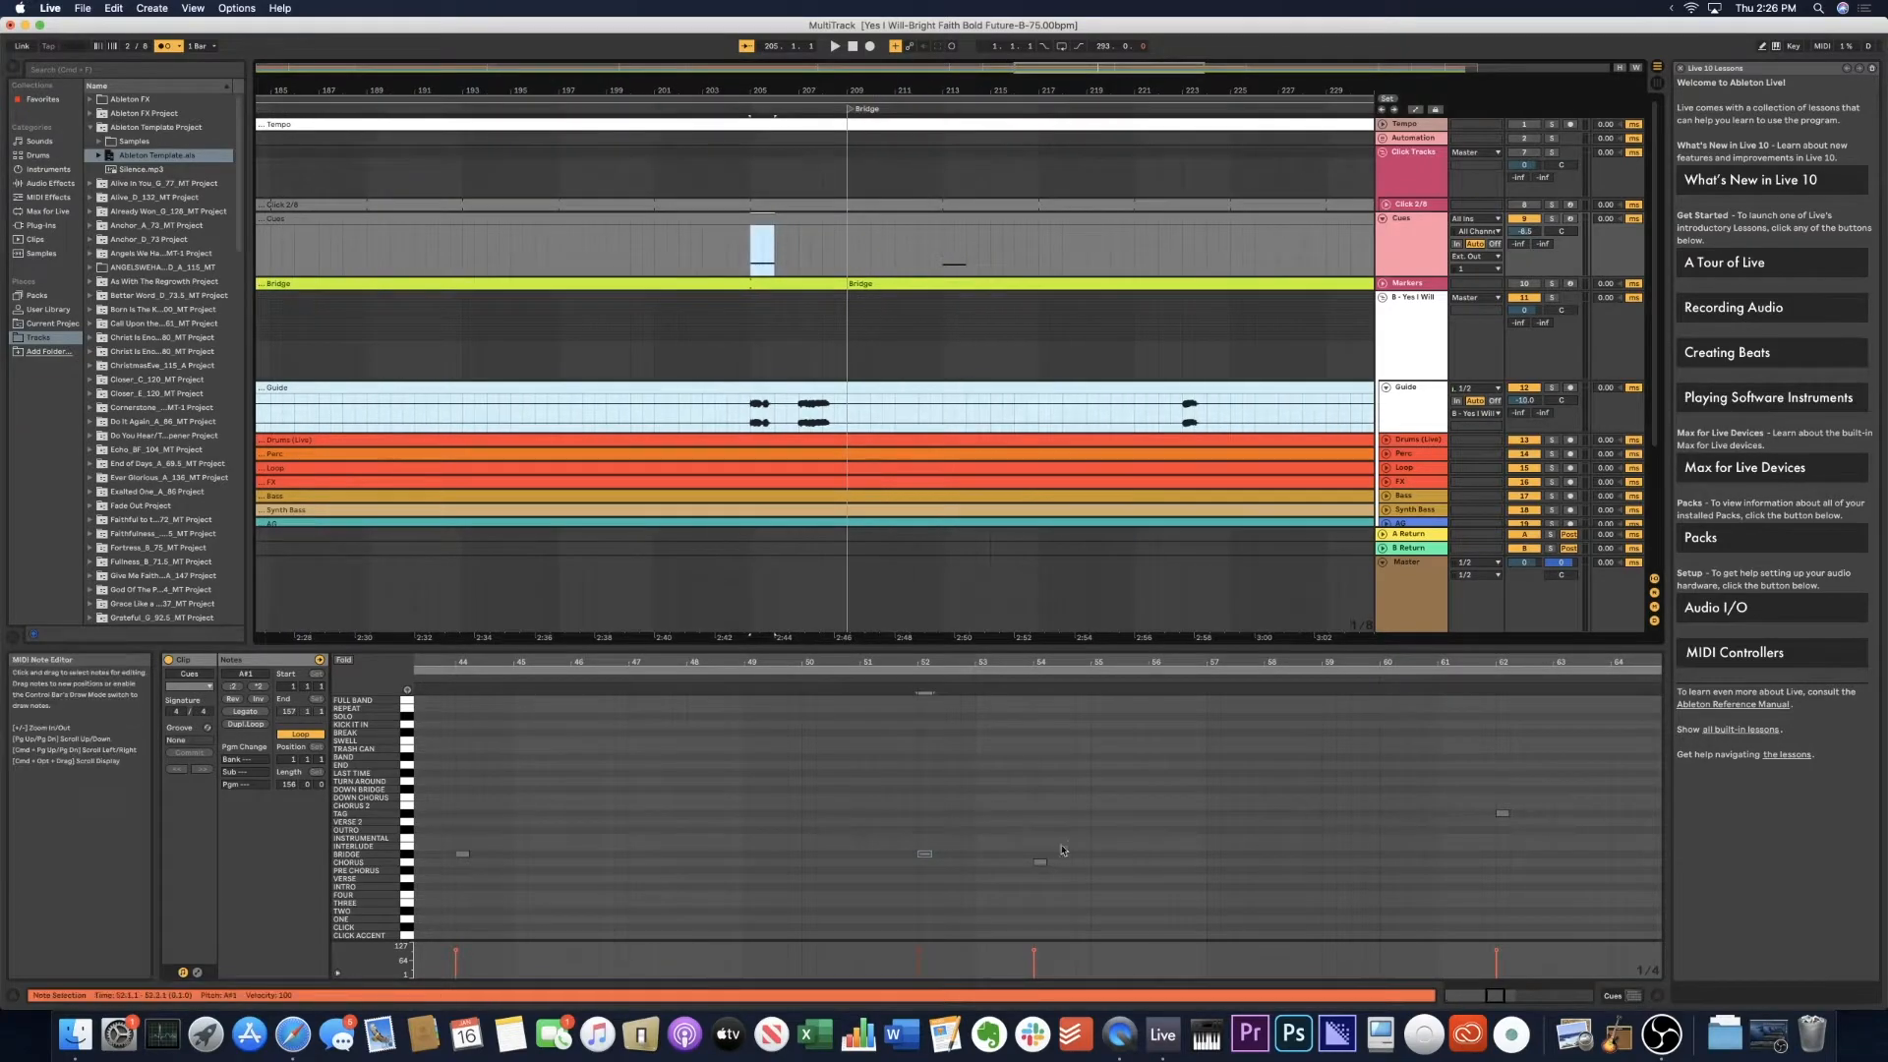
Try the bar 54 Chorus cue as an End cue just before bar 53, audition it and delete it.
{"action": "left_click_drag", "start_coordinate": [1040, 861], "coordinate": [971, 797]}
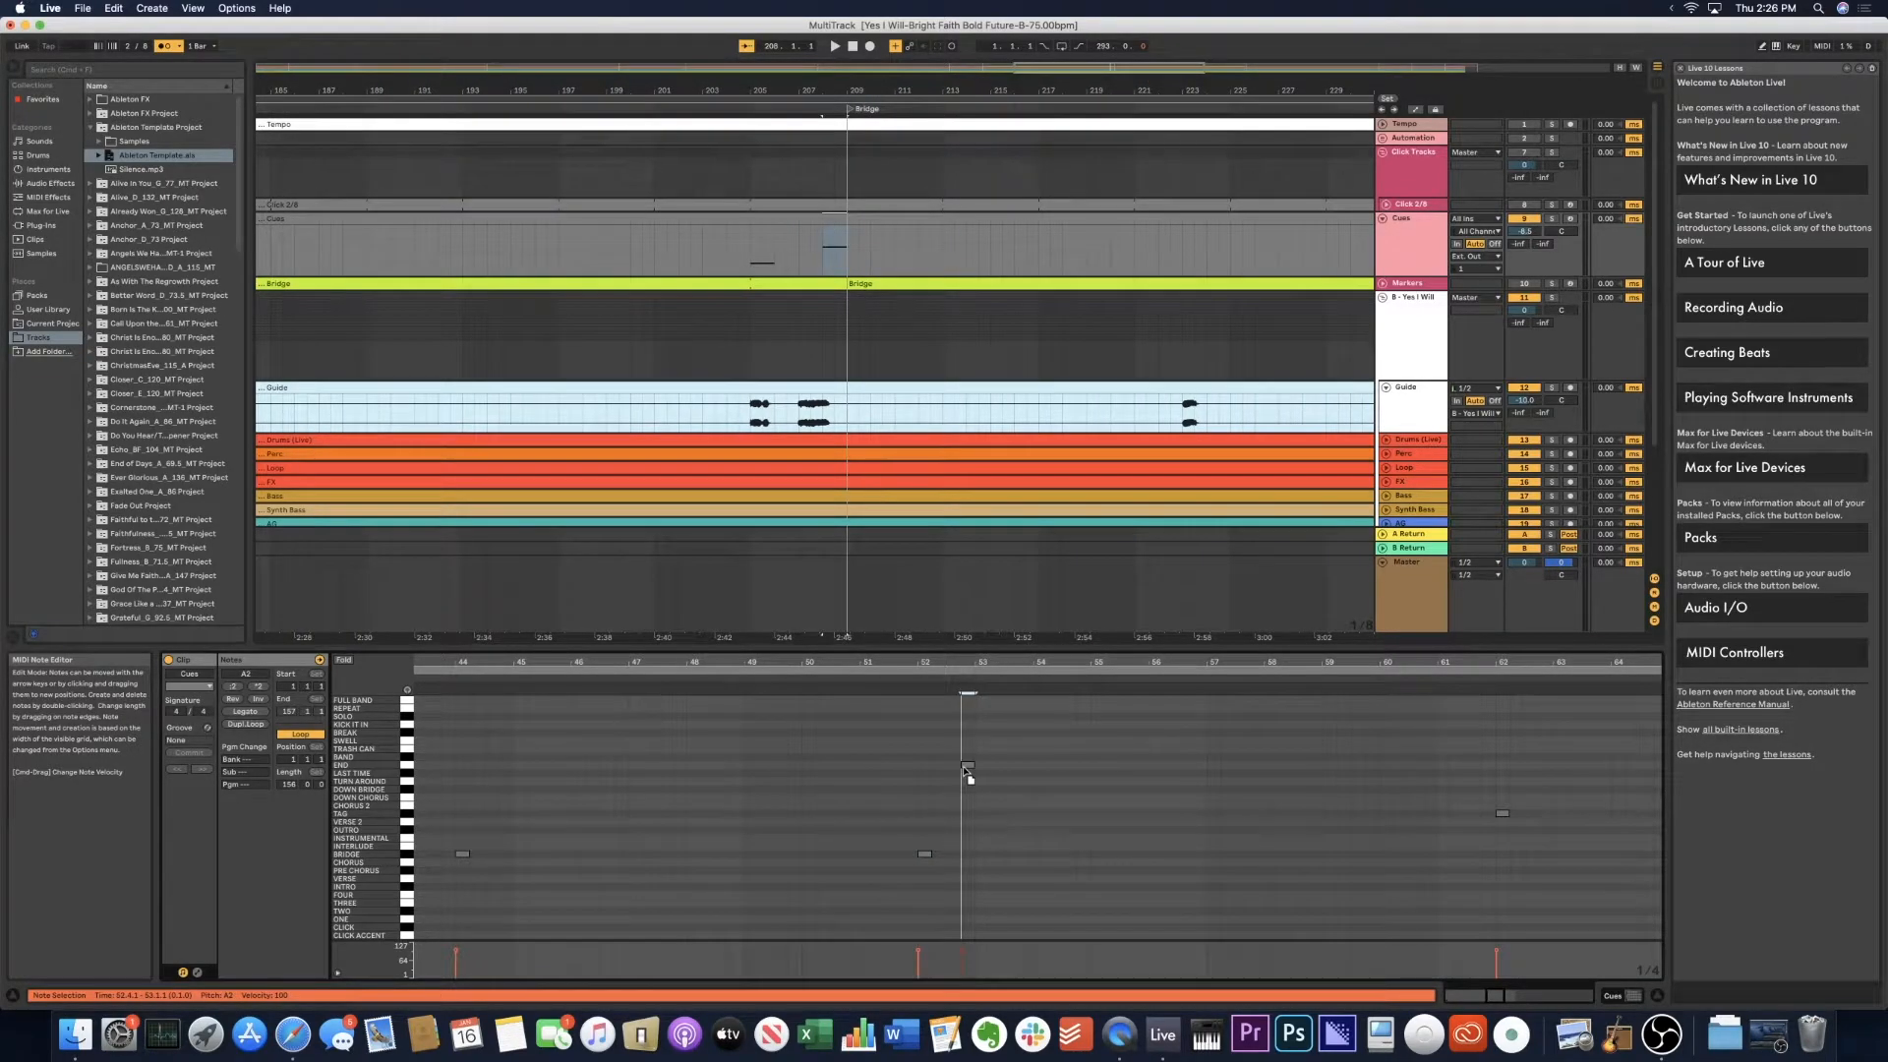
{"action": "left_click", "coordinate": [737, 107]}
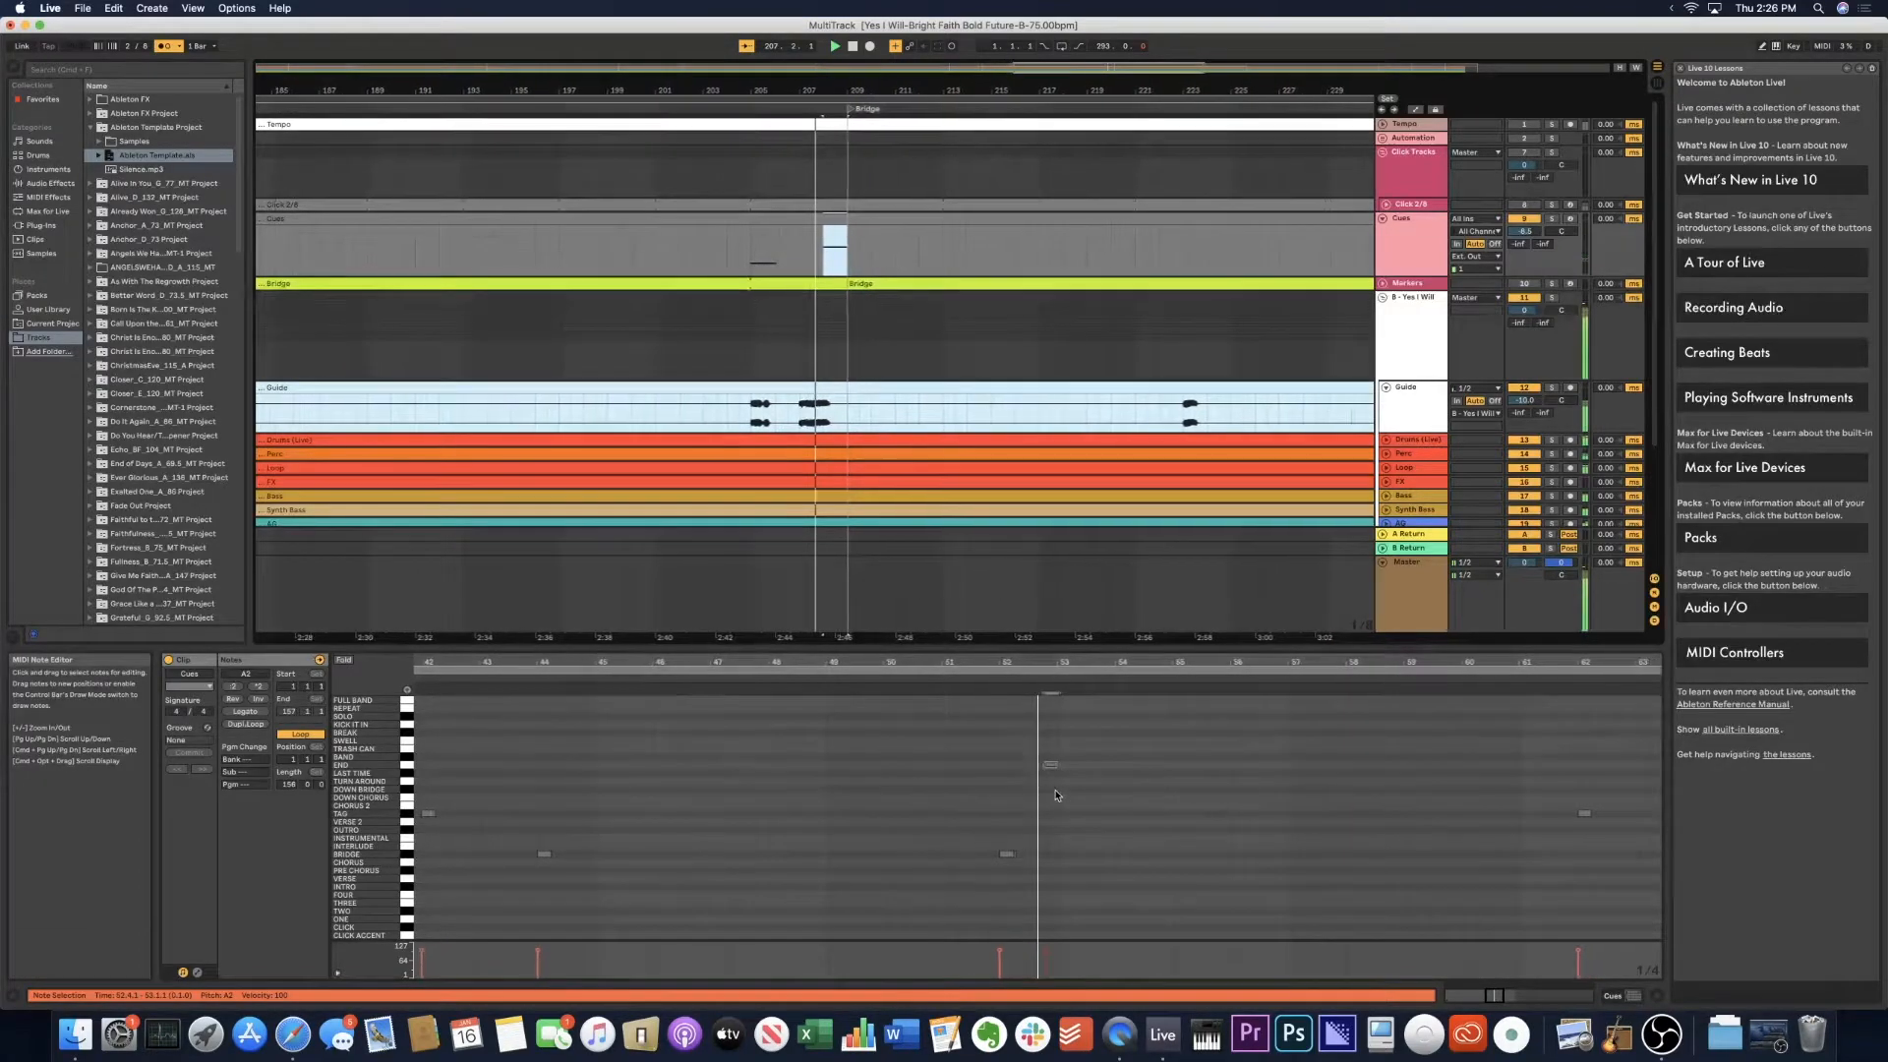
{"action": "scroll", "coordinate": [1057, 794], "scroll_direction": "up", "scroll_amount": 2}
{"action": "scroll", "coordinate": [1055, 793], "scroll_direction": "right", "scroll_amount": 4}
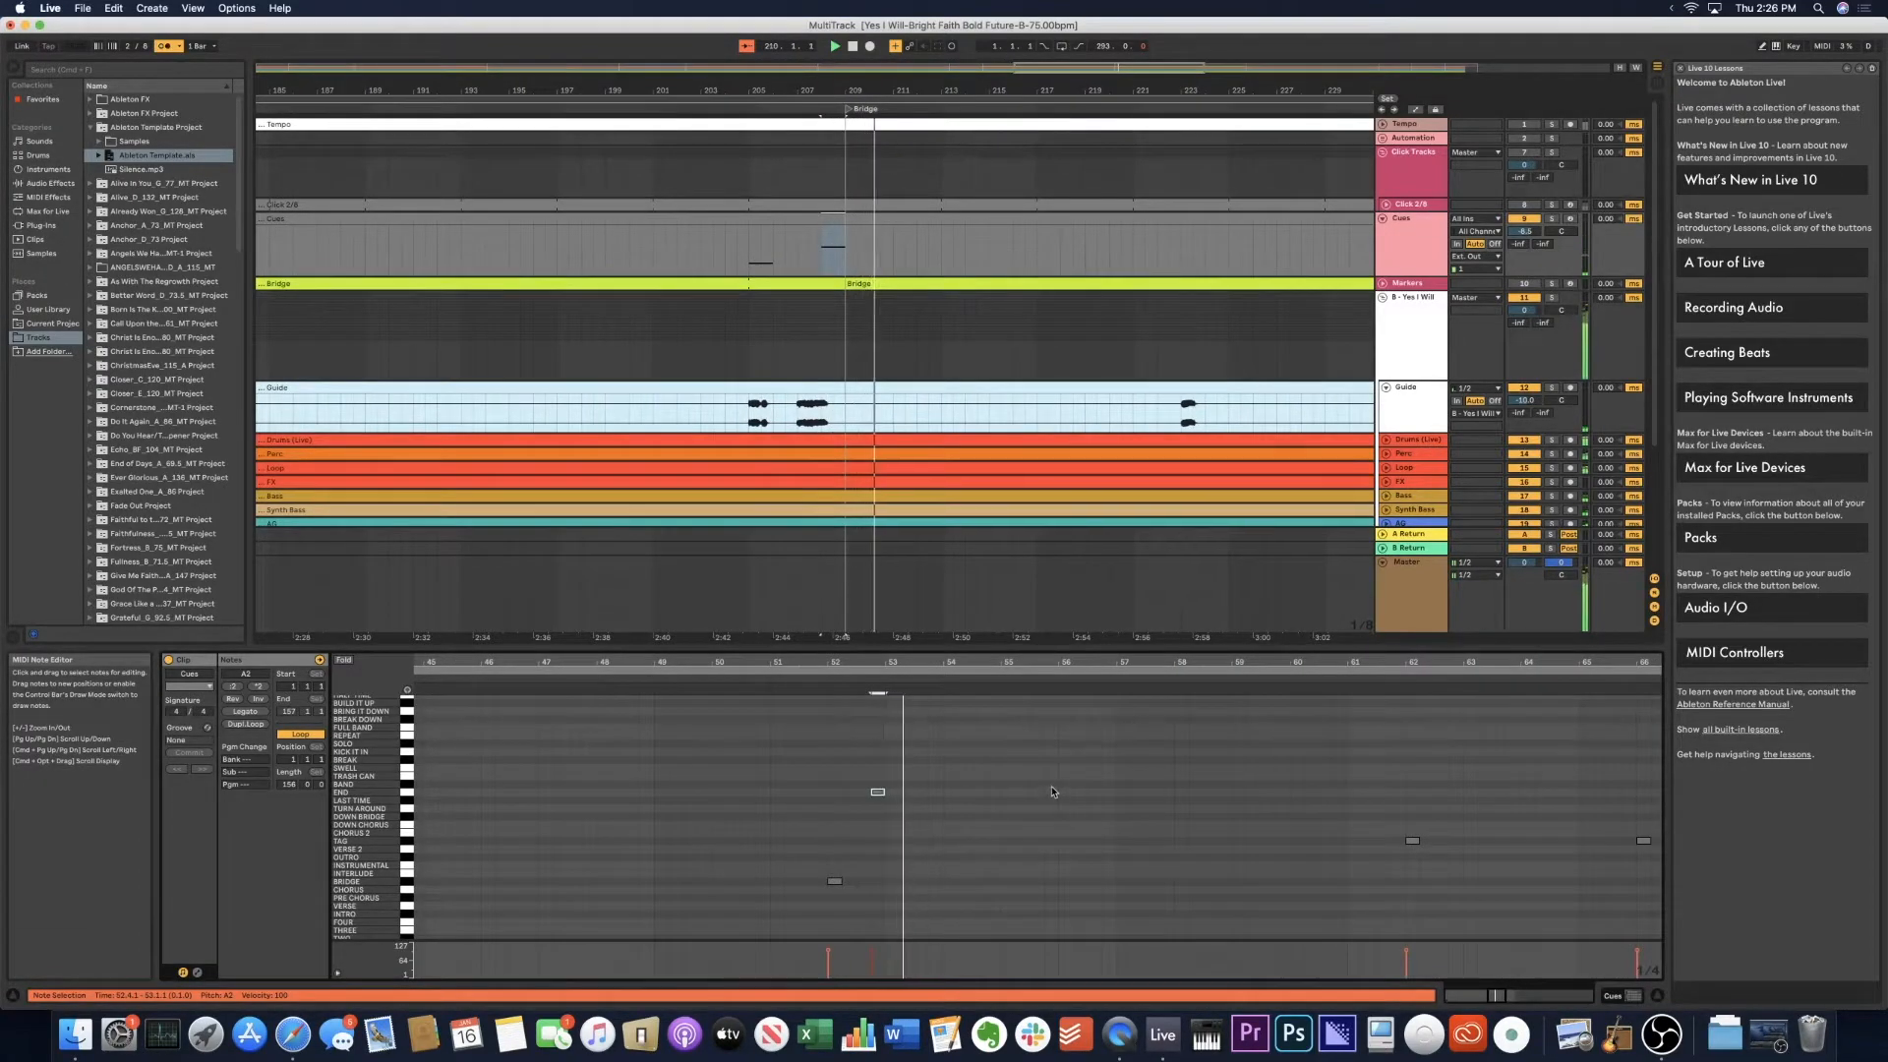
{"action": "key", "text": "space"}
{"action": "left_click", "coordinate": [882, 799]}
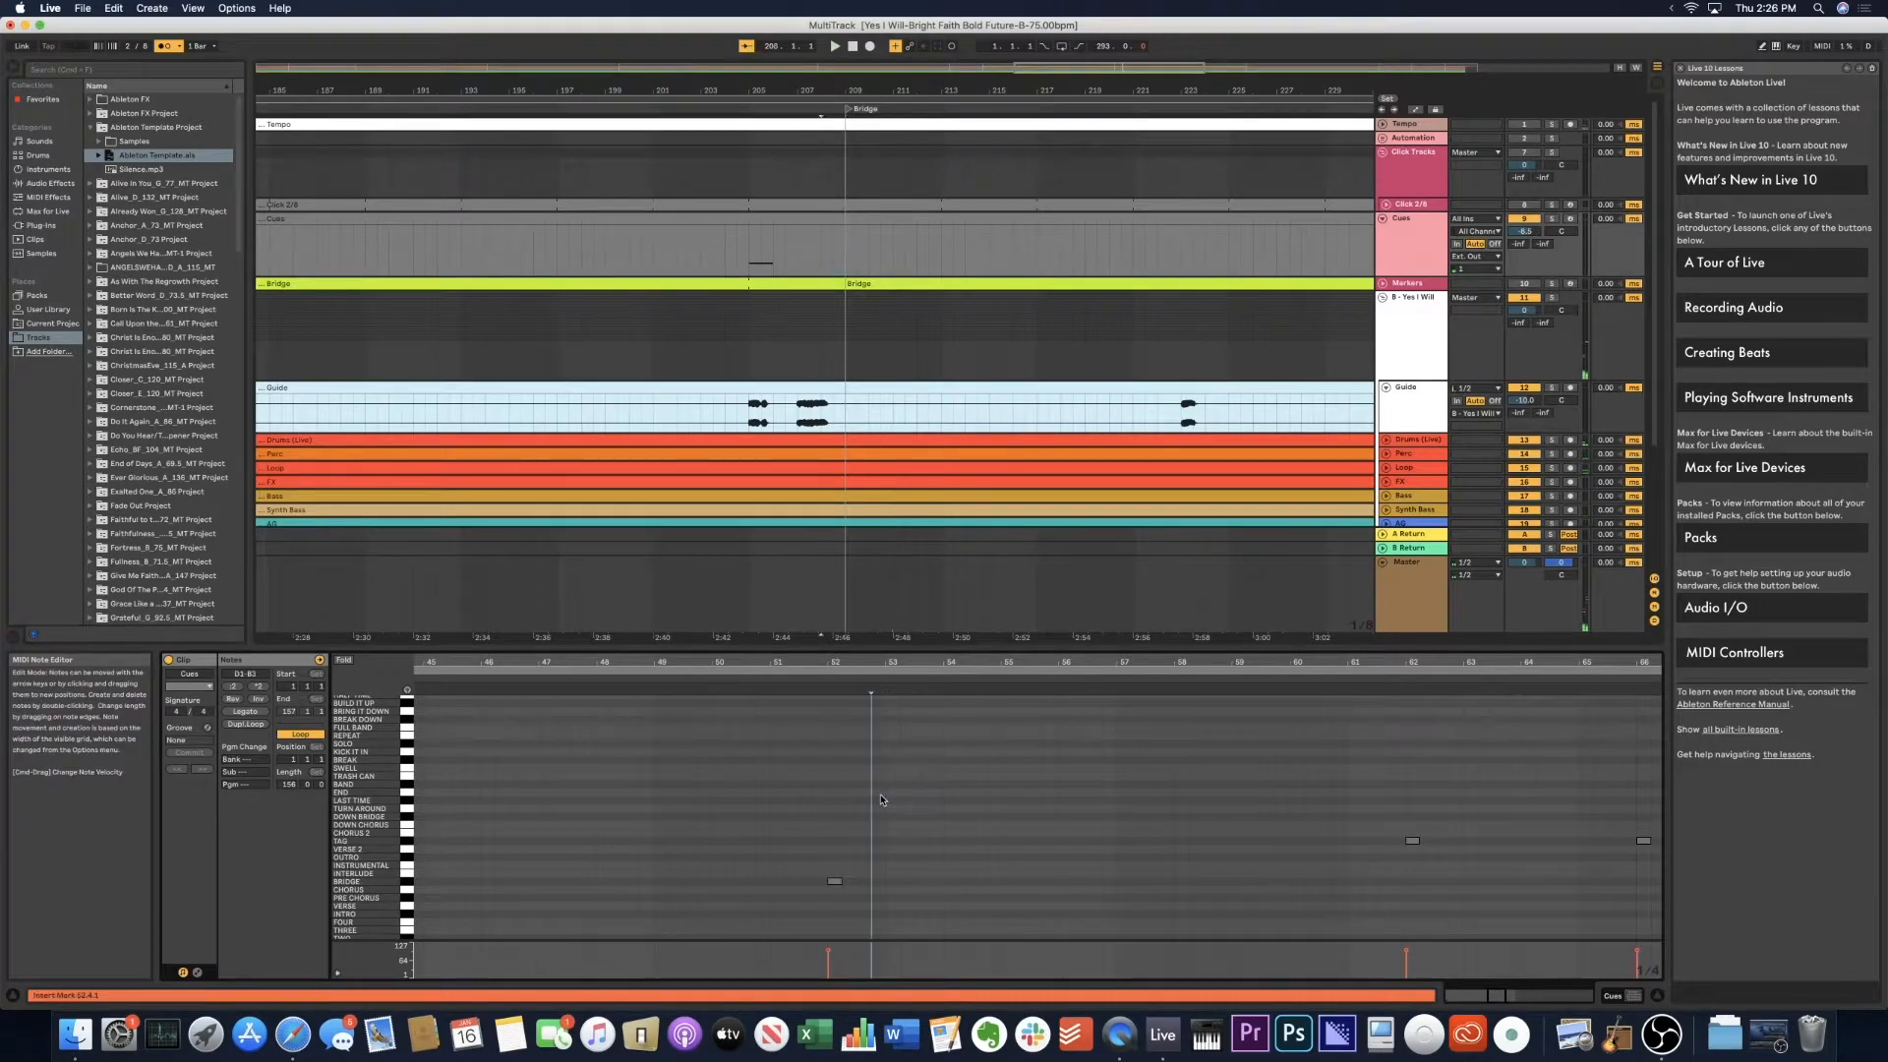
Find the instrument cues in the Cues clip and add an Acoustic cue at beat 3 of bar 52.
{"action": "scroll", "coordinate": [875, 802], "scroll_direction": "up", "scroll_amount": 5}
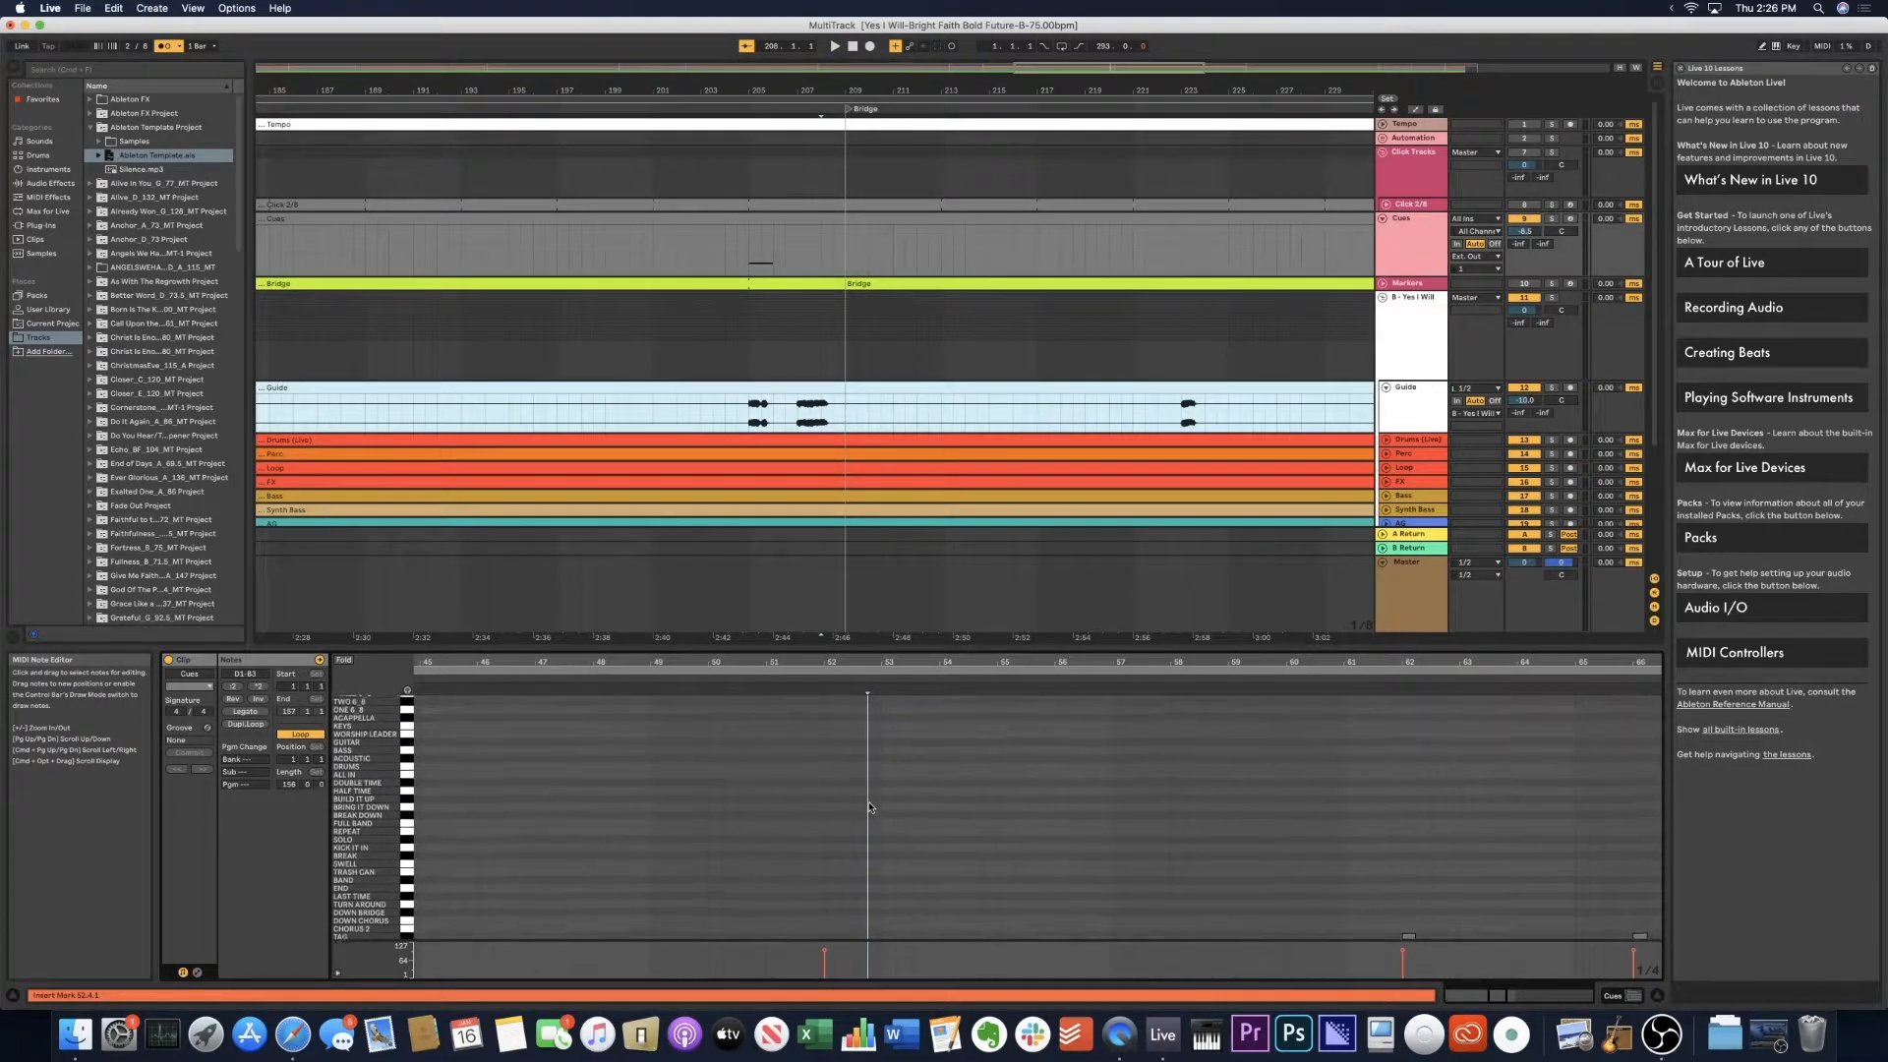
{"action": "scroll", "coordinate": [870, 806], "scroll_direction": "up", "scroll_amount": 3}
{"action": "scroll", "coordinate": [448, 809], "scroll_direction": "up", "scroll_amount": 3}
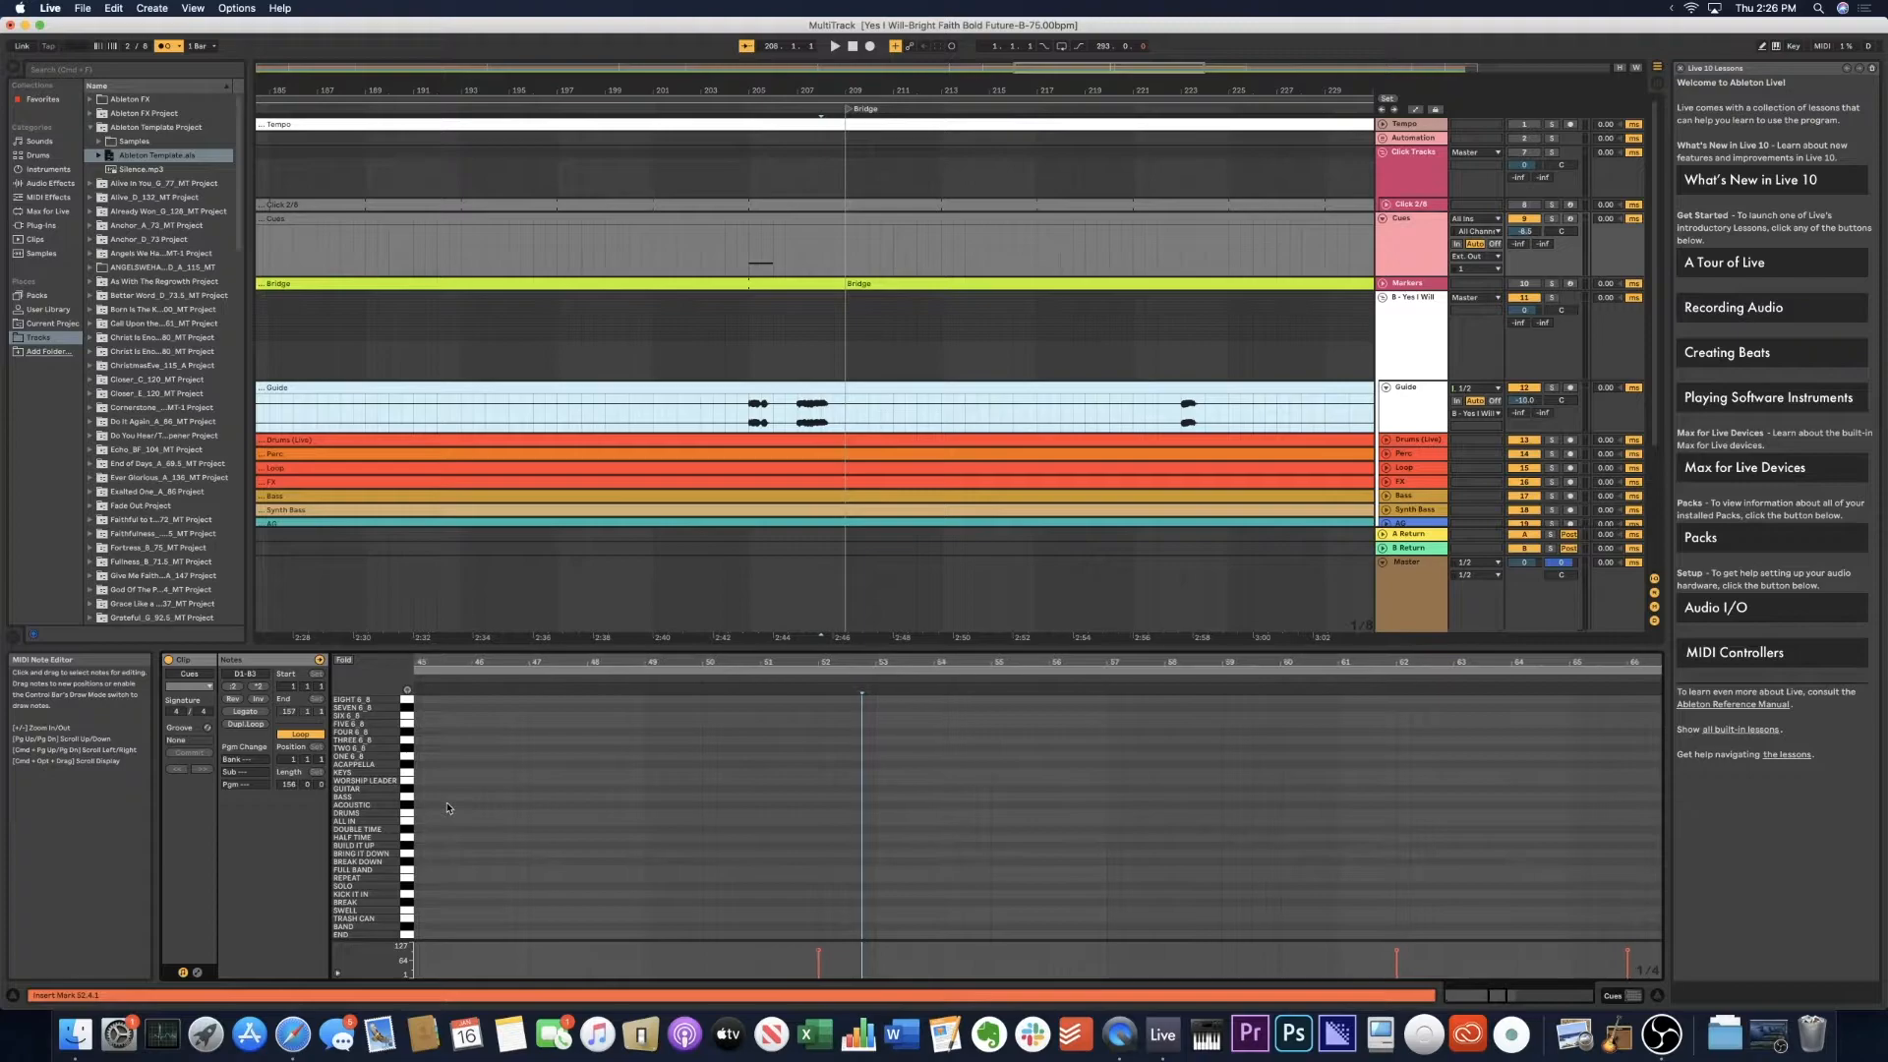
{"action": "scroll", "coordinate": [462, 841], "scroll_direction": "down", "scroll_amount": 6}
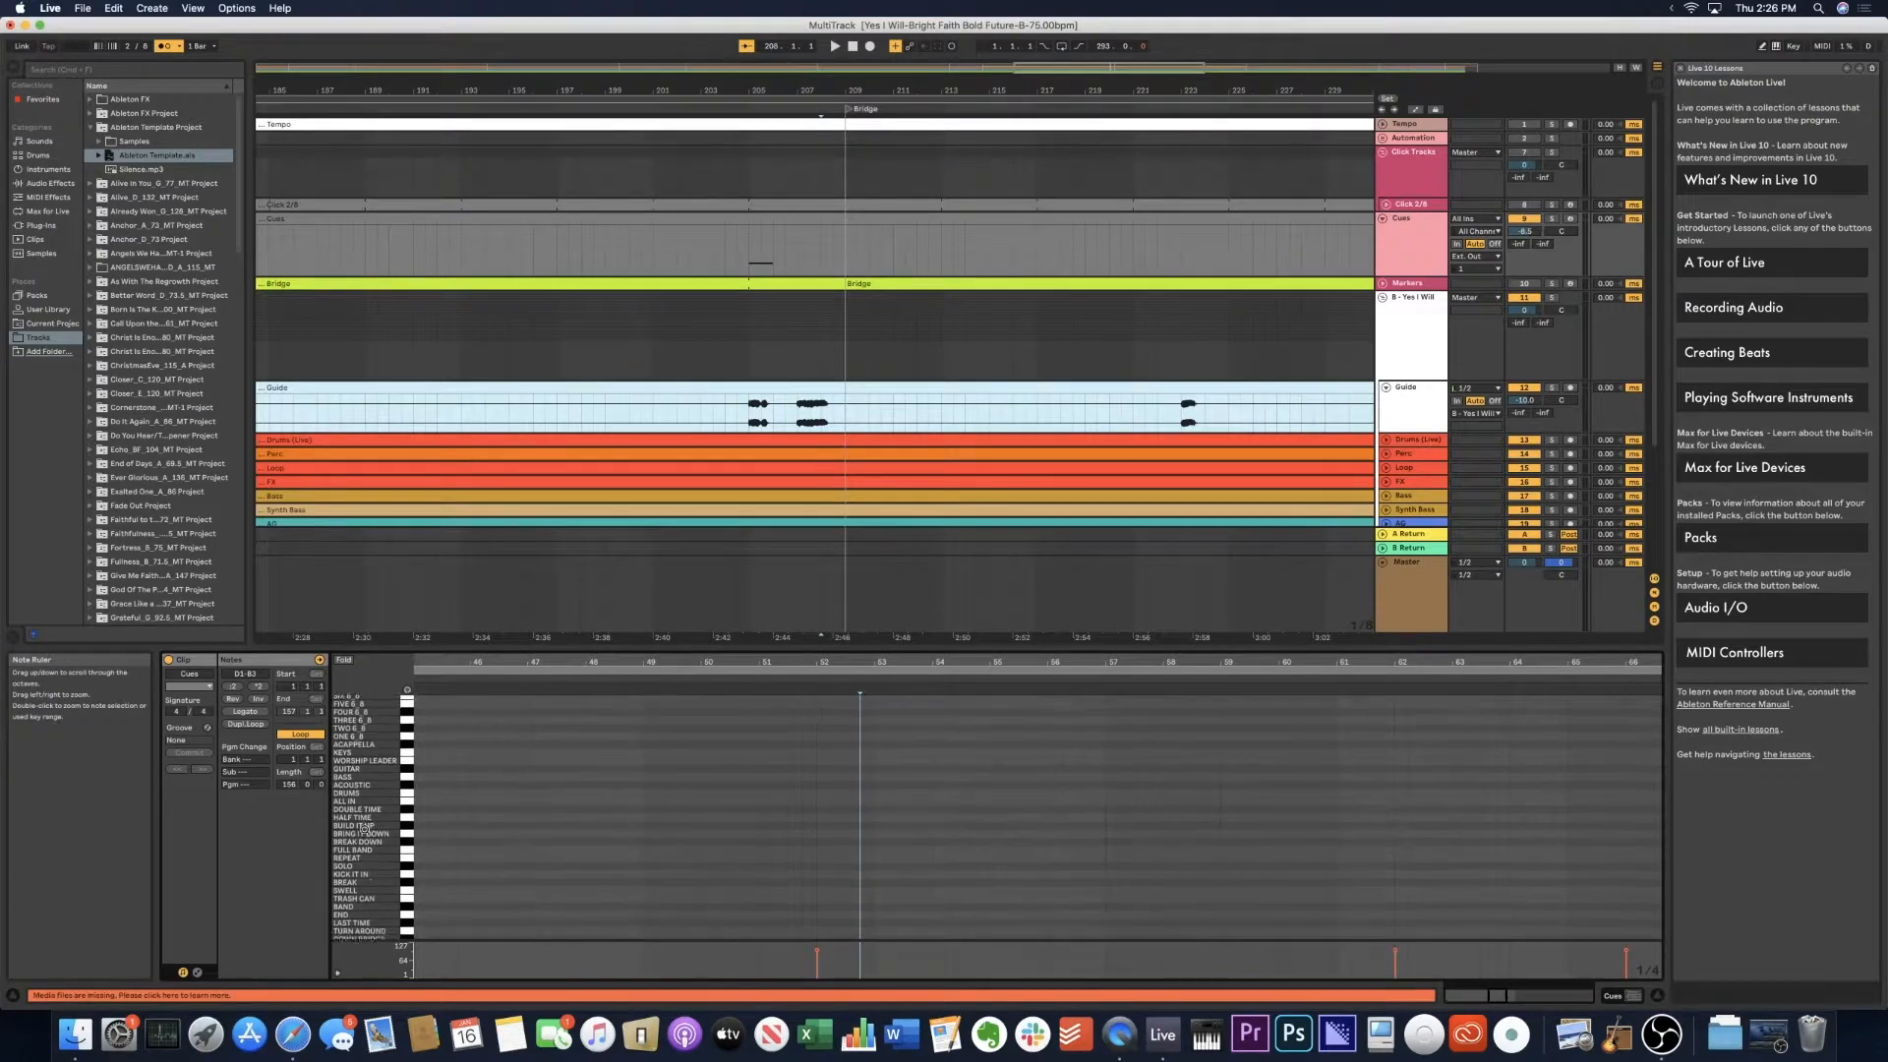
{"action": "scroll", "coordinate": [375, 826], "scroll_direction": "up", "scroll_amount": 3}
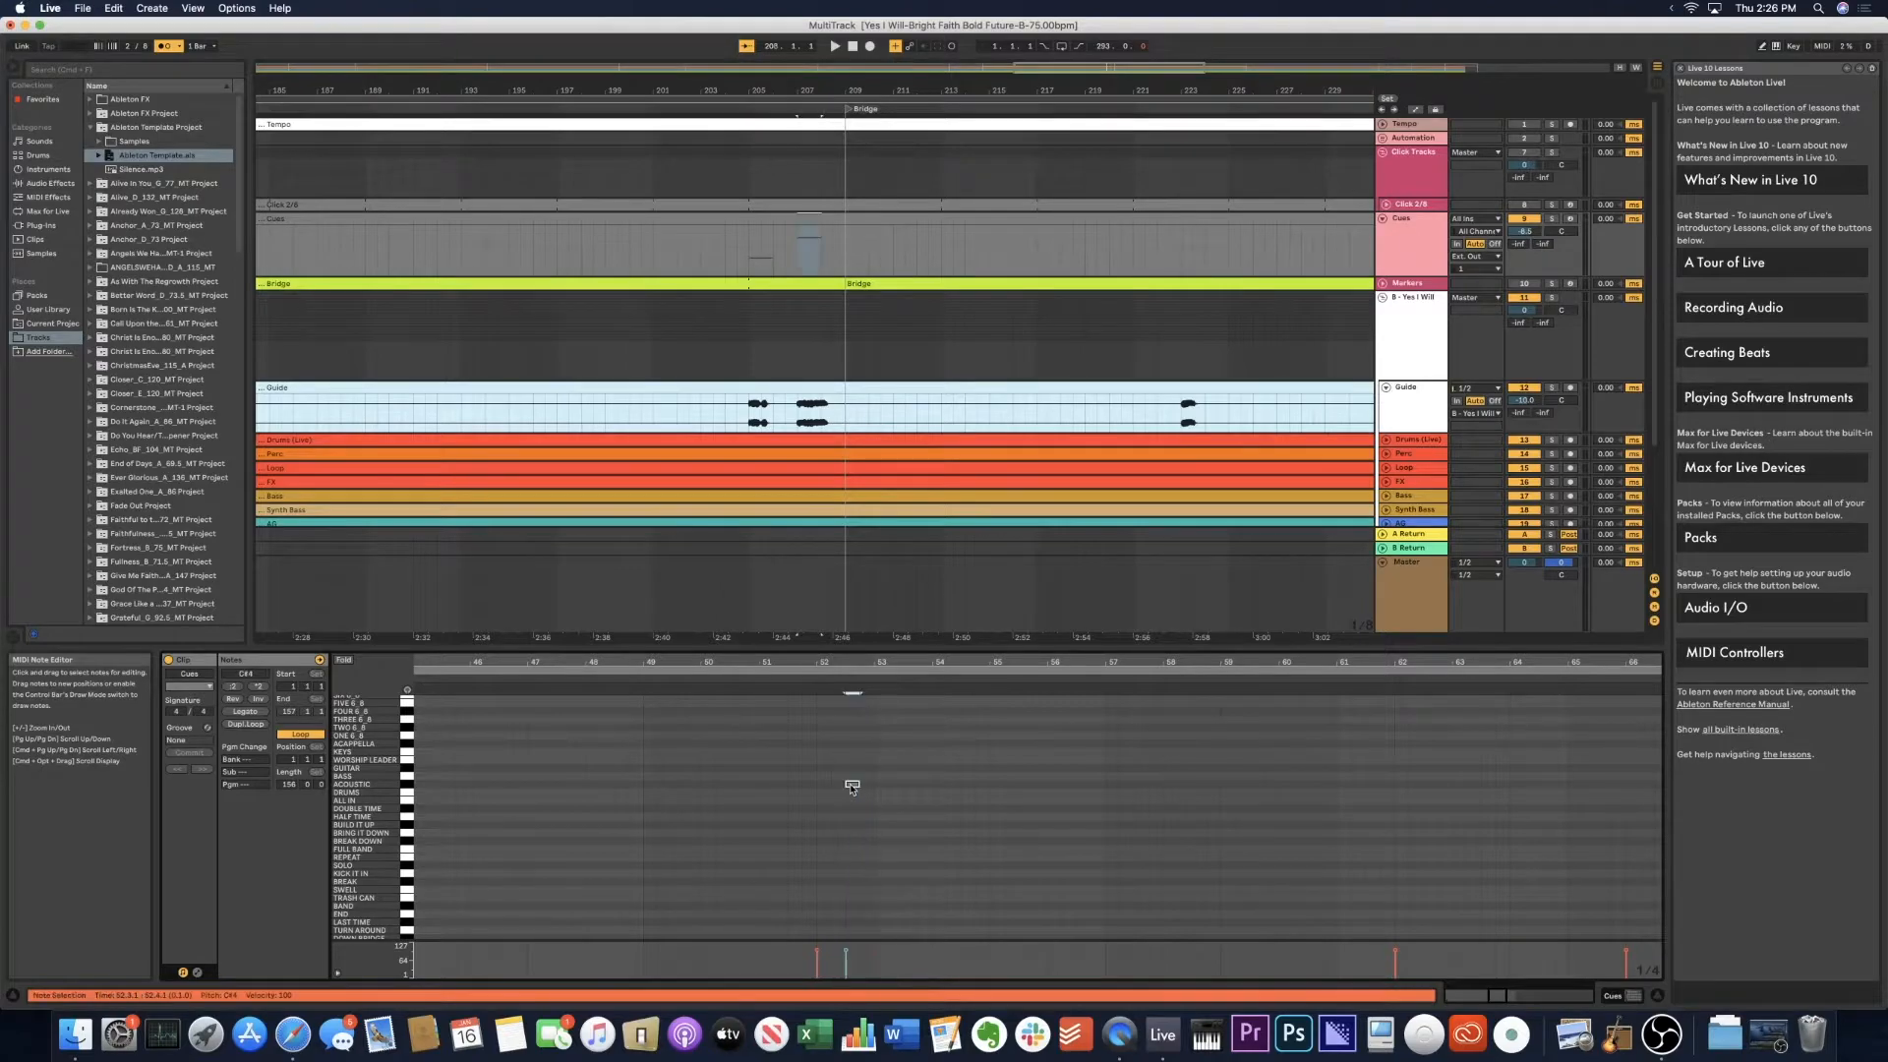
{"action": "scroll", "coordinate": [849, 787], "scroll_direction": "down", "scroll_amount": 3}
Change the Acoustic cue in bar 52 to a Drums cue and audition it, soloing the Cues track briefly.
{"action": "key", "text": "space"}
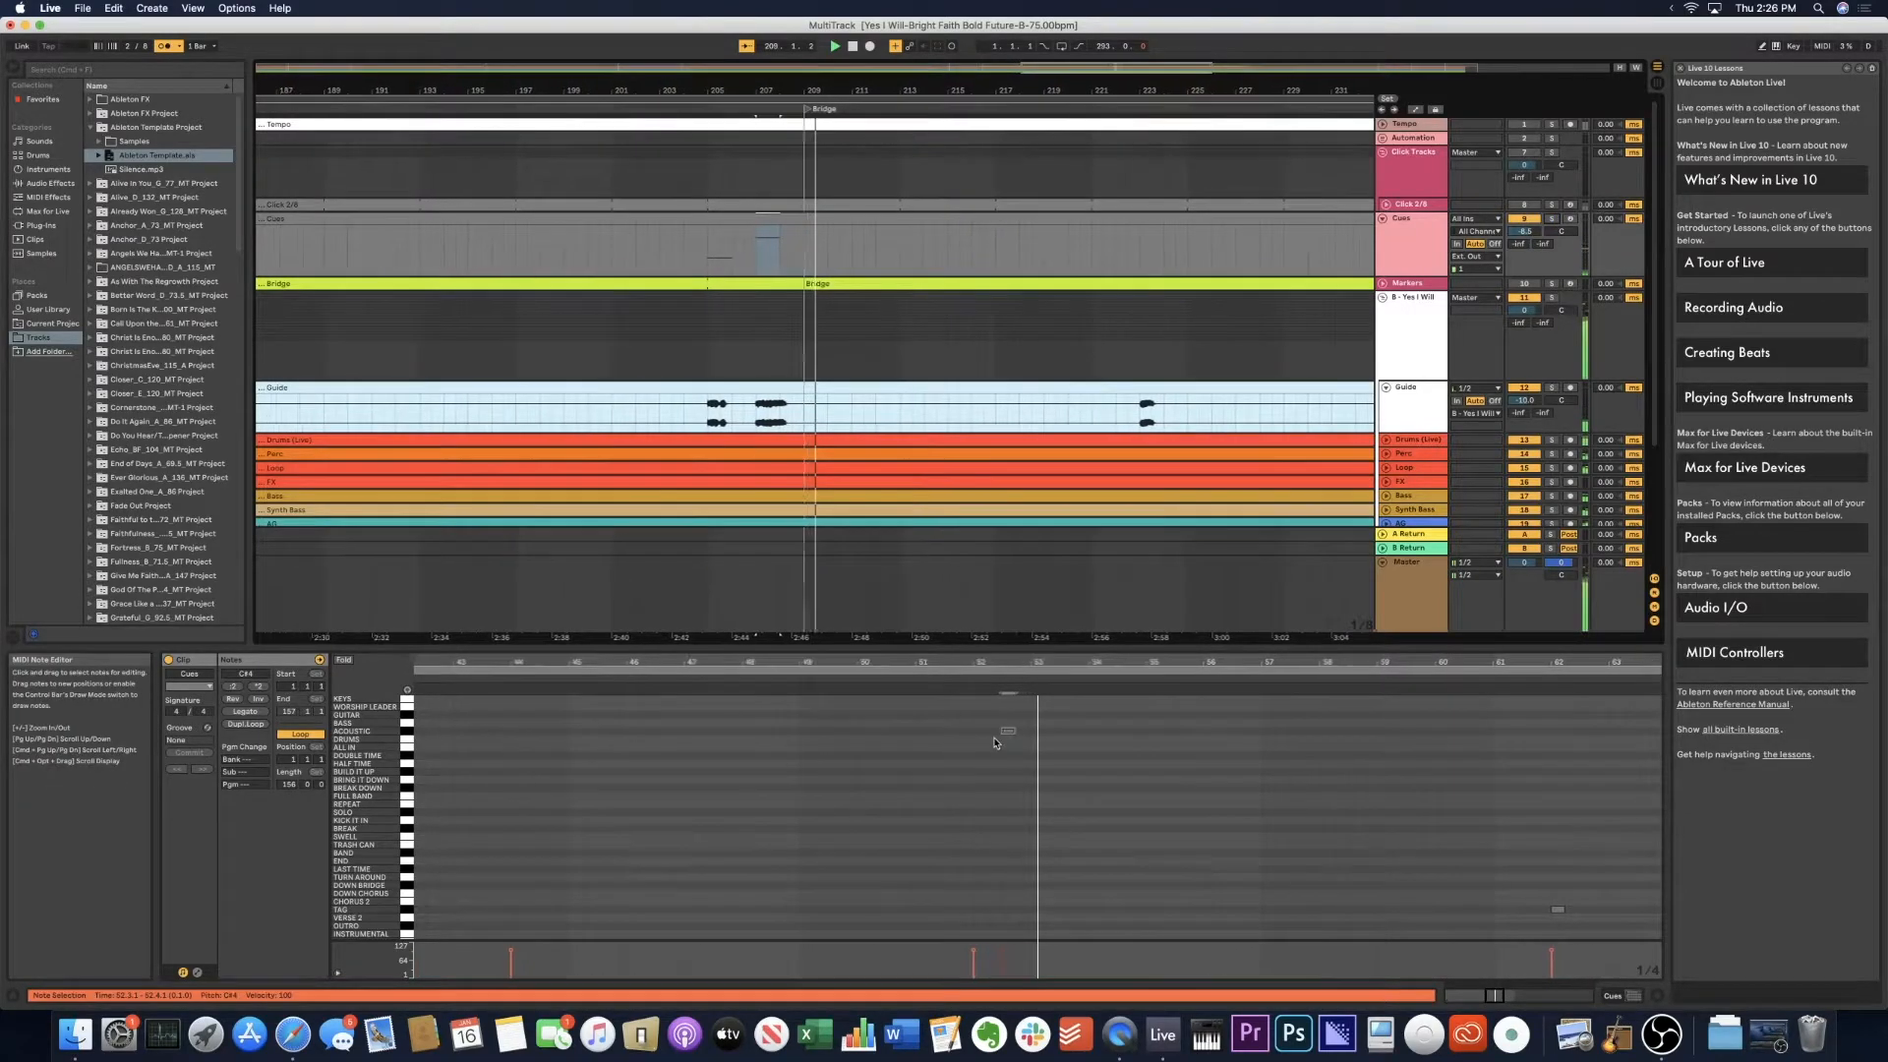
{"action": "key", "text": "space"}
{"action": "left_click_drag", "start_coordinate": [1009, 732], "coordinate": [1009, 740]}
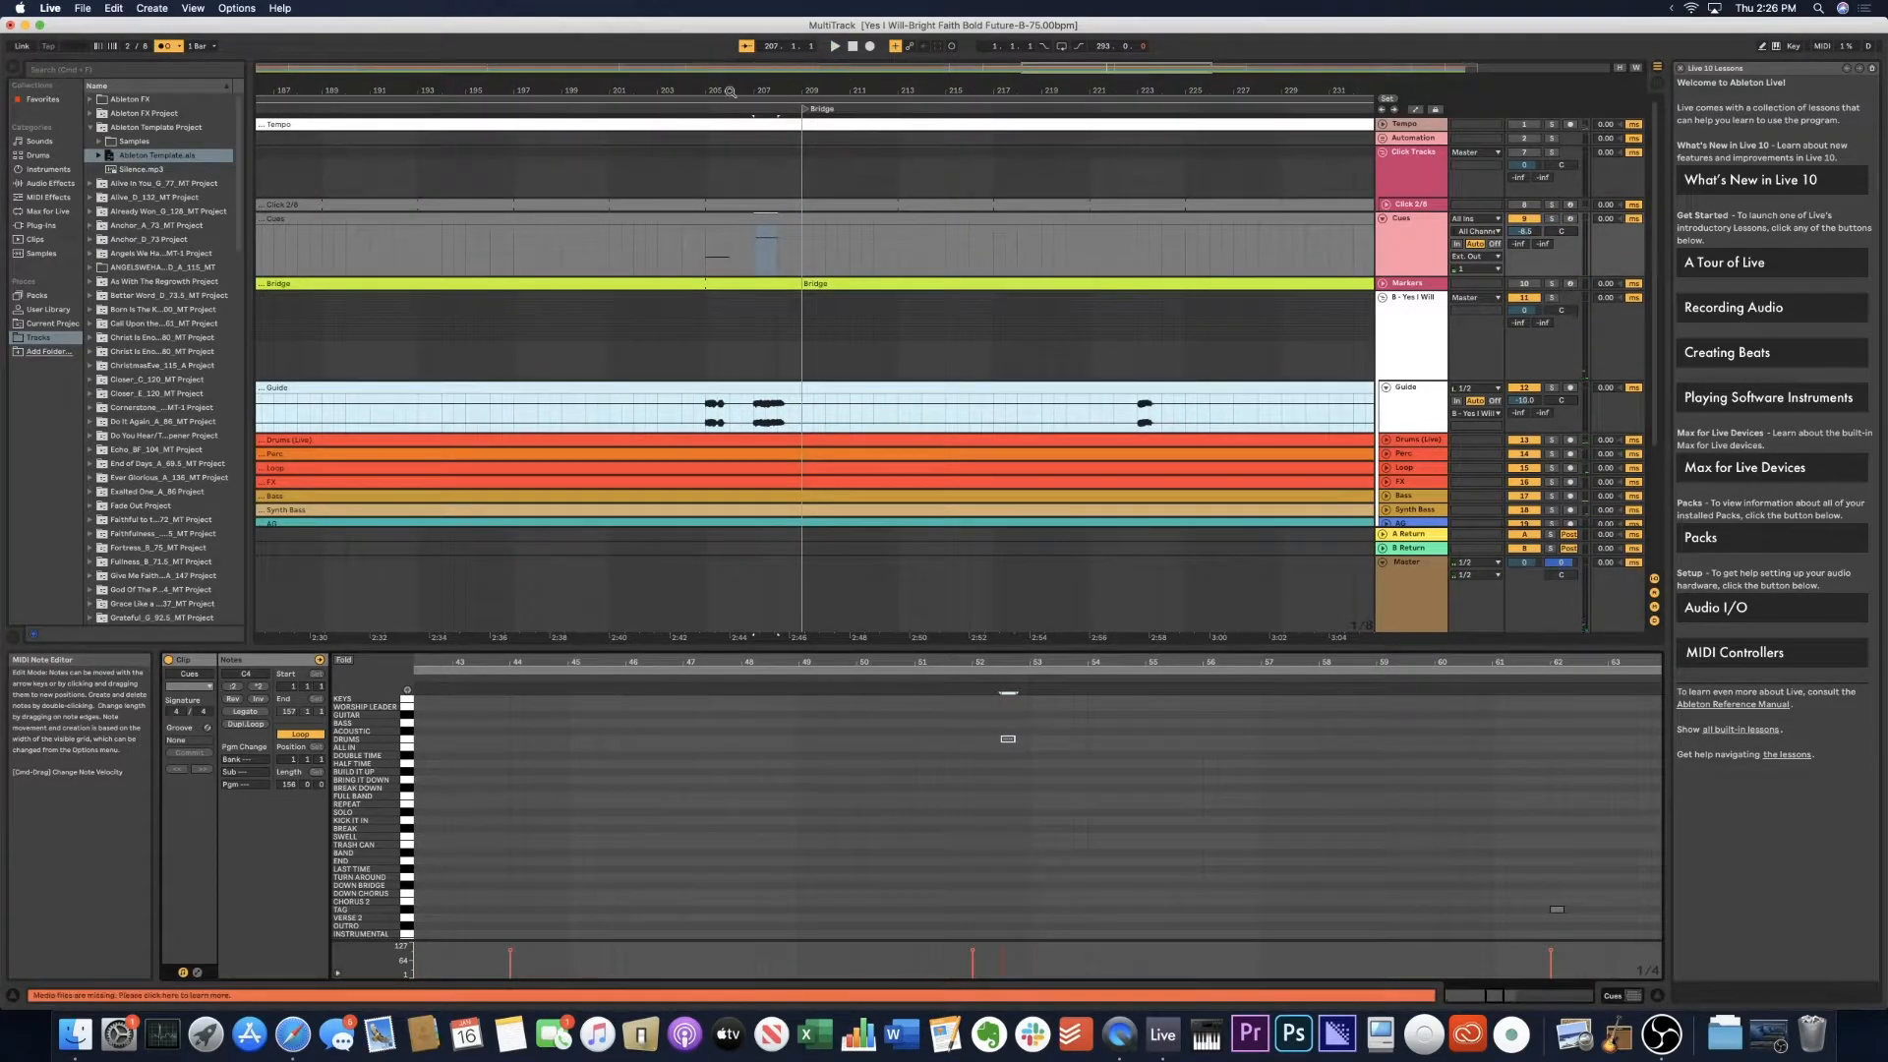
{"action": "left_click", "coordinate": [730, 92]}
{"action": "left_click", "coordinate": [1552, 218]}
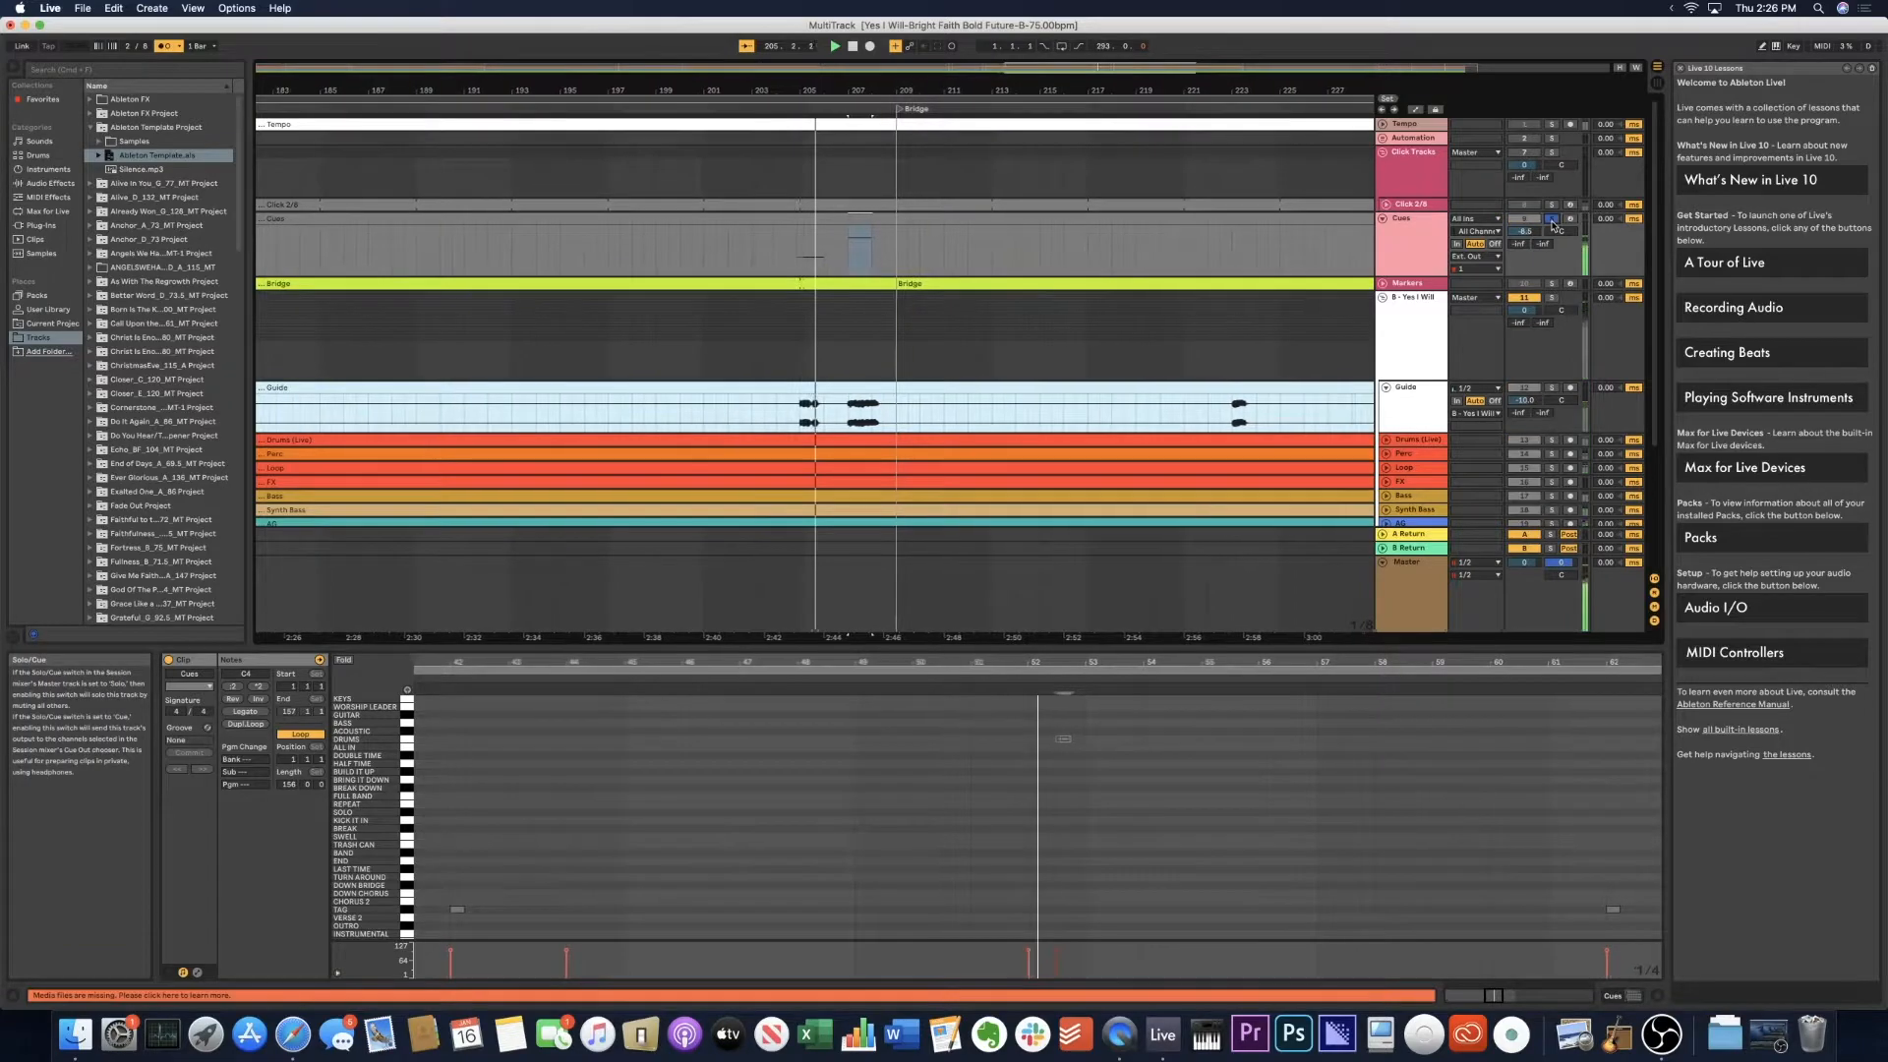
{"action": "left_click", "coordinate": [1552, 220]}
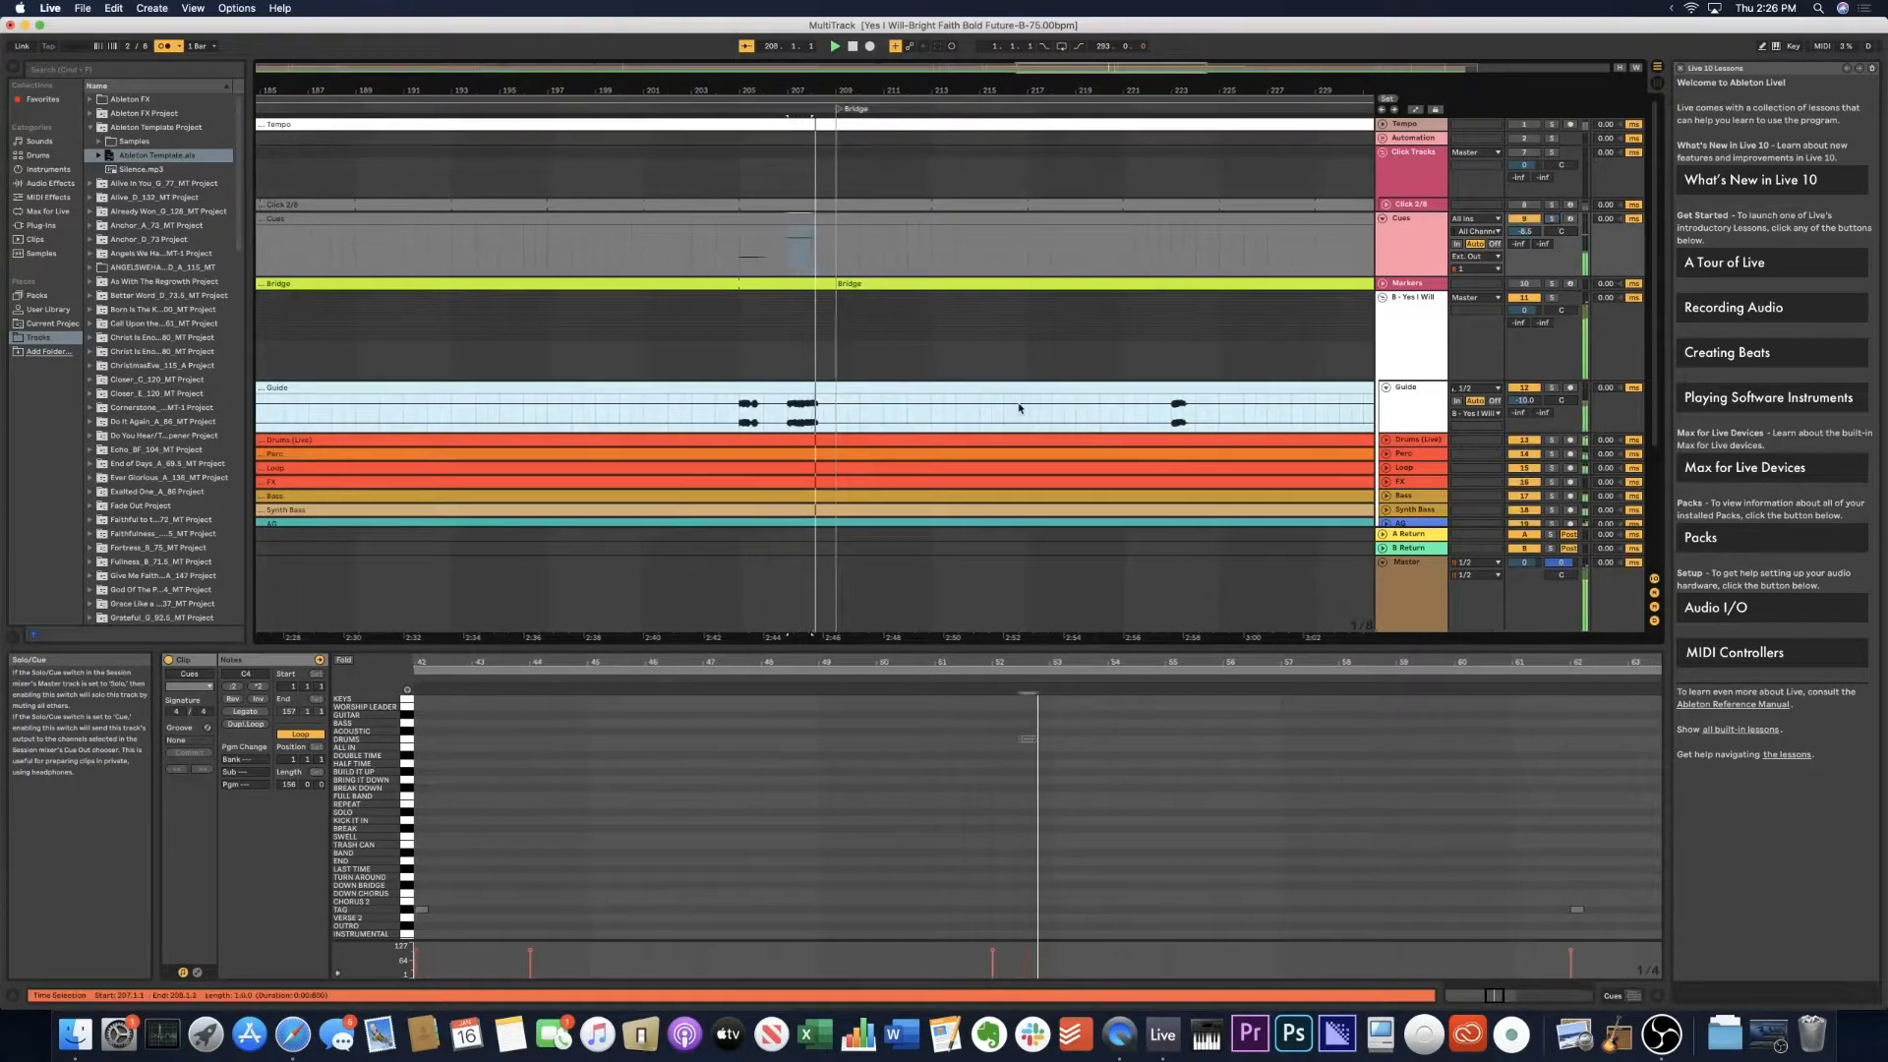
Play the guide vocal in the middle of the second Bridge and add a matching Build It Up cue at beat 3 of bar 56.
{"action": "scroll", "coordinate": [1019, 406], "scroll_direction": "right", "scroll_amount": 8}
{"action": "left_click", "coordinate": [763, 106]}
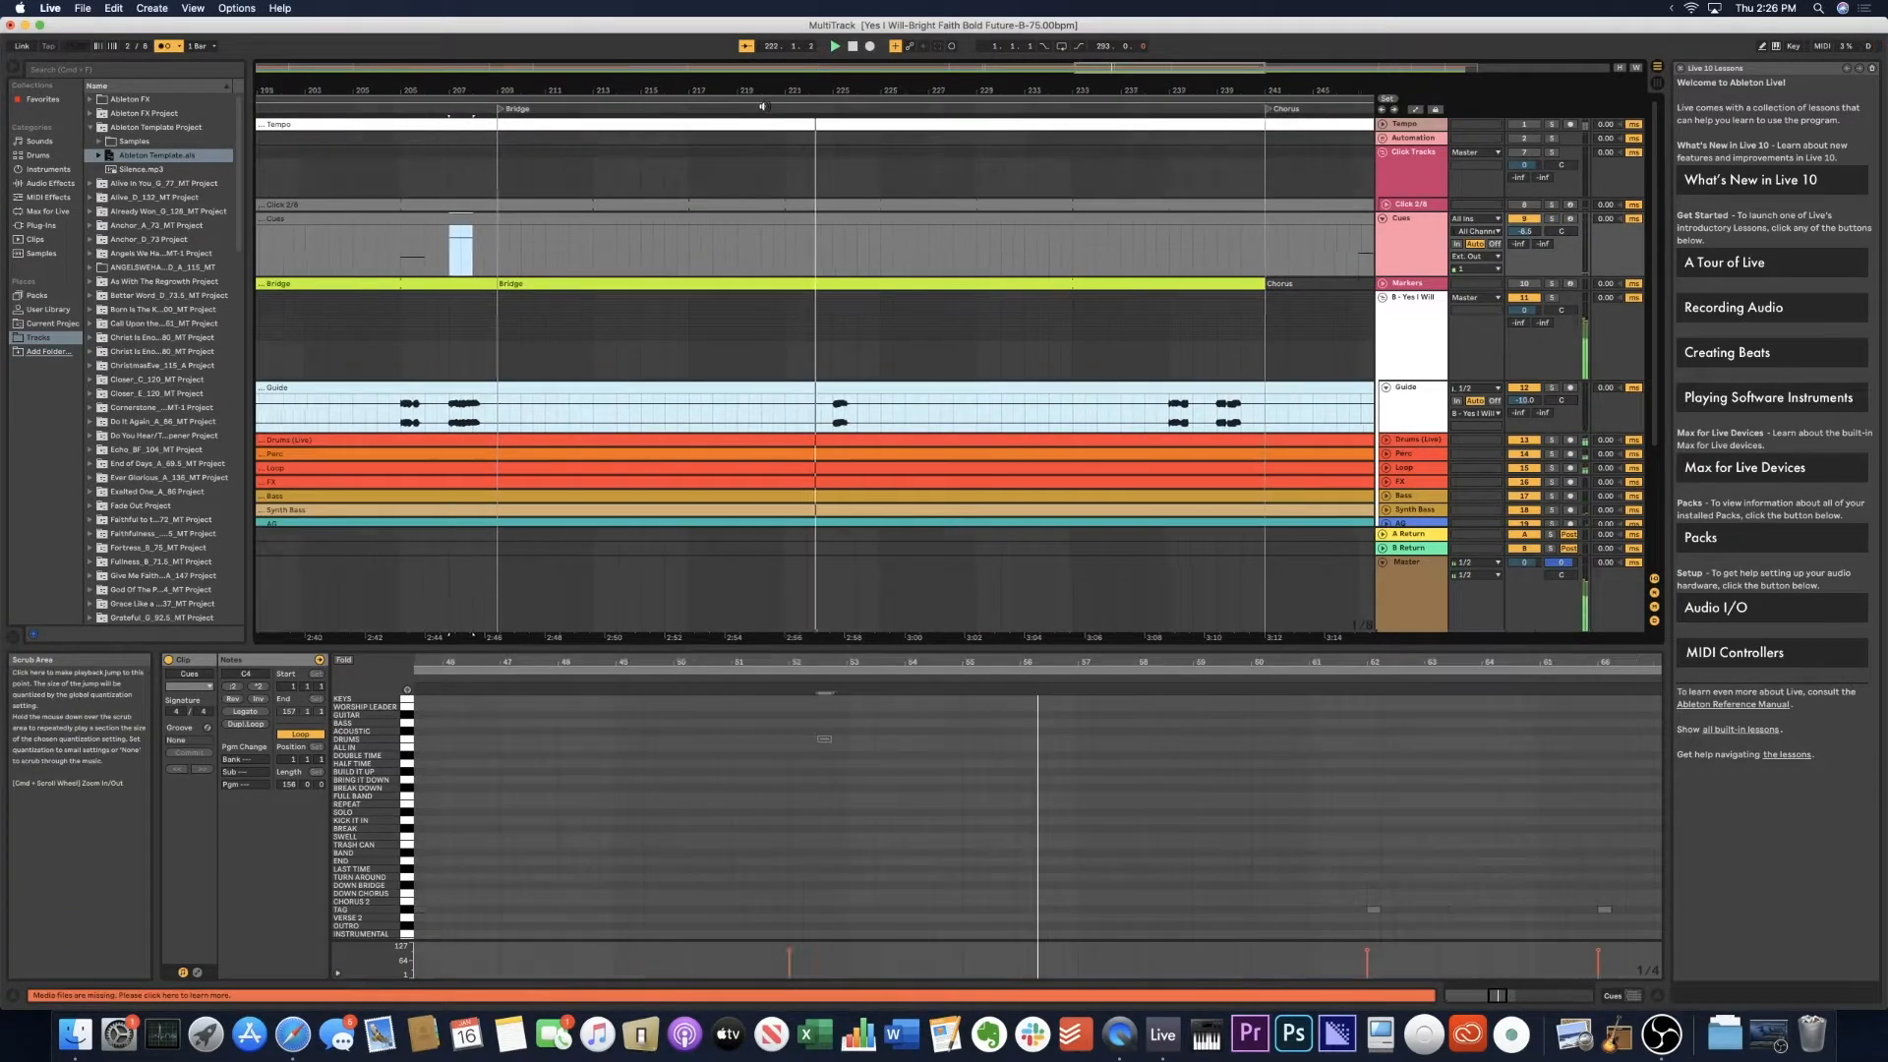
{"action": "scroll", "coordinate": [1032, 776], "scroll_direction": "up", "scroll_amount": 2}
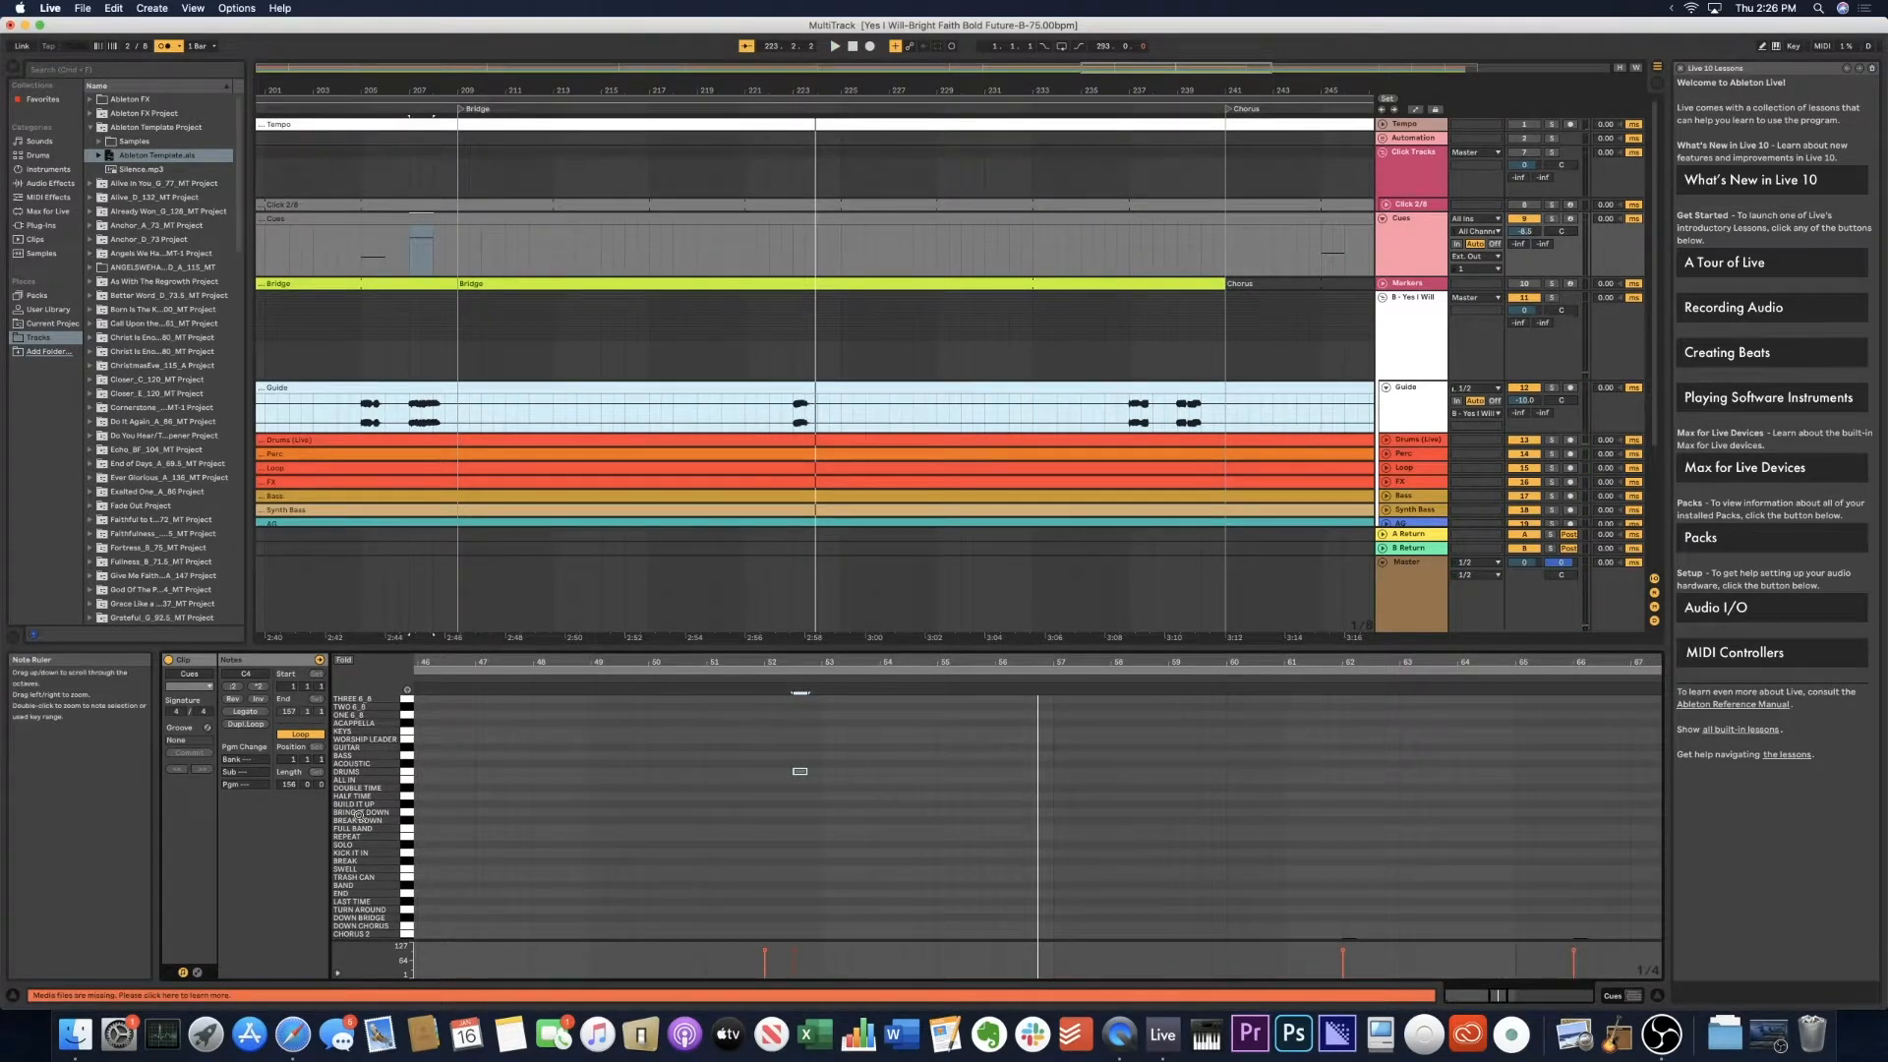
{"action": "key", "text": "space"}
{"action": "double_click", "coordinate": [1002, 805]}
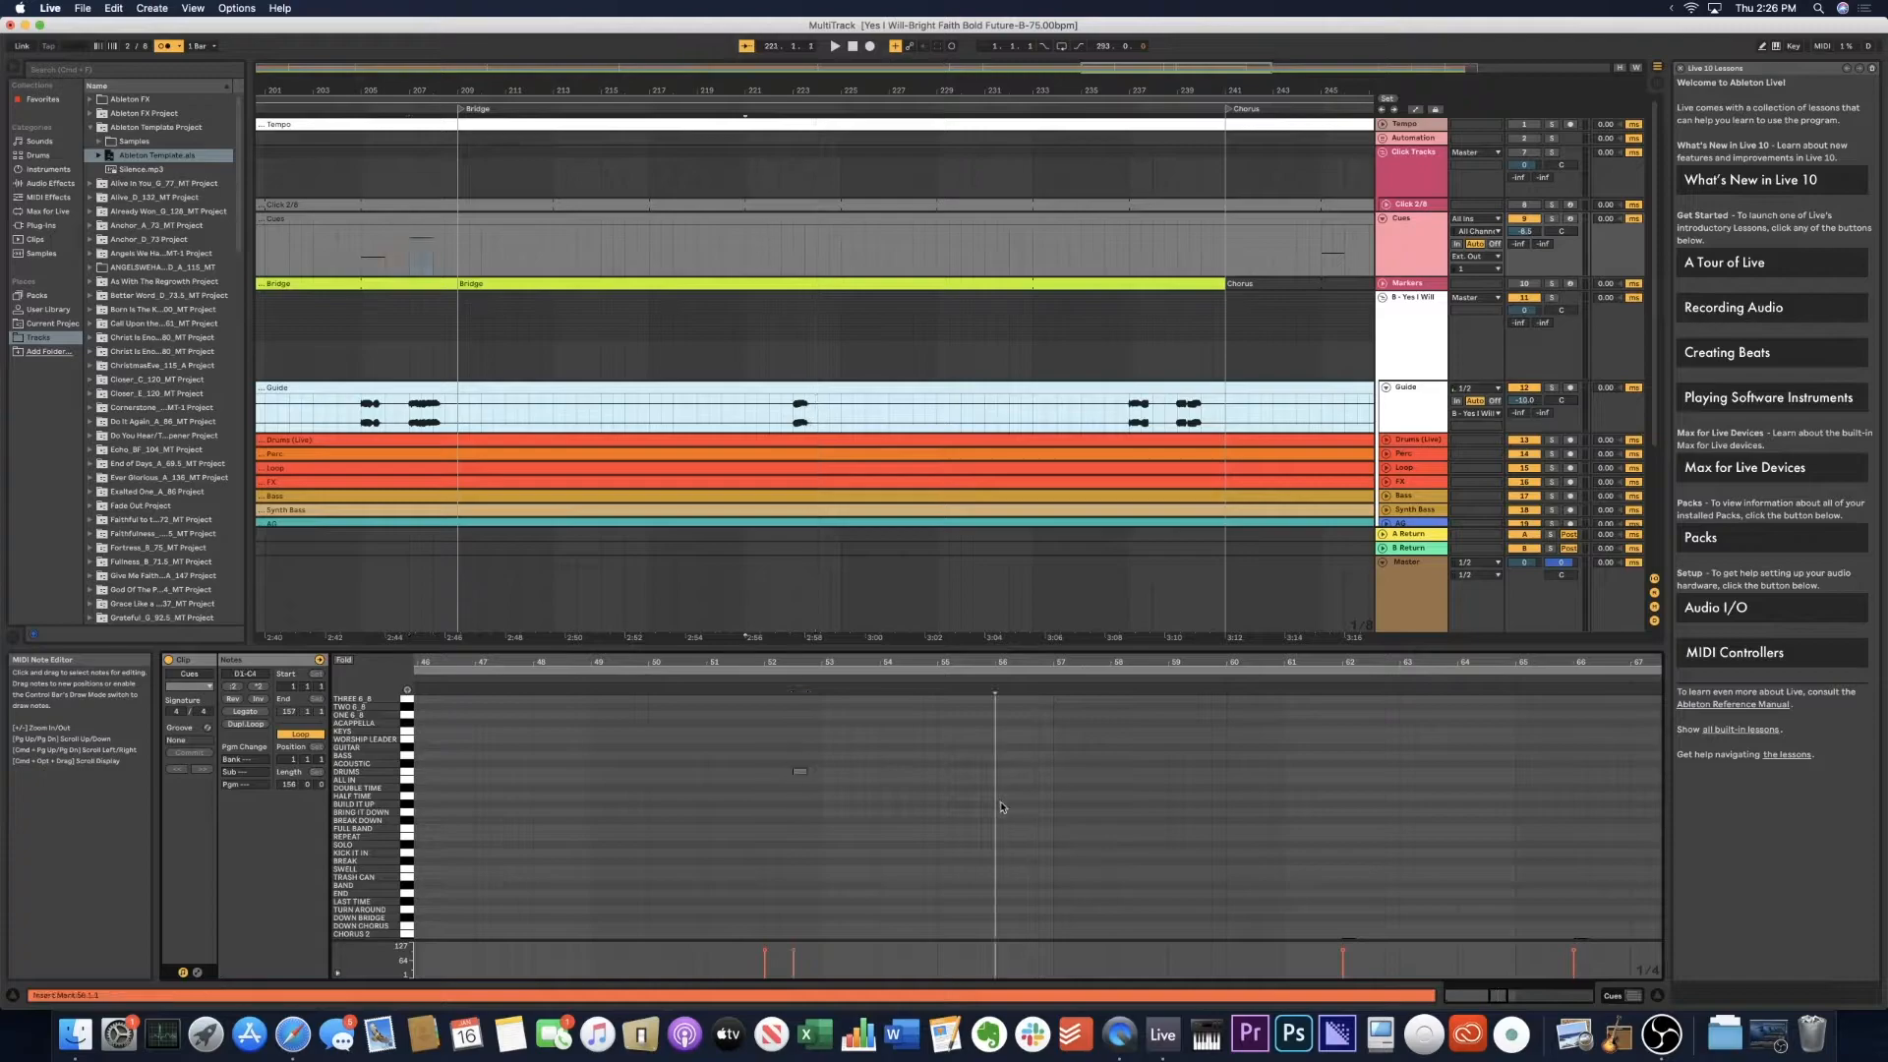
{"action": "left_click_drag", "start_coordinate": [1008, 808], "coordinate": [1035, 812]}
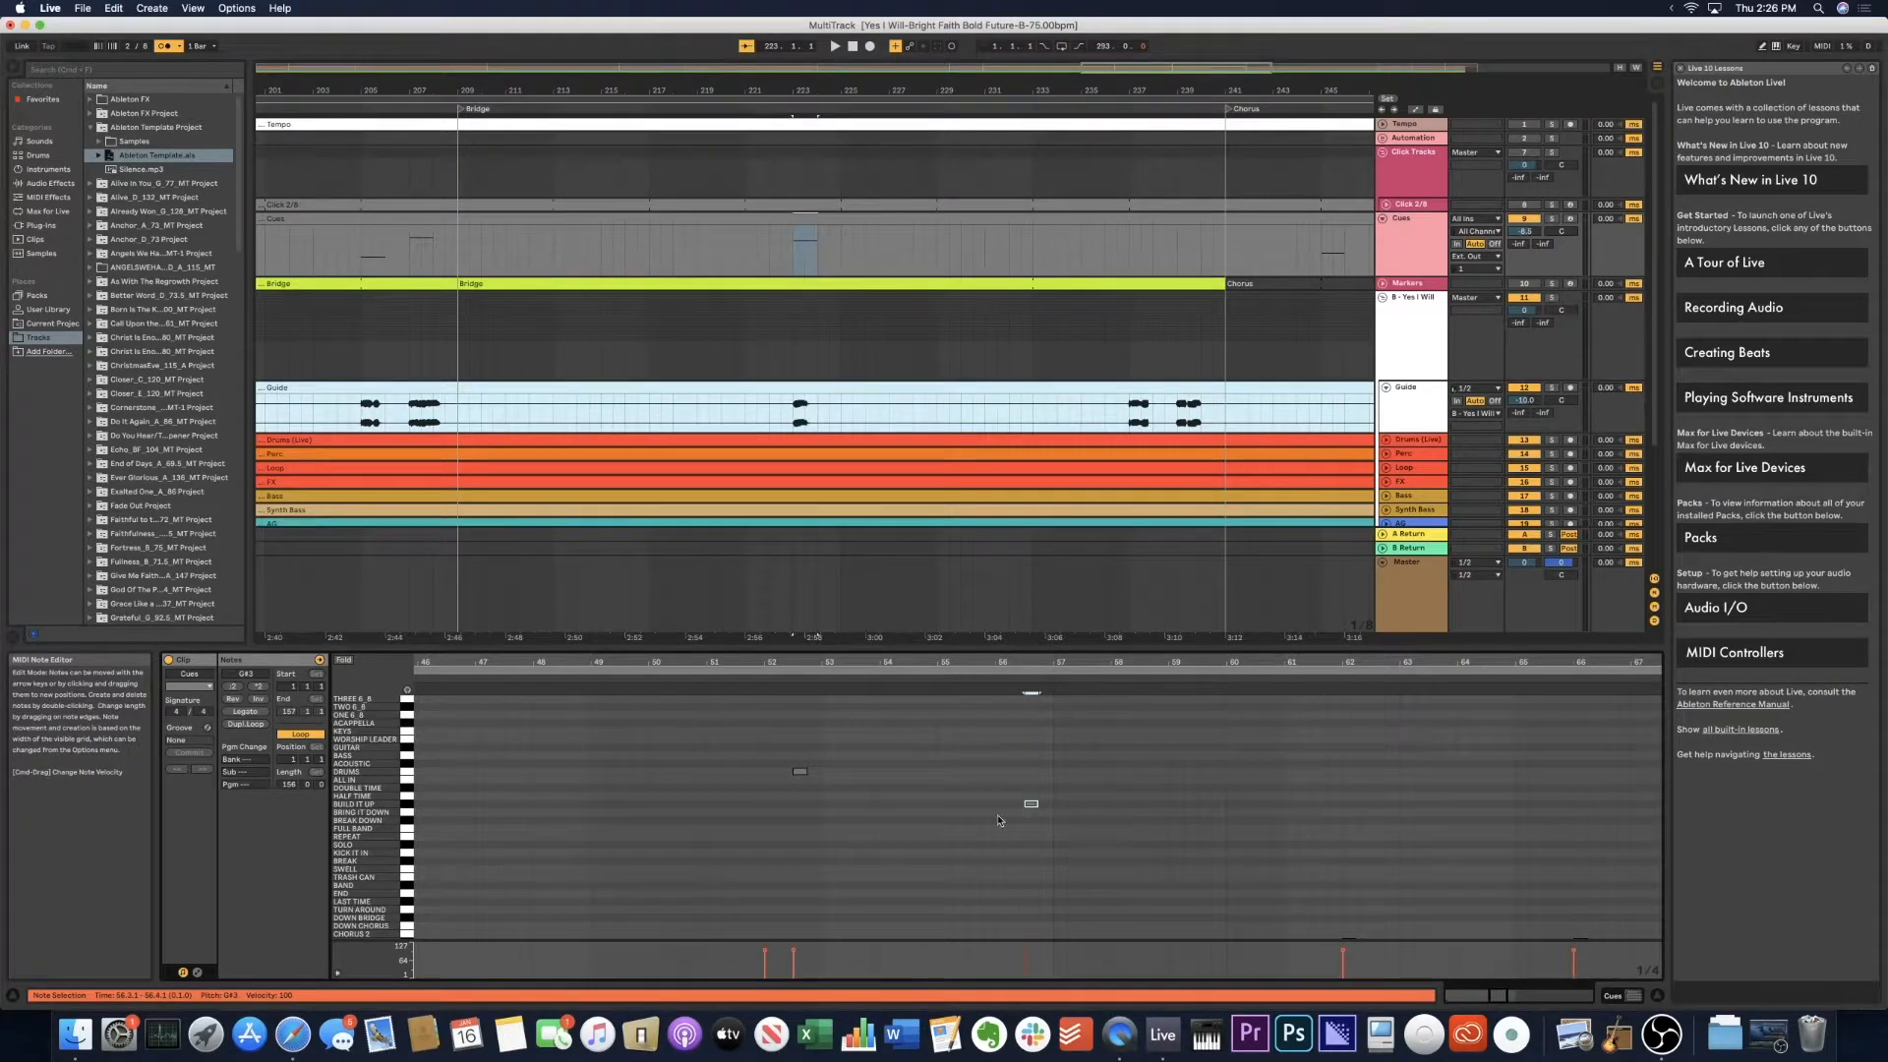
{"action": "left_click", "coordinate": [1014, 676]}
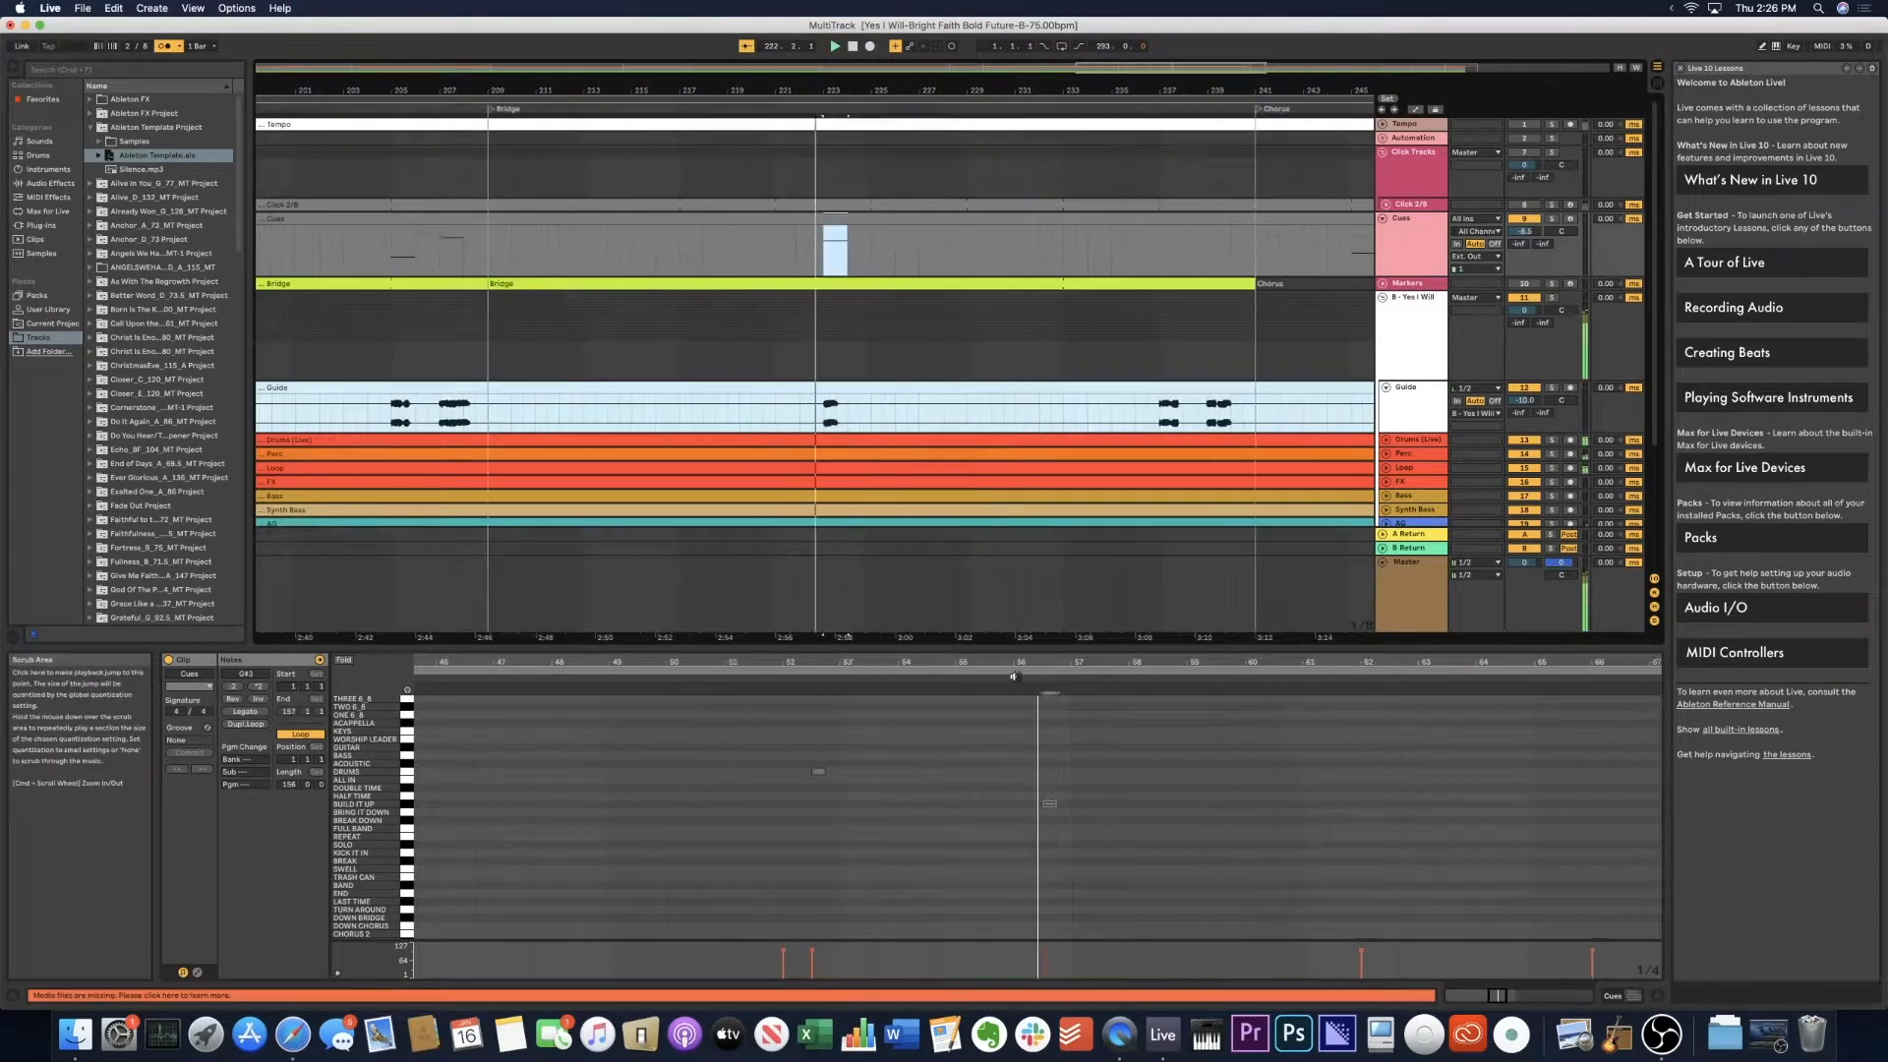
{"action": "key", "text": "space"}
Play the guide vocals before the last Chorus and add a Chorus cue at bar 60 and an All In cue at its beat 3.
{"action": "scroll", "coordinate": [1041, 384], "scroll_direction": "right", "scroll_amount": 5}
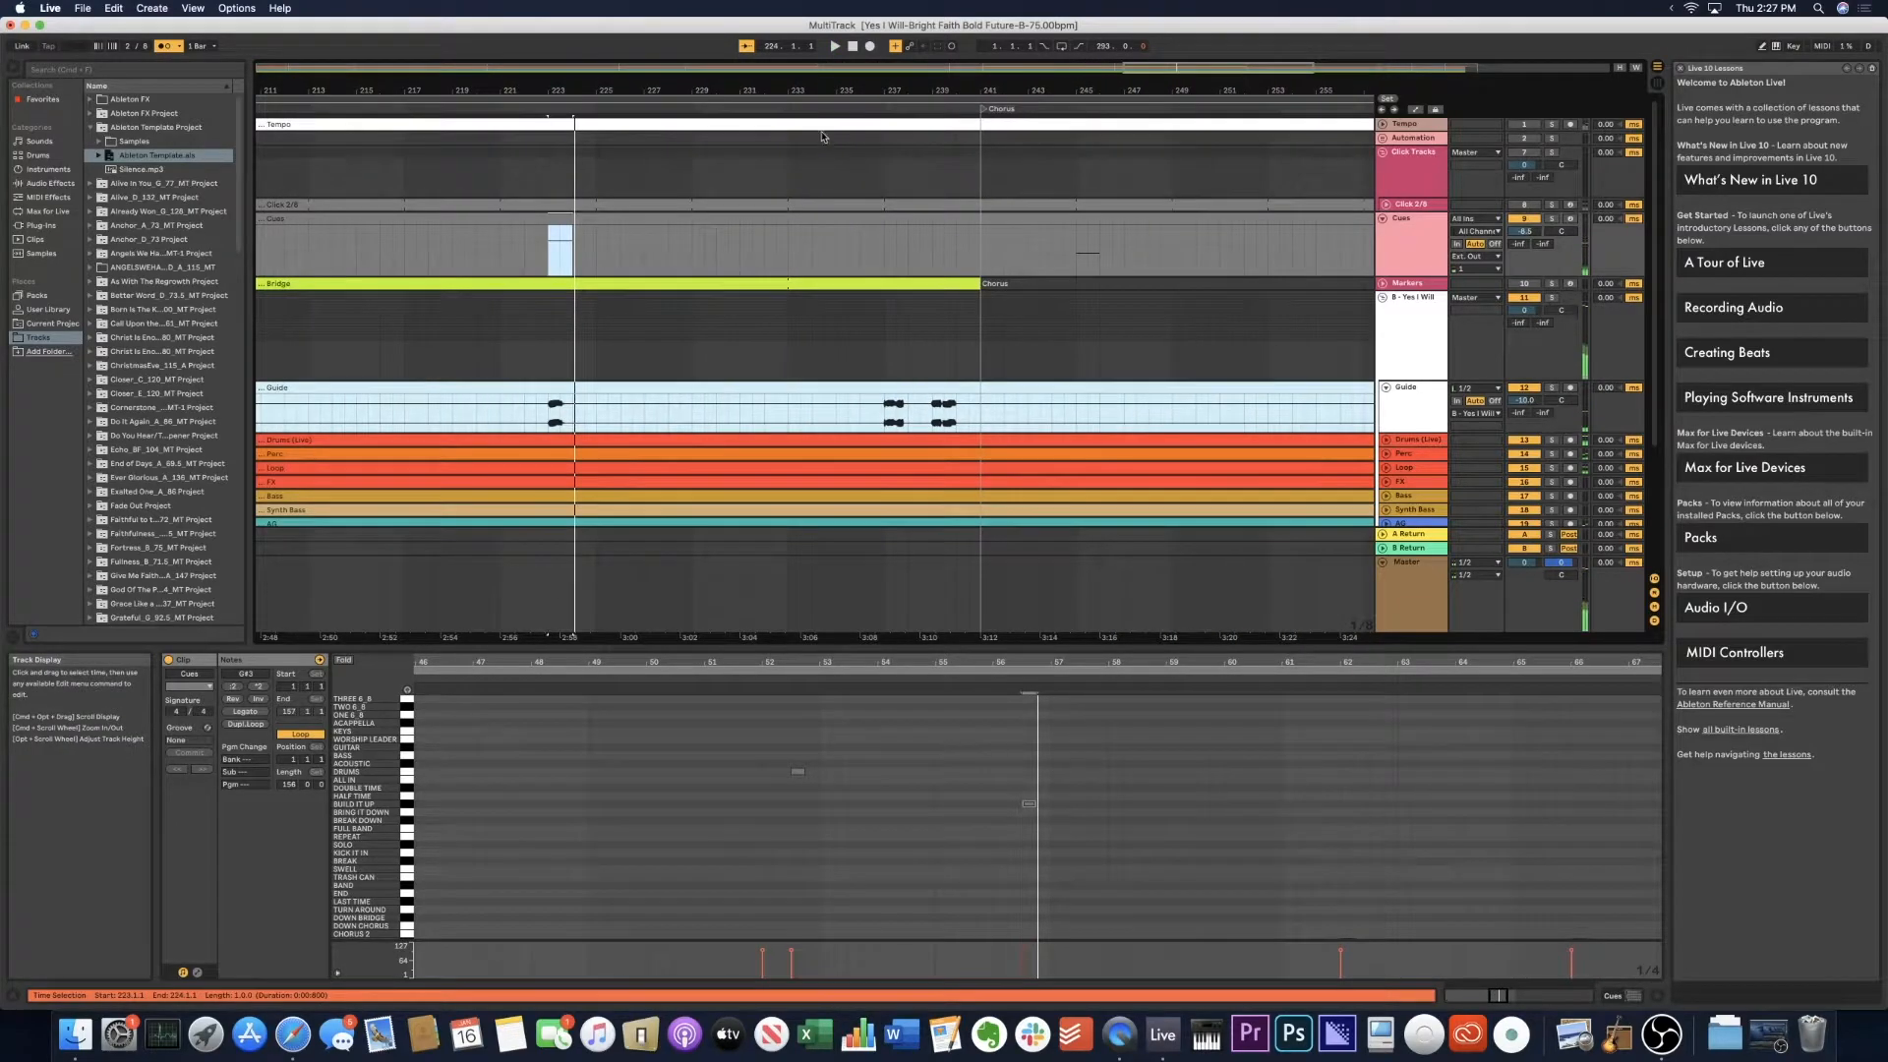
{"action": "left_click", "coordinate": [864, 109]}
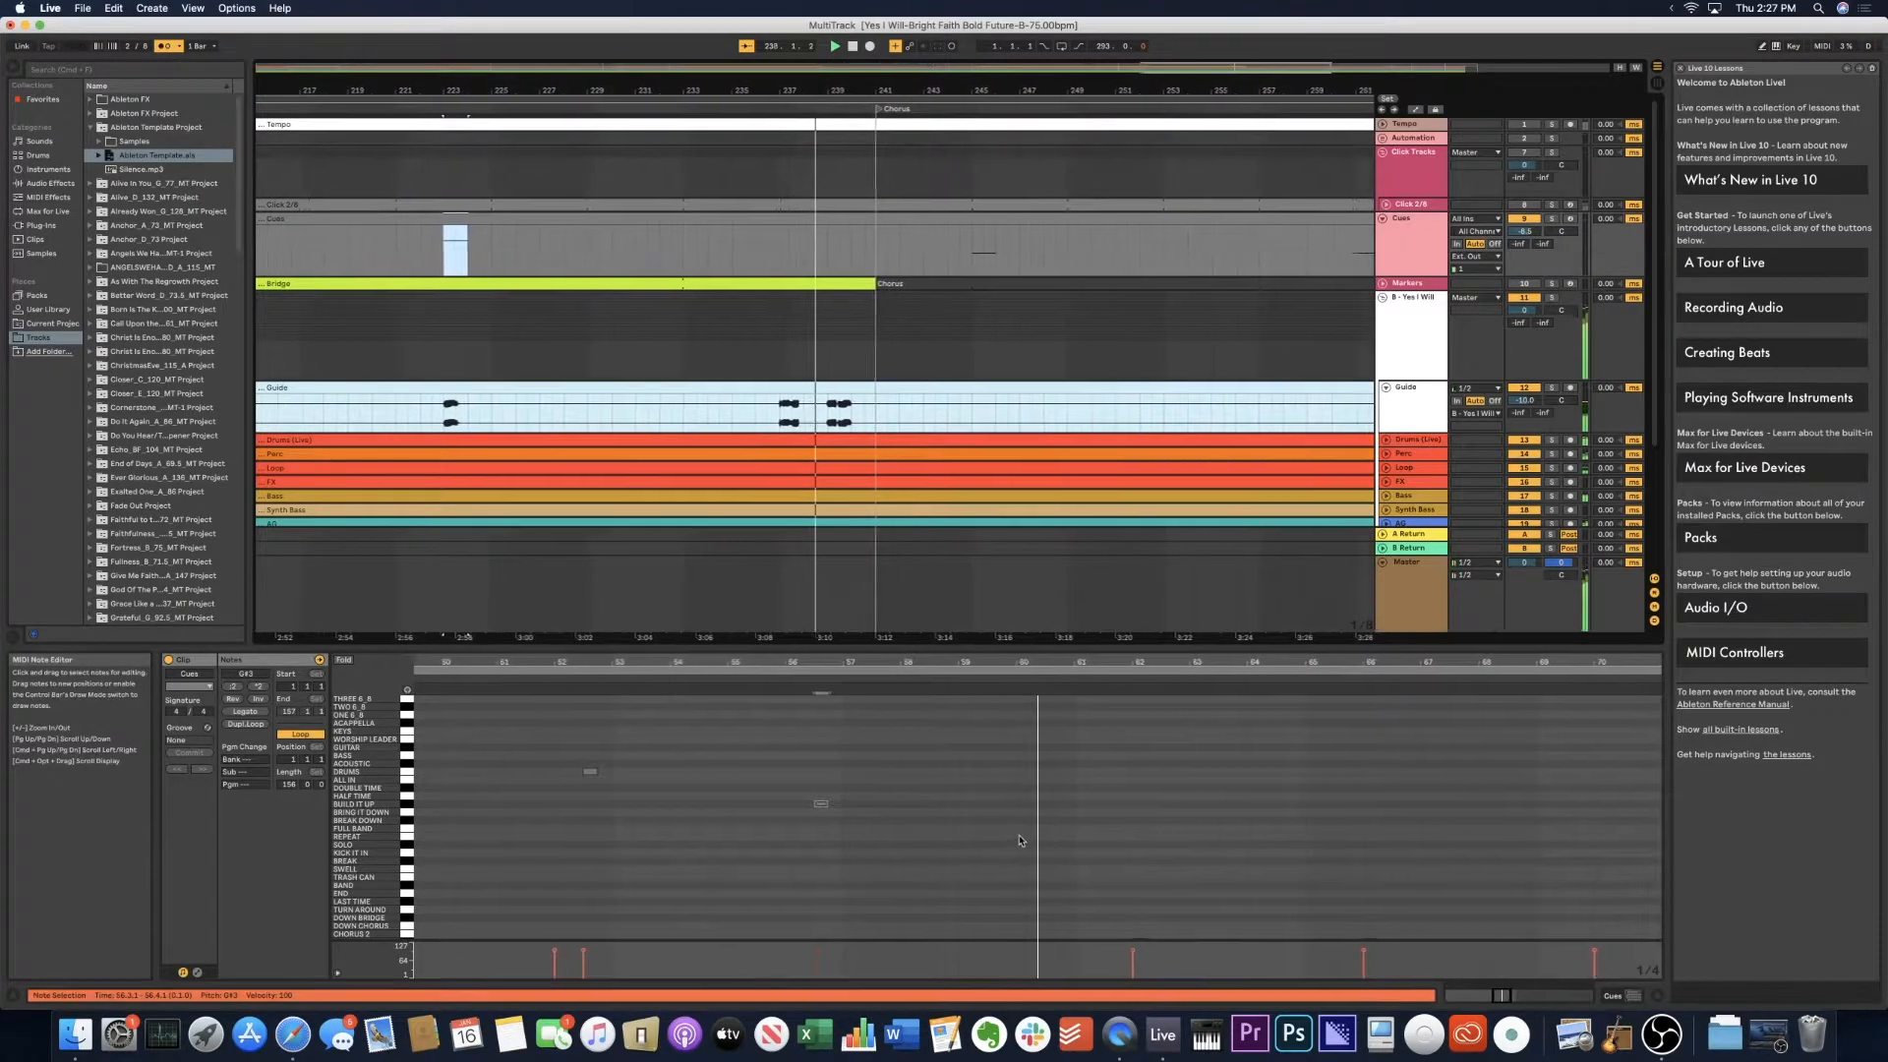
{"action": "scroll", "coordinate": [1004, 841], "scroll_direction": "down", "scroll_amount": 4}
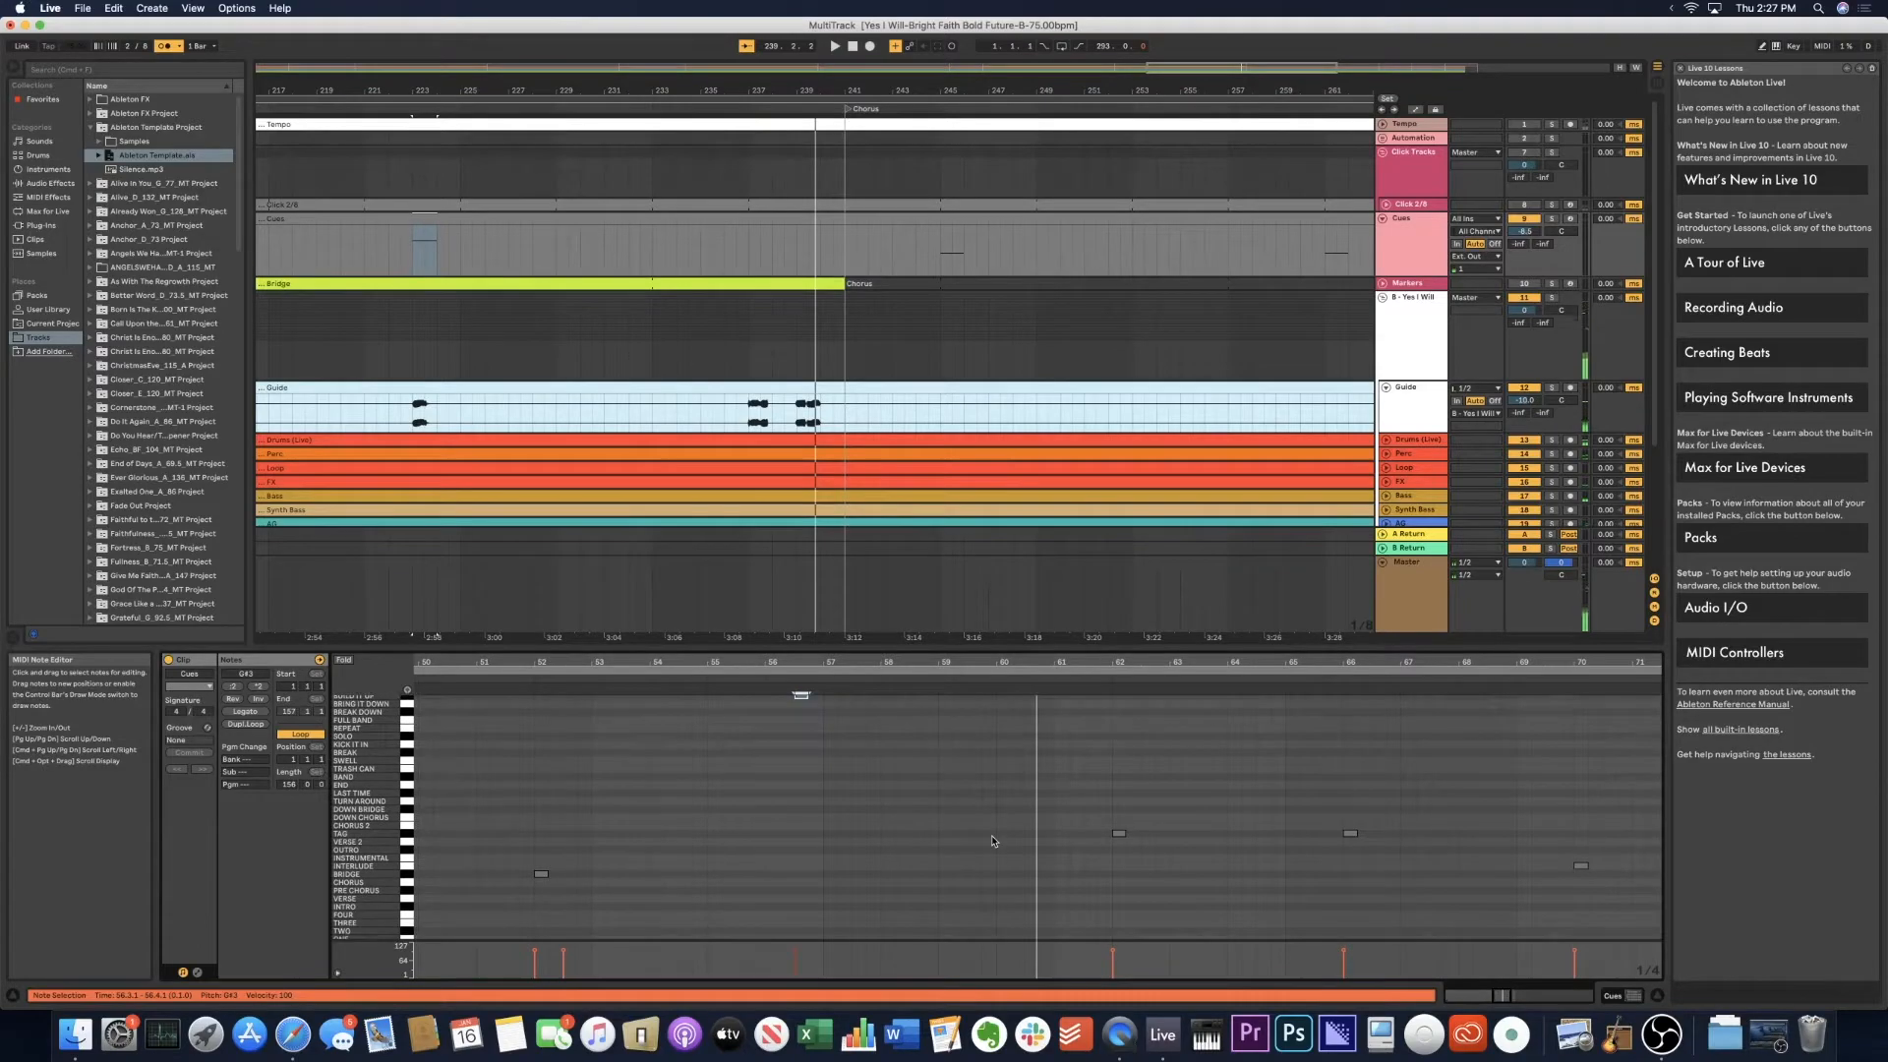
{"action": "double_click", "coordinate": [1004, 885]}
{"action": "scroll", "coordinate": [1033, 865], "scroll_direction": "up", "scroll_amount": 5}
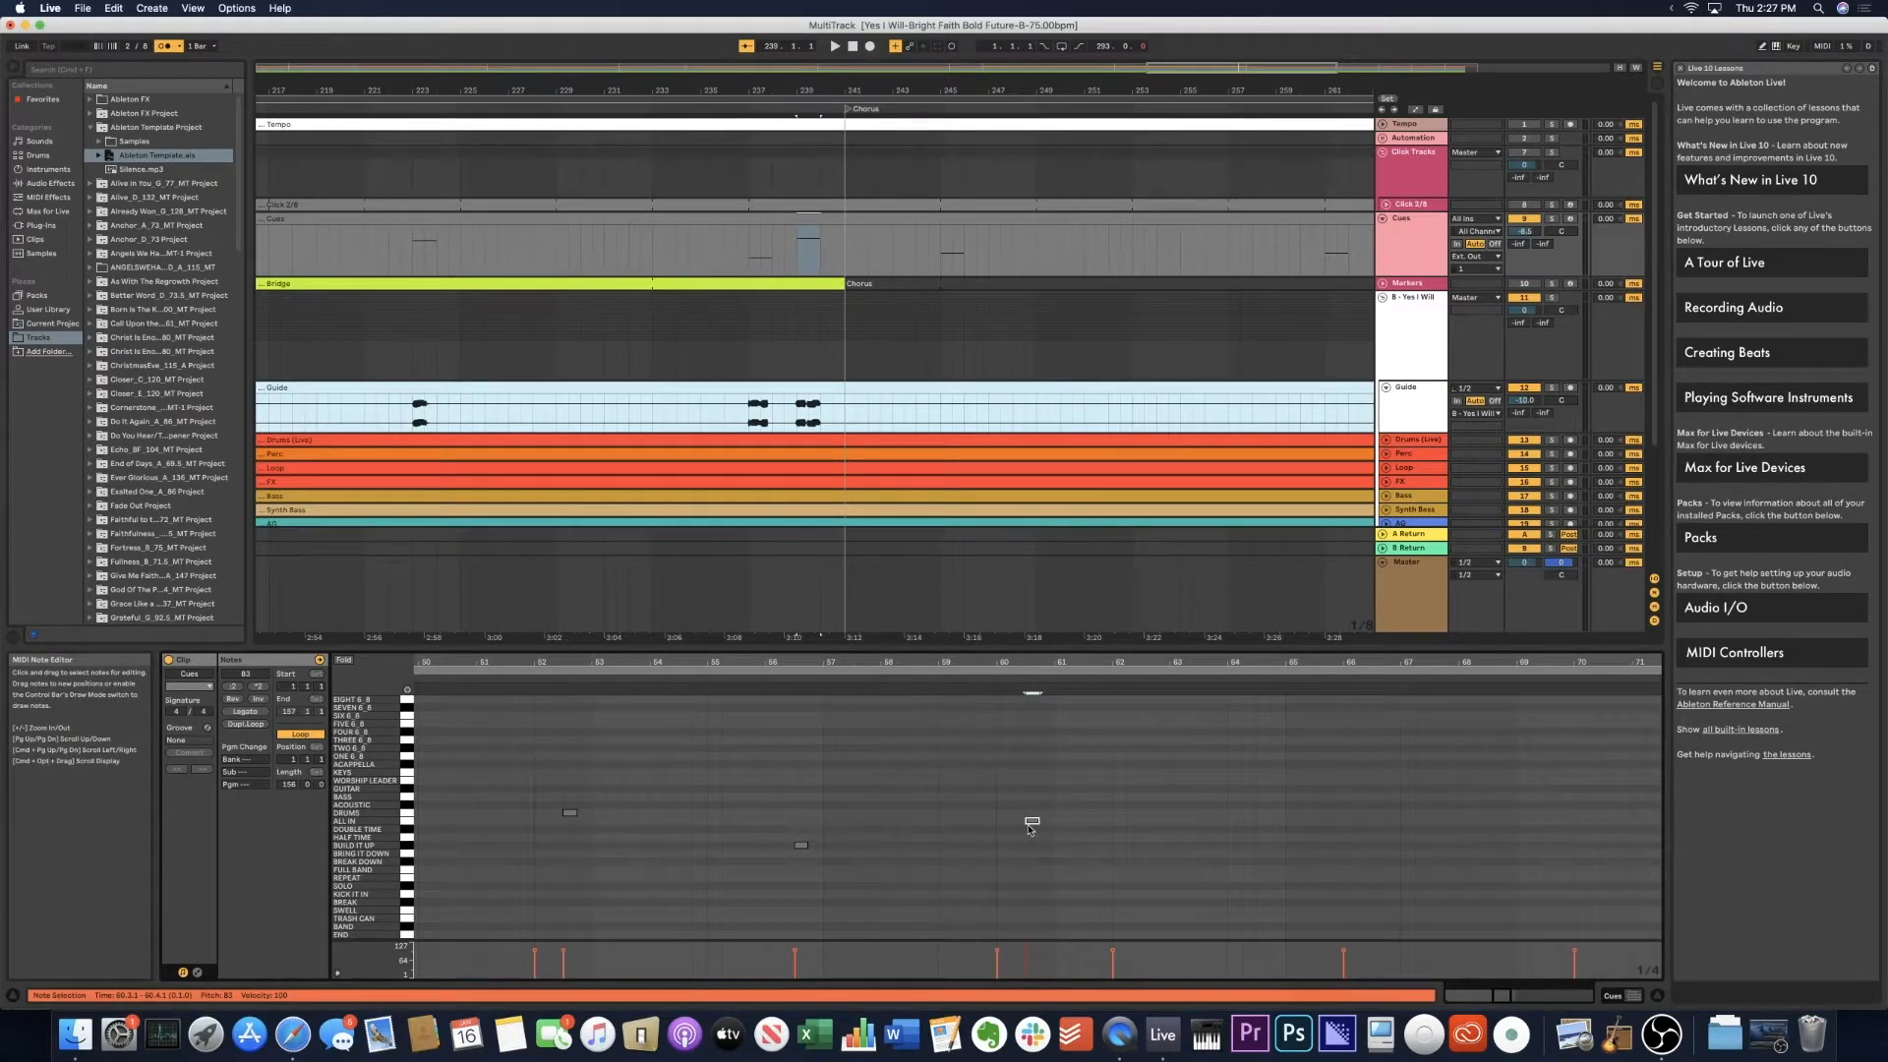
Delete the Tag cues at bars 62 and 66 of the Cues clip.
{"action": "scroll", "coordinate": [1032, 816], "scroll_direction": "right", "scroll_amount": 5}
{"action": "scroll", "coordinate": [817, 779], "scroll_direction": "down", "scroll_amount": 5}
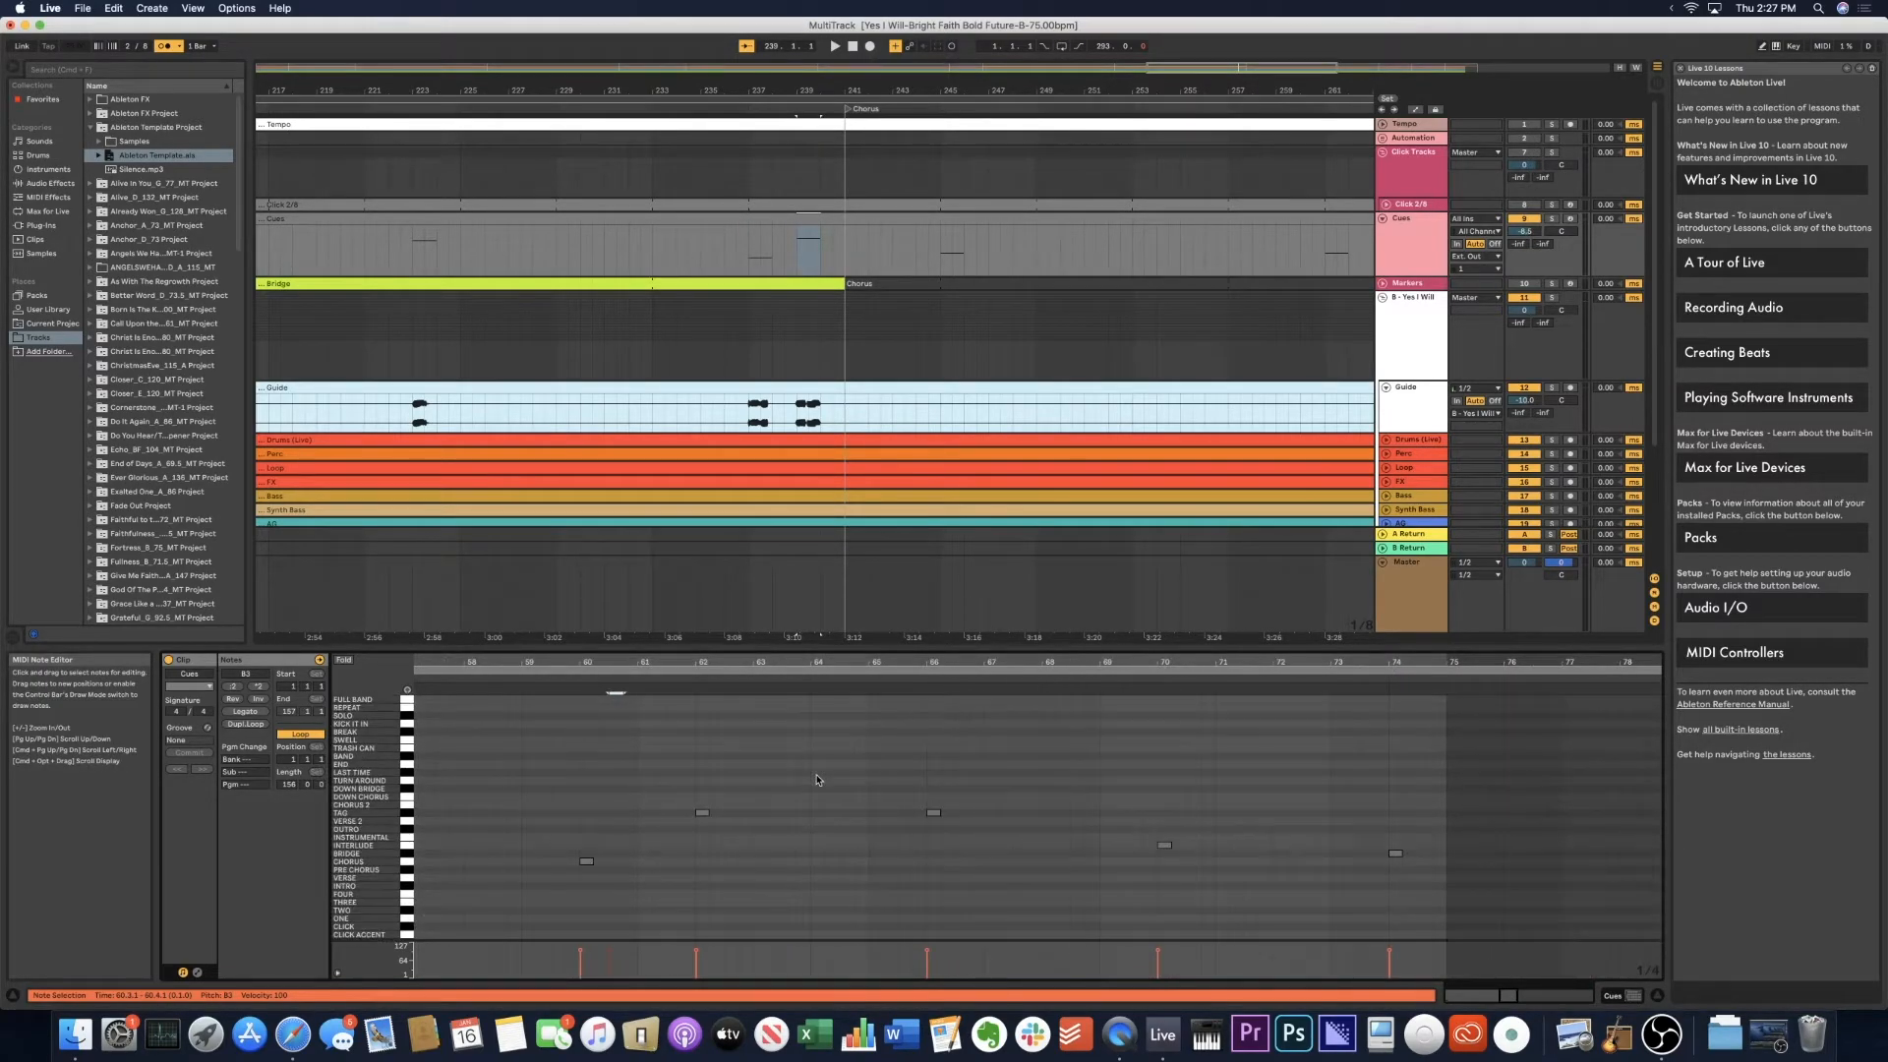
{"action": "left_click", "coordinate": [702, 814]}
{"action": "key", "text": "Delete"}
{"action": "scroll", "coordinate": [923, 728], "scroll_direction": "right", "scroll_amount": 4}
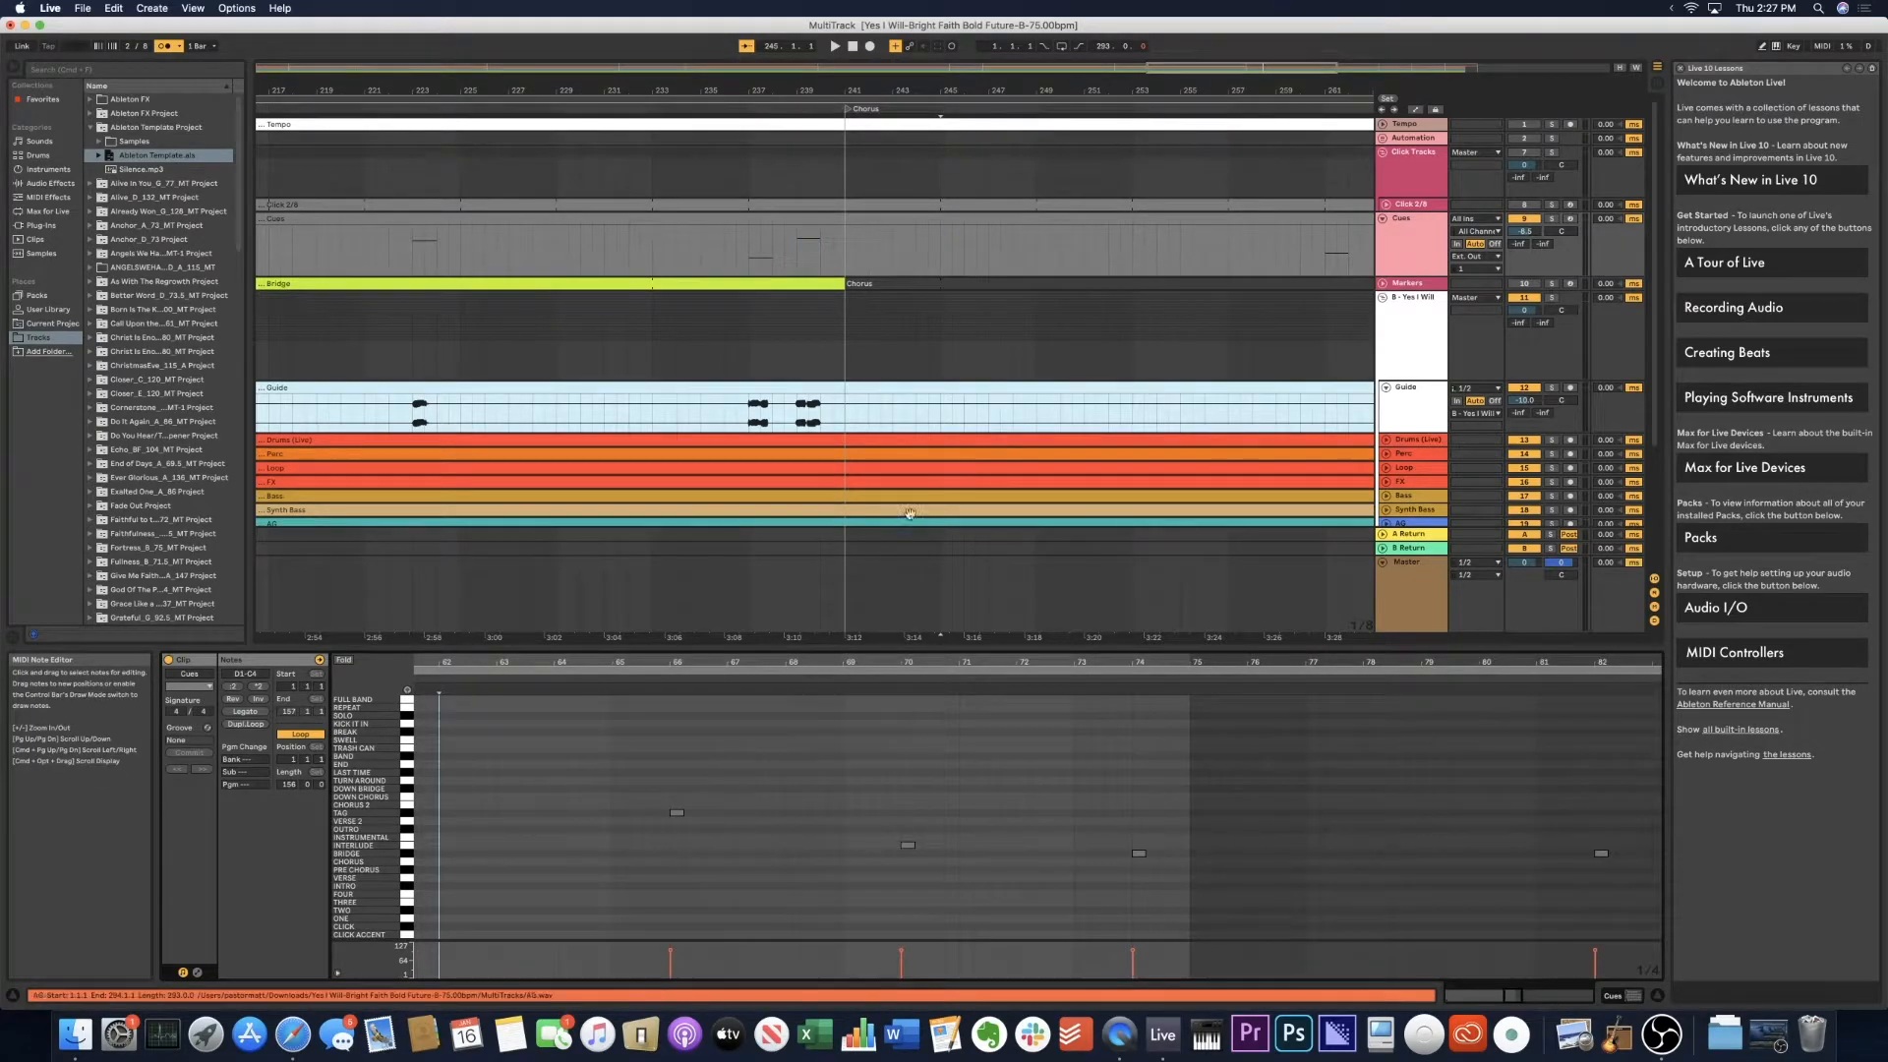
{"action": "left_click", "coordinate": [676, 812]}
{"action": "key", "text": "Delete"}
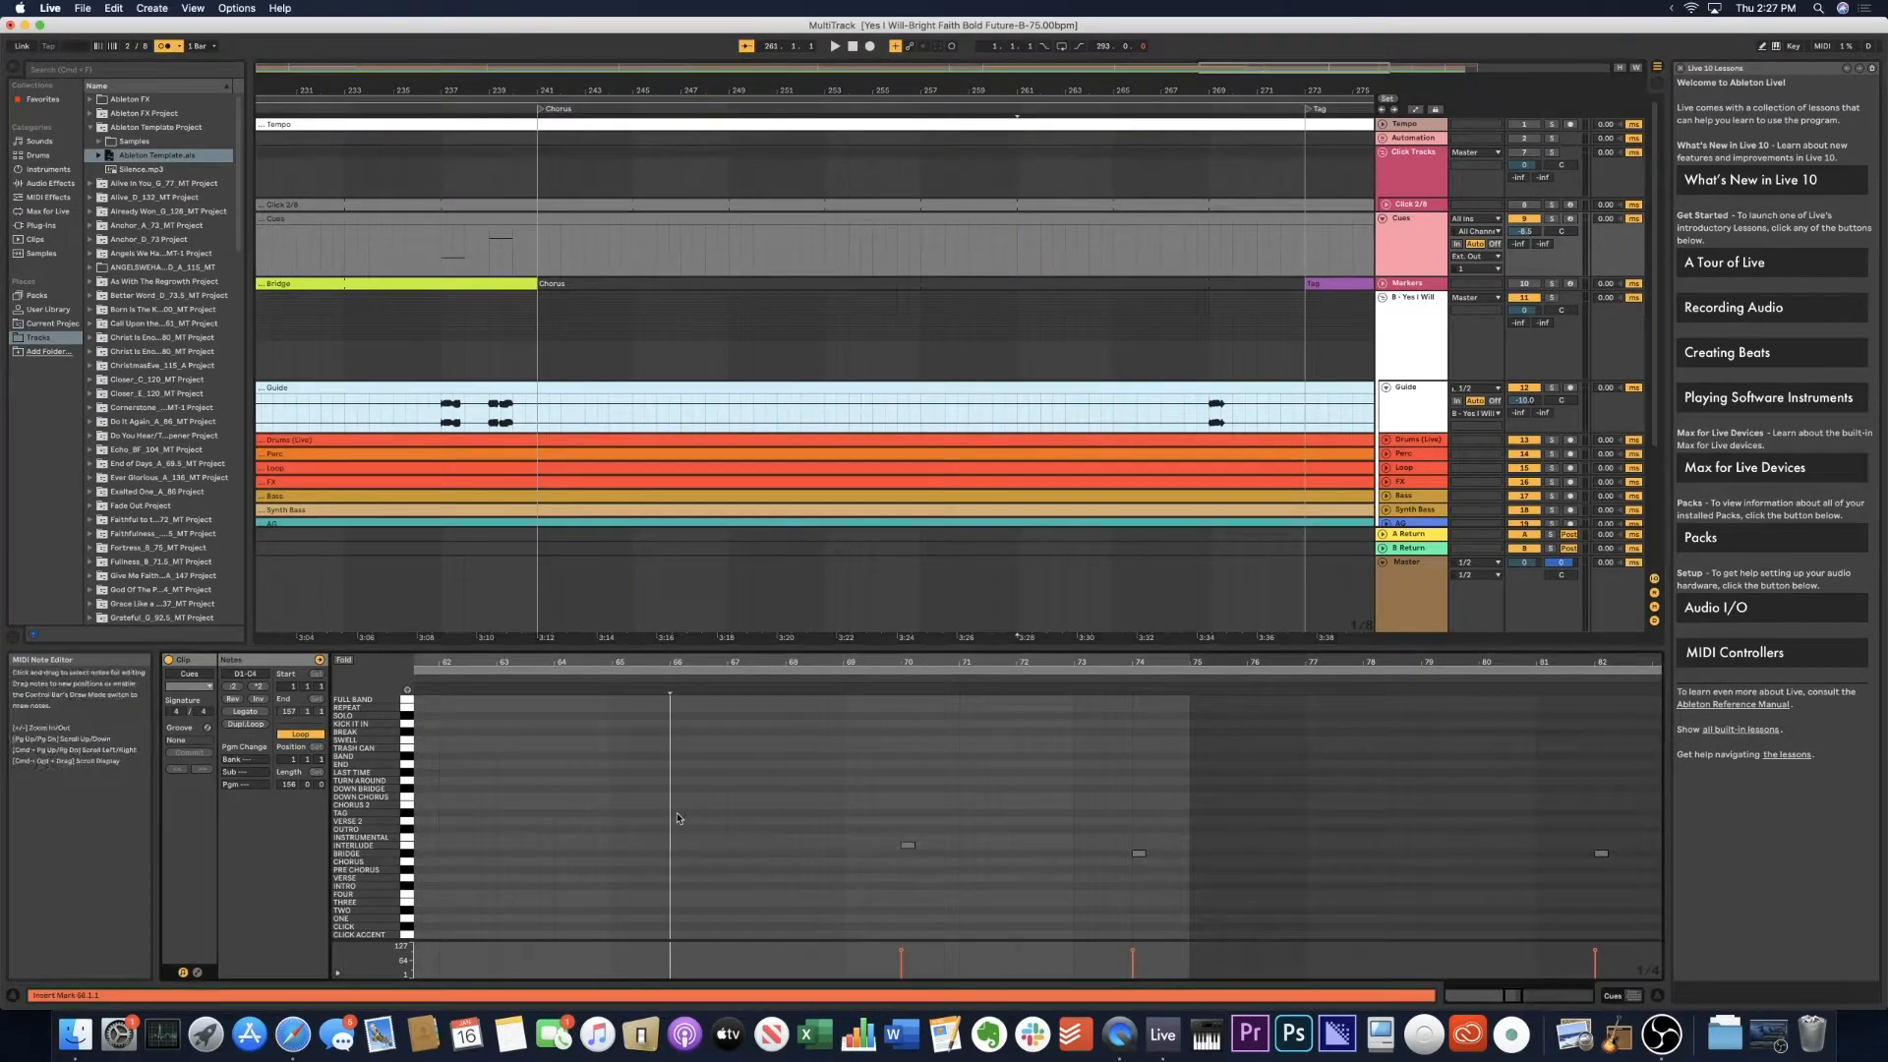
In the Cues clip, move the Interlude cue to a Tag cue at bar 68 and the first remaining Bridge cue to a Tag cue at bar 70.
{"action": "left_click_drag", "start_coordinate": [908, 846], "coordinate": [794, 819]}
{"action": "scroll", "coordinate": [941, 789], "scroll_direction": "right", "scroll_amount": 4}
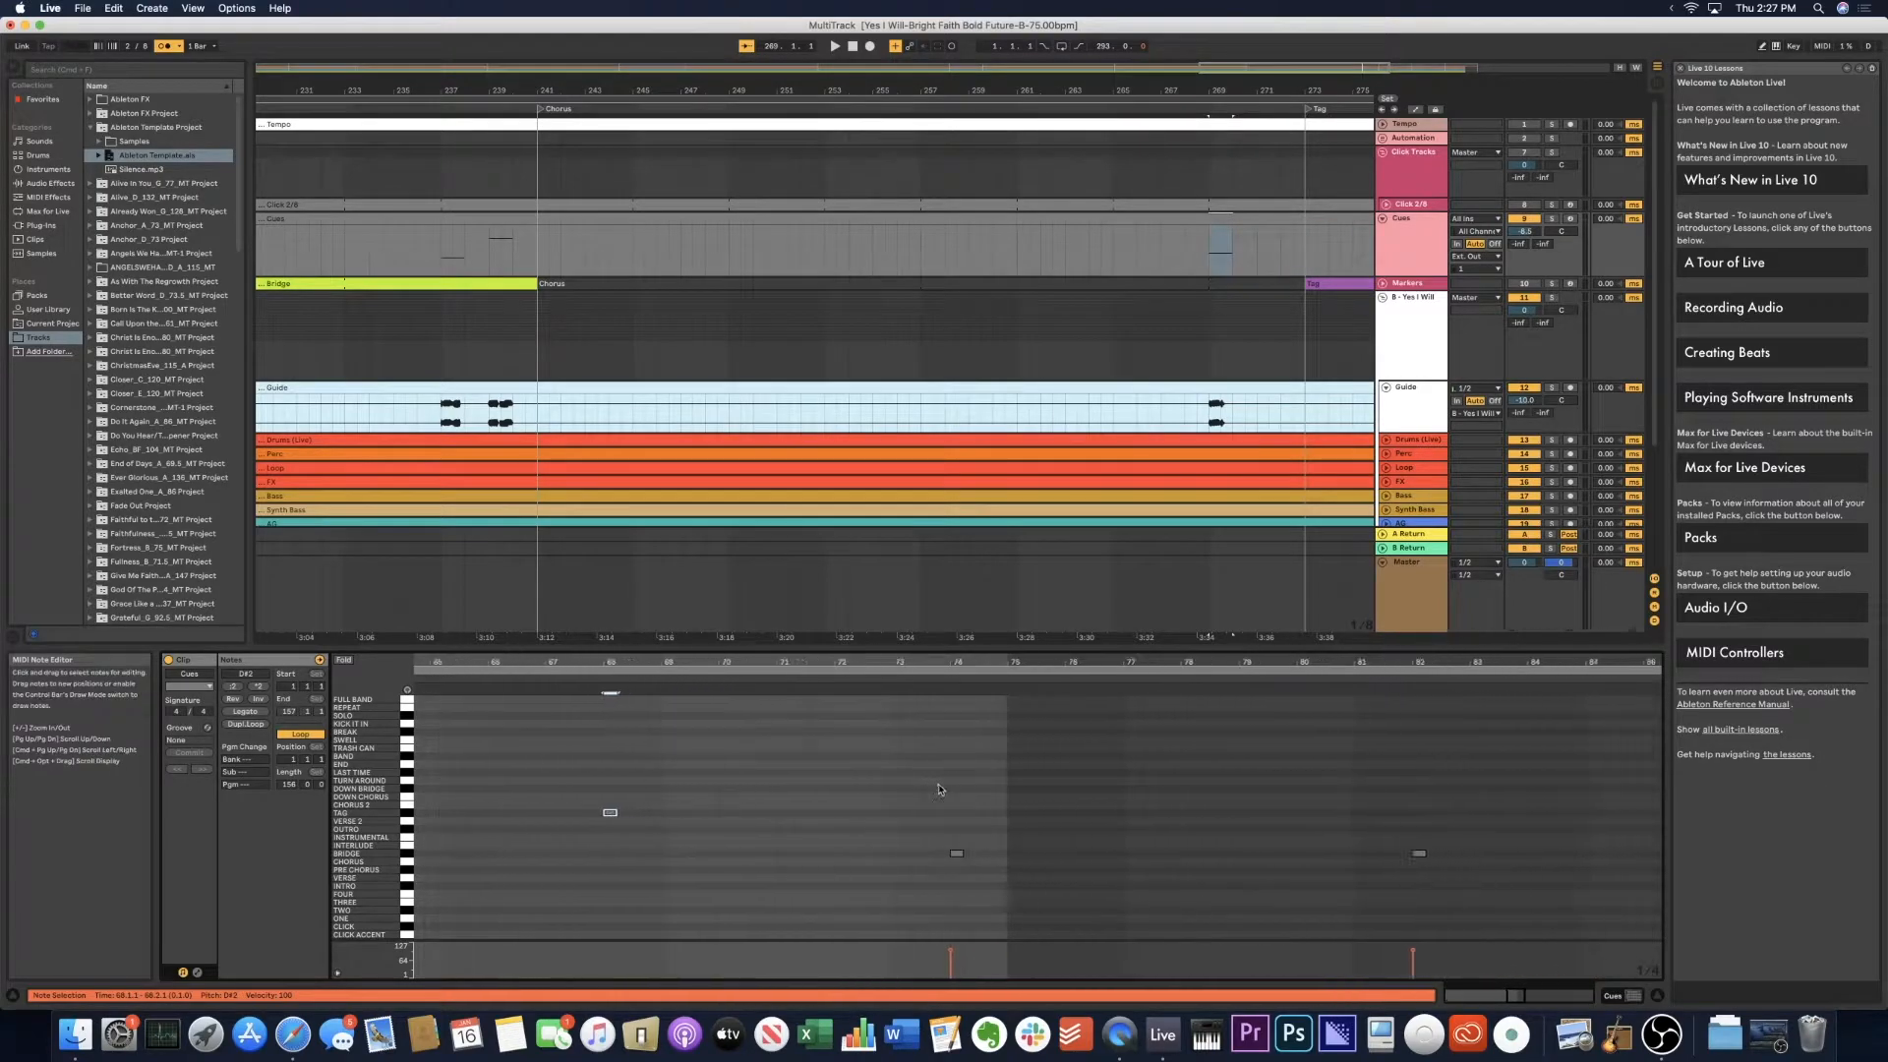
{"action": "scroll", "coordinate": [1066, 501], "scroll_direction": "right", "scroll_amount": 7}
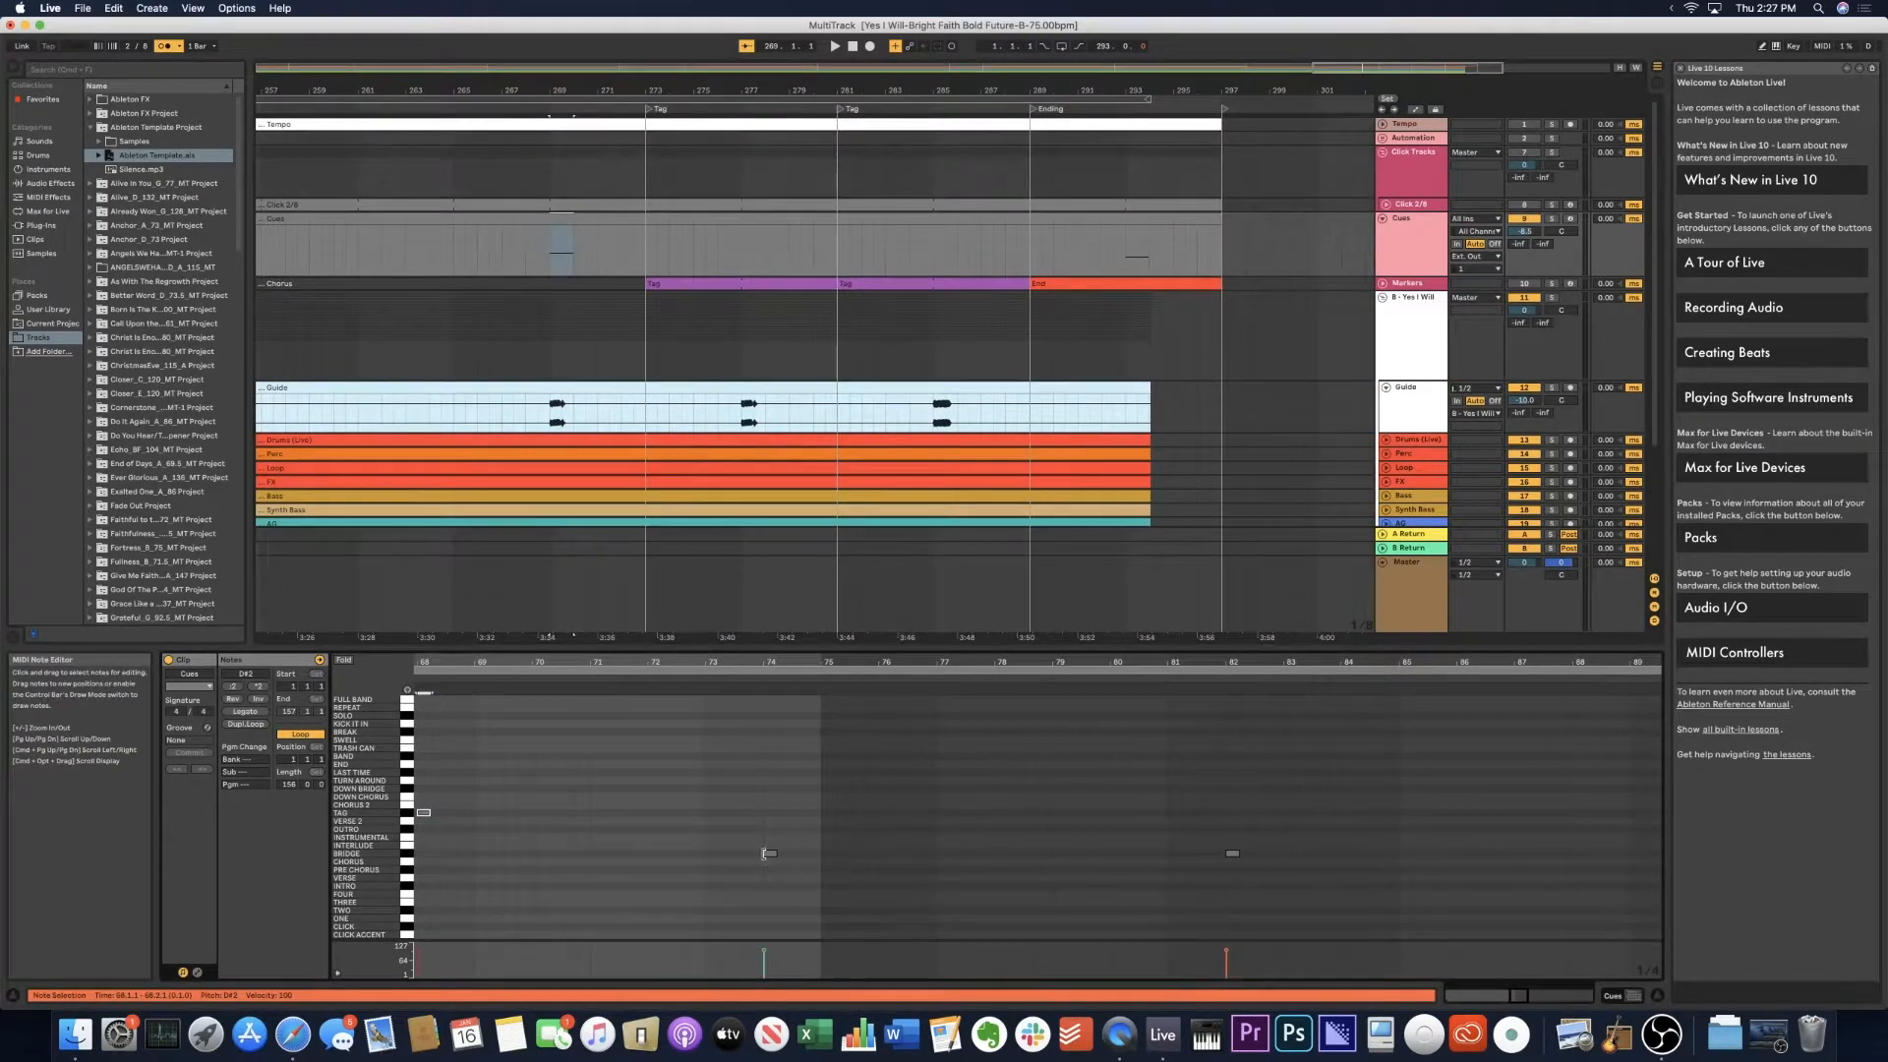
{"action": "left_click_drag", "start_coordinate": [772, 852], "coordinate": [542, 812]}
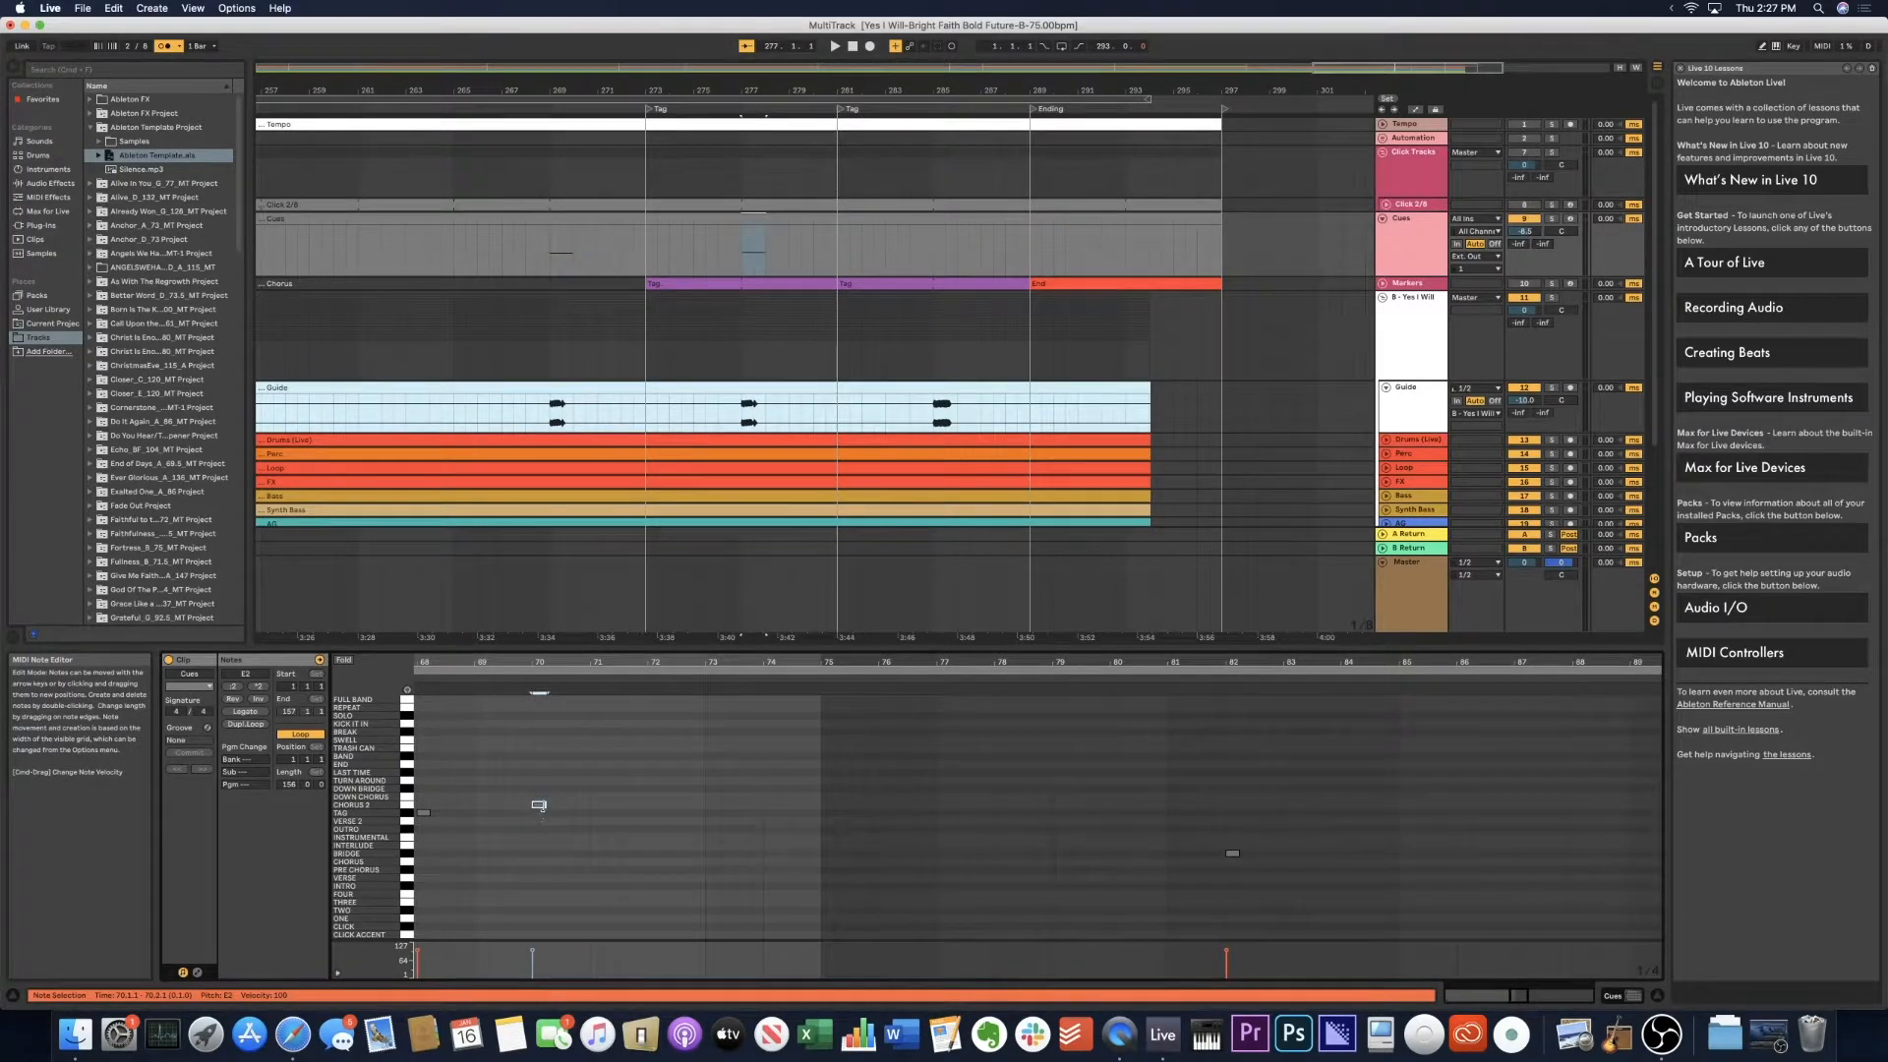
{"action": "left_click", "coordinate": [531, 110]}
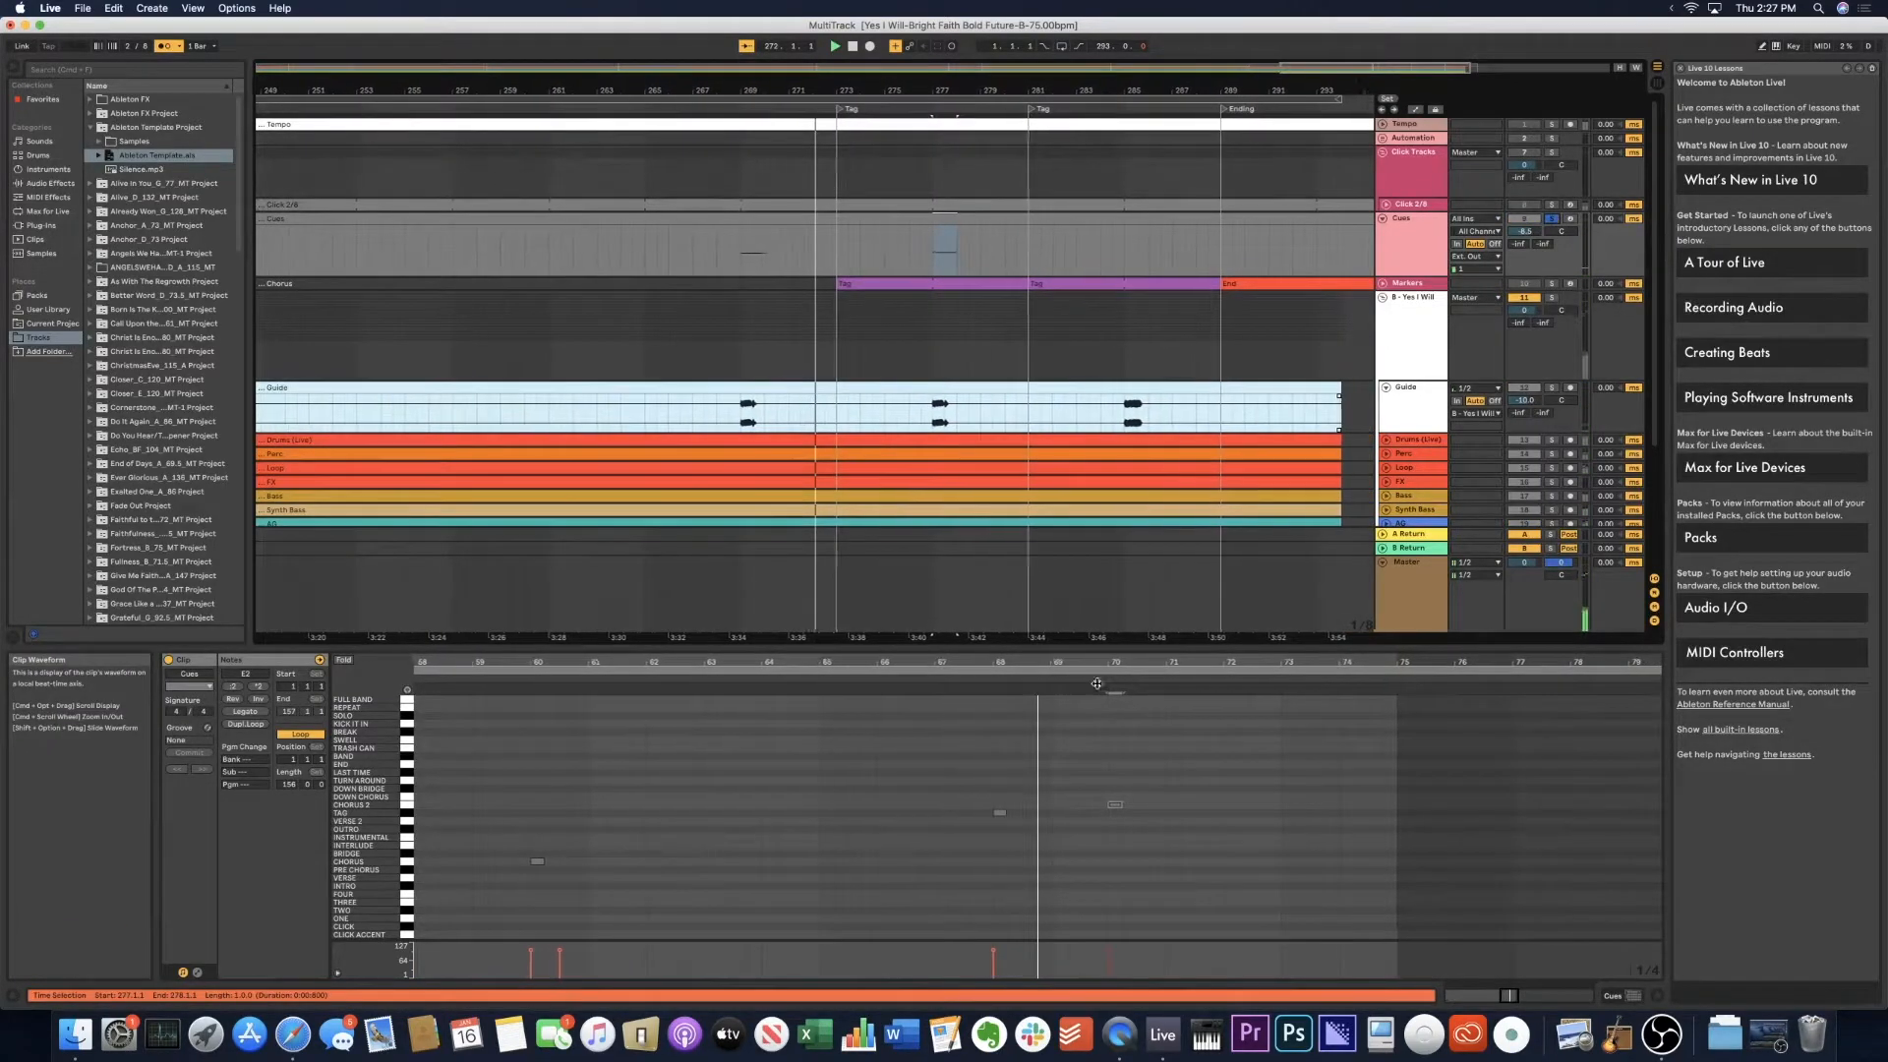
{"action": "left_click", "coordinate": [1082, 810]}
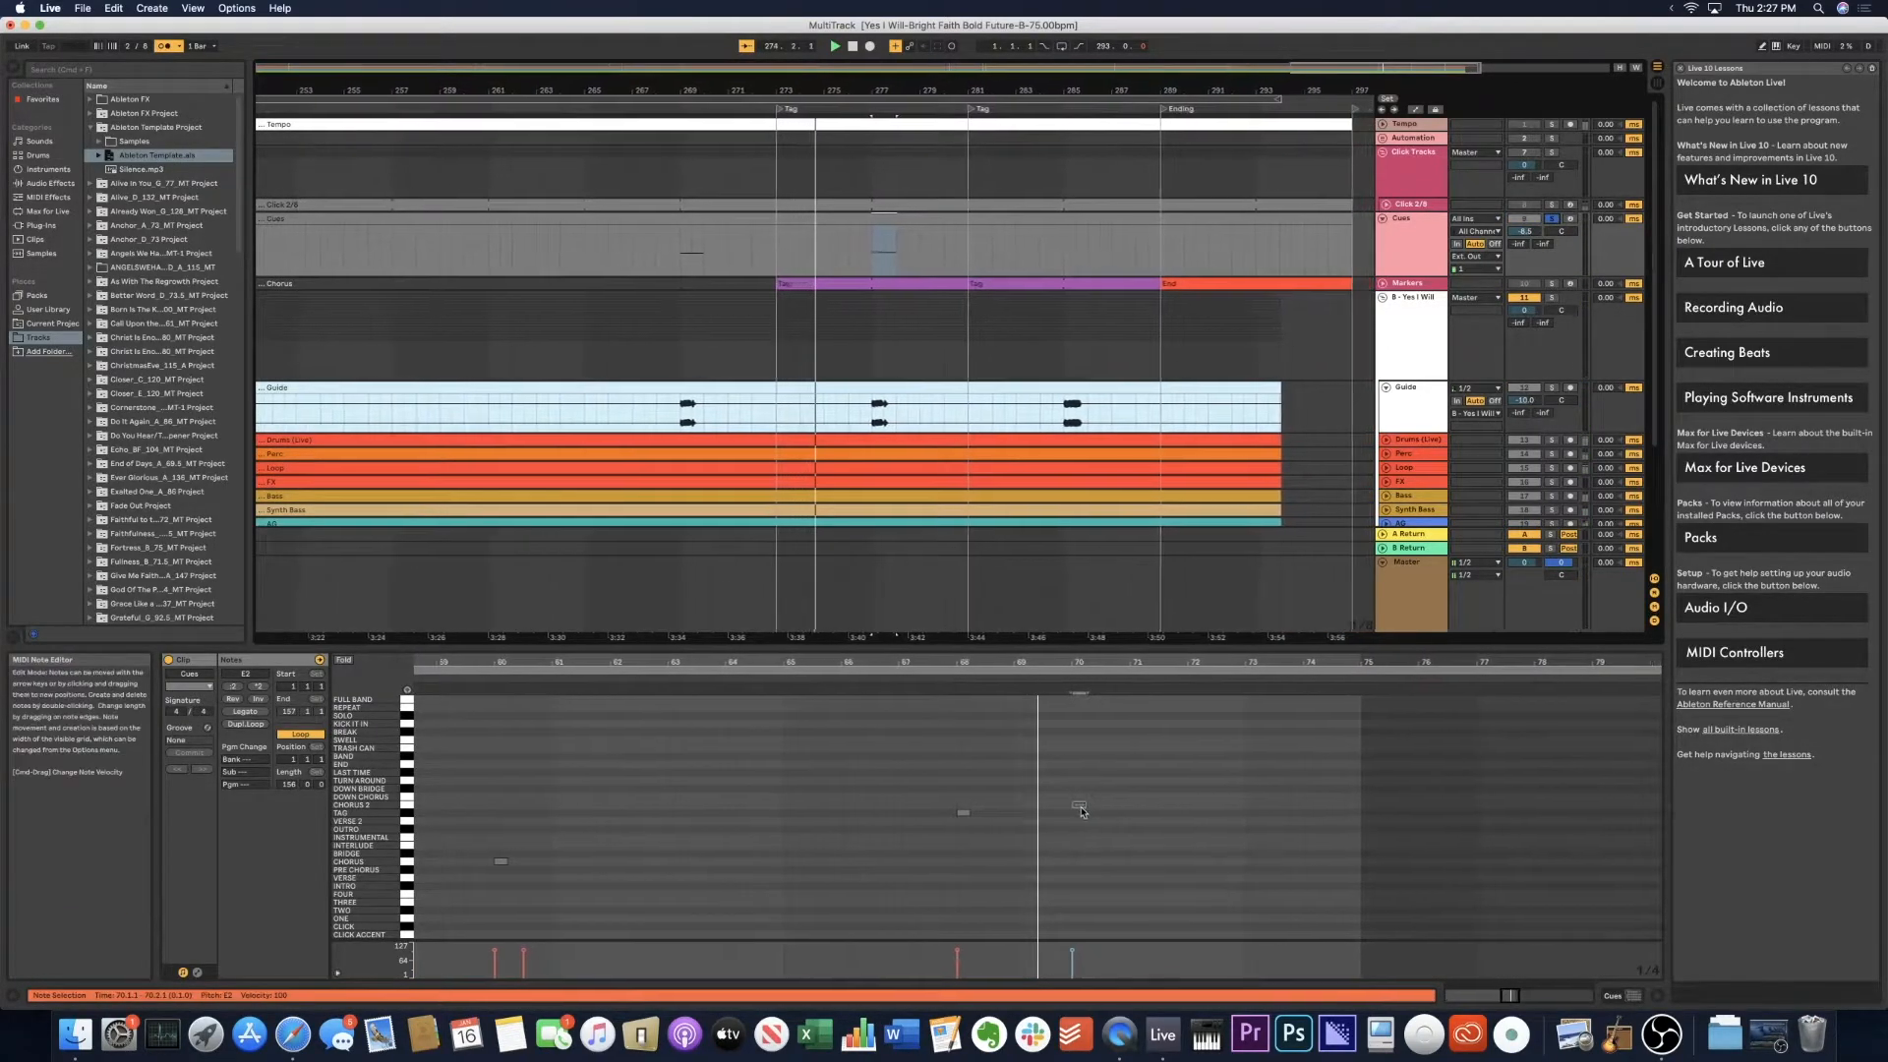
{"action": "left_click_drag", "start_coordinate": [1083, 810], "coordinate": [1075, 815]}
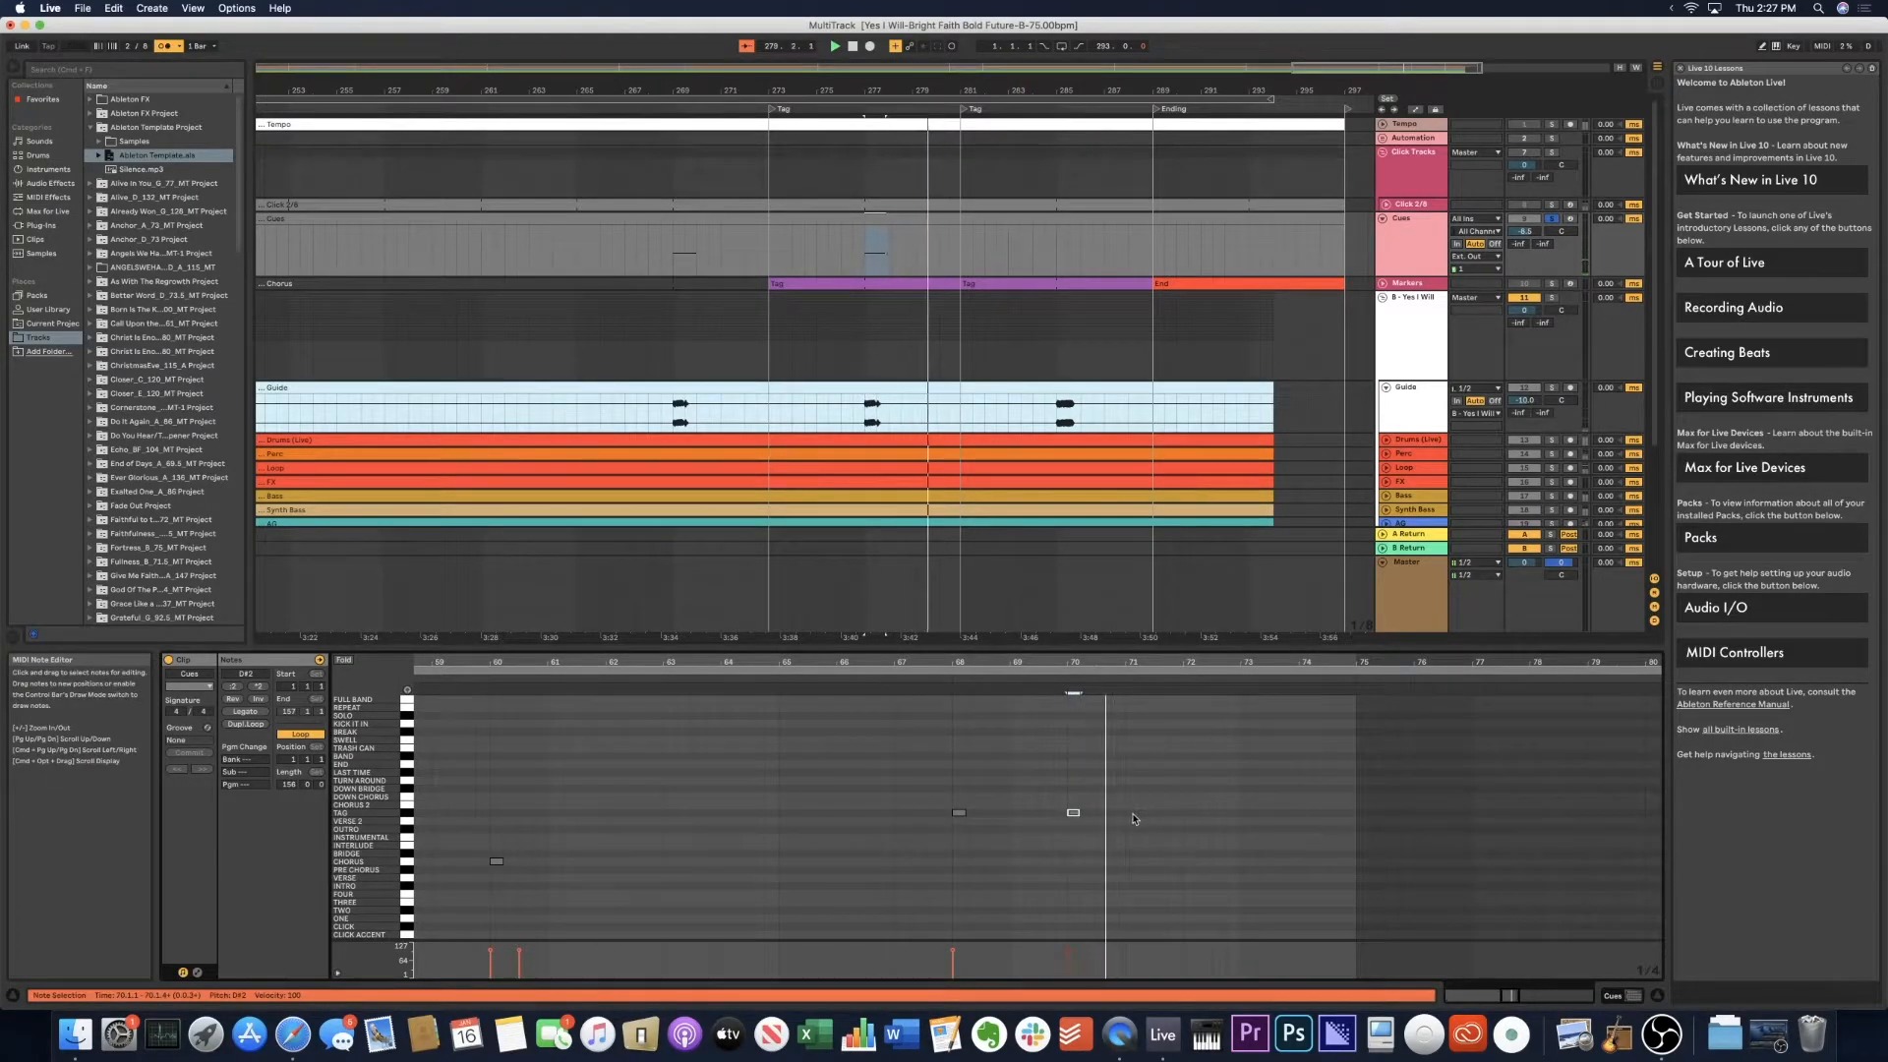
Add an End cue at bar 72 of the Cues clip and play the guide vocals before the Ending marker to compare.
{"action": "double_click", "coordinate": [1190, 813]}
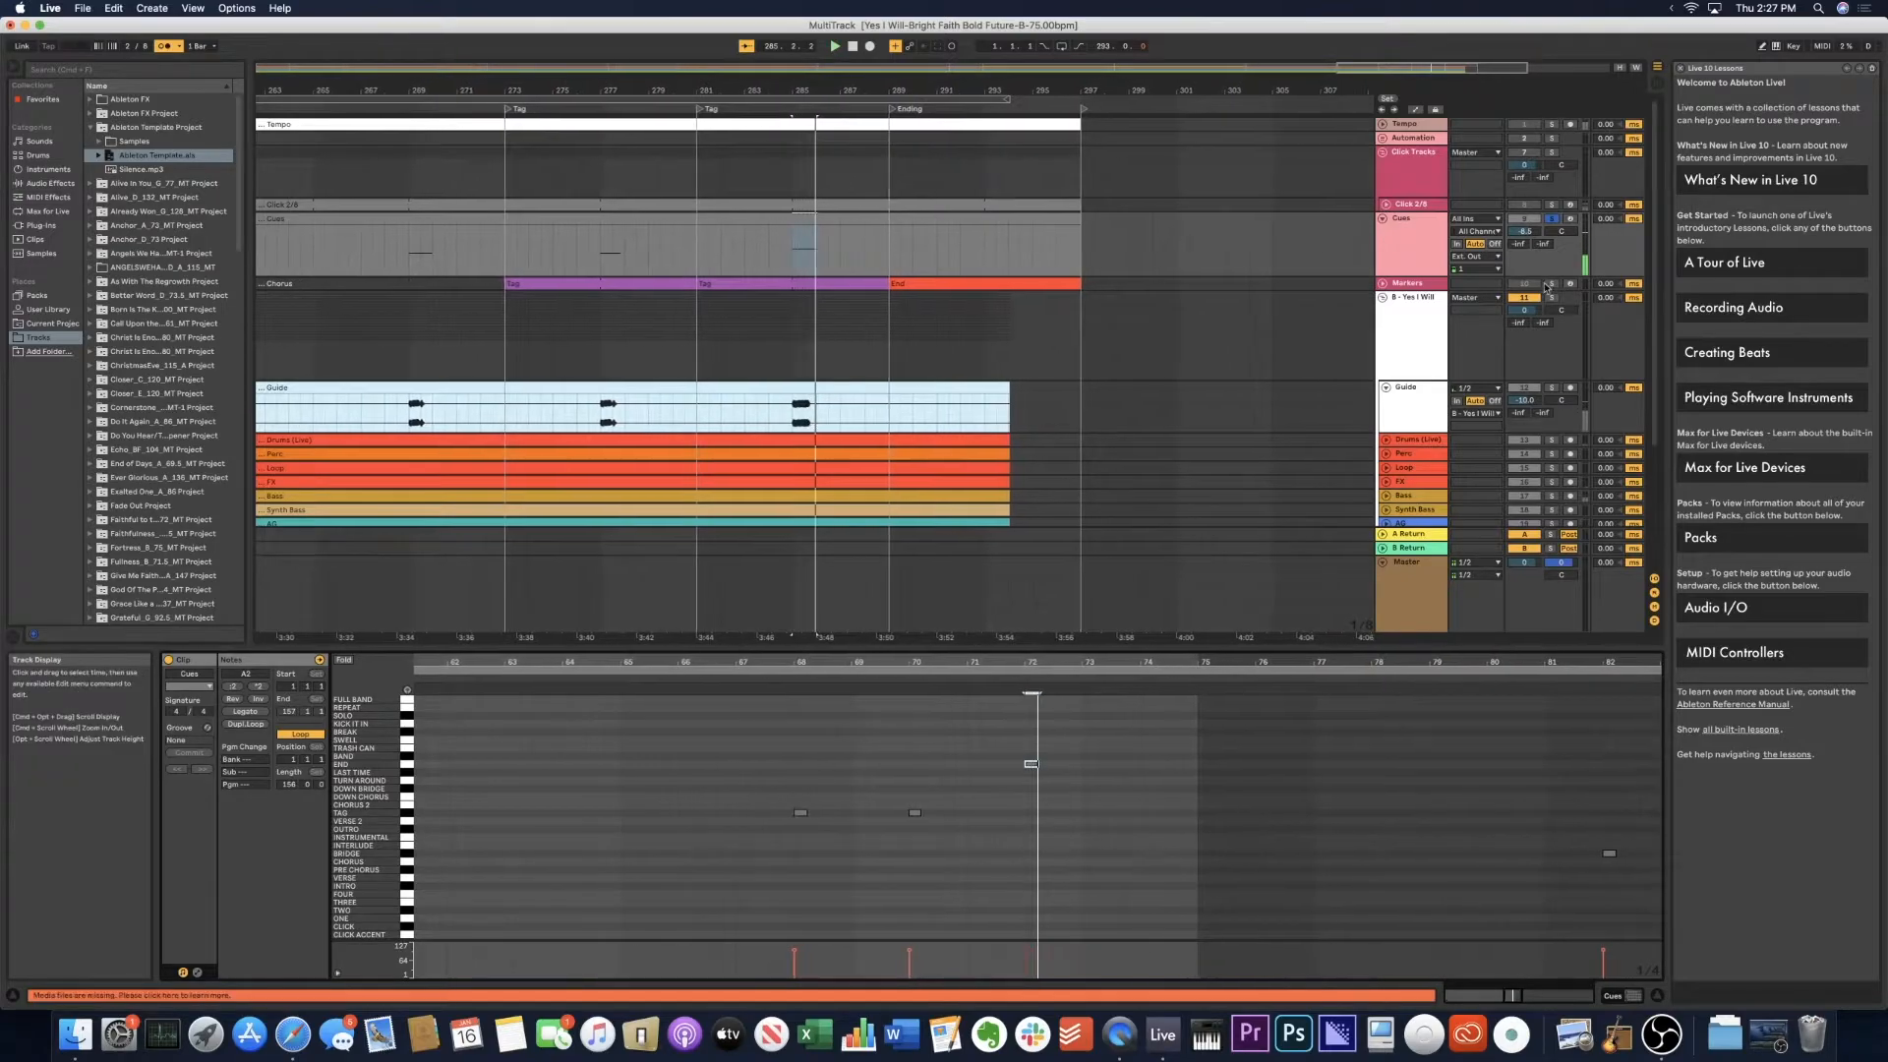
{"action": "left_click", "coordinate": [599, 108]}
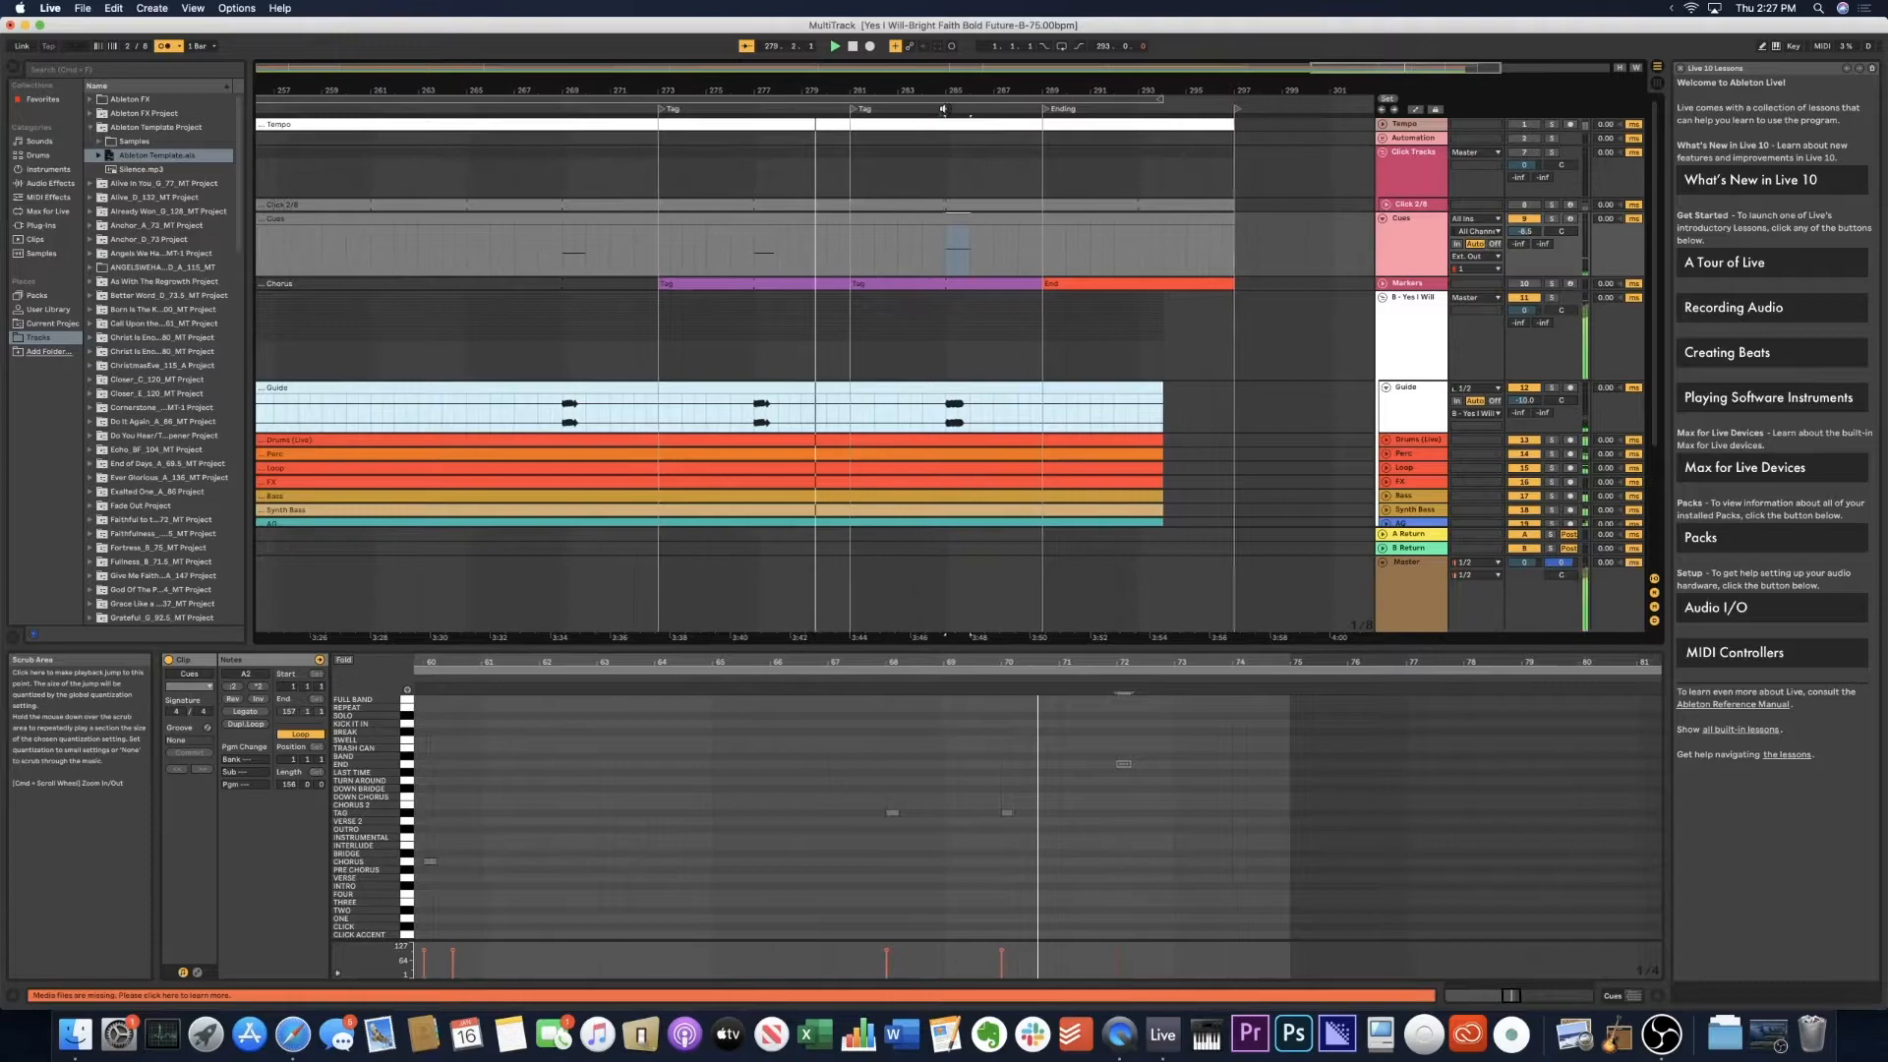
{"action": "left_click", "coordinate": [944, 109]}
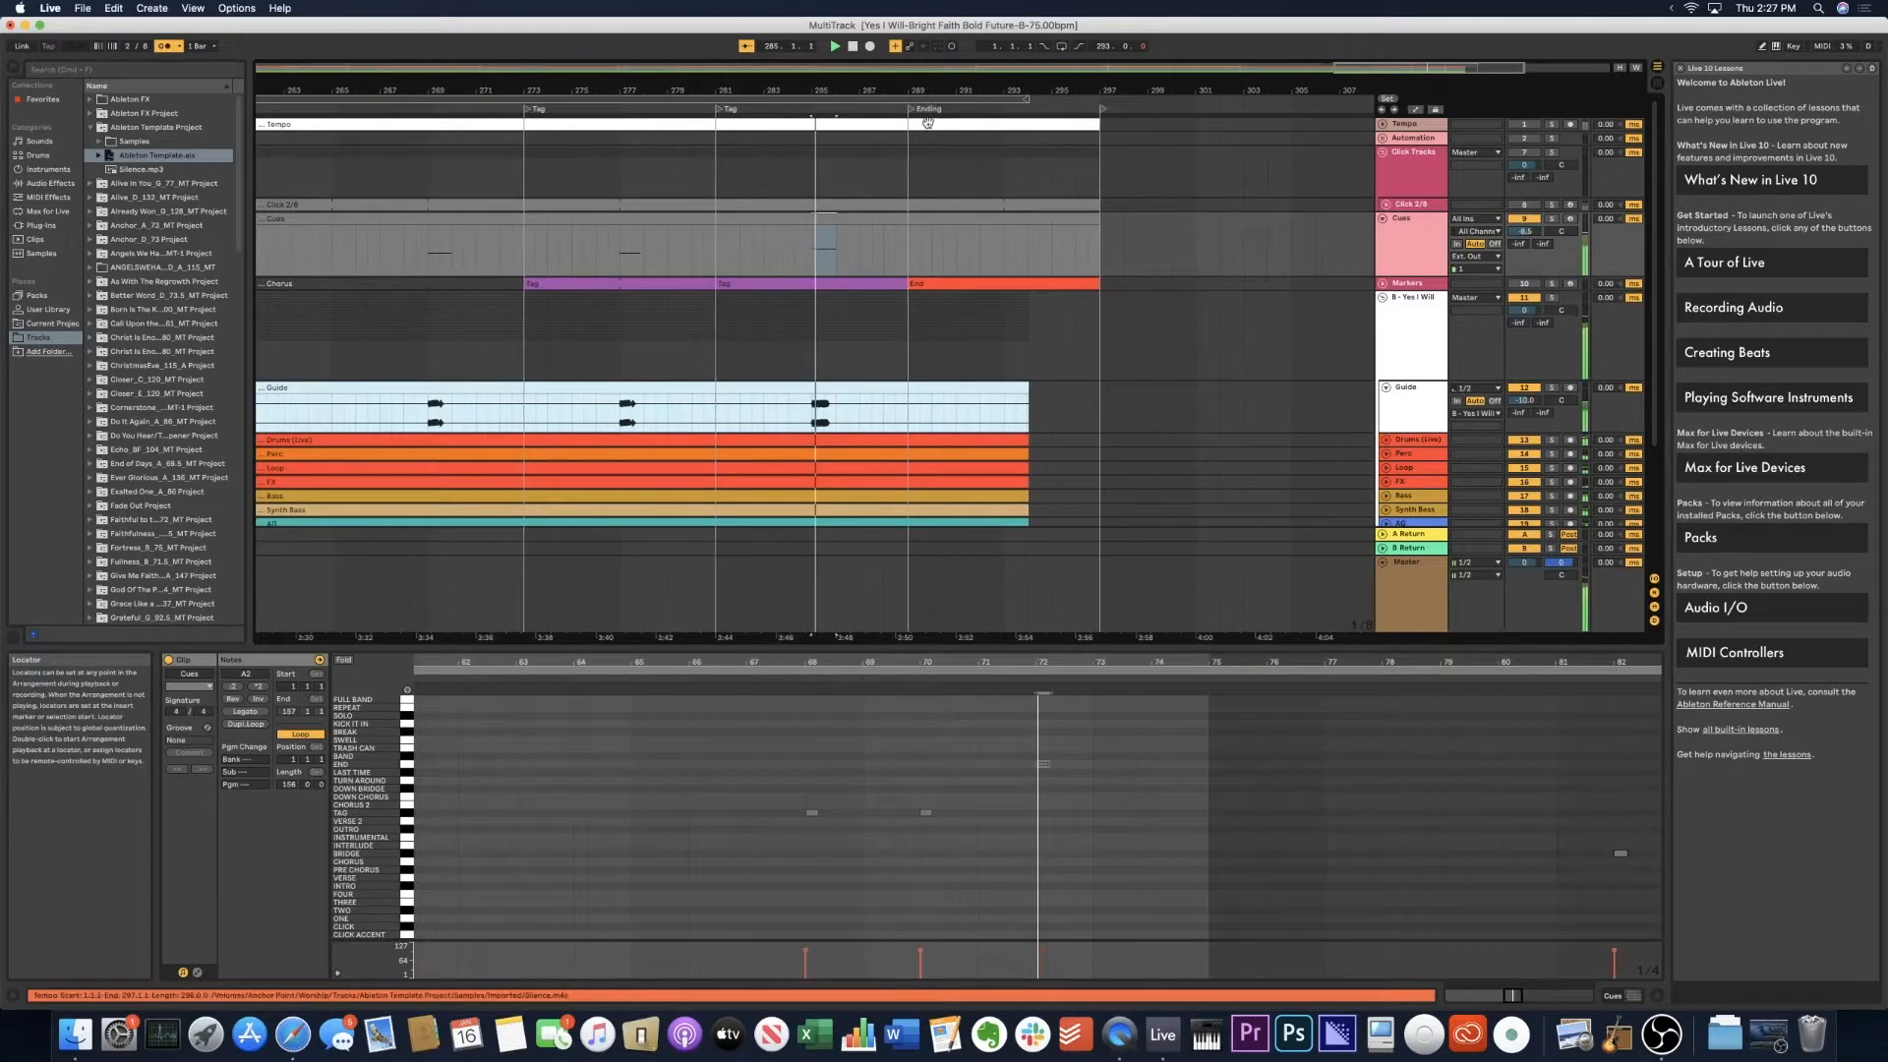
{"action": "left_click", "coordinate": [1059, 354]}
{"action": "key", "text": "super+s"}
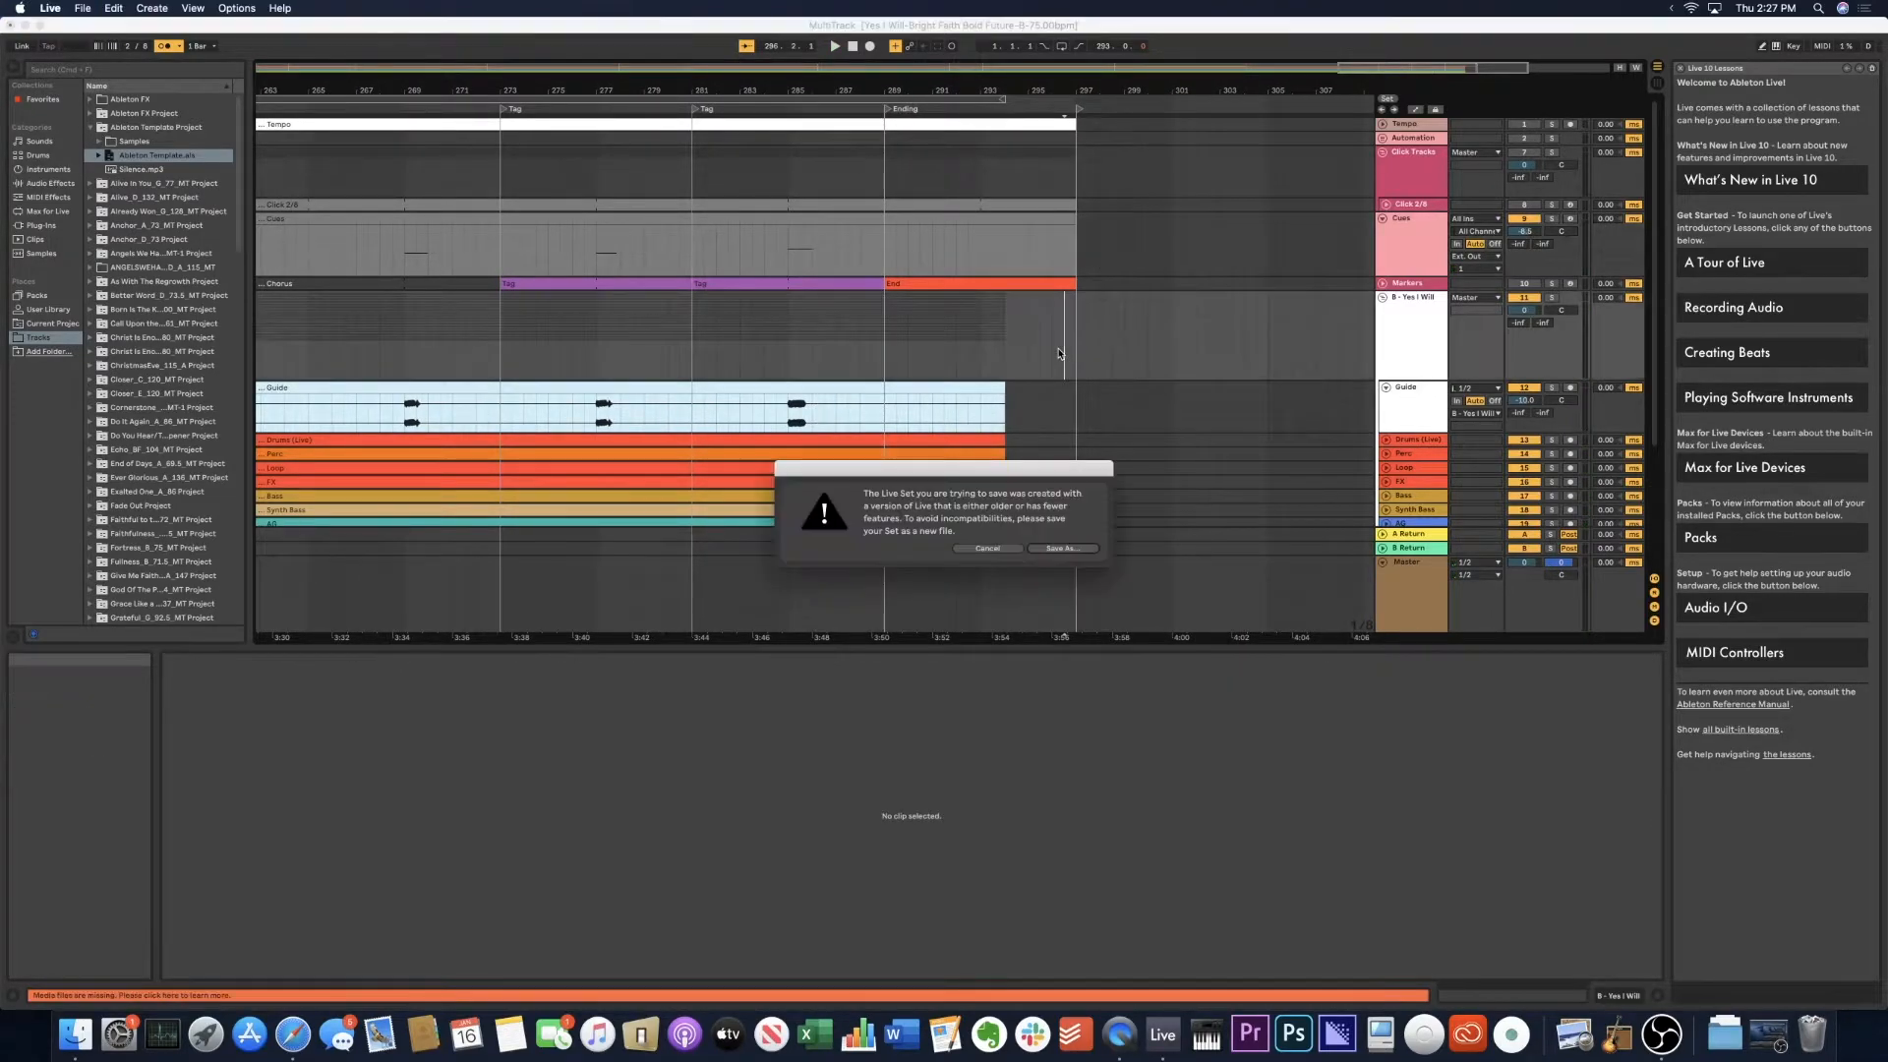
{"action": "left_click", "coordinate": [987, 549]}
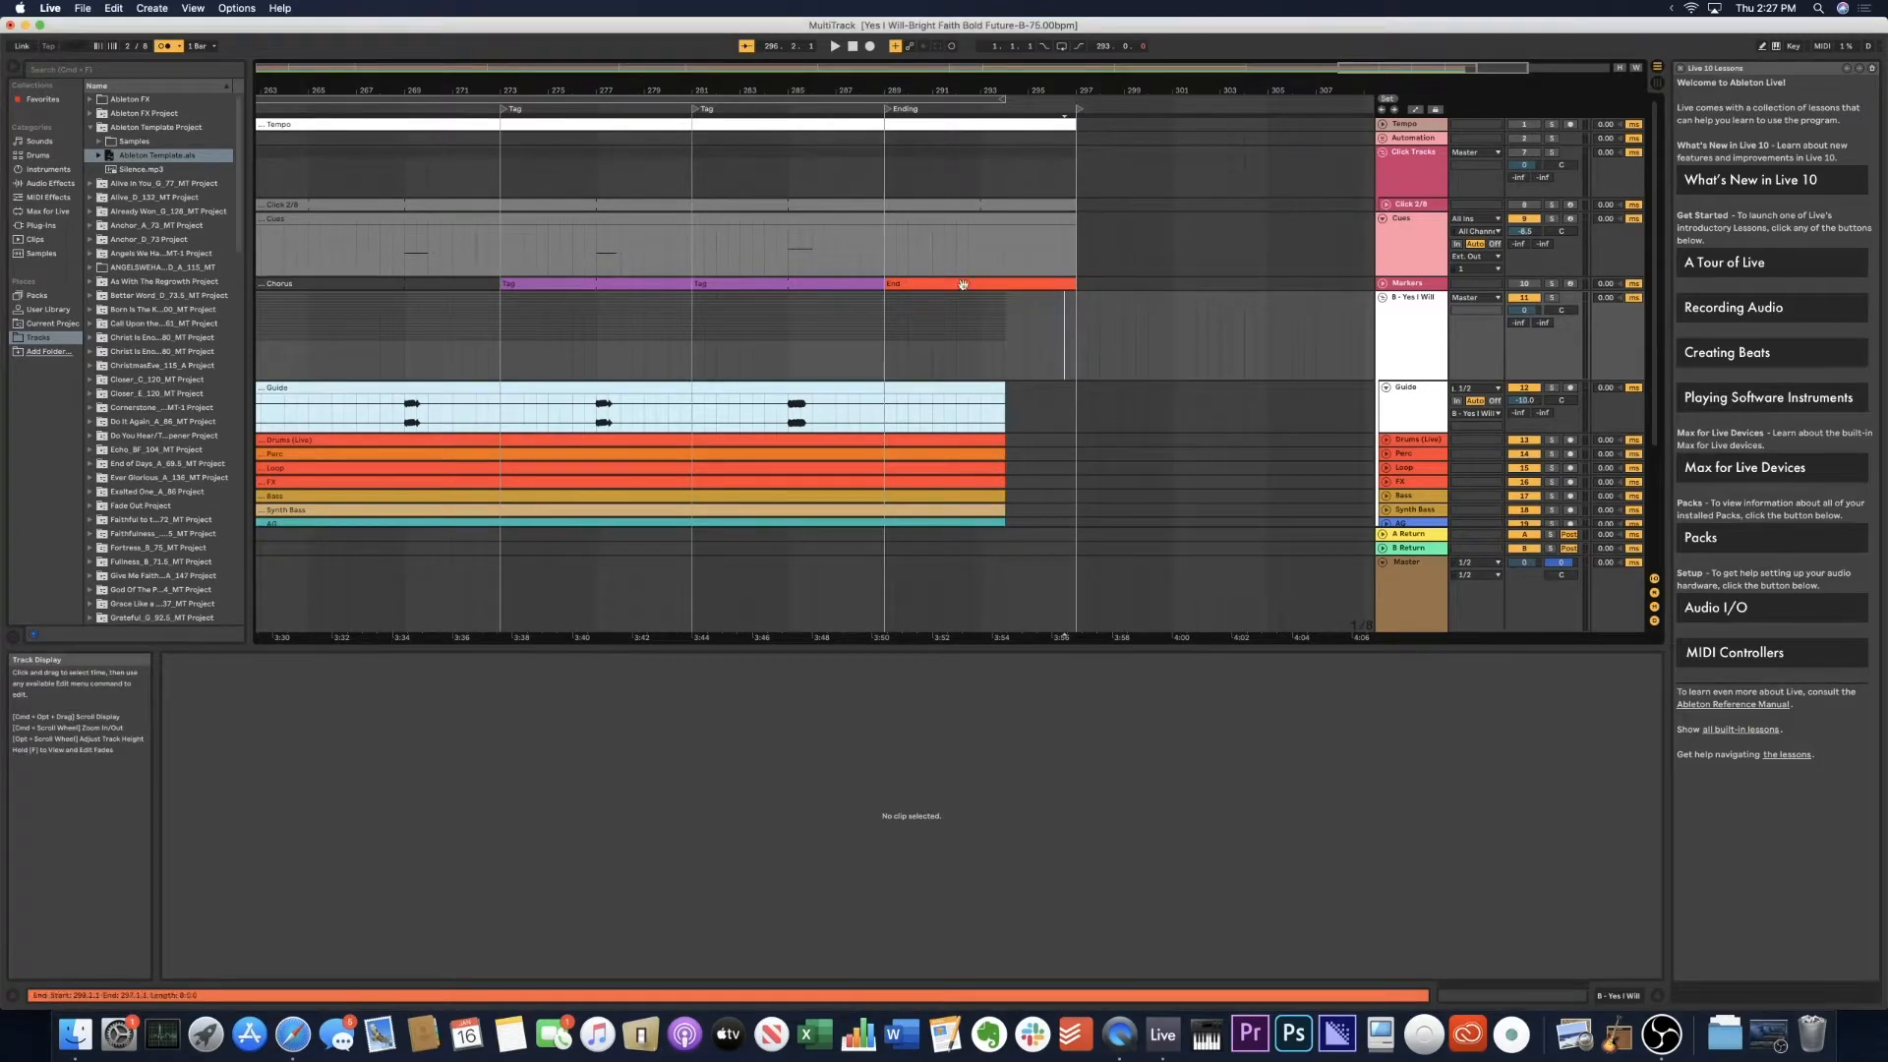
Show the whole arrangement, fold the Cues track and the Click Tracks group, and delete the Guide track.
{"action": "key", "text": "w"}
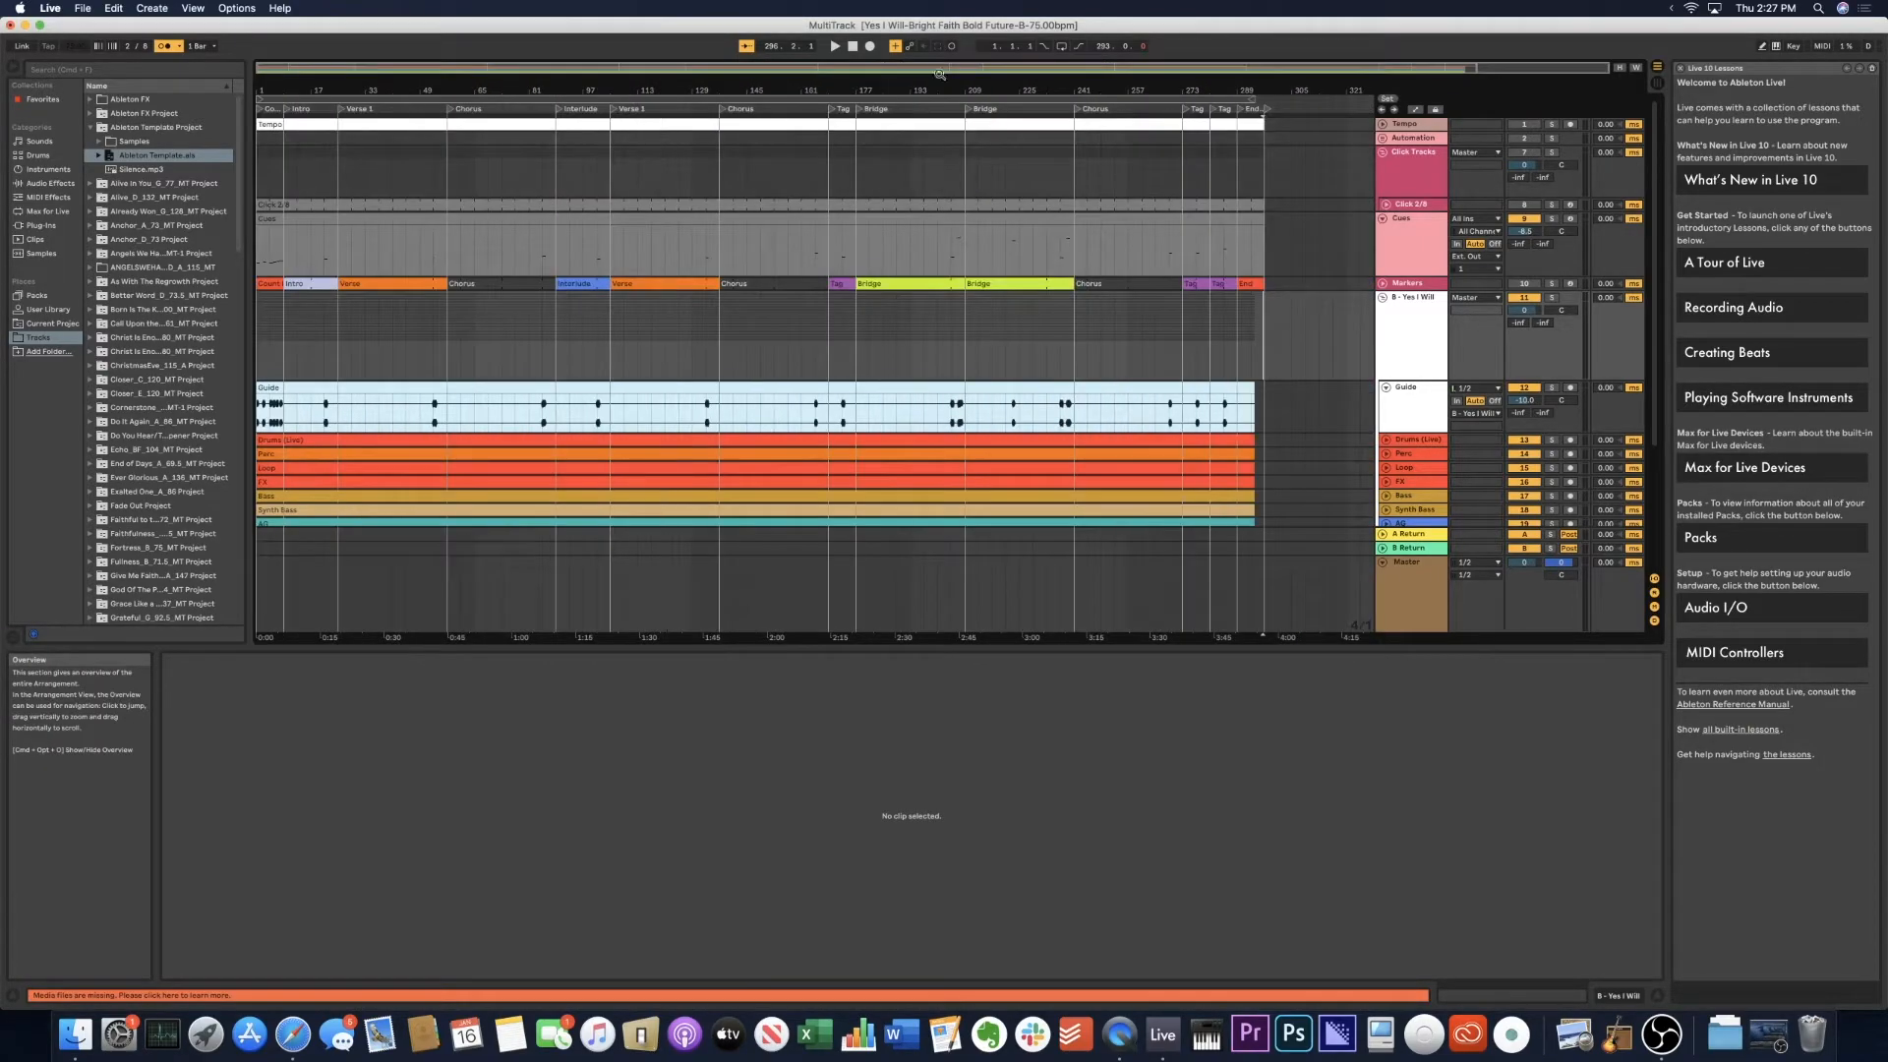
{"action": "left_click", "coordinate": [1385, 218]}
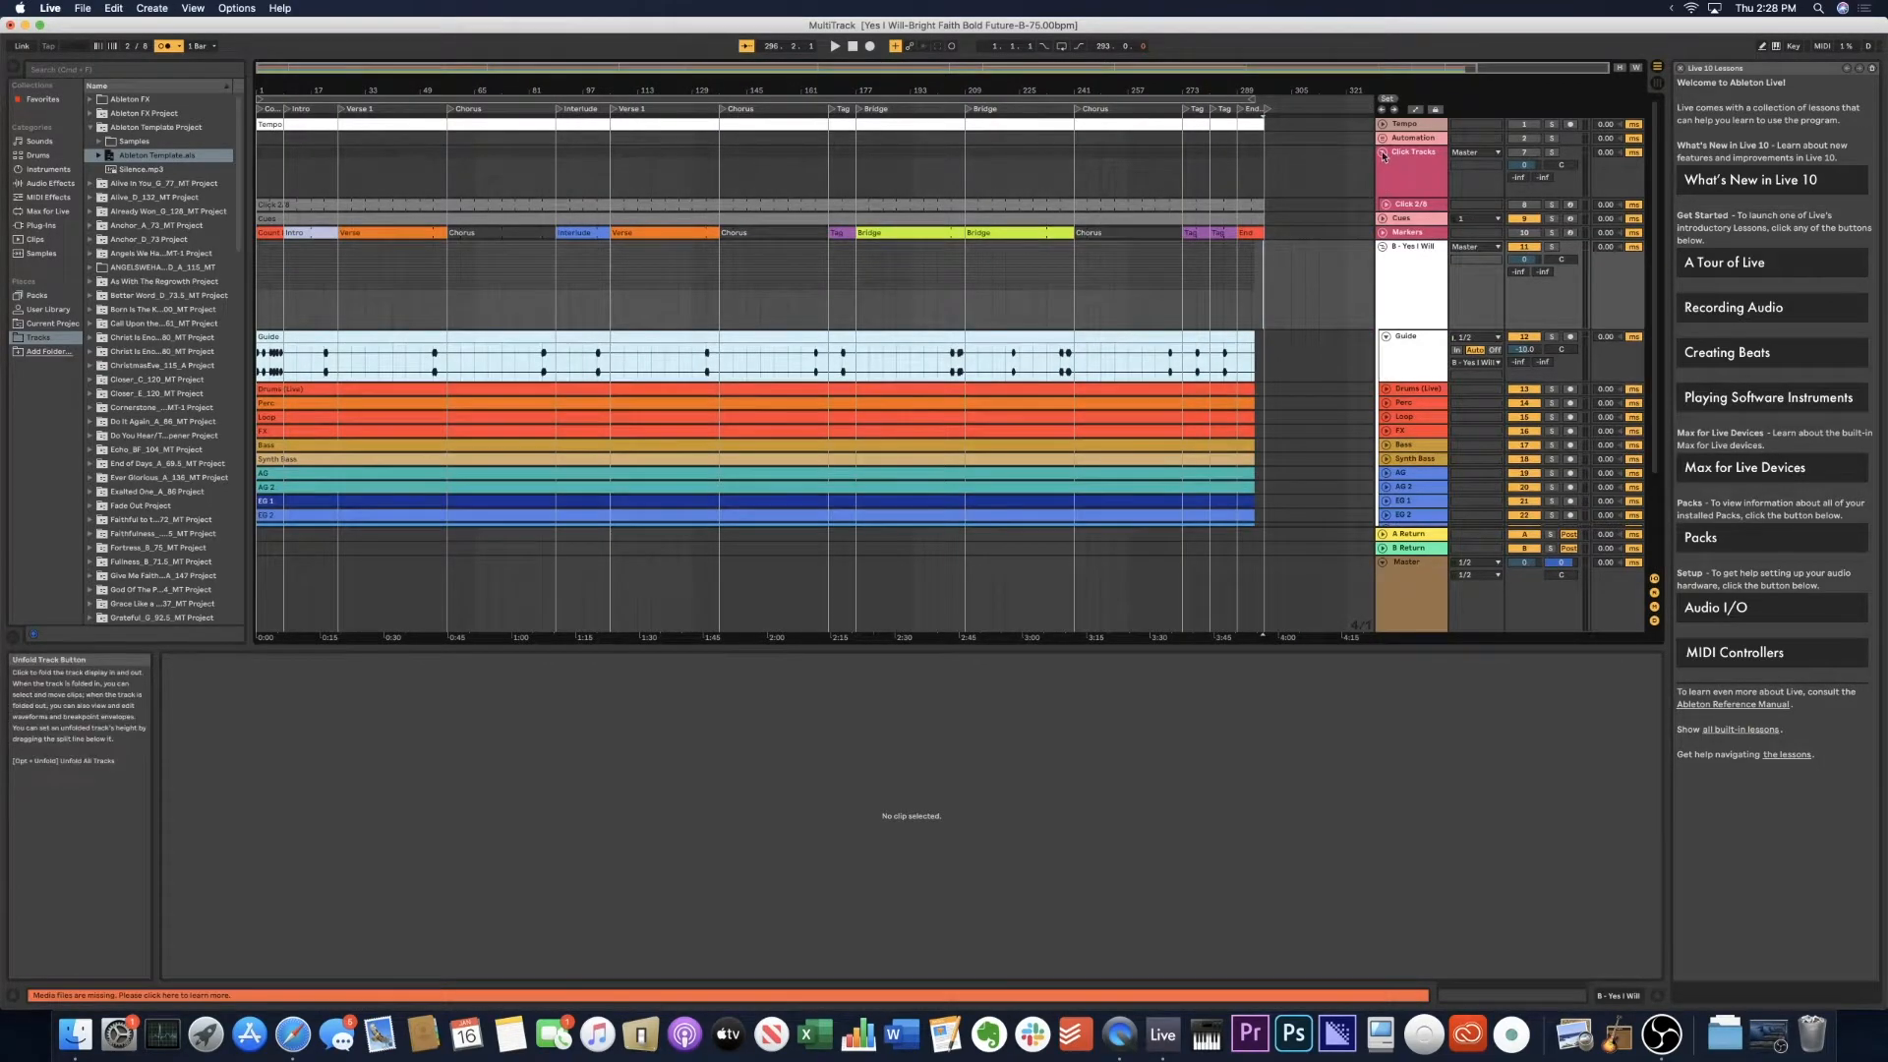
{"action": "left_click", "coordinate": [1384, 154]}
{"action": "left_click", "coordinate": [1386, 286]}
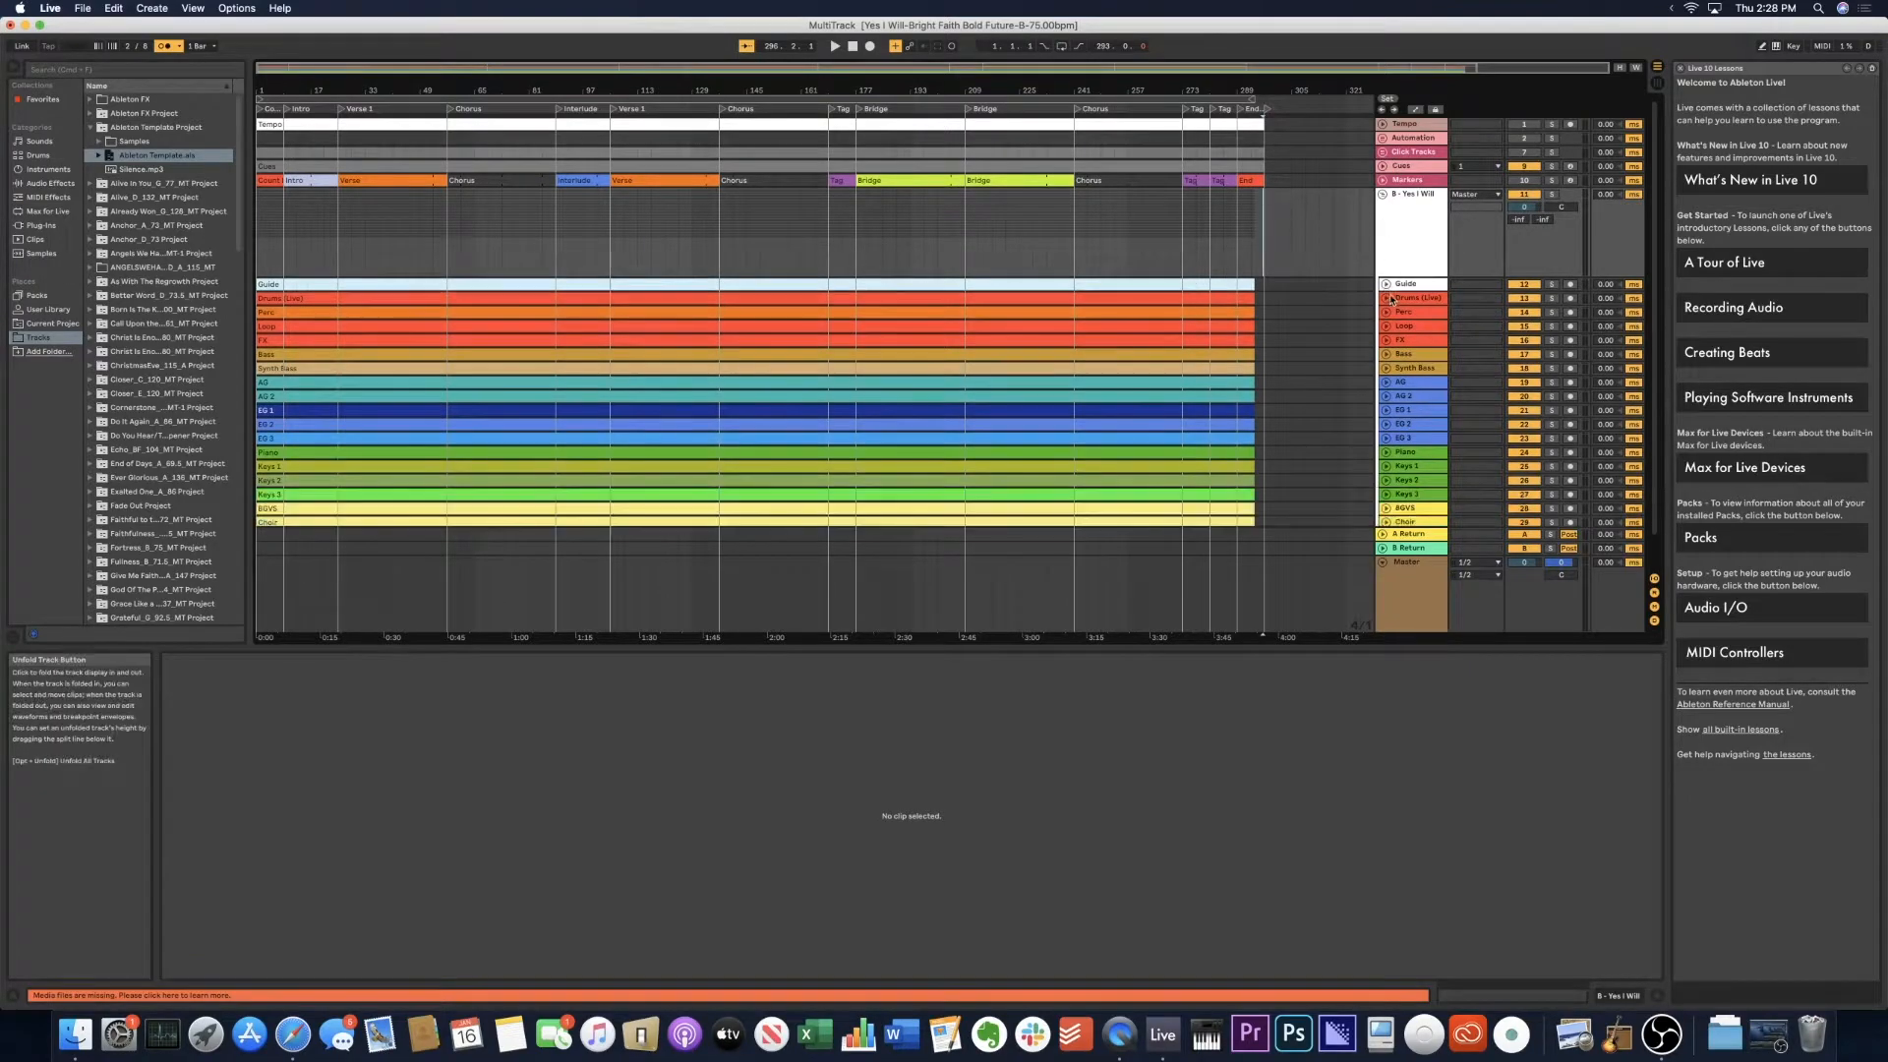
{"action": "key", "text": "Delete"}
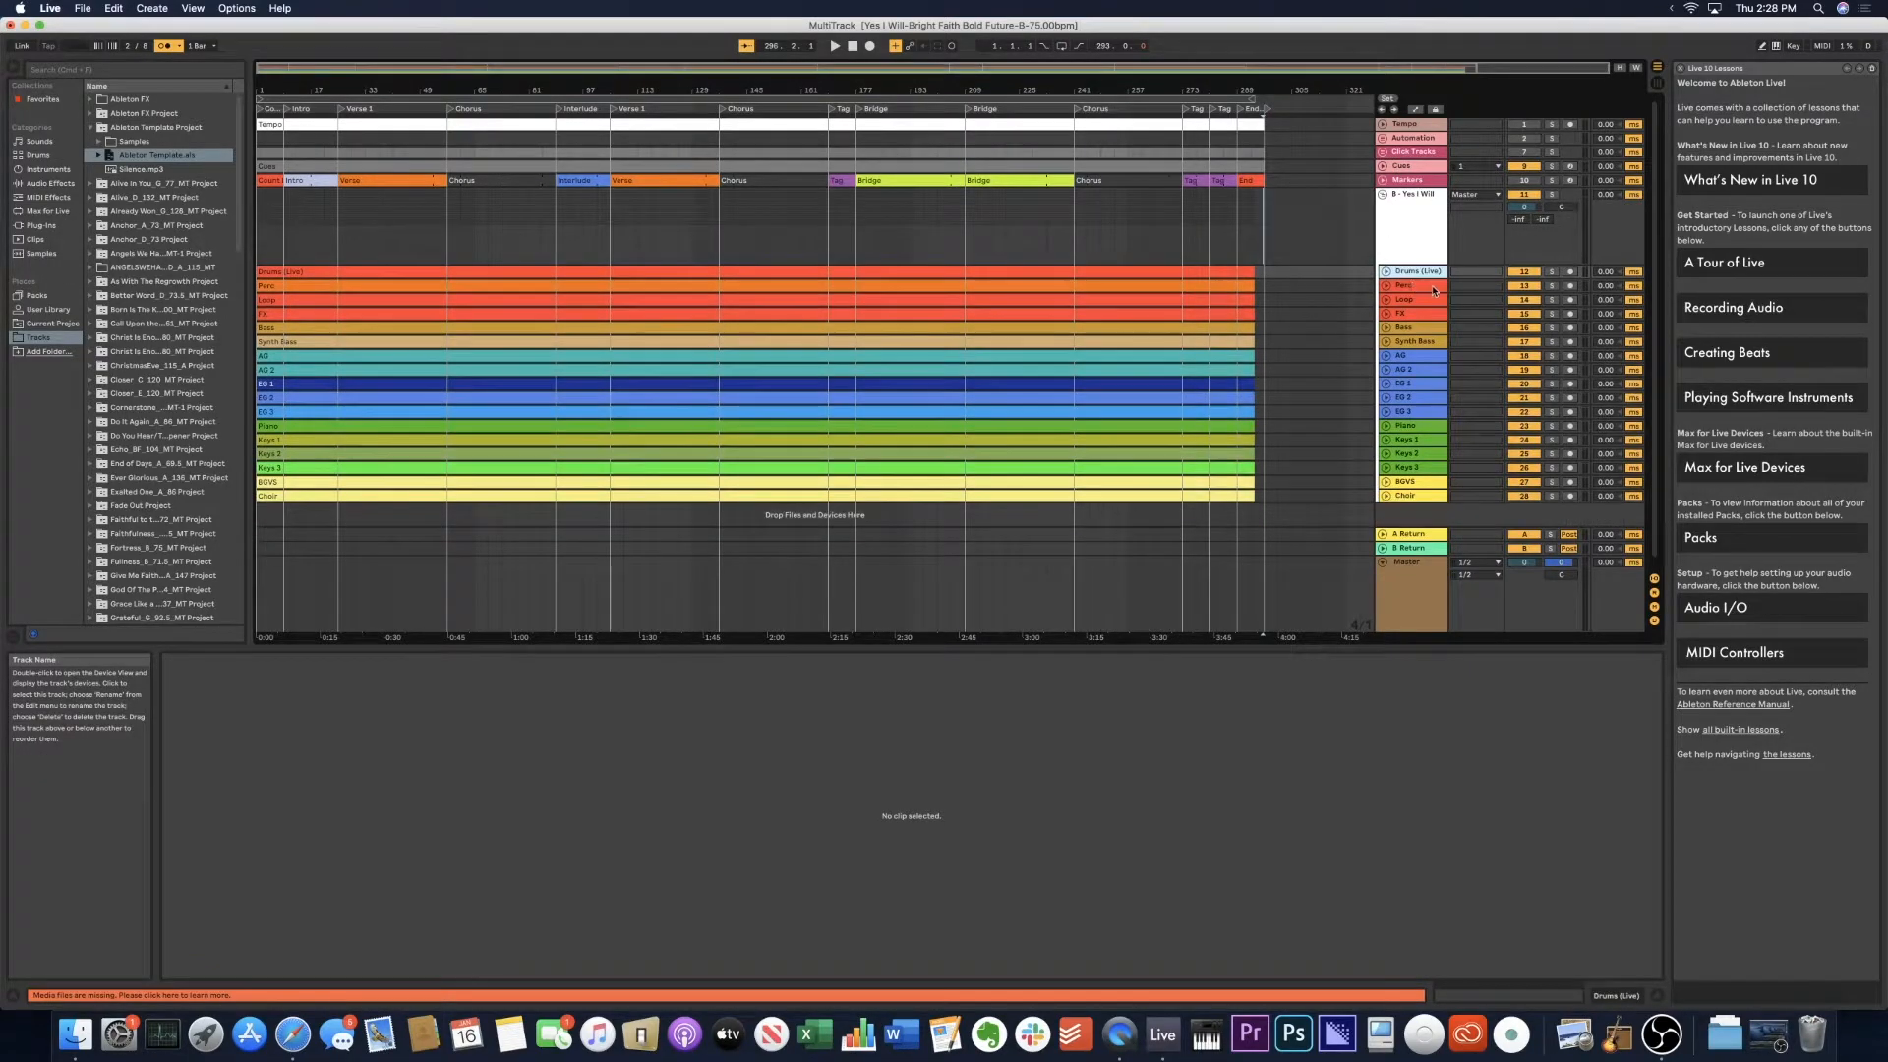
{"action": "left_click", "coordinate": [1384, 196]}
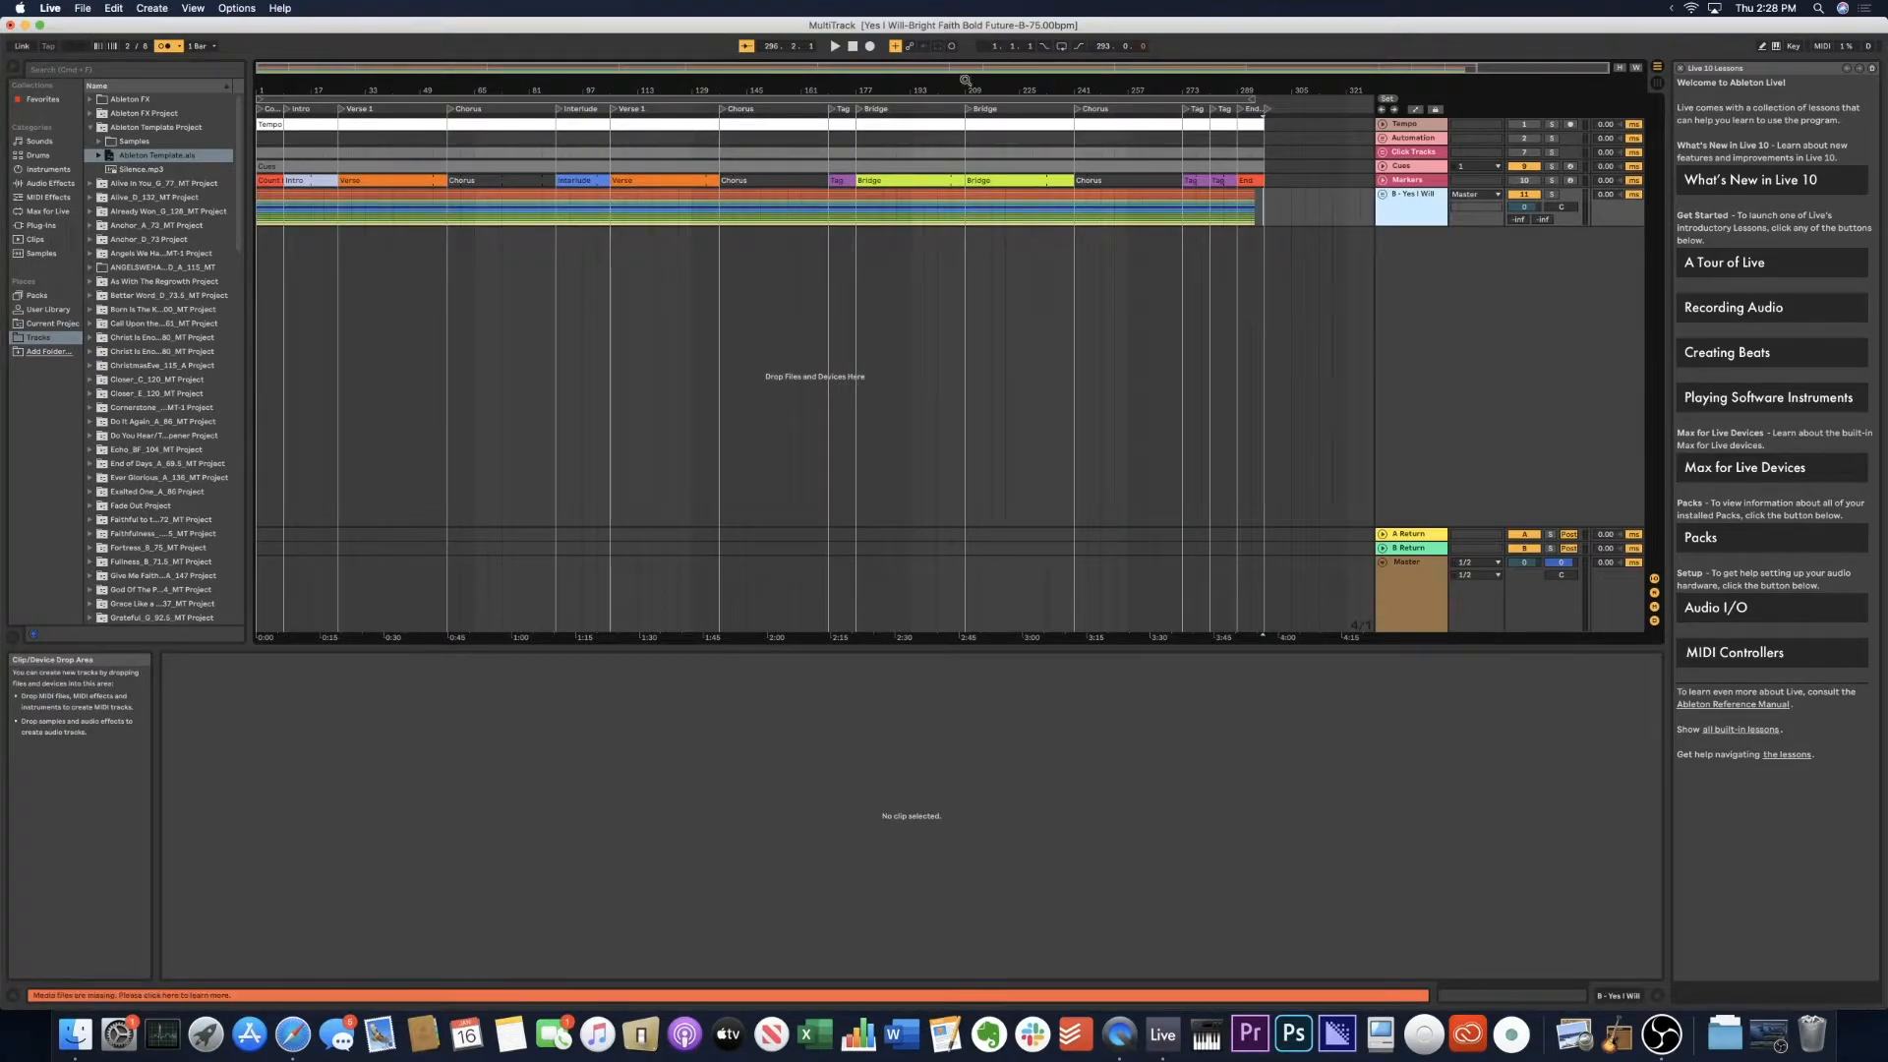
{"action": "left_click", "coordinate": [1384, 195]}
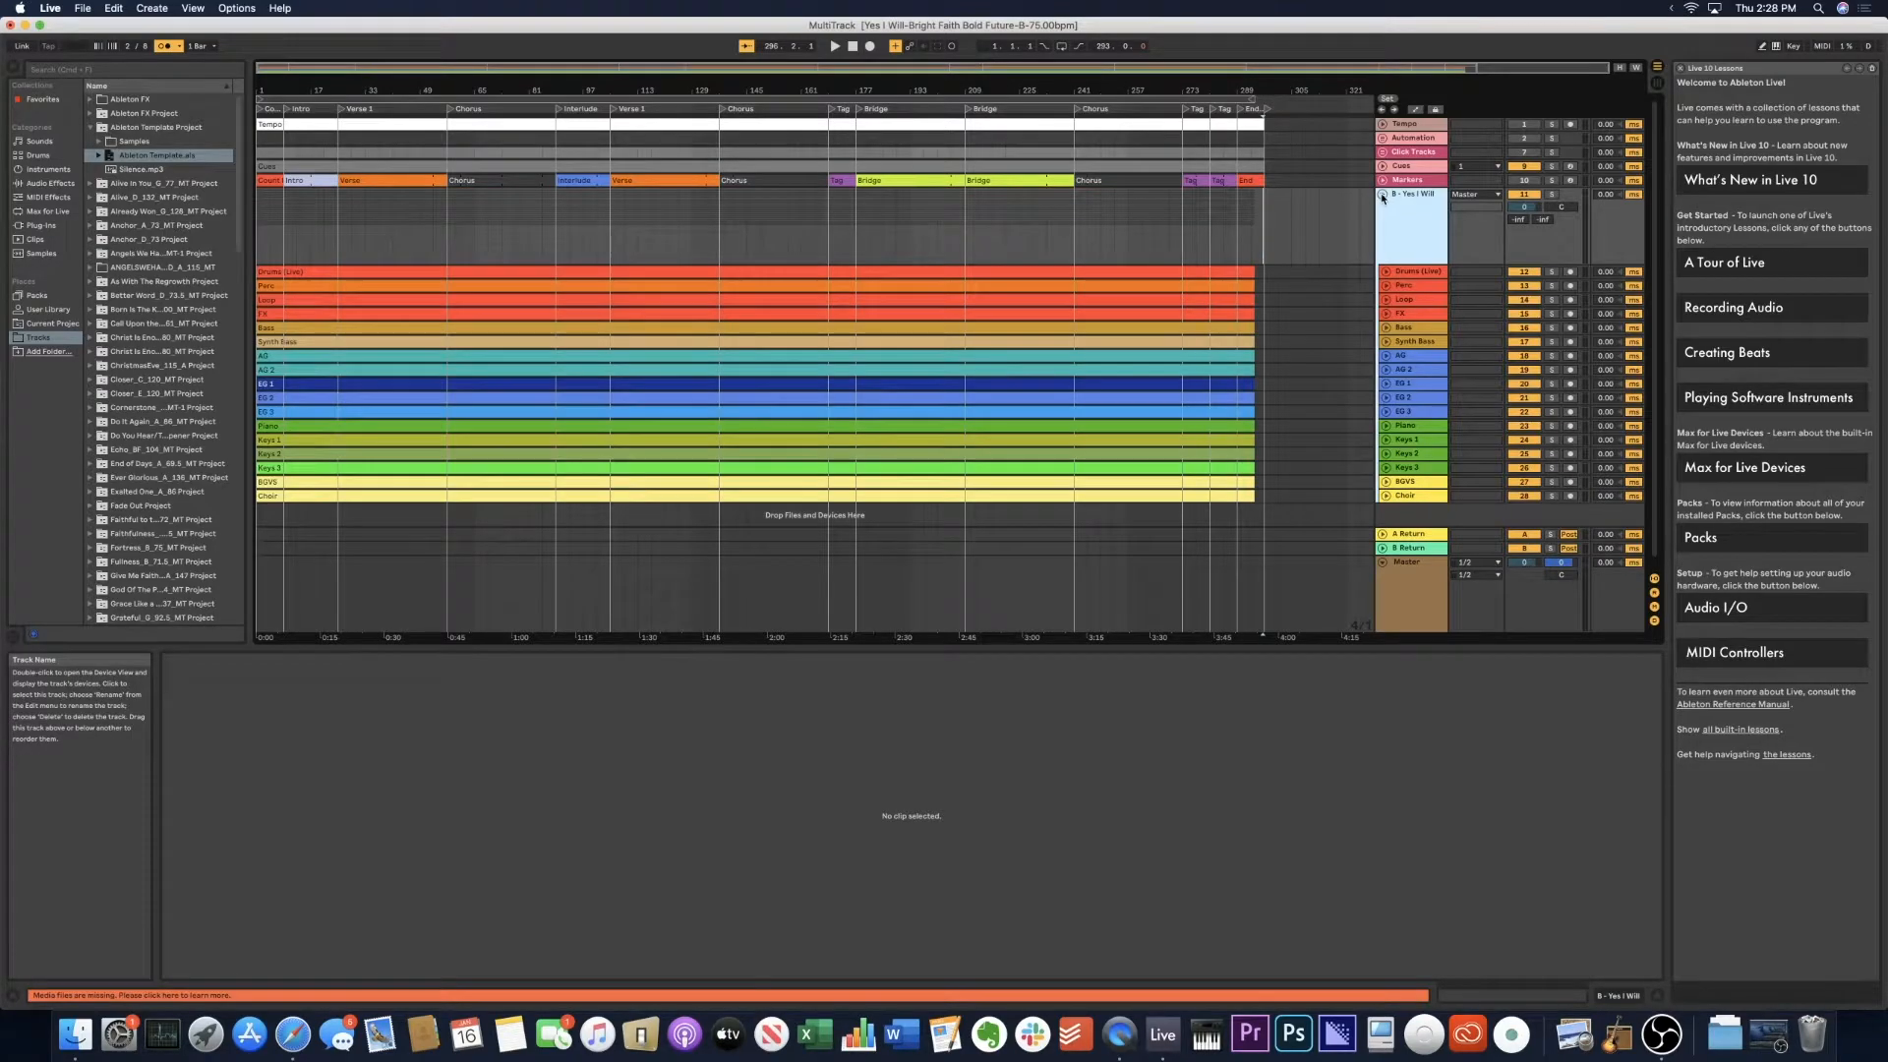
{"action": "left_click", "coordinate": [1383, 196]}
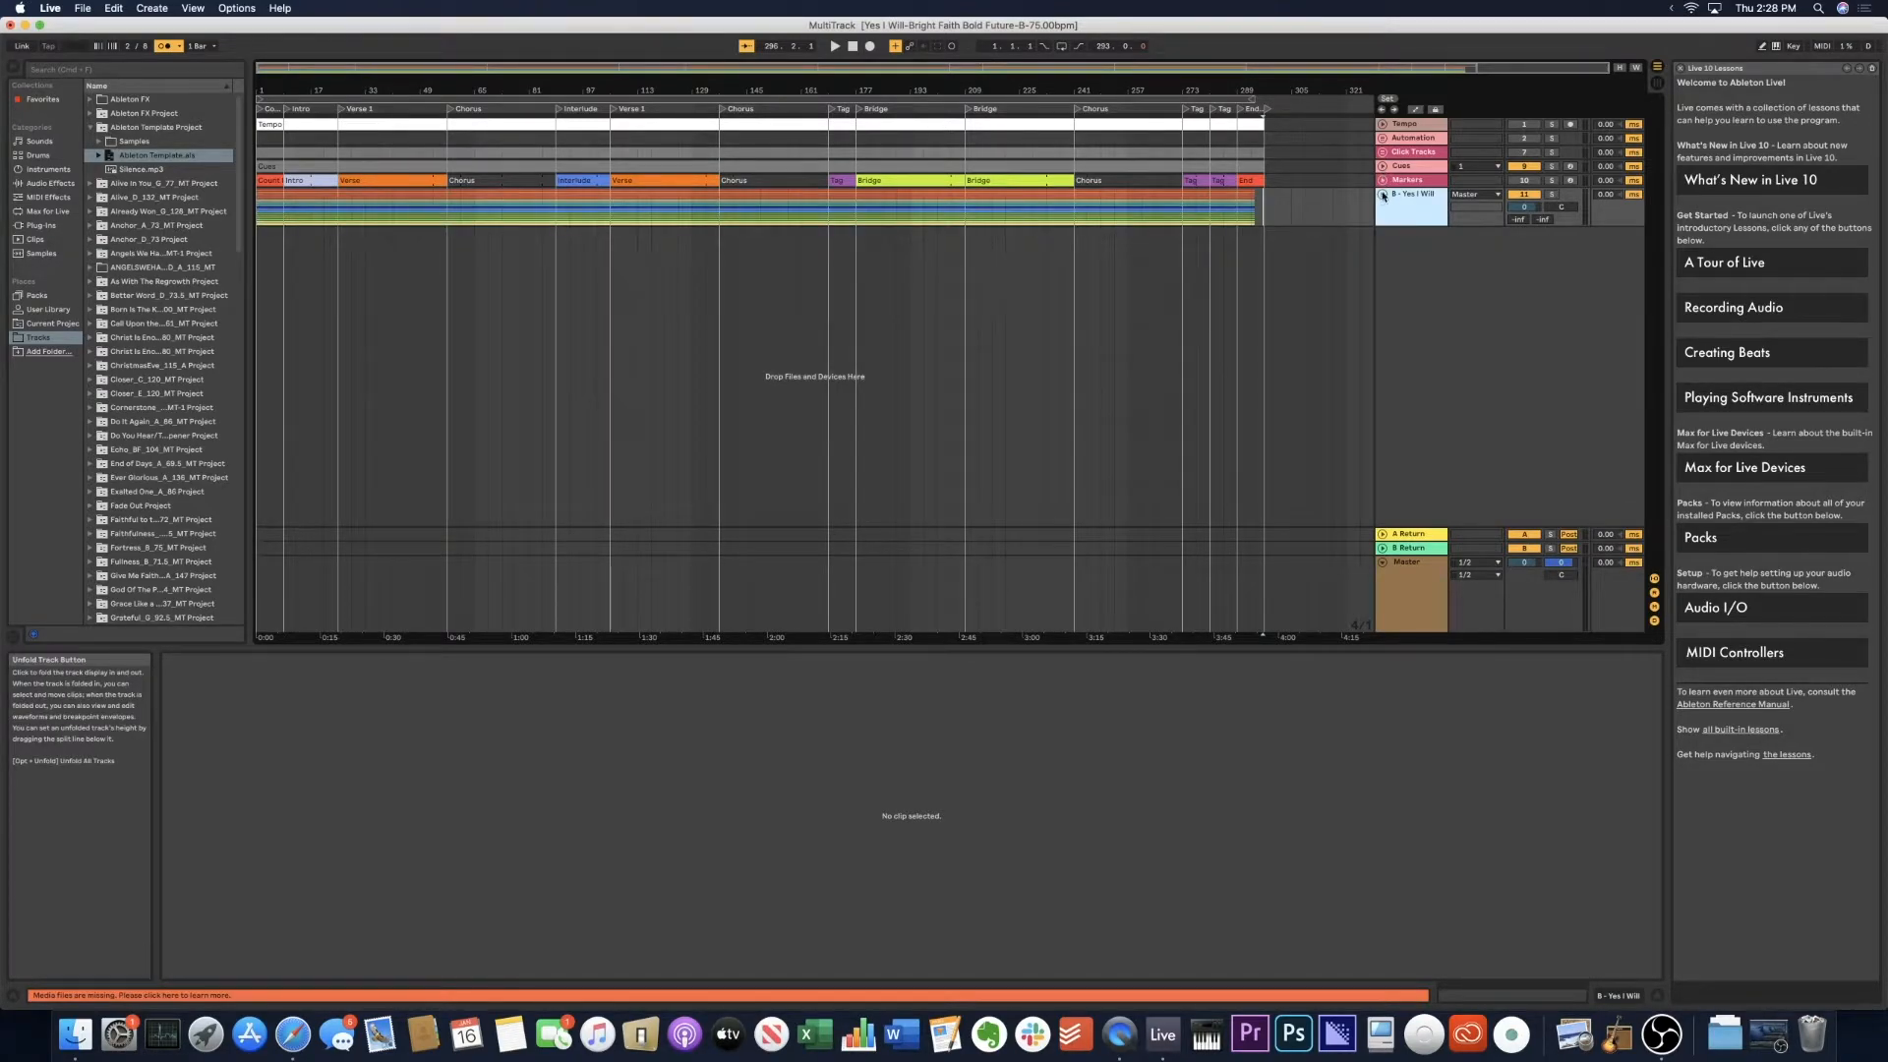
{"action": "left_click", "coordinate": [1382, 196]}
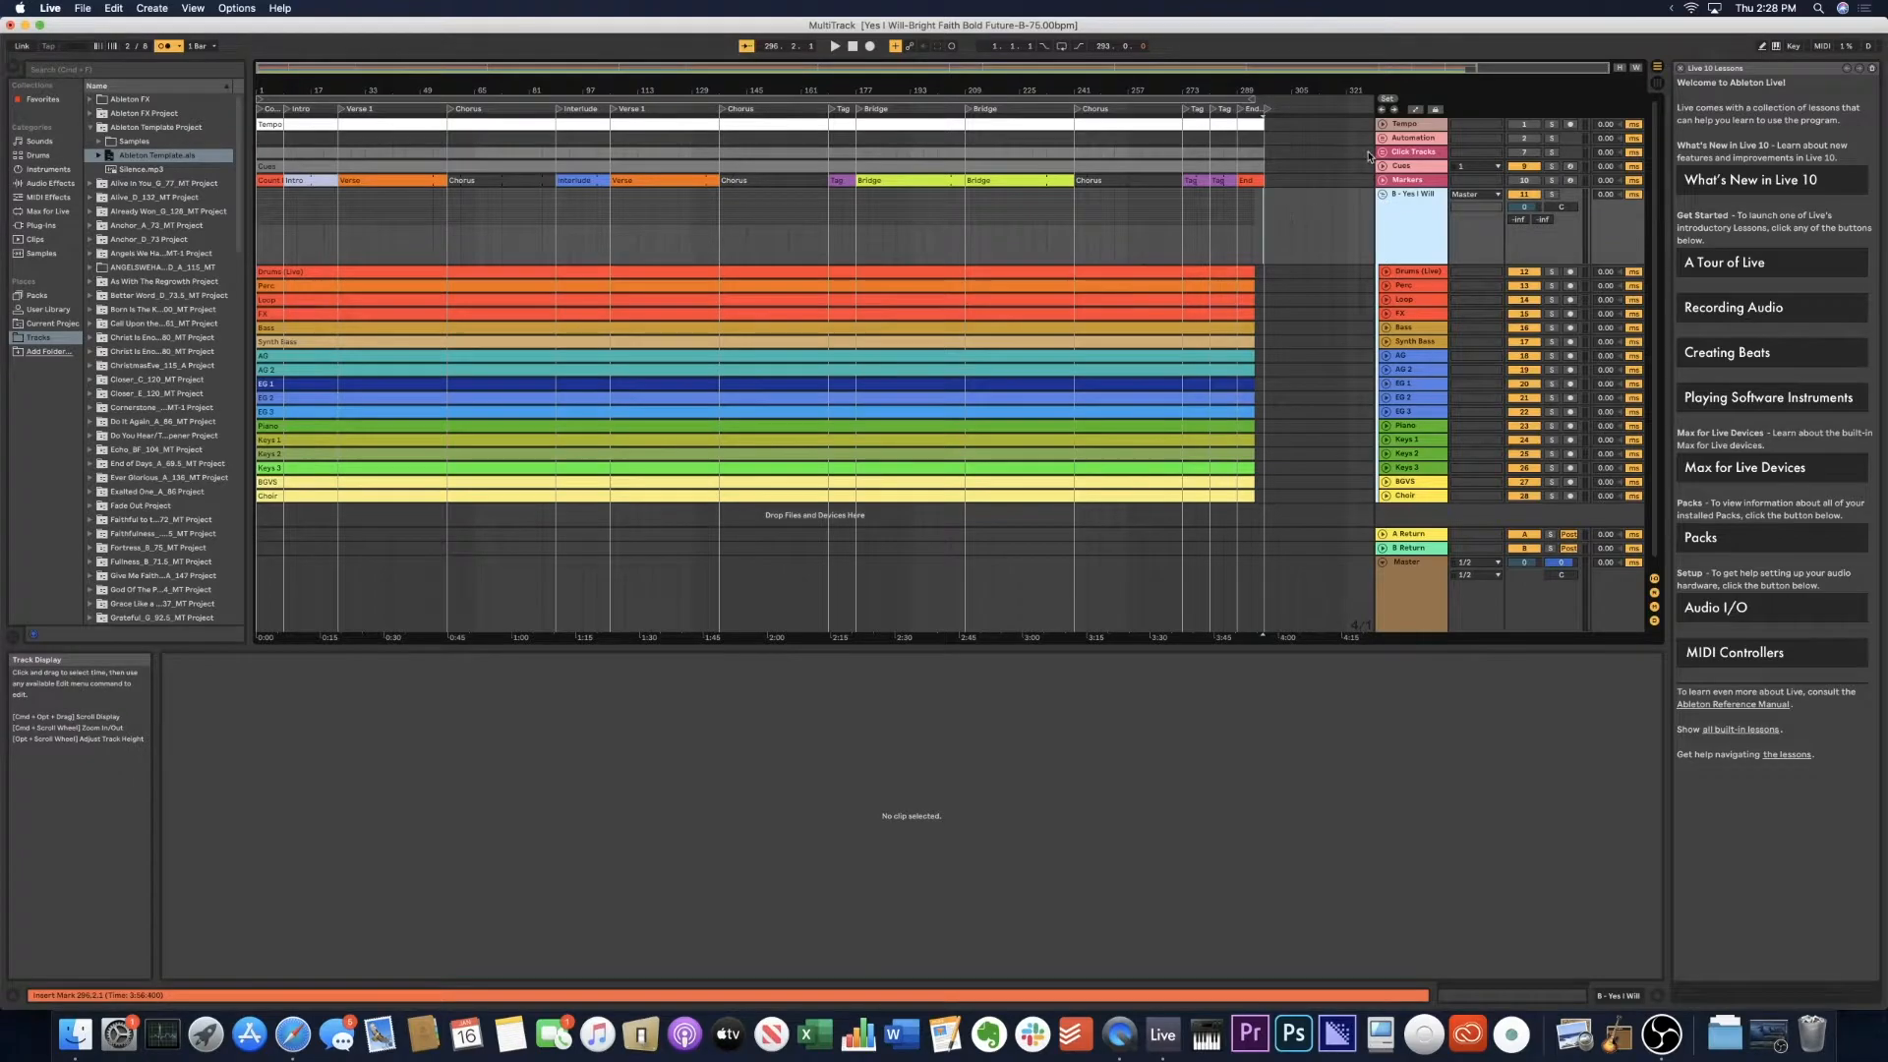
{"action": "left_click", "coordinate": [1383, 153]}
{"action": "left_click", "coordinate": [1382, 153]}
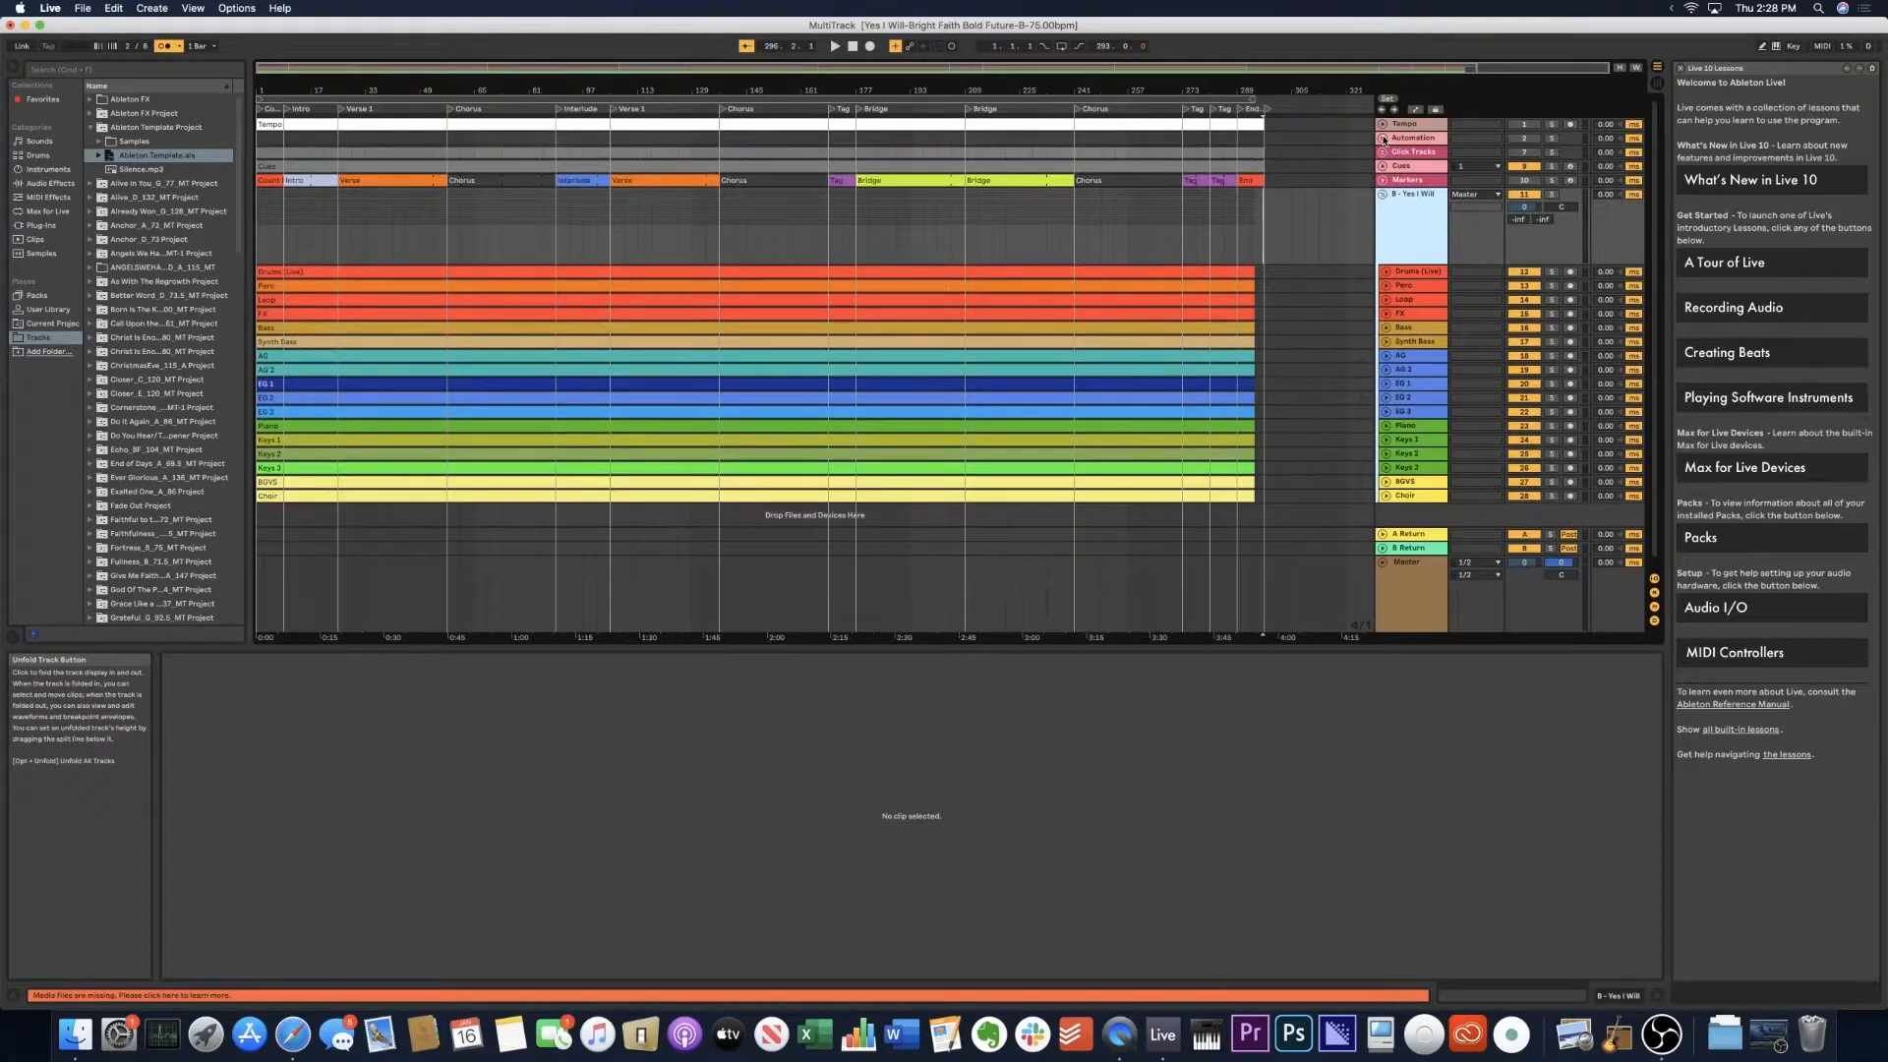
{"action": "left_click", "coordinate": [1383, 139]}
{"action": "left_click", "coordinate": [1383, 139]}
{"action": "scroll", "coordinate": [1320, 268], "scroll_direction": "down", "scroll_amount": 1}
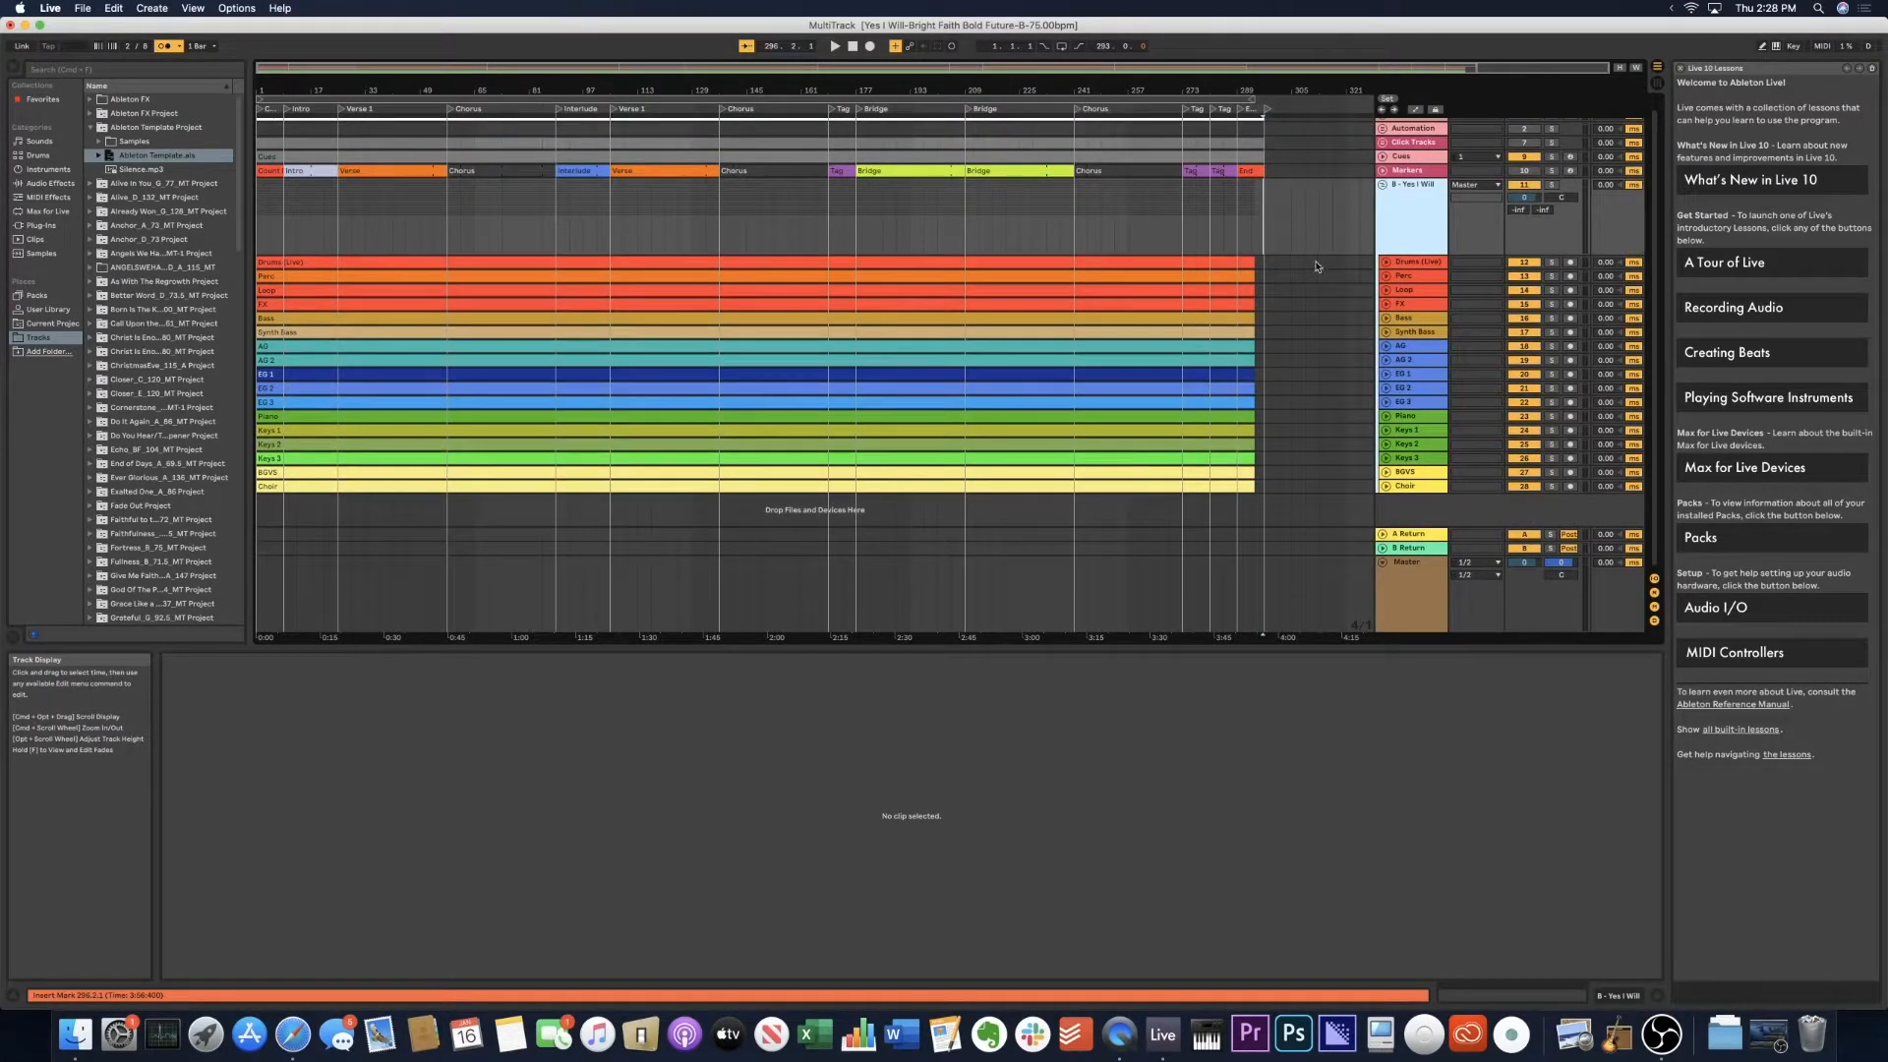
Fold the B - Yes I Will group and import 02 Yes I Will 1.m4a from the desktop onto a new track at the Intro marker.
{"action": "left_click", "coordinate": [1383, 185]}
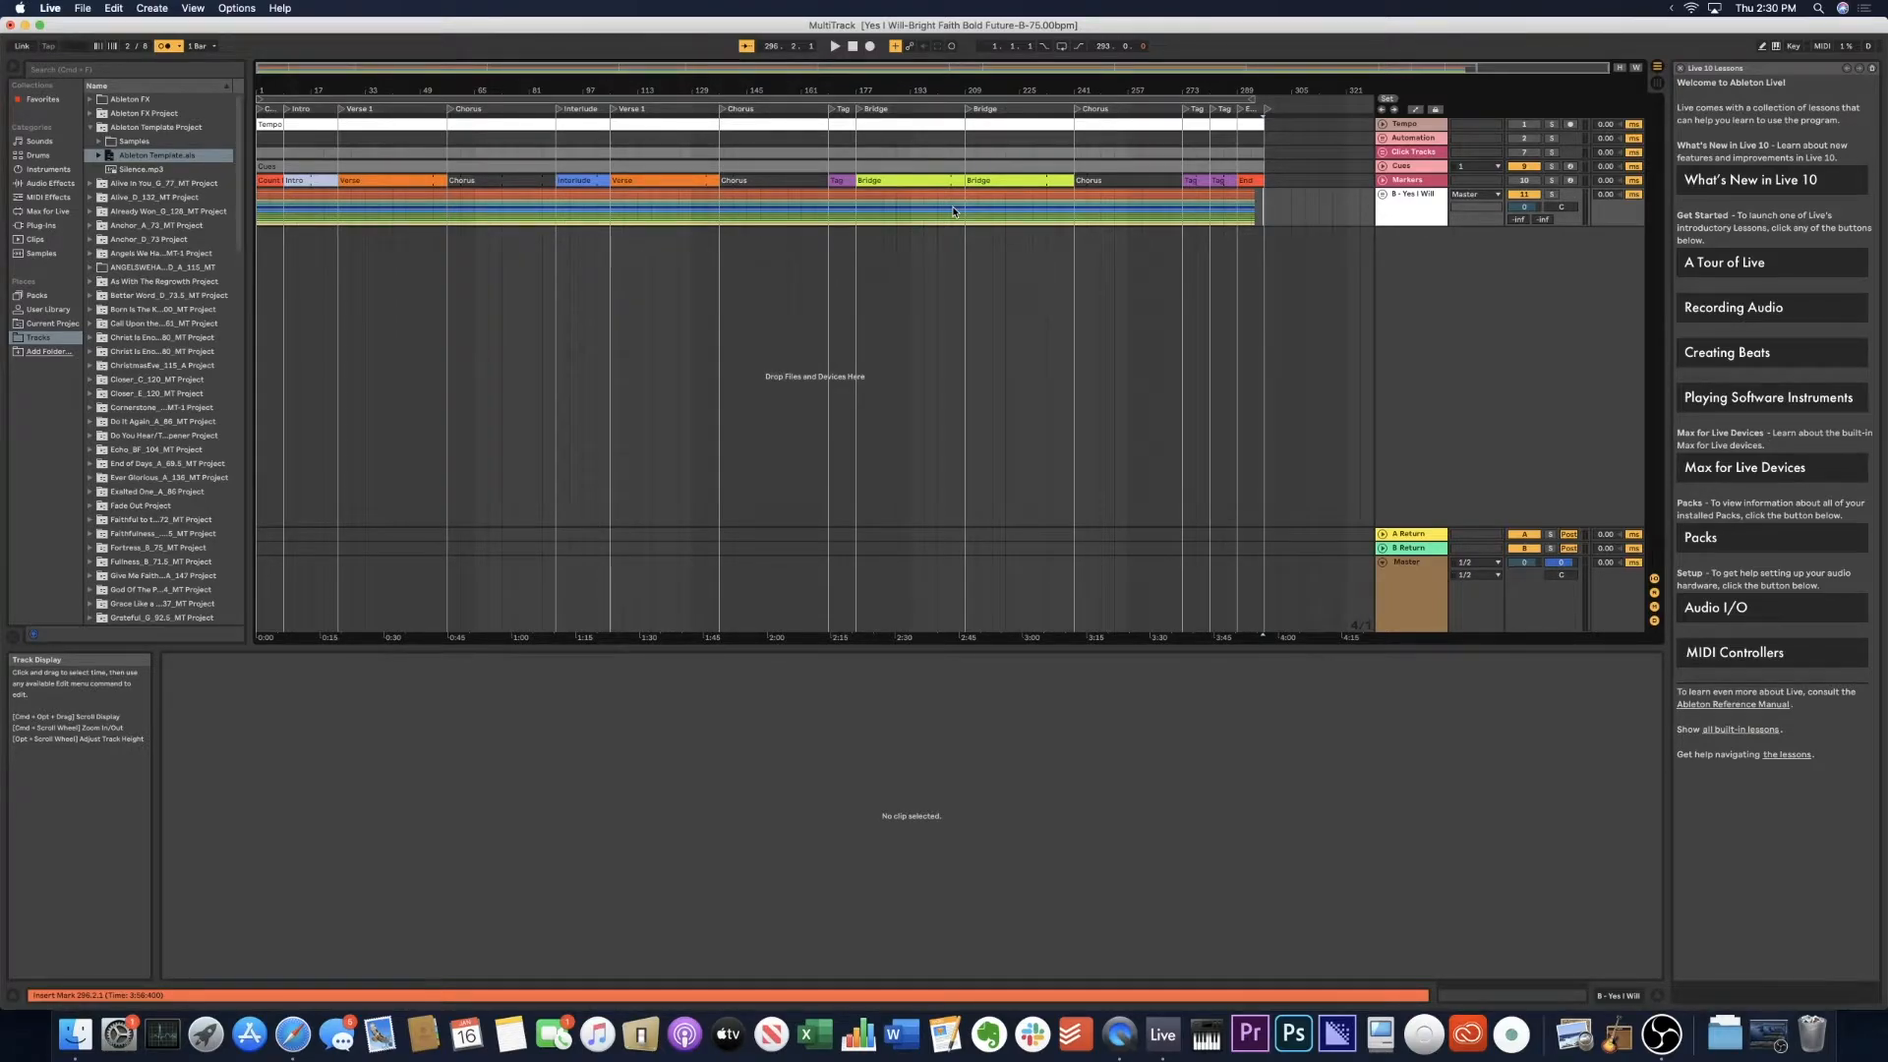
{"action": "left_click_drag", "start_coordinate": [1885, 1006], "coordinate": [1751, 1011]}
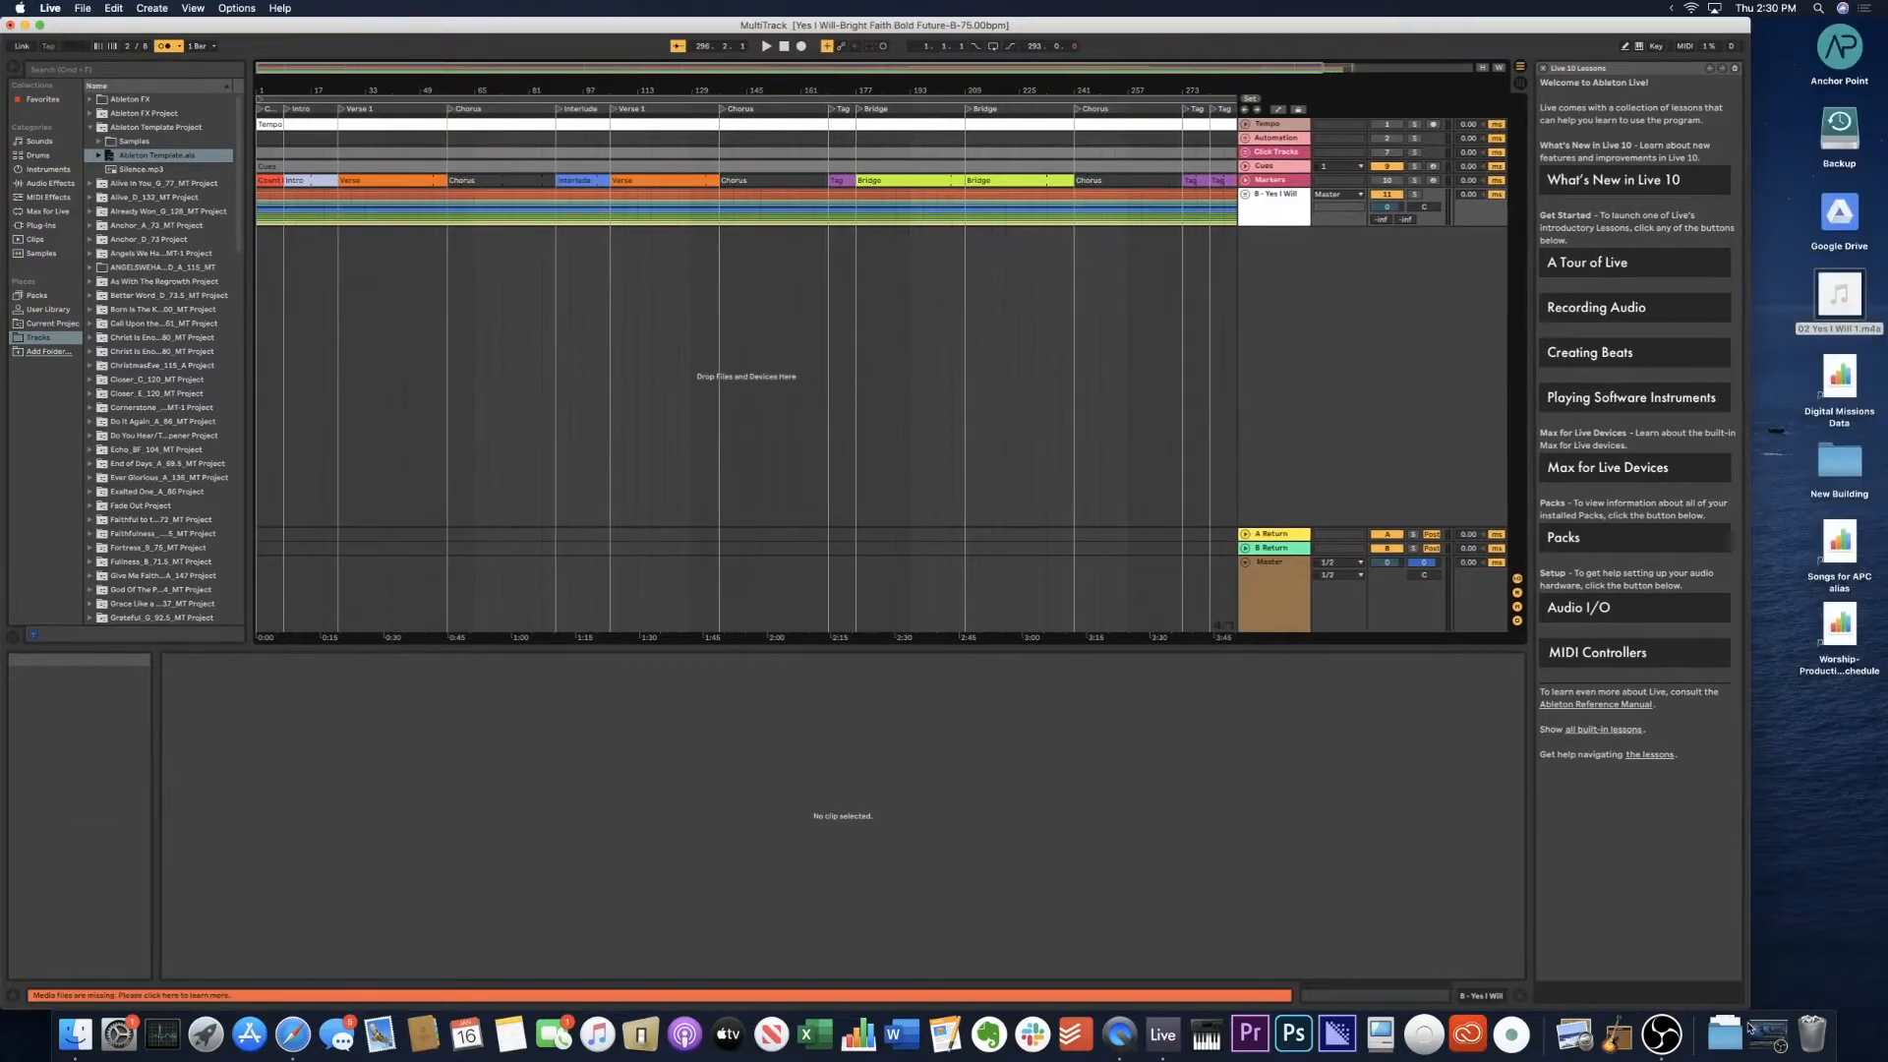
{"action": "left_click_drag", "start_coordinate": [1840, 307], "coordinate": [263, 330]}
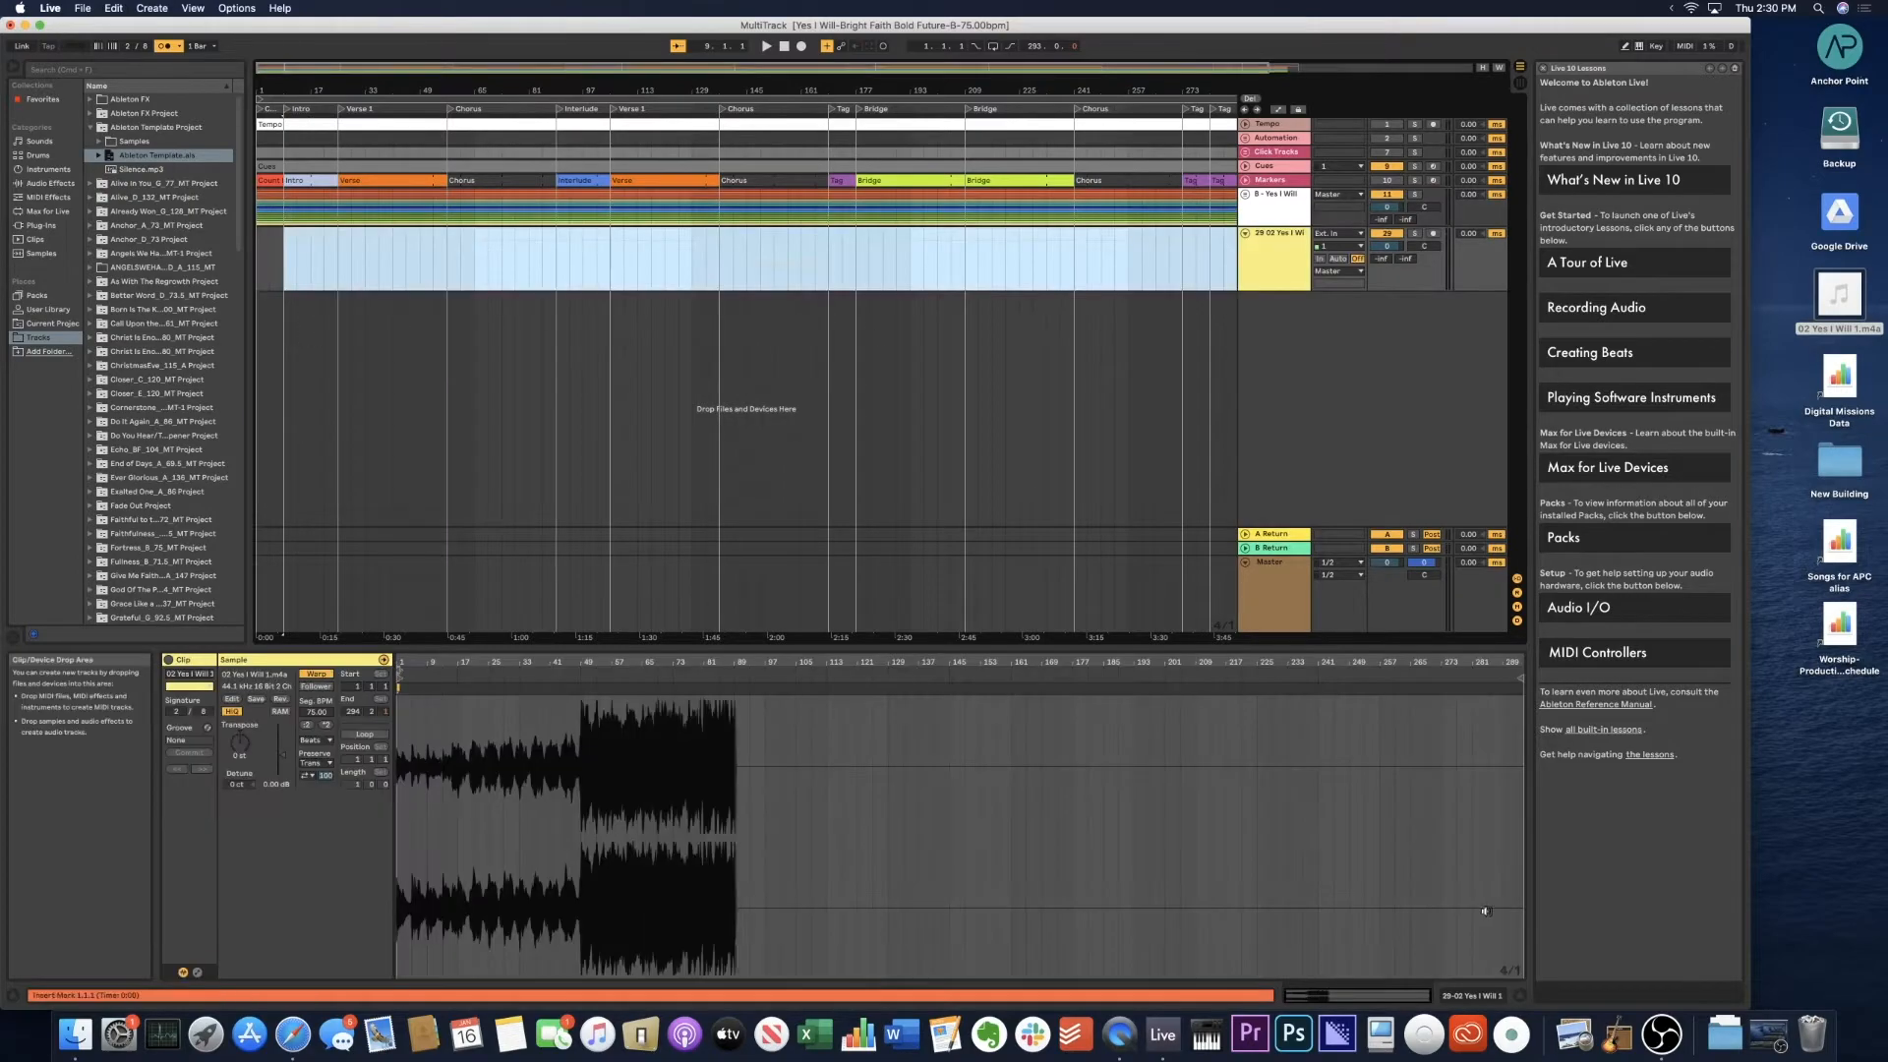
{"action": "left_click_drag", "start_coordinate": [1749, 1008], "coordinate": [1886, 1008]}
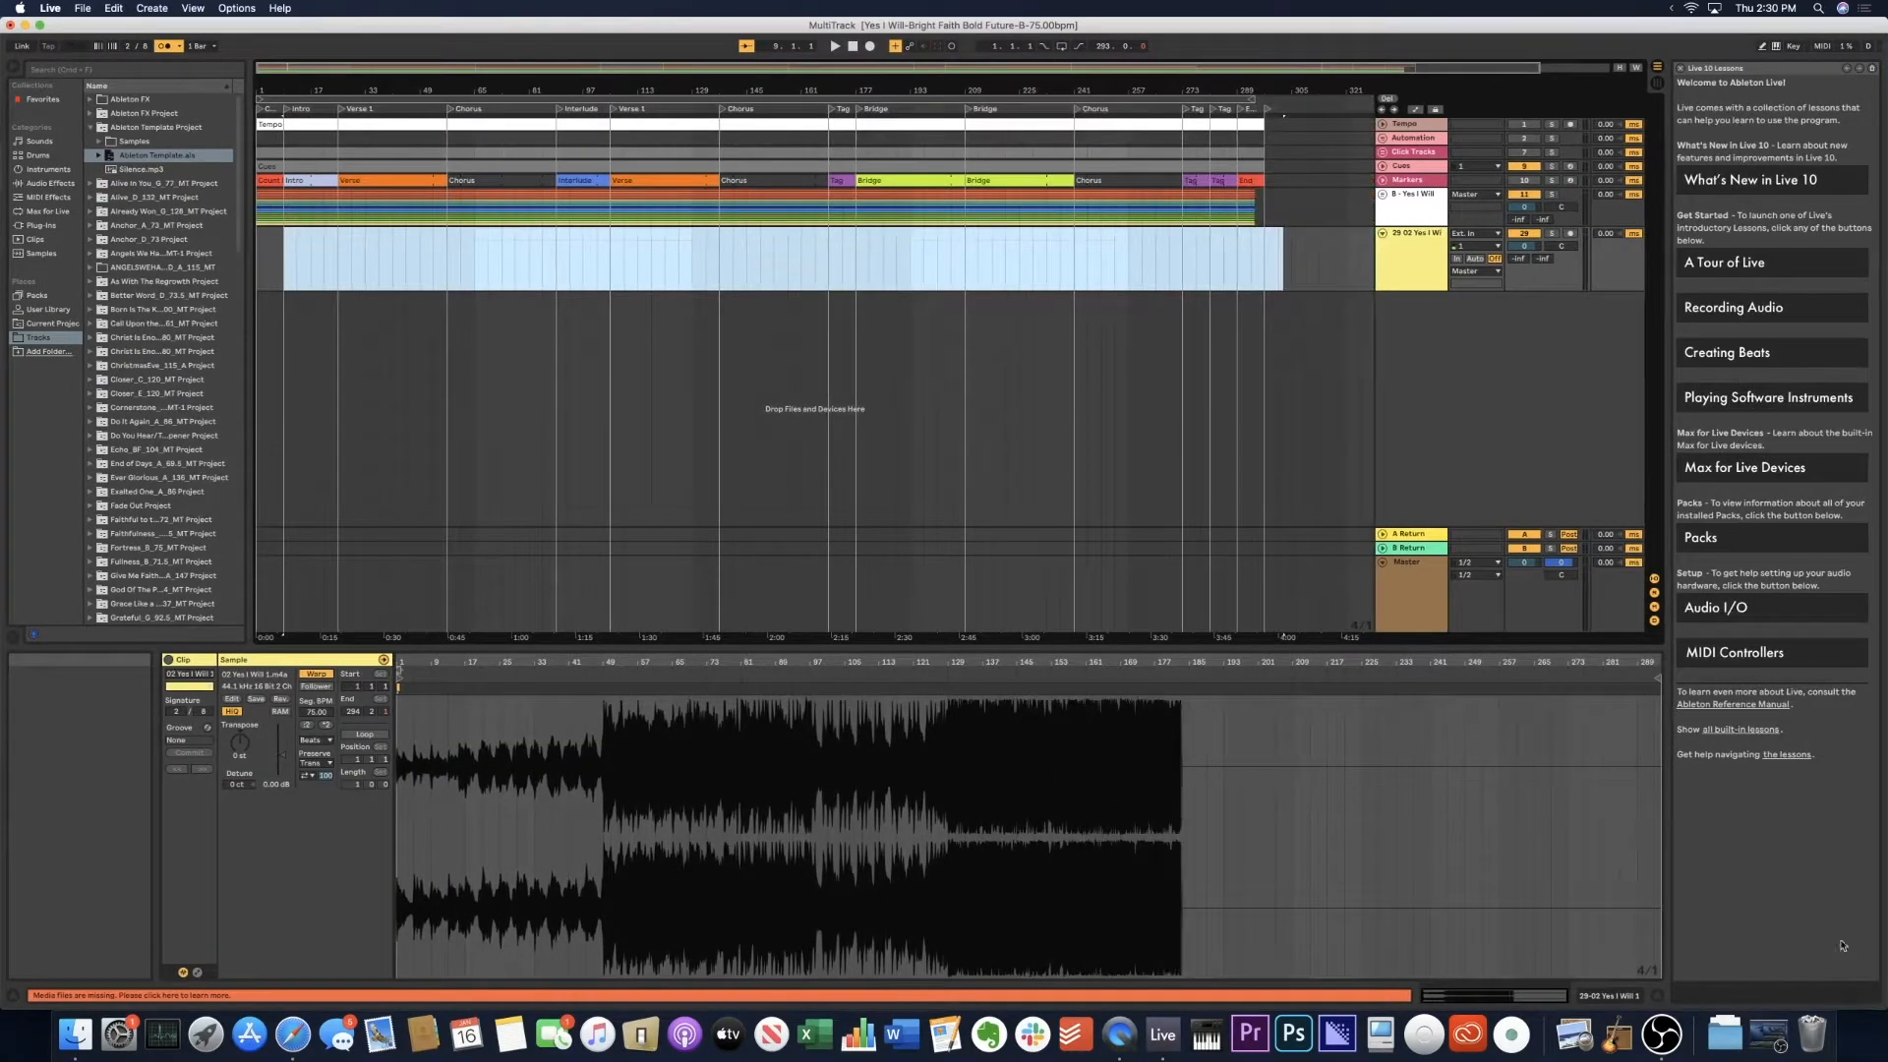
Turn off warping for the imported song clip, compare it with the Tempo clip, and turn warping back on.
{"action": "left_click_drag", "start_coordinate": [286, 90], "coordinate": [938, 639]}
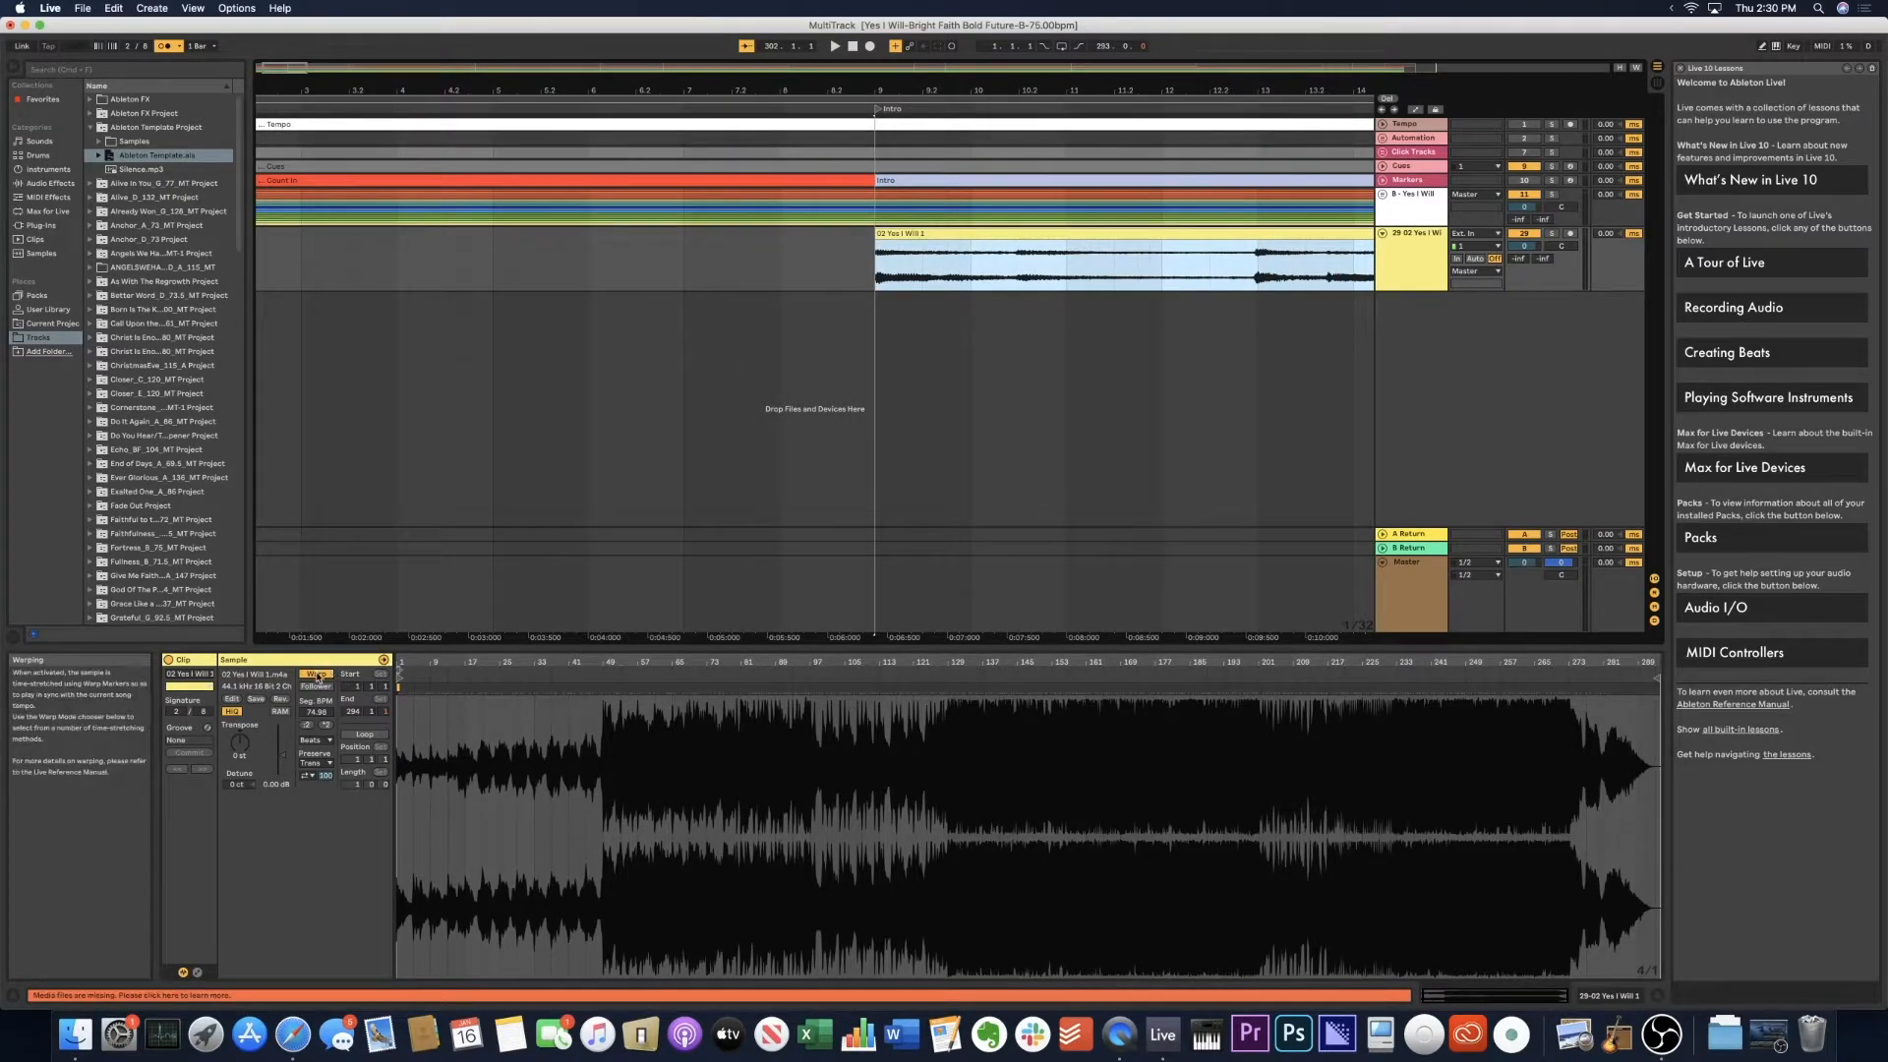
{"action": "left_click", "coordinate": [317, 674]}
{"action": "left_click_drag", "start_coordinate": [787, 68], "coordinate": [786, 8]}
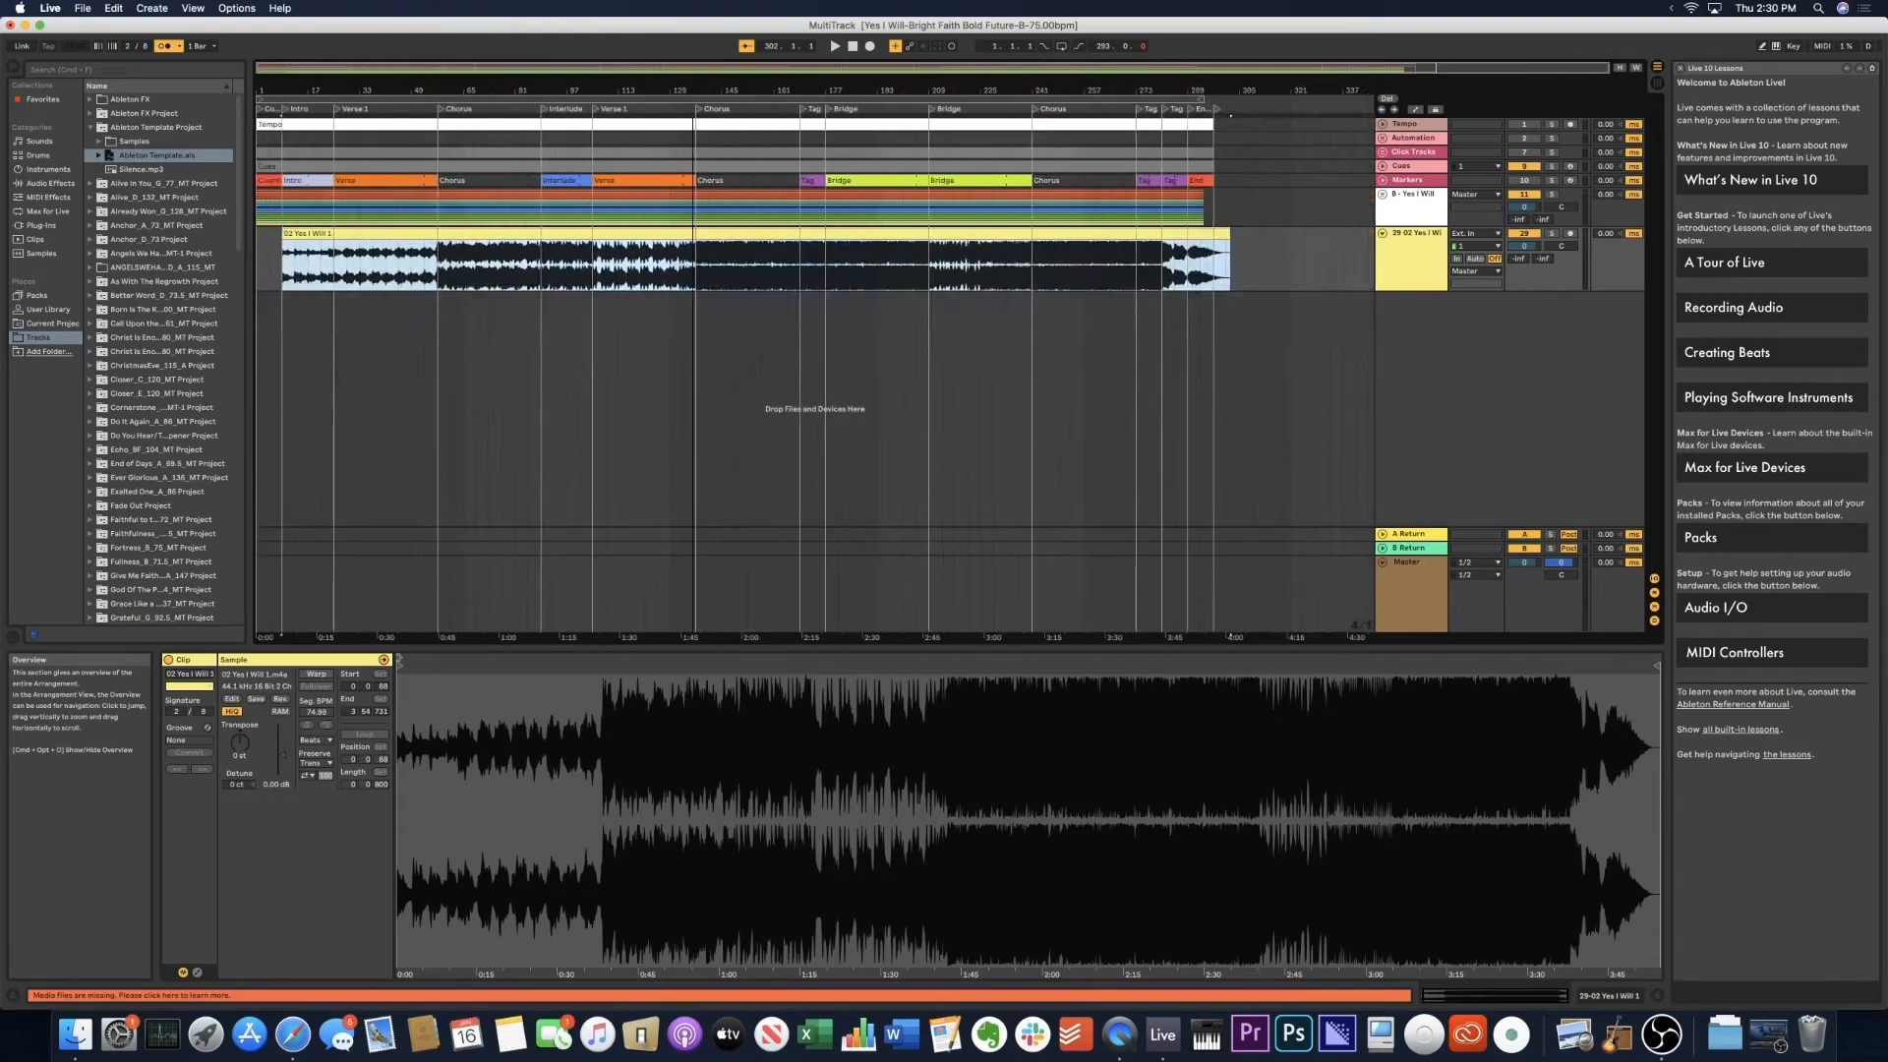
{"action": "left_click", "coordinate": [1167, 234]}
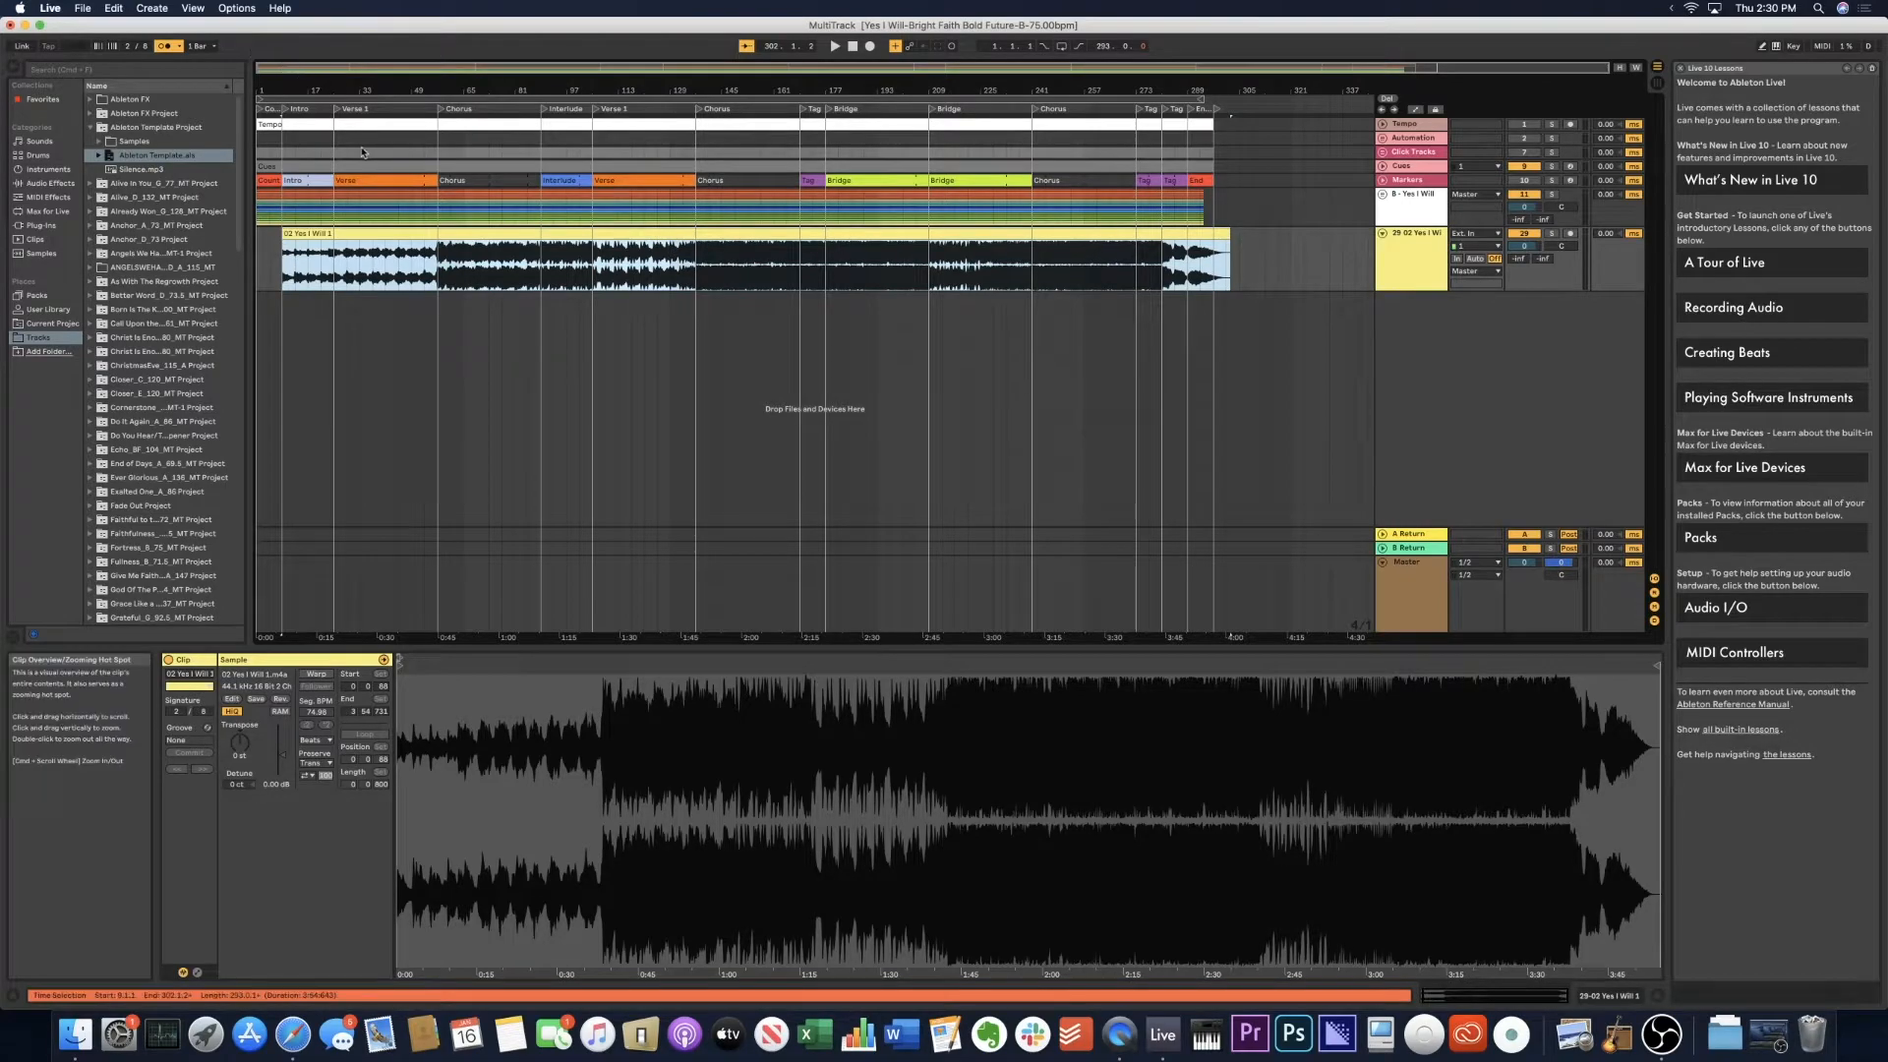
{"action": "left_click", "coordinate": [350, 126]}
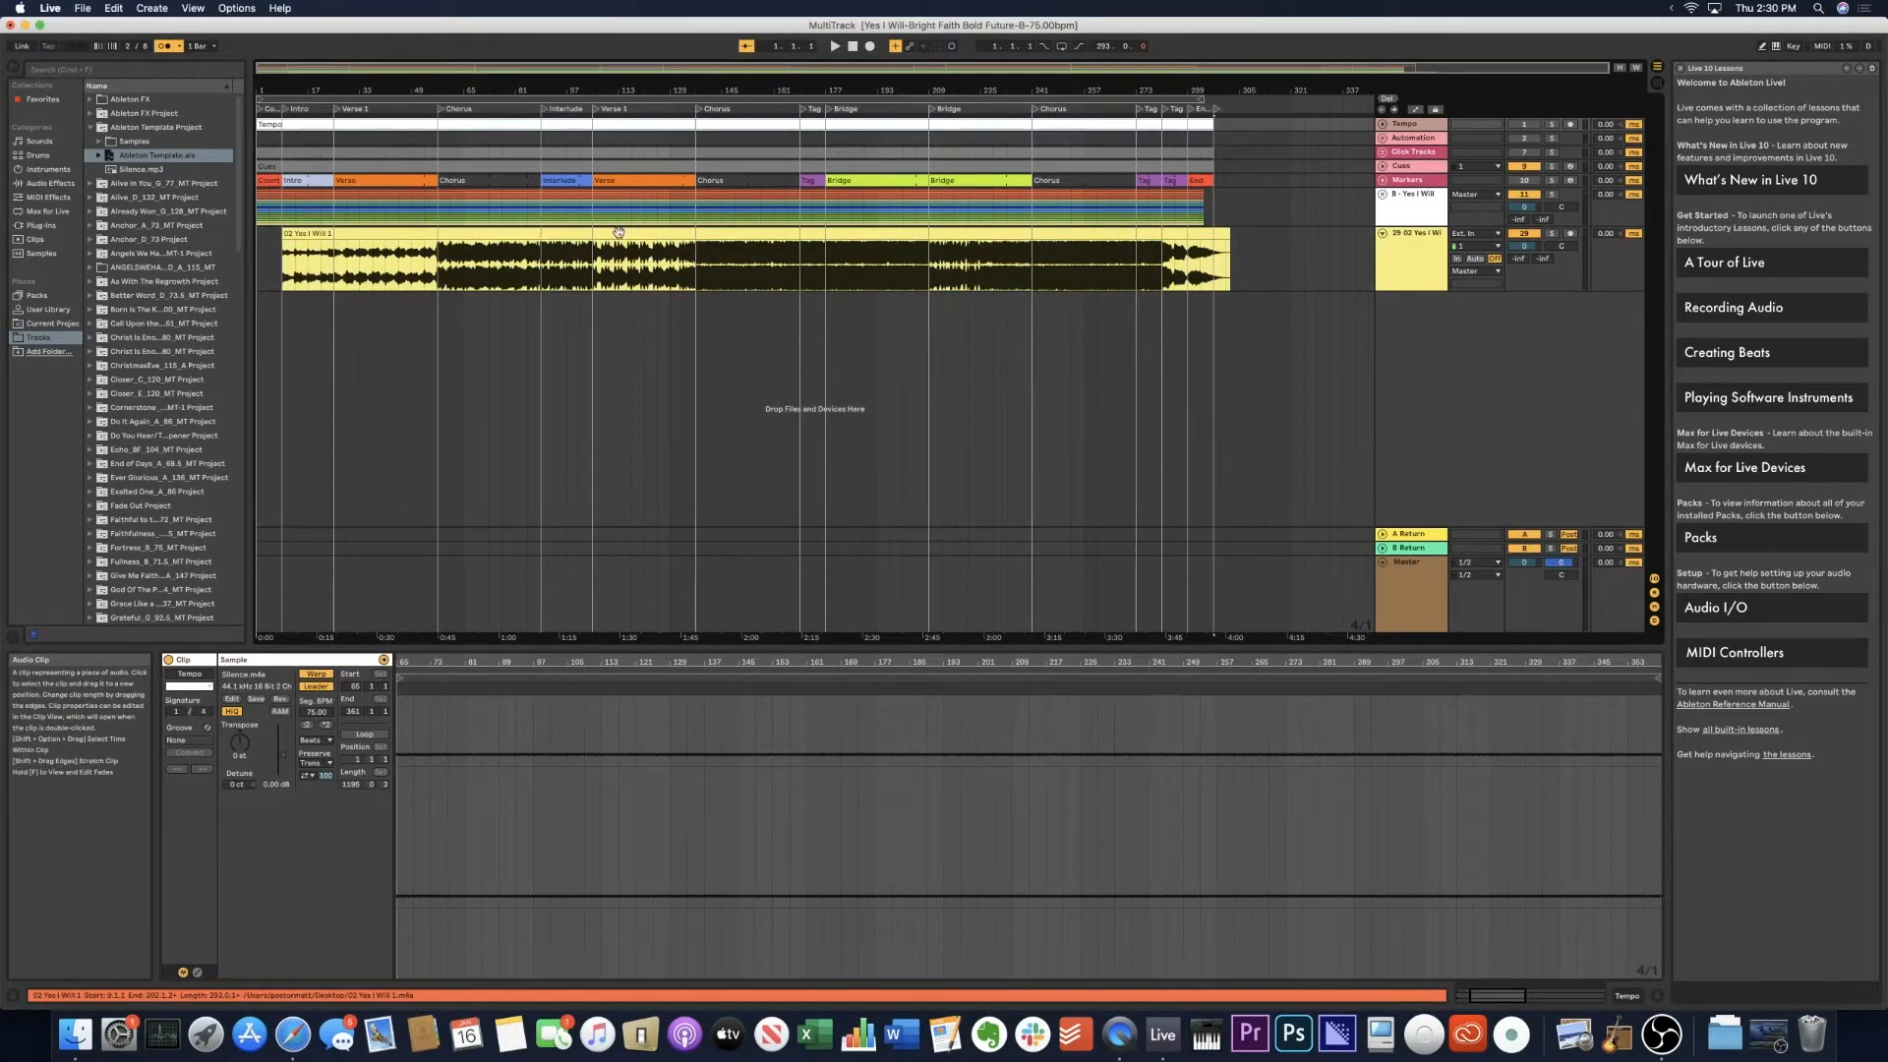
{"action": "left_click", "coordinate": [618, 248]}
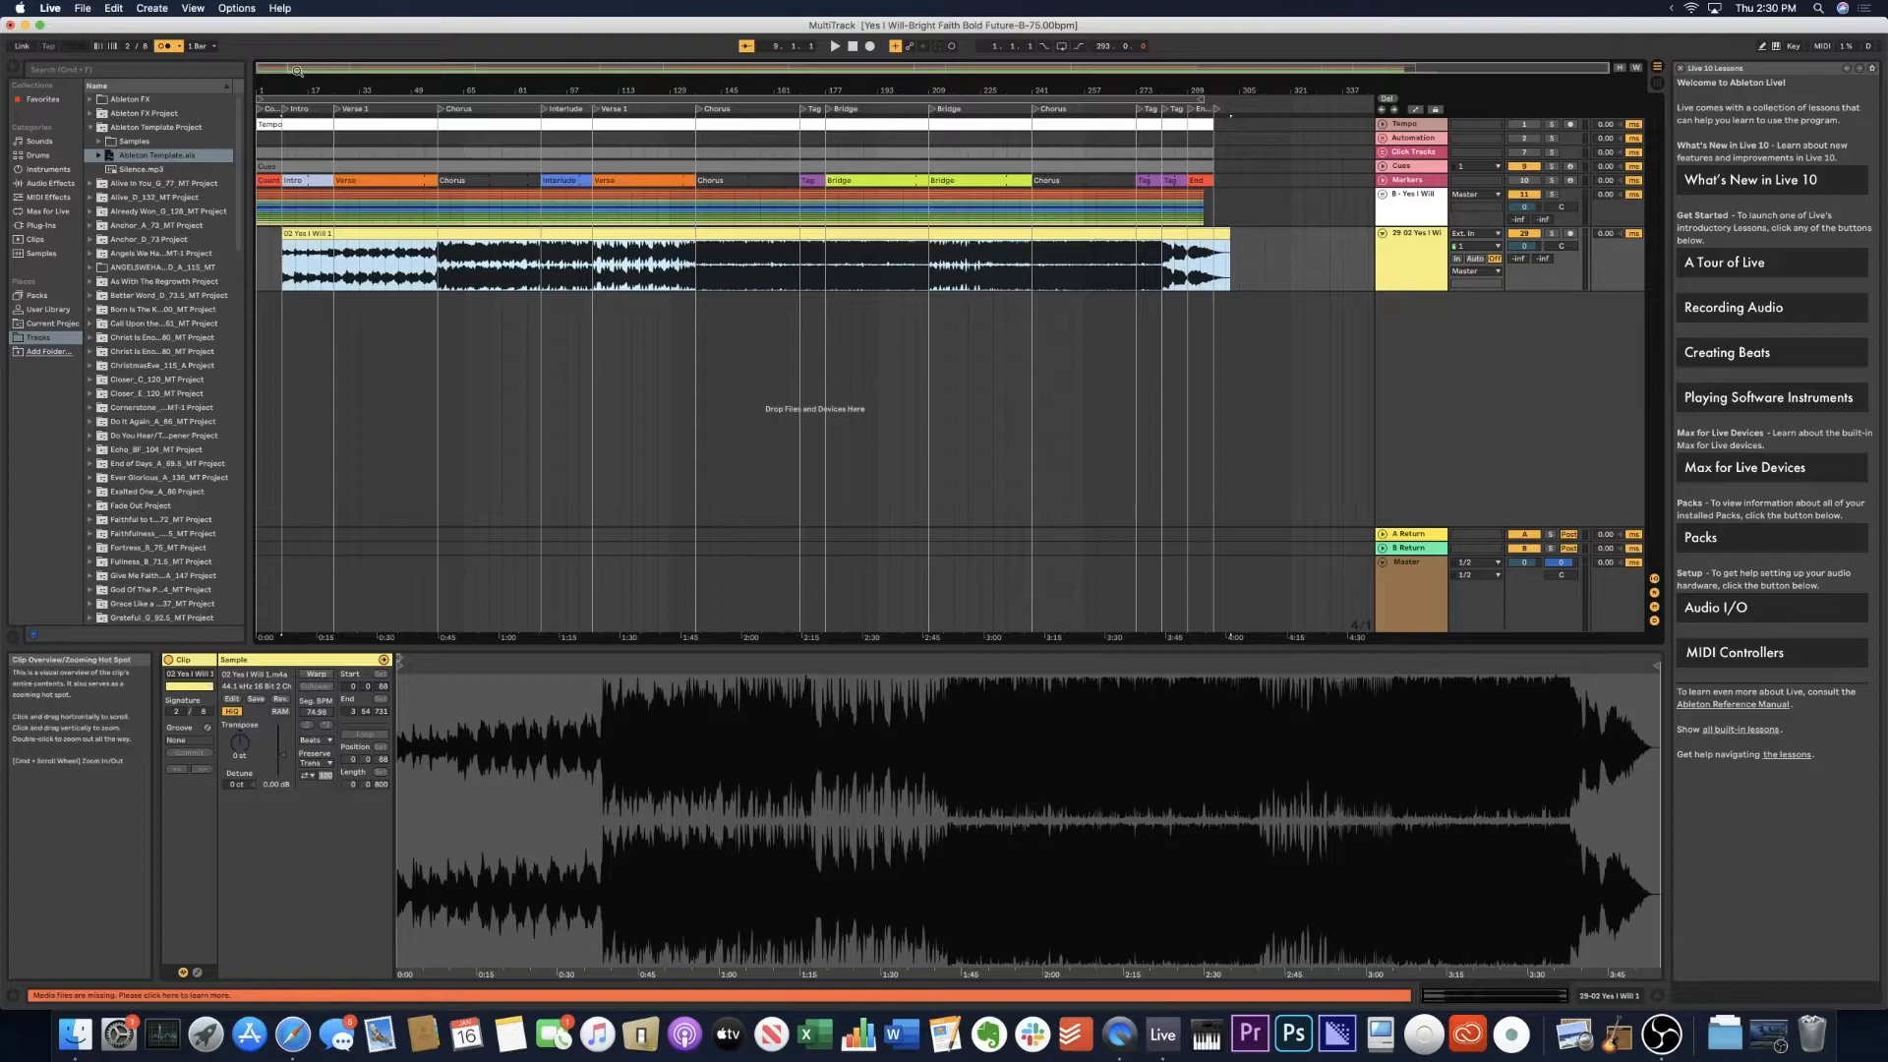
{"action": "left_click_drag", "start_coordinate": [290, 65], "coordinate": [275, 71]}
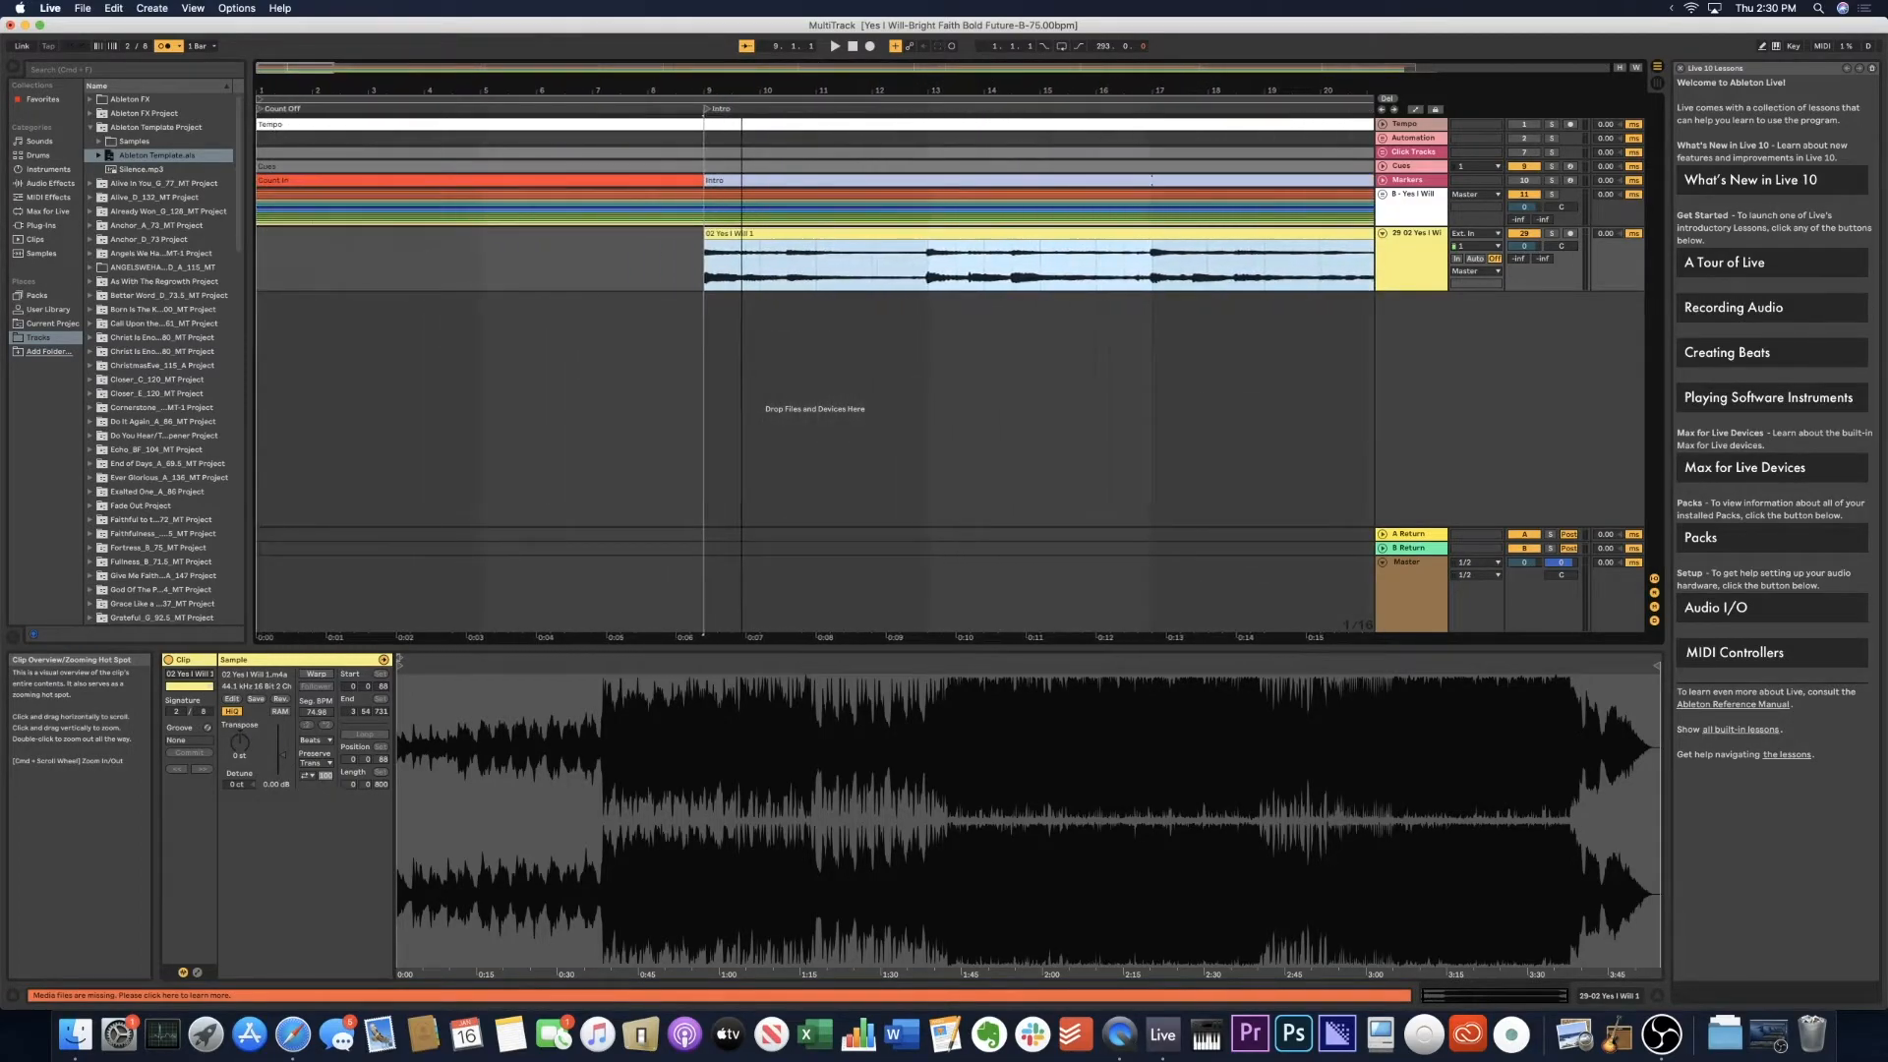
{"action": "left_click", "coordinate": [316, 675]}
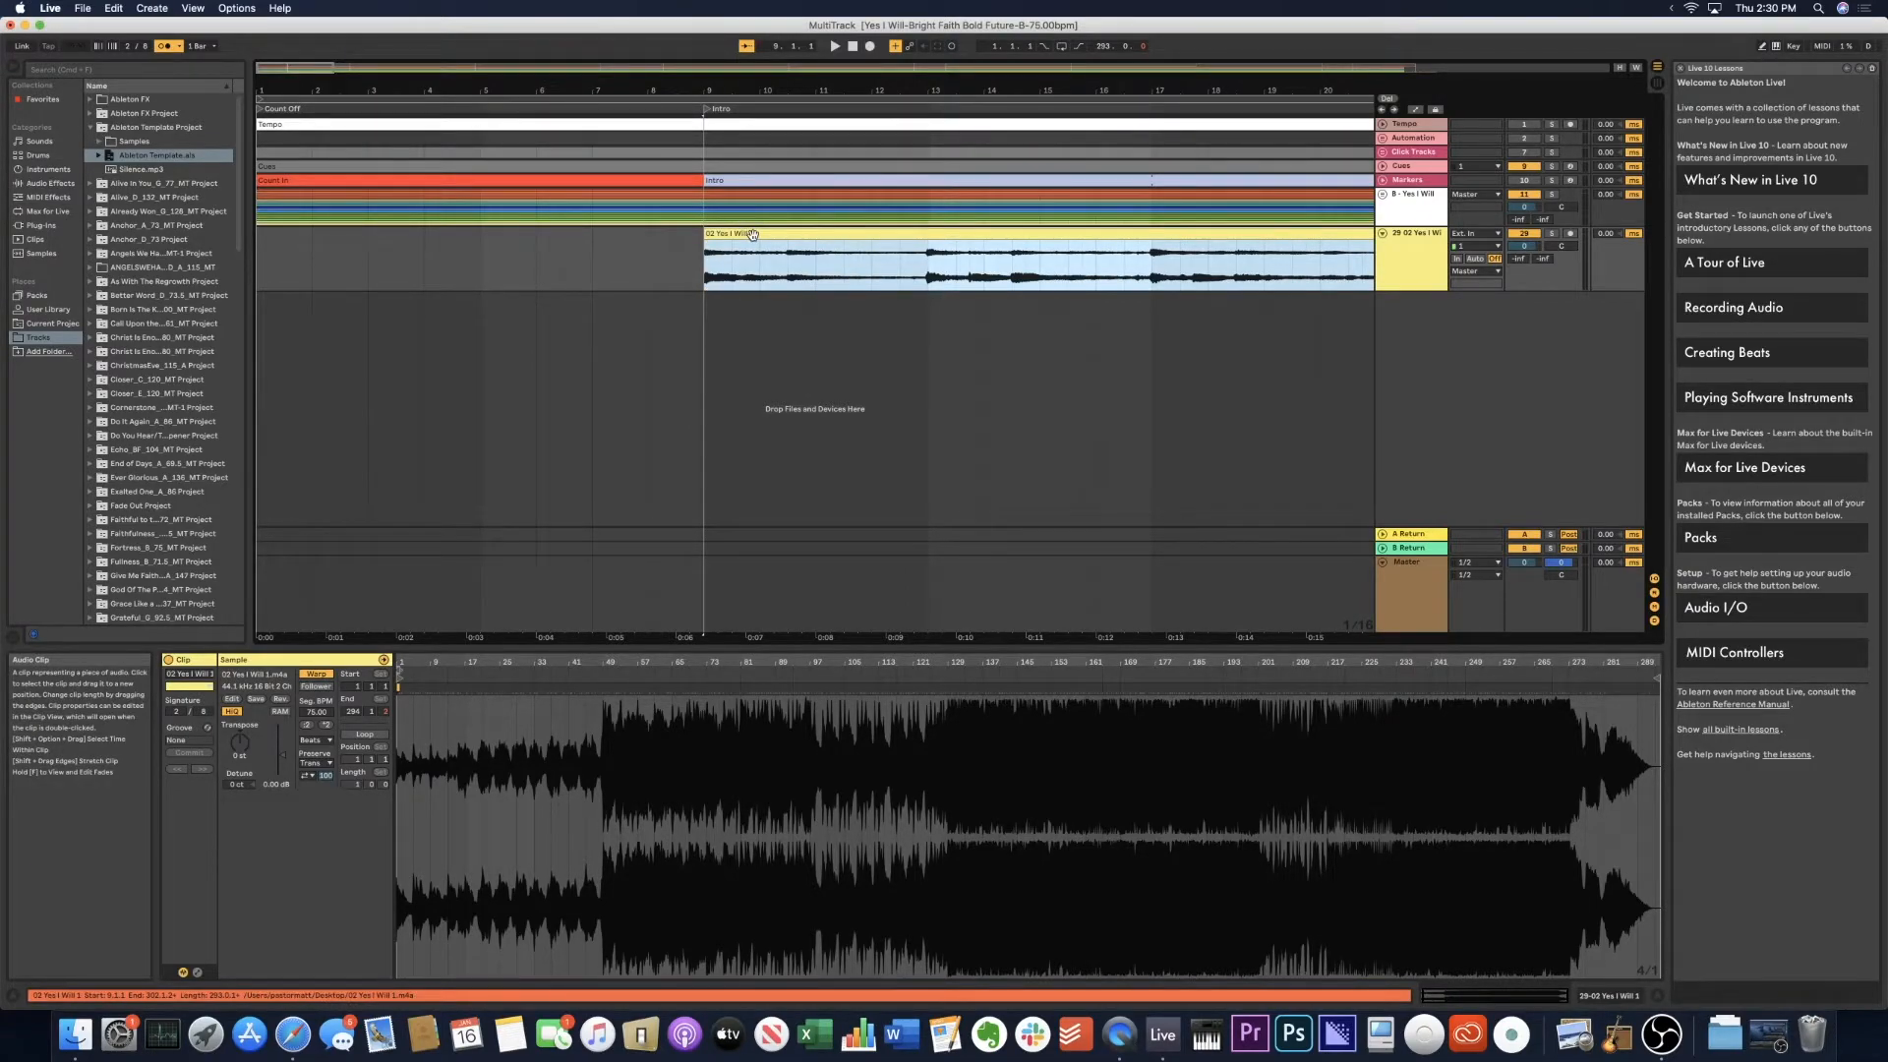
Extend the start of the imported song clip slightly and move the clip so it begins at the Intro marker at bar 9.
{"action": "left_click_drag", "start_coordinate": [706, 234], "coordinate": [538, 237]}
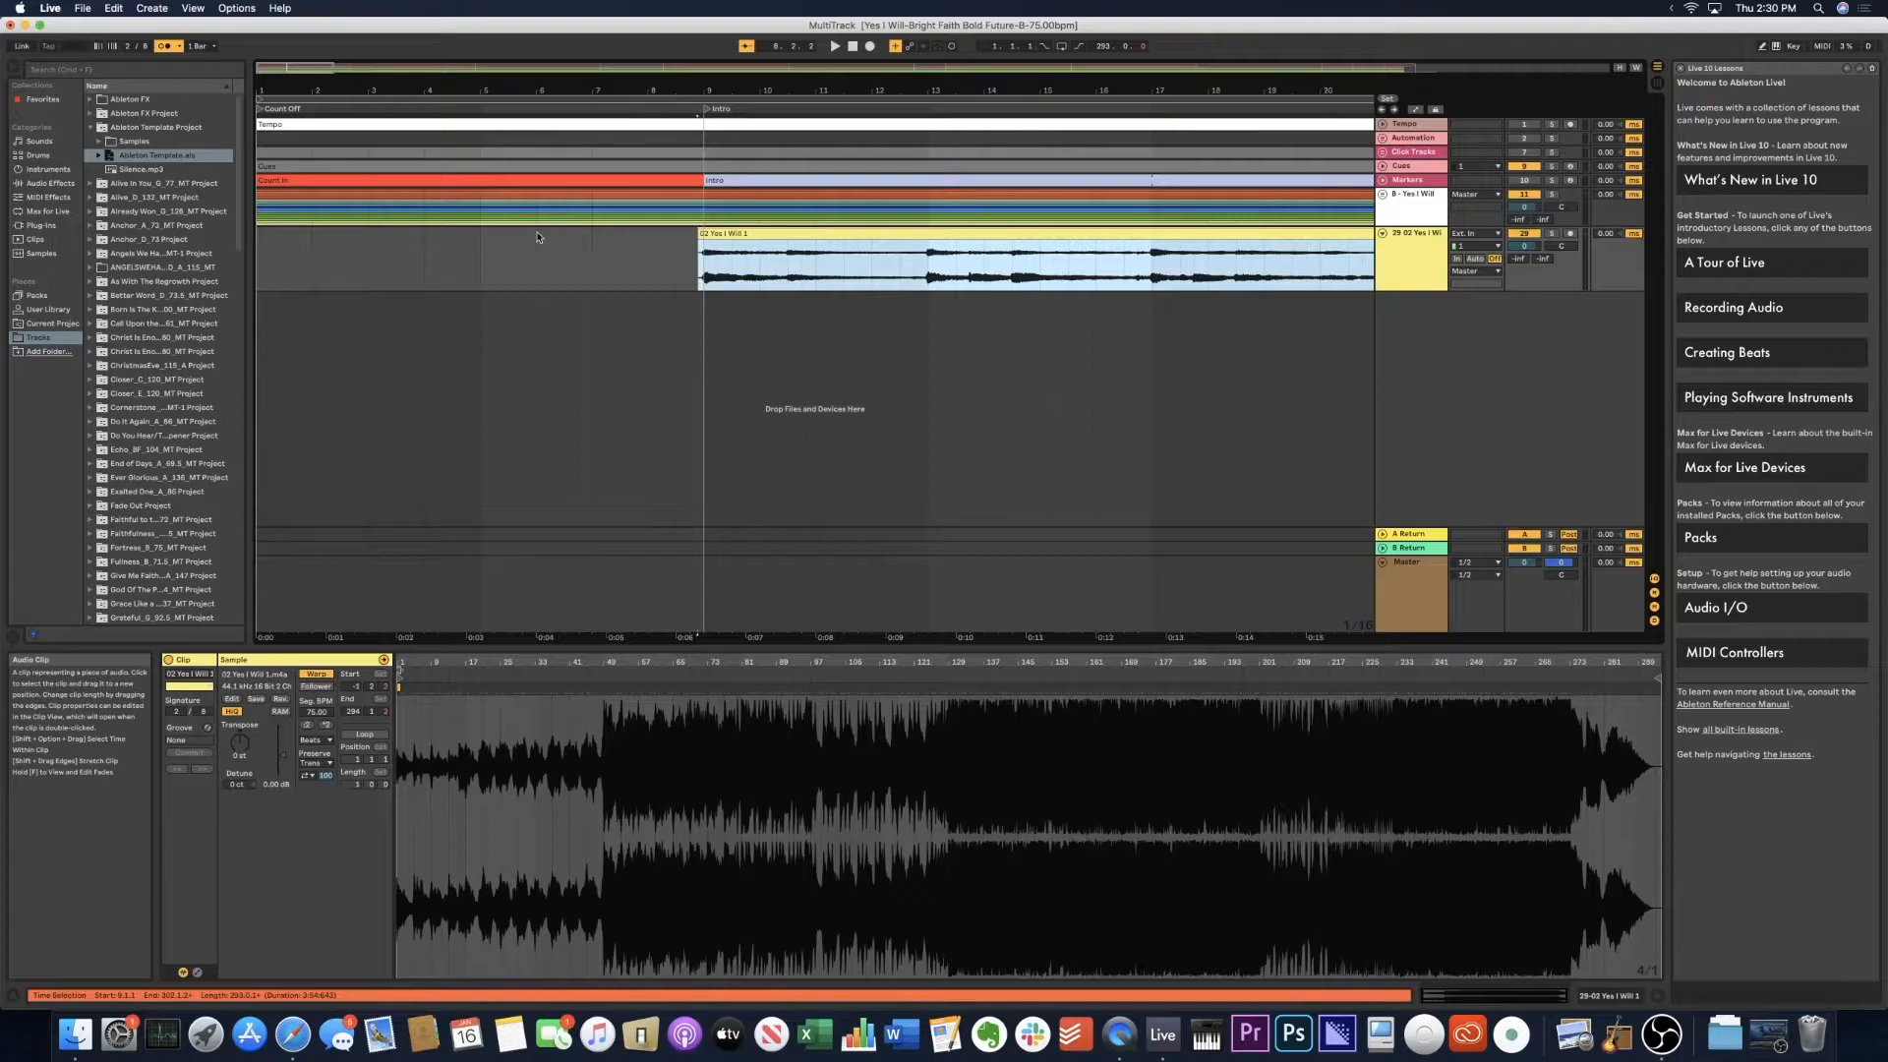
{"action": "left_click_drag", "start_coordinate": [729, 236], "coordinate": [741, 240]}
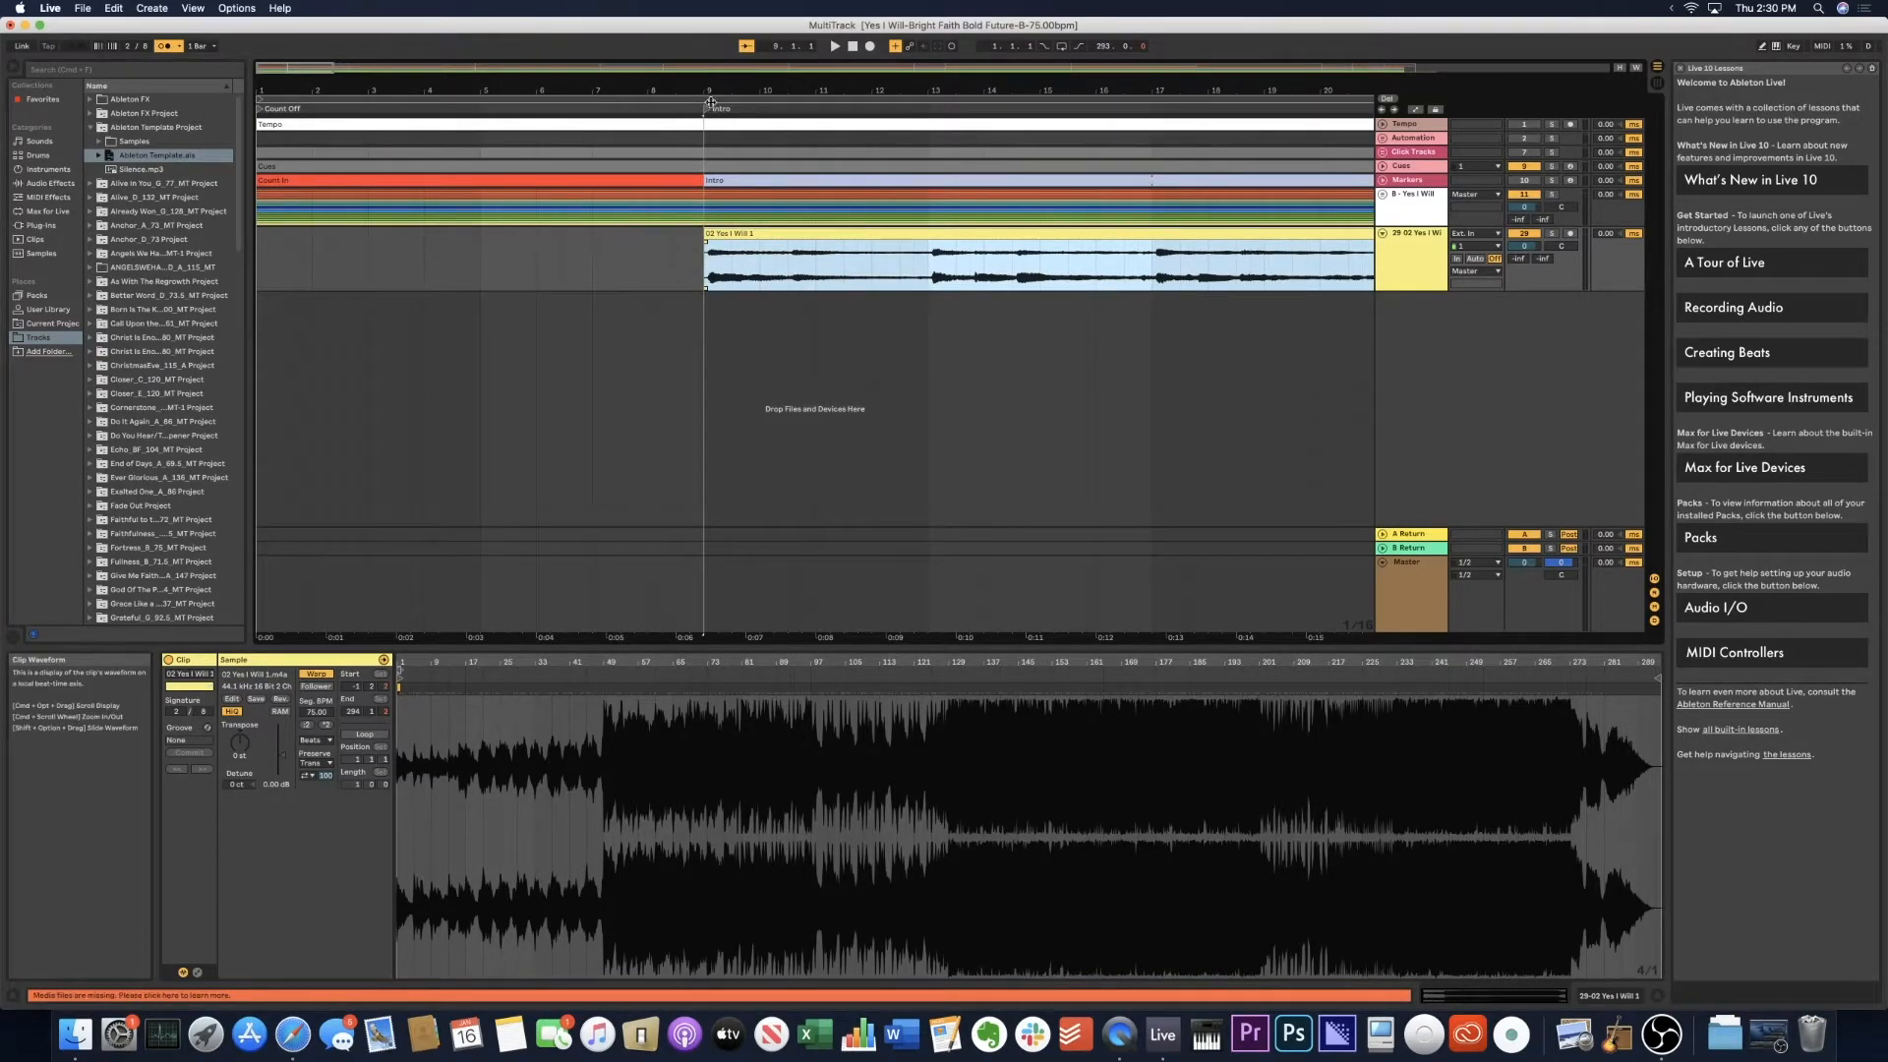
{"action": "left_click_drag", "start_coordinate": [284, 70], "coordinate": [287, 129]}
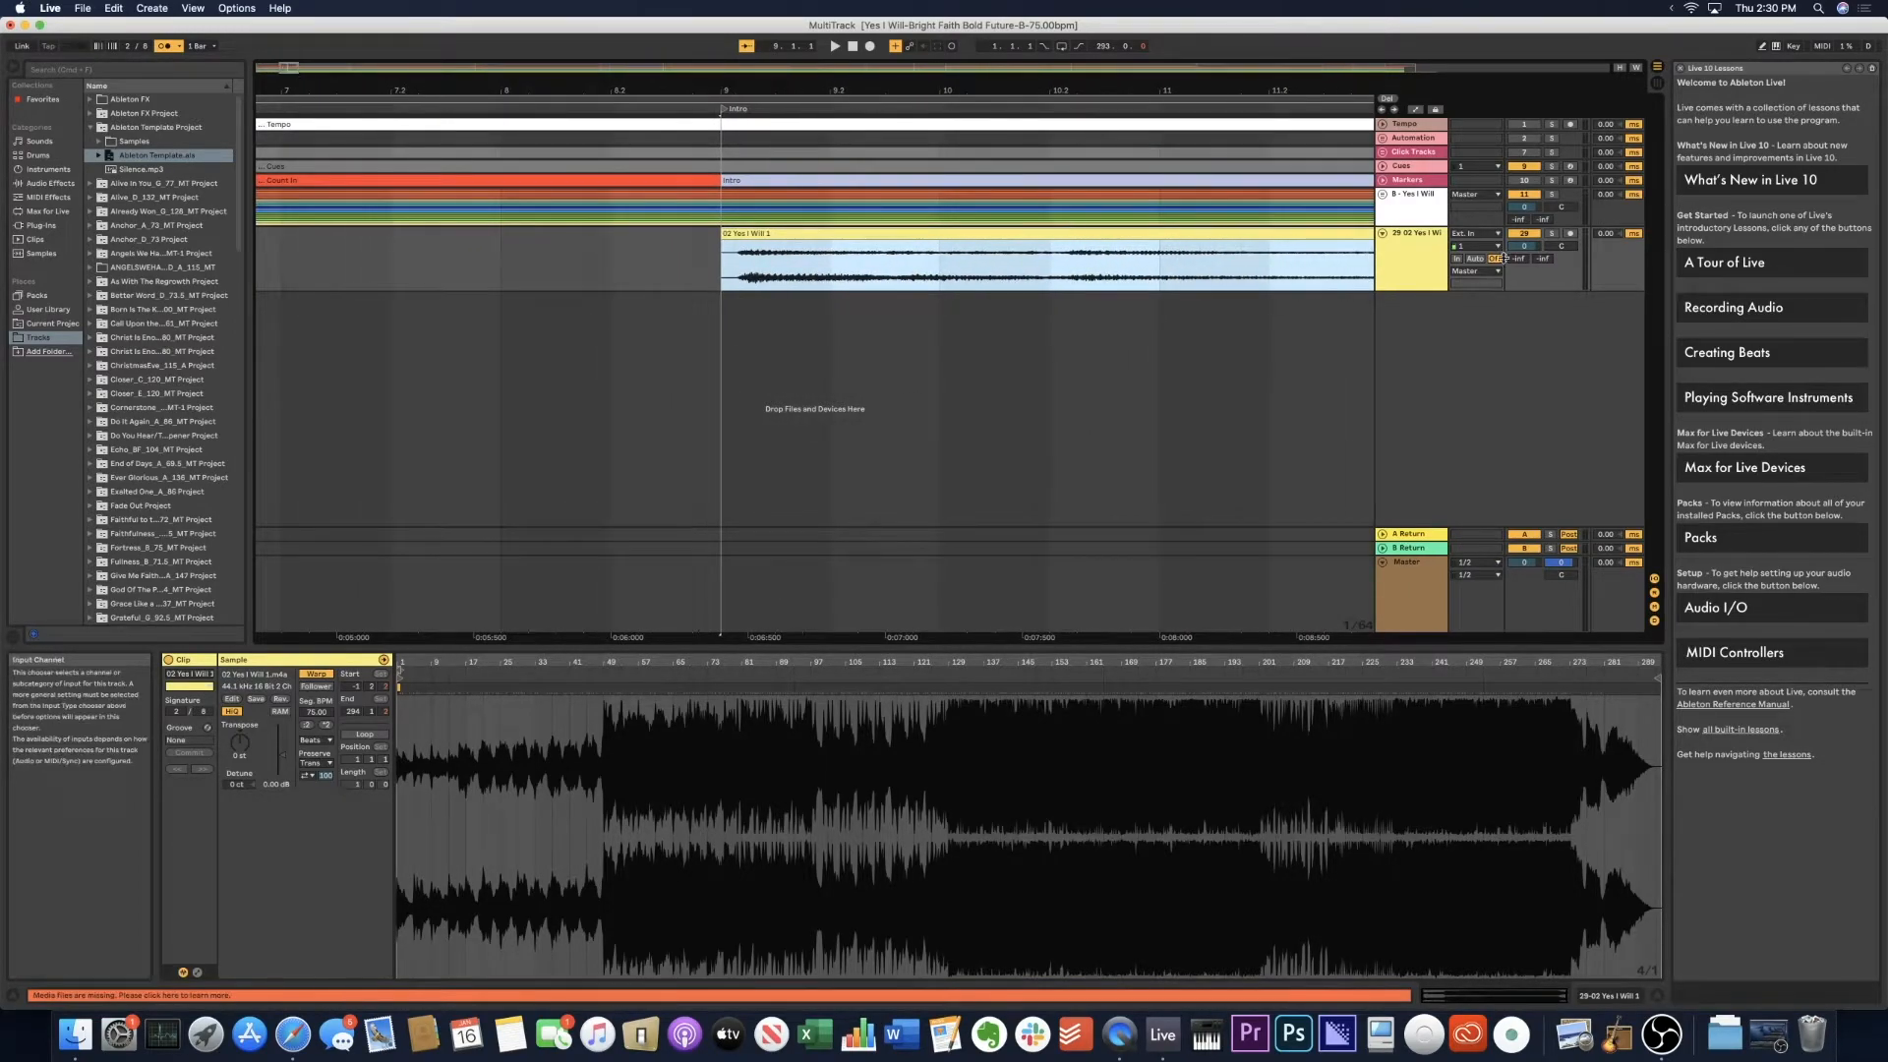
Solo the imported song track and play it from the Intro marker to check the clip's start.
{"action": "left_click", "coordinate": [1552, 234]}
{"action": "key", "text": "space"}
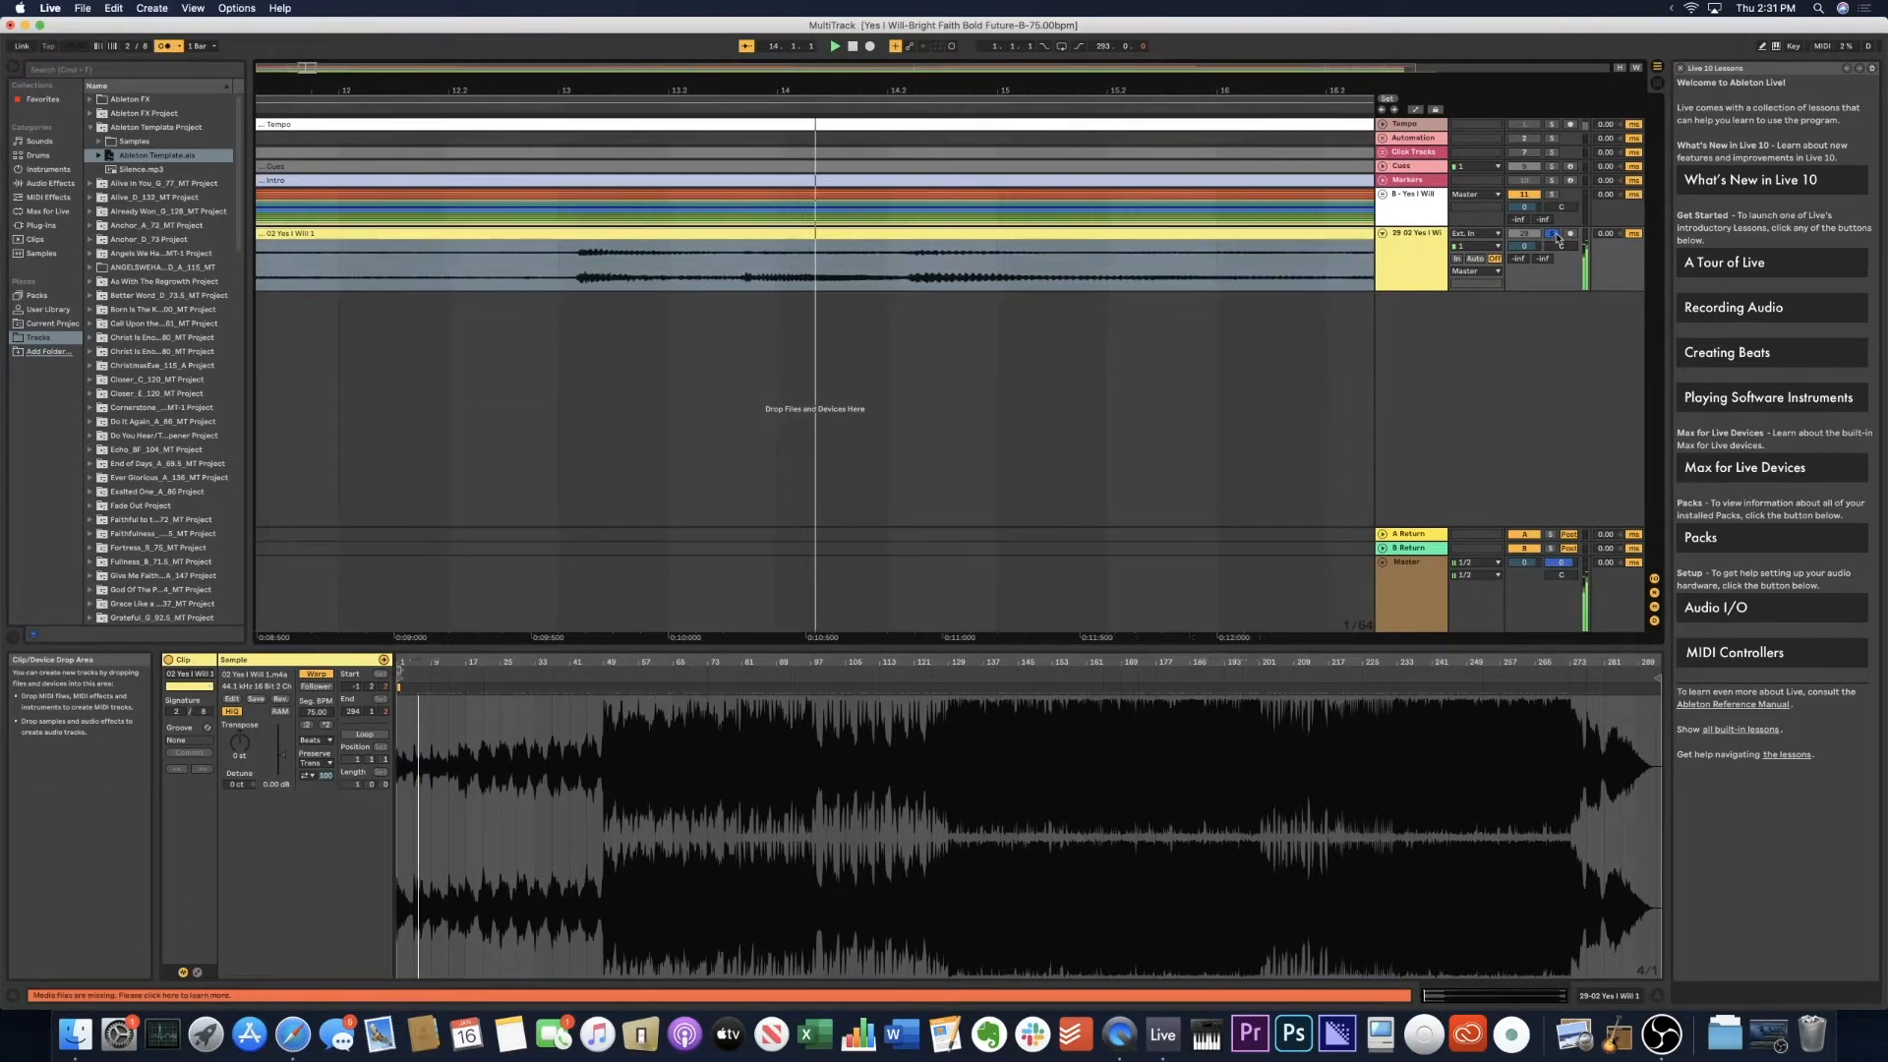
{"action": "left_click", "coordinate": [1552, 234]}
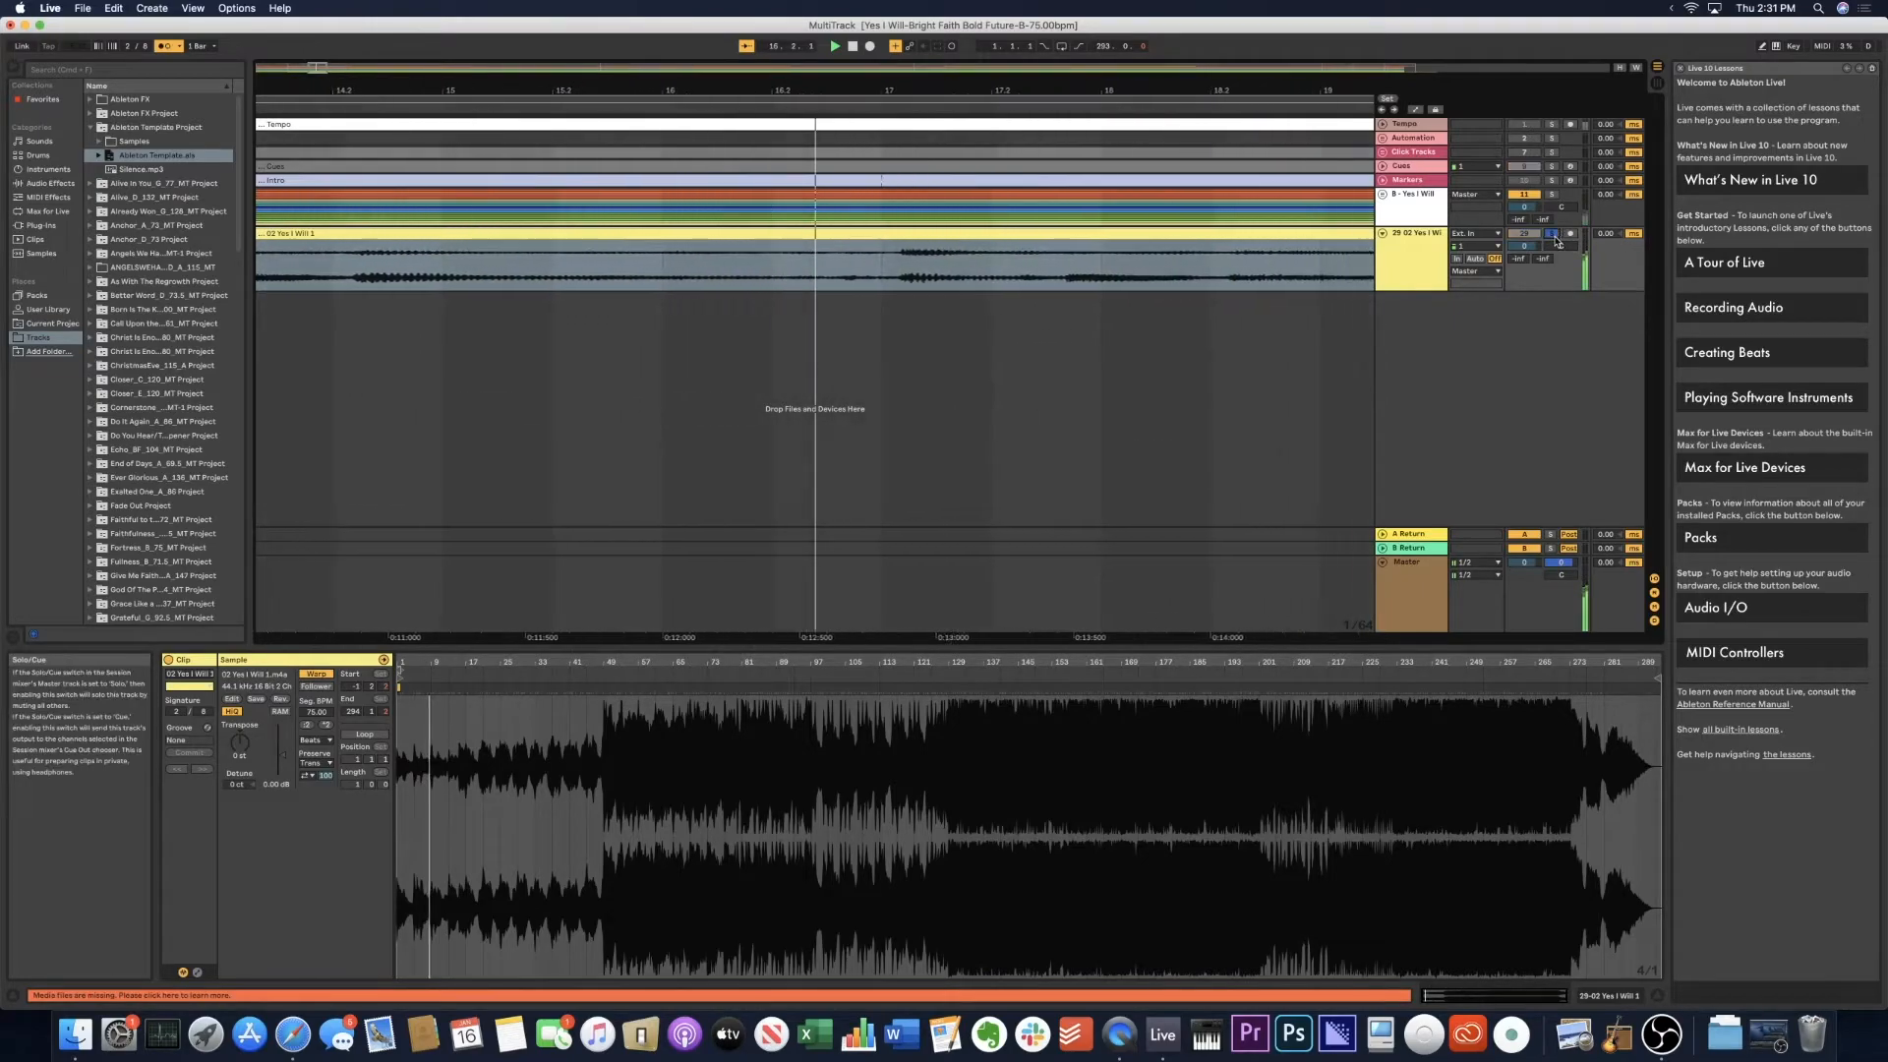
{"action": "key", "text": "space"}
{"action": "scroll", "coordinate": [1077, 397], "scroll_direction": "left", "scroll_amount": 3}
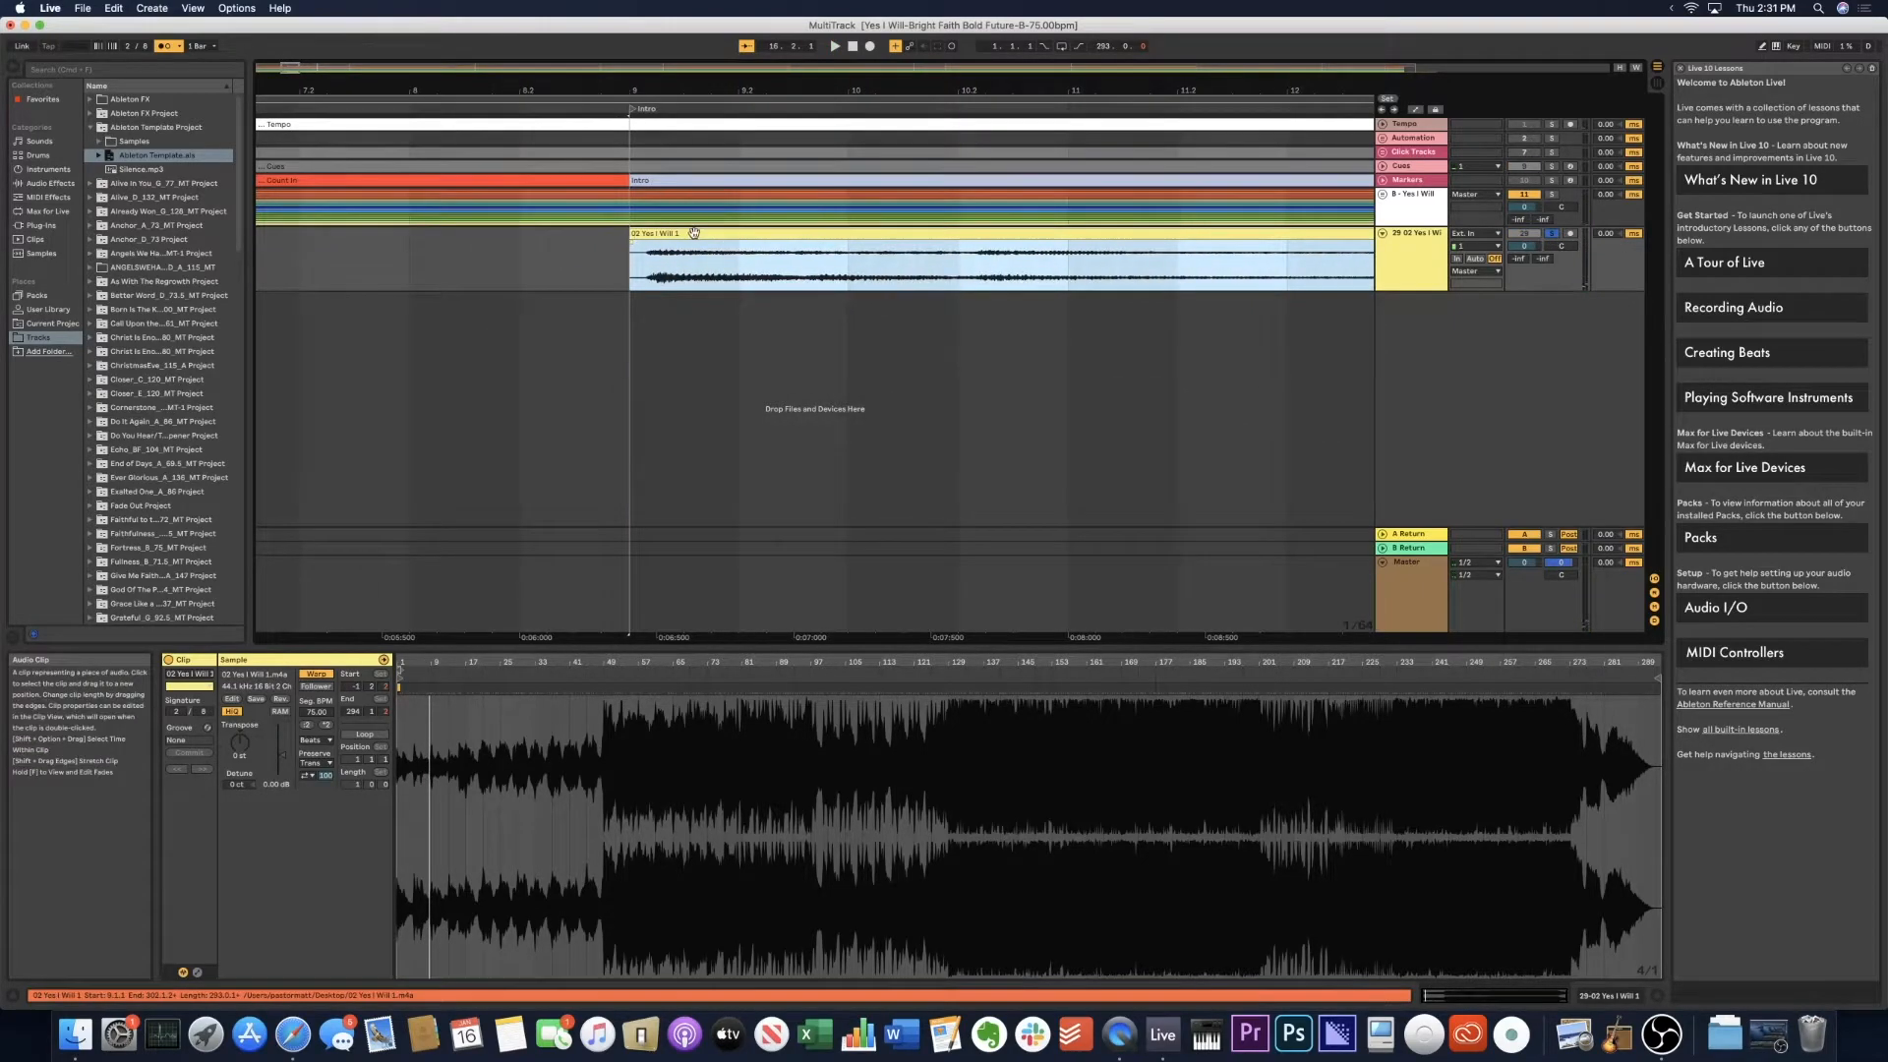
Nudge the imported song clip slightly earlier so the first sound in its waveform lines up with the Intro marker.
{"action": "left_click_drag", "start_coordinate": [695, 234], "coordinate": [684, 237]}
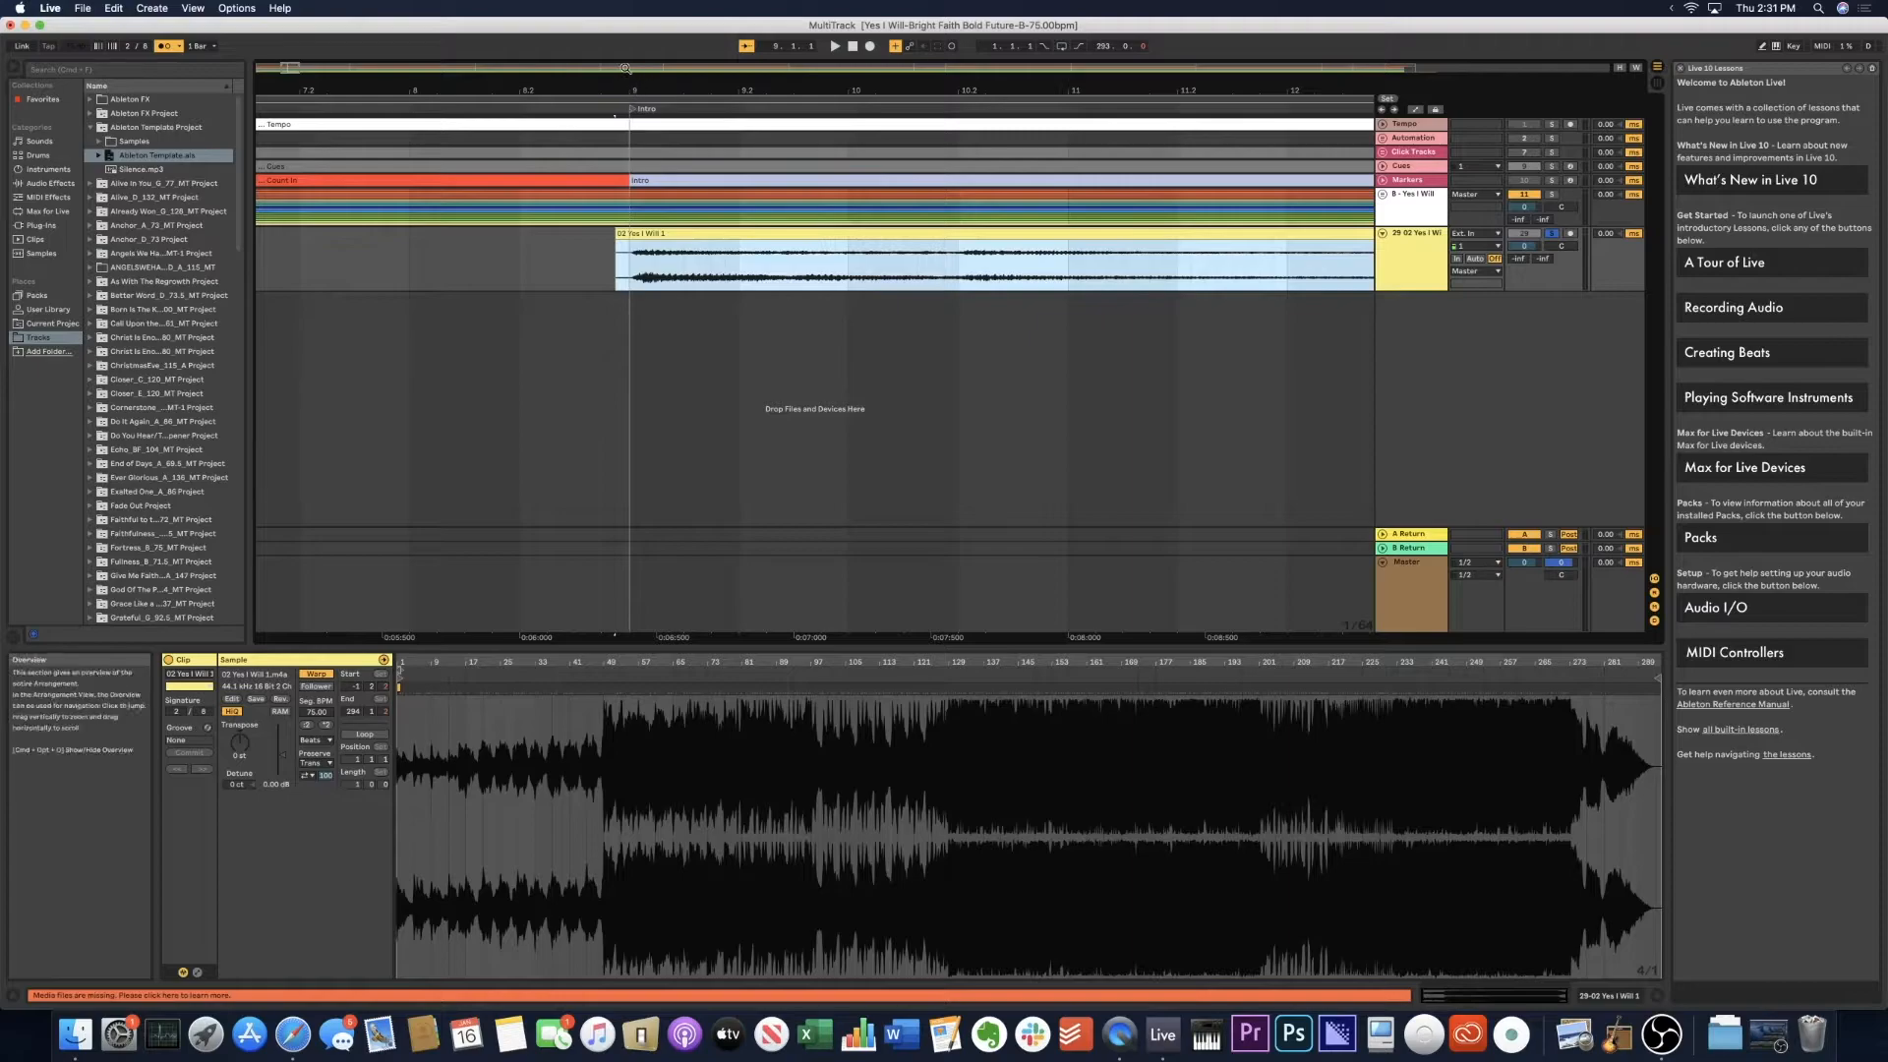
{"action": "left_click_drag", "start_coordinate": [289, 67], "coordinate": [292, 67]}
{"action": "left_click_drag", "start_coordinate": [822, 233], "coordinate": [771, 240]}
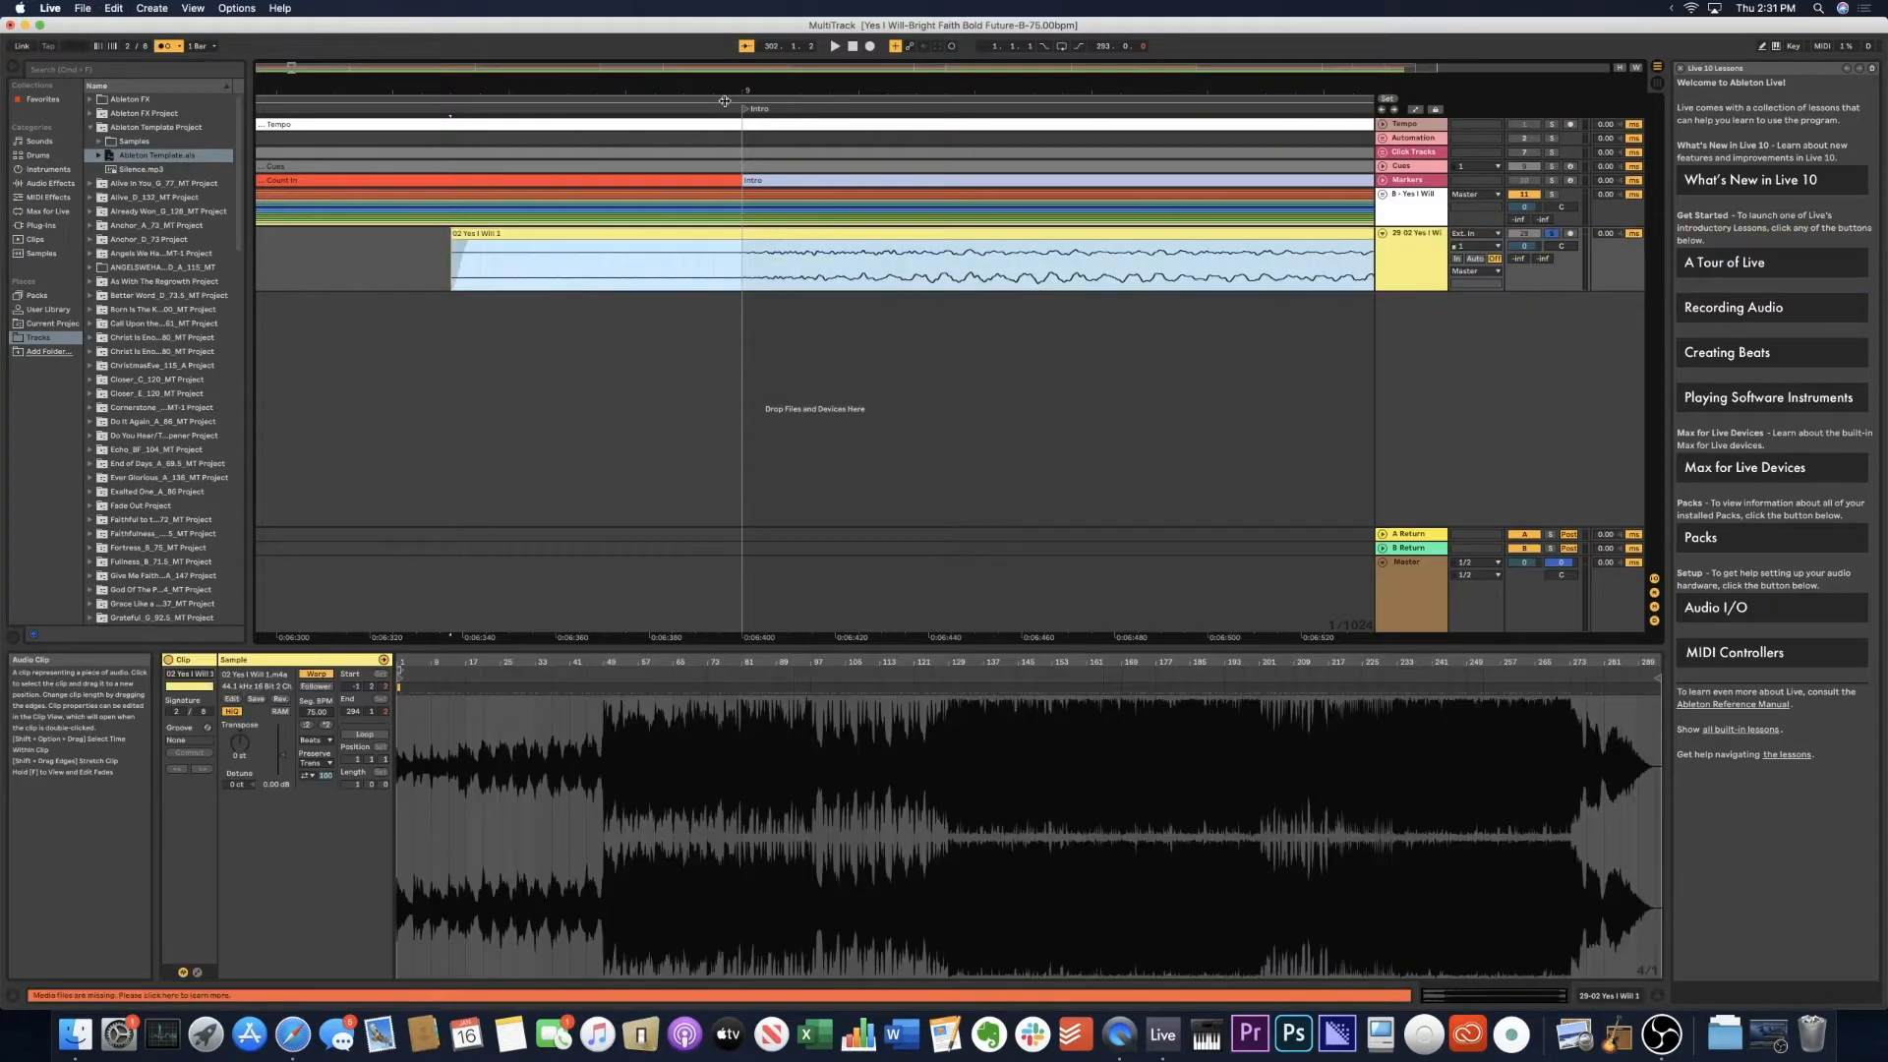
{"action": "left_click_drag", "start_coordinate": [291, 67], "coordinate": [305, 31]}
Show the section from Count Off to Verse 1, play the soloed song to check its alignment, and turn off its solo.
{"action": "scroll", "coordinate": [1066, 371], "scroll_direction": "right", "scroll_amount": 10}
{"action": "left_click", "coordinate": [261, 110]}
{"action": "double_click", "coordinate": [261, 110]}
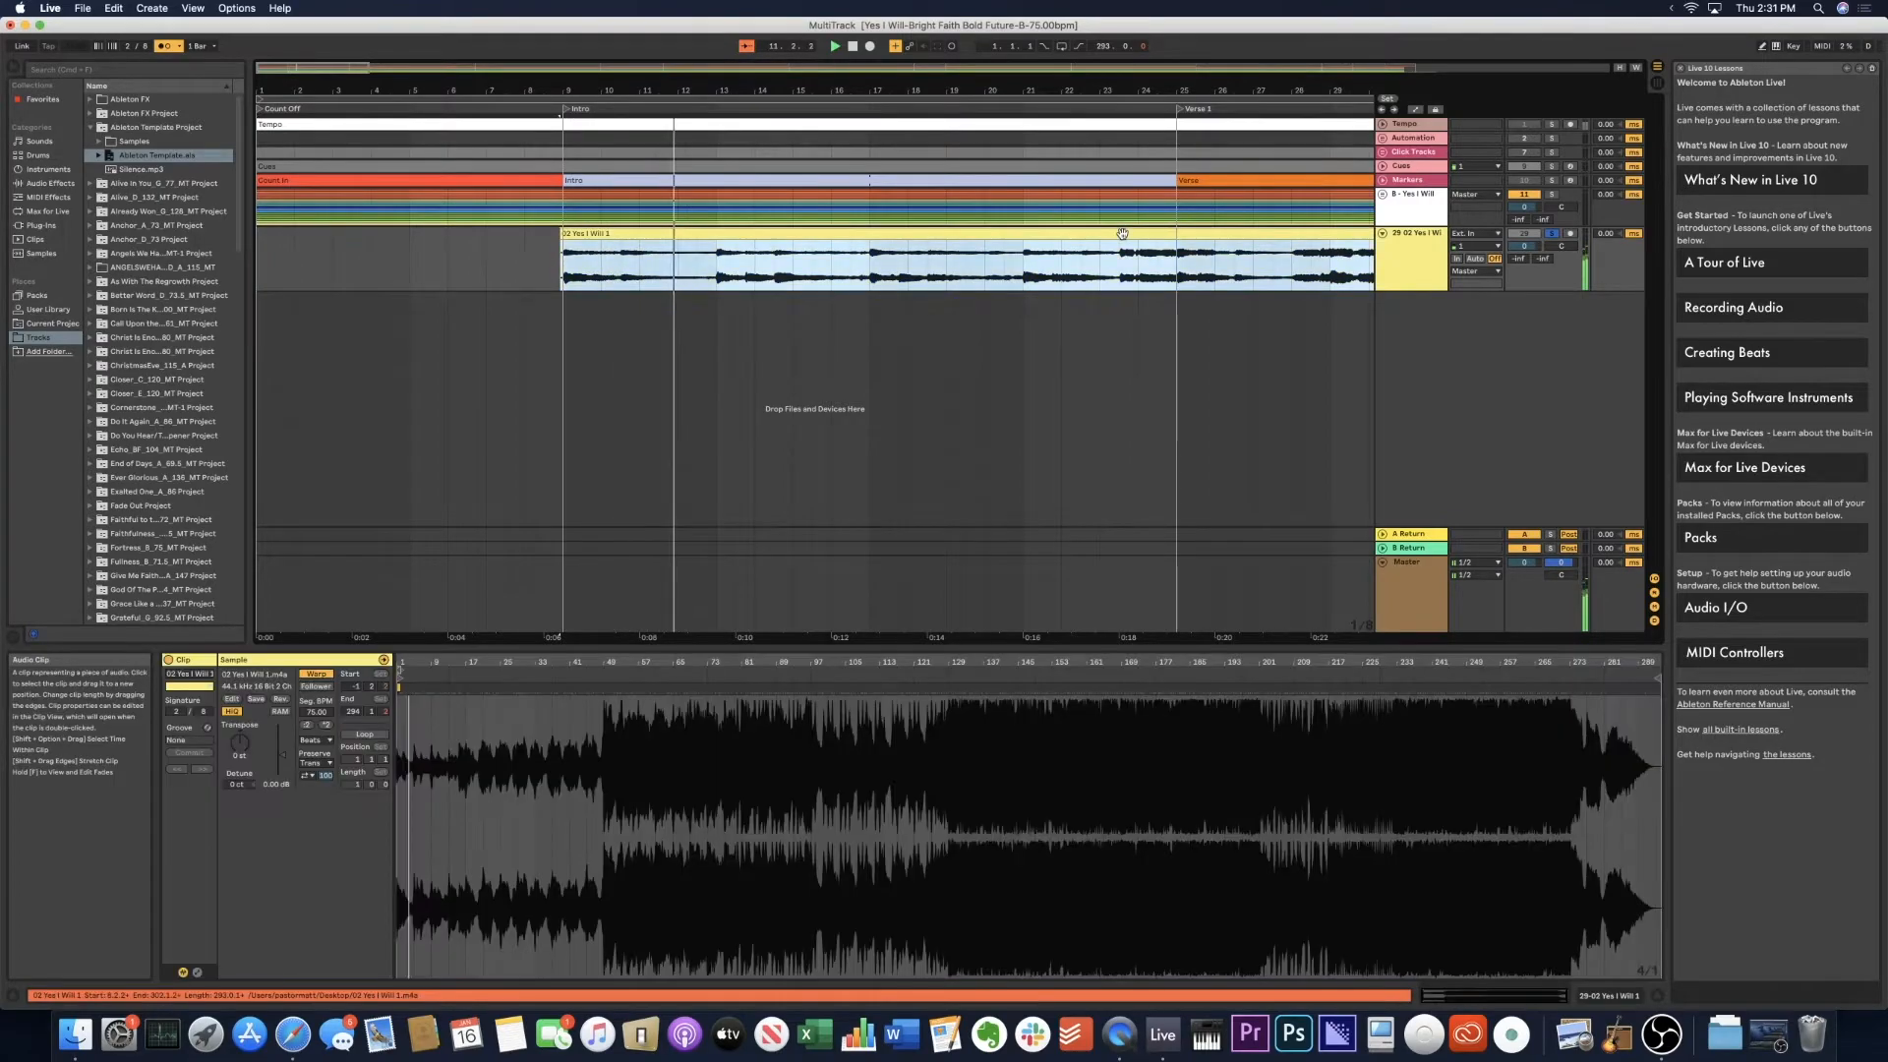
{"action": "left_click", "coordinate": [1122, 233]}
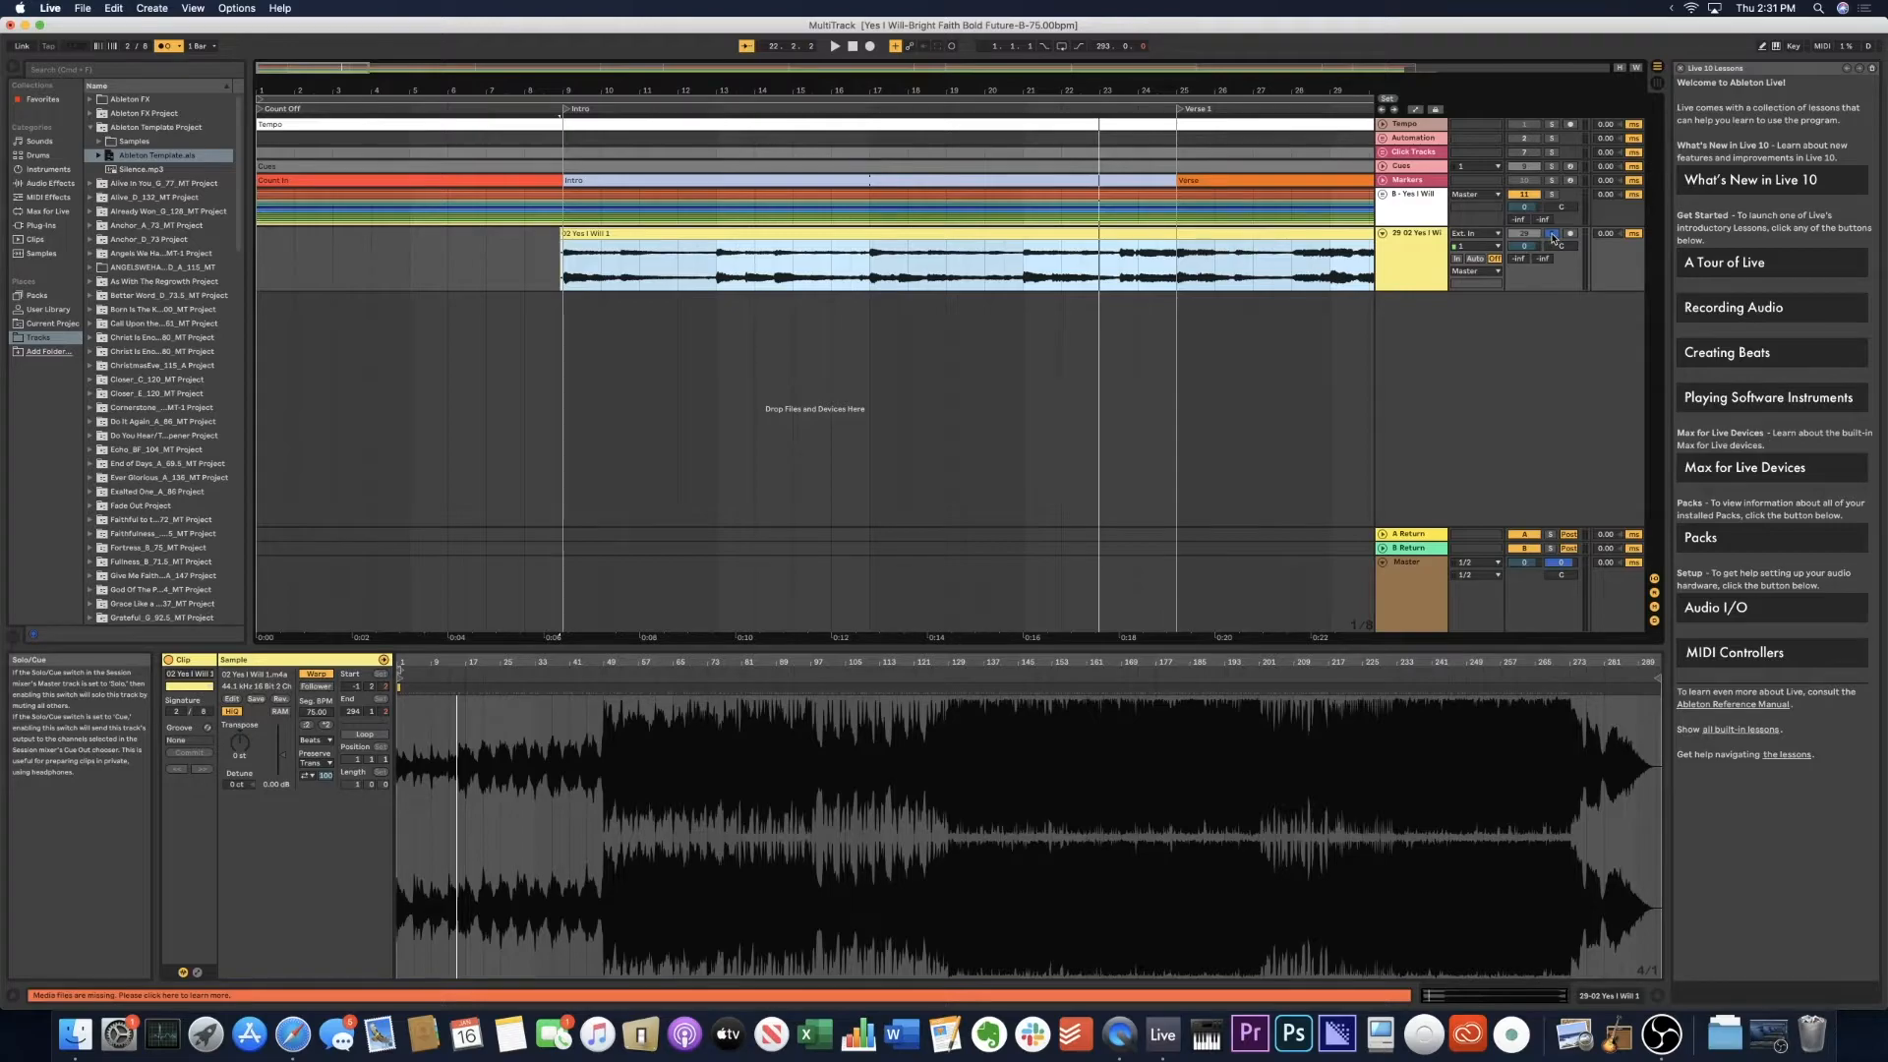
{"action": "left_click", "coordinate": [1553, 236]}
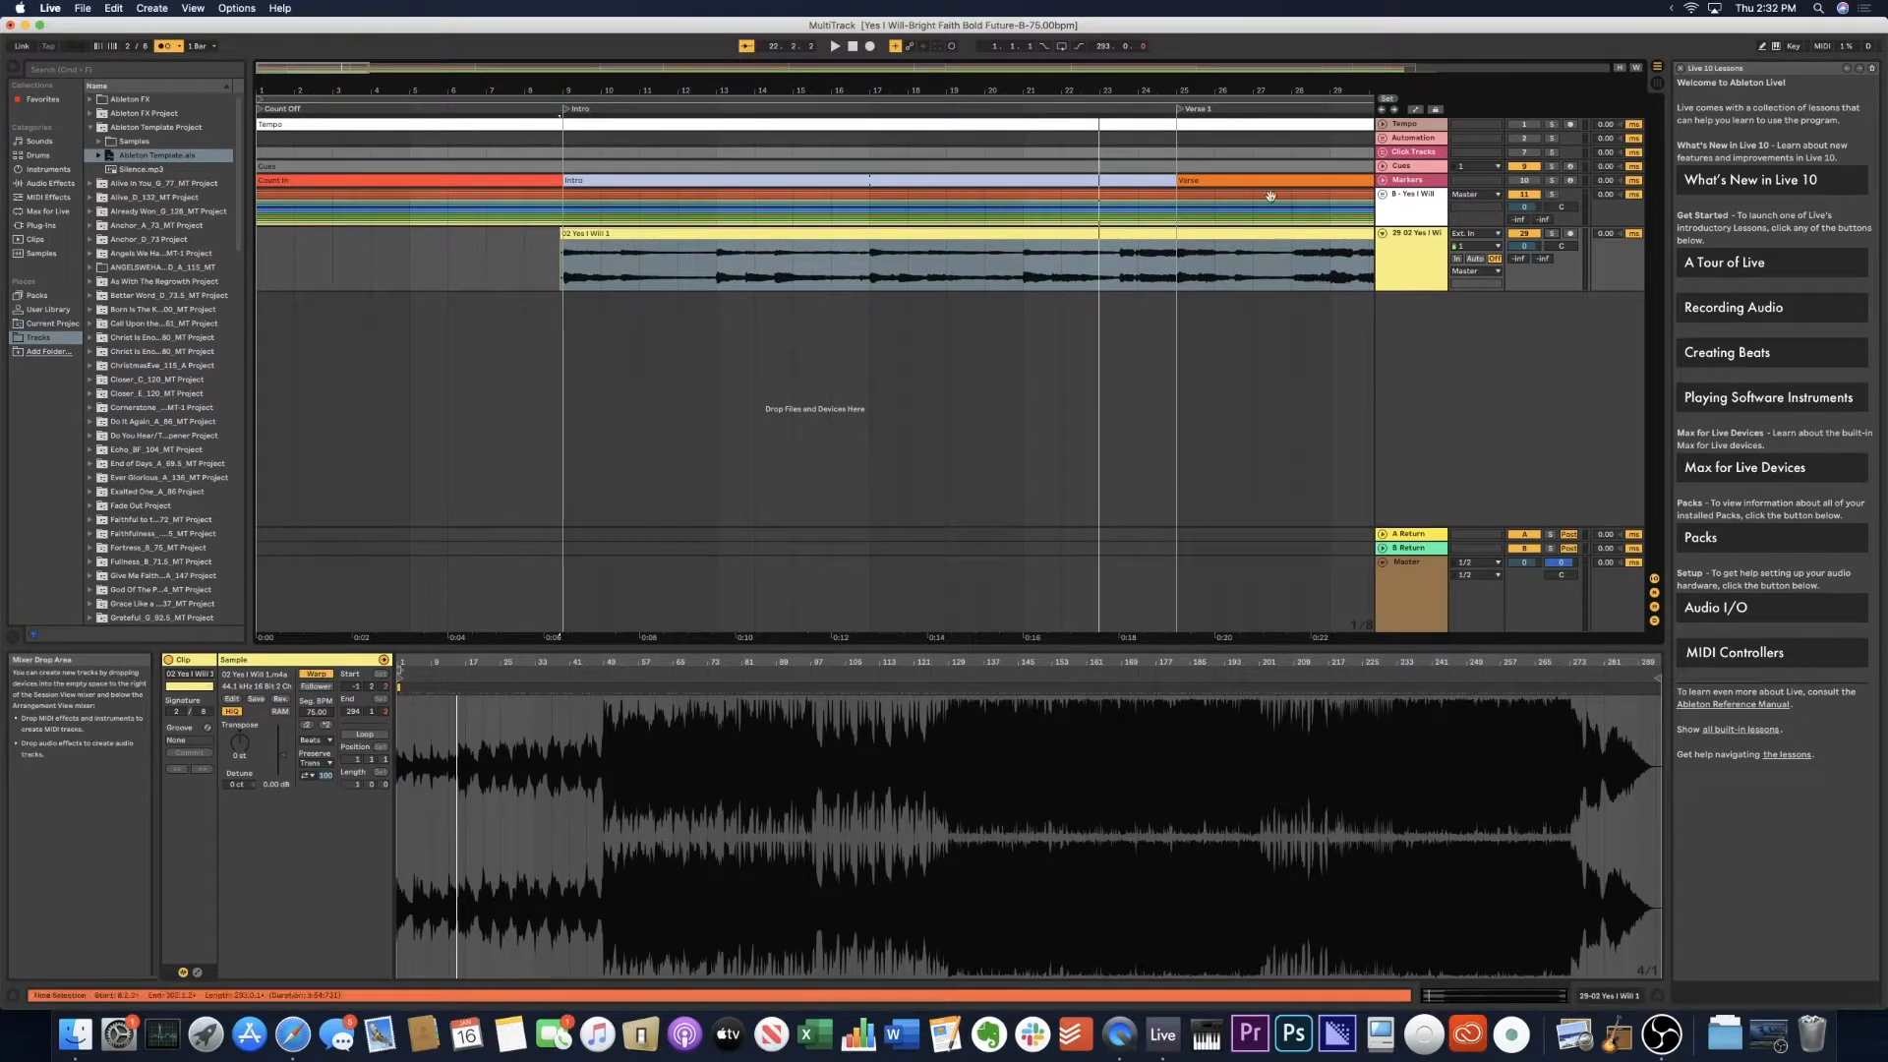
Play from just before the Intro with all tracks audible, raising the B - Yes I Will group's volume and lowering the imported song track's volume.
{"action": "left_click", "coordinate": [497, 107]}
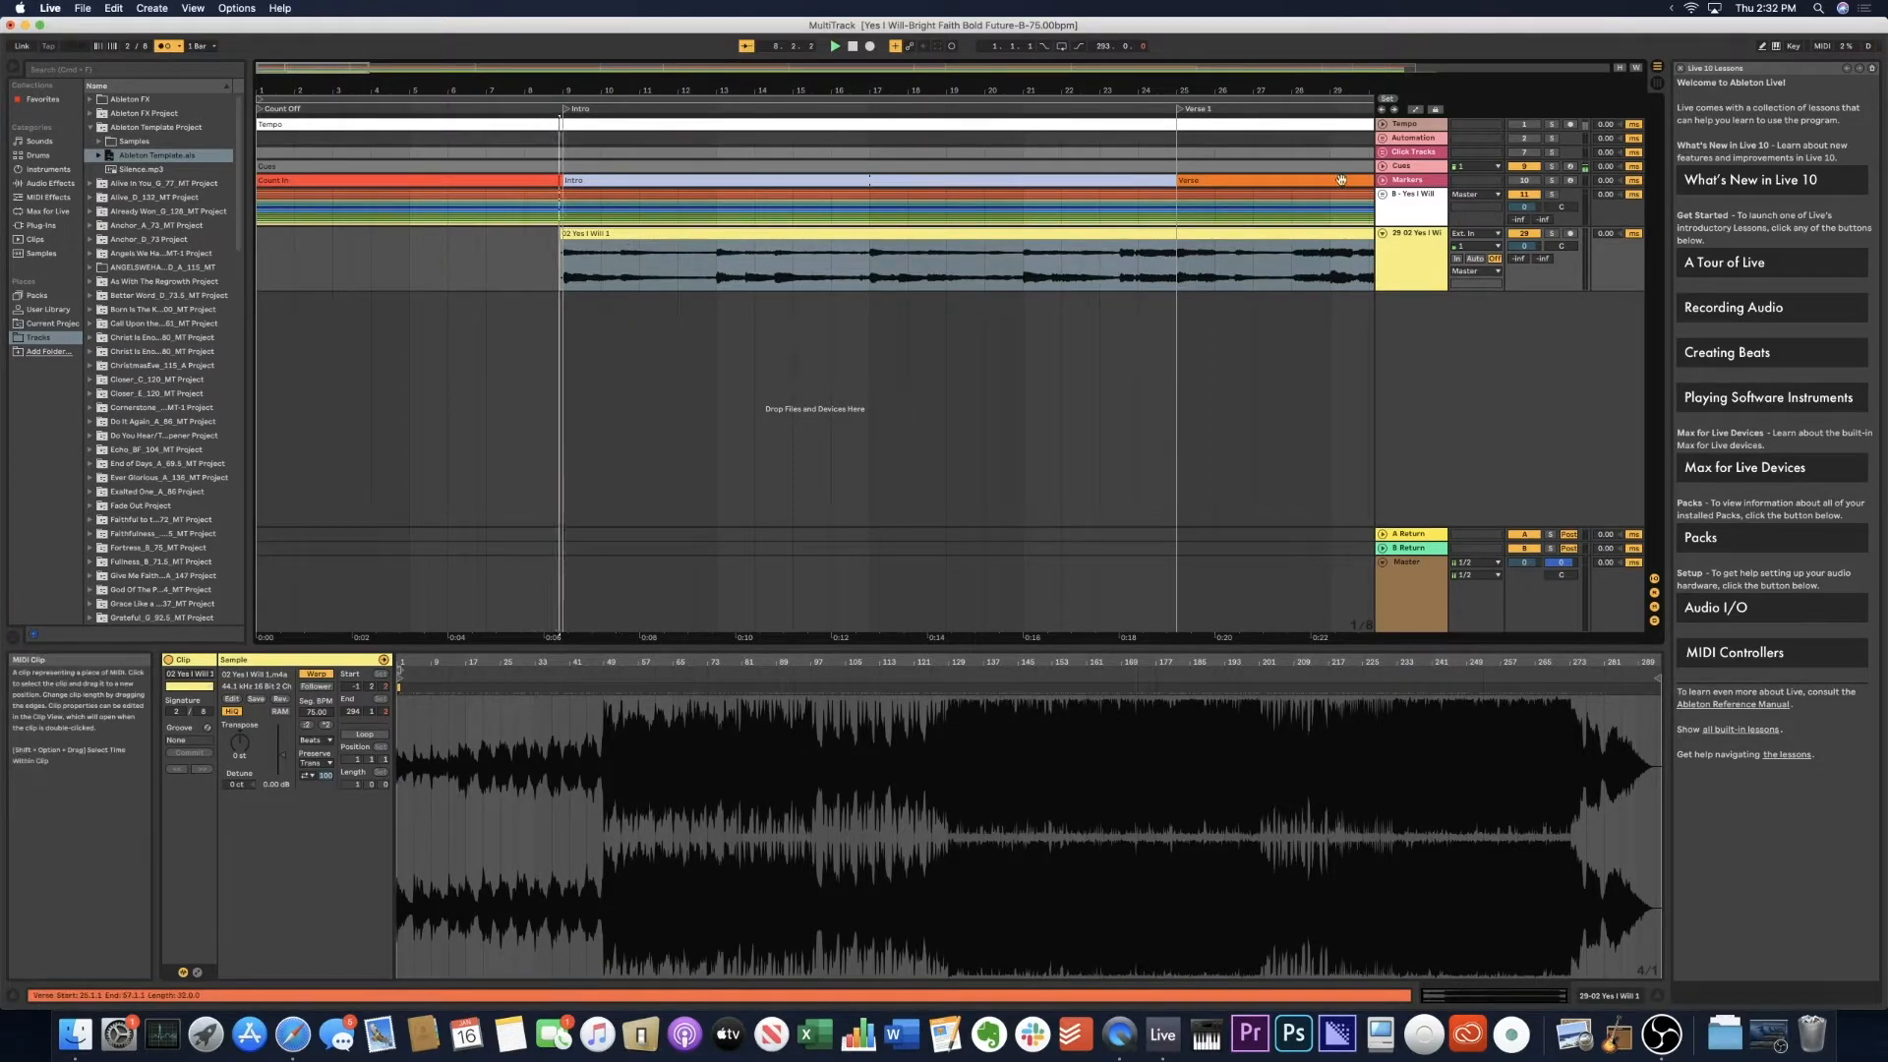
{"action": "left_click_drag", "start_coordinate": [1525, 207], "coordinate": [1525, 163]}
{"action": "left_click_drag", "start_coordinate": [1524, 246], "coordinate": [1525, 267]}
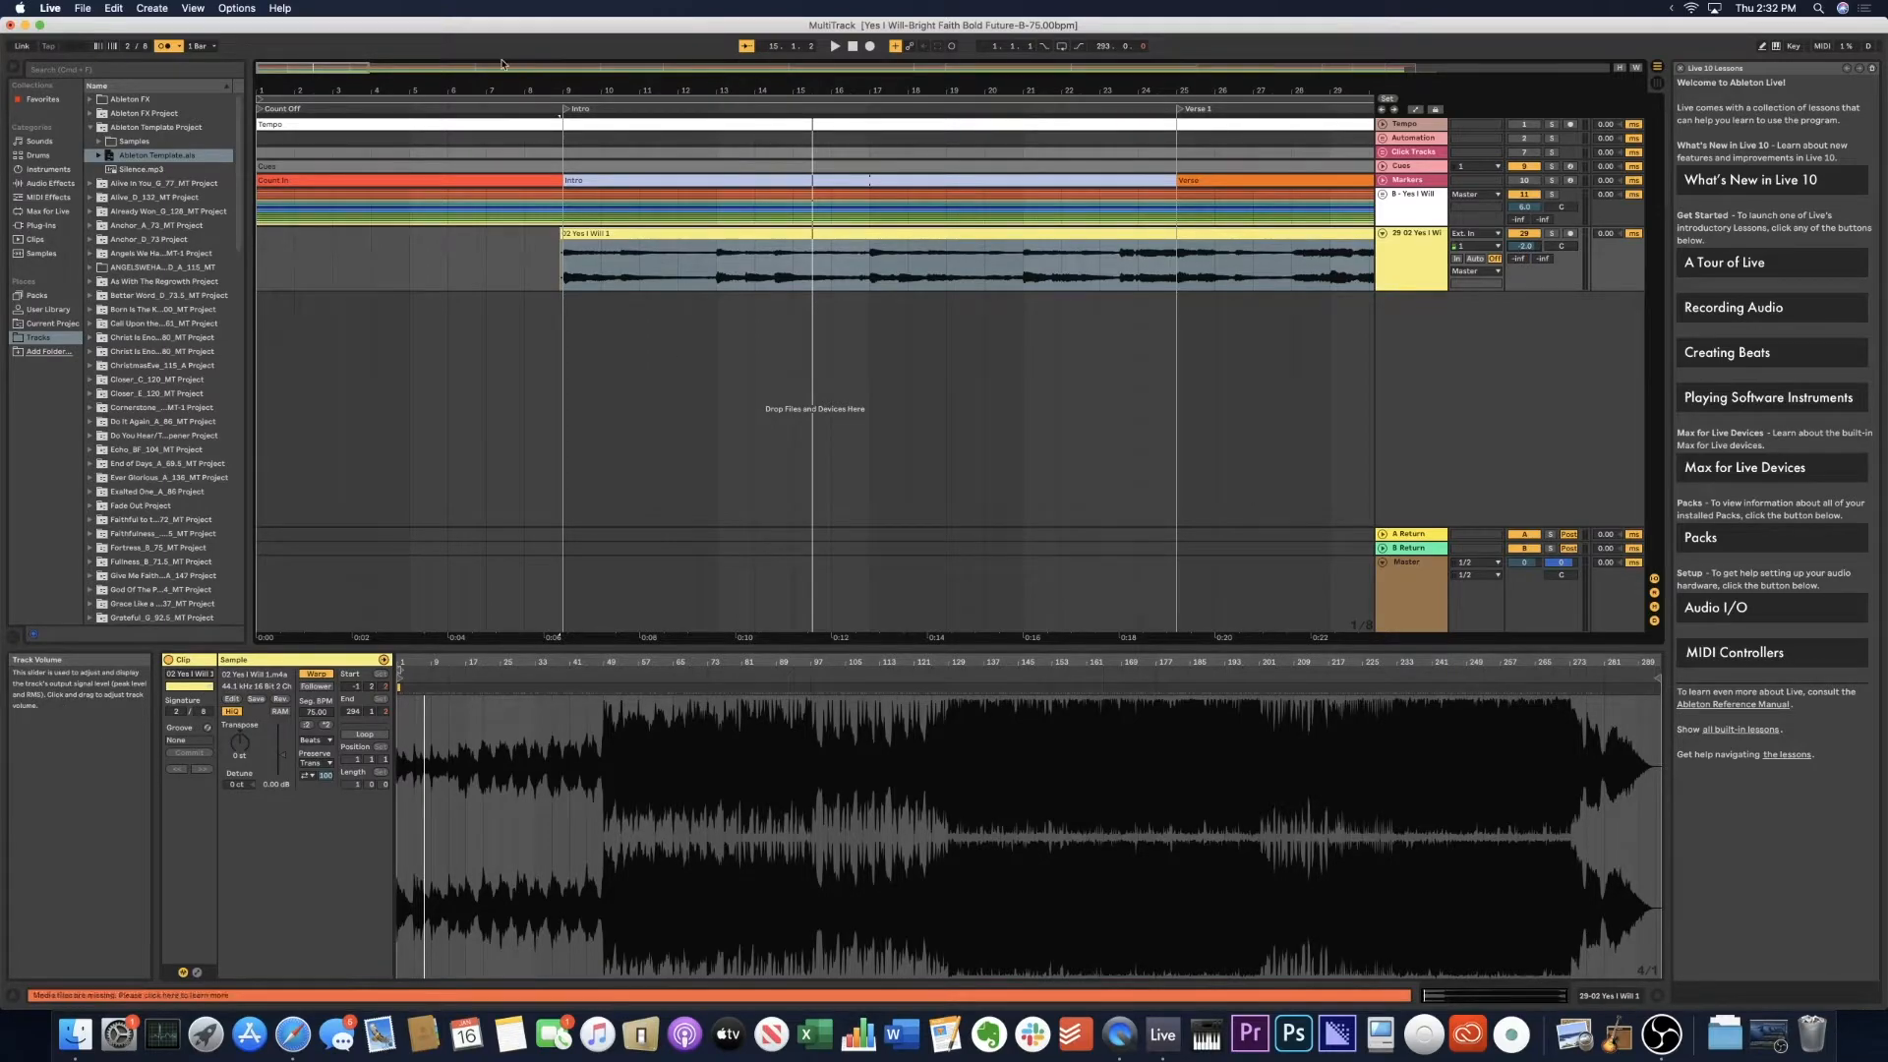
Turn off warping for the imported song clip, view it across the whole arrangement, and turn warping back on.
{"action": "left_click", "coordinate": [629, 235]}
{"action": "double_click", "coordinate": [629, 235]}
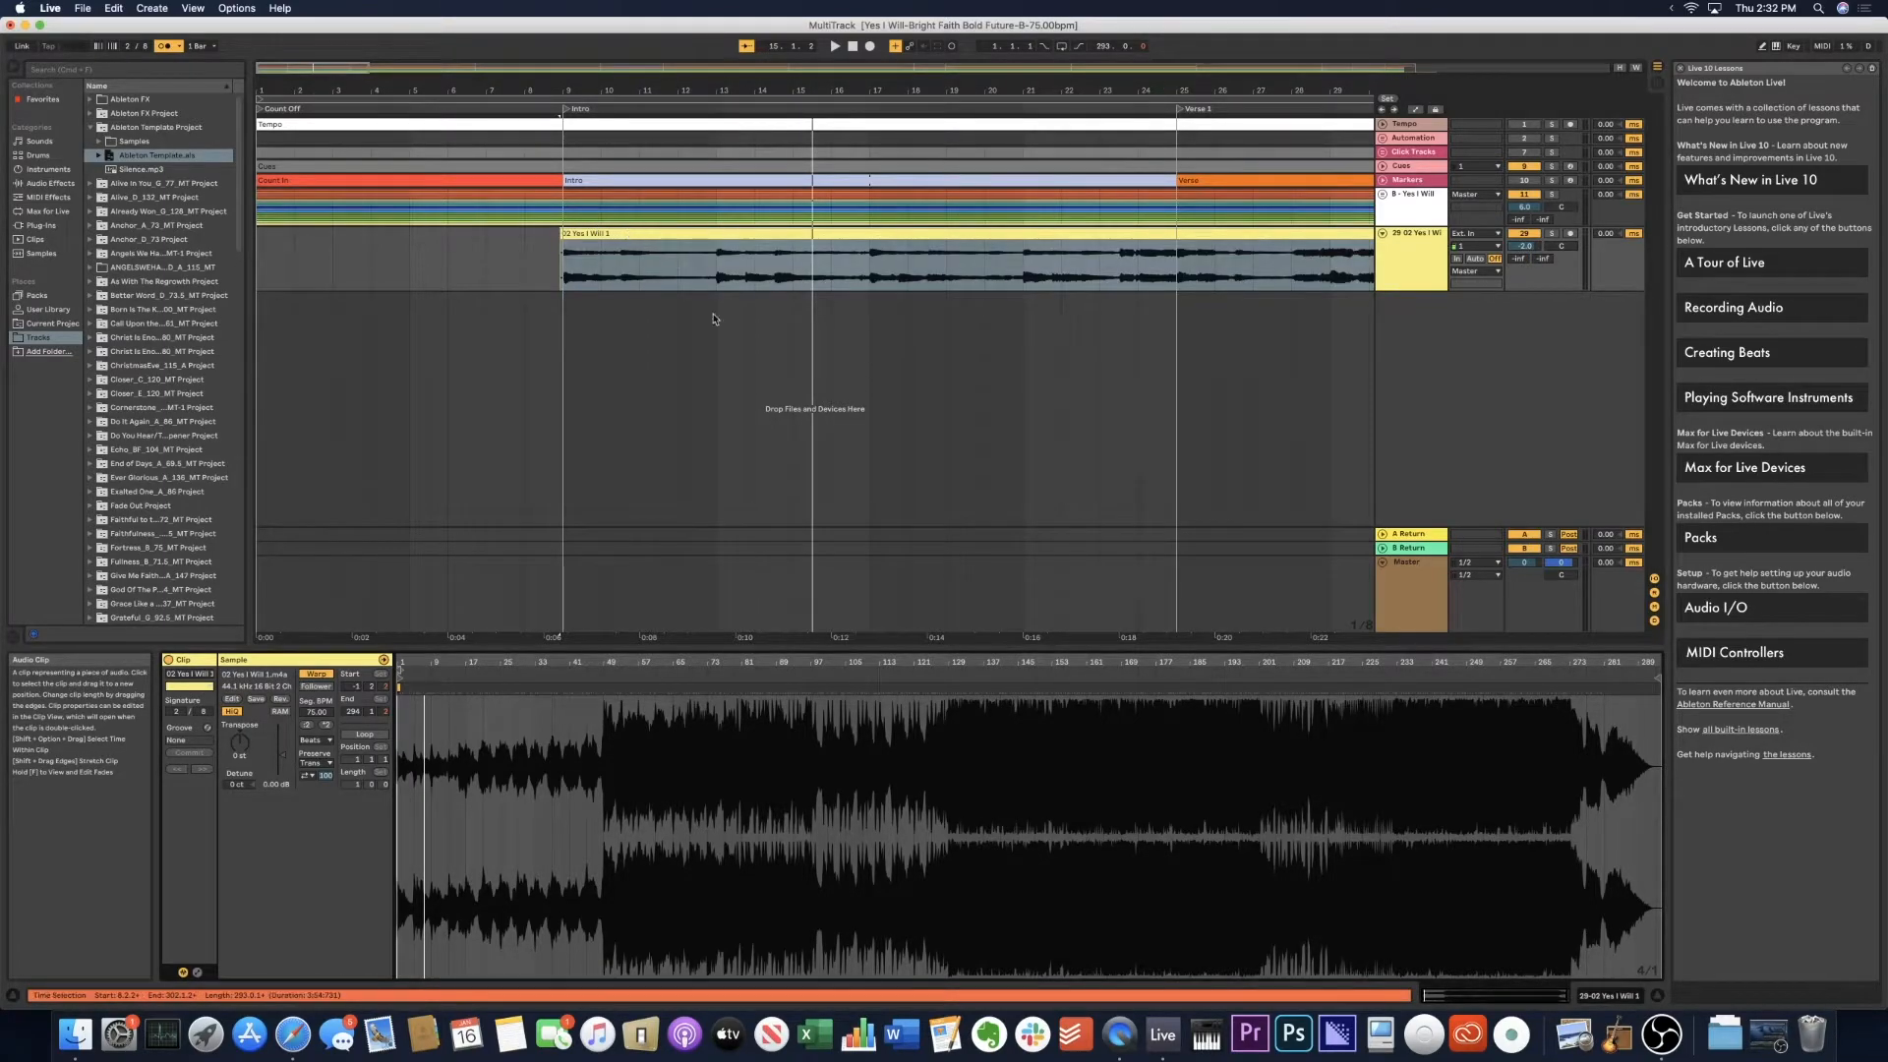
{"action": "left_click", "coordinate": [313, 676]}
{"action": "left_click_drag", "start_coordinate": [804, 70], "coordinate": [801, 11]}
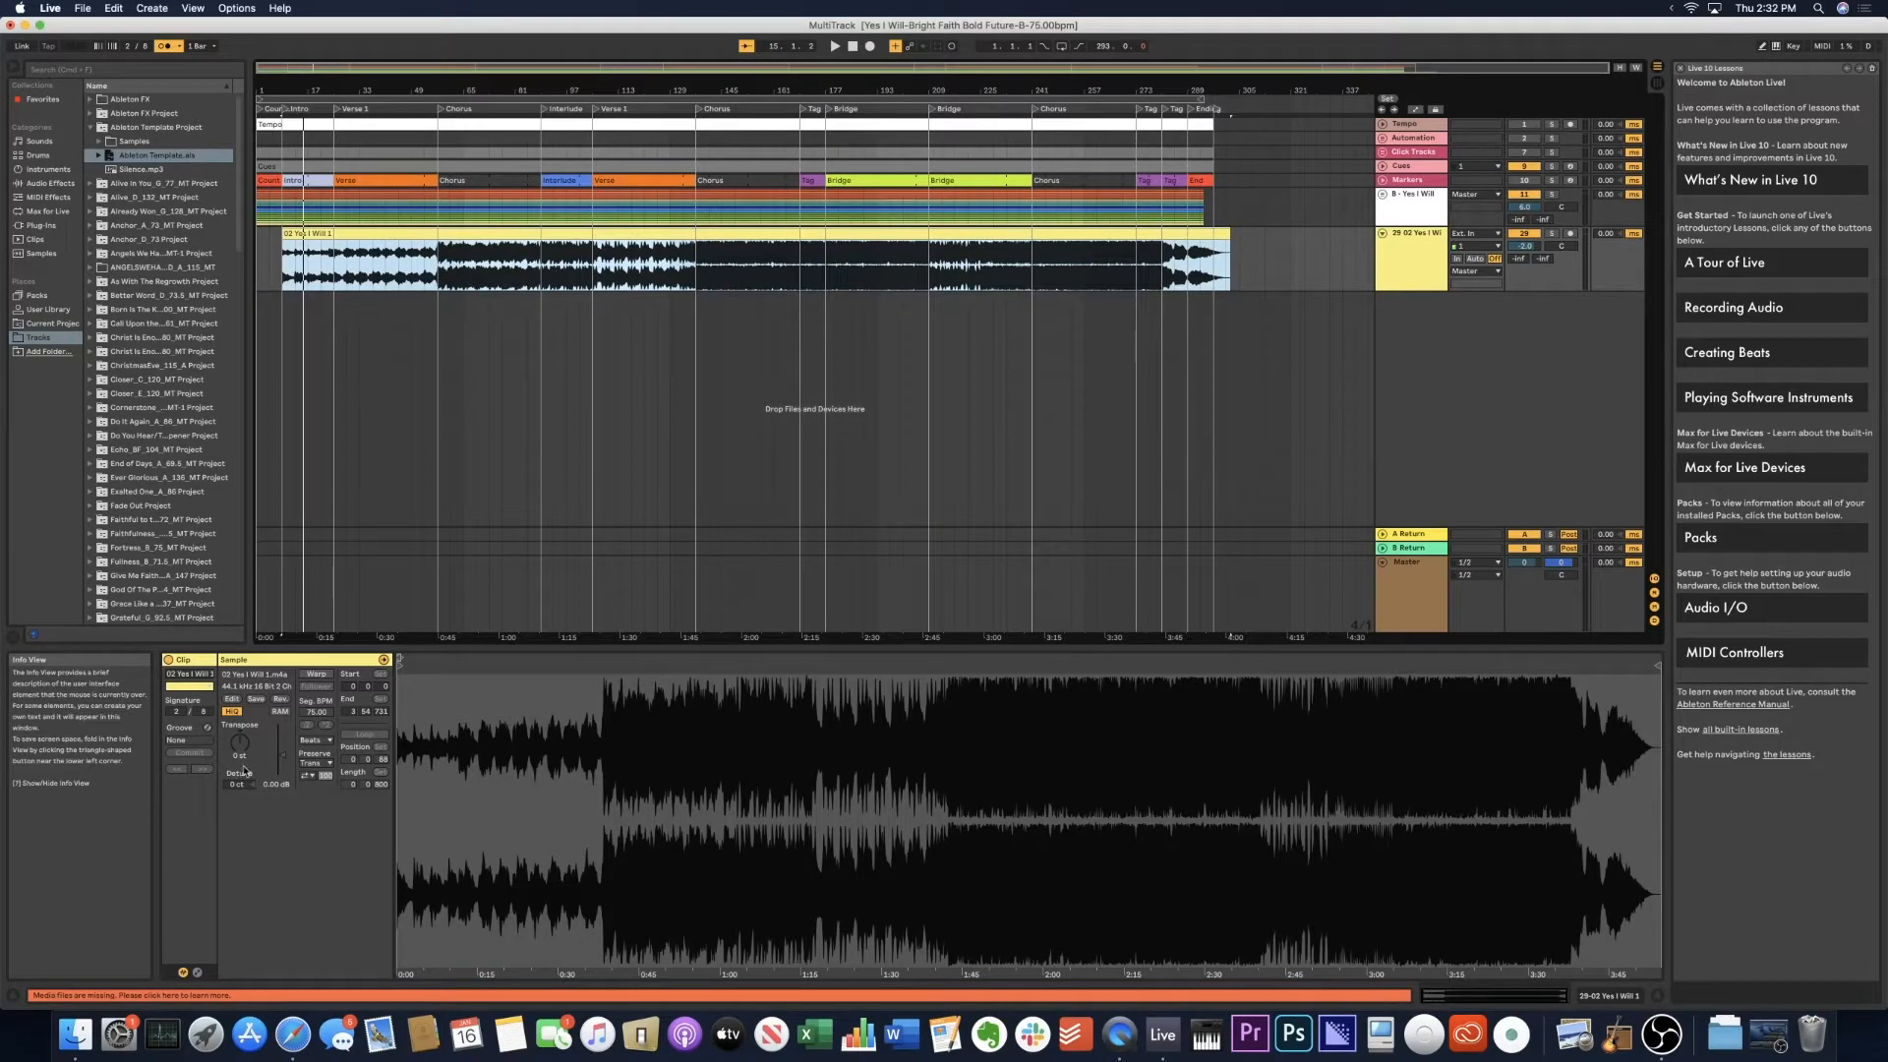
{"action": "mouse_move", "coordinate": [239, 744]}
{"action": "left_mouse_down"}
{"action": "mouse_move", "coordinate": [239, 764]}
{"action": "mouse_move", "coordinate": [239, 744]}
{"action": "left_mouse_up"}
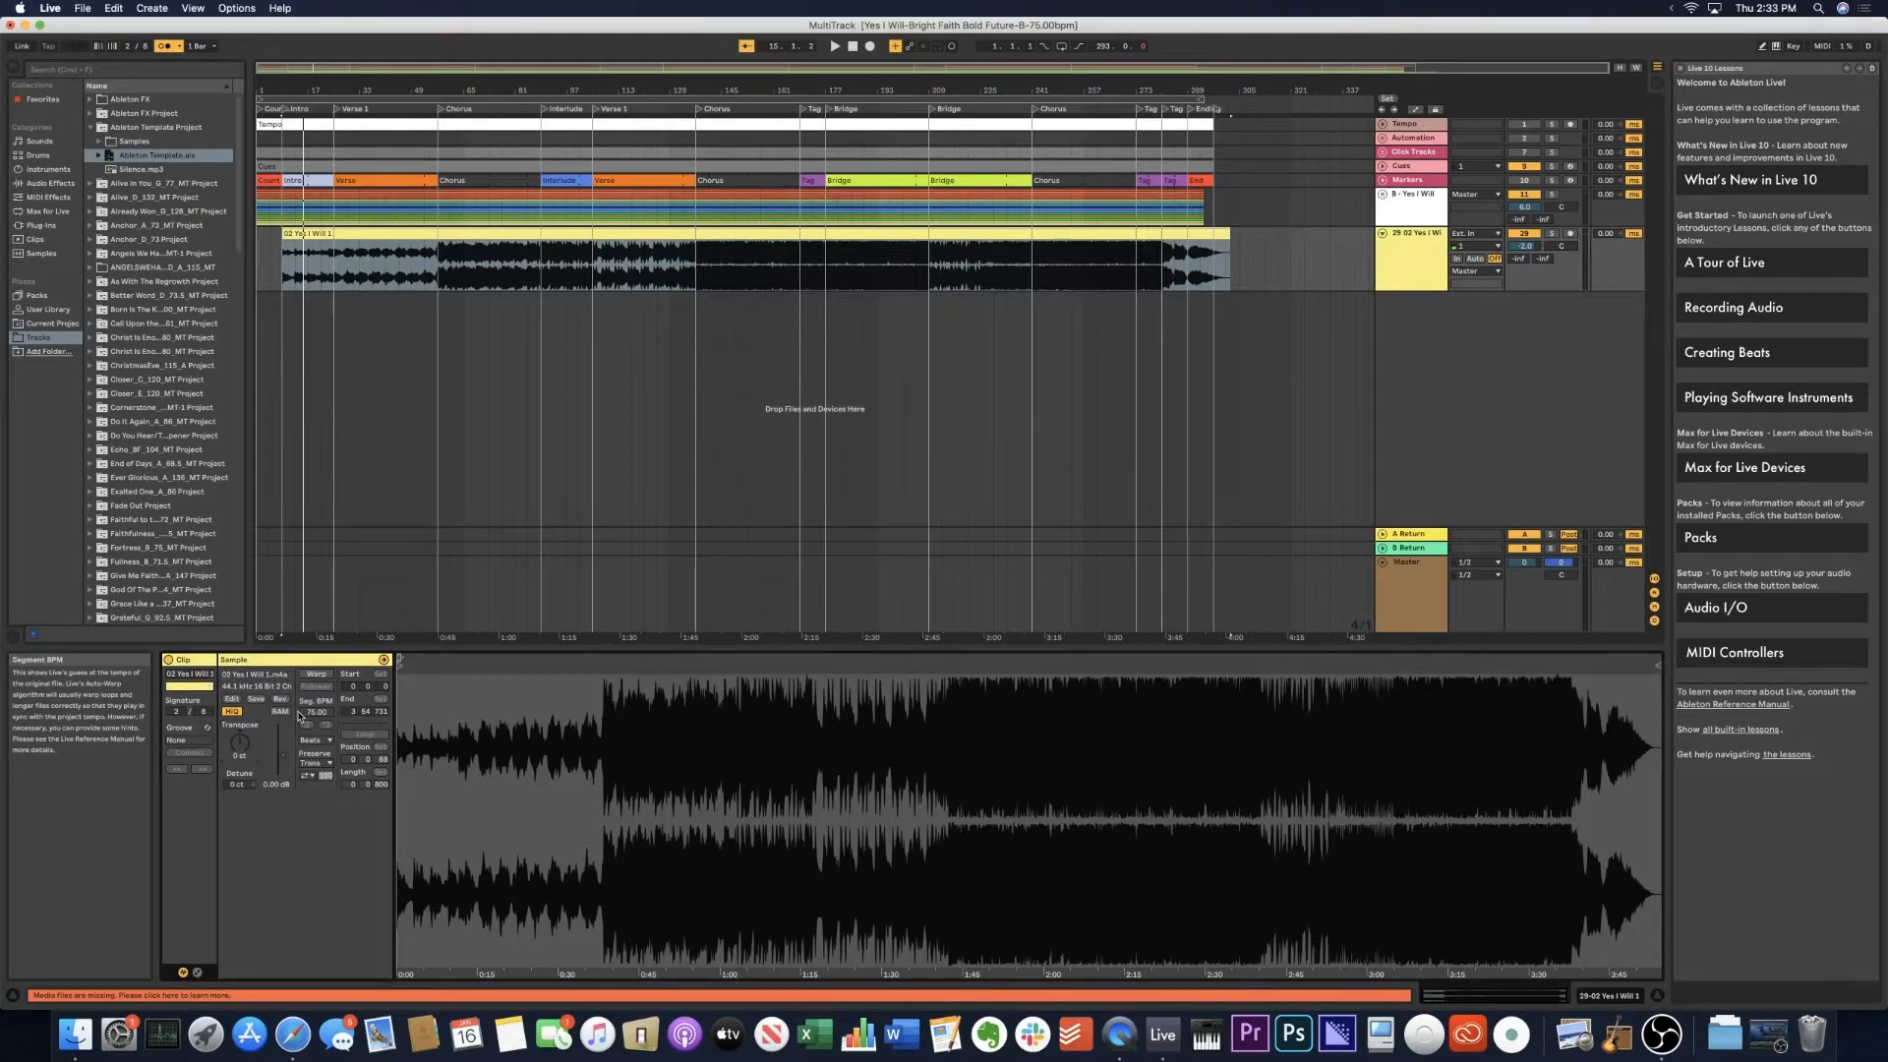
{"action": "left_click_drag", "start_coordinate": [302, 69], "coordinate": [303, 120]}
{"action": "left_click", "coordinate": [316, 673]}
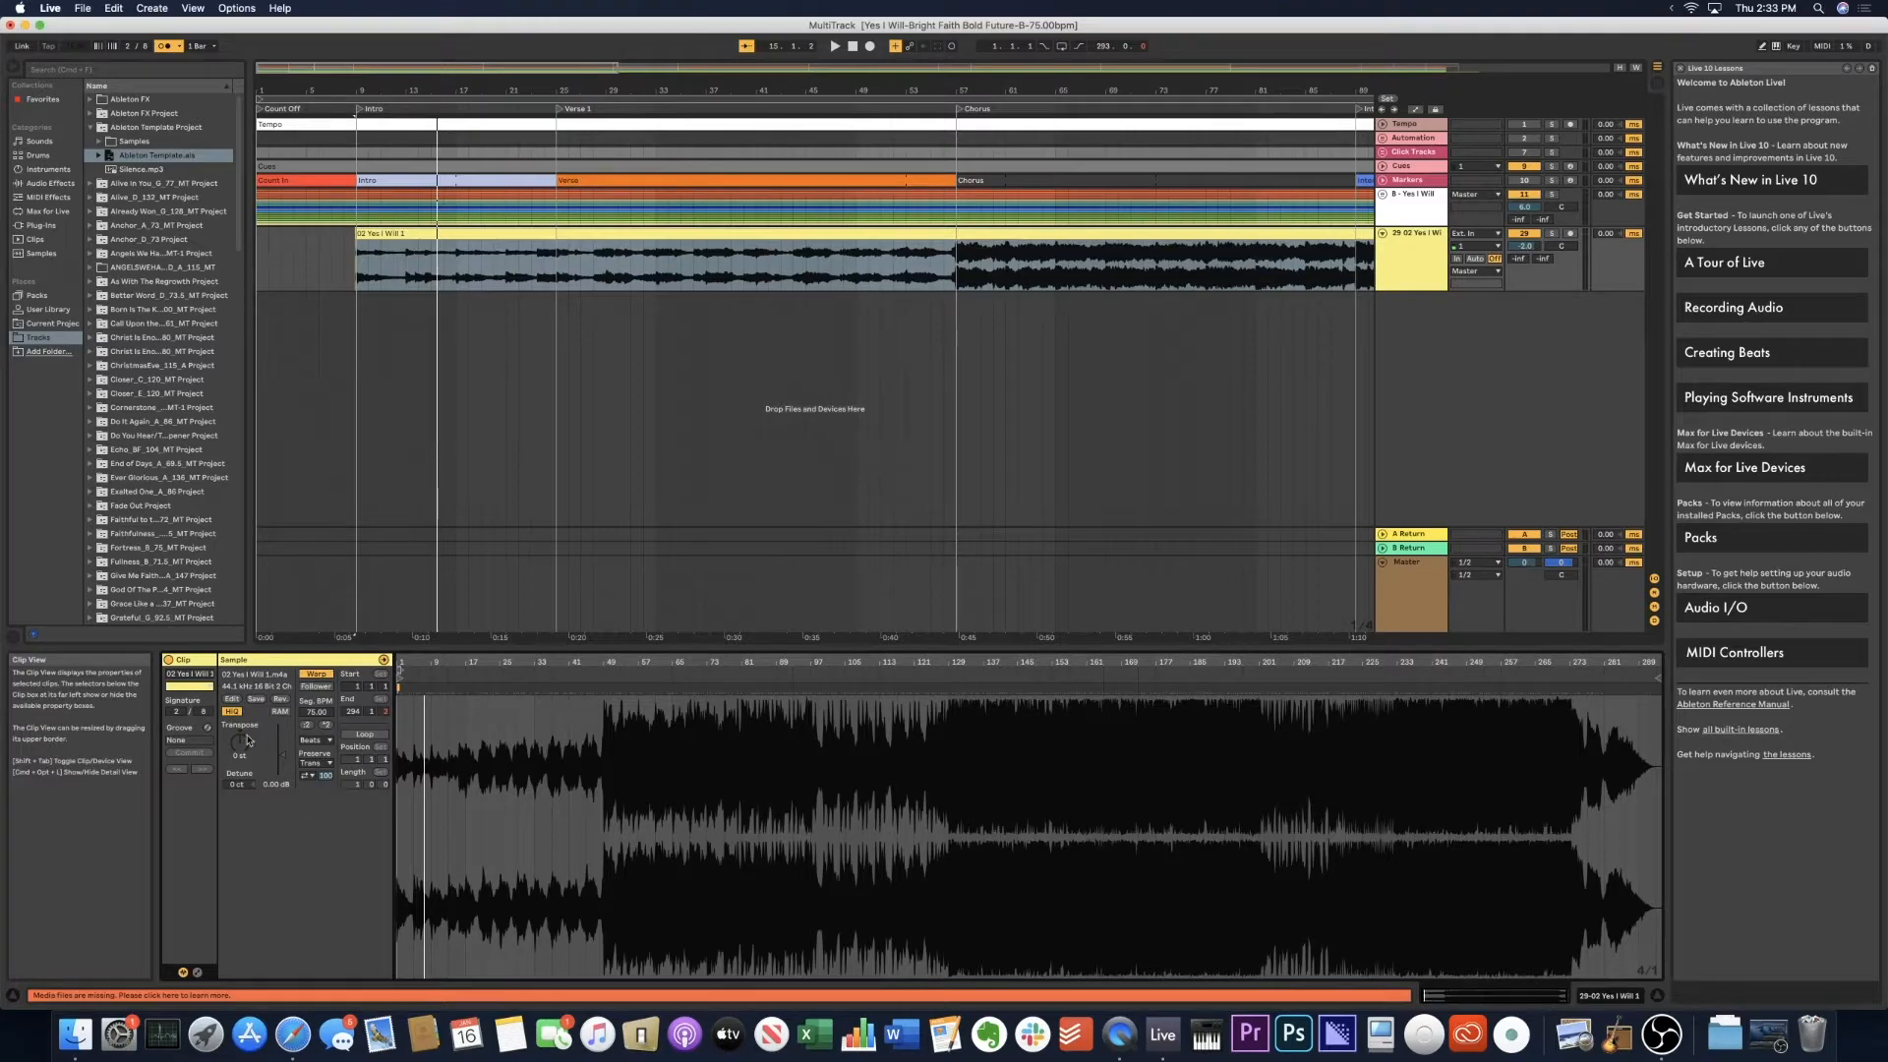
Solo the imported song track and play it from the Intro marker while trying lower transpositions on its clip.
{"action": "mouse_move", "coordinate": [241, 747]}
{"action": "left_mouse_down"}
{"action": "mouse_move", "coordinate": [241, 781]}
{"action": "mouse_move", "coordinate": [241, 767]}
{"action": "left_mouse_up"}
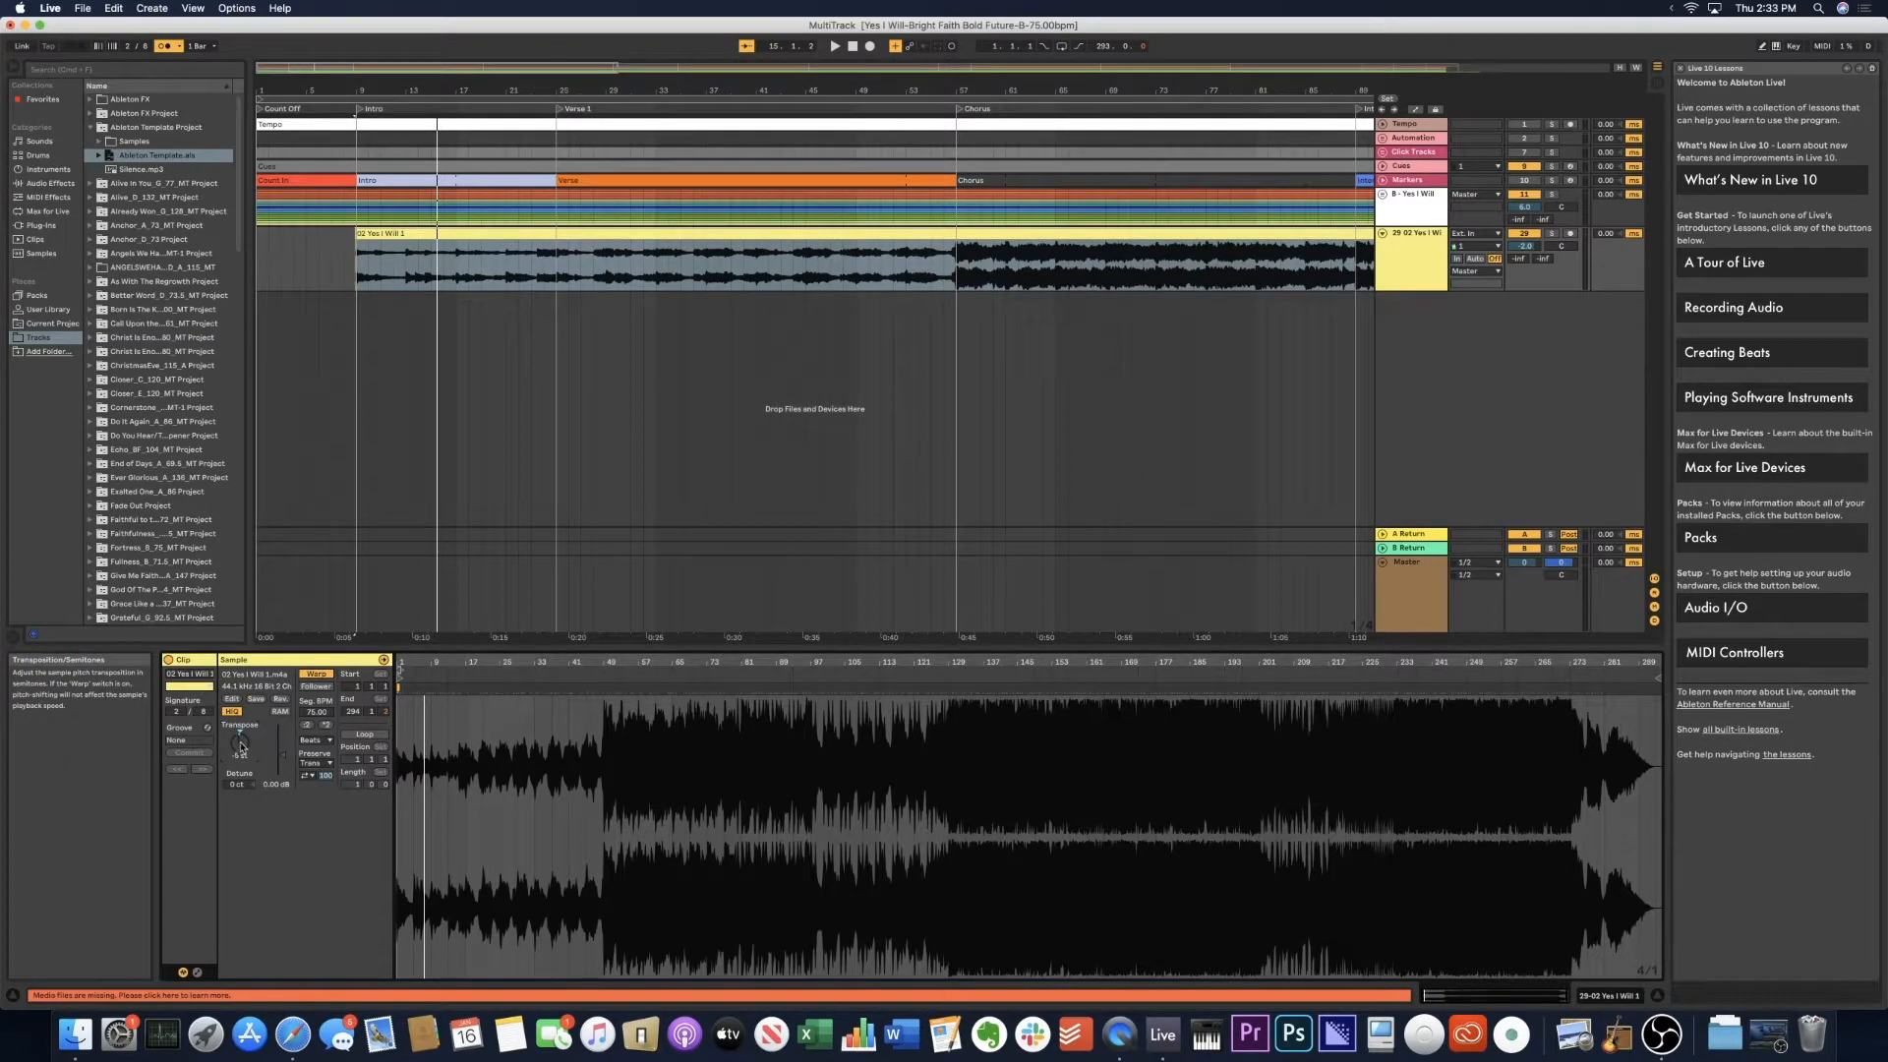
{"action": "left_click", "coordinate": [358, 108]}
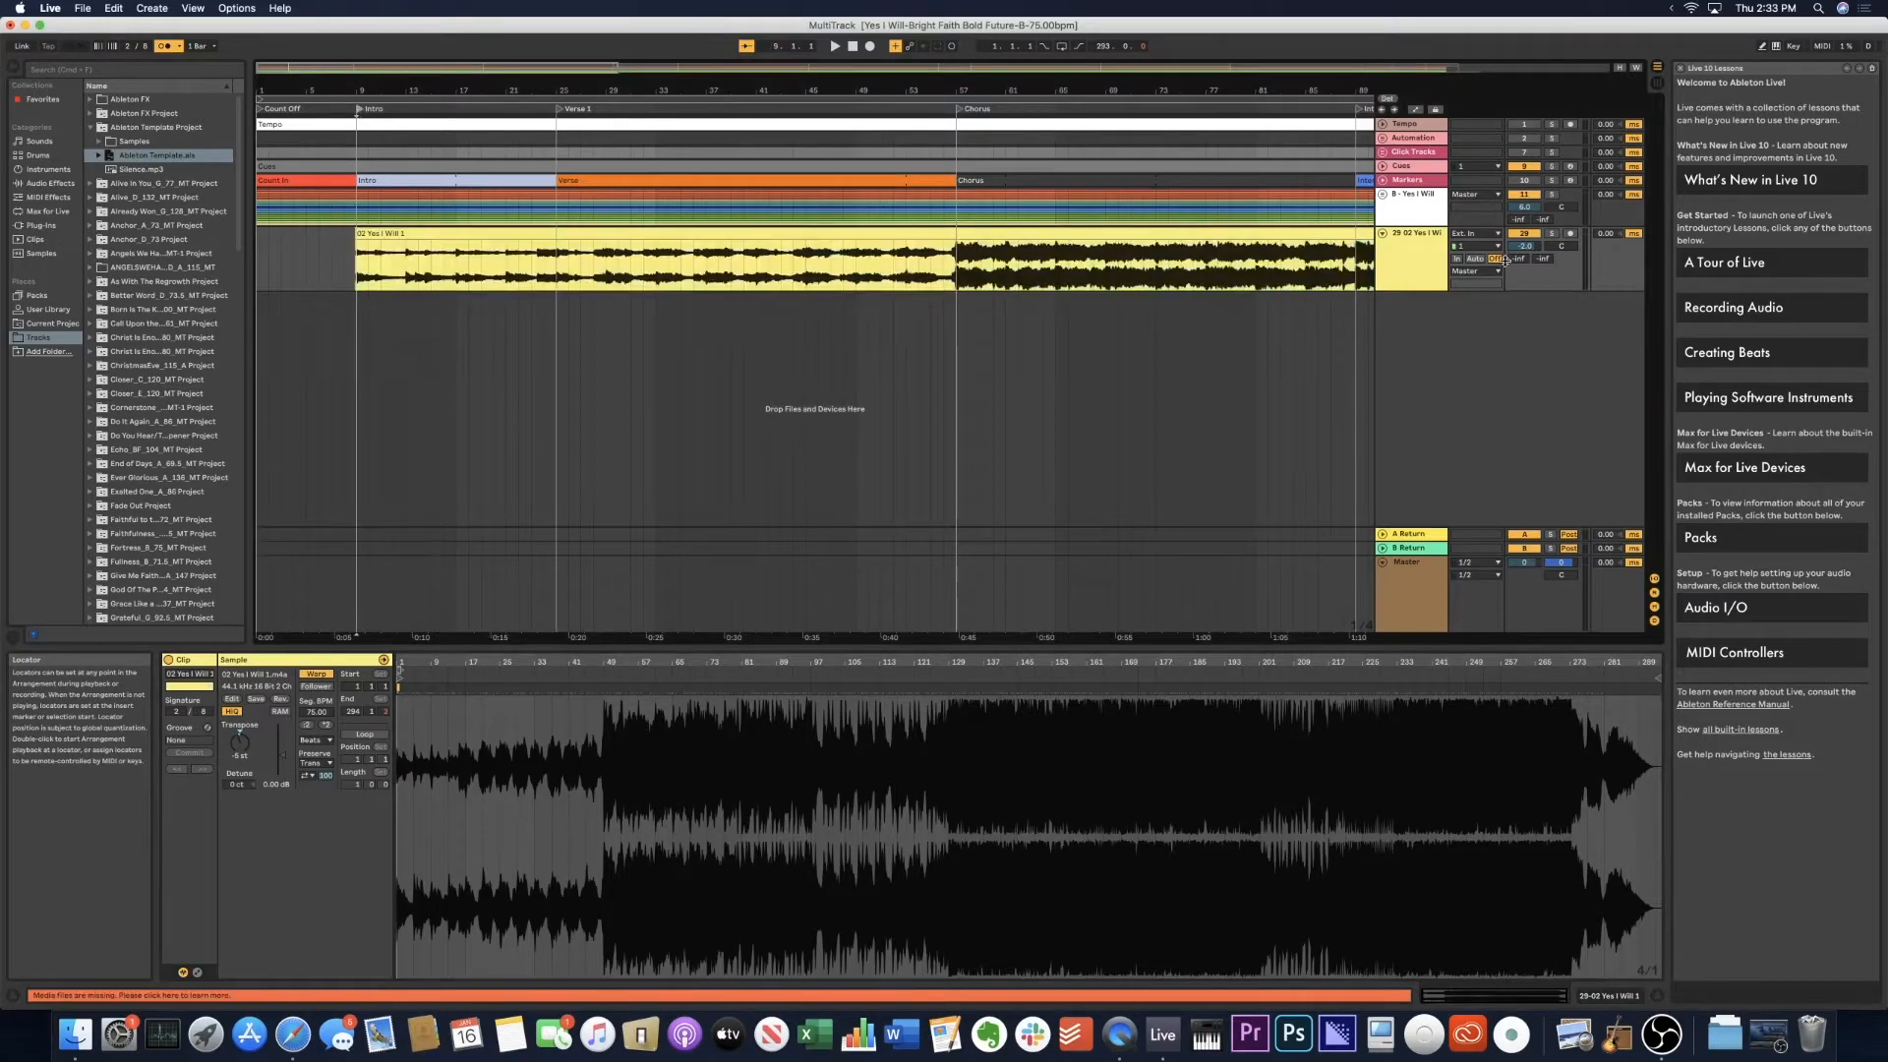
{"action": "left_click", "coordinate": [1552, 233]}
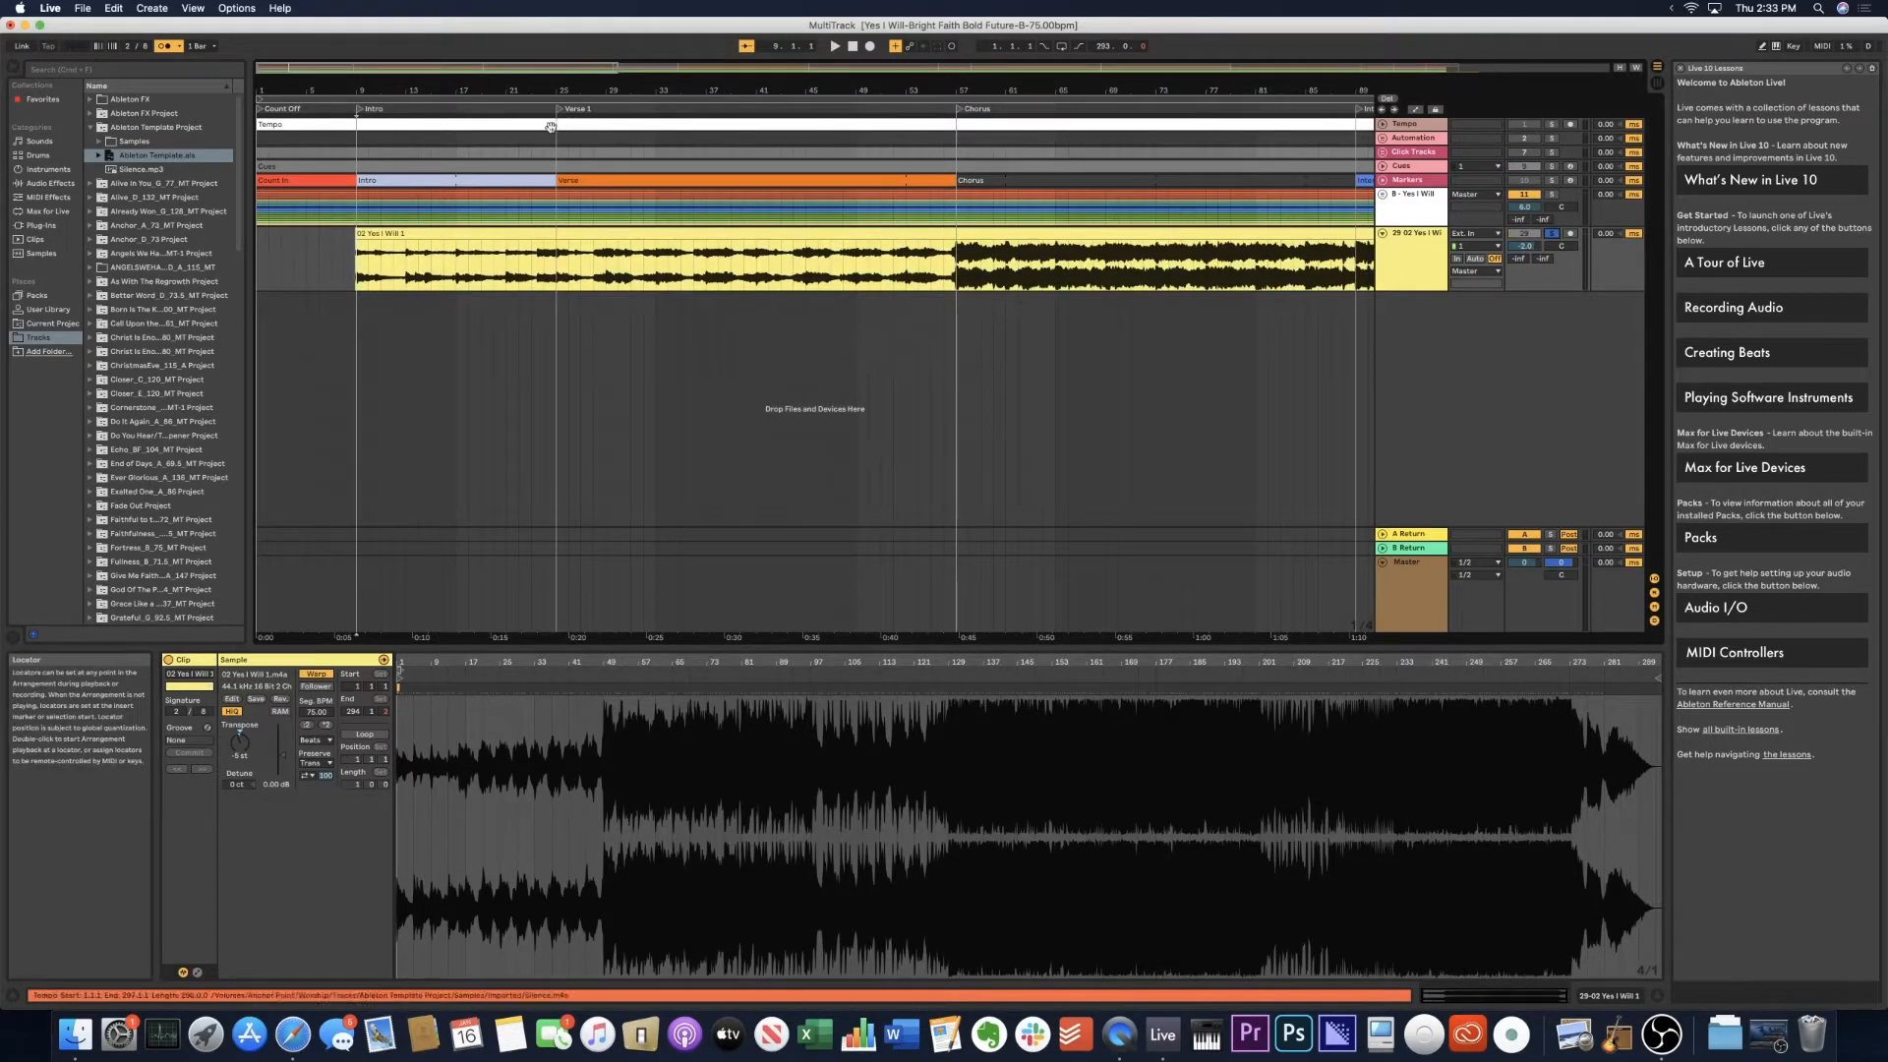
{"action": "key", "text": "space"}
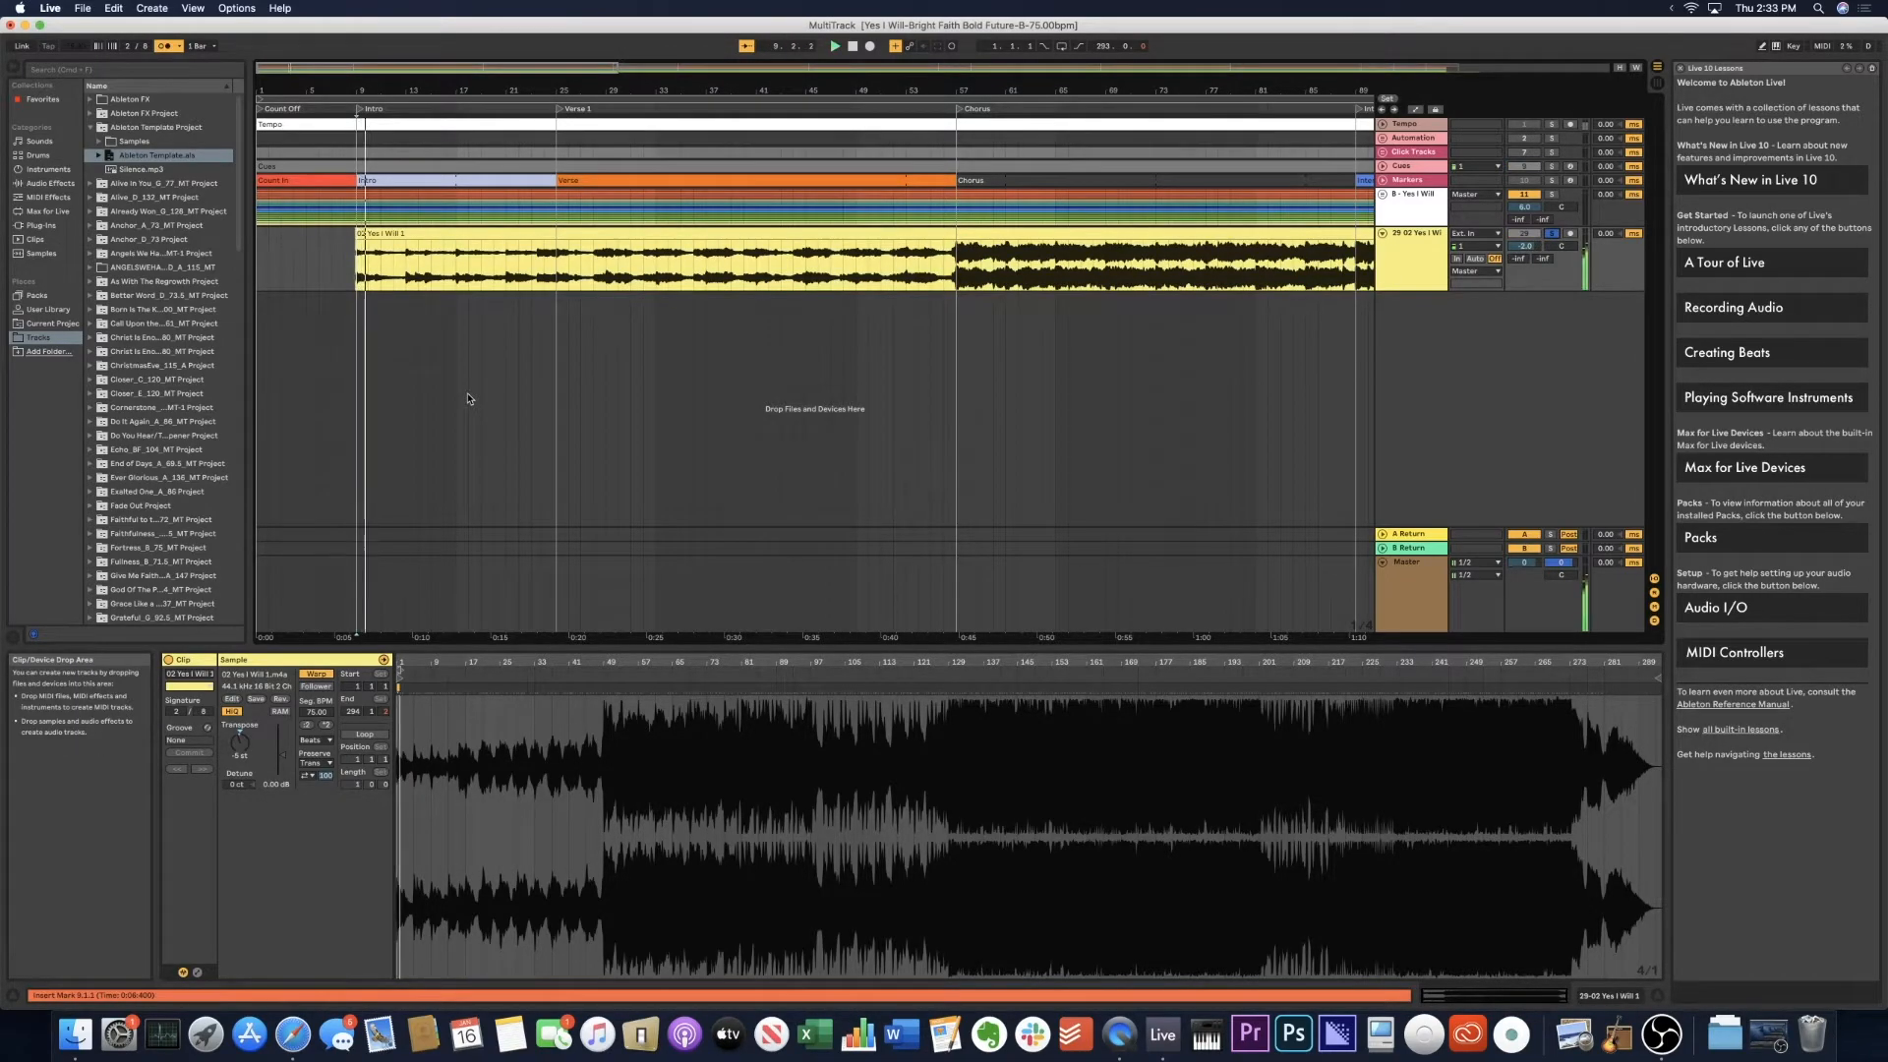
{"action": "key", "text": "XF86AudioRaiseVolume"}
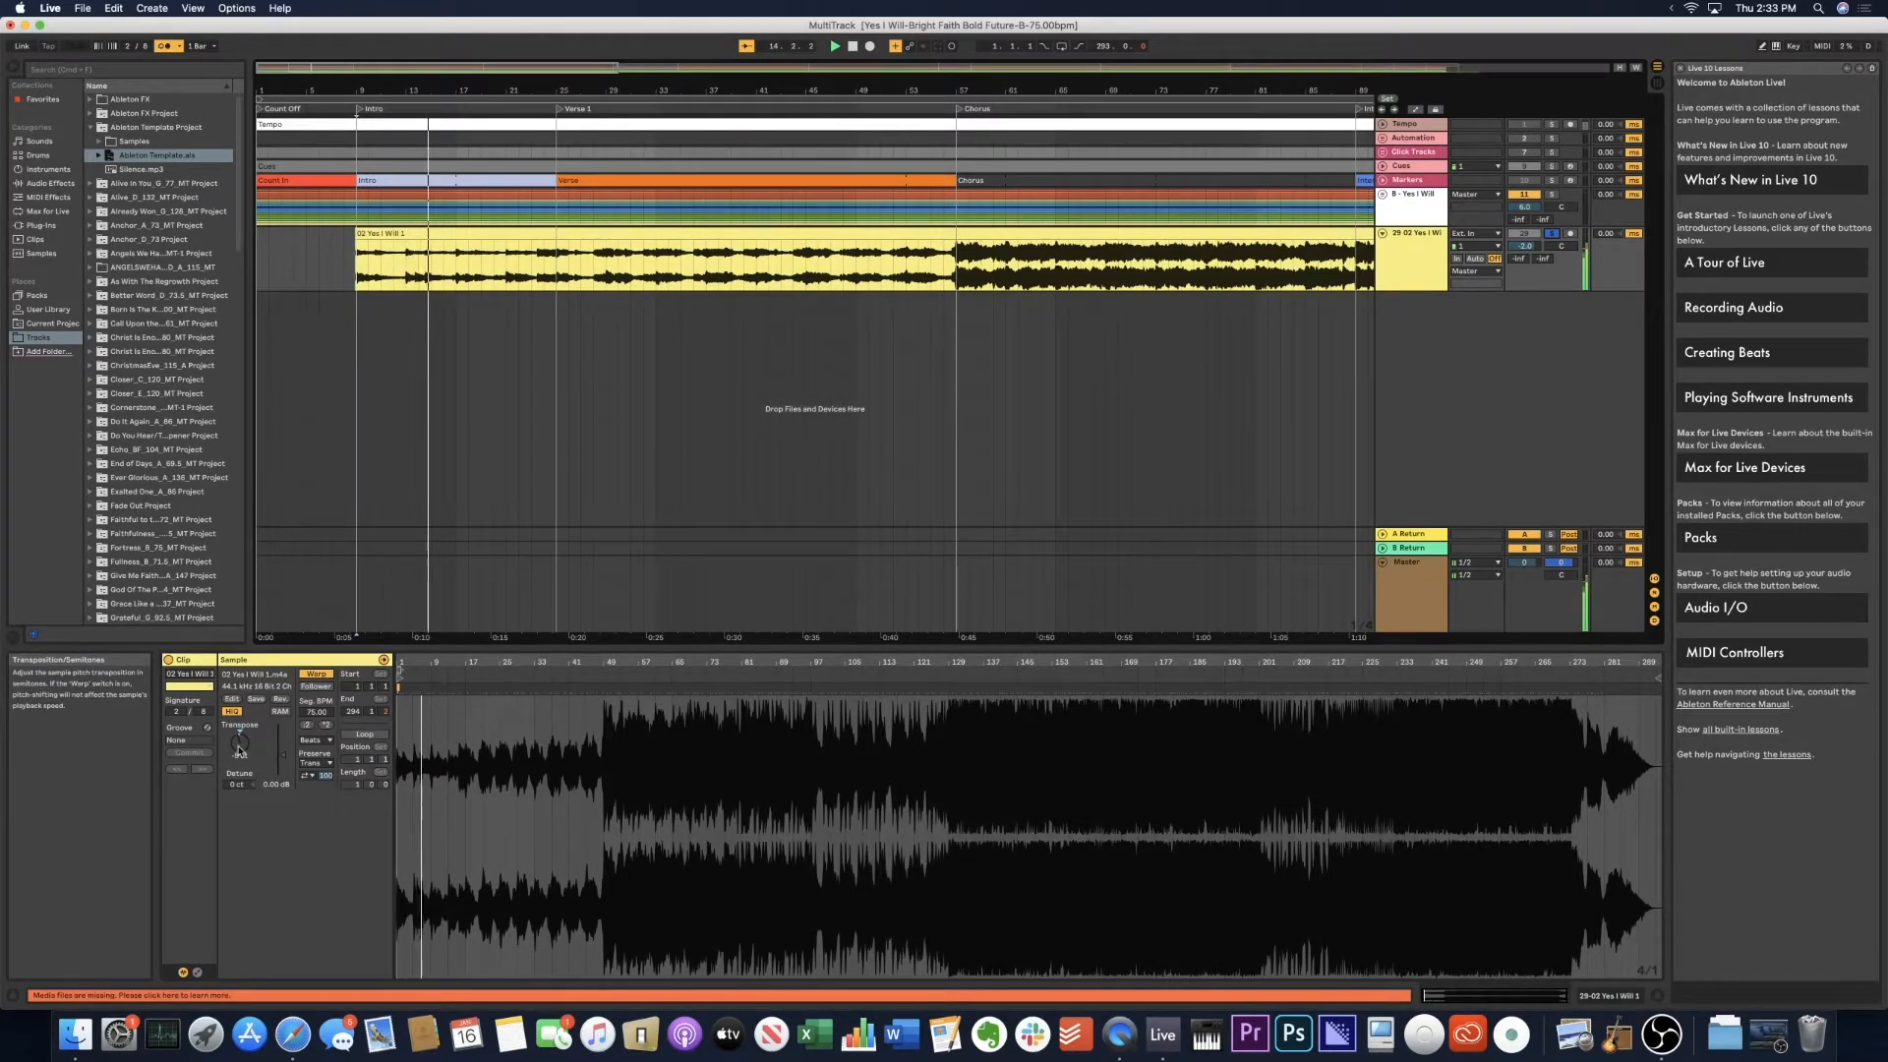
{"action": "mouse_move", "coordinate": [239, 751]}
{"action": "left_mouse_down"}
{"action": "mouse_move", "coordinate": [239, 777]}
{"action": "mouse_move", "coordinate": [239, 714]}
{"action": "mouse_move", "coordinate": [239, 778]}
{"action": "left_mouse_up"}
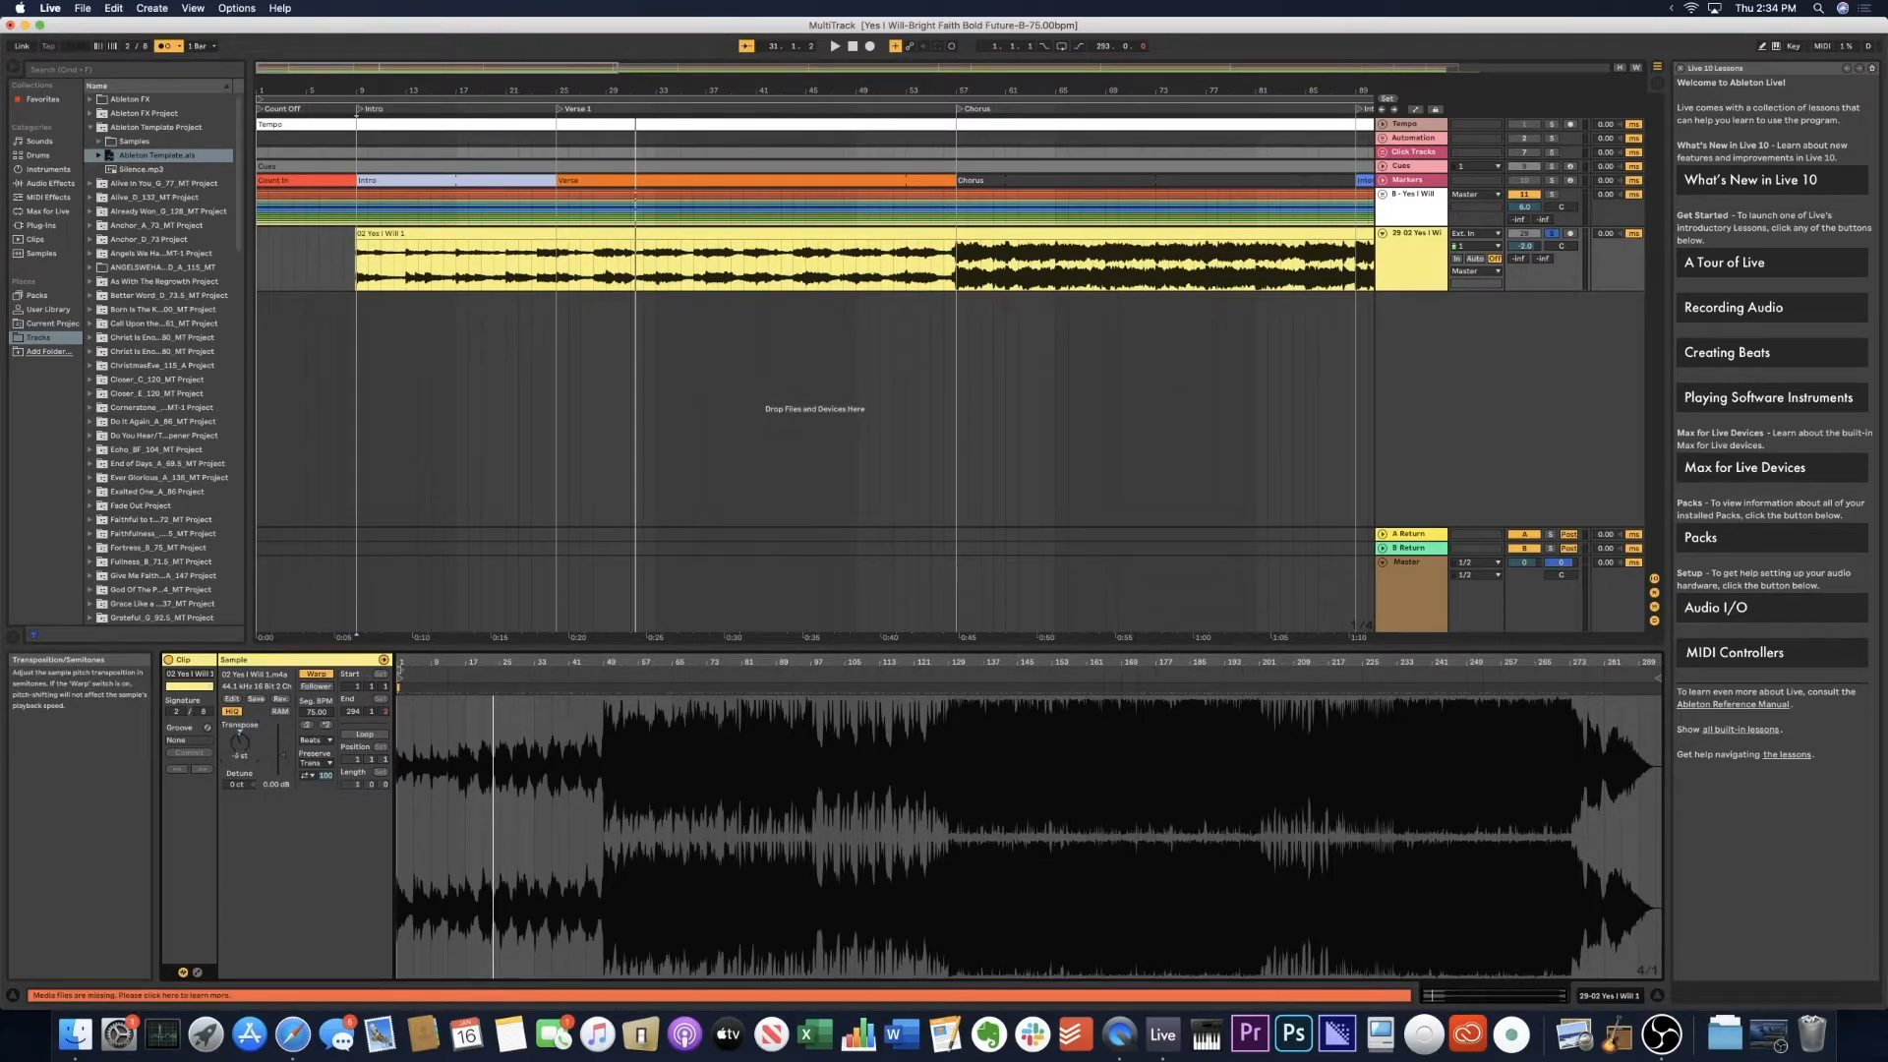
{"action": "left_click_drag", "start_coordinate": [240, 744], "coordinate": [240, 739]}
Try the Complex Pro warp mode on the imported song clip and return it to Beats.
{"action": "left_click", "coordinate": [328, 742]}
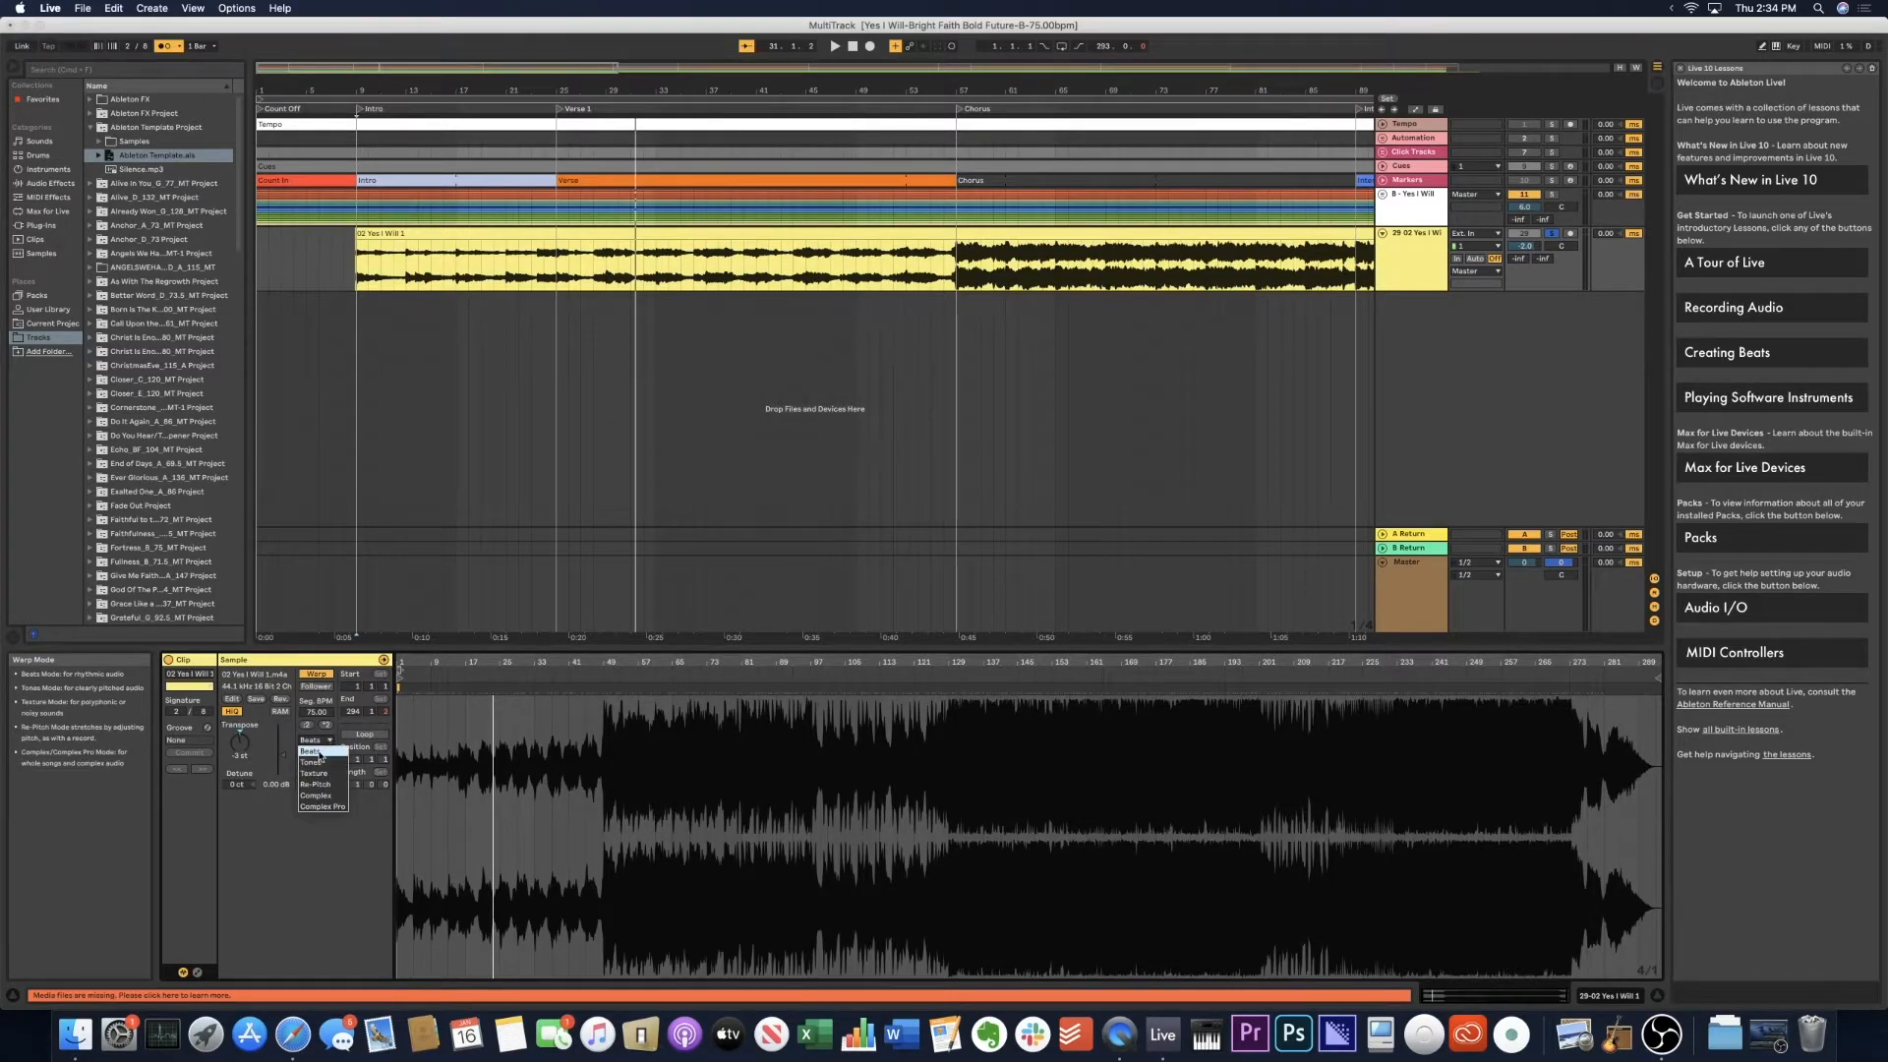
{"action": "left_click", "coordinate": [319, 808]}
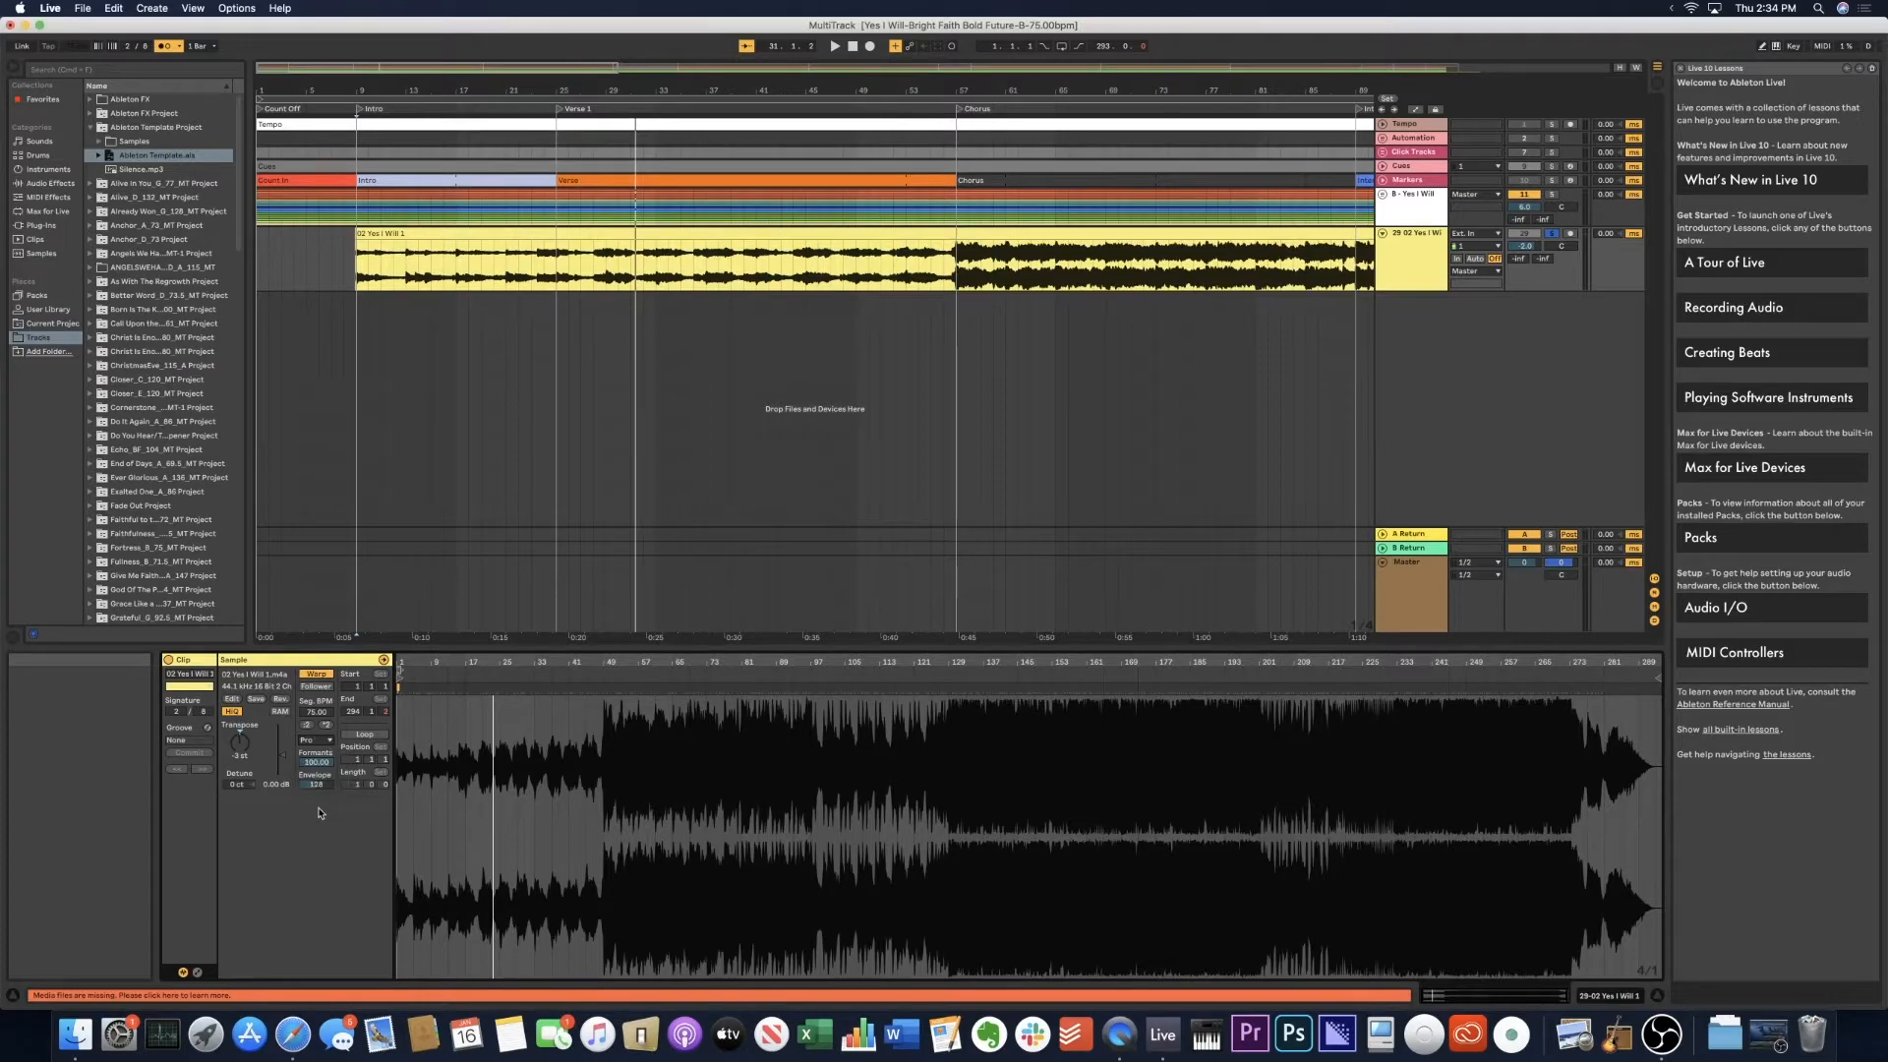
{"action": "left_click", "coordinate": [328, 742]}
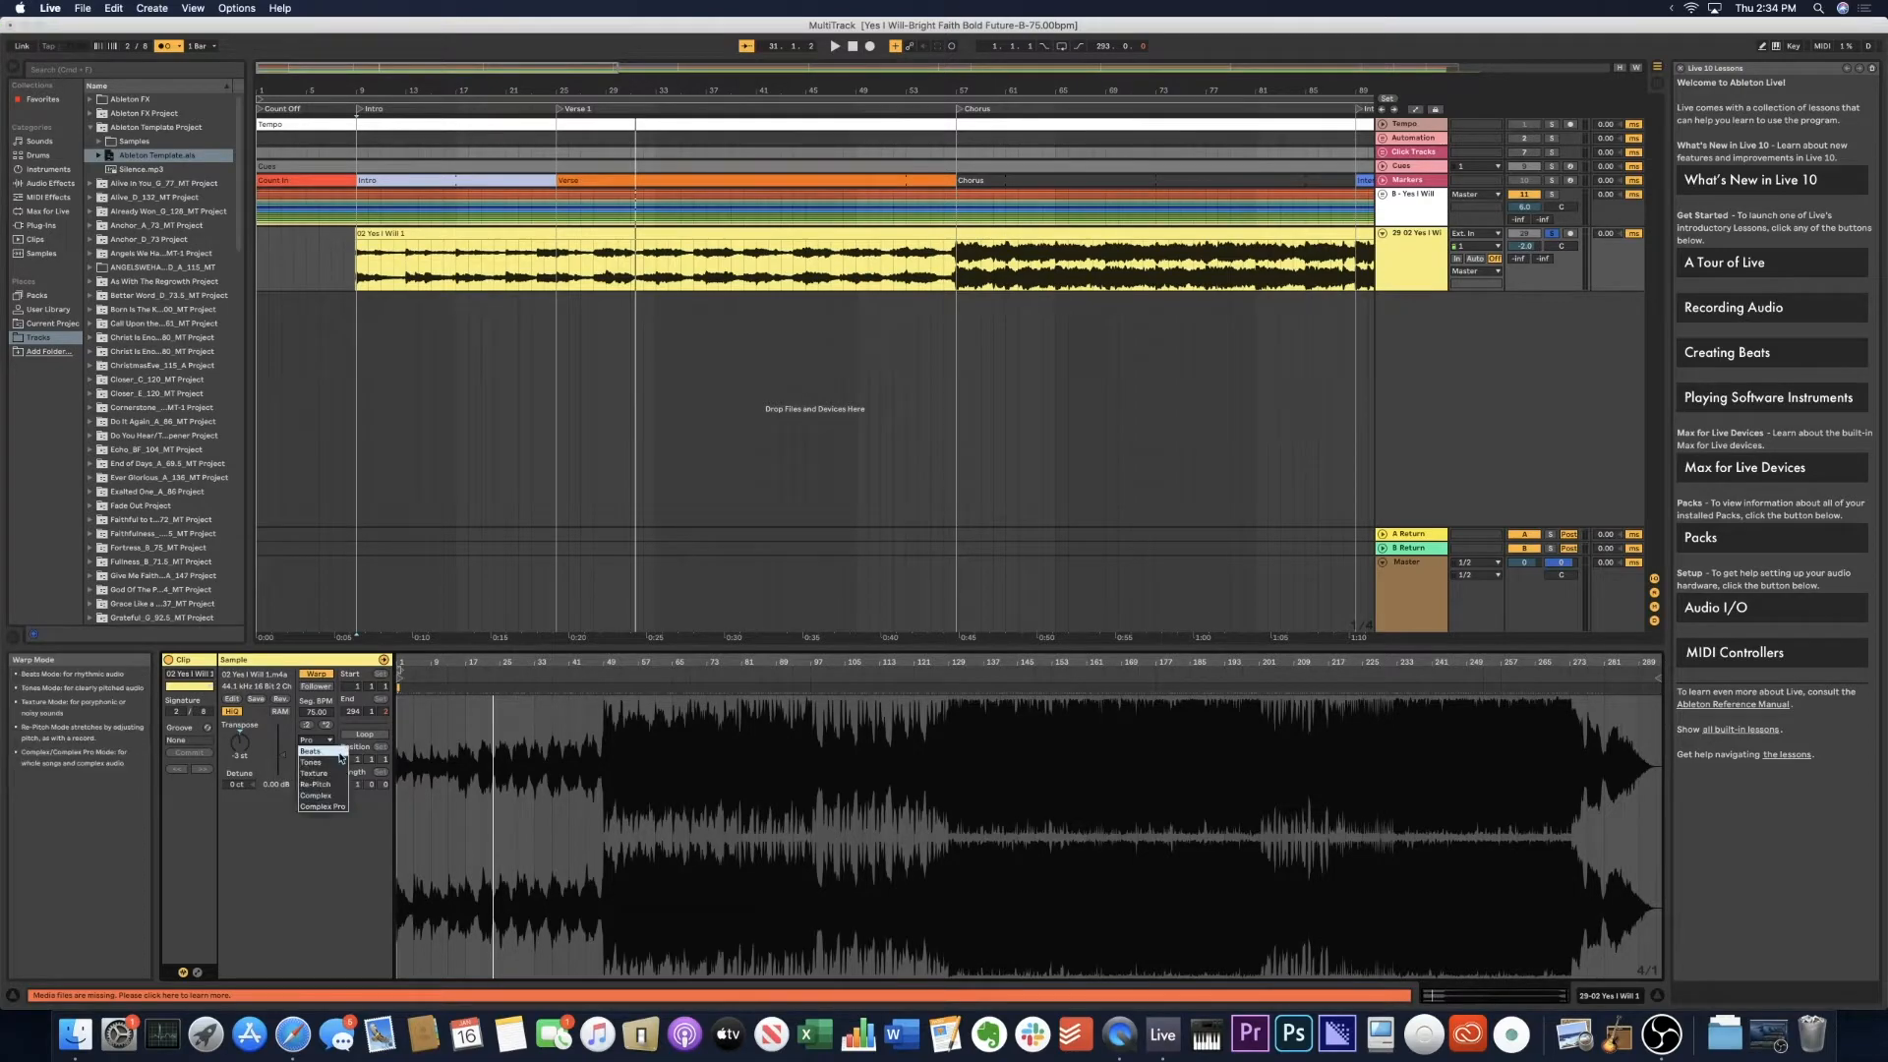
{"action": "left_click", "coordinate": [339, 752]}
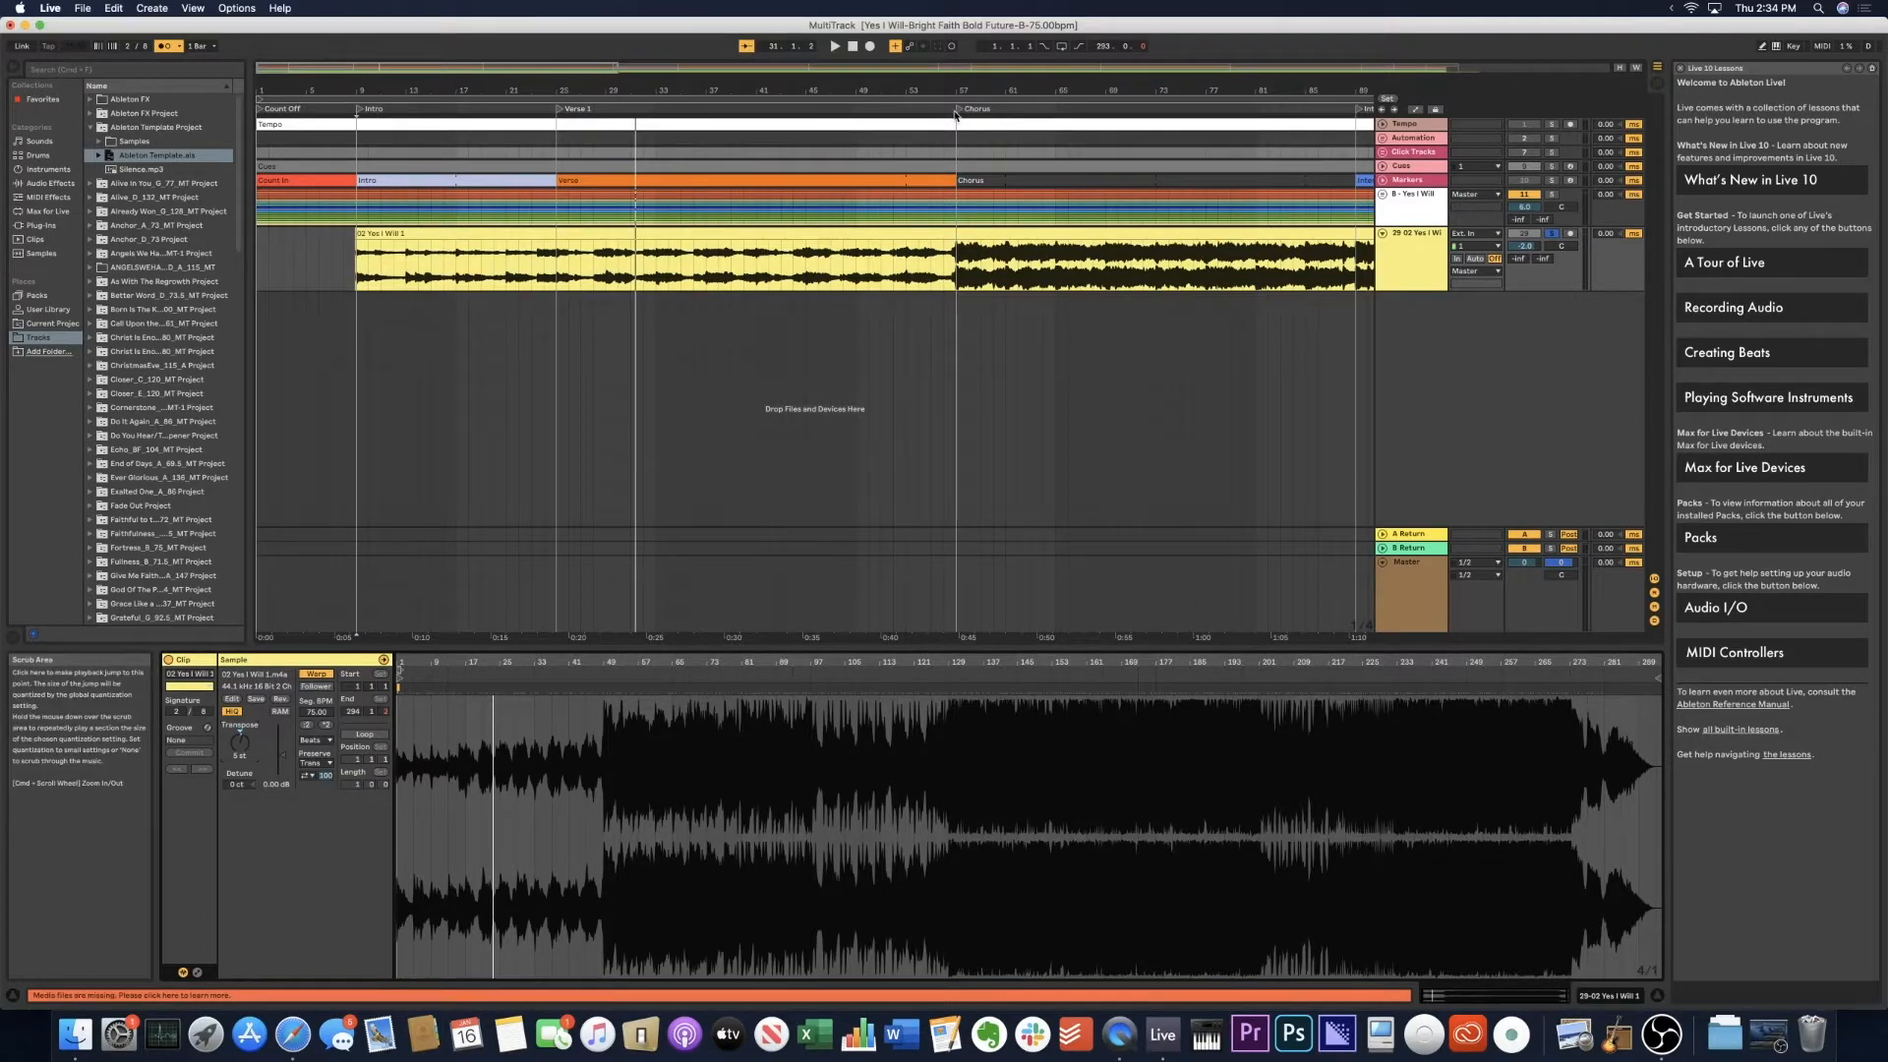
Play the soloed song from the Chorus marker while transposing its clip up to 7 semitones, and try a lower transposition.
{"action": "left_click", "coordinate": [854, 182]}
{"action": "key", "text": "space"}
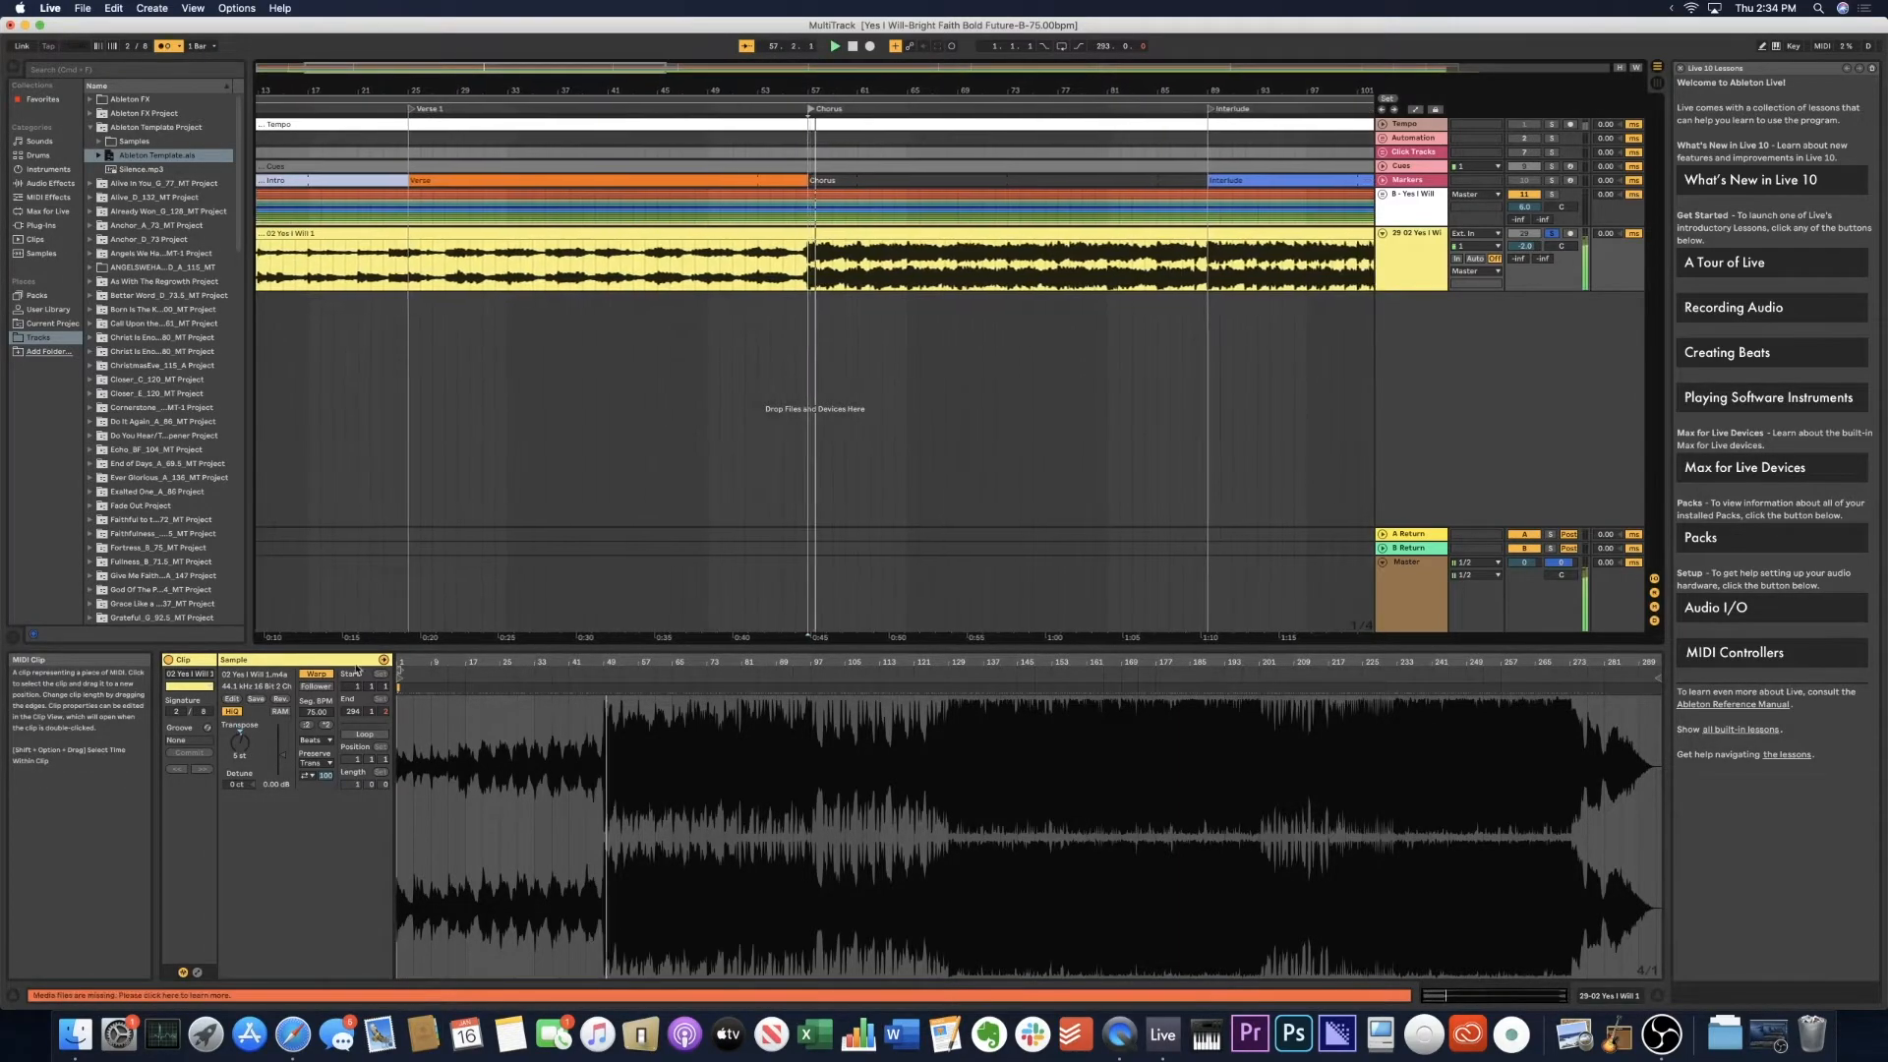
{"action": "key", "text": "XF86AudioRaiseVolume"}
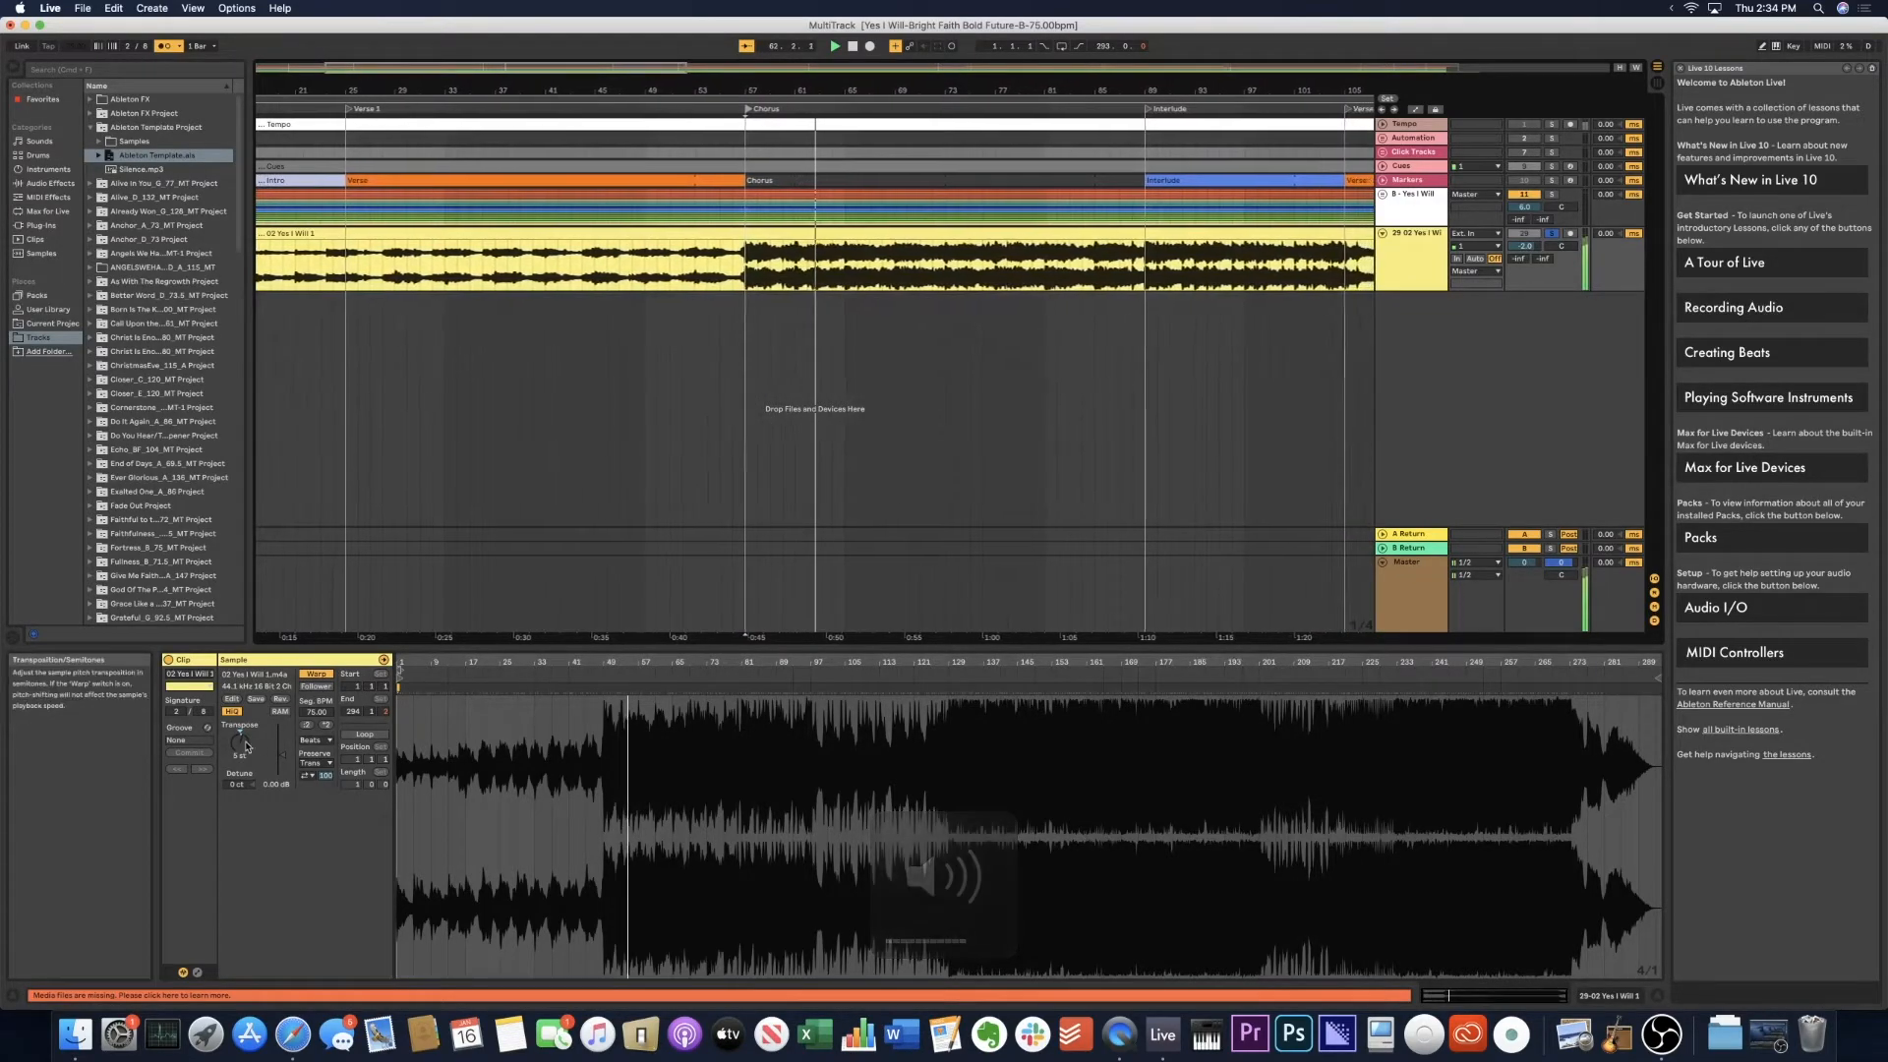
{"action": "left_click_drag", "start_coordinate": [240, 745], "coordinate": [240, 732]}
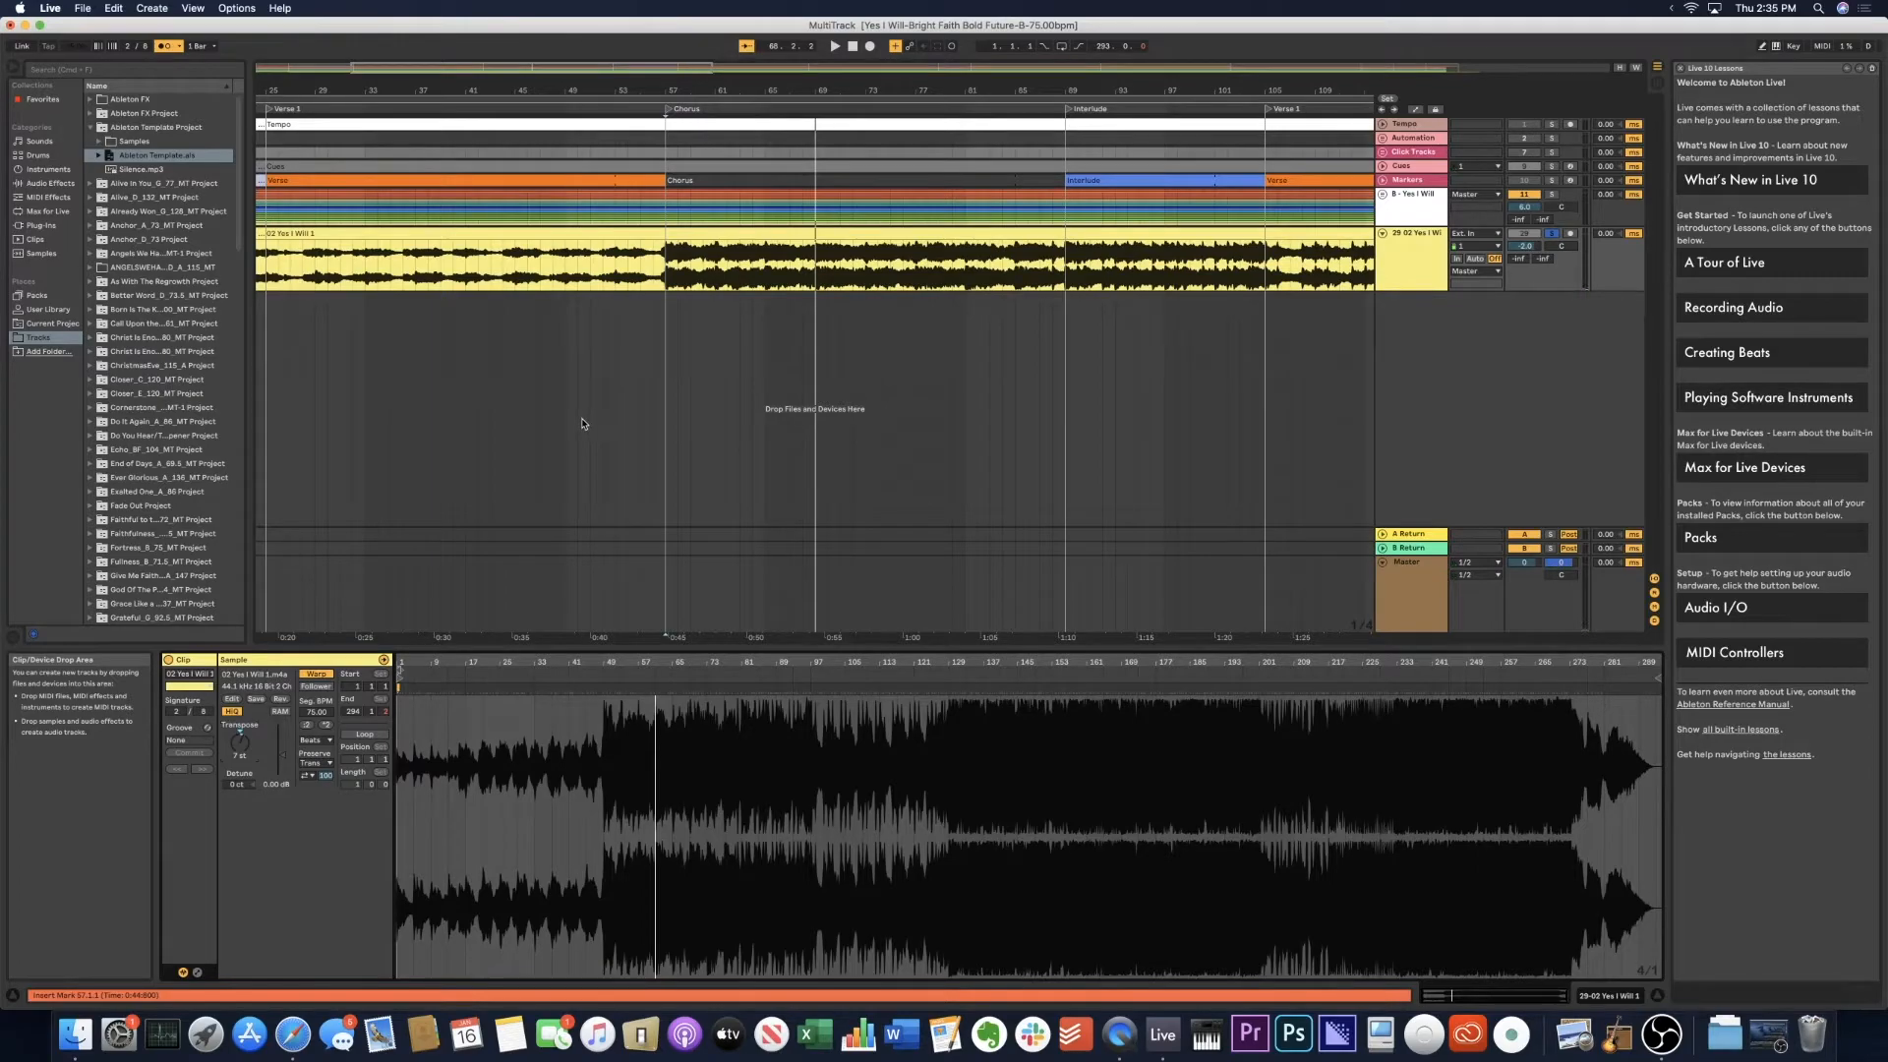
{"action": "left_click_drag", "start_coordinate": [263, 749], "coordinate": [263, 762]}
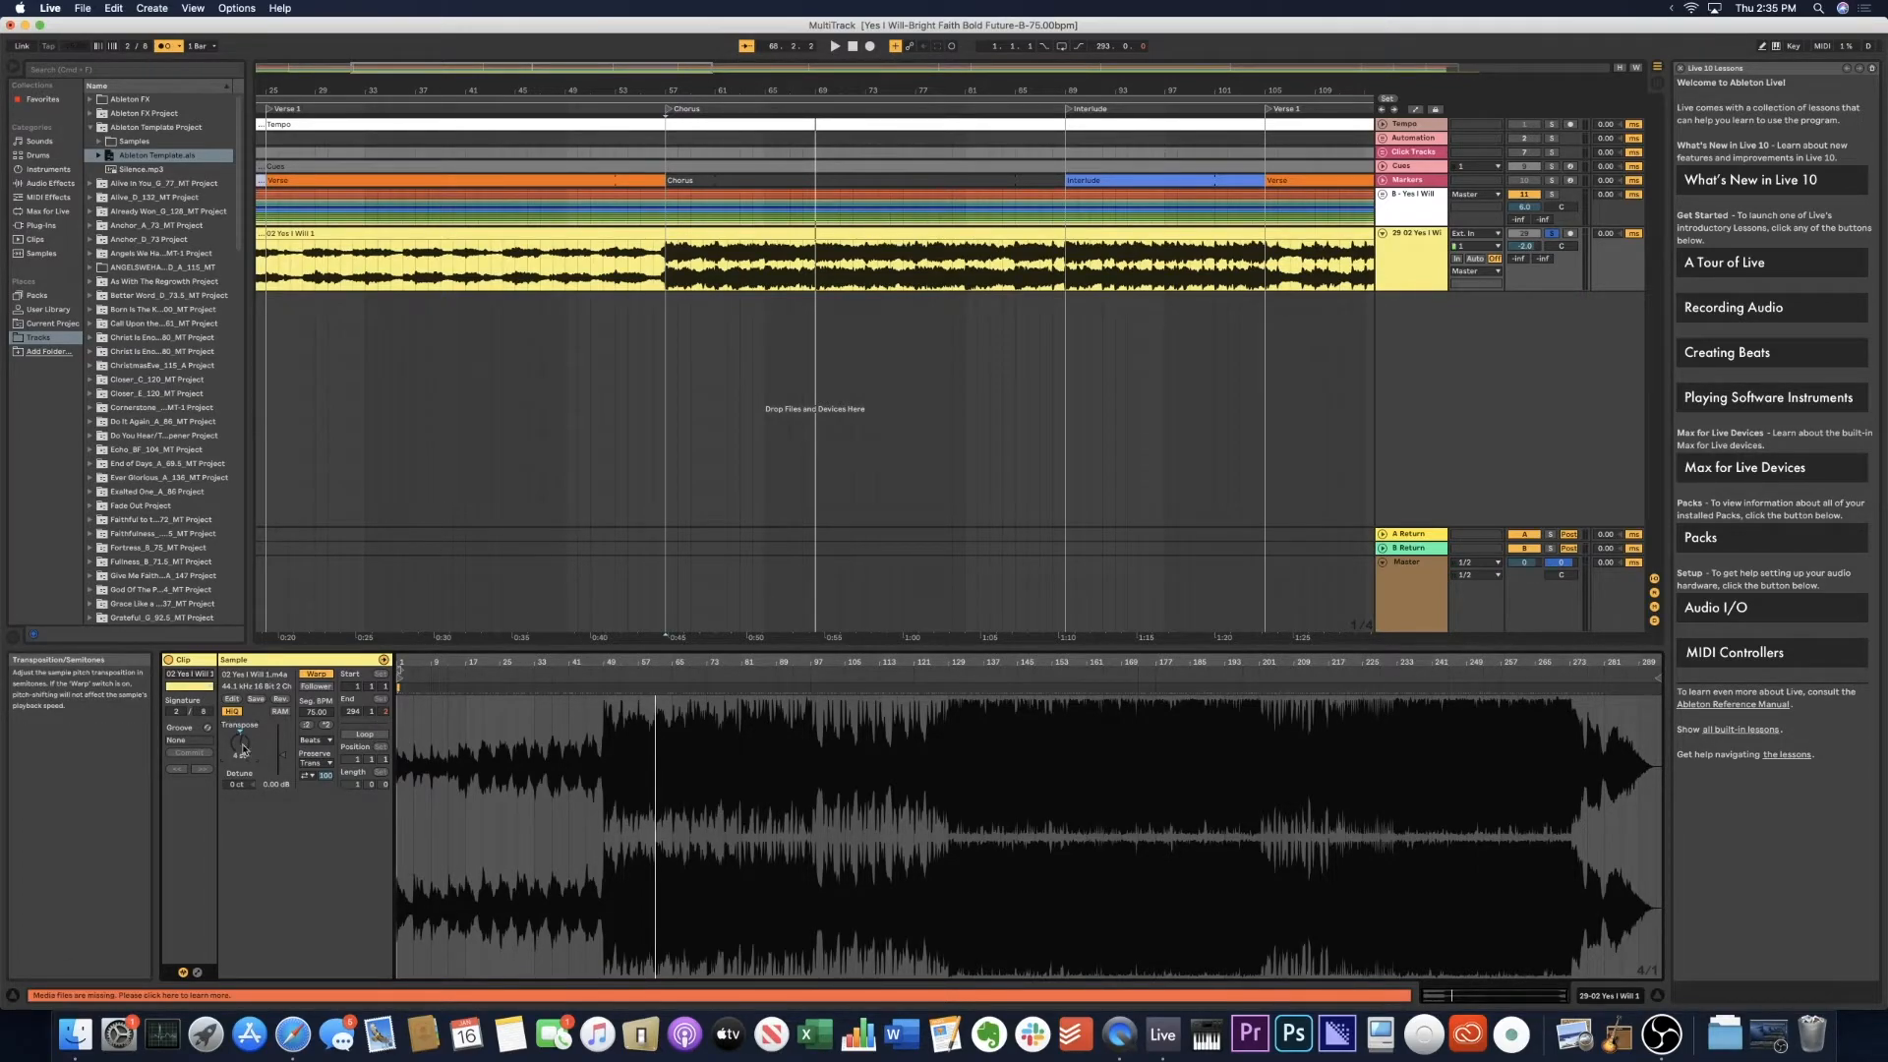
Set the song clip's warp mode to Complex Pro with a 7-semitone transposition and play it from the Chorus marker.
{"action": "left_click", "coordinate": [315, 740]}
{"action": "left_click", "coordinate": [323, 806]}
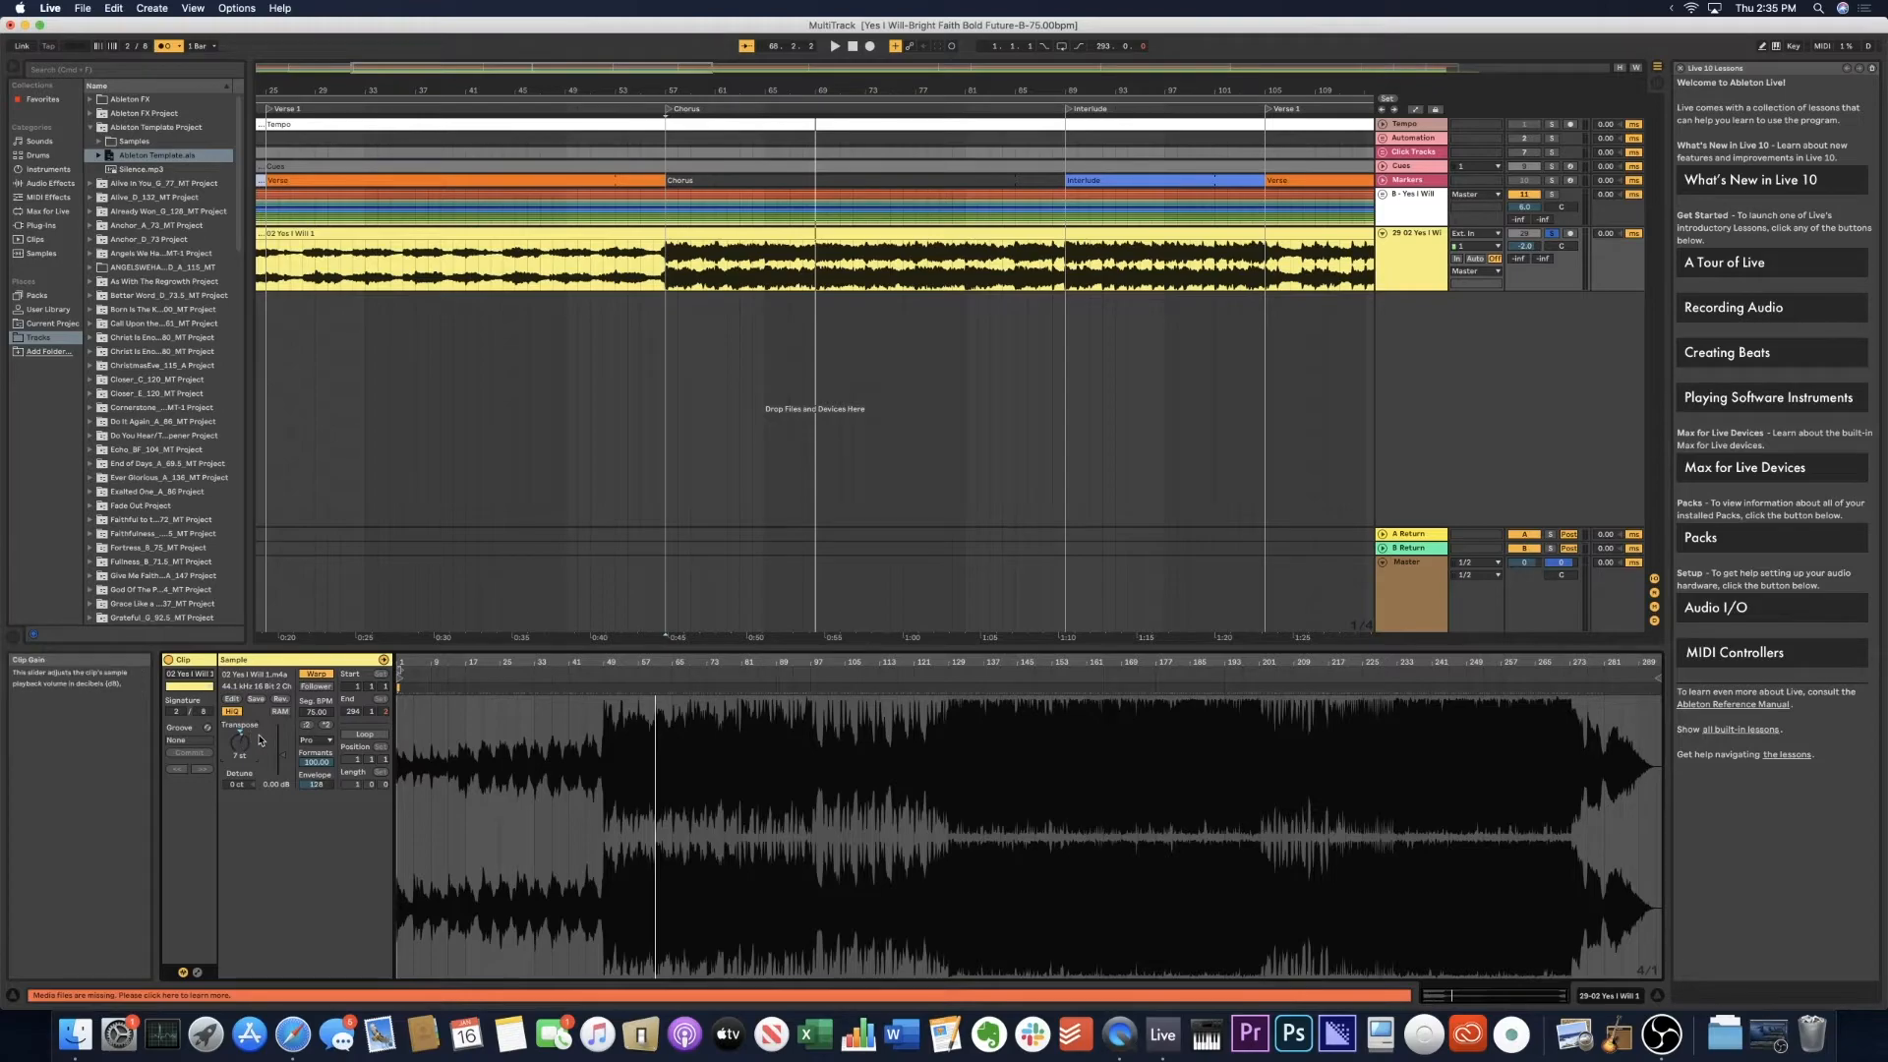
{"action": "left_click", "coordinate": [328, 740]}
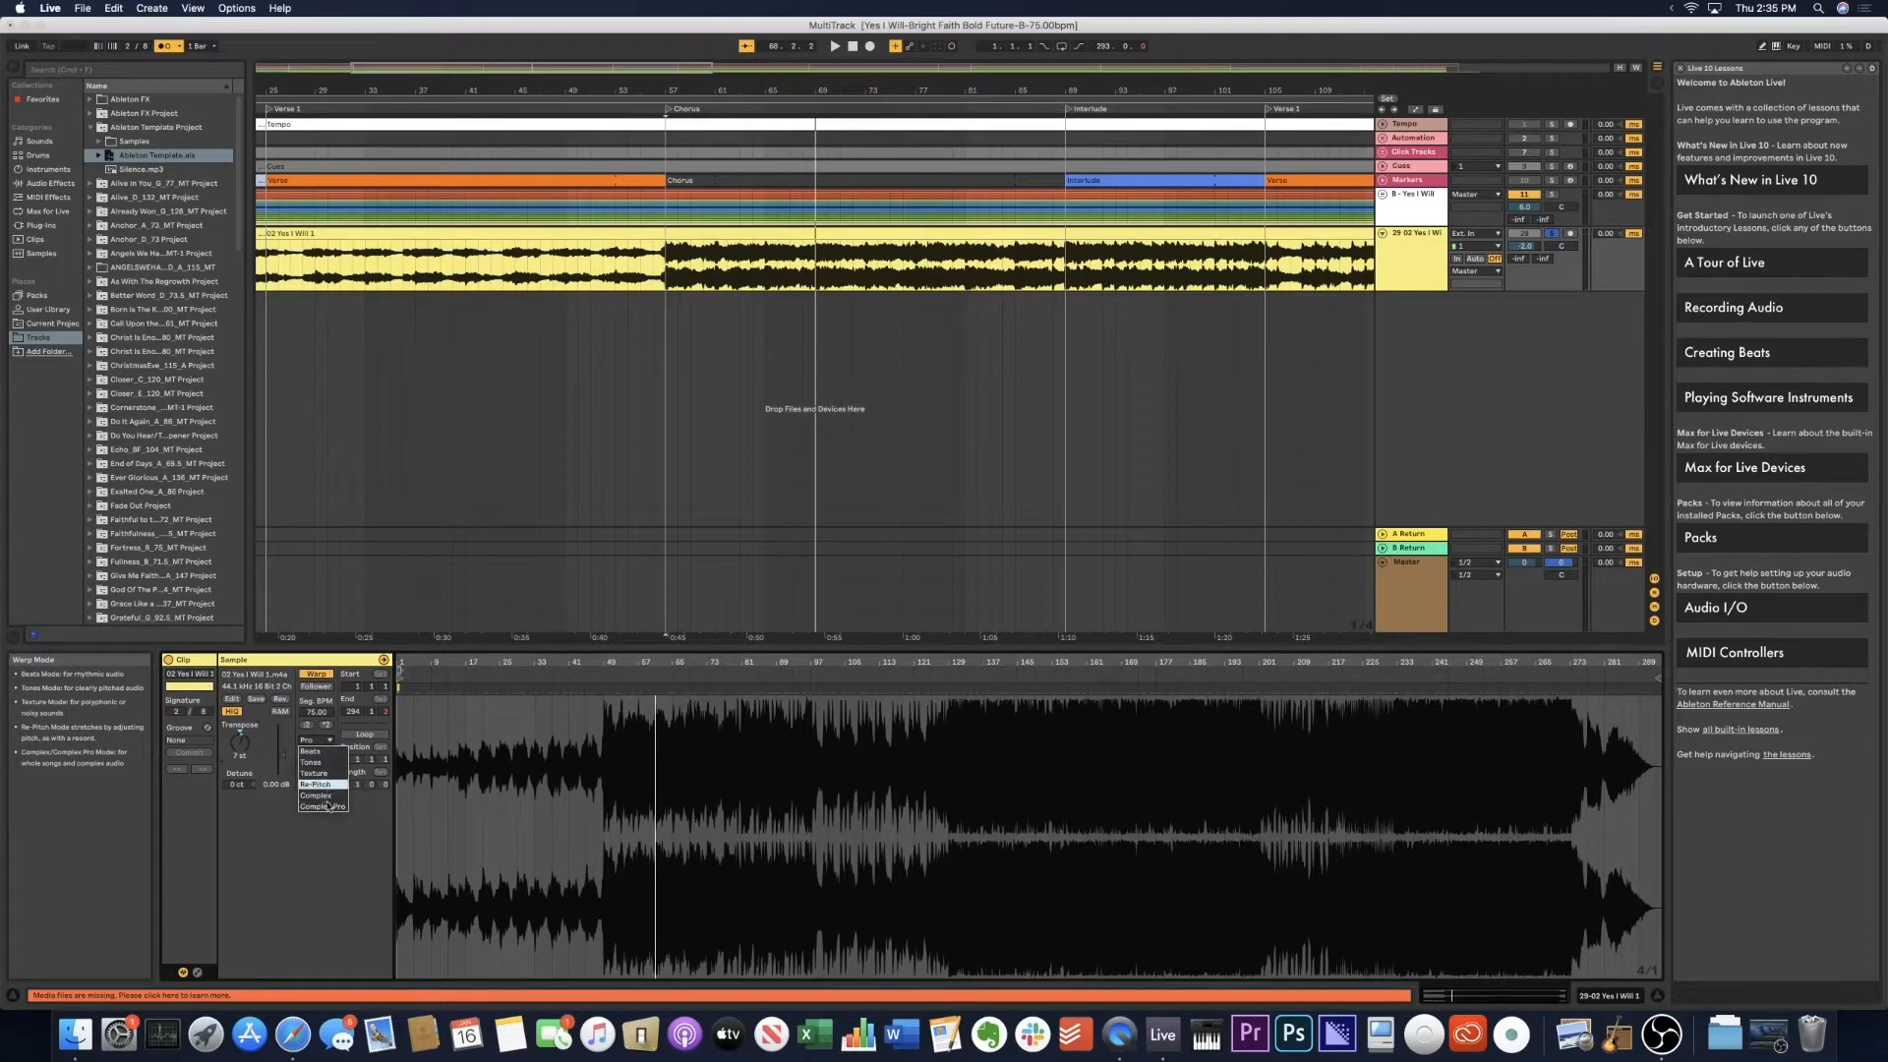
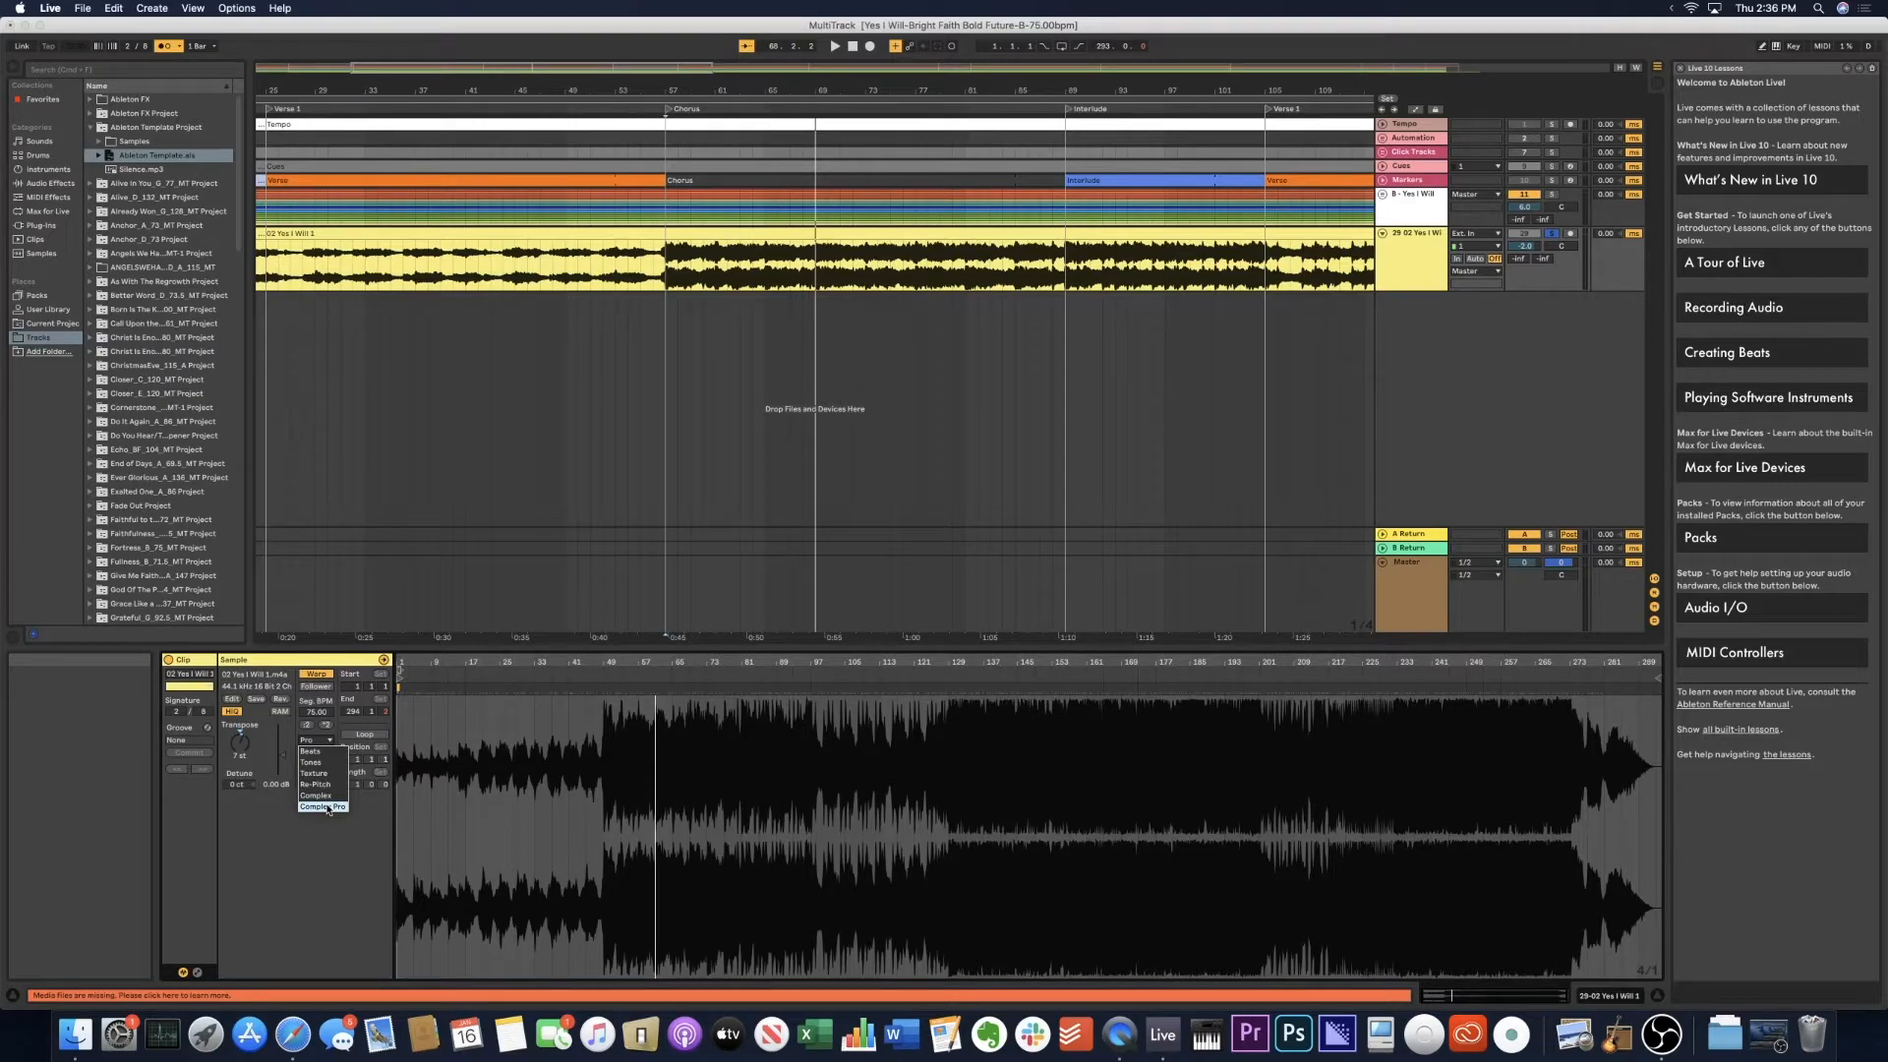
{"action": "left_click", "coordinate": [329, 807]}
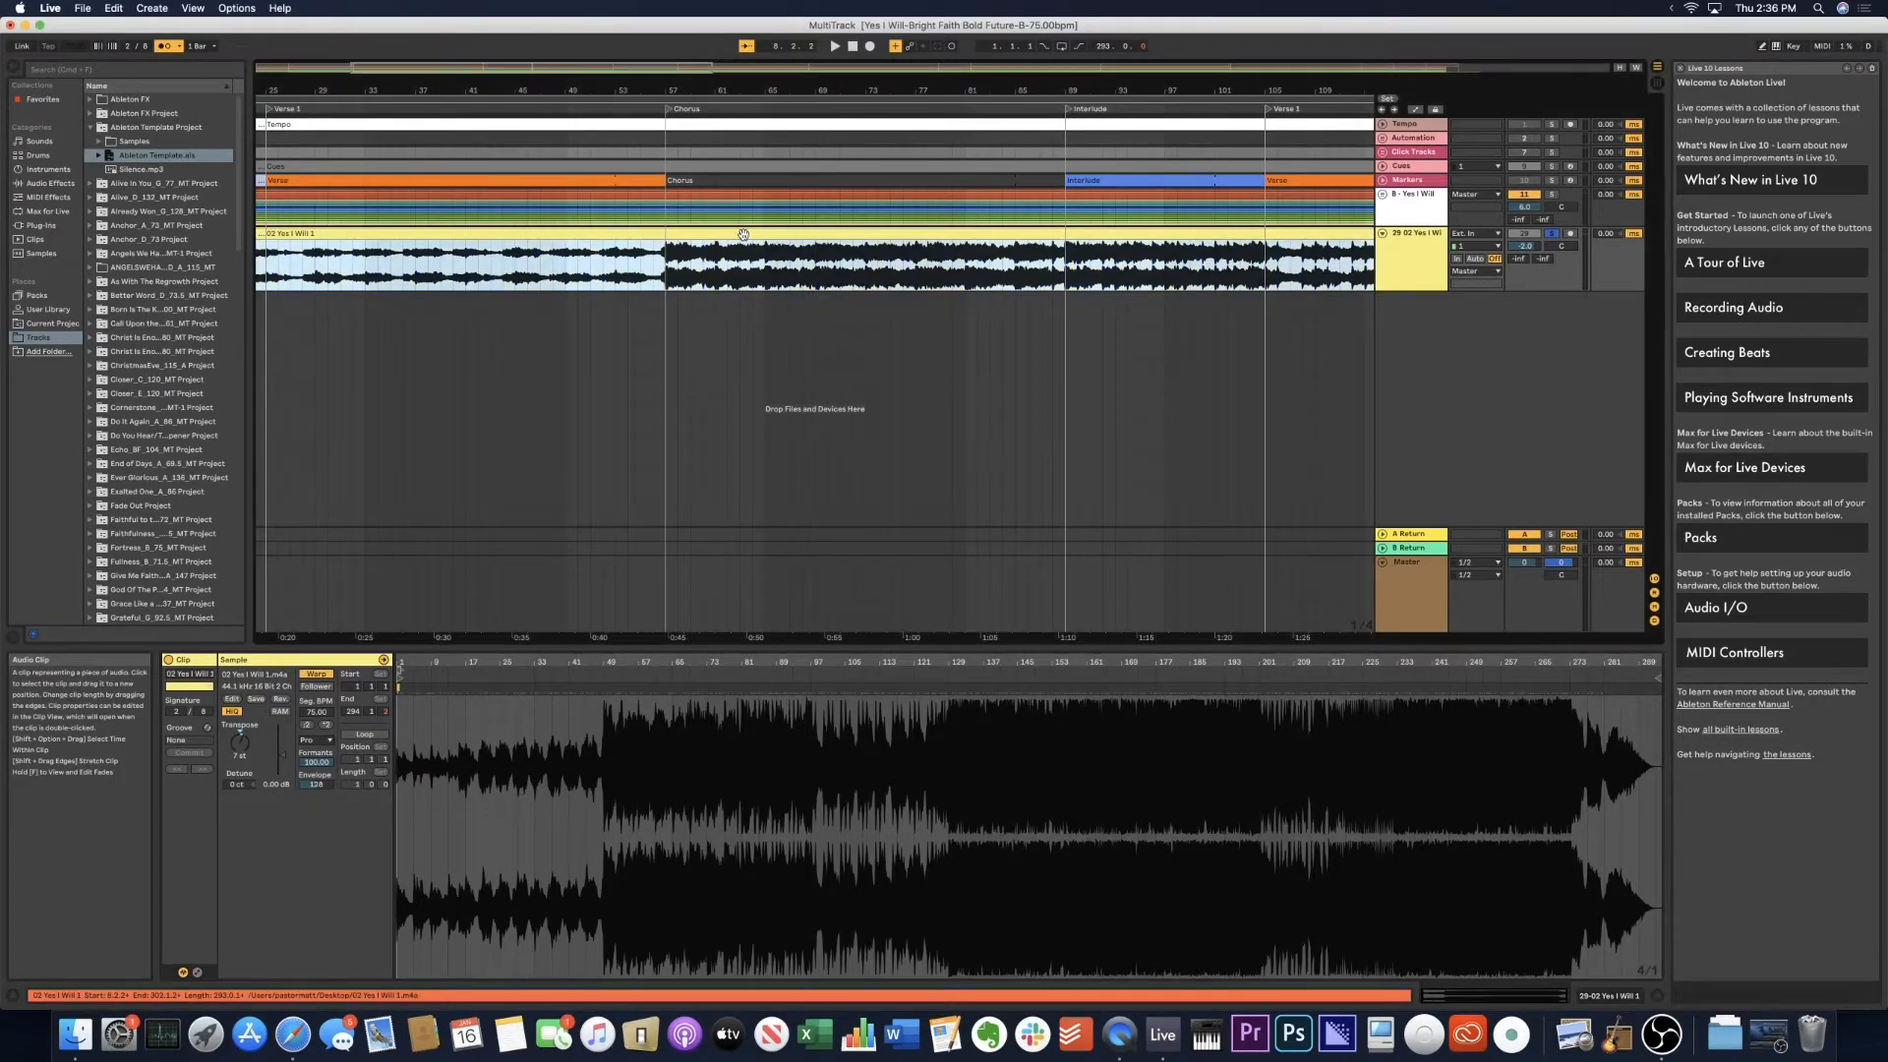
{"action": "left_click", "coordinate": [669, 110]}
{"action": "key", "text": "space"}
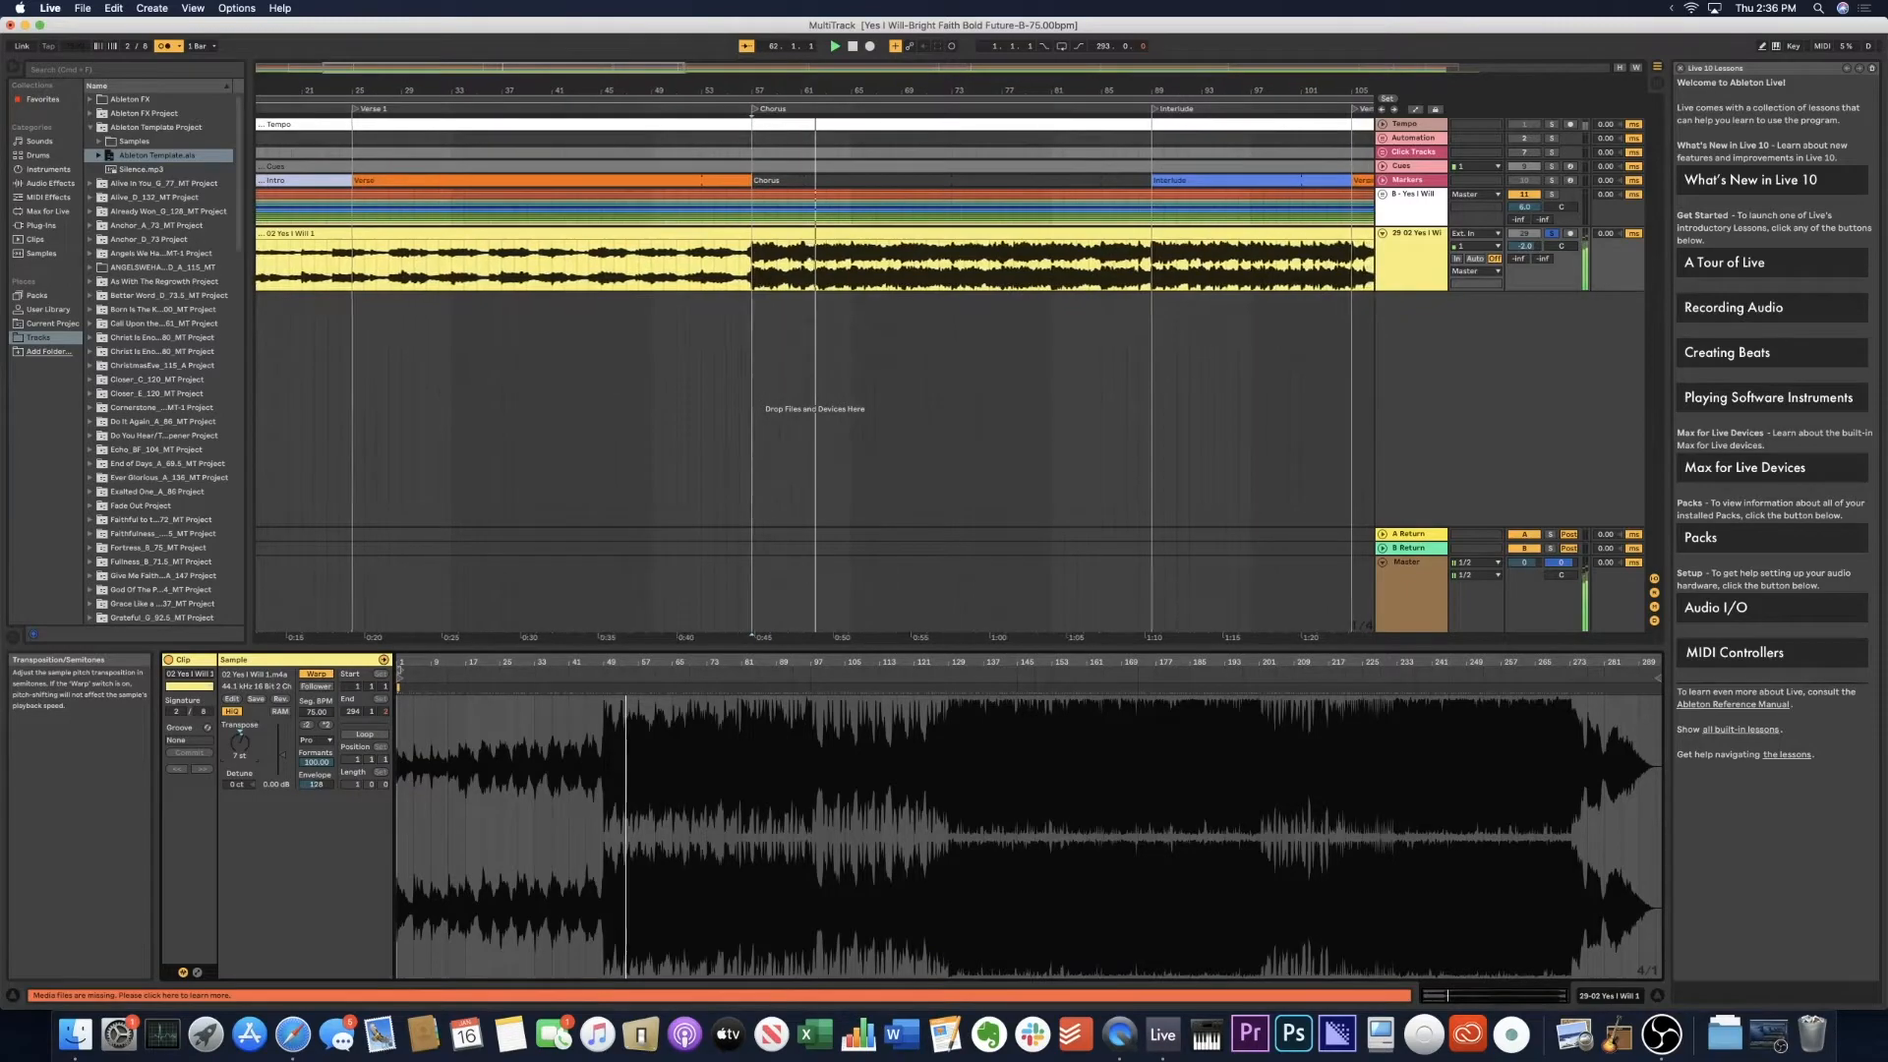
Lower the song clip's transposition and set its warp mode to Beats.
{"action": "left_click_drag", "start_coordinate": [240, 744], "coordinate": [248, 754]}
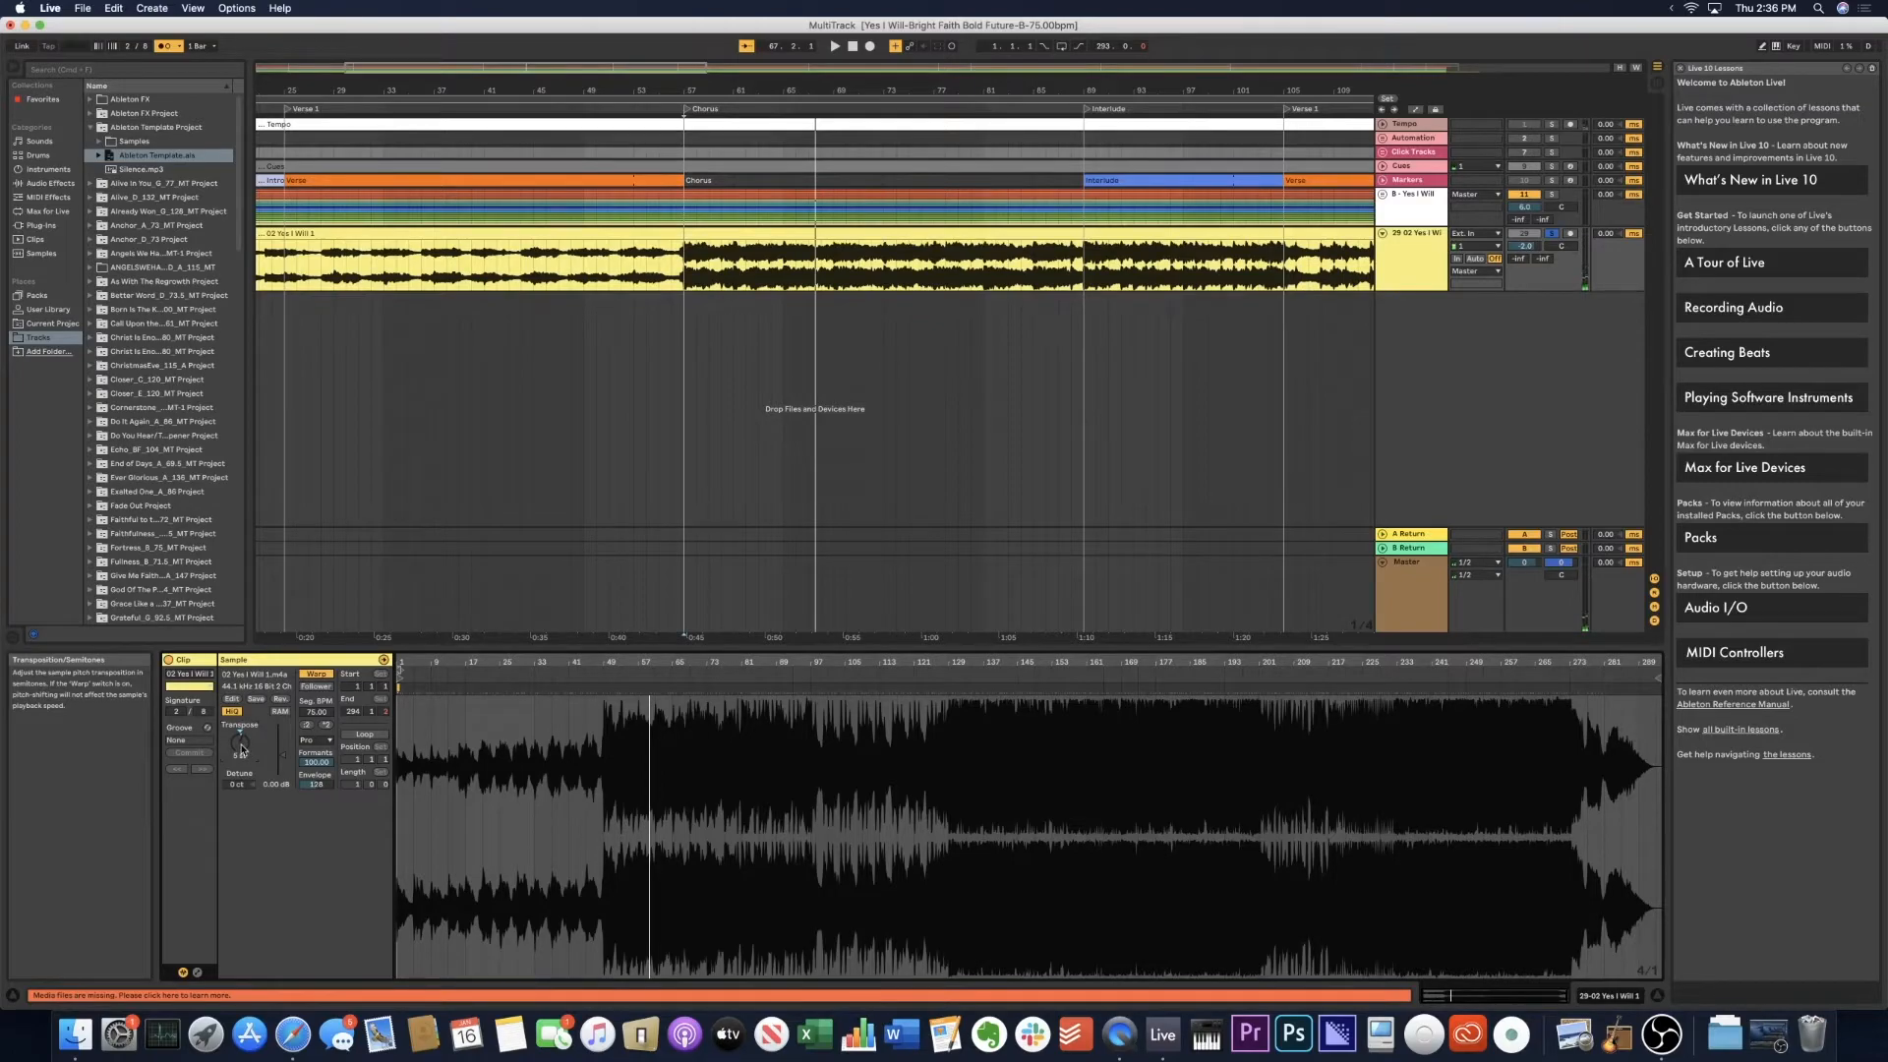
{"action": "left_click", "coordinate": [315, 741]}
{"action": "left_click", "coordinate": [310, 751]}
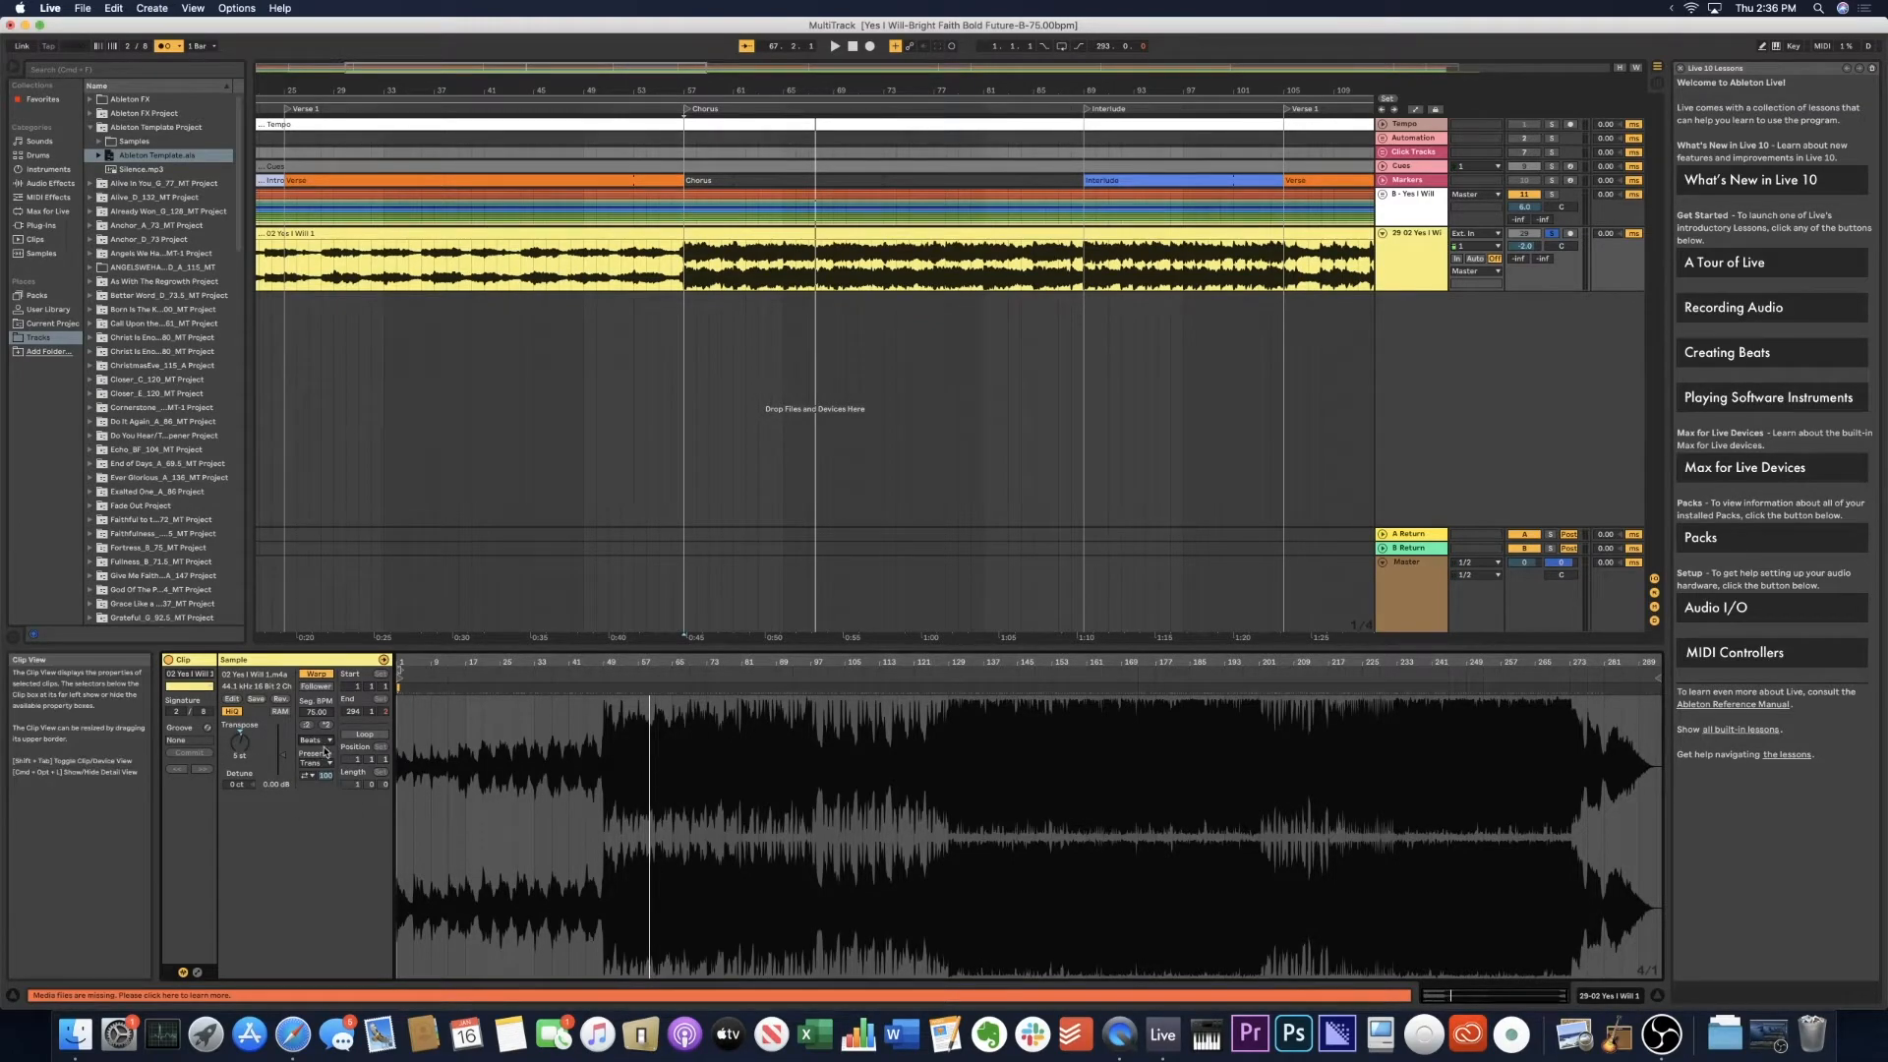
Play the song clip from the Chorus marker in the Complex warp mode, and switch the clip to Complex Pro.
{"action": "left_click", "coordinate": [315, 740]}
{"action": "left_click", "coordinate": [317, 795]}
{"action": "left_click", "coordinate": [690, 110]}
{"action": "key", "text": "space"}
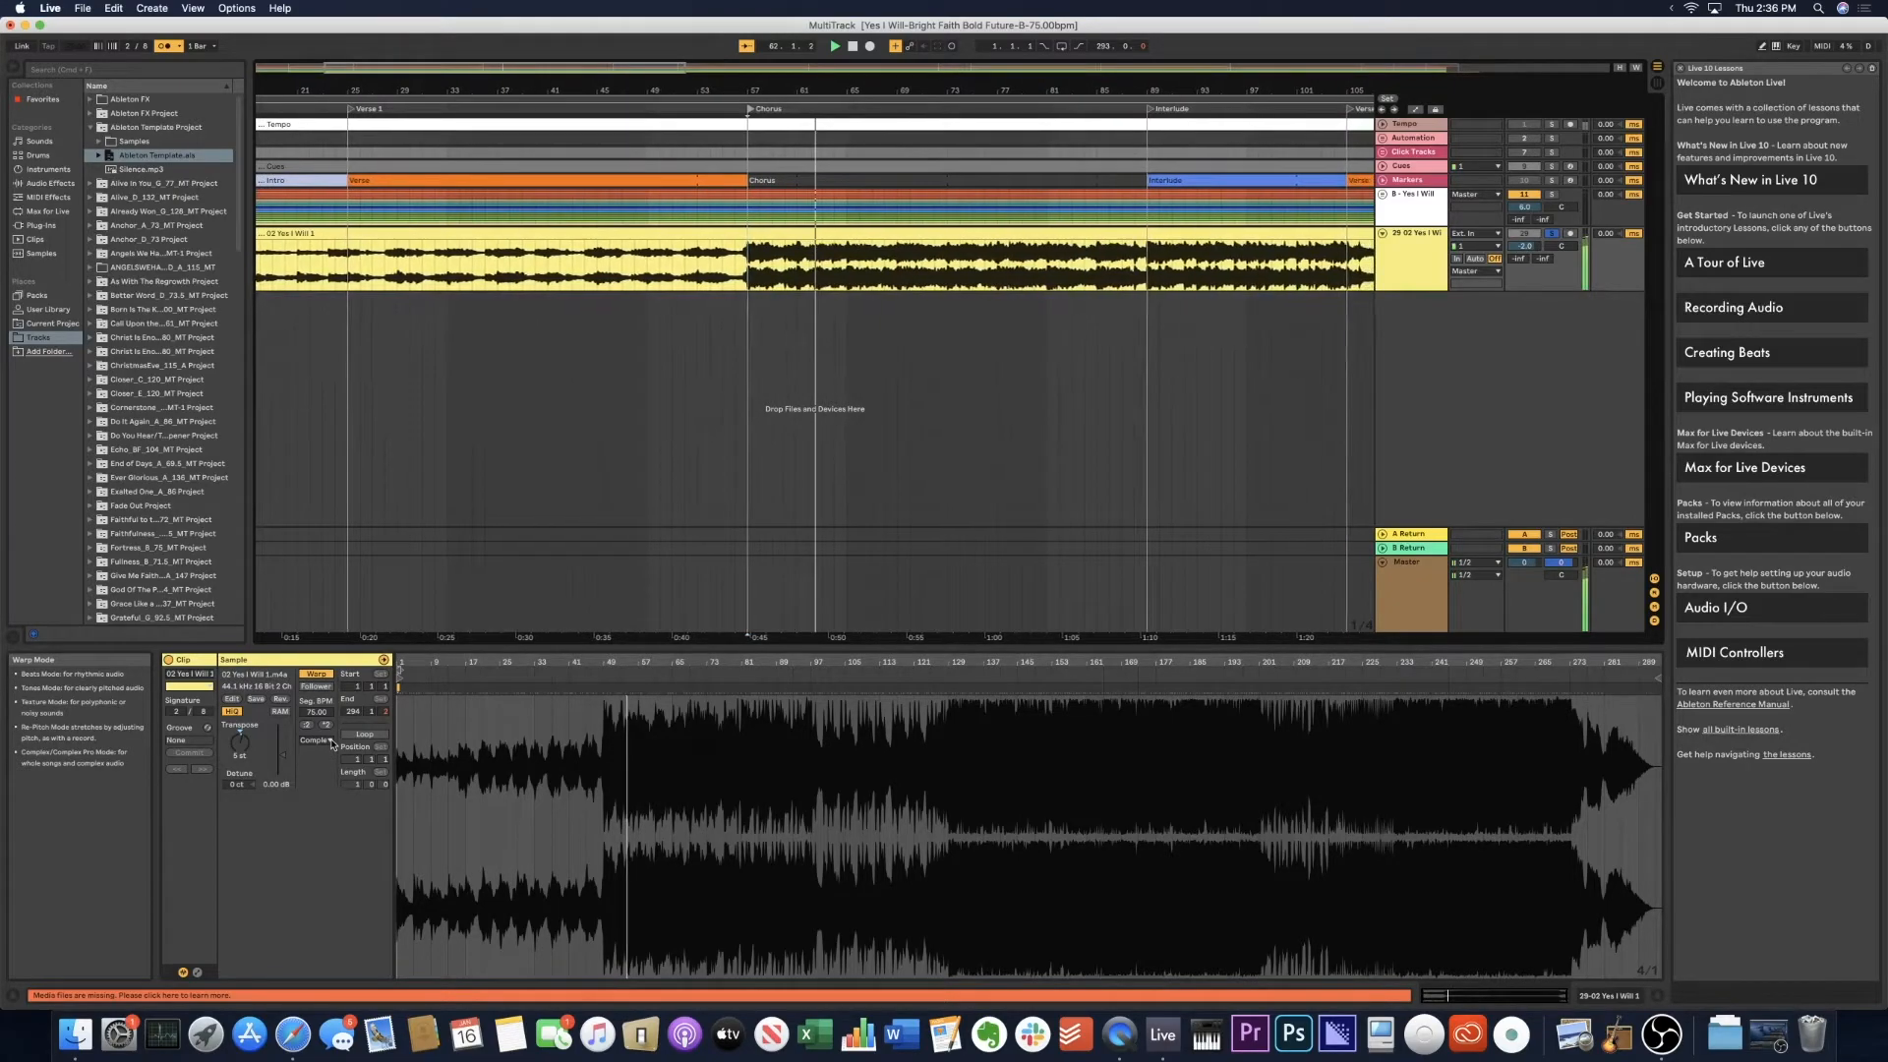
{"action": "left_click", "coordinate": [331, 745]}
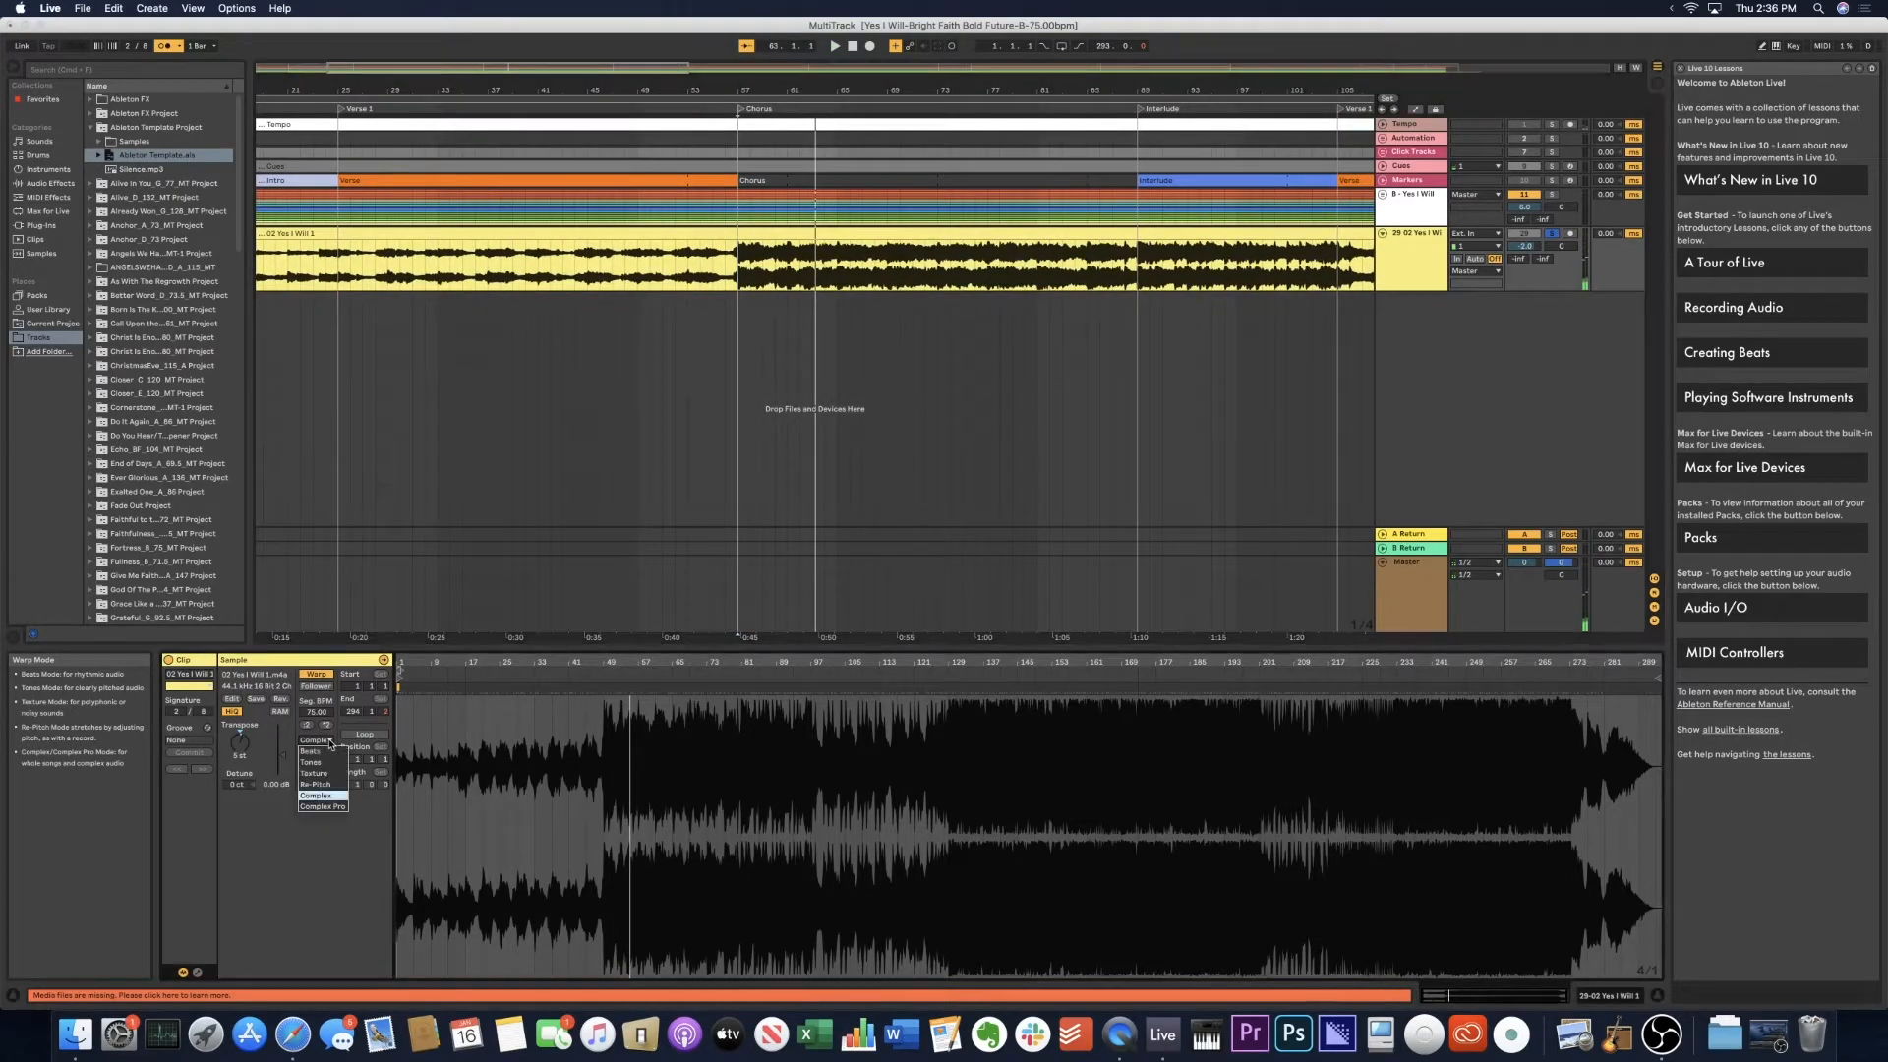
{"action": "left_click", "coordinate": [331, 814]}
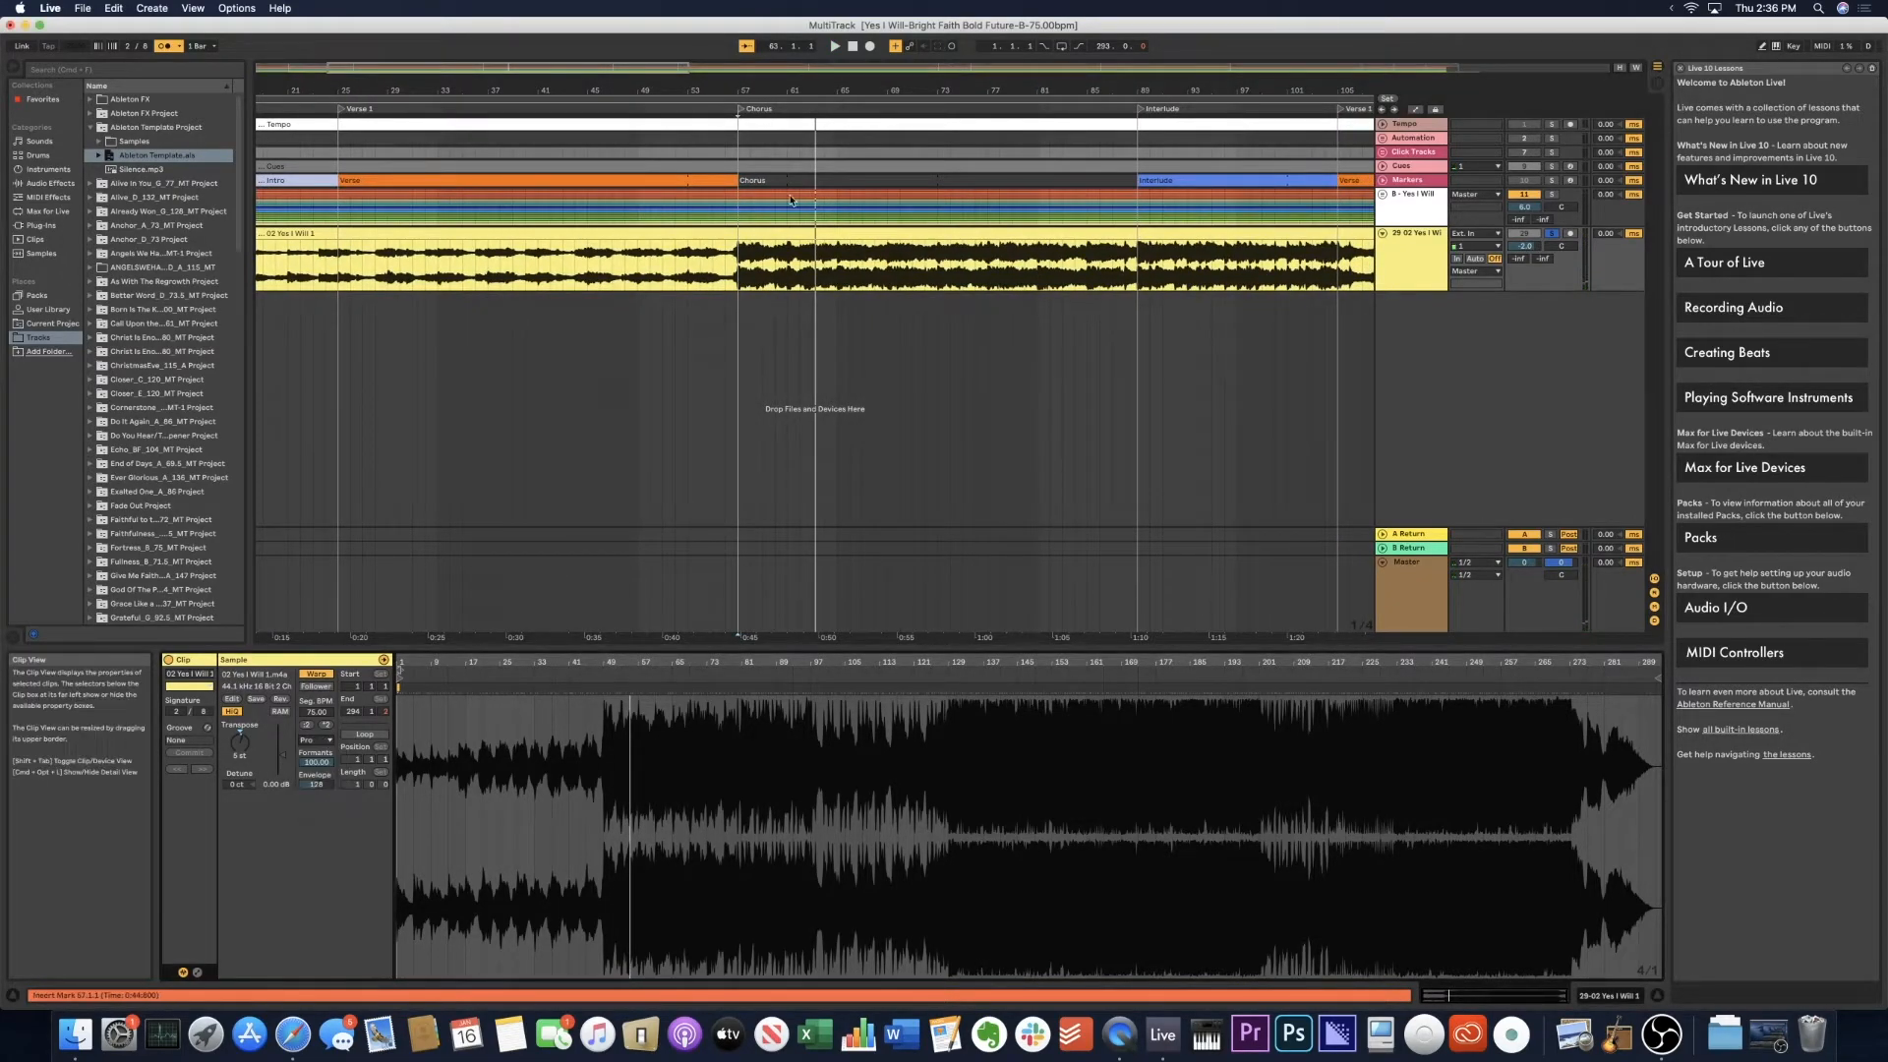
{"action": "left_click", "coordinate": [756, 87]}
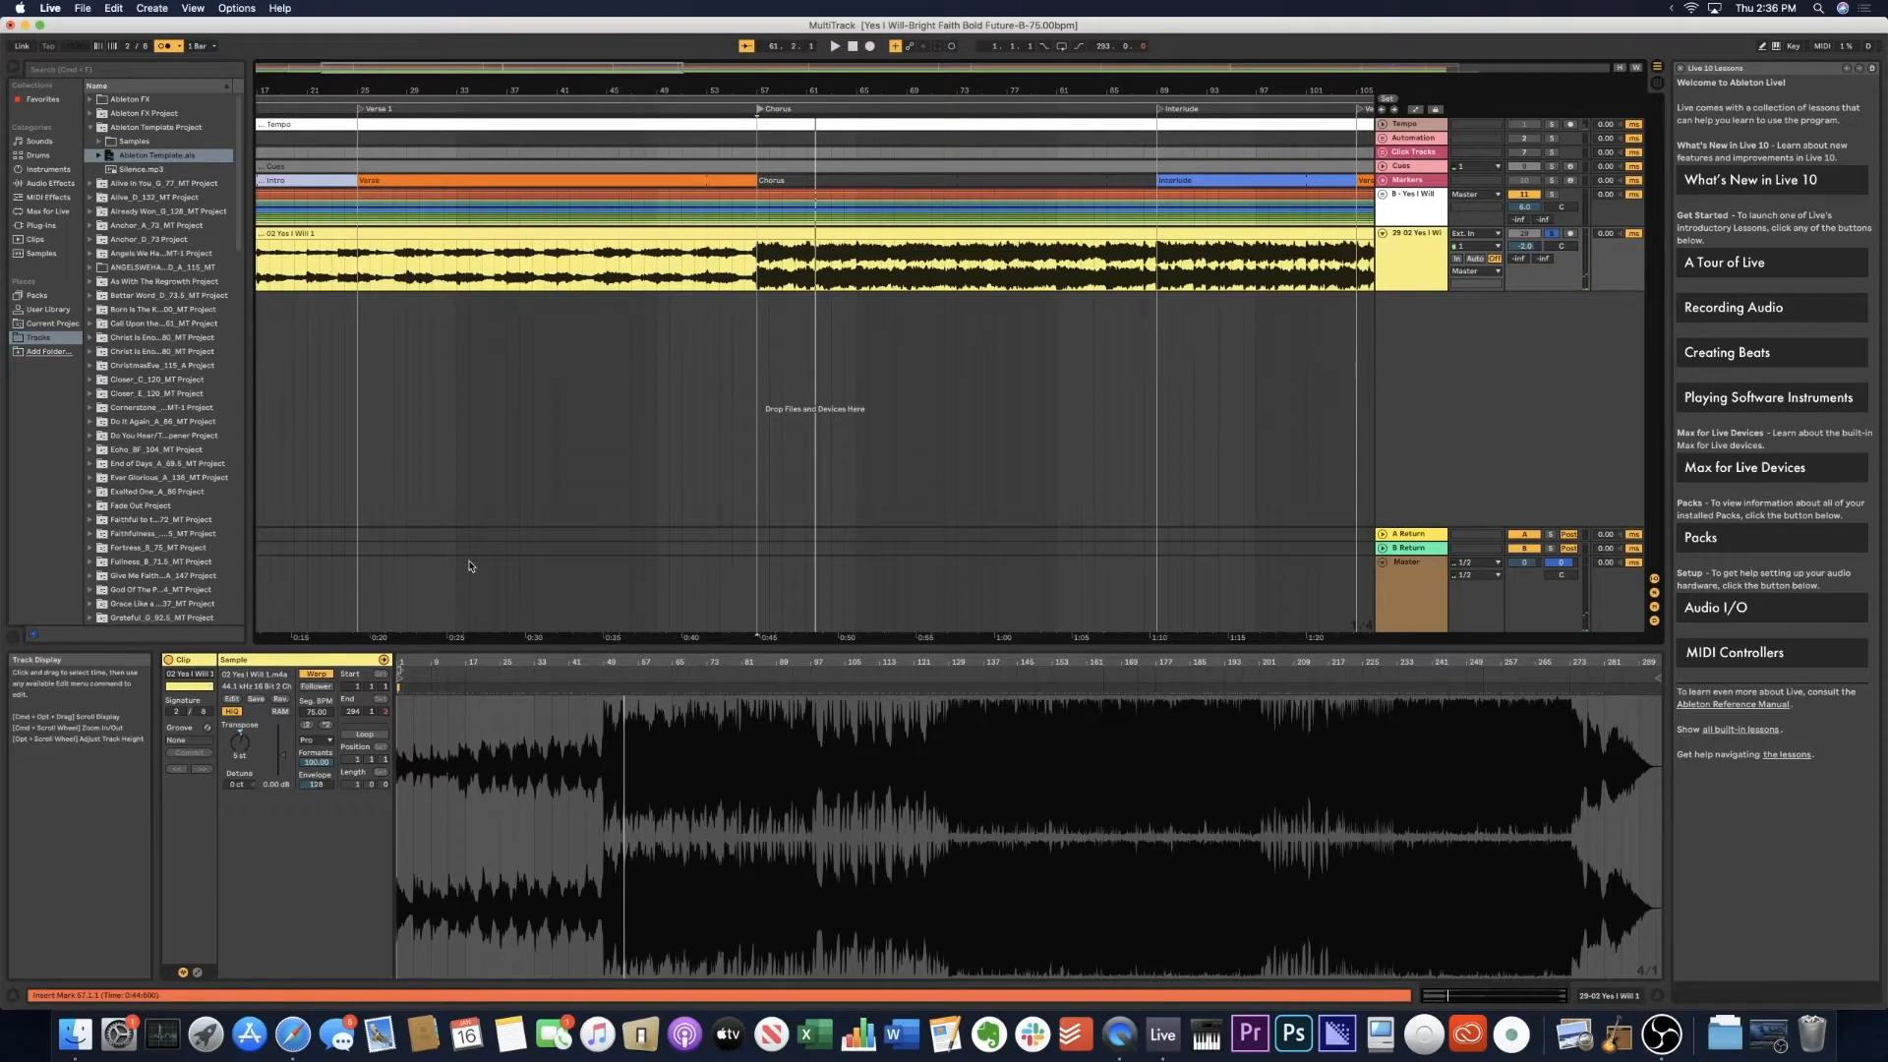
Play the soloed, transposed song clip from the Verse 1 marker to hear it in Complex Pro.
{"action": "scroll", "coordinate": [581, 324], "scroll_direction": "left", "scroll_amount": 5}
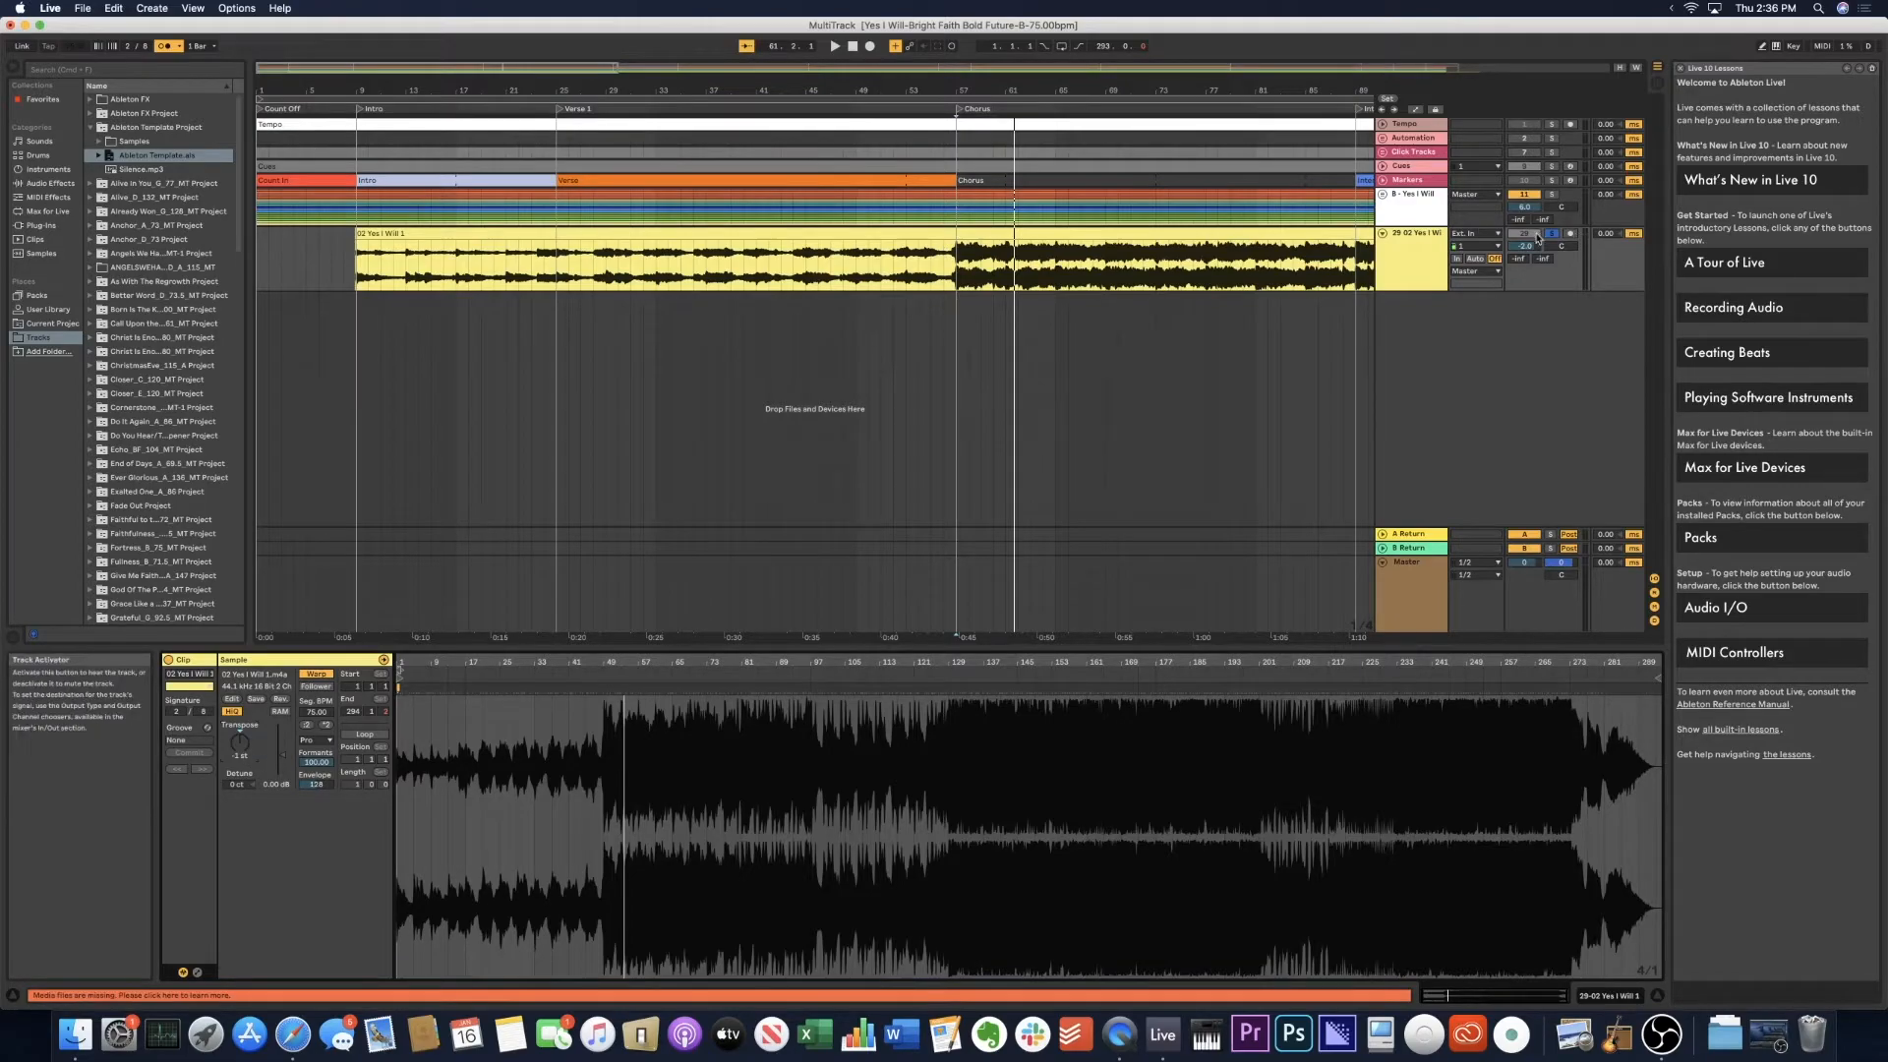
{"action": "left_click", "coordinate": [559, 109]}
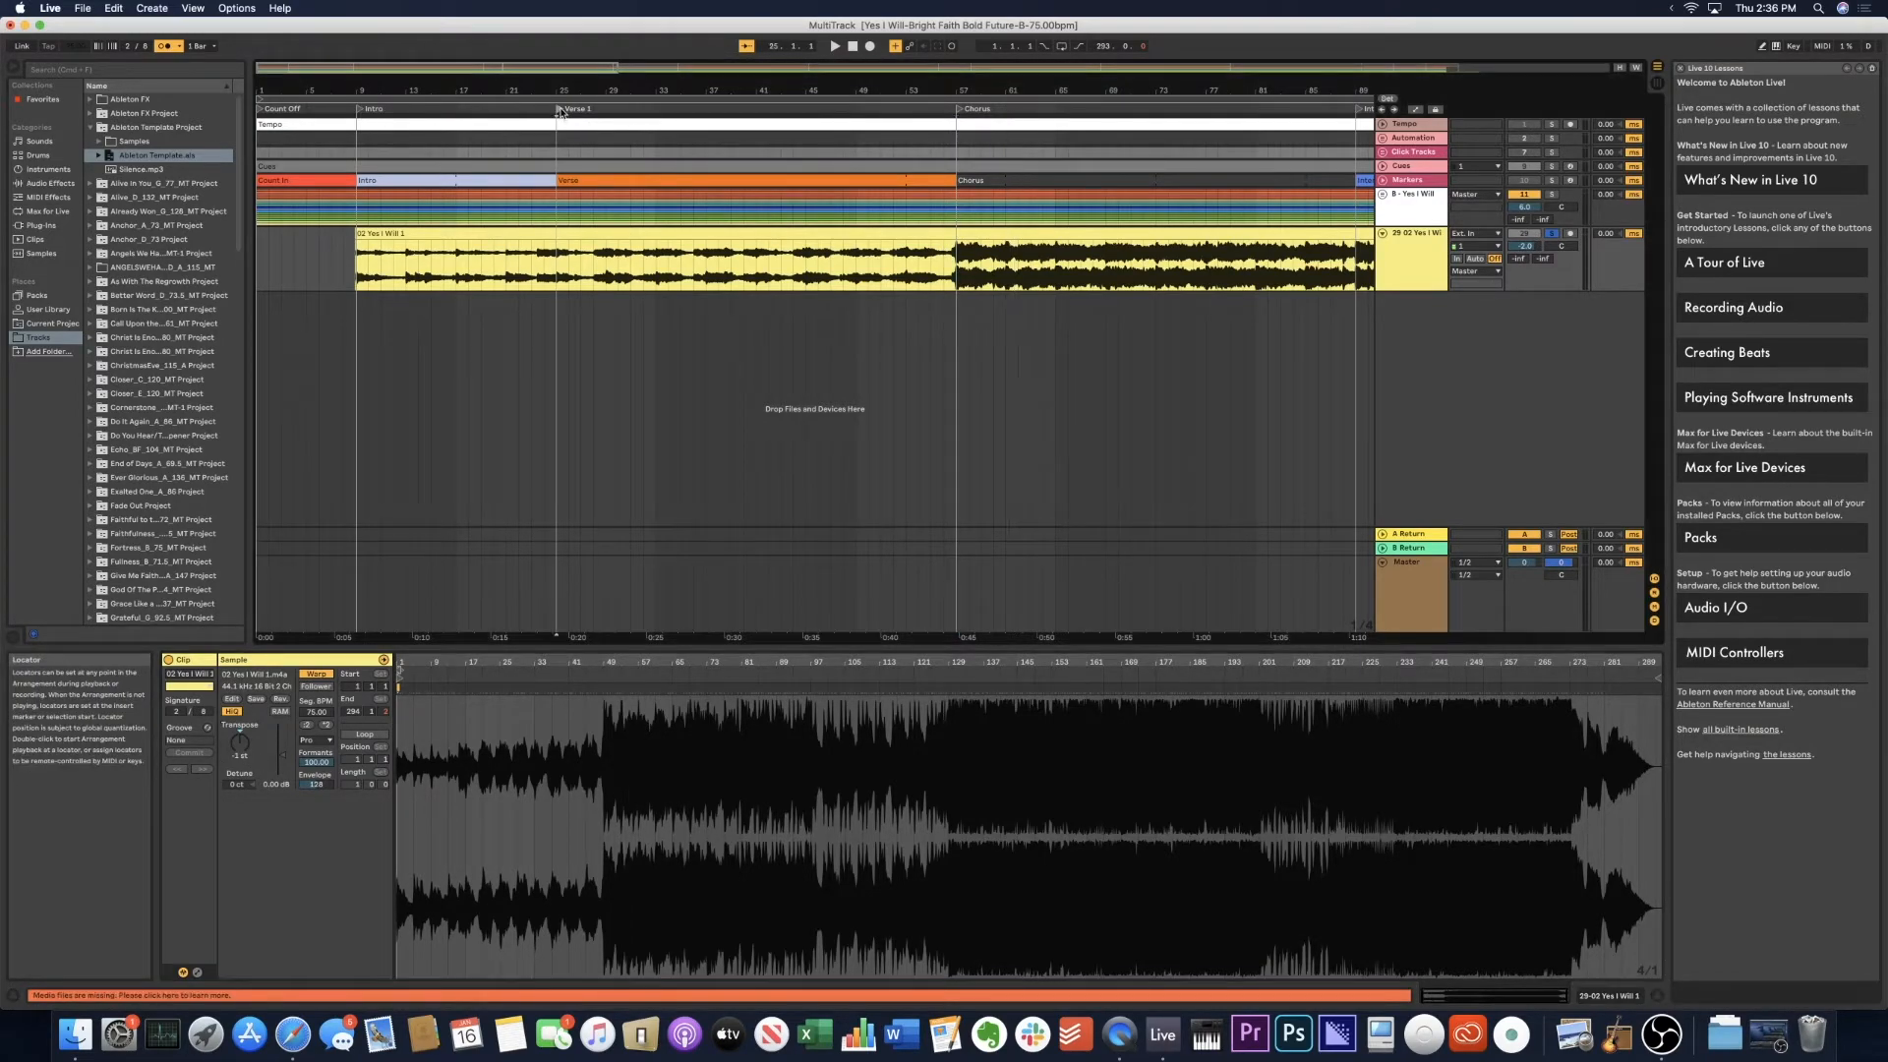
{"action": "key", "text": "space"}
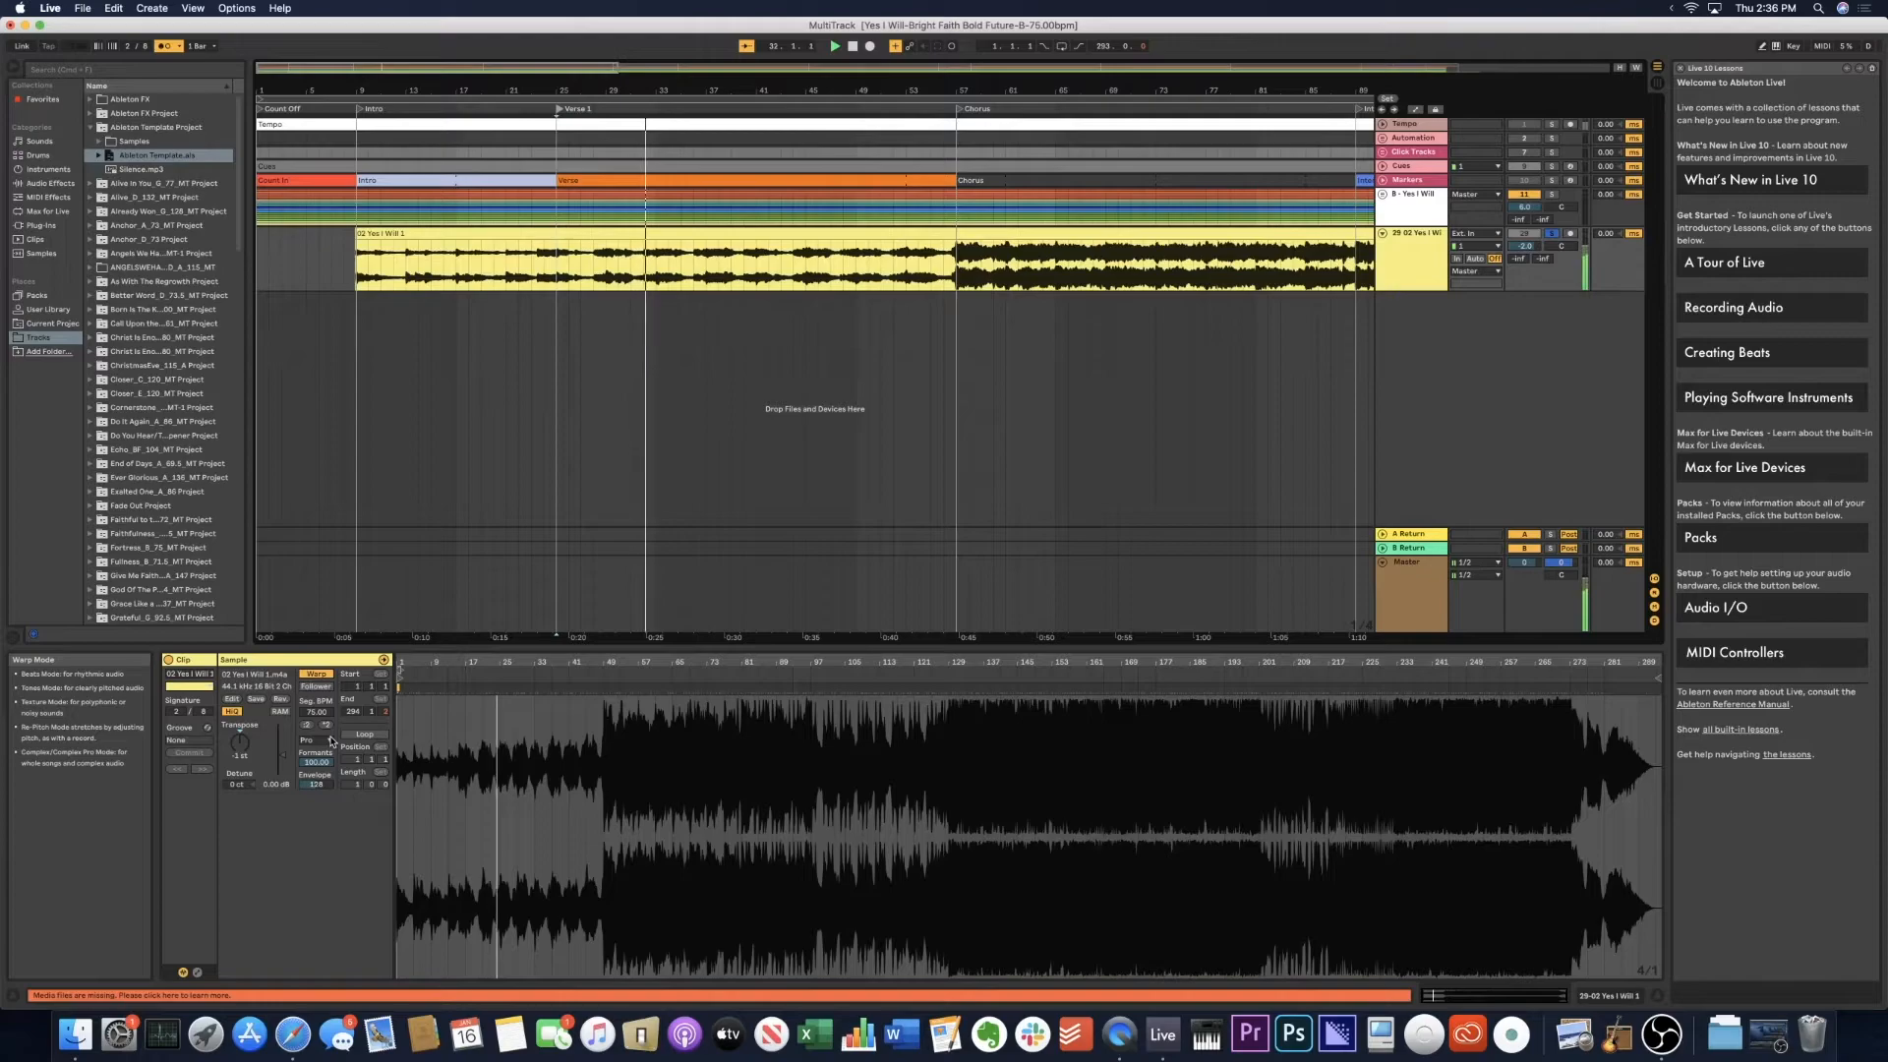
{"action": "key", "text": "space"}
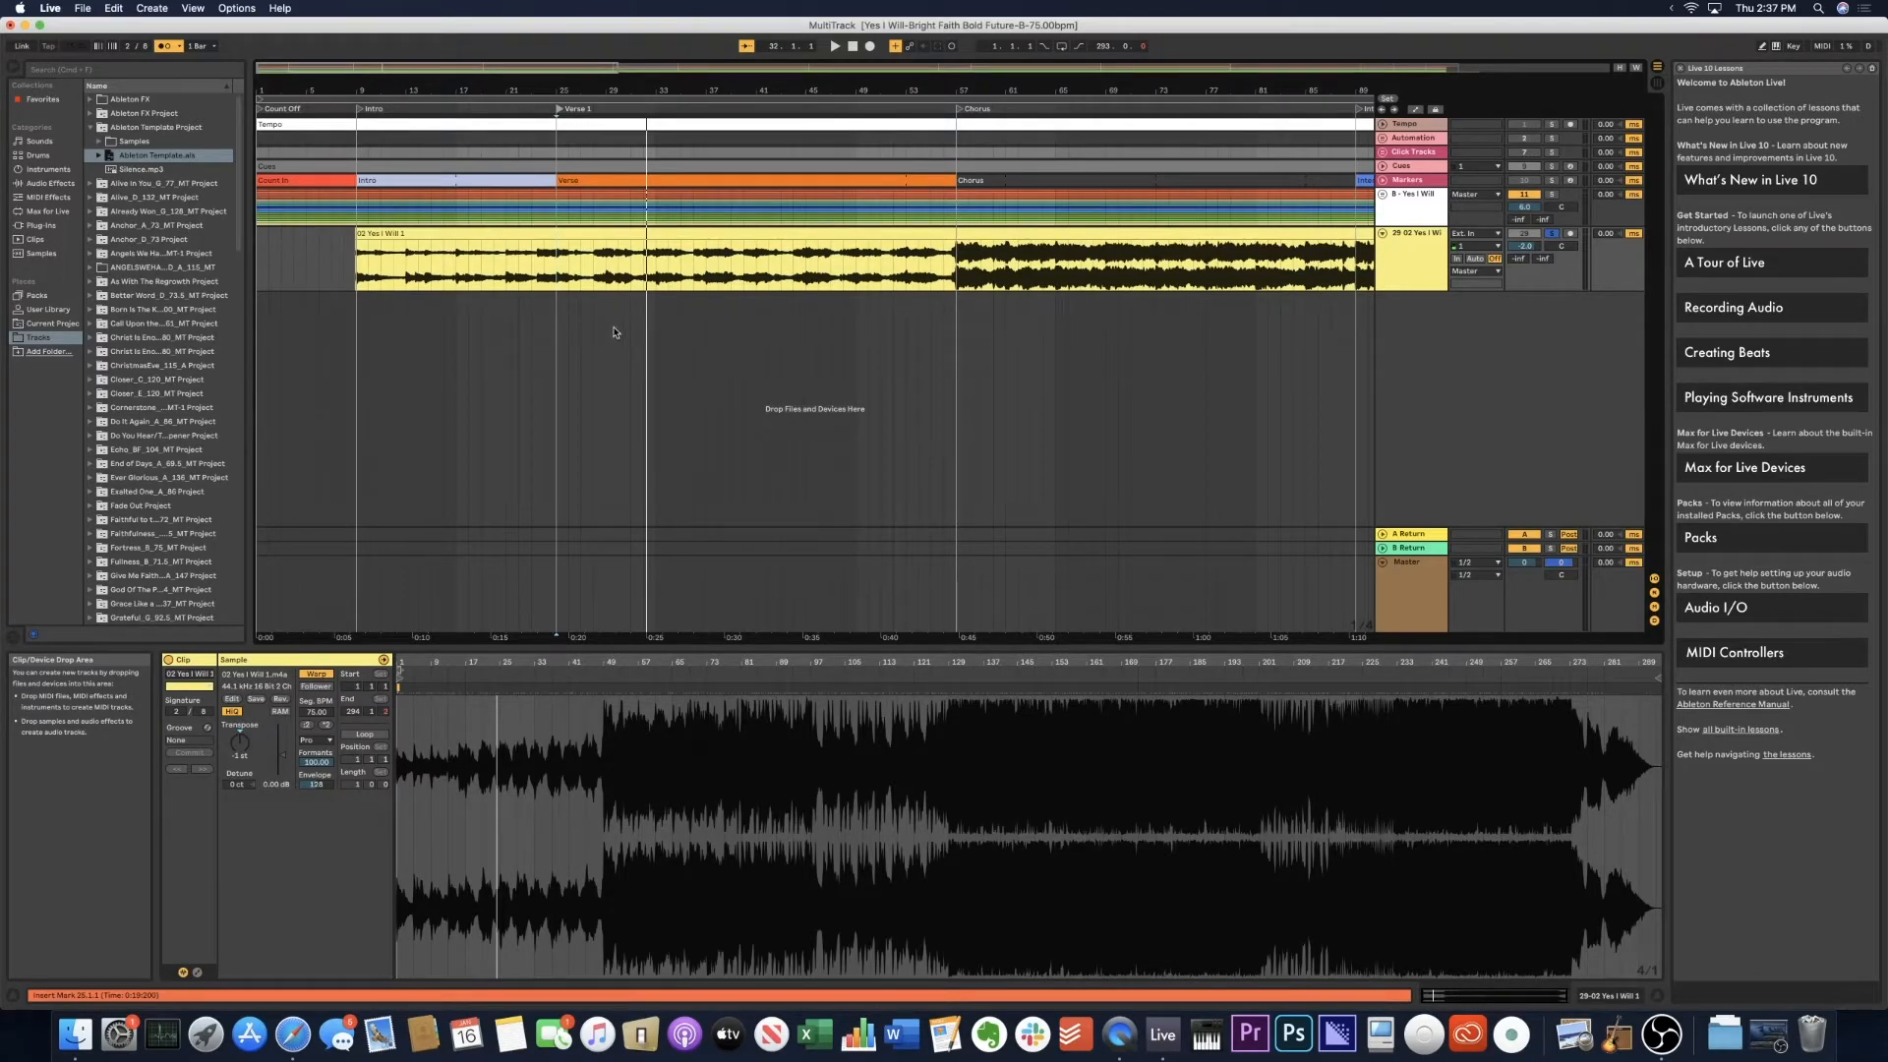
Turn off the song track's solo and adjust its volume while playing the mix from the Verse 1 marker.
{"action": "left_click", "coordinate": [1552, 234]}
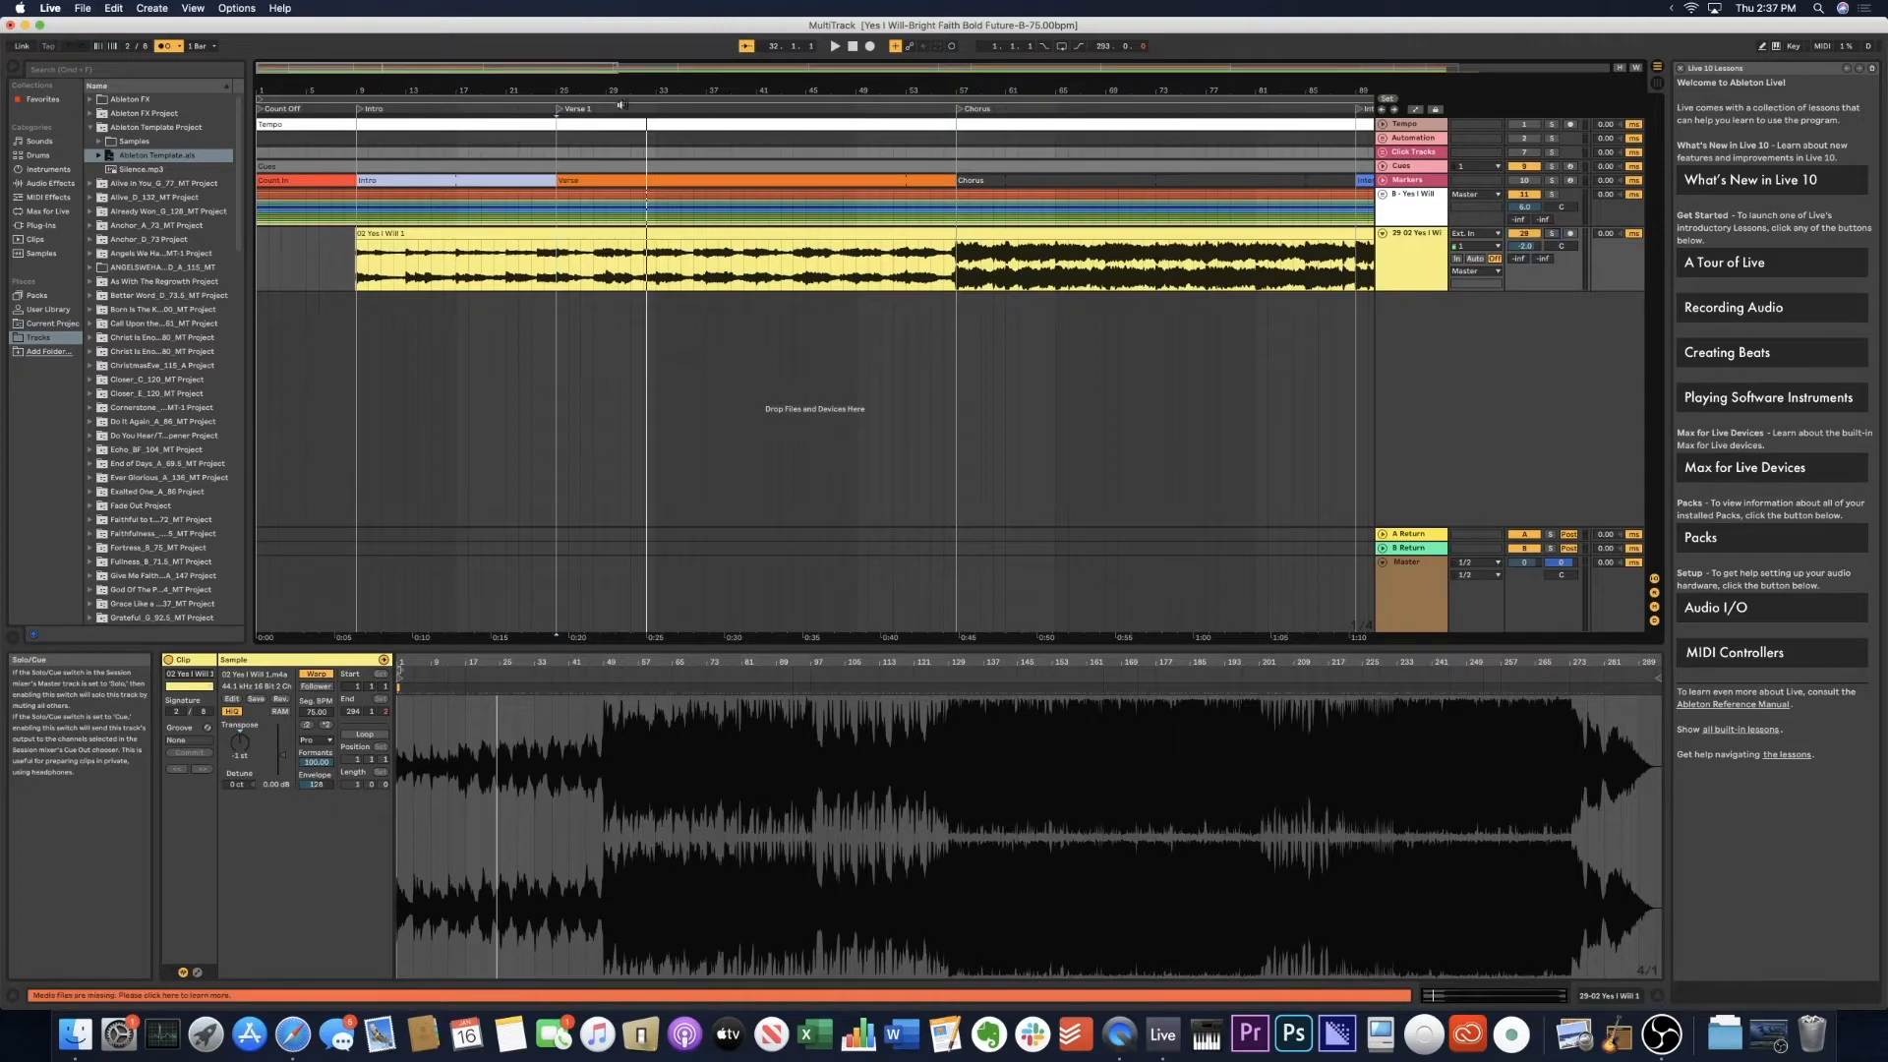
{"action": "double_click", "coordinate": [557, 109]}
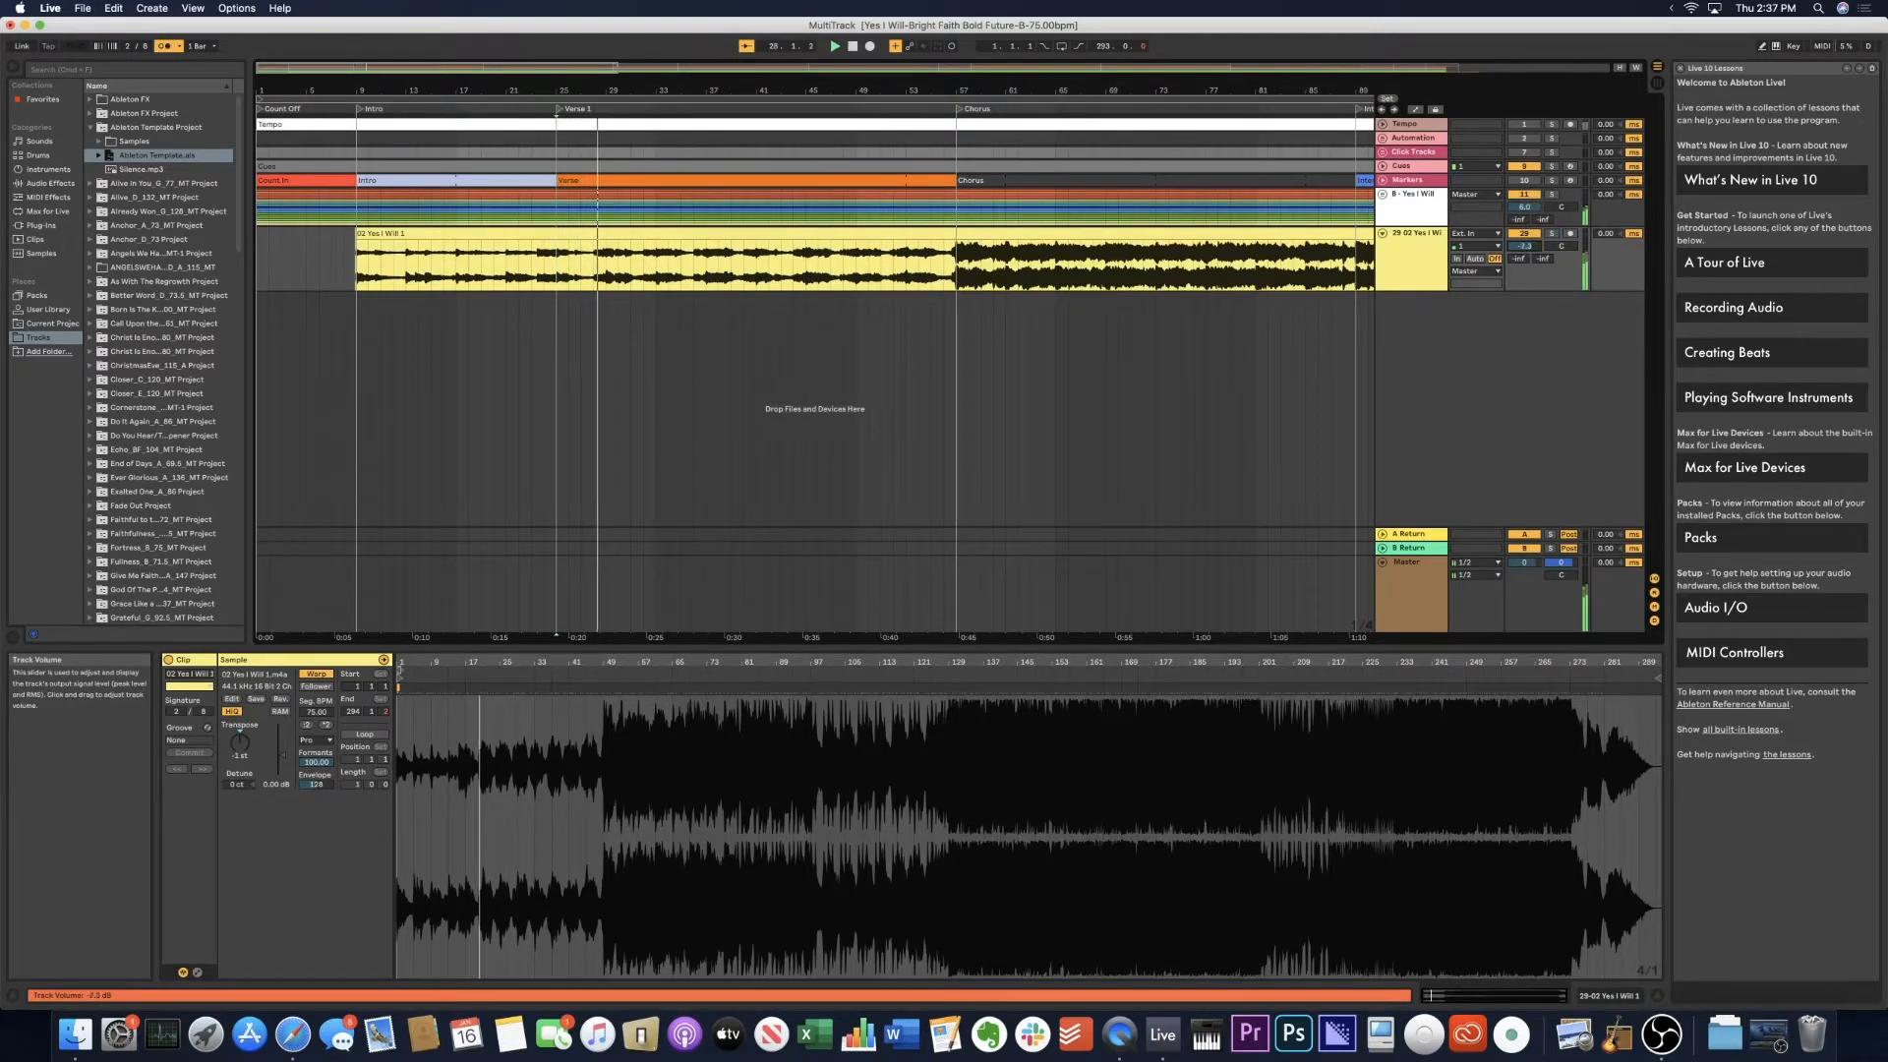
{"action": "mouse_move", "coordinate": [1525, 248]}
{"action": "left_mouse_down"}
{"action": "mouse_move", "coordinate": [1525, 334]}
{"action": "mouse_move", "coordinate": [1525, 276]}
{"action": "left_mouse_up"}
Start saving the Live Set as a new file and name it "Yes I Will_B_75_MT".
{"action": "key", "text": "super+s"}
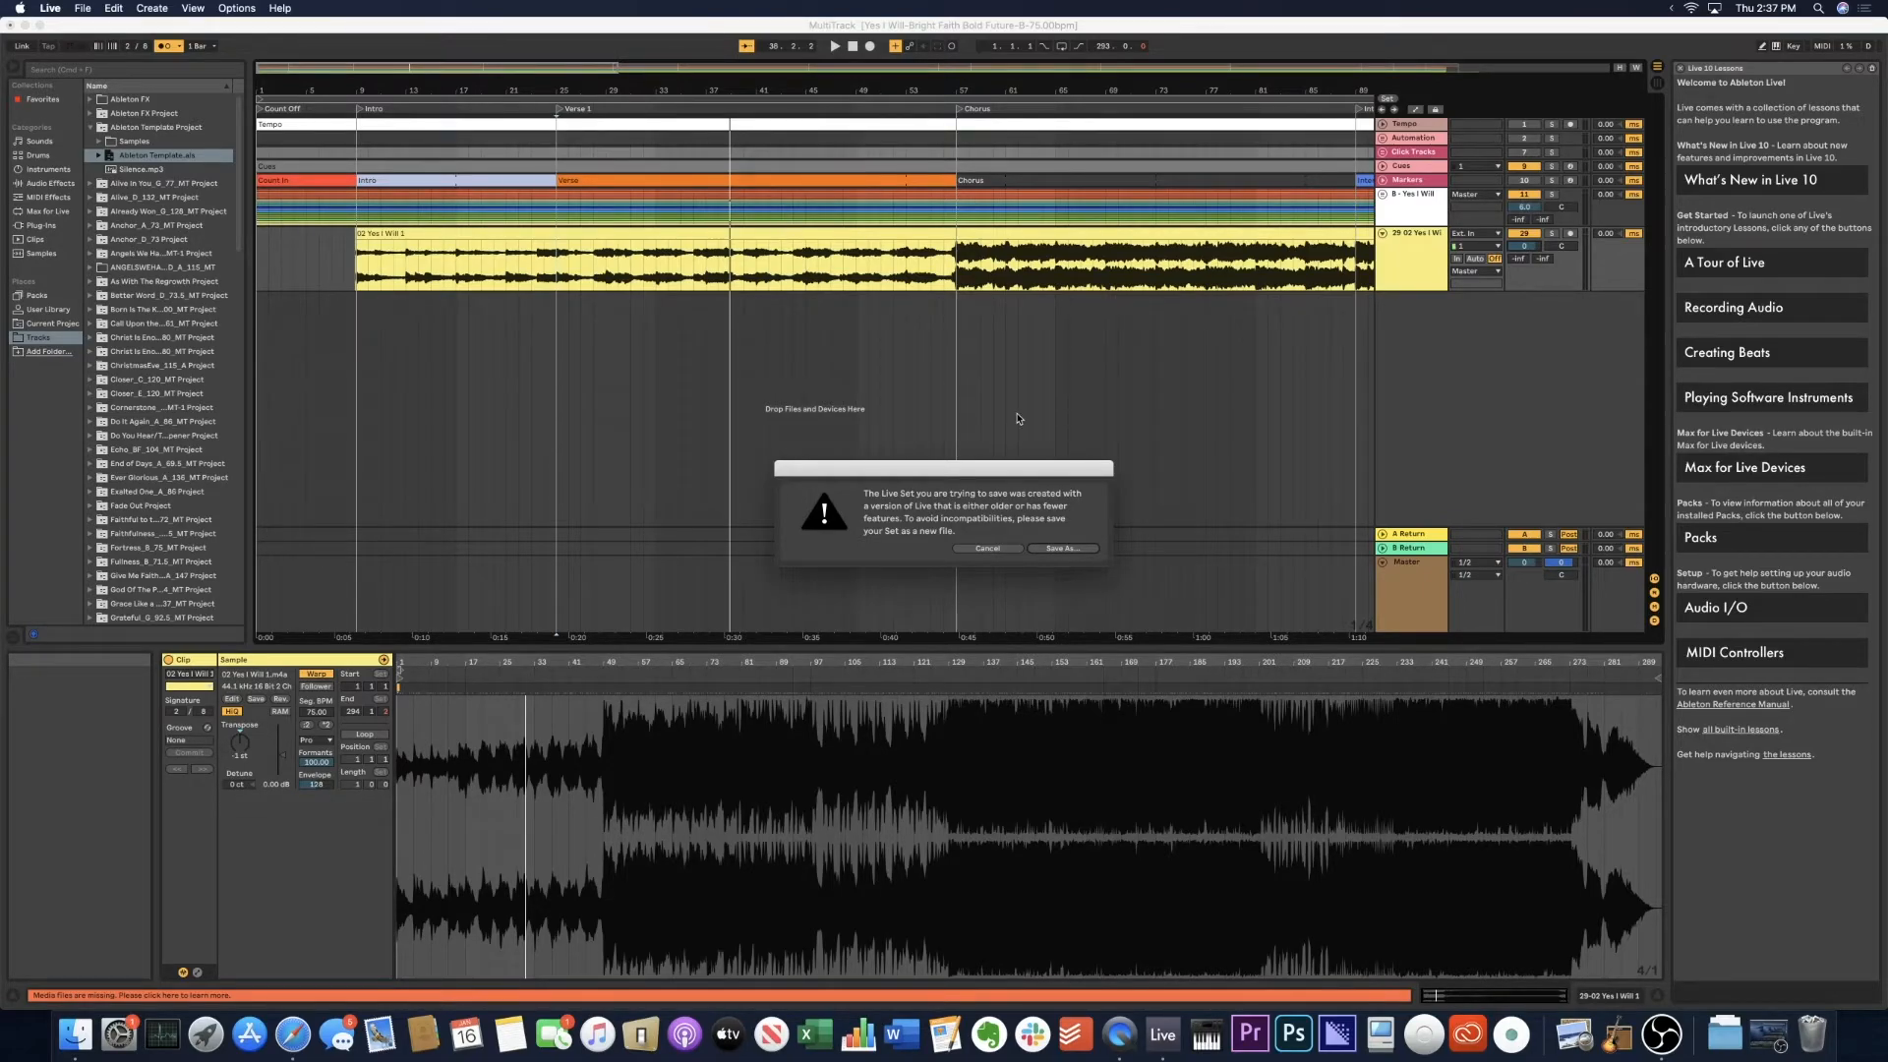
{"action": "left_click_drag", "start_coordinate": [976, 474], "coordinate": [920, 423]}
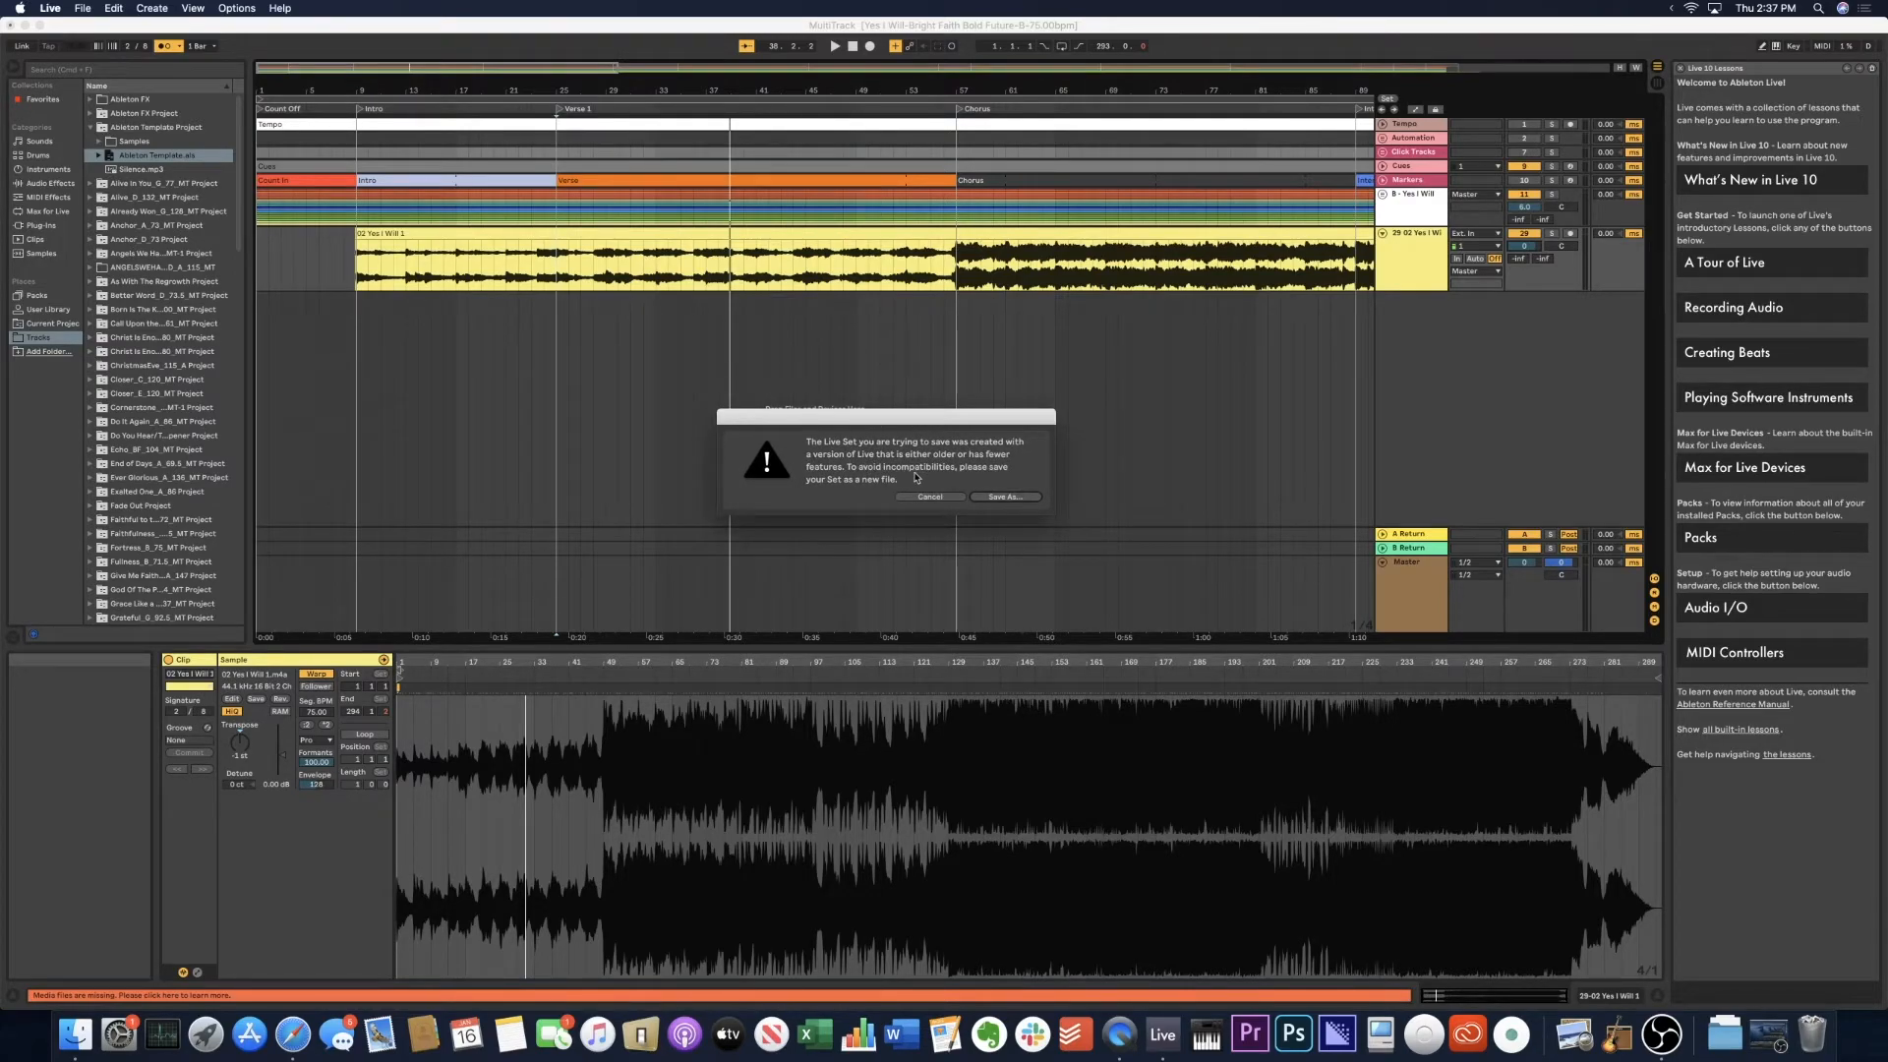
{"action": "left_click", "coordinate": [1003, 497]}
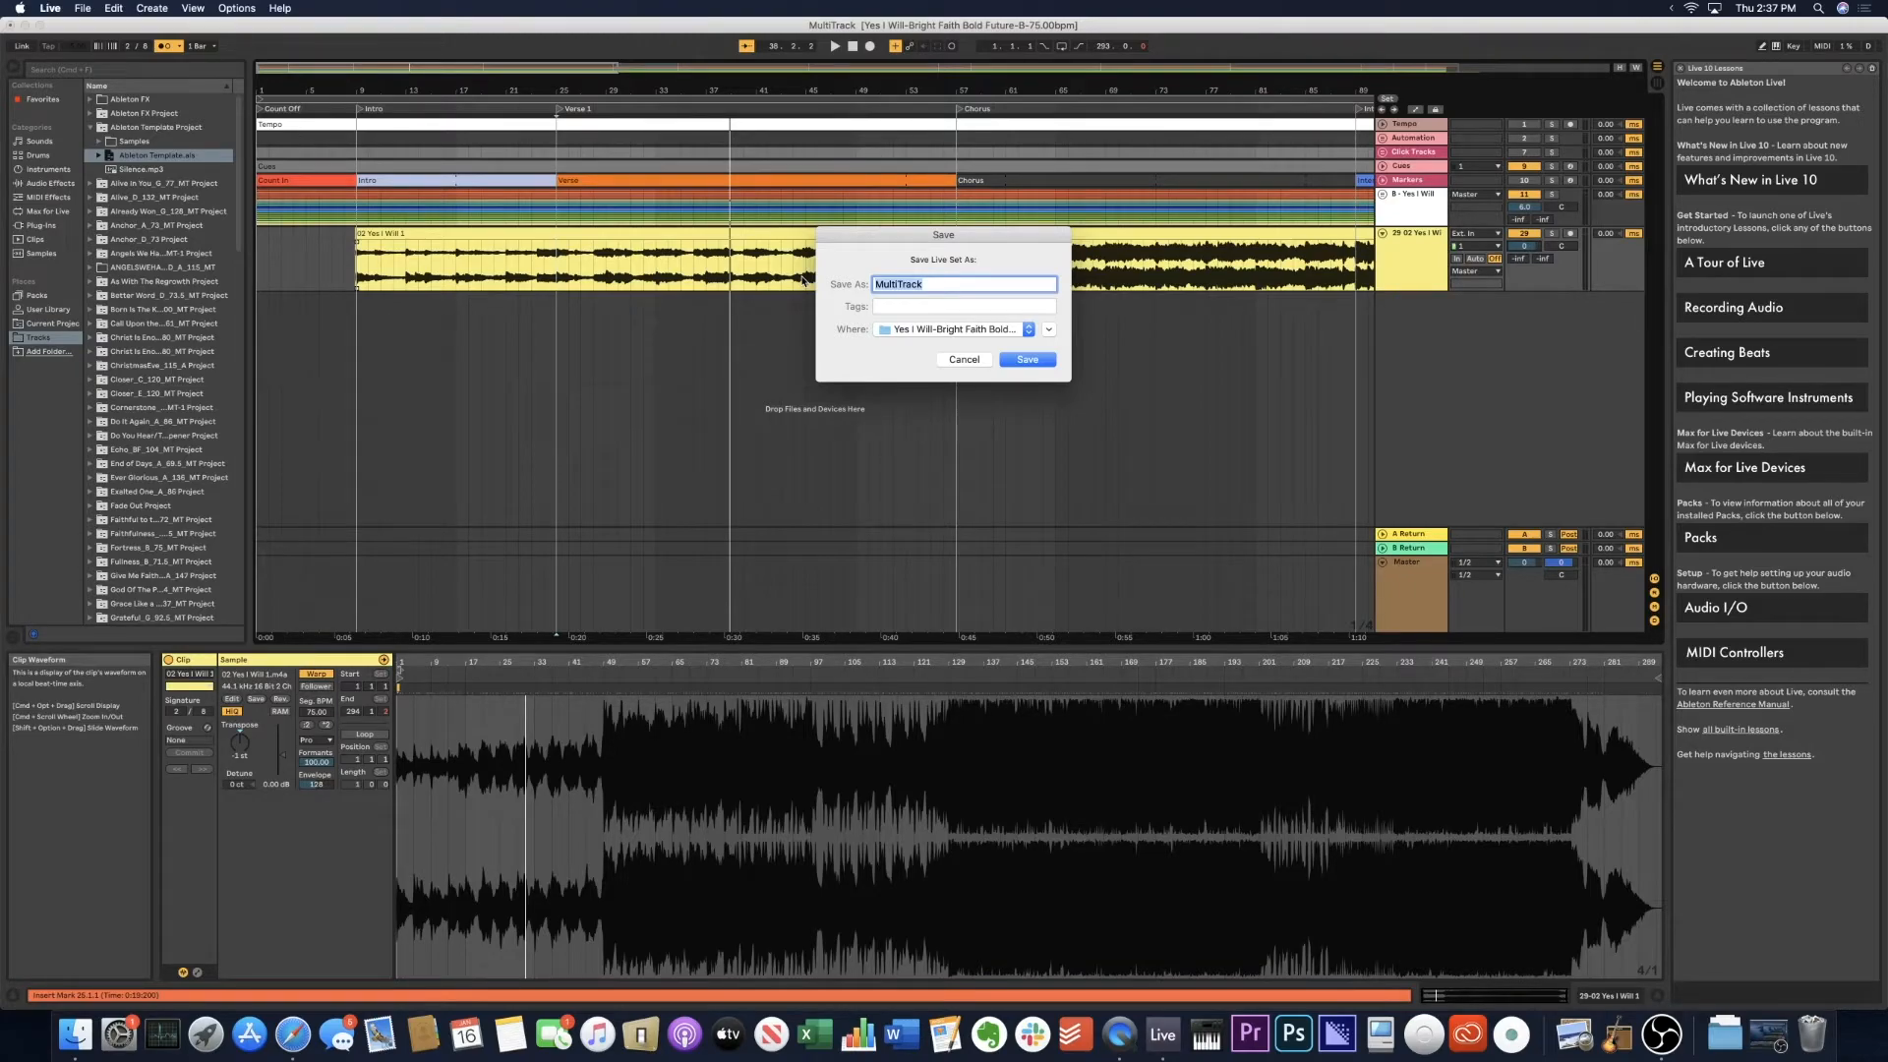
{"action": "type", "text": "Y"}
{"action": "type", "text": "es I Will"}
{"action": "type", "text": "_B"}
{"action": "type", "text": "E"}
{"action": "type", "text": "G"}
{"action": "key", "text": "BackSpace"}
{"action": "key", "text": "BackSpace"}
{"action": "type", "text": "_"}
{"action": "type", "text": "75_MT"}
Choose the Tracks folder as the location and save the new Live Set there.
{"action": "left_click", "coordinate": [1049, 331]}
{"action": "scroll", "coordinate": [677, 375], "scroll_direction": "down", "scroll_amount": 5}
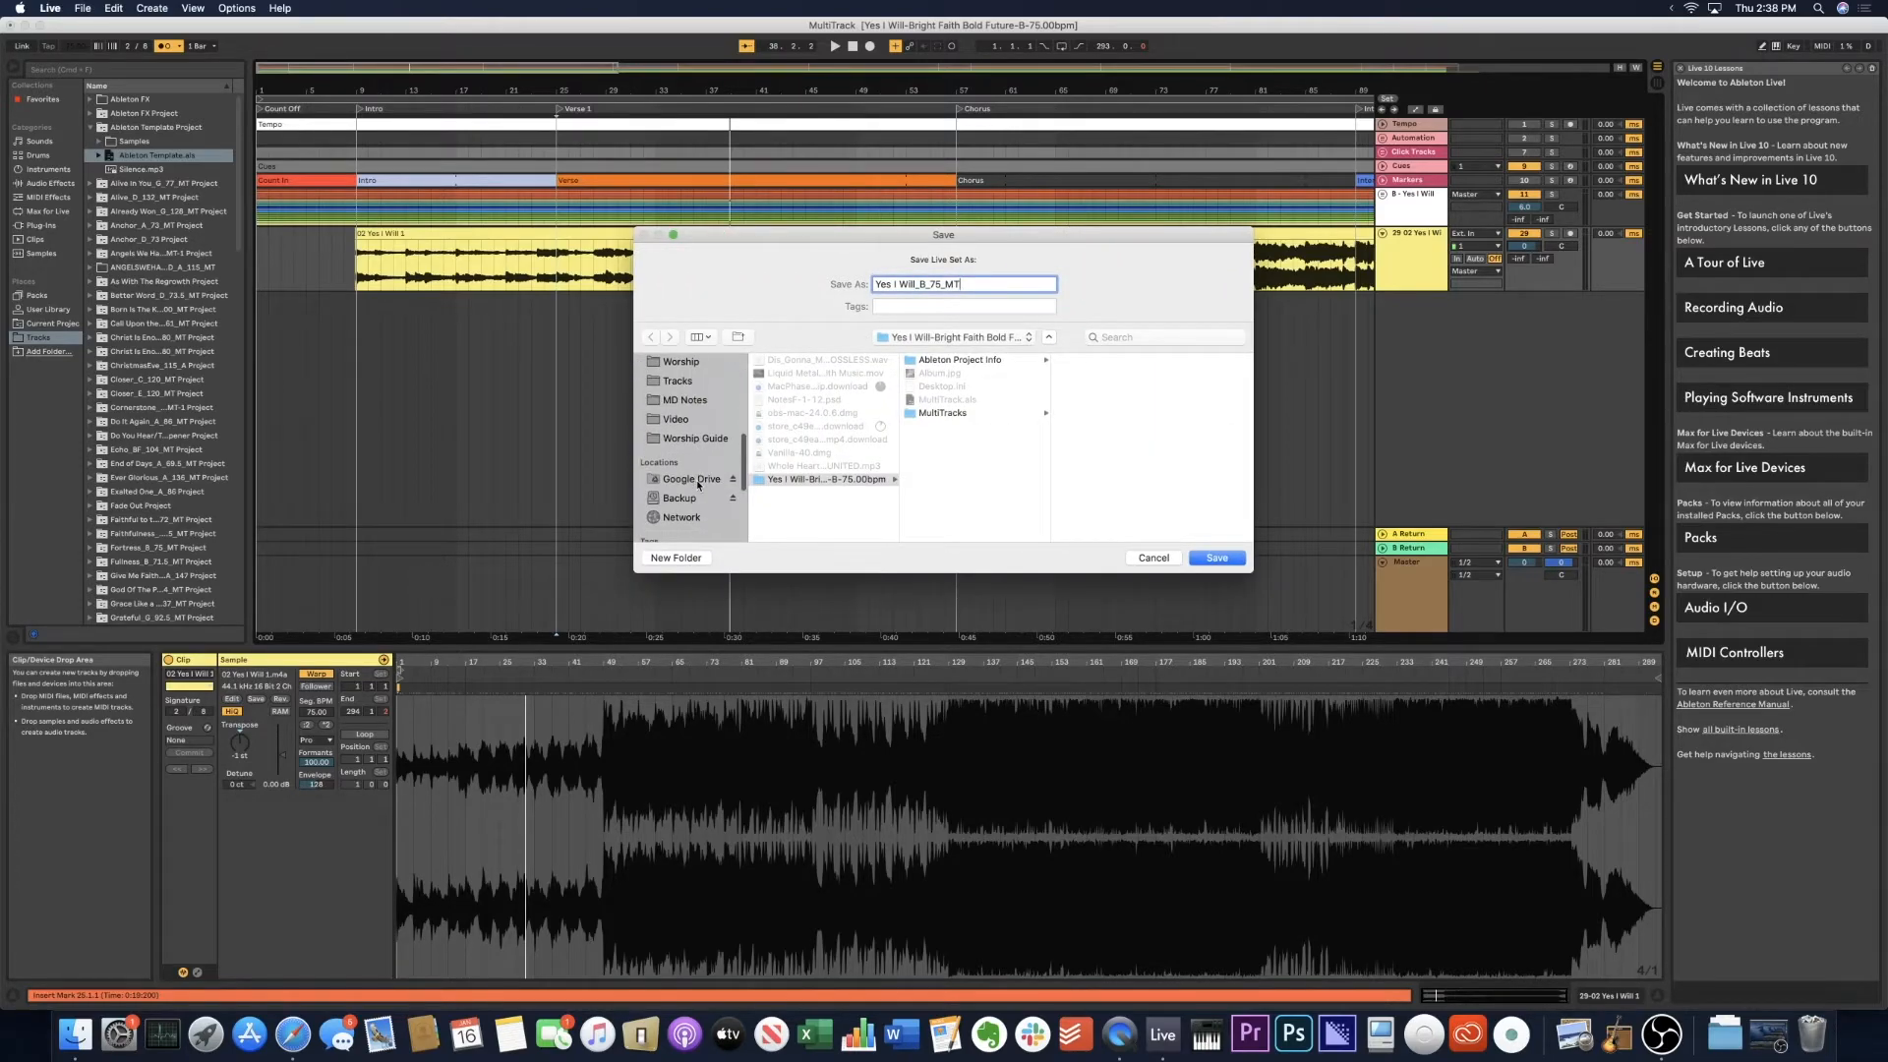
{"action": "left_click", "coordinate": [677, 377]}
{"action": "scroll", "coordinate": [798, 467], "scroll_direction": "down", "scroll_amount": 5}
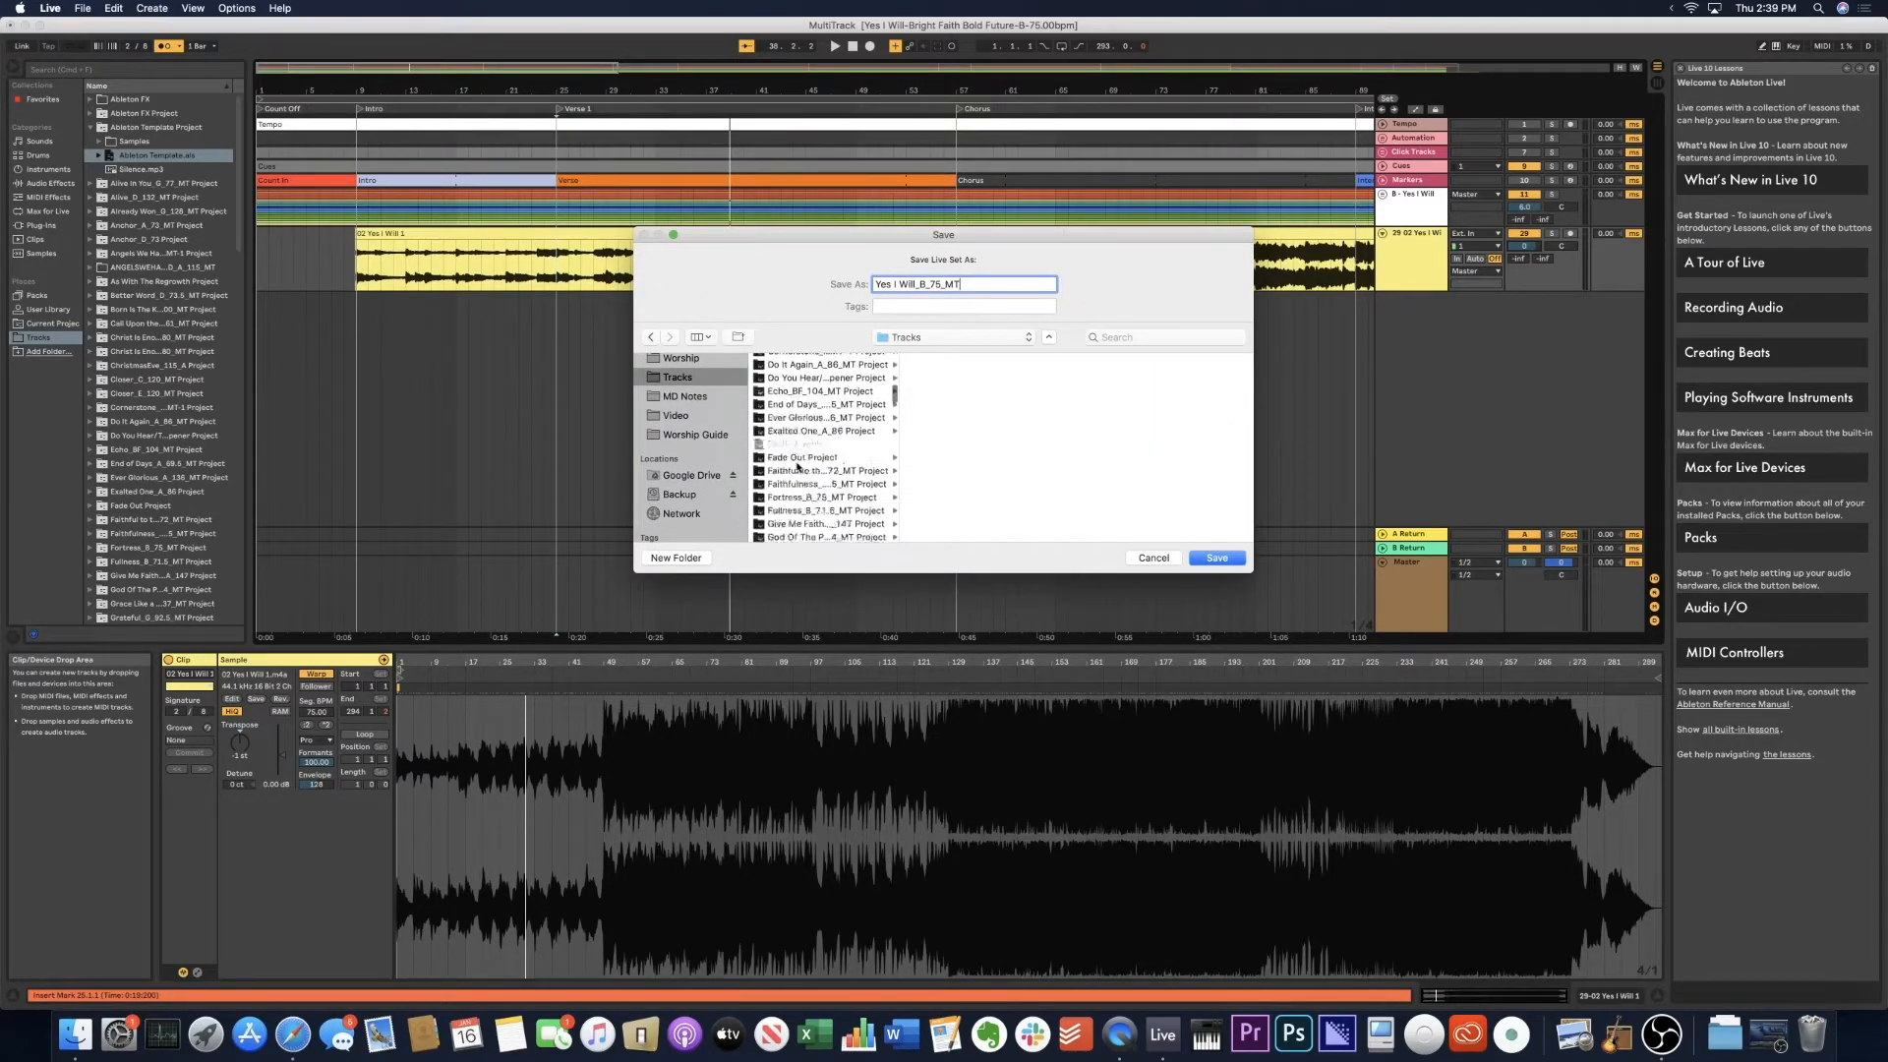
{"action": "scroll", "coordinate": [797, 468], "scroll_direction": "up", "scroll_amount": 5}
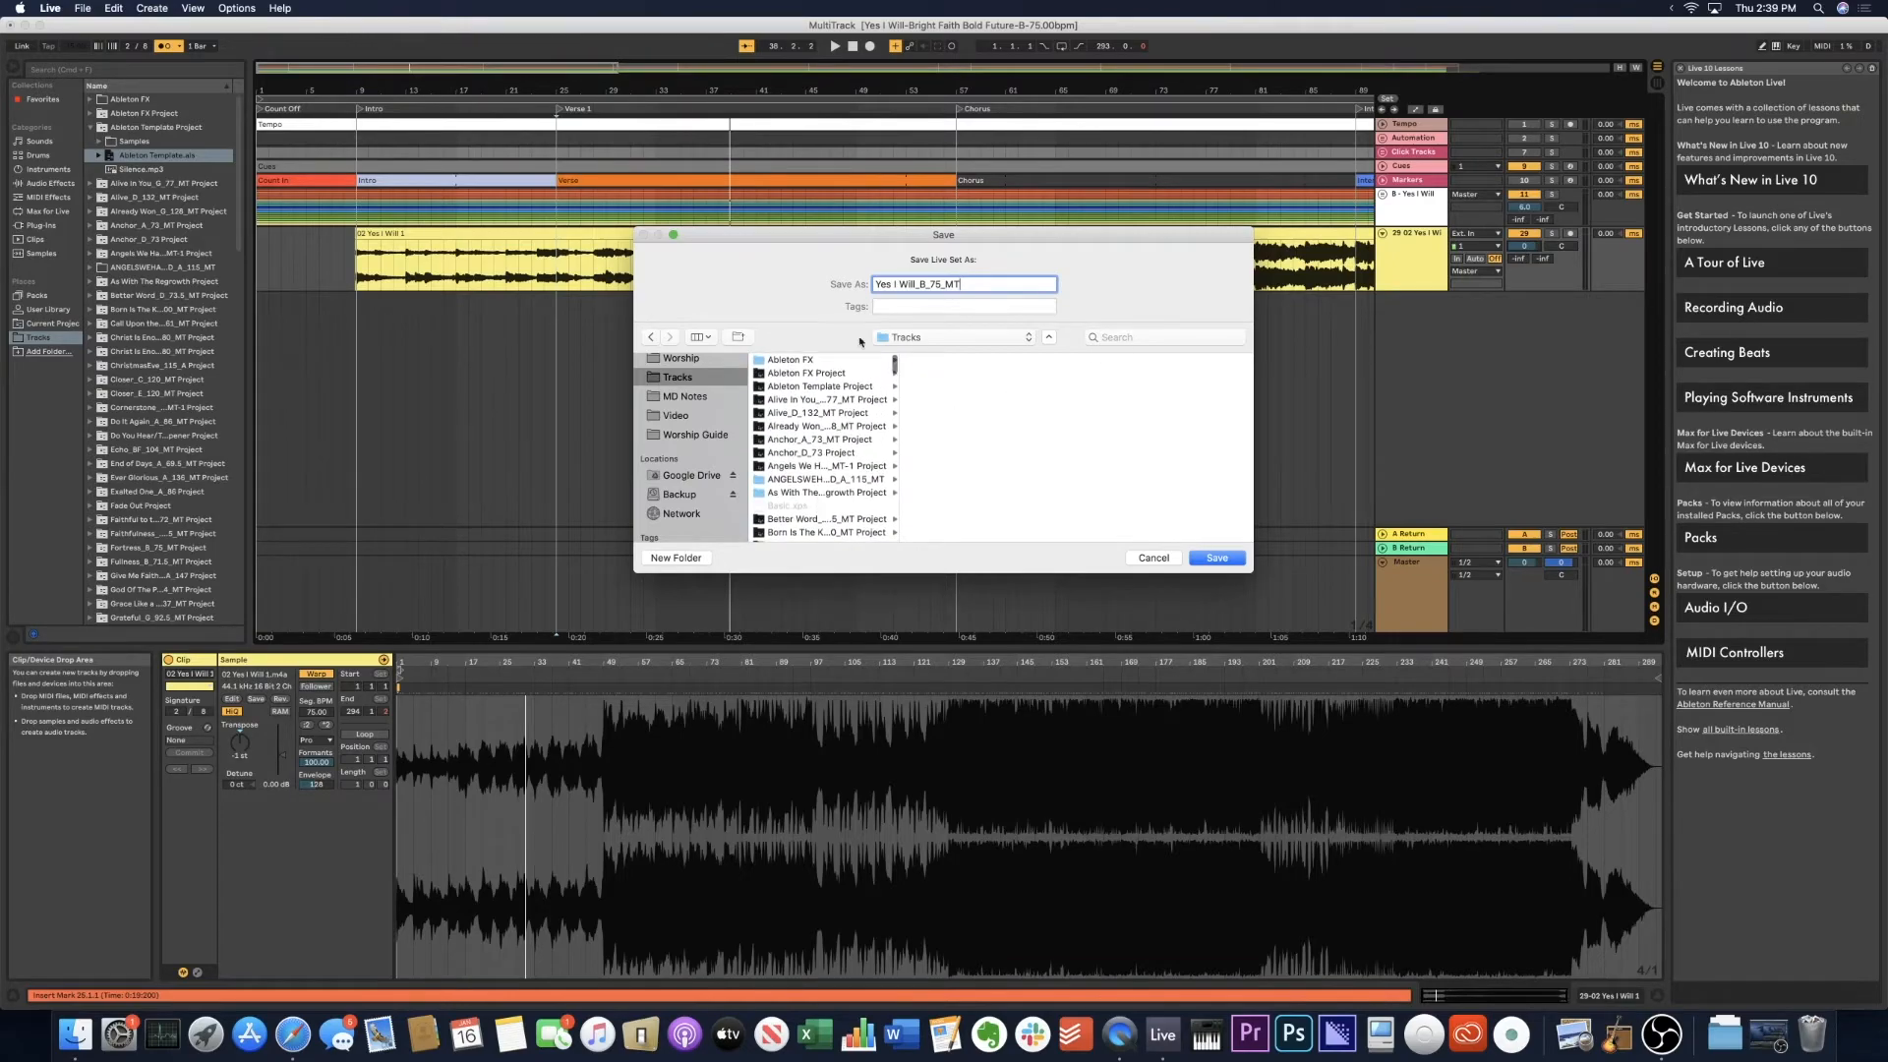
{"action": "left_click", "coordinate": [1216, 557]}
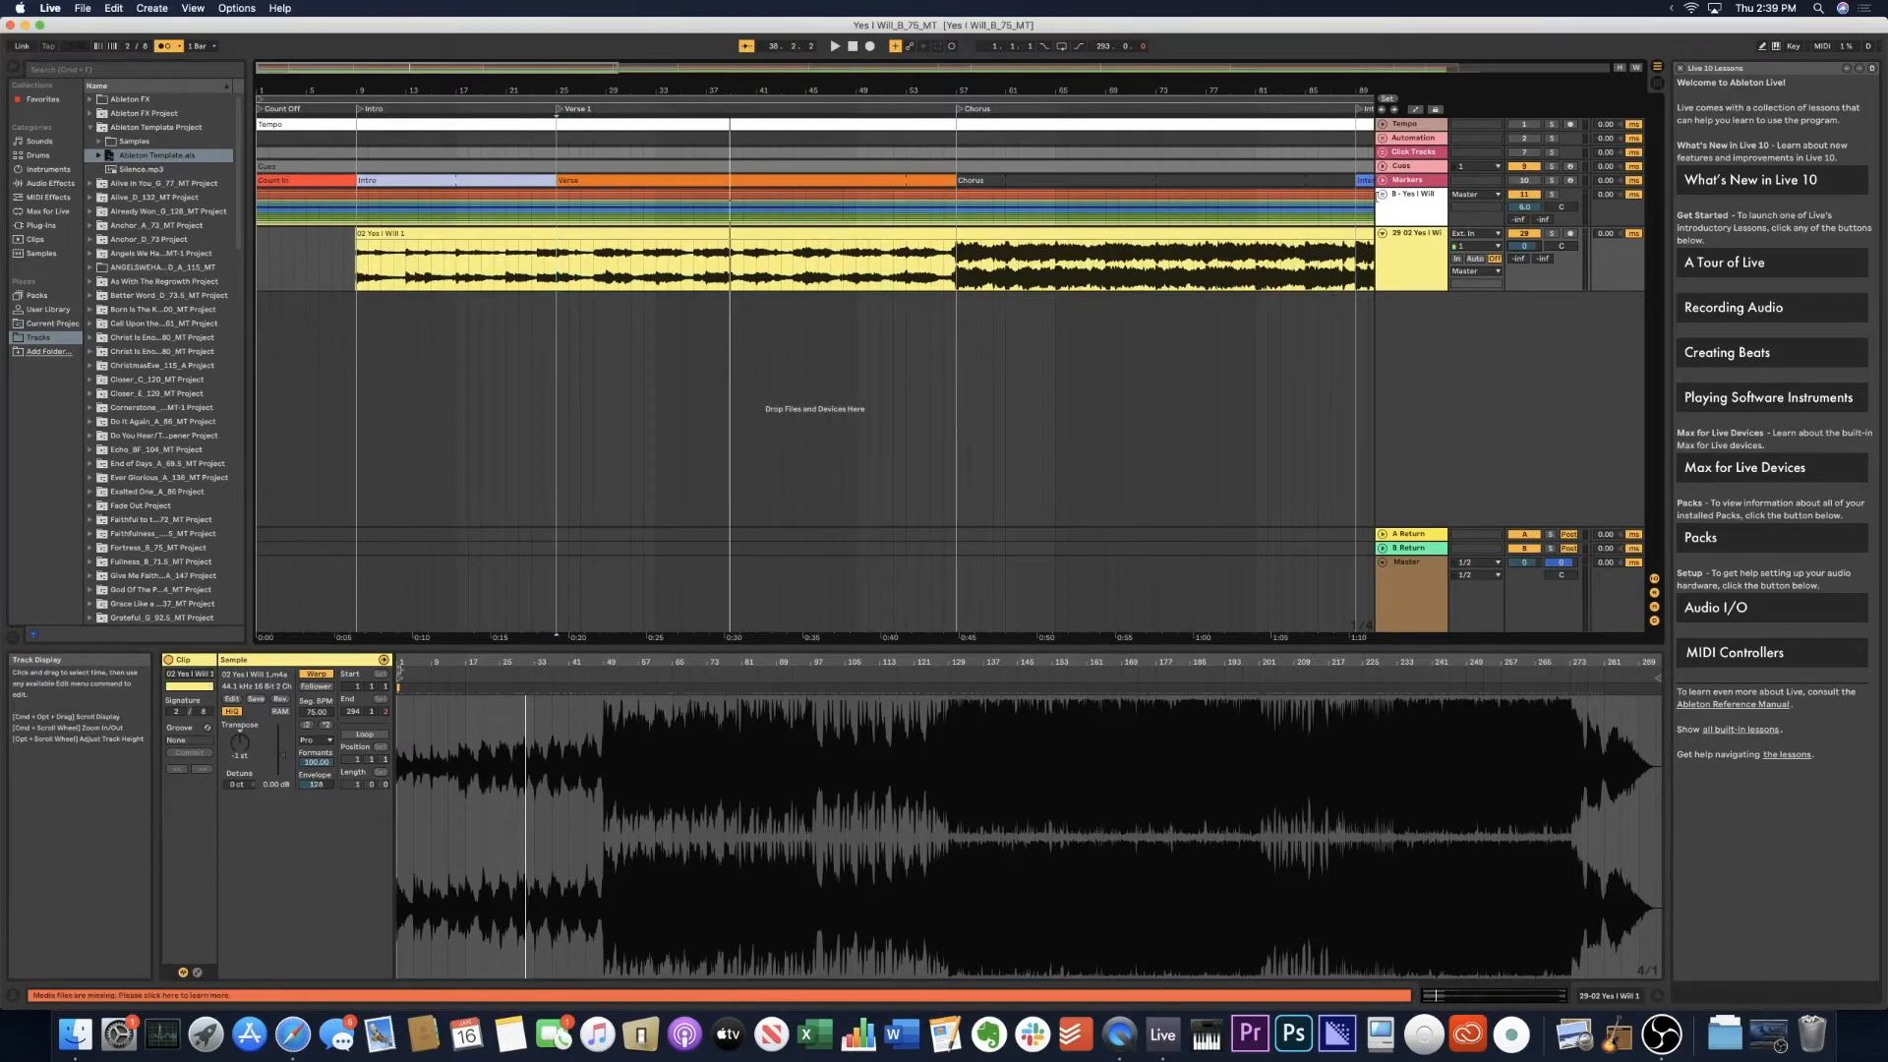
Unfold the B - Yes I Will group and check the MultiTracks folder inside the downloaded song folder in Finder.
{"action": "left_click", "coordinate": [1383, 195]}
{"action": "left_click", "coordinate": [1725, 1033]}
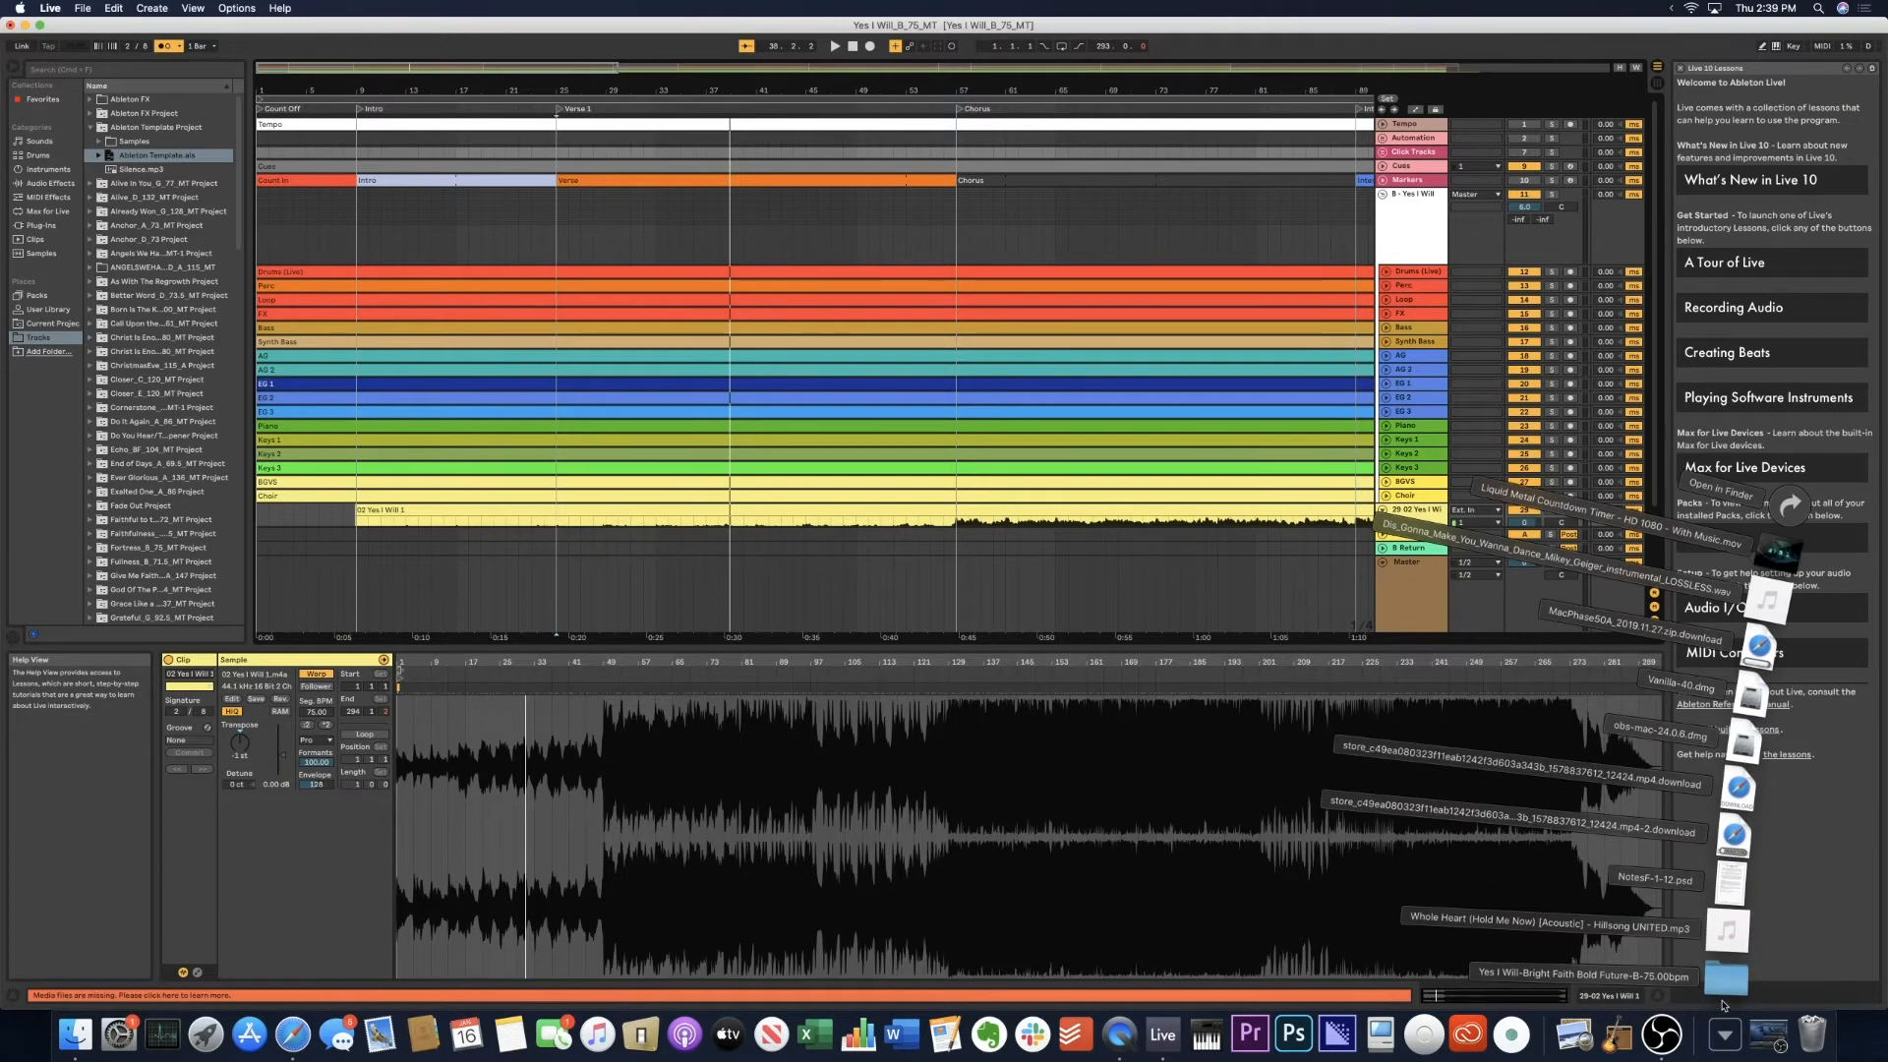
{"action": "left_click", "coordinate": [1728, 986]}
{"action": "double_click", "coordinate": [866, 344]}
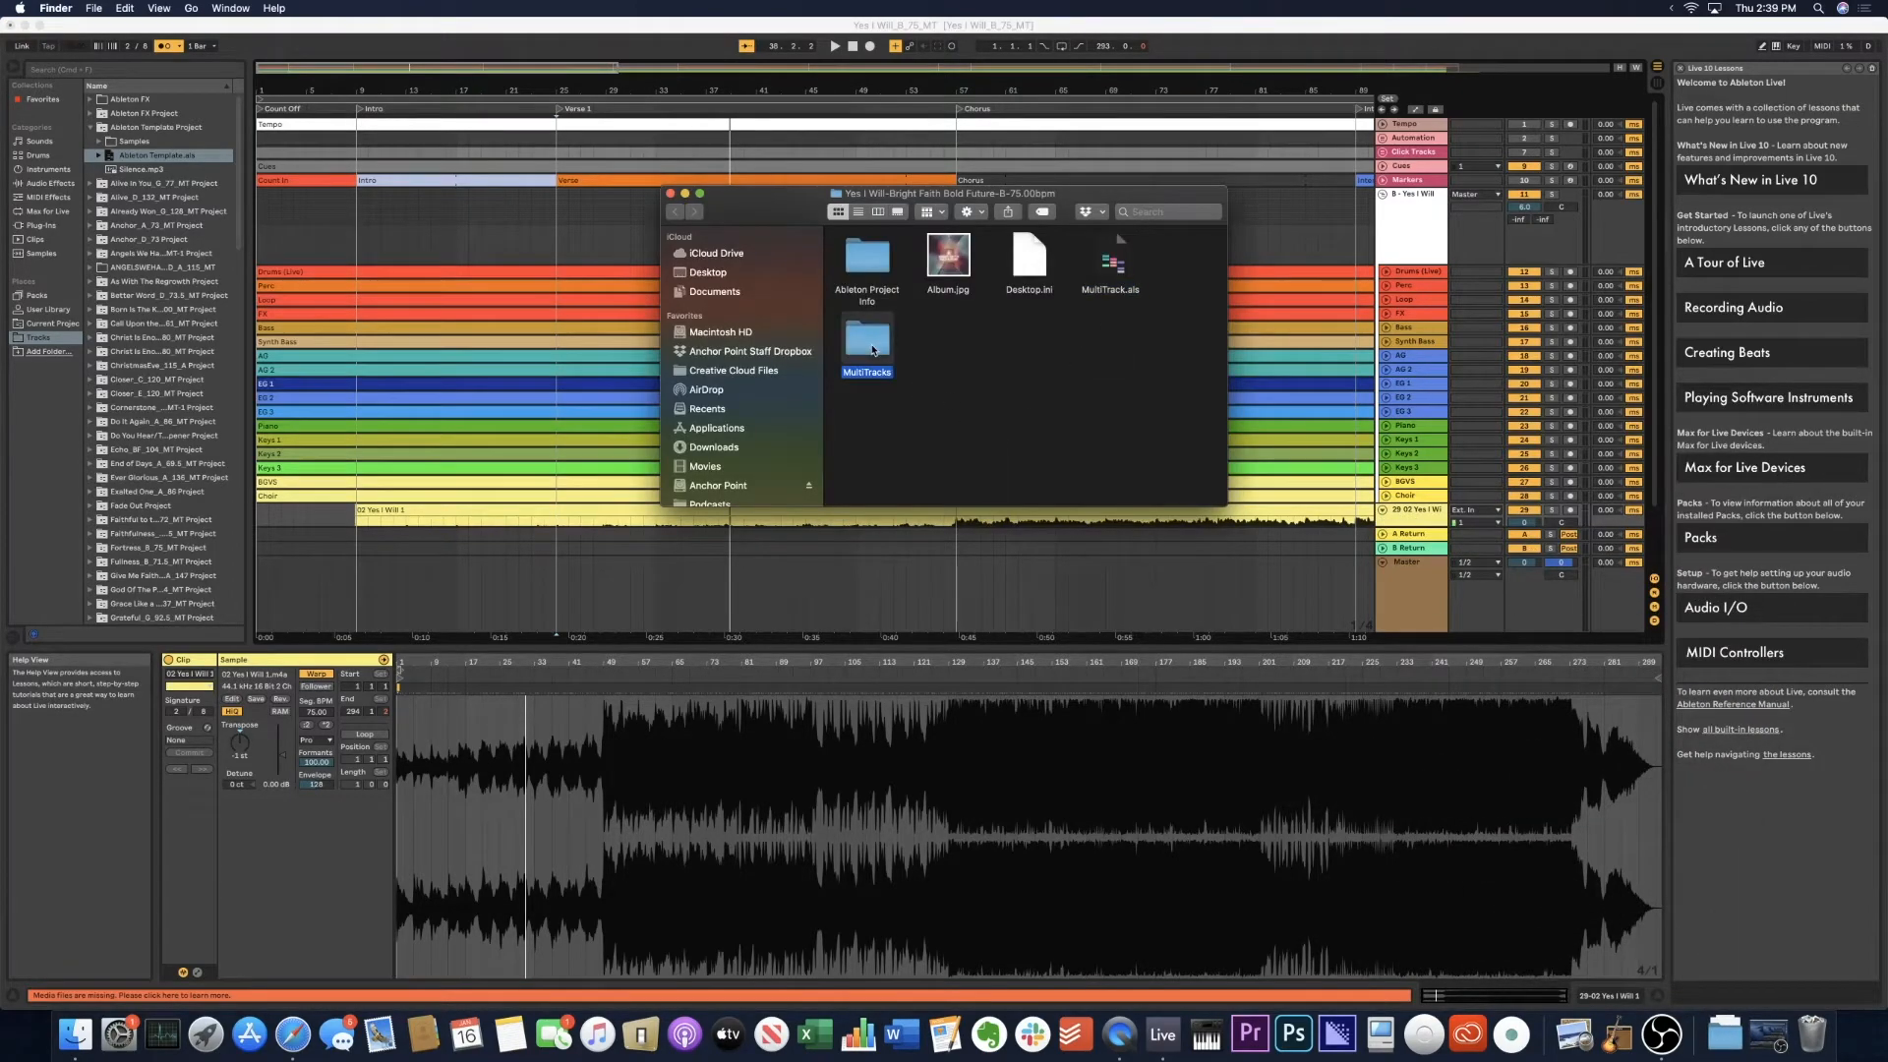
{"action": "left_click", "coordinate": [670, 193]}
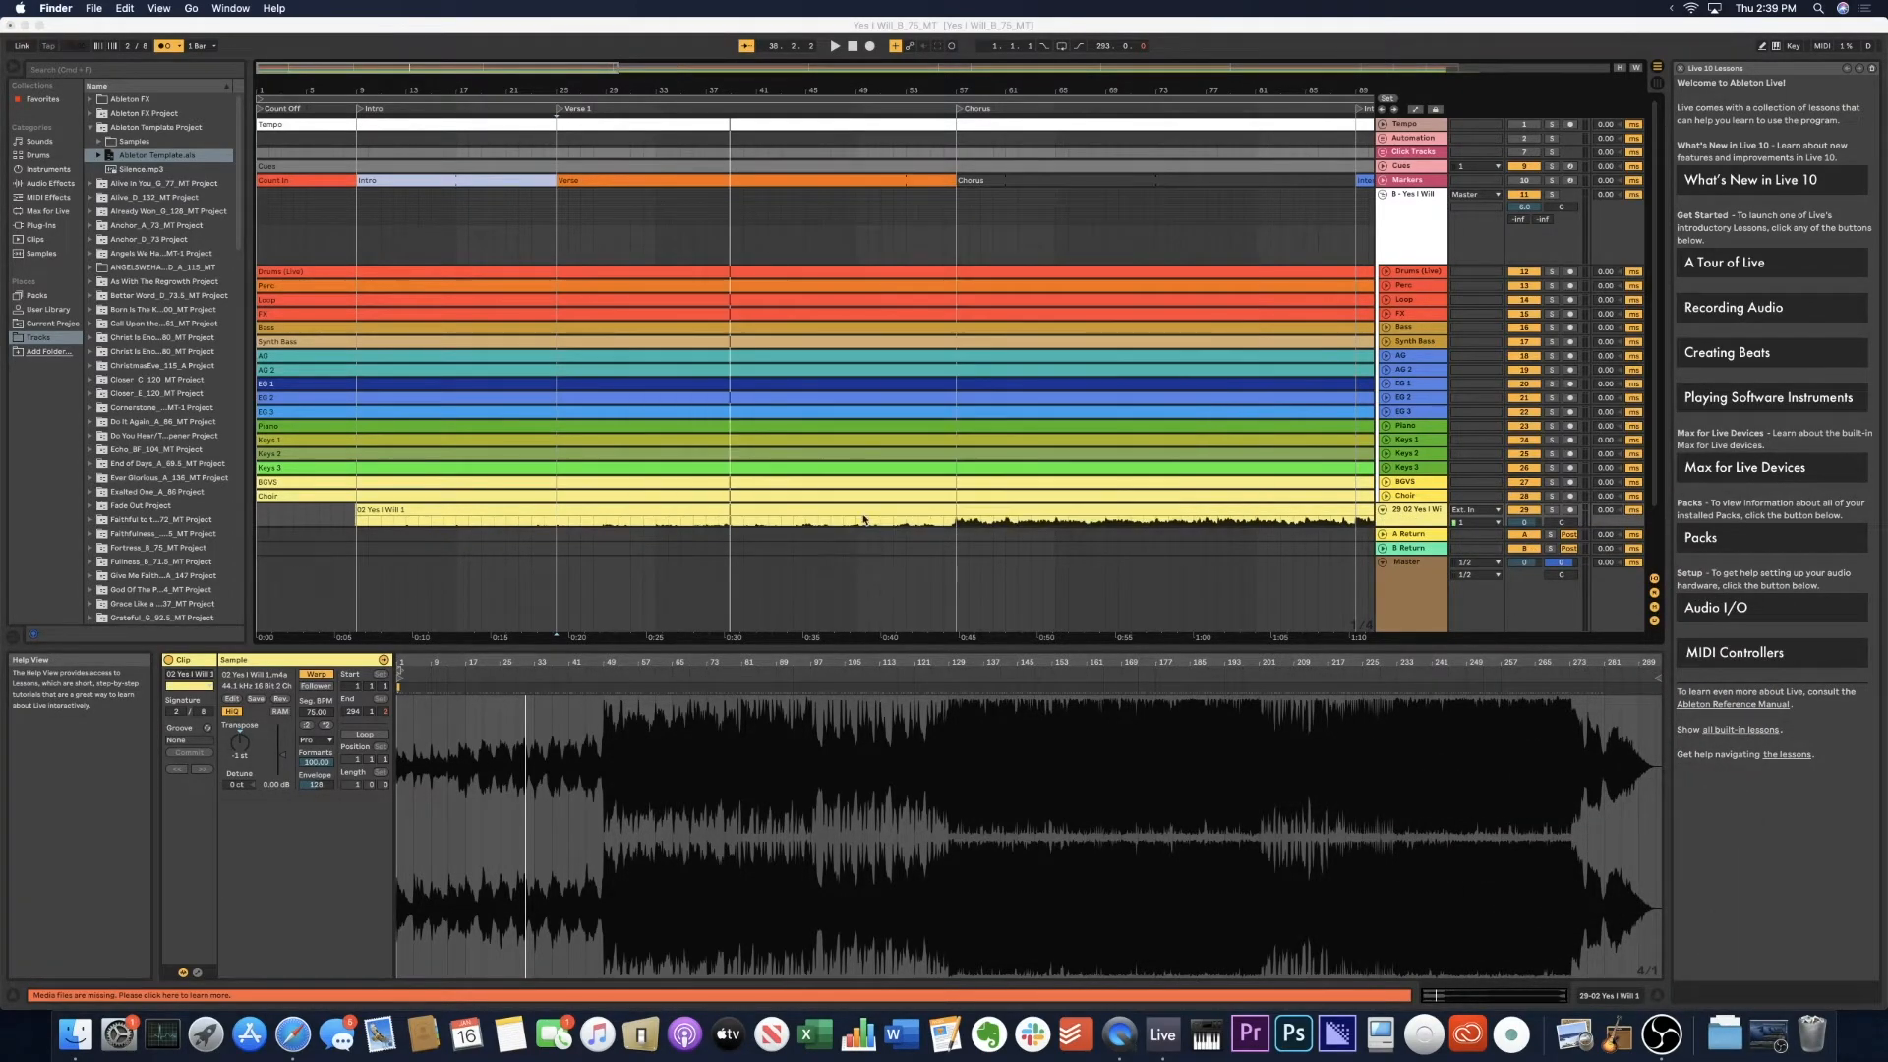
{"action": "left_click", "coordinate": [75, 1035]}
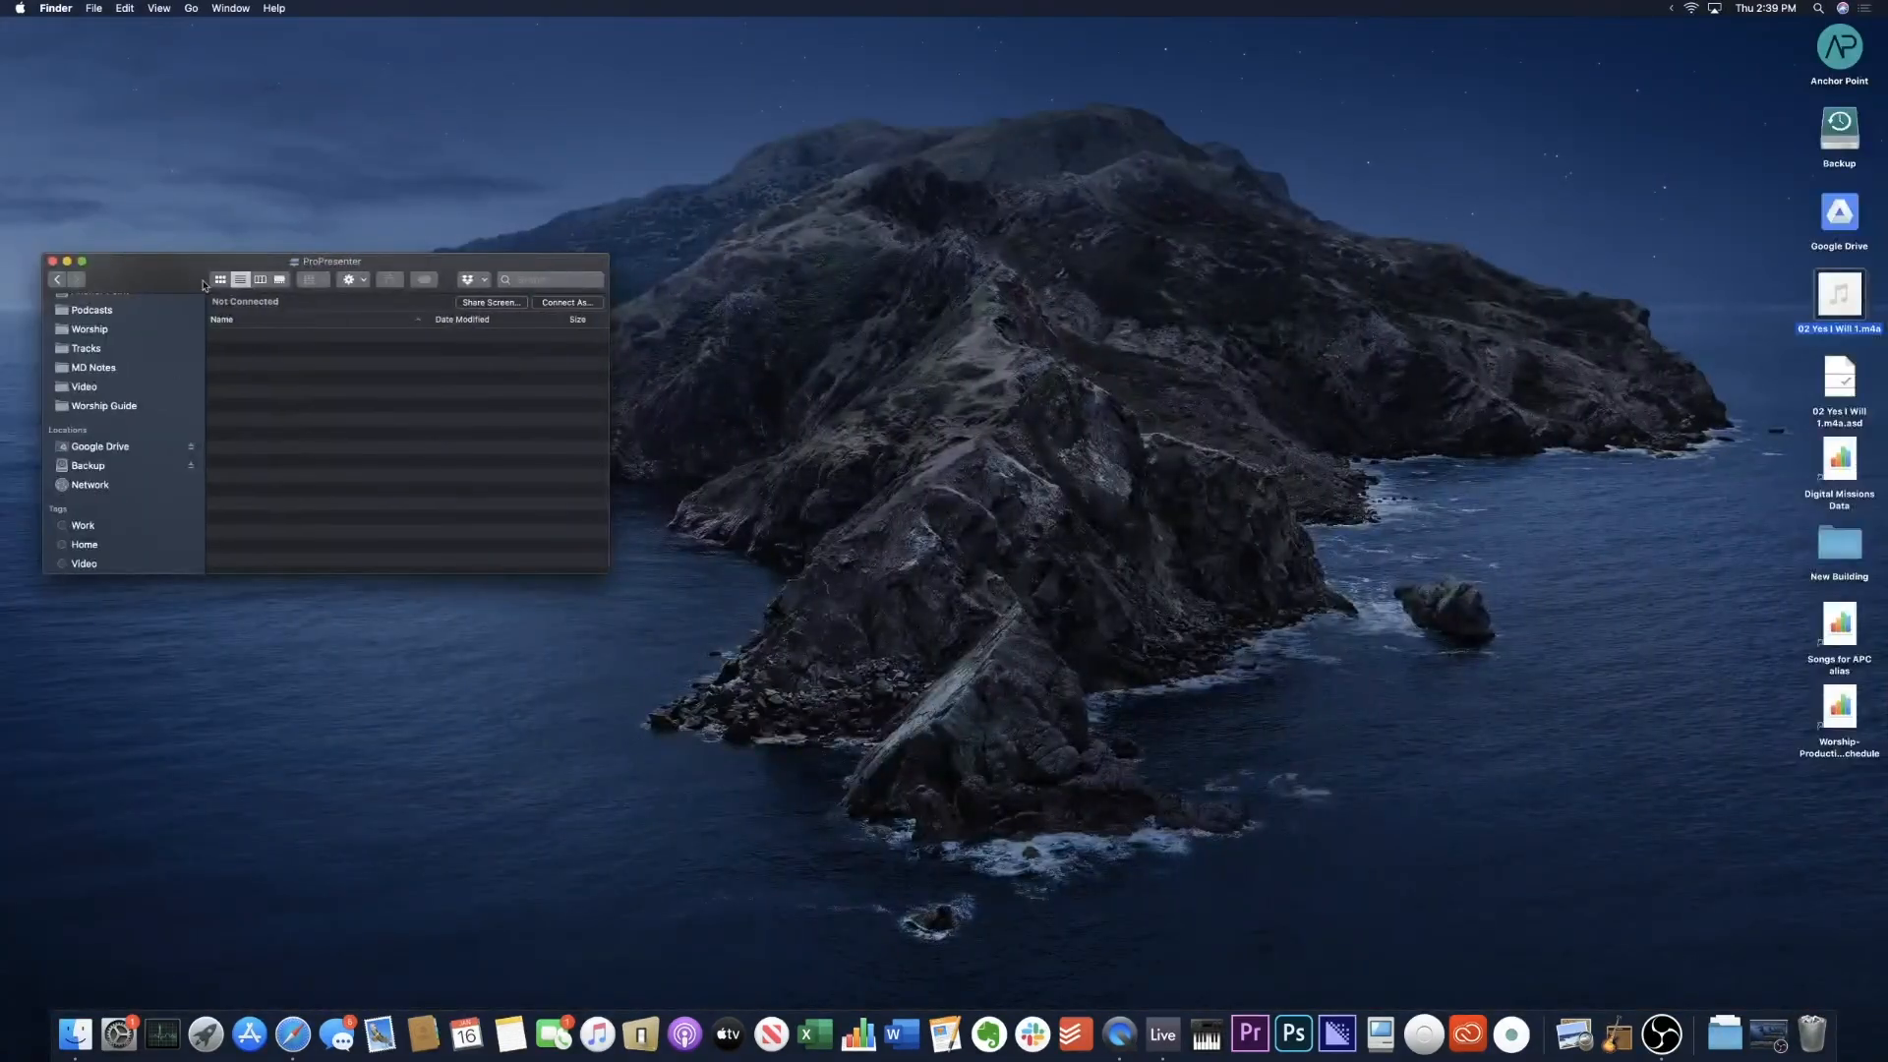
{"action": "key", "text": "ctrl+Right"}
{"action": "left_click", "coordinate": [75, 1035]}
{"action": "left_click", "coordinate": [52, 262]}
{"action": "key", "text": "ctrl+Right"}
Open the Yes I Will_B_75_MT Project folder within Tracks in Finder to check its contents.
{"action": "left_click", "coordinate": [75, 1035]}
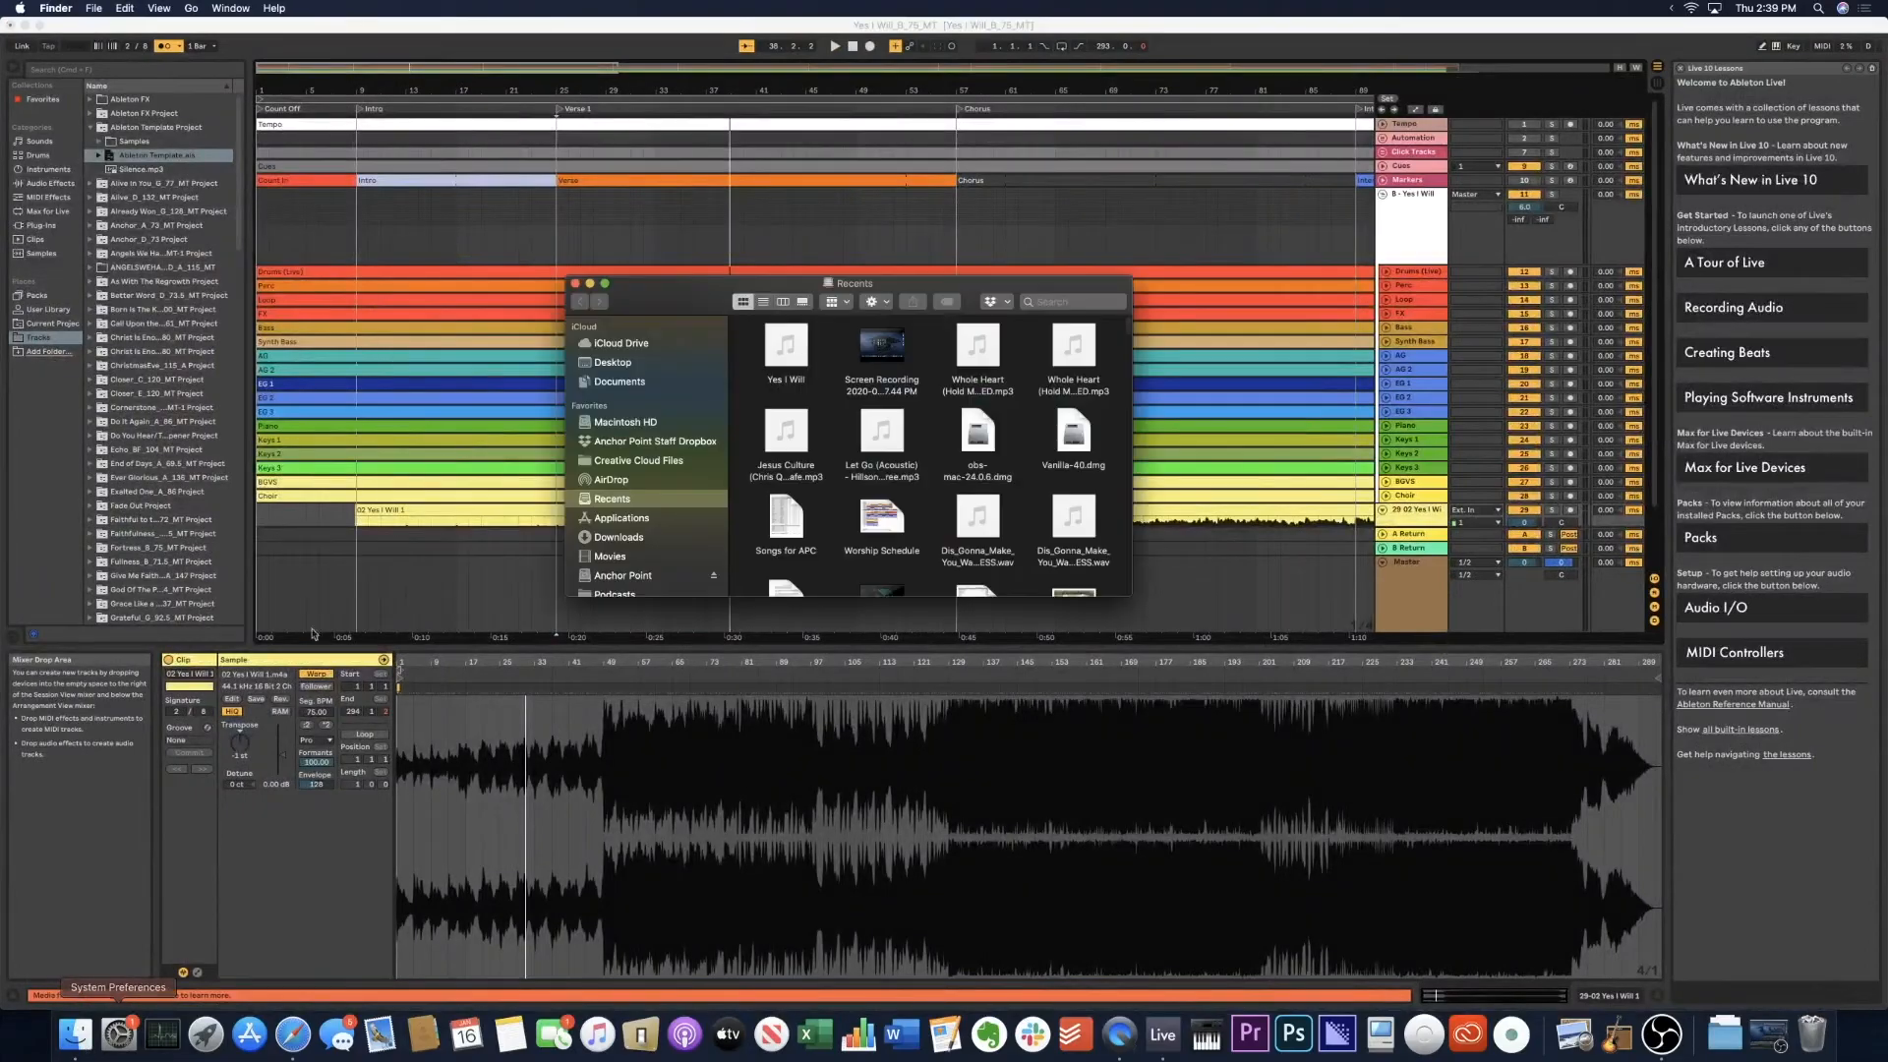
{"action": "scroll", "coordinate": [671, 507], "scroll_direction": "down", "scroll_amount": 3}
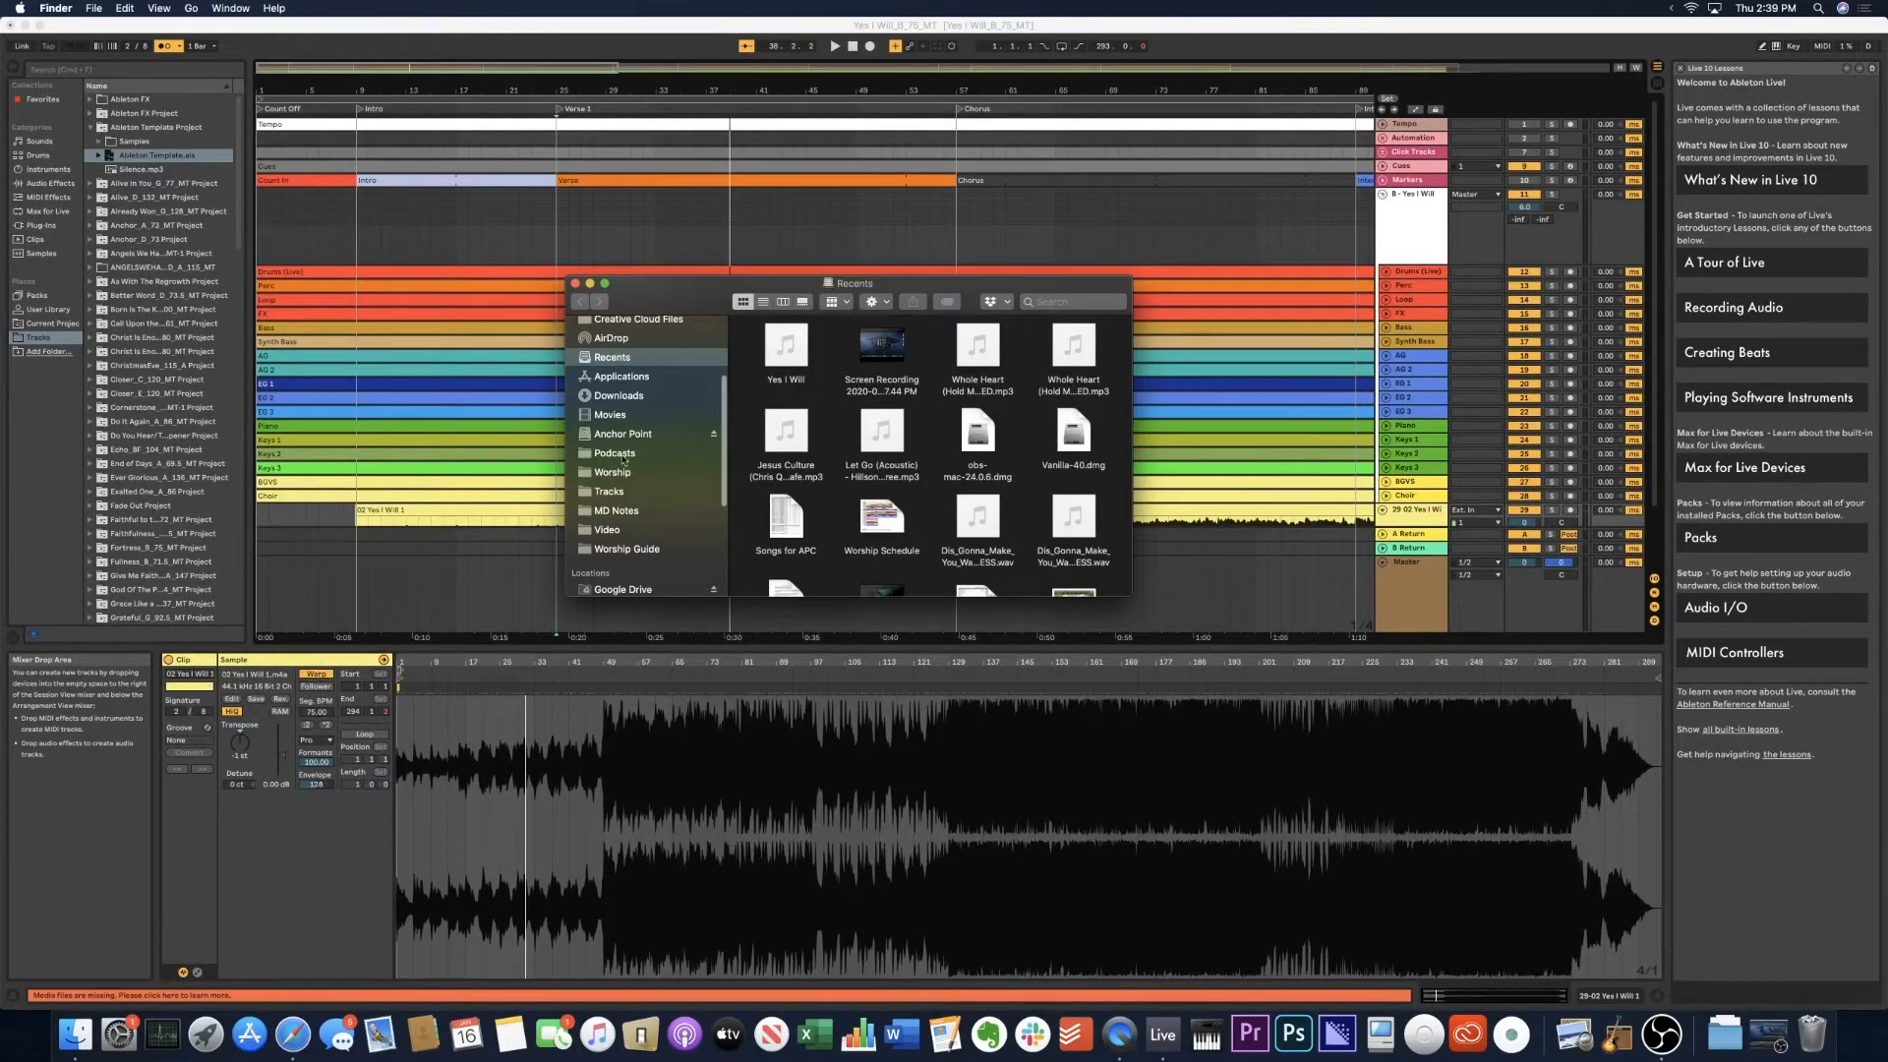
{"action": "left_click", "coordinate": [609, 491]}
{"action": "scroll", "coordinate": [857, 486], "scroll_direction": "down", "scroll_amount": 10}
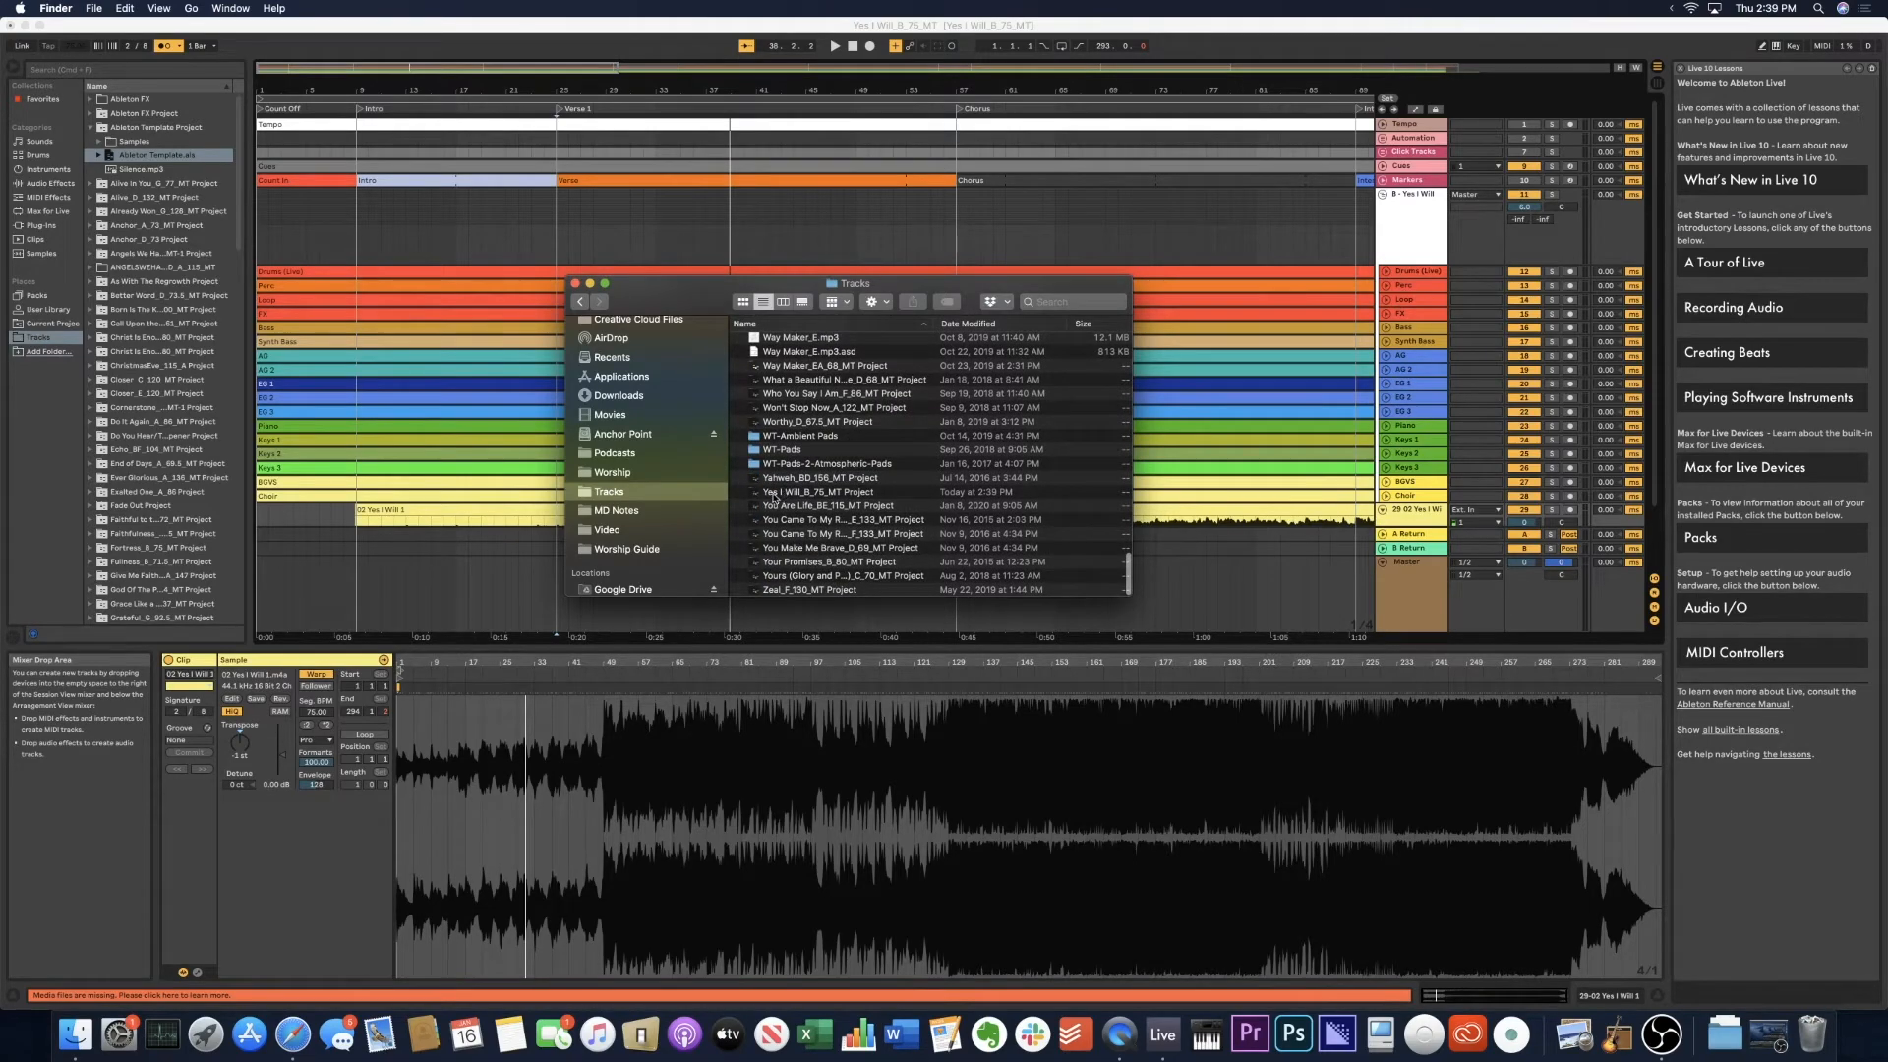
{"action": "double_click", "coordinate": [783, 493]}
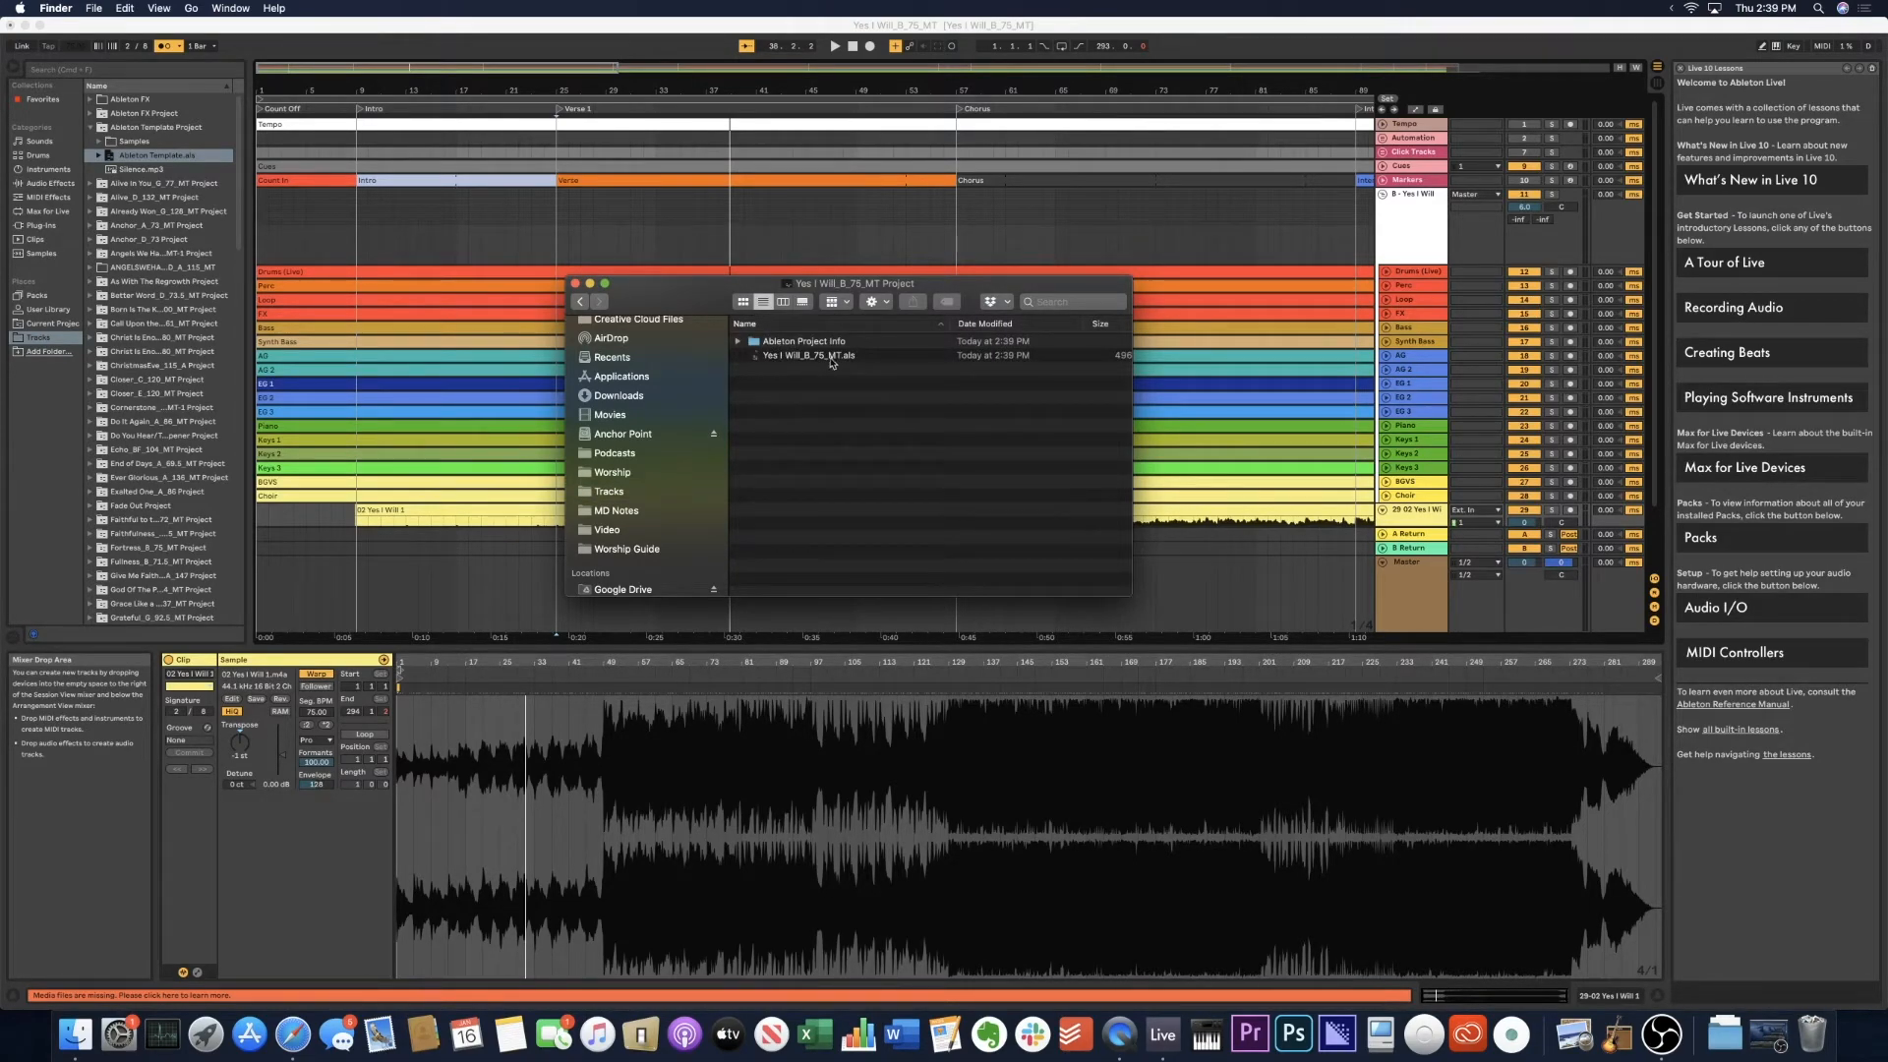
{"action": "left_click_drag", "start_coordinate": [655, 317], "coordinate": [129, 630]}
Return to Ableton Live and run Collect All and Save, copying files from elsewhere, other Projects, the User Library and Factory Packs.
{"action": "left_click", "coordinate": [96, 33]}
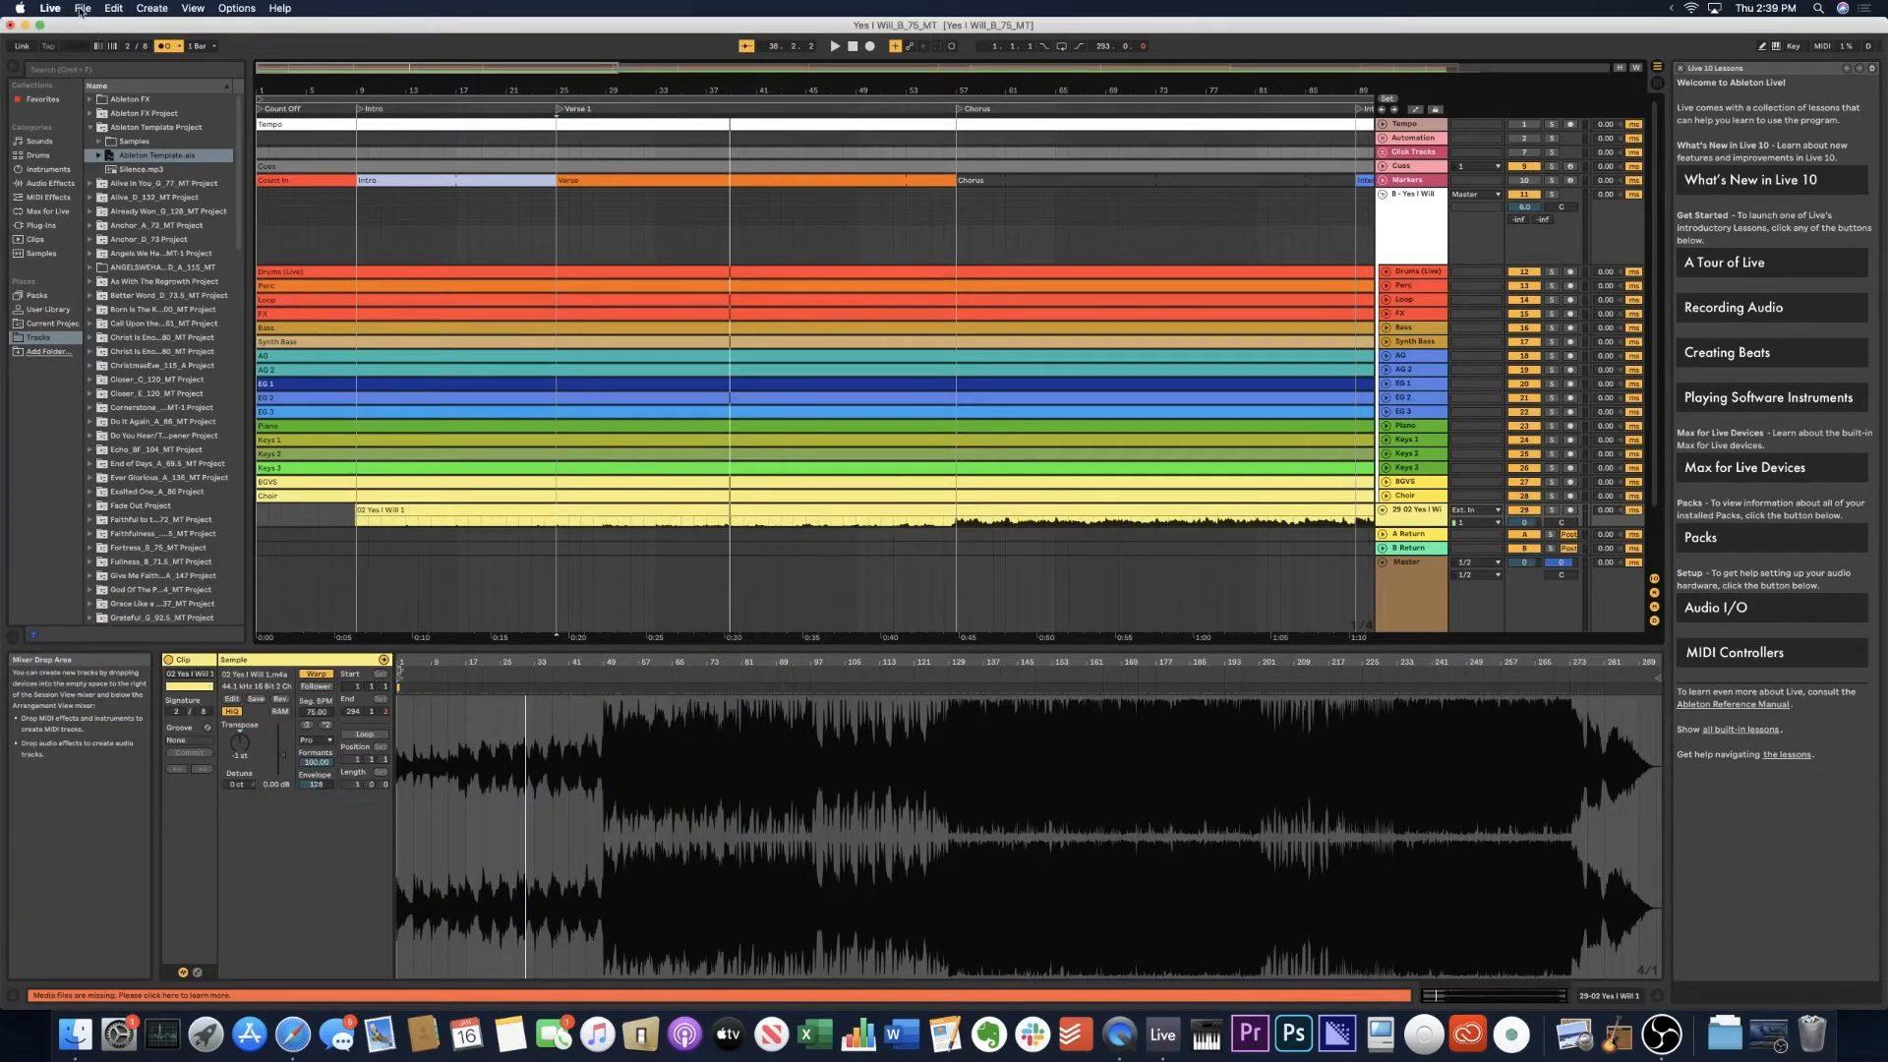
{"action": "left_click", "coordinate": [83, 8]}
{"action": "left_click", "coordinate": [142, 181]}
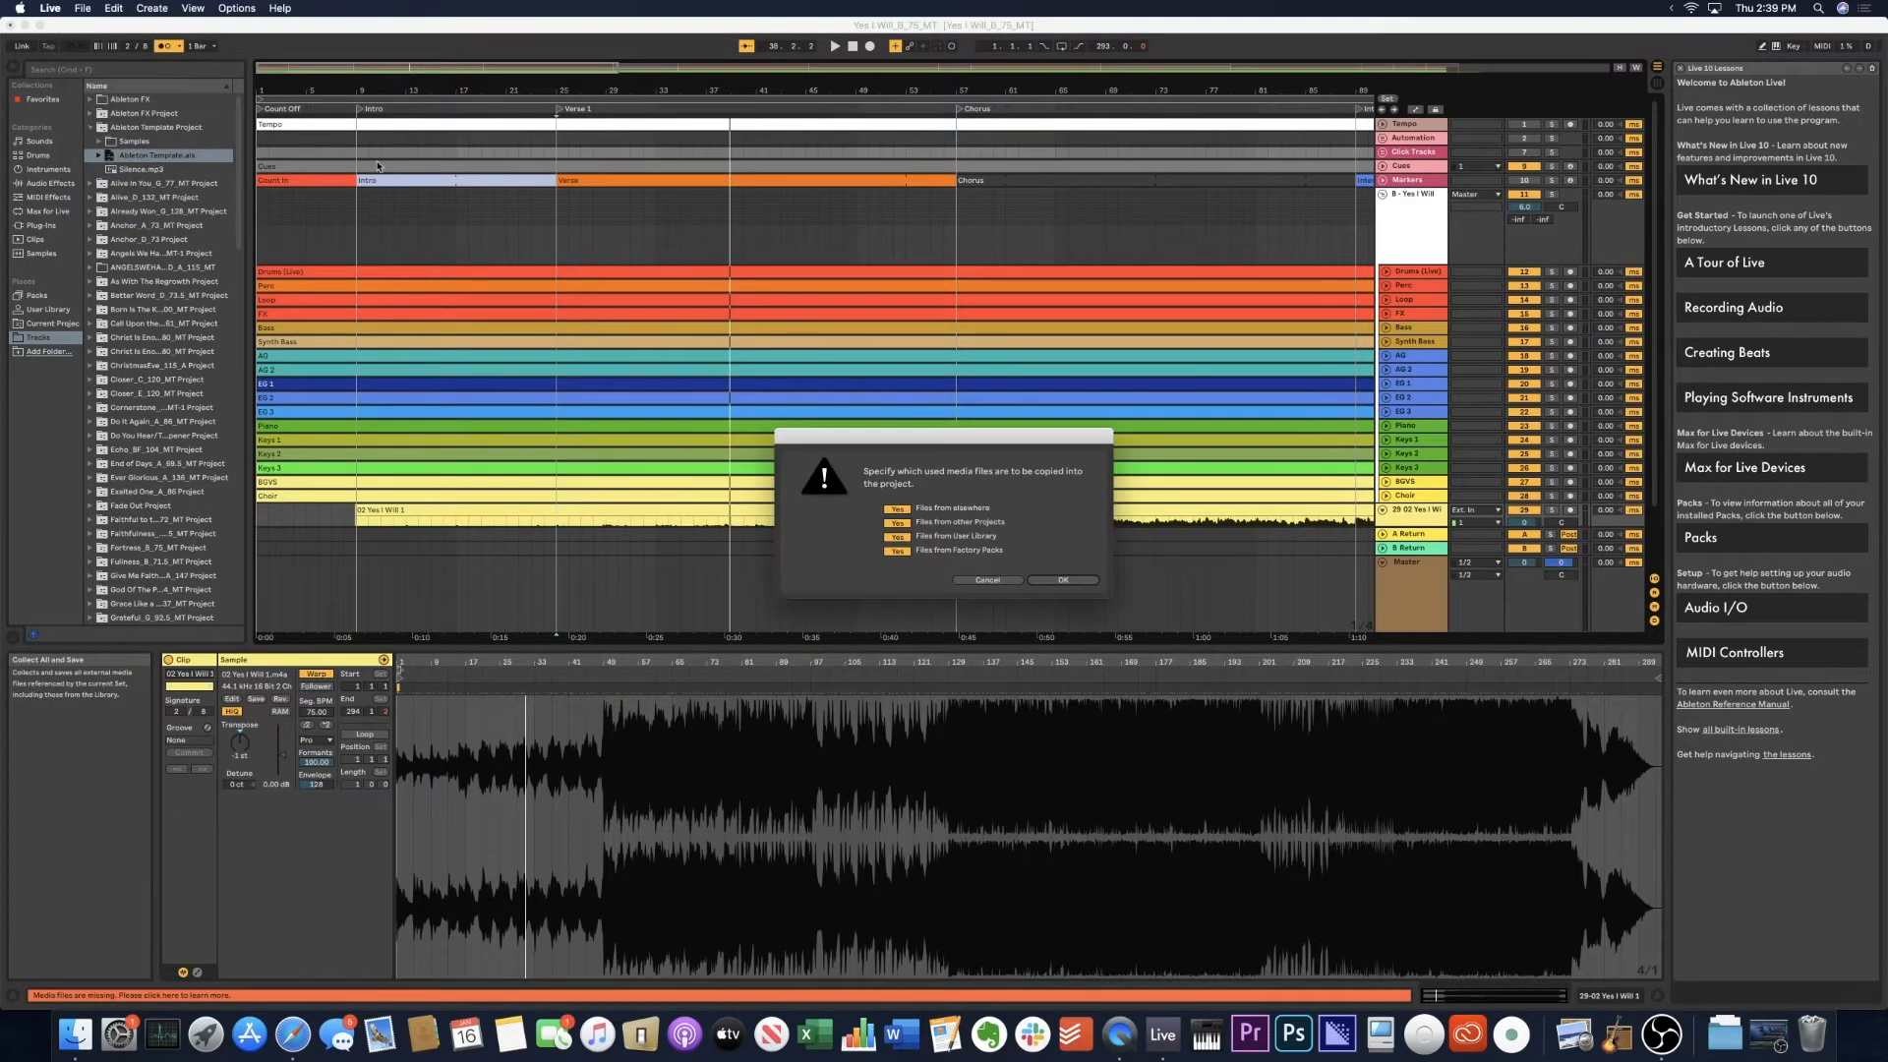
{"action": "left_click", "coordinate": [1062, 580]}
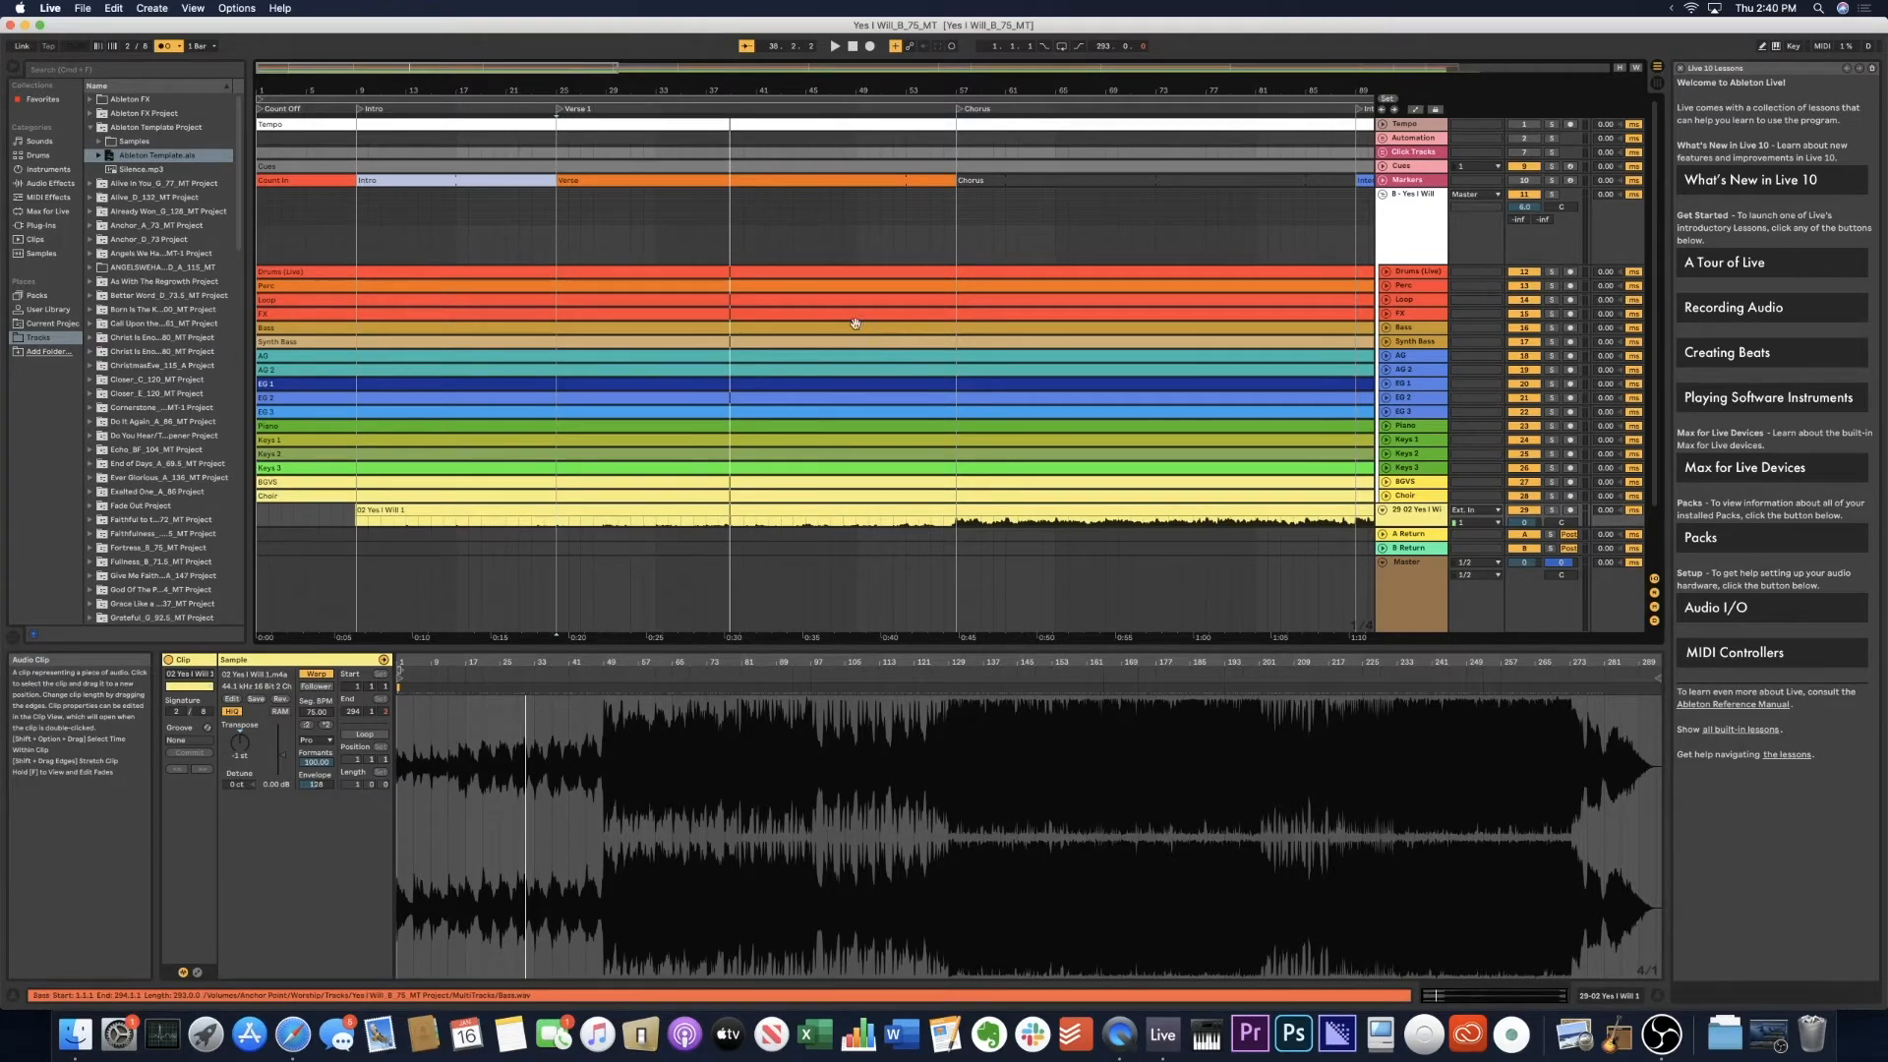
Inspect the MultiTracks and Samples folders of the saved project in Finder, and return to Ableton Live.
{"action": "left_click", "coordinate": [77, 1035]}
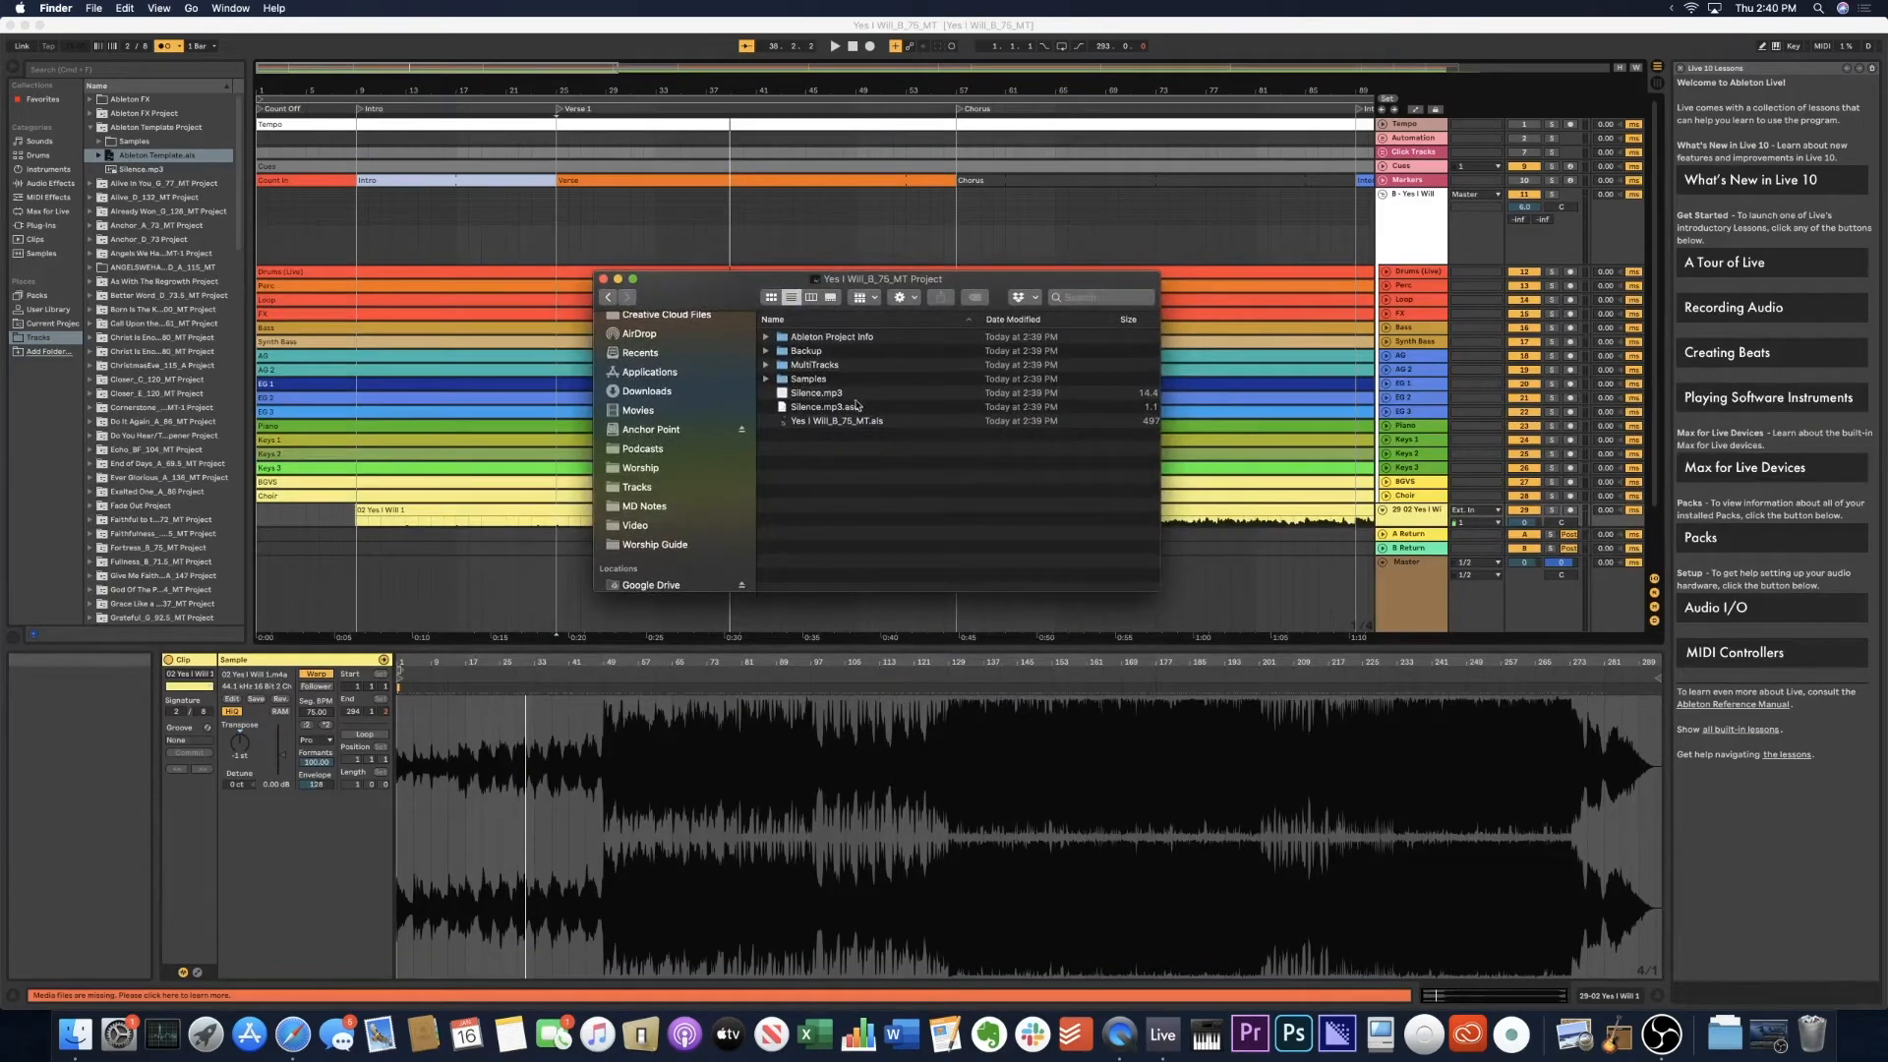
{"action": "double_click", "coordinate": [866, 365]}
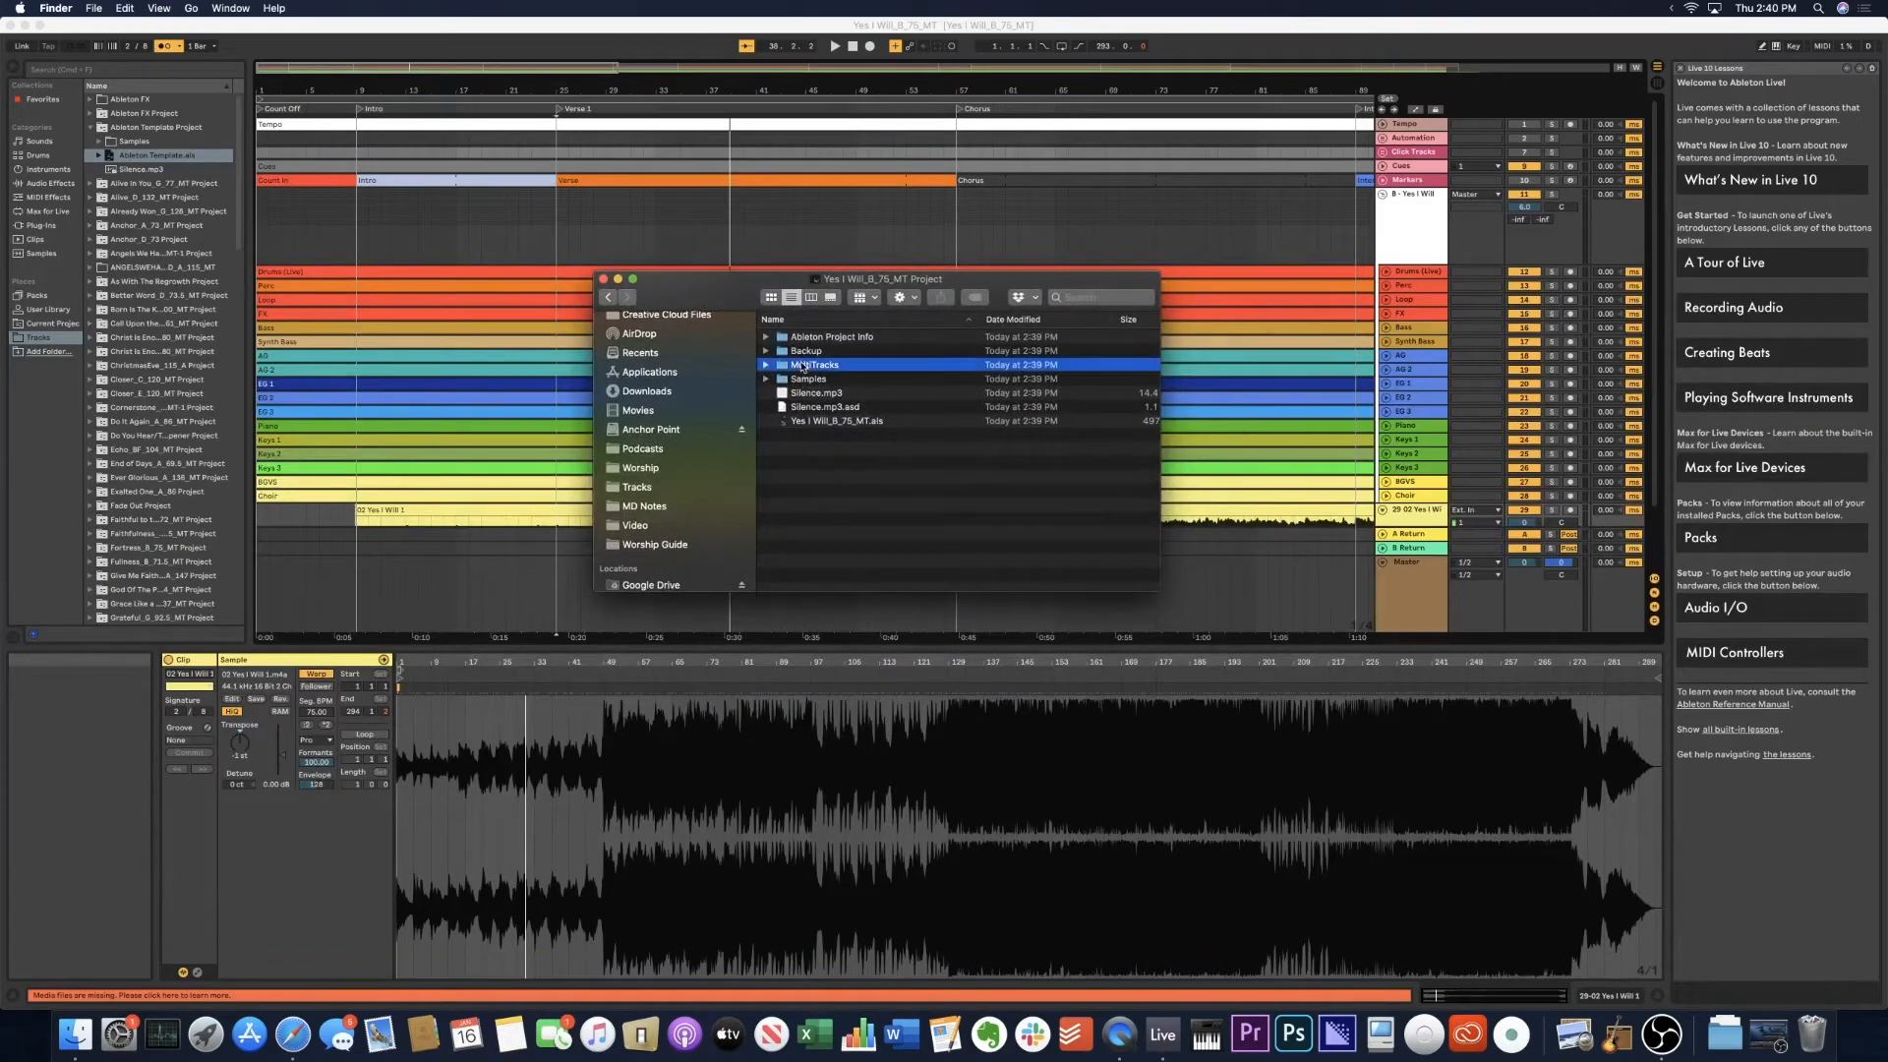
{"action": "left_click", "coordinate": [609, 298]}
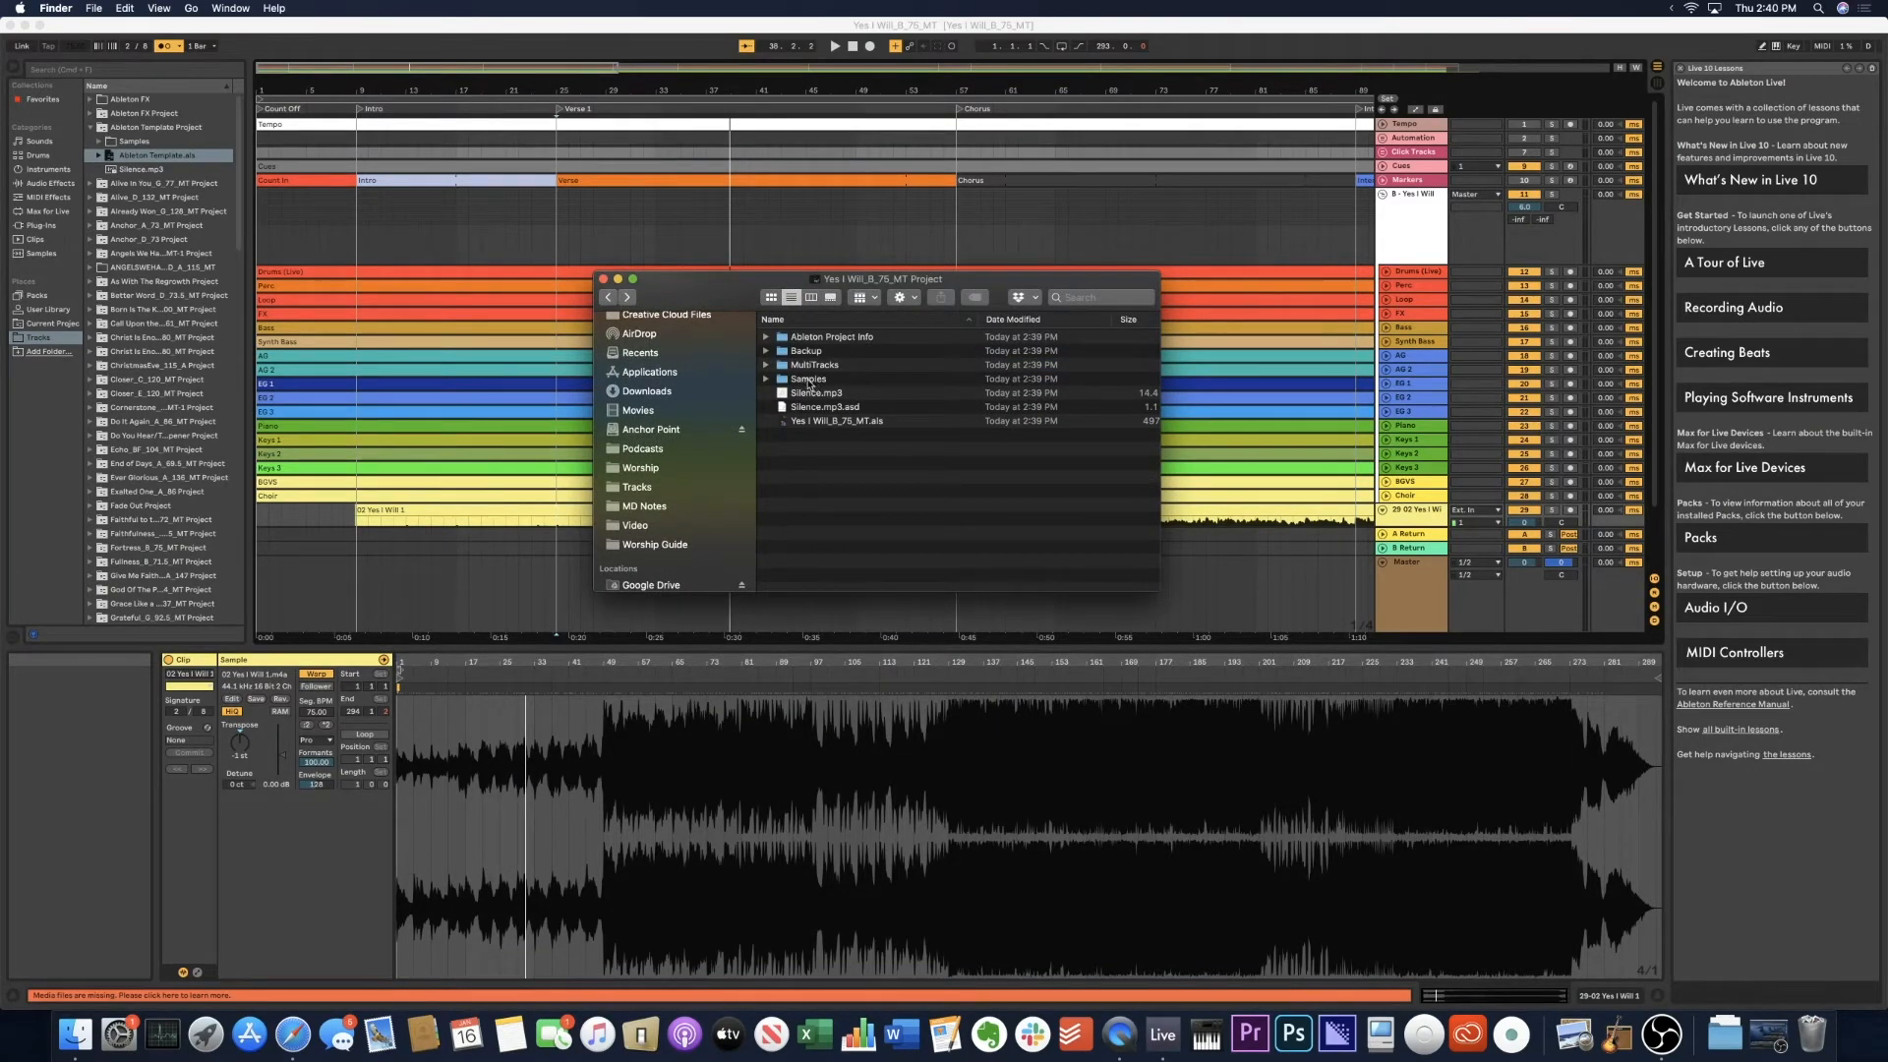
{"action": "double_click", "coordinate": [810, 380]}
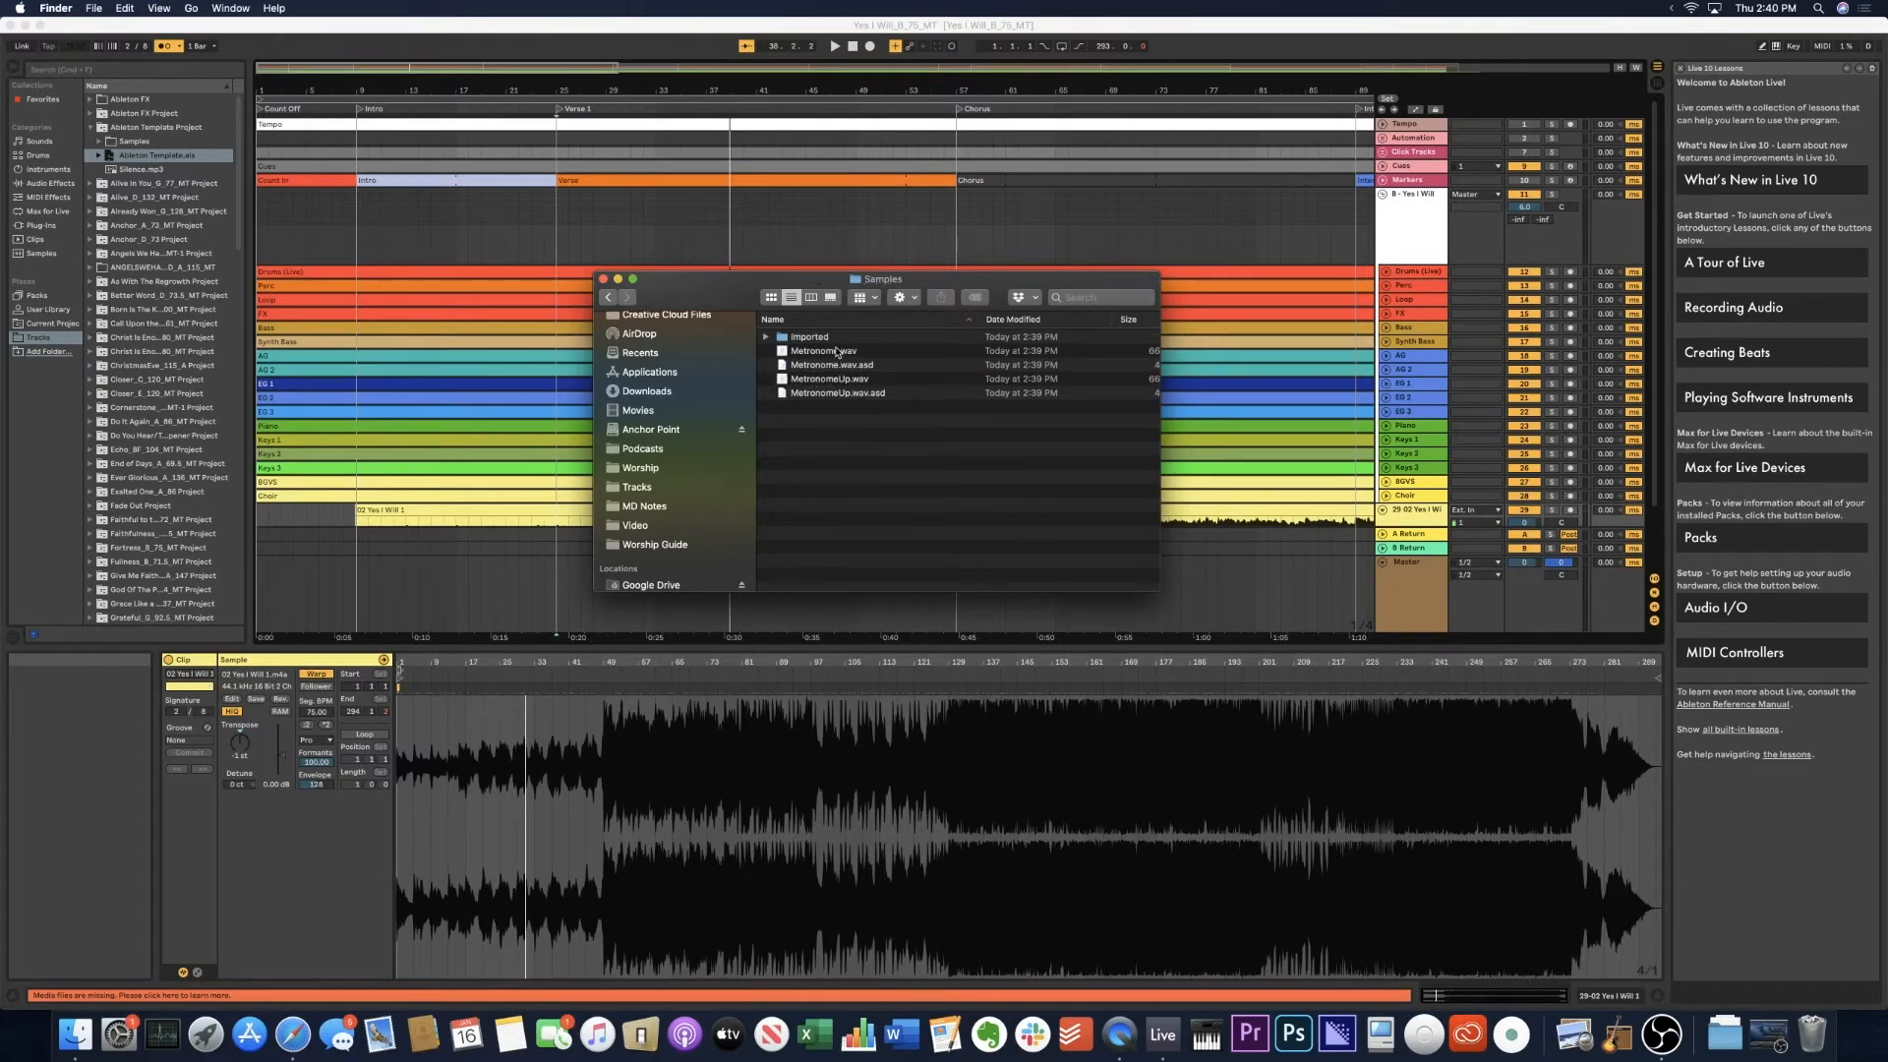
{"action": "left_click", "coordinate": [609, 298]}
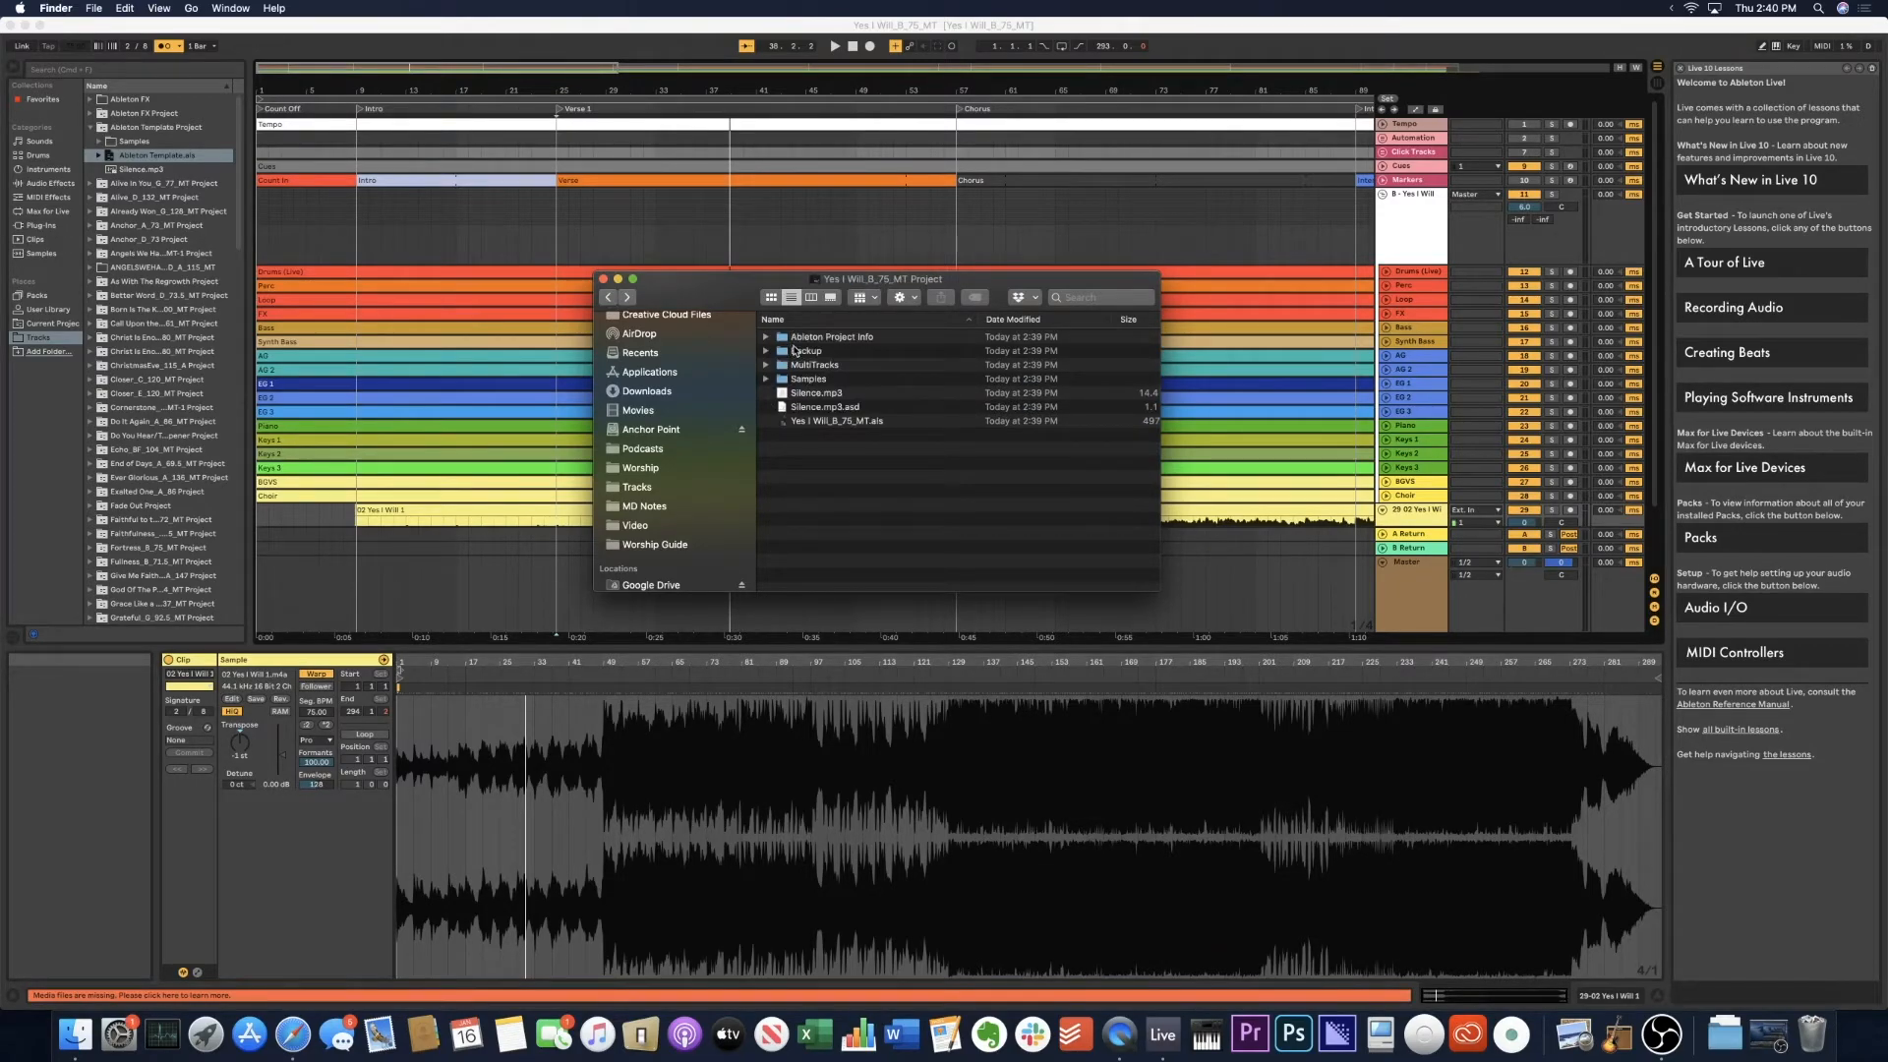
{"action": "left_click", "coordinate": [603, 280]}
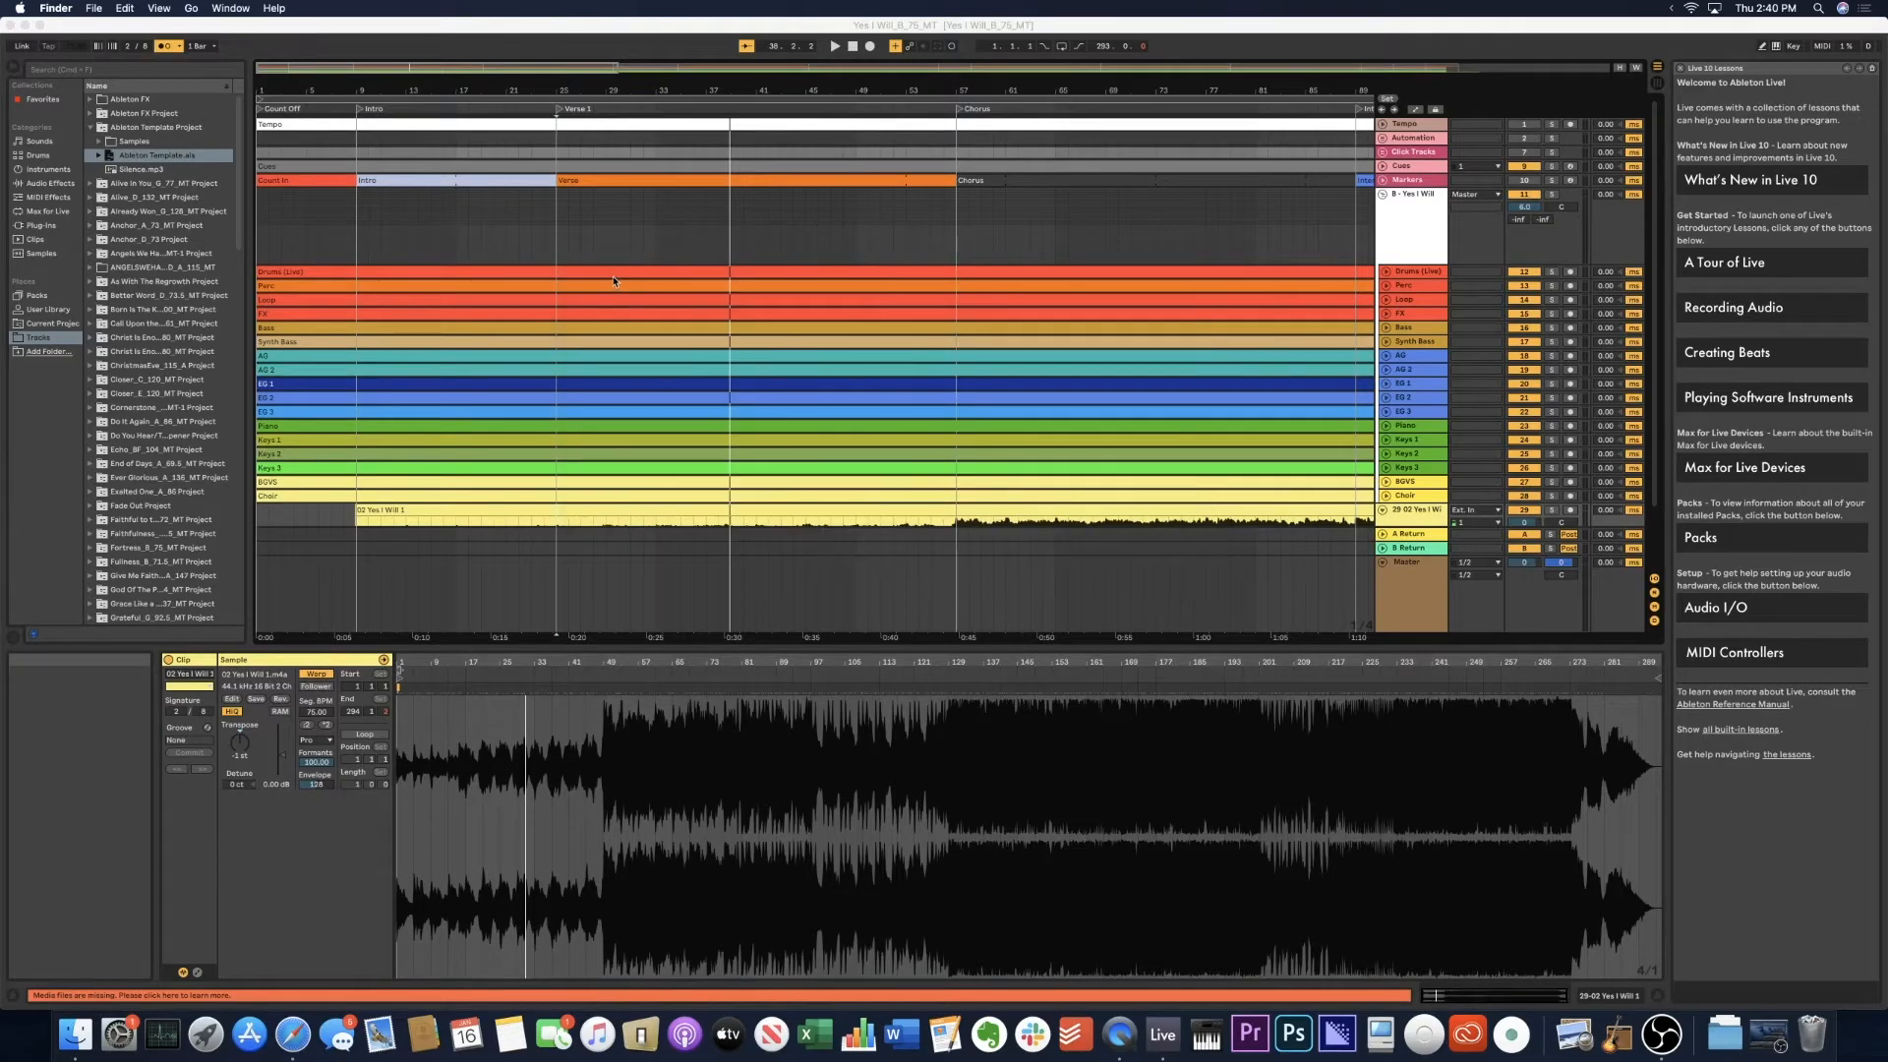
{"action": "left_click", "coordinate": [620, 30]}
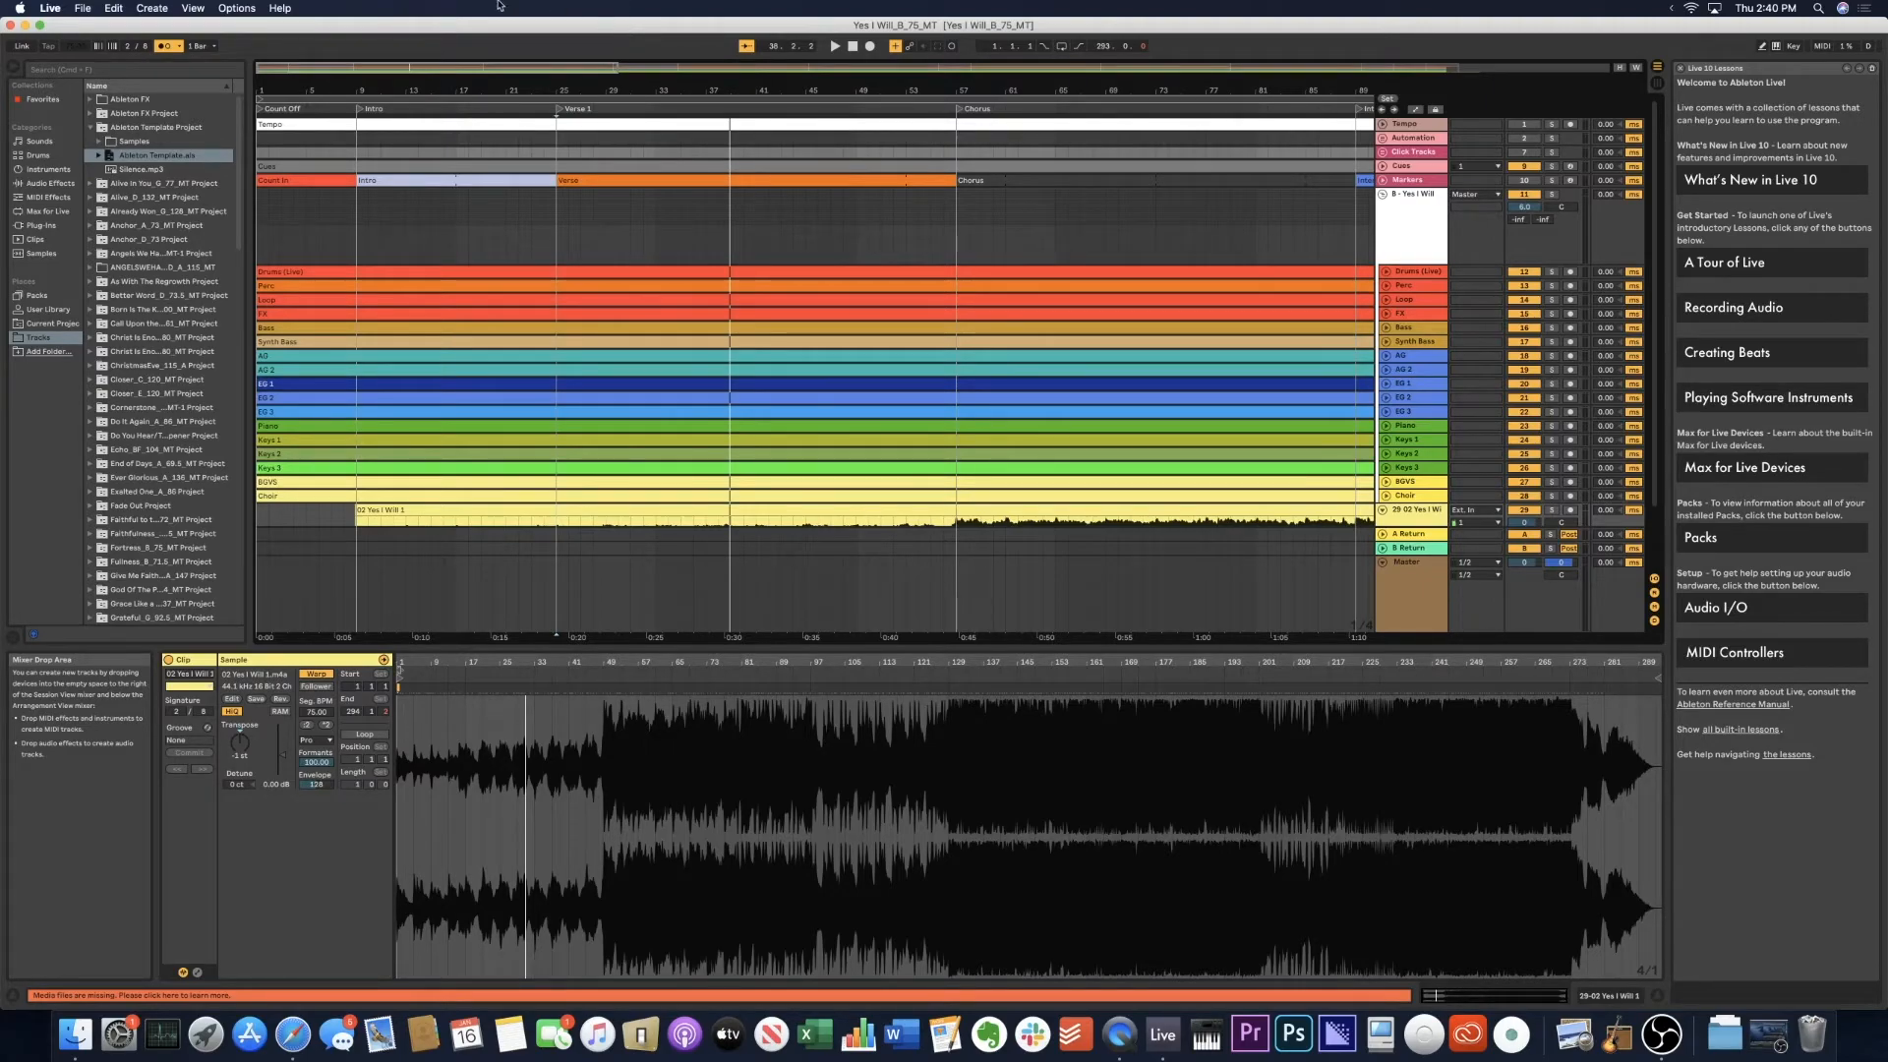
Show the whole arrangement and fold both the 02 Yes I Will recording track and the B - Yes I Will group.
{"action": "left_click_drag", "start_coordinate": [560, 67], "coordinate": [560, 14]}
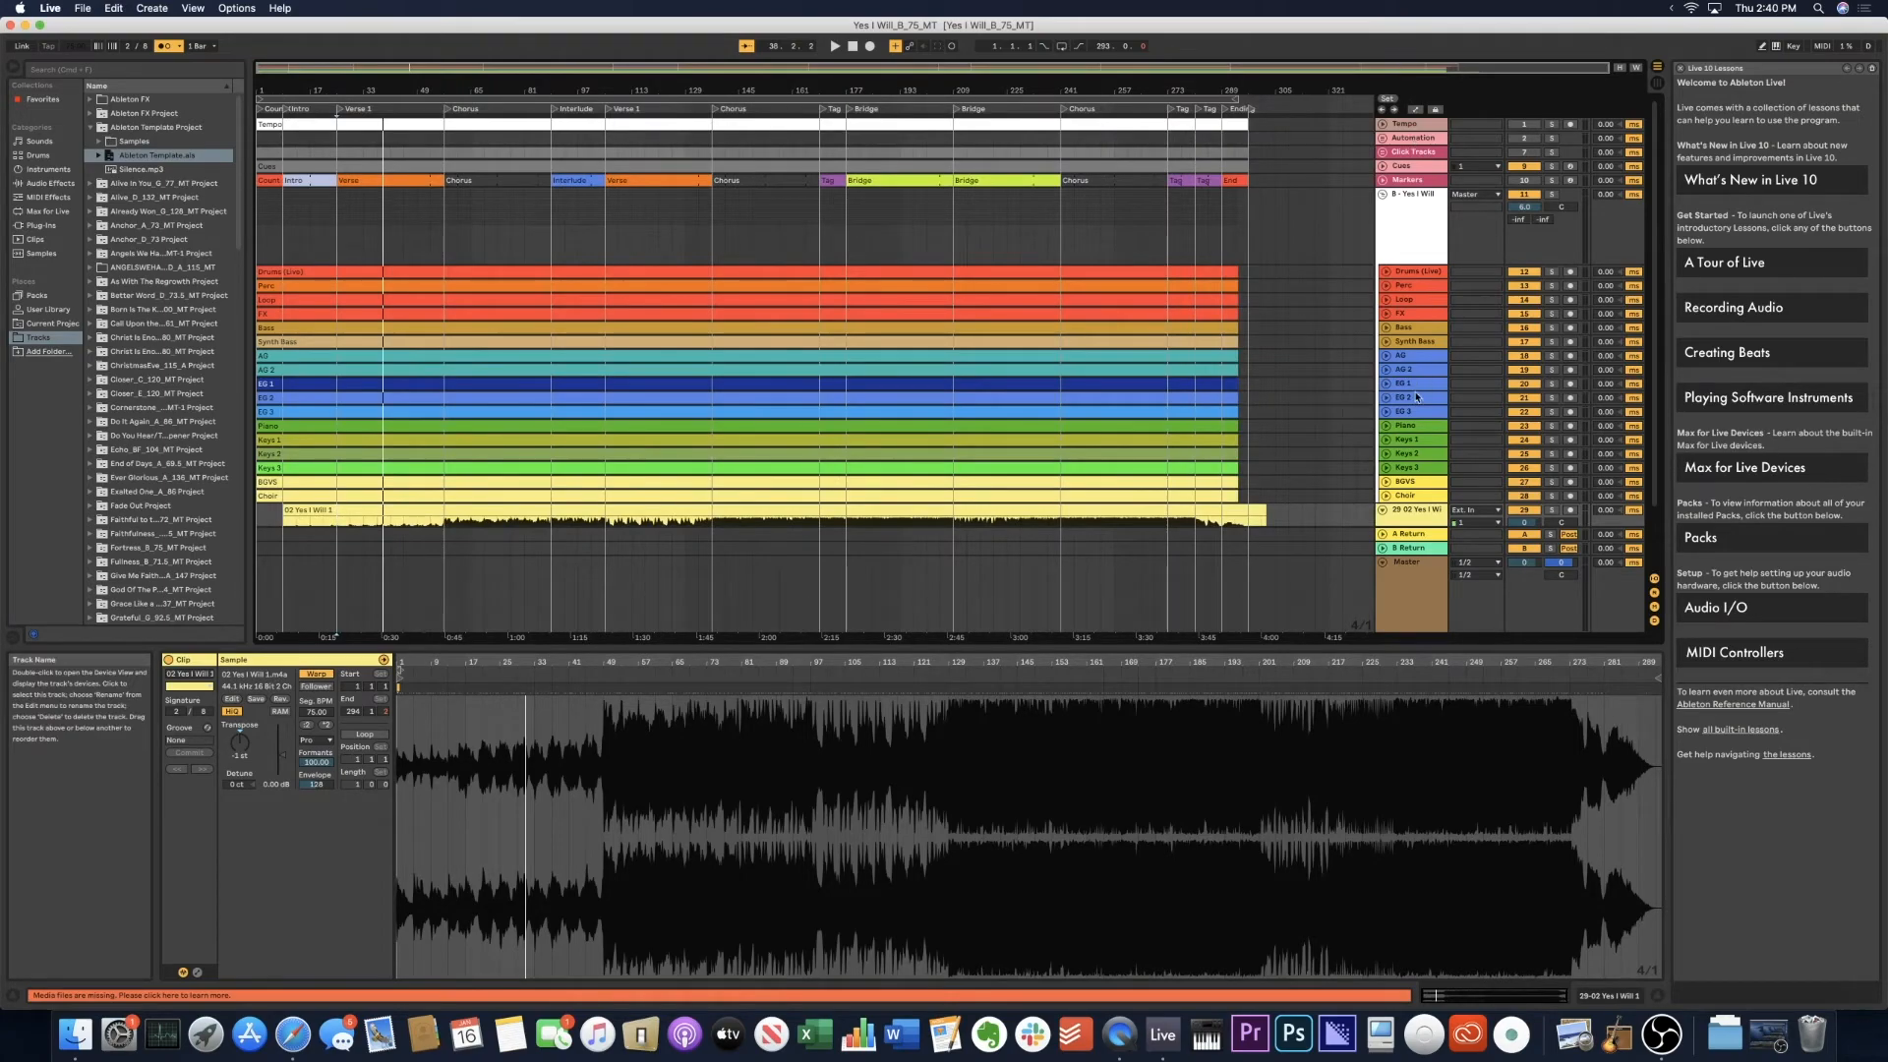
{"action": "left_click", "coordinate": [1382, 511]}
{"action": "left_click", "coordinate": [1383, 195]}
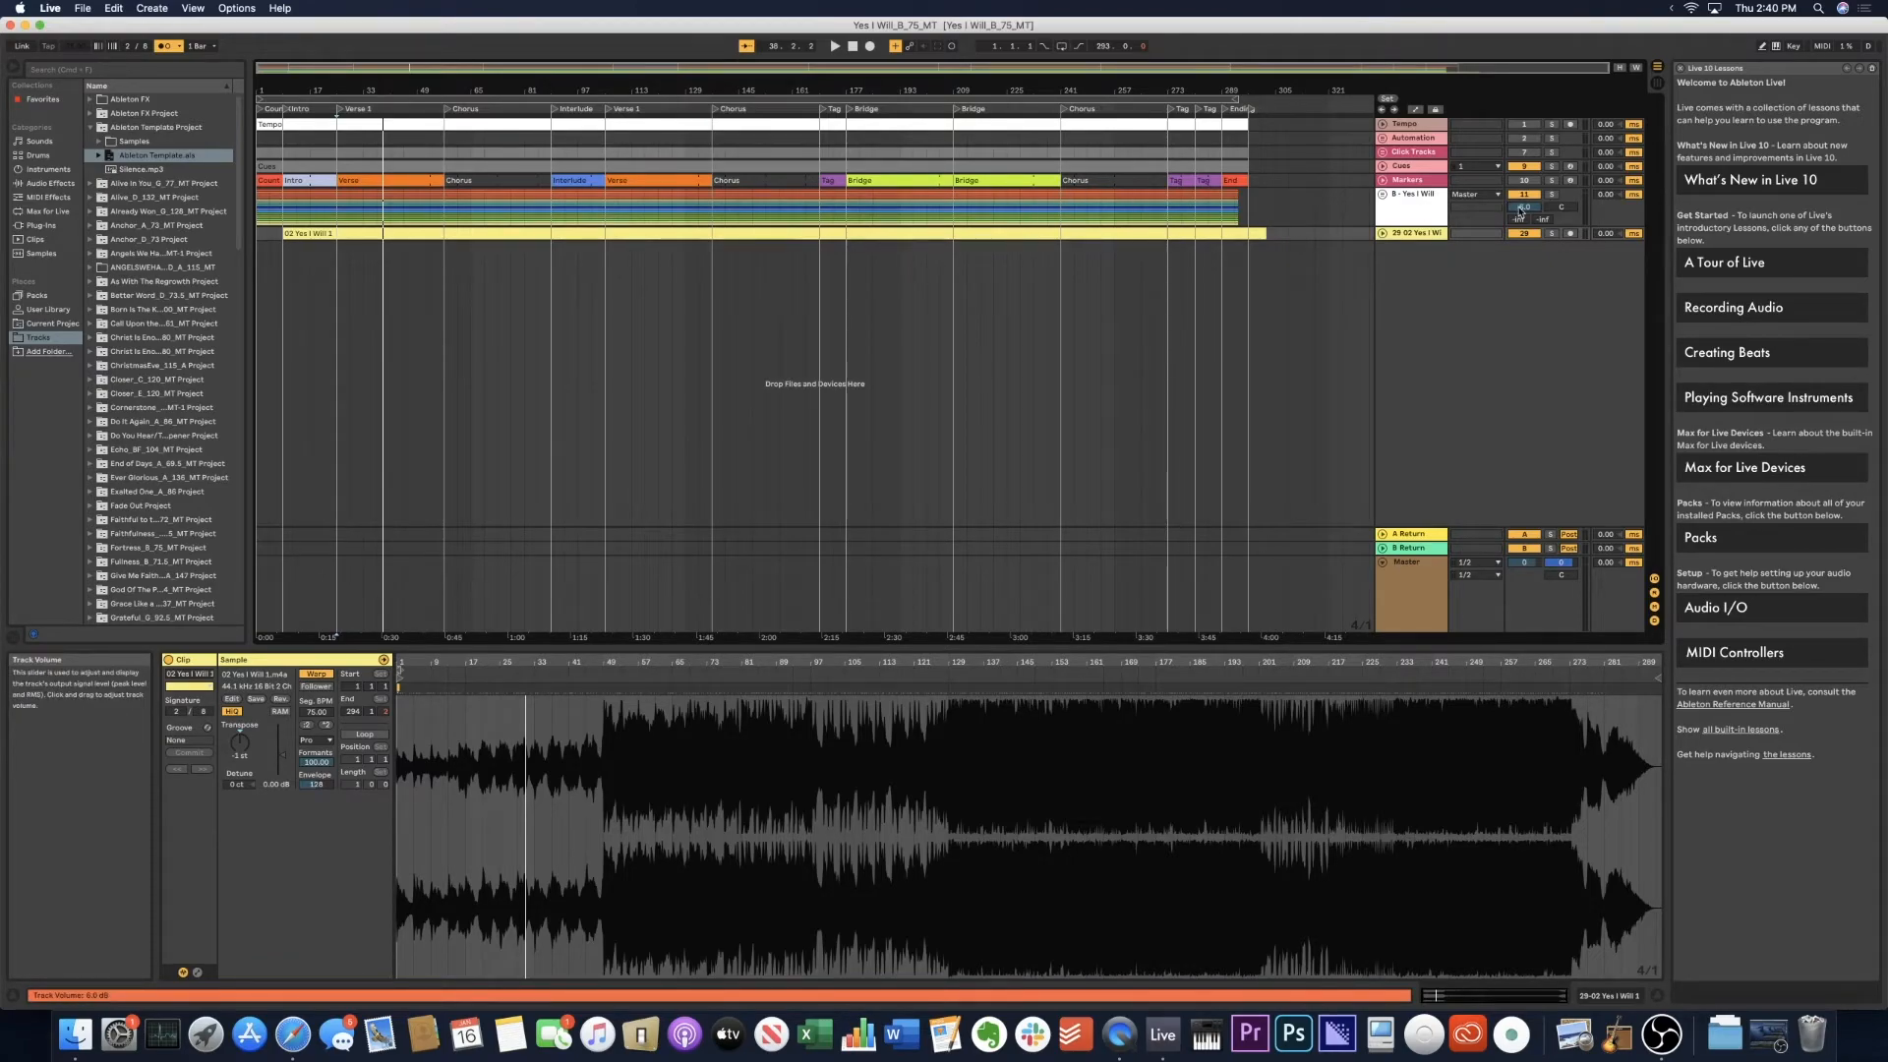
{"action": "left_click", "coordinate": [1262, 324]}
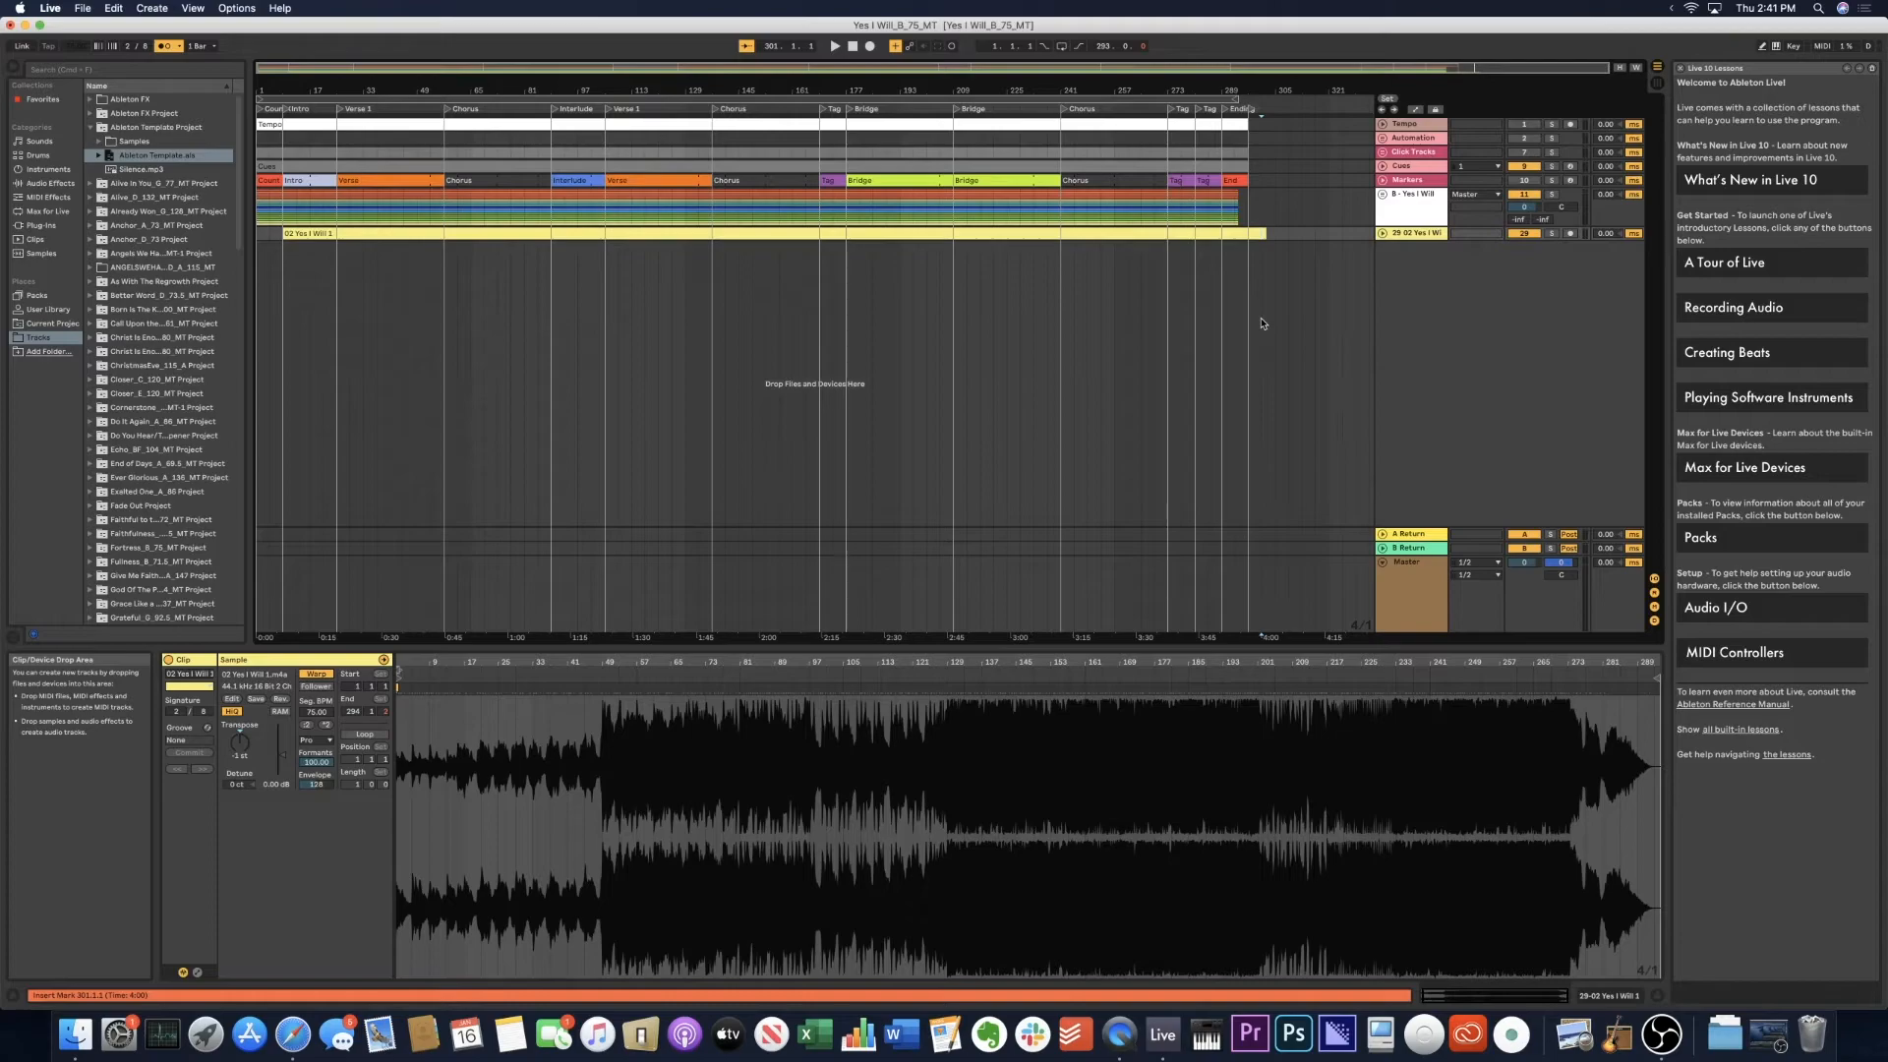
Unfold the B - Yes I Will group and deactivate all its stems from Perc through Choir, leaving Drums (Live) on.
{"action": "left_click", "coordinate": [1383, 195]}
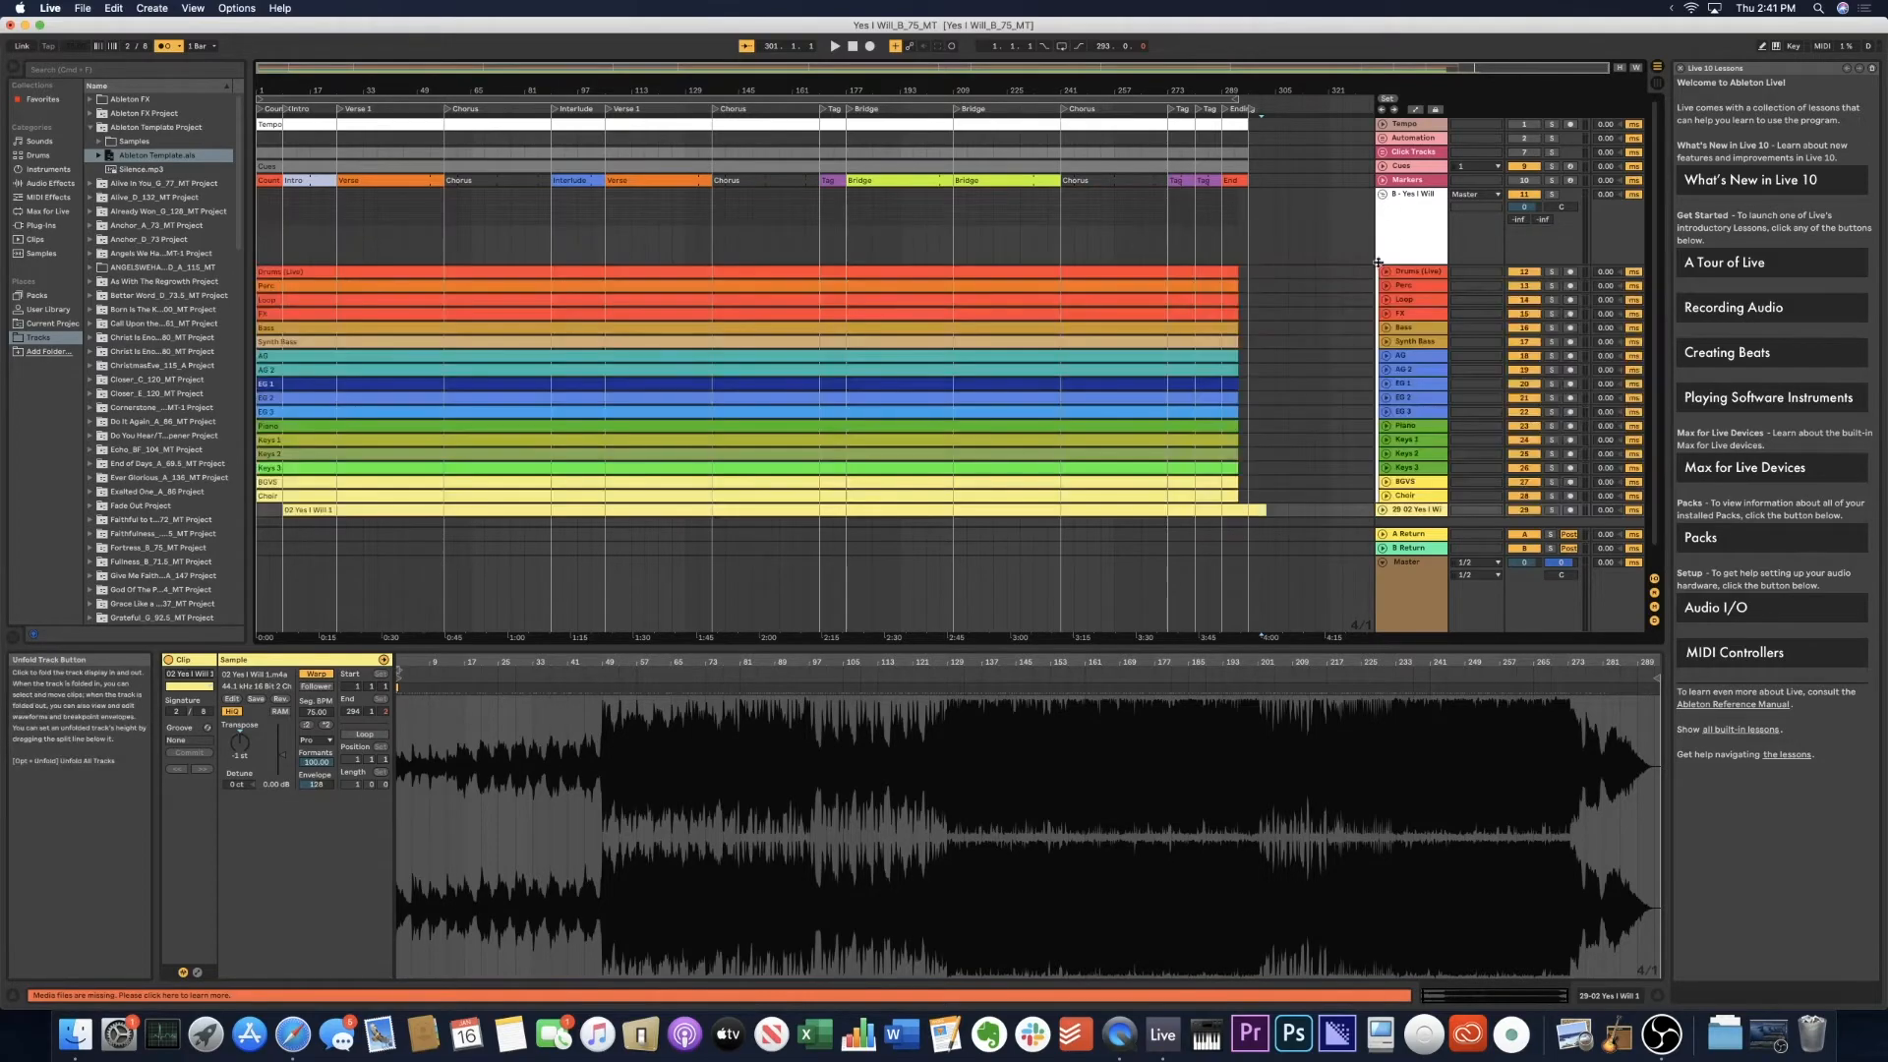
{"action": "scroll", "coordinate": [1304, 288], "scroll_direction": "down", "scroll_amount": 2}
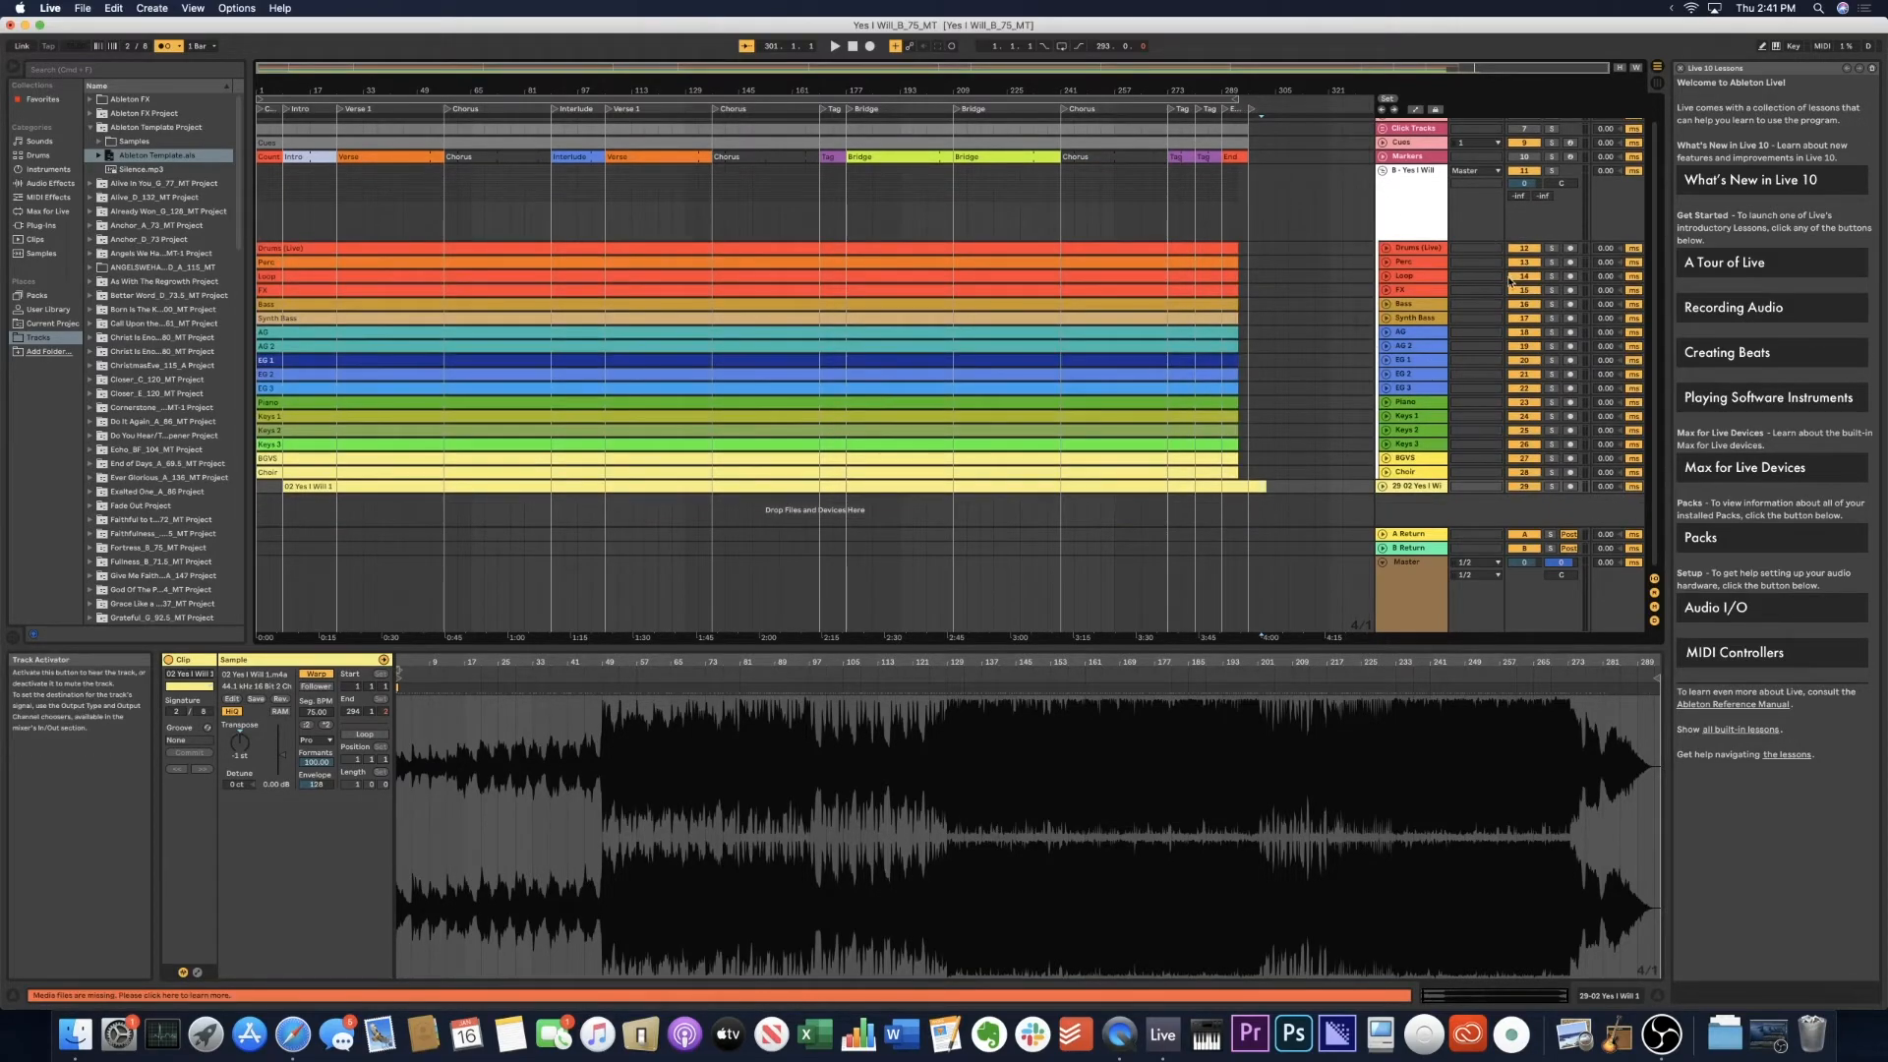
{"action": "left_click_drag", "start_coordinate": [1523, 292], "coordinate": [1527, 474]}
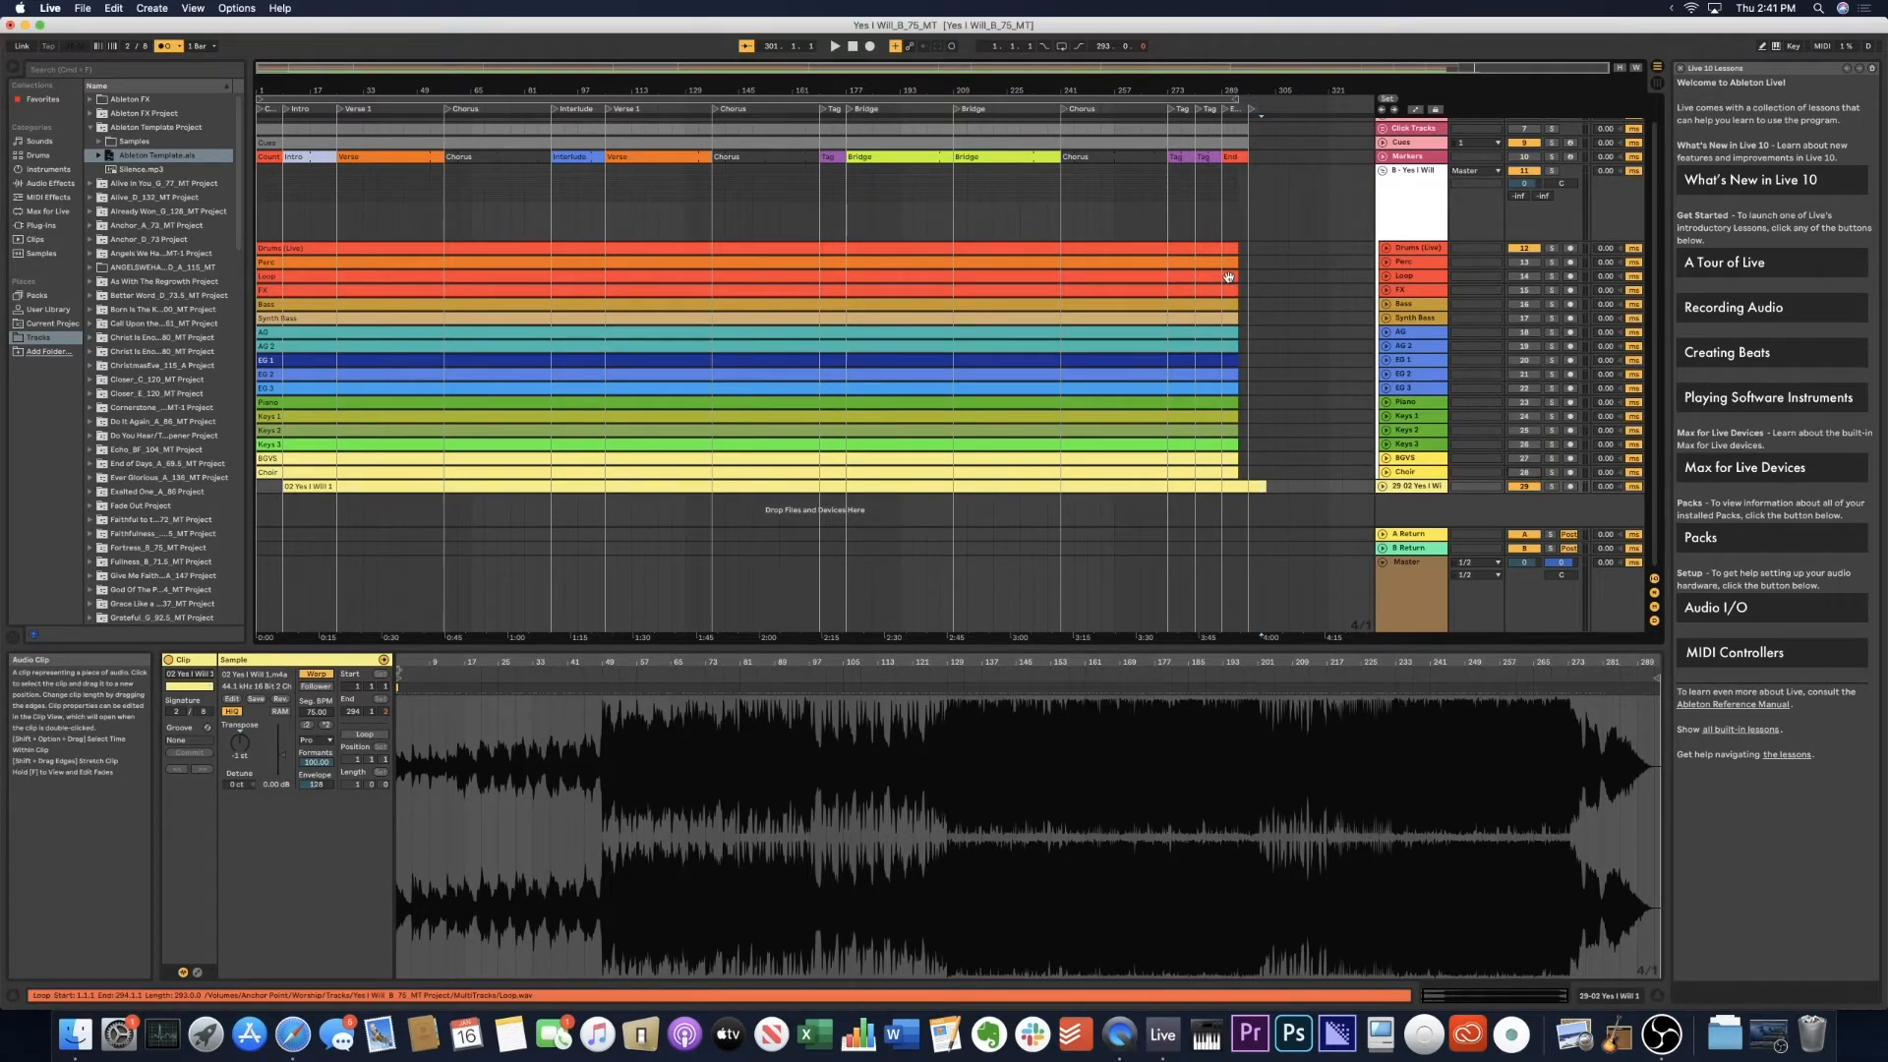
Unfold the 02 Yes I Will recording track and lower its volume beneath the multitrack stems.
{"action": "left_click", "coordinate": [1383, 486]}
{"action": "scroll", "coordinate": [1291, 368], "scroll_direction": "down", "scroll_amount": 3}
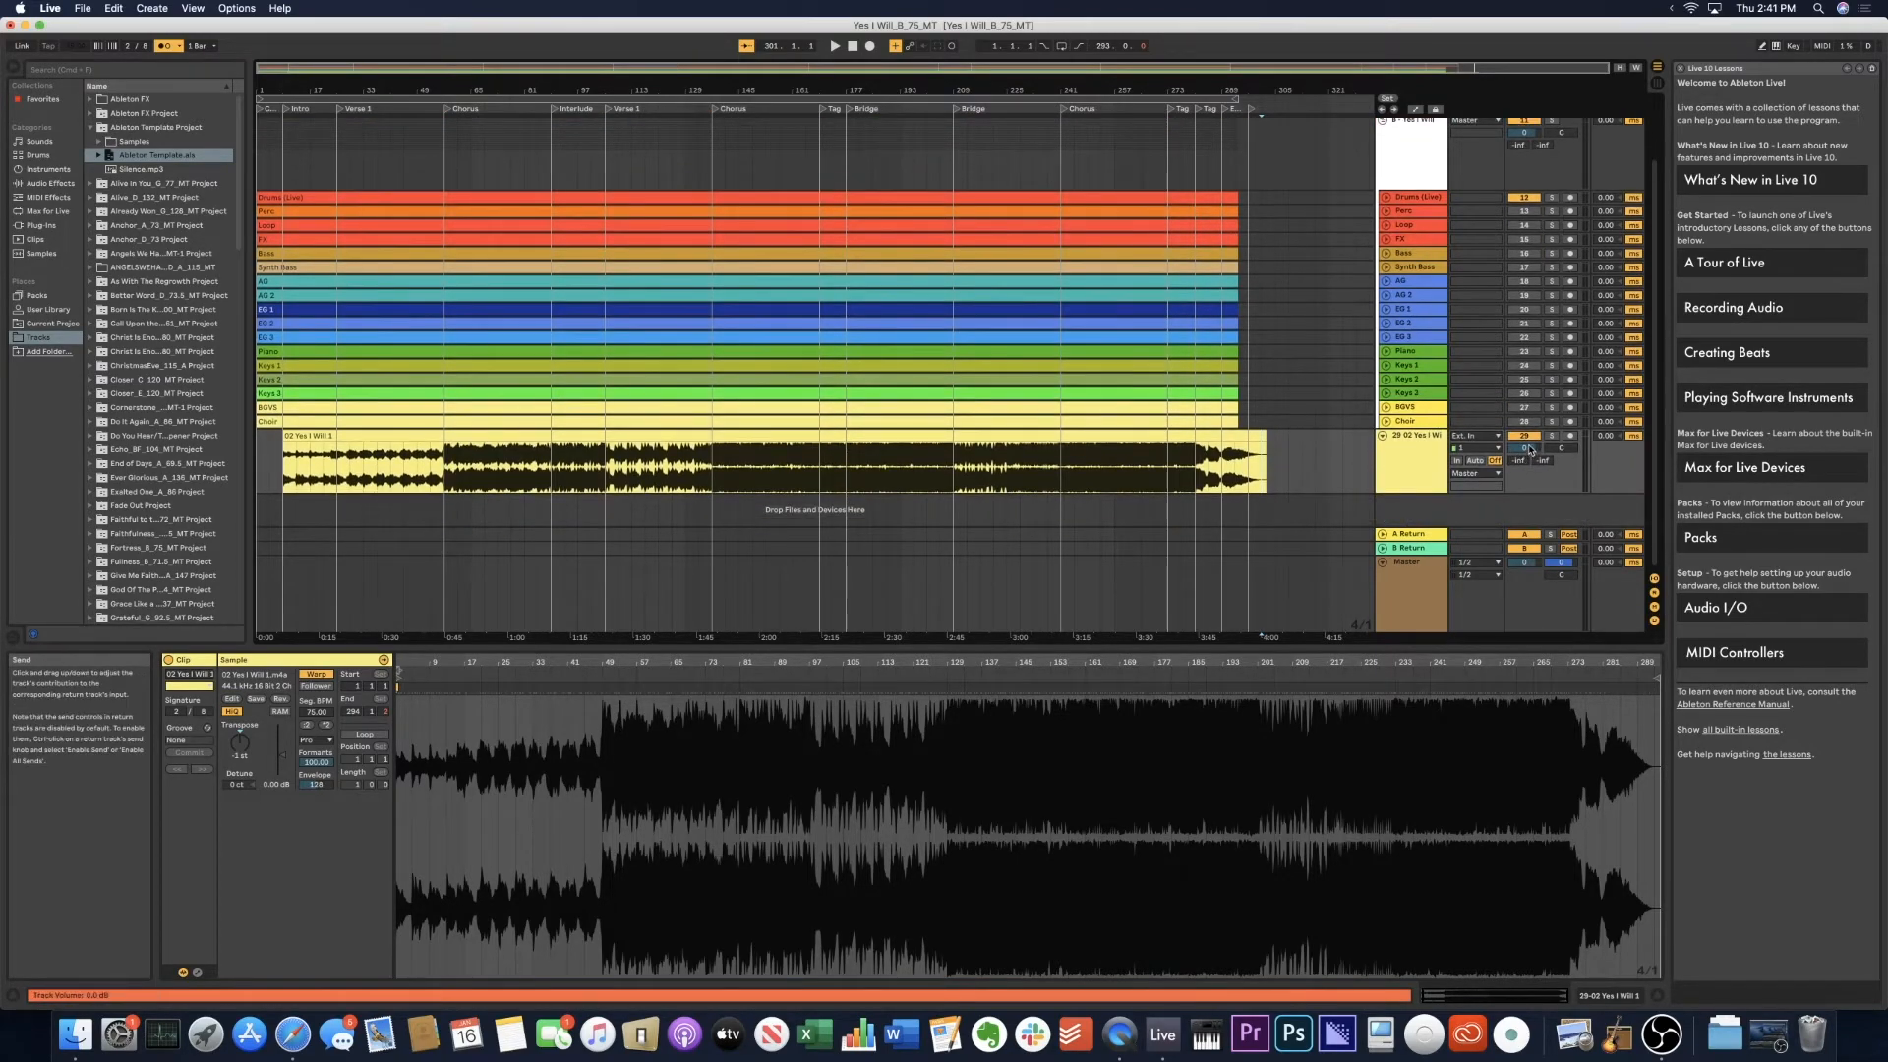
{"action": "left_click_drag", "start_coordinate": [1525, 449], "coordinate": [1524, 454]}
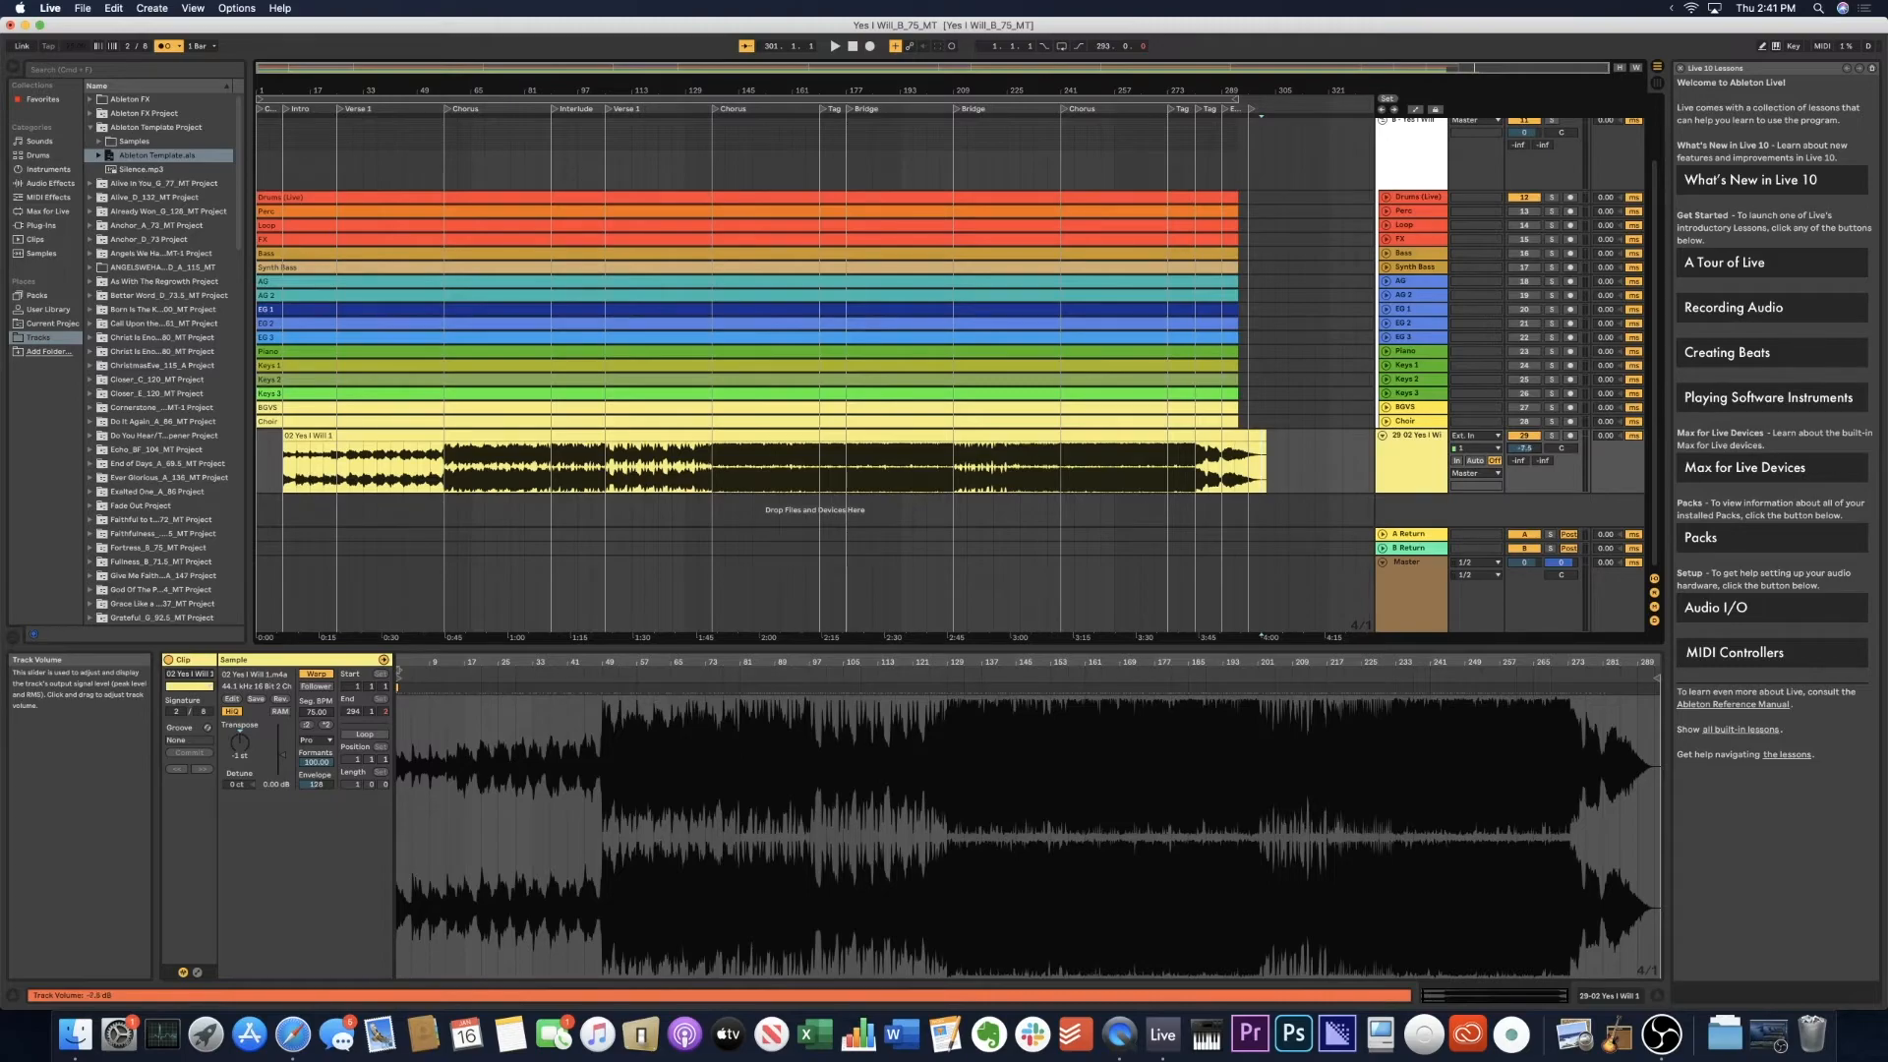
{"action": "left_click_drag", "start_coordinate": [1524, 448], "coordinate": [1524, 451]}
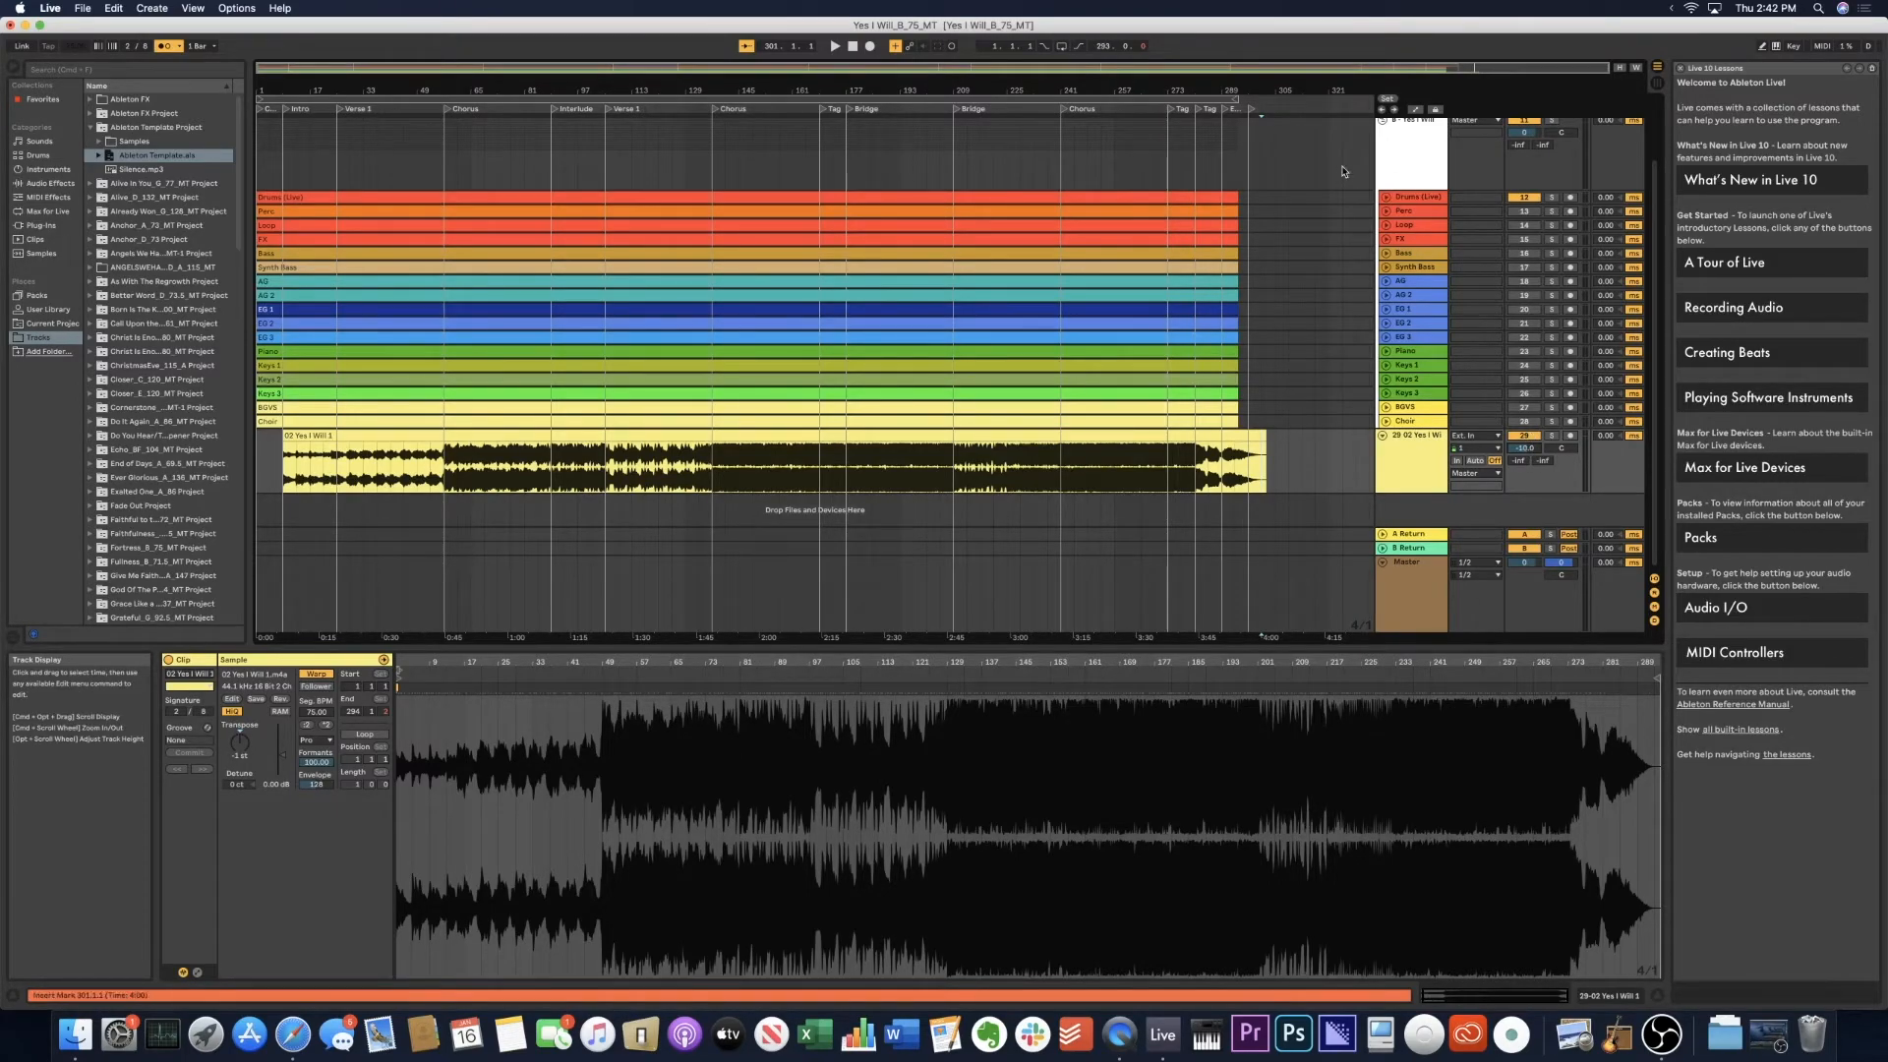
Play the second full Chorus to hear the drums and the bass stems individually against the quieter song recording.
{"action": "left_click", "coordinate": [716, 109]}
{"action": "key", "text": "space"}
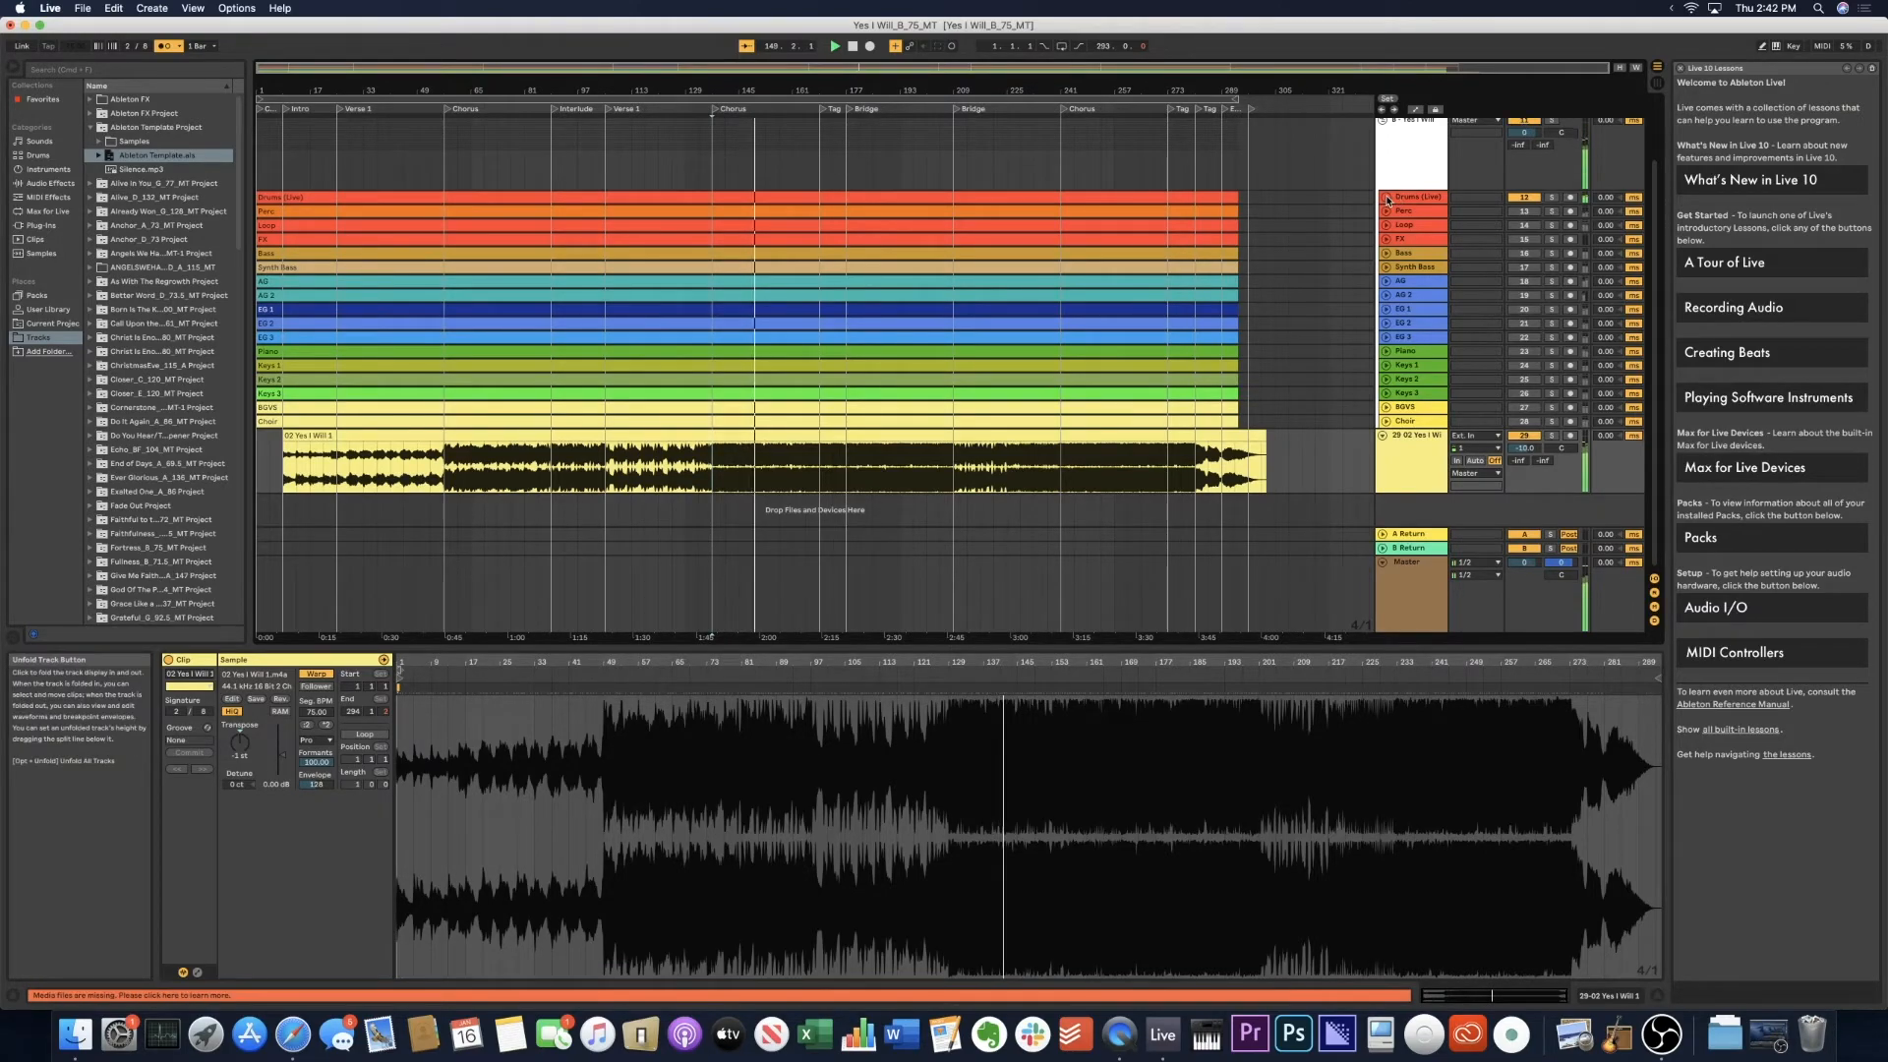
{"action": "left_click_drag", "start_coordinate": [1522, 450], "coordinate": [1522, 519]}
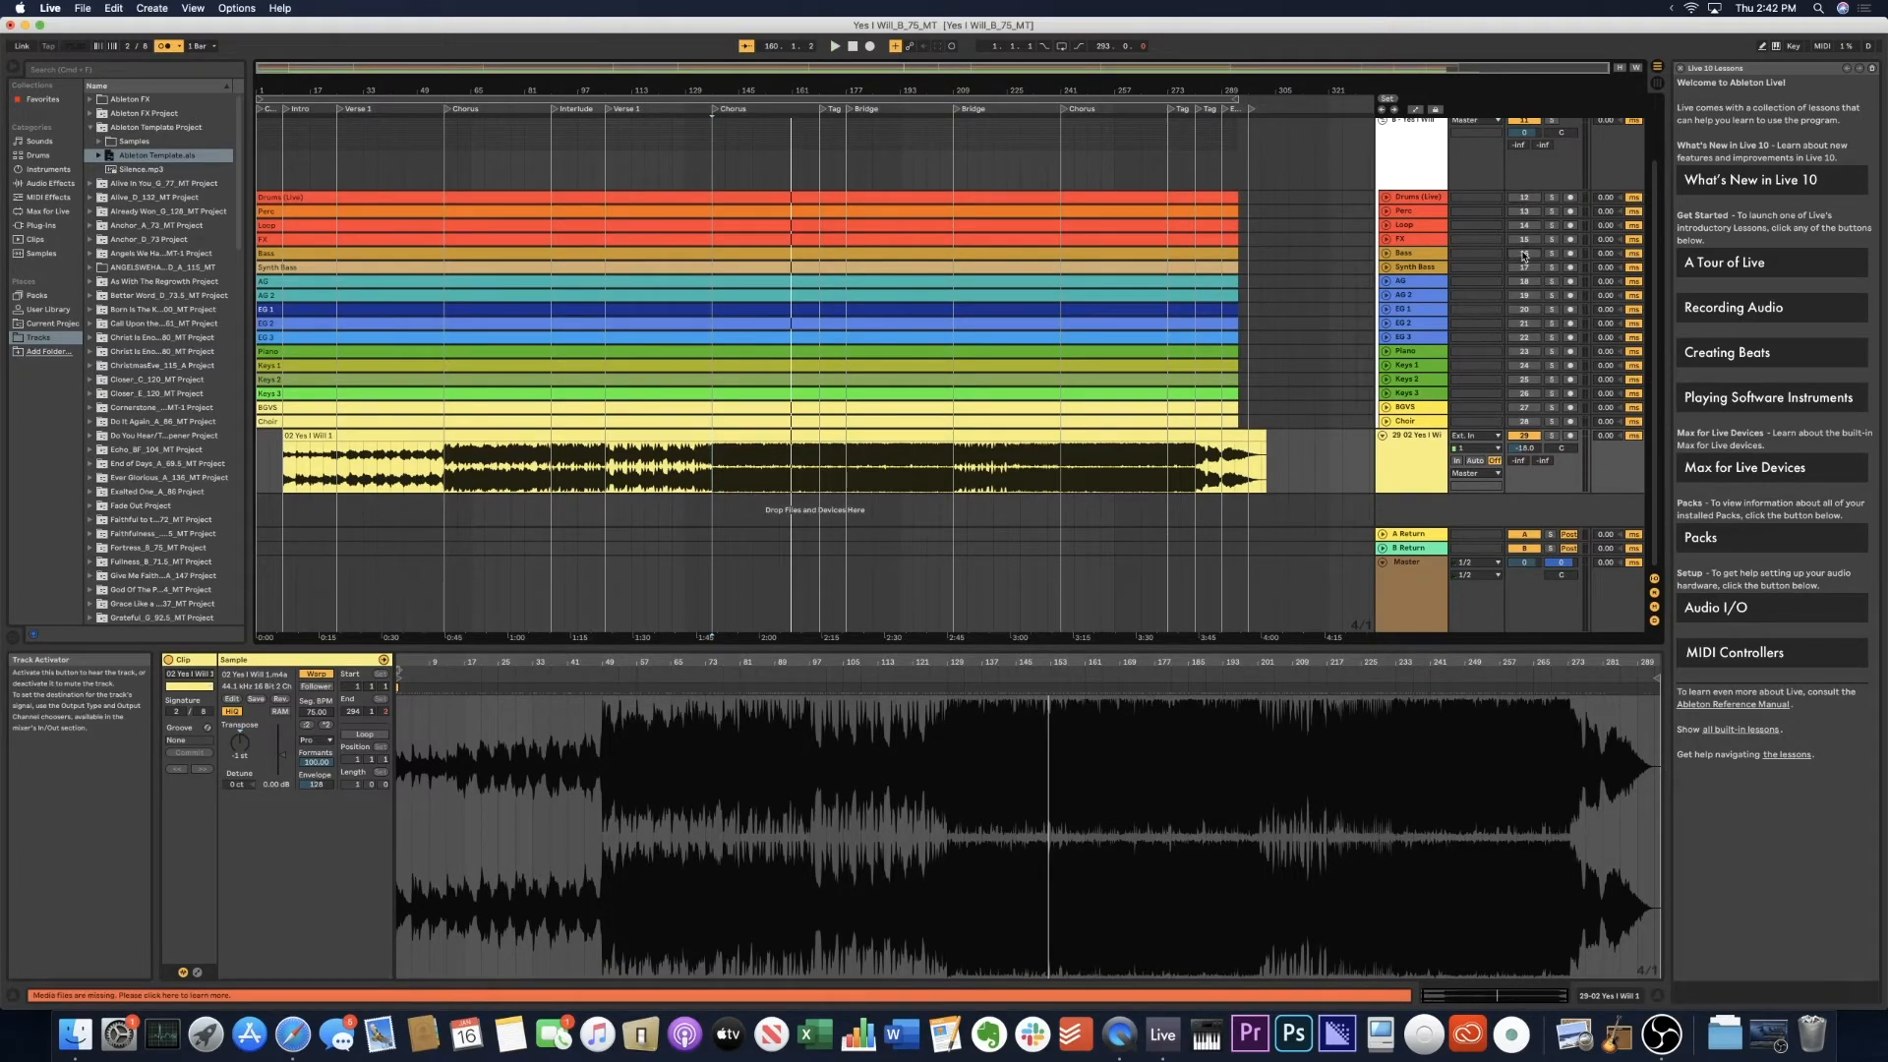
{"action": "left_click", "coordinate": [1523, 254]}
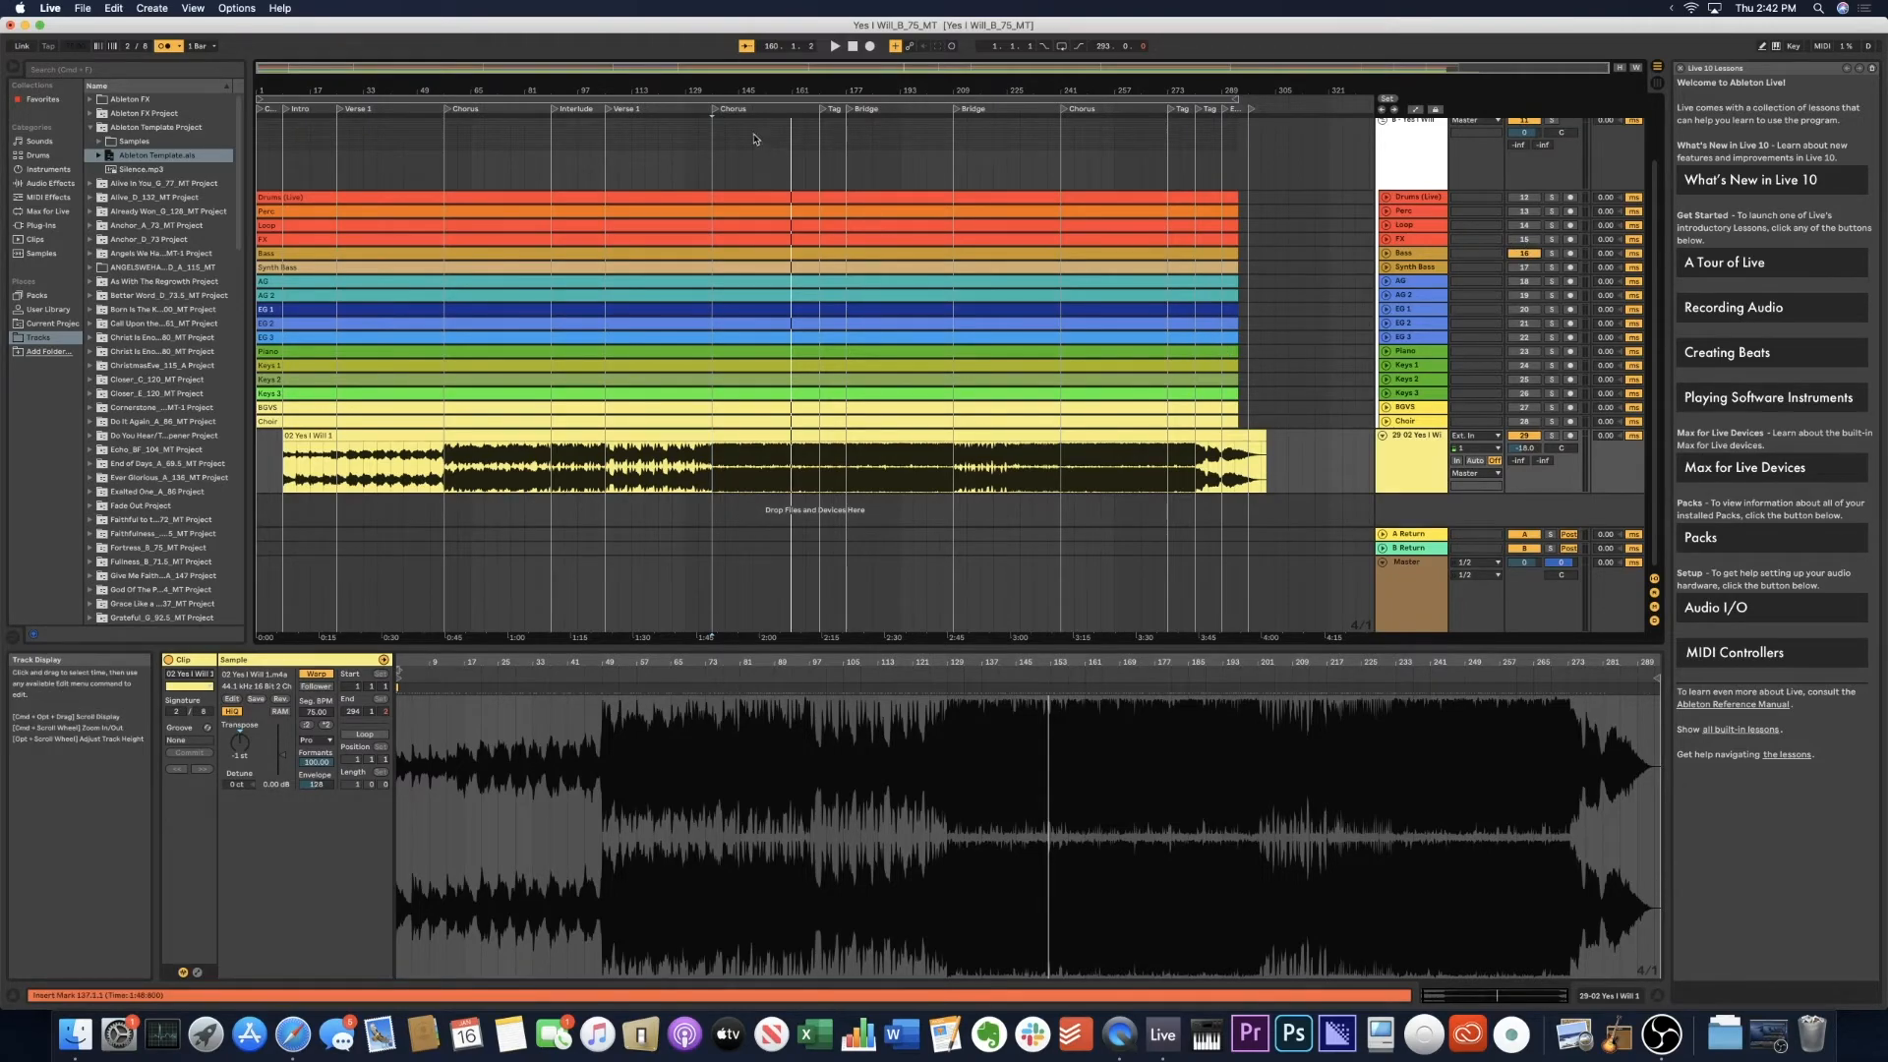
{"action": "left_click", "coordinate": [781, 110]}
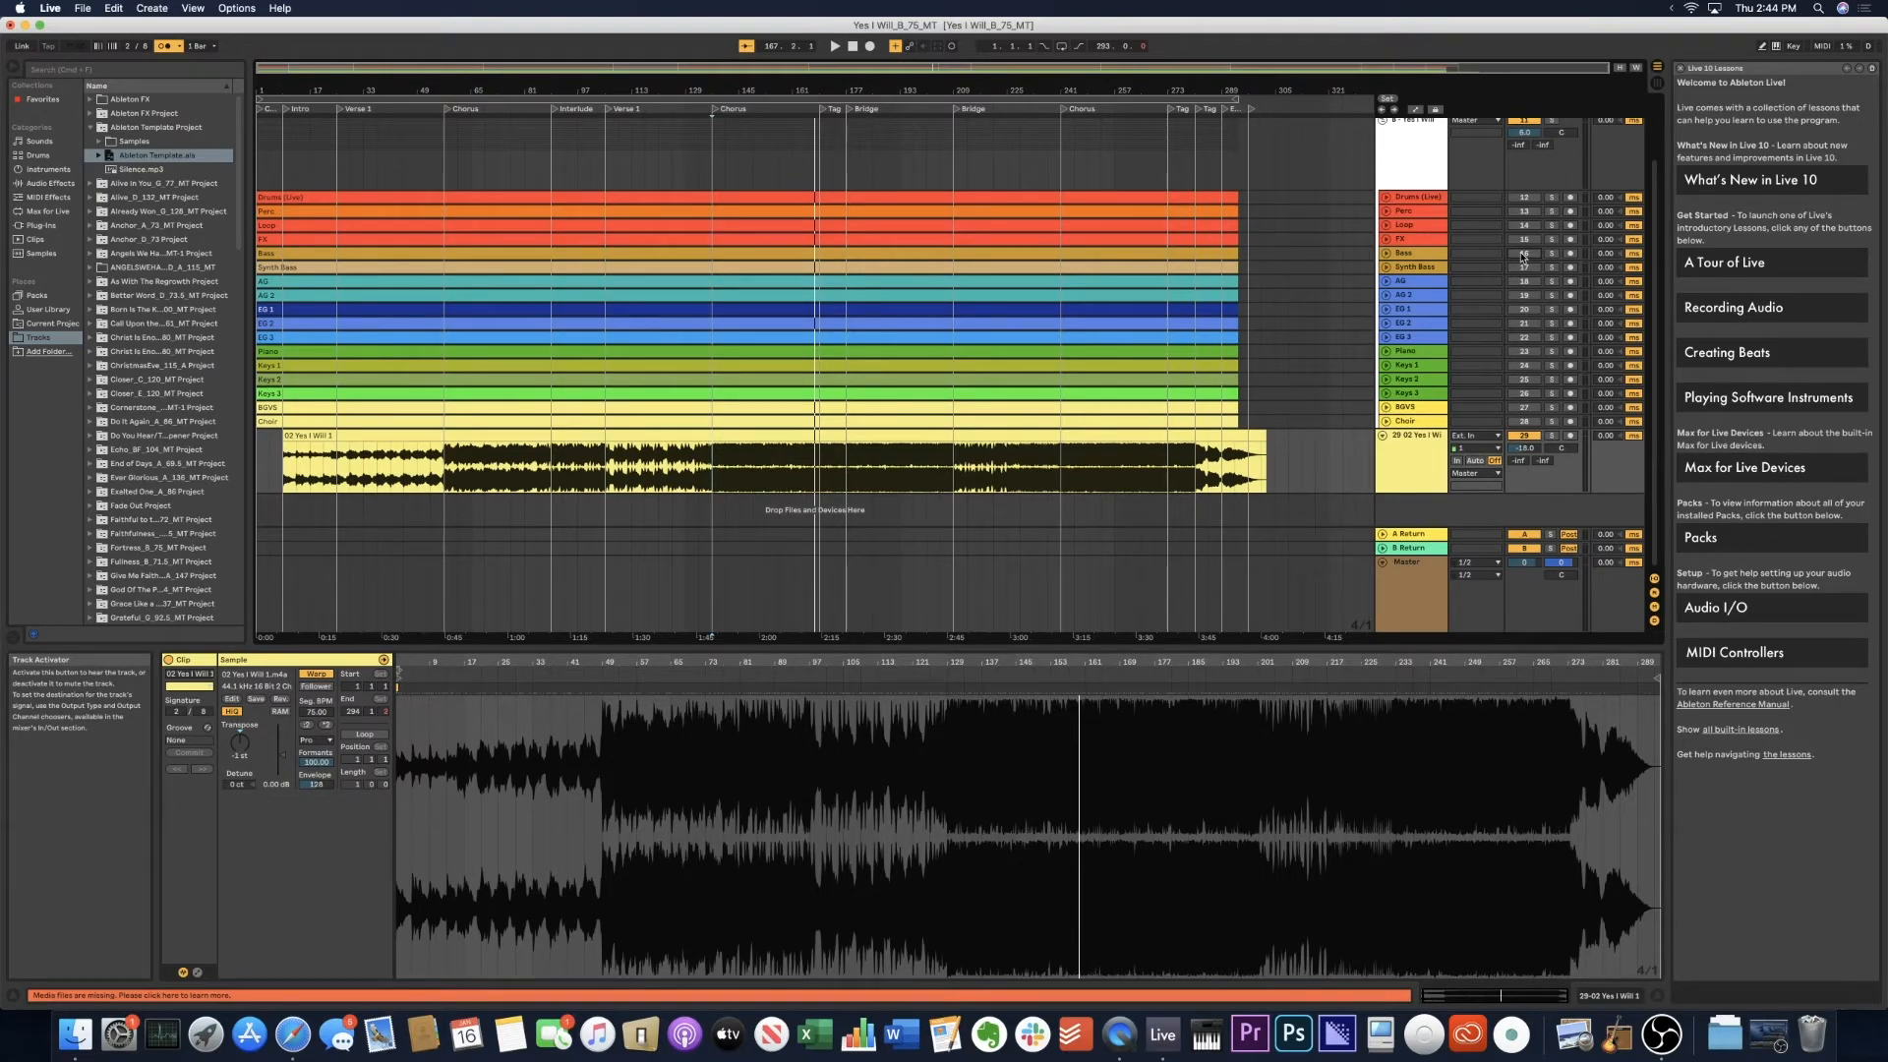
Fold the recording track and listen to the Bridge with Drums (Live) active, stopping playback when done.
{"action": "left_click", "coordinate": [1383, 434]}
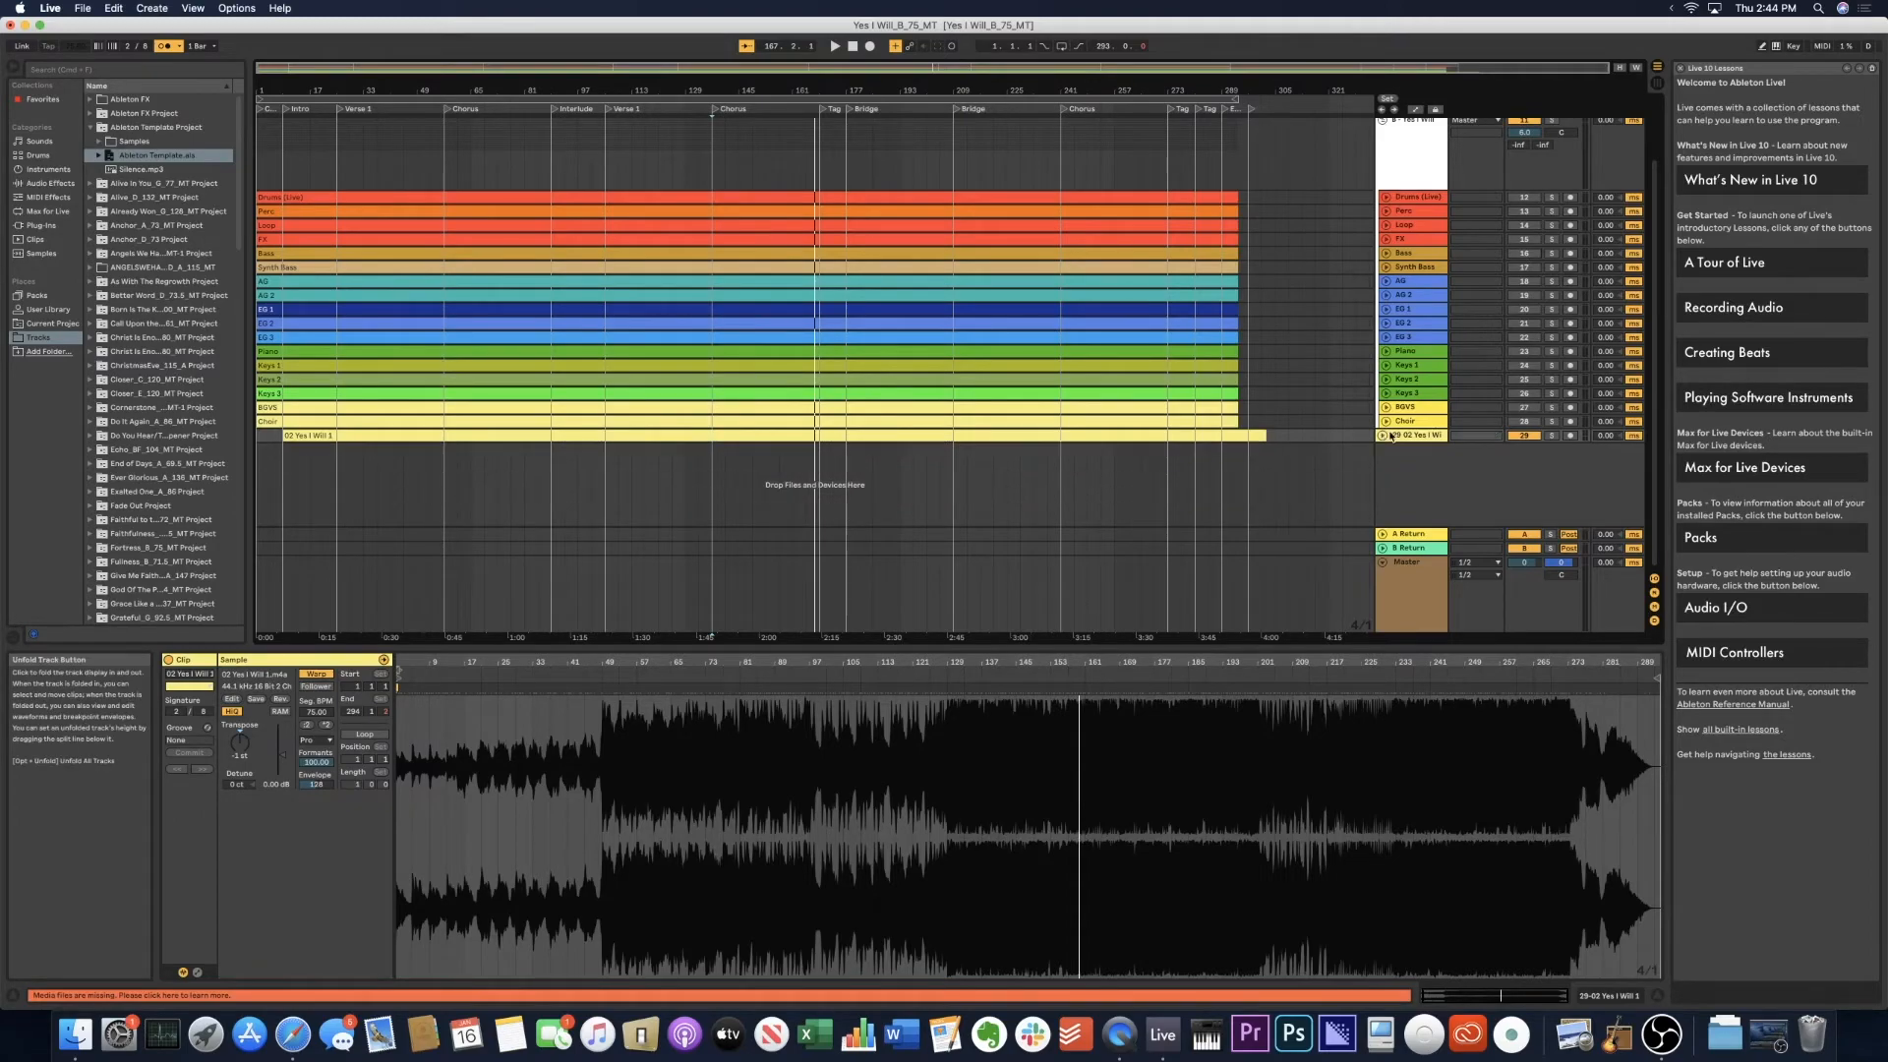
{"action": "scroll", "coordinate": [1362, 171], "scroll_direction": "up", "scroll_amount": 2}
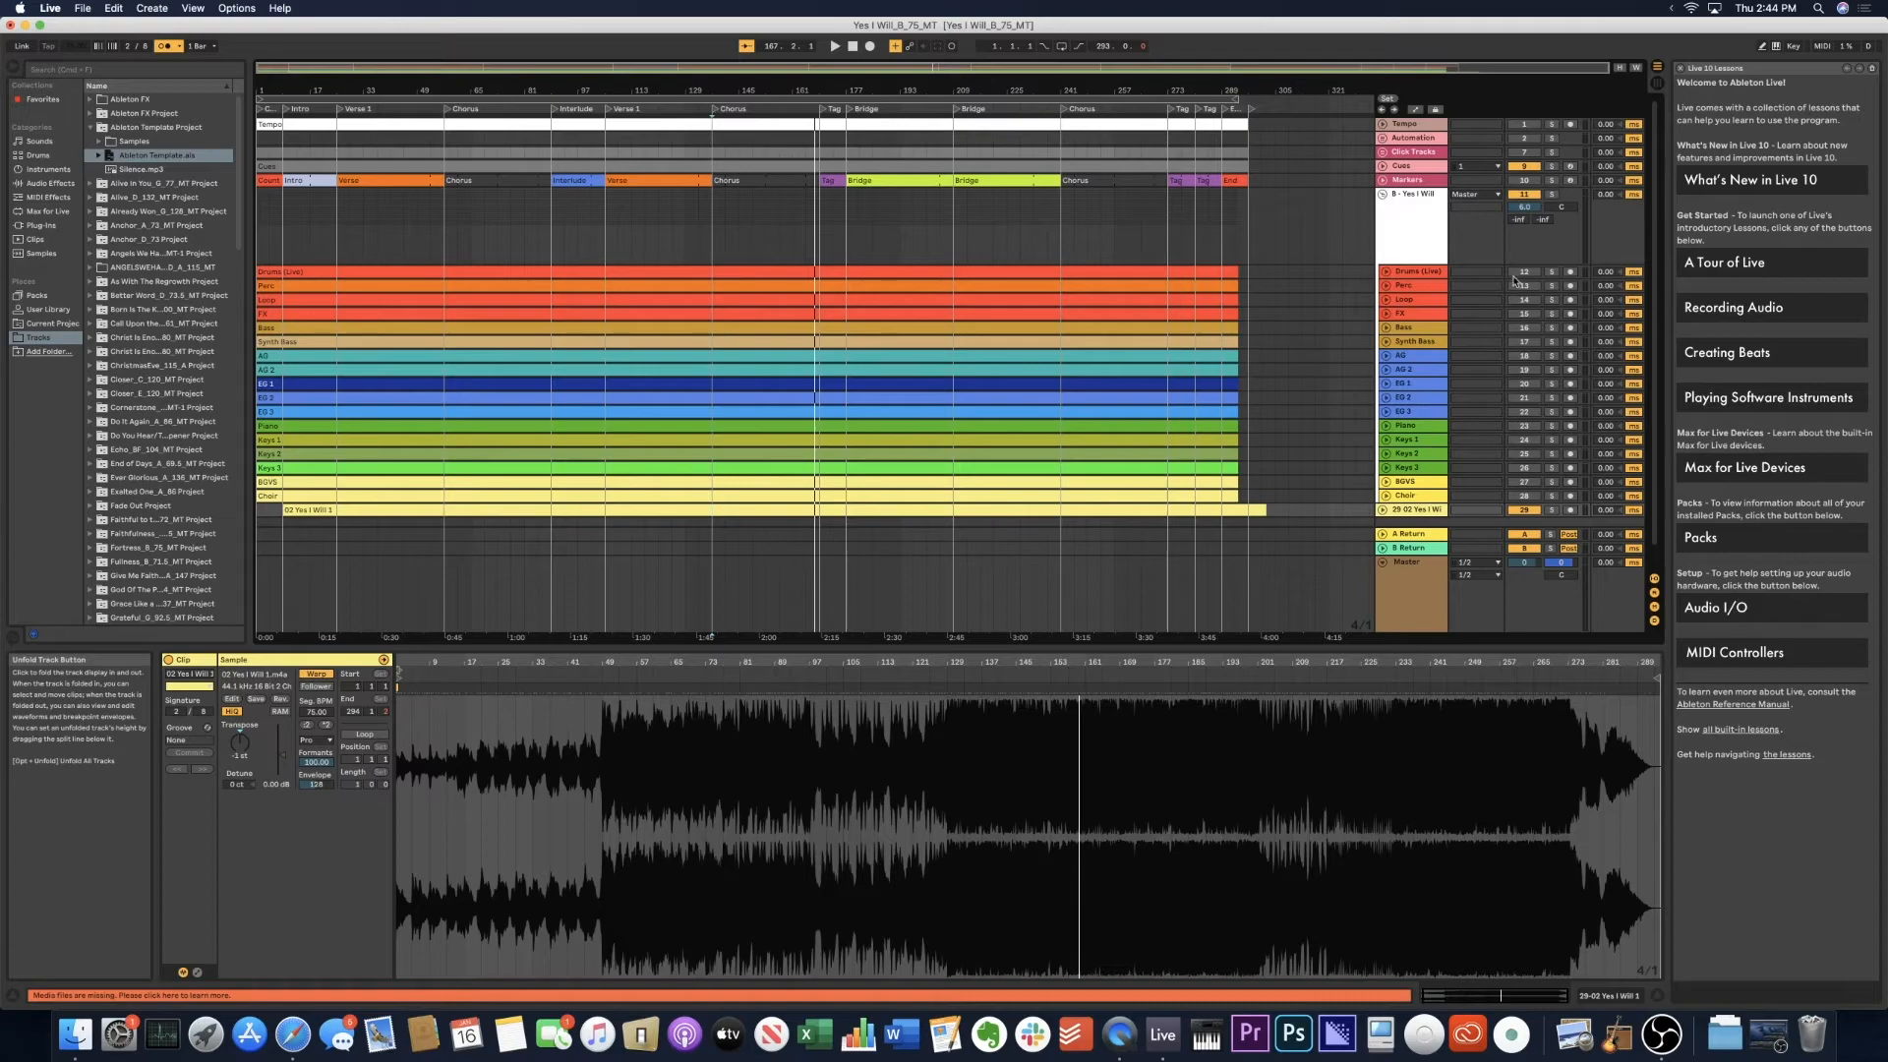
{"action": "scroll", "coordinate": [1308, 252], "scroll_direction": "down", "scroll_amount": 1}
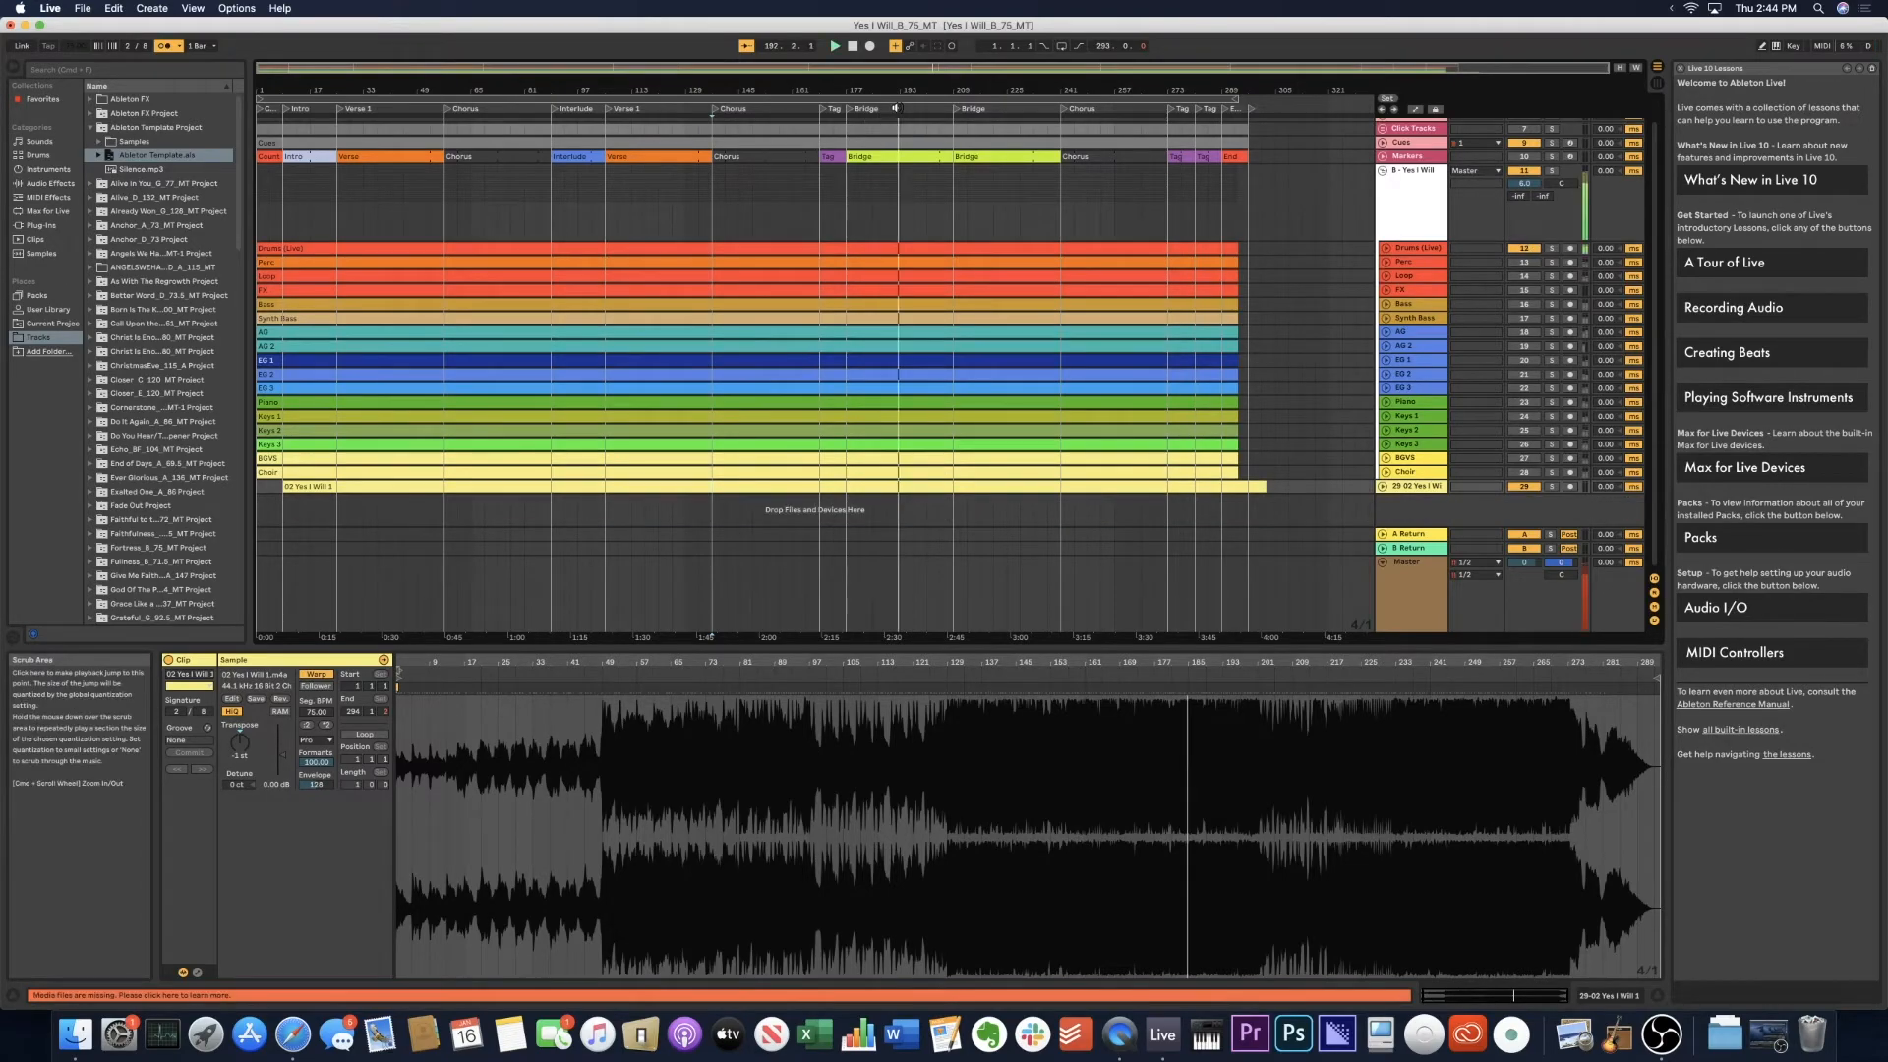
{"action": "left_click", "coordinate": [899, 117]}
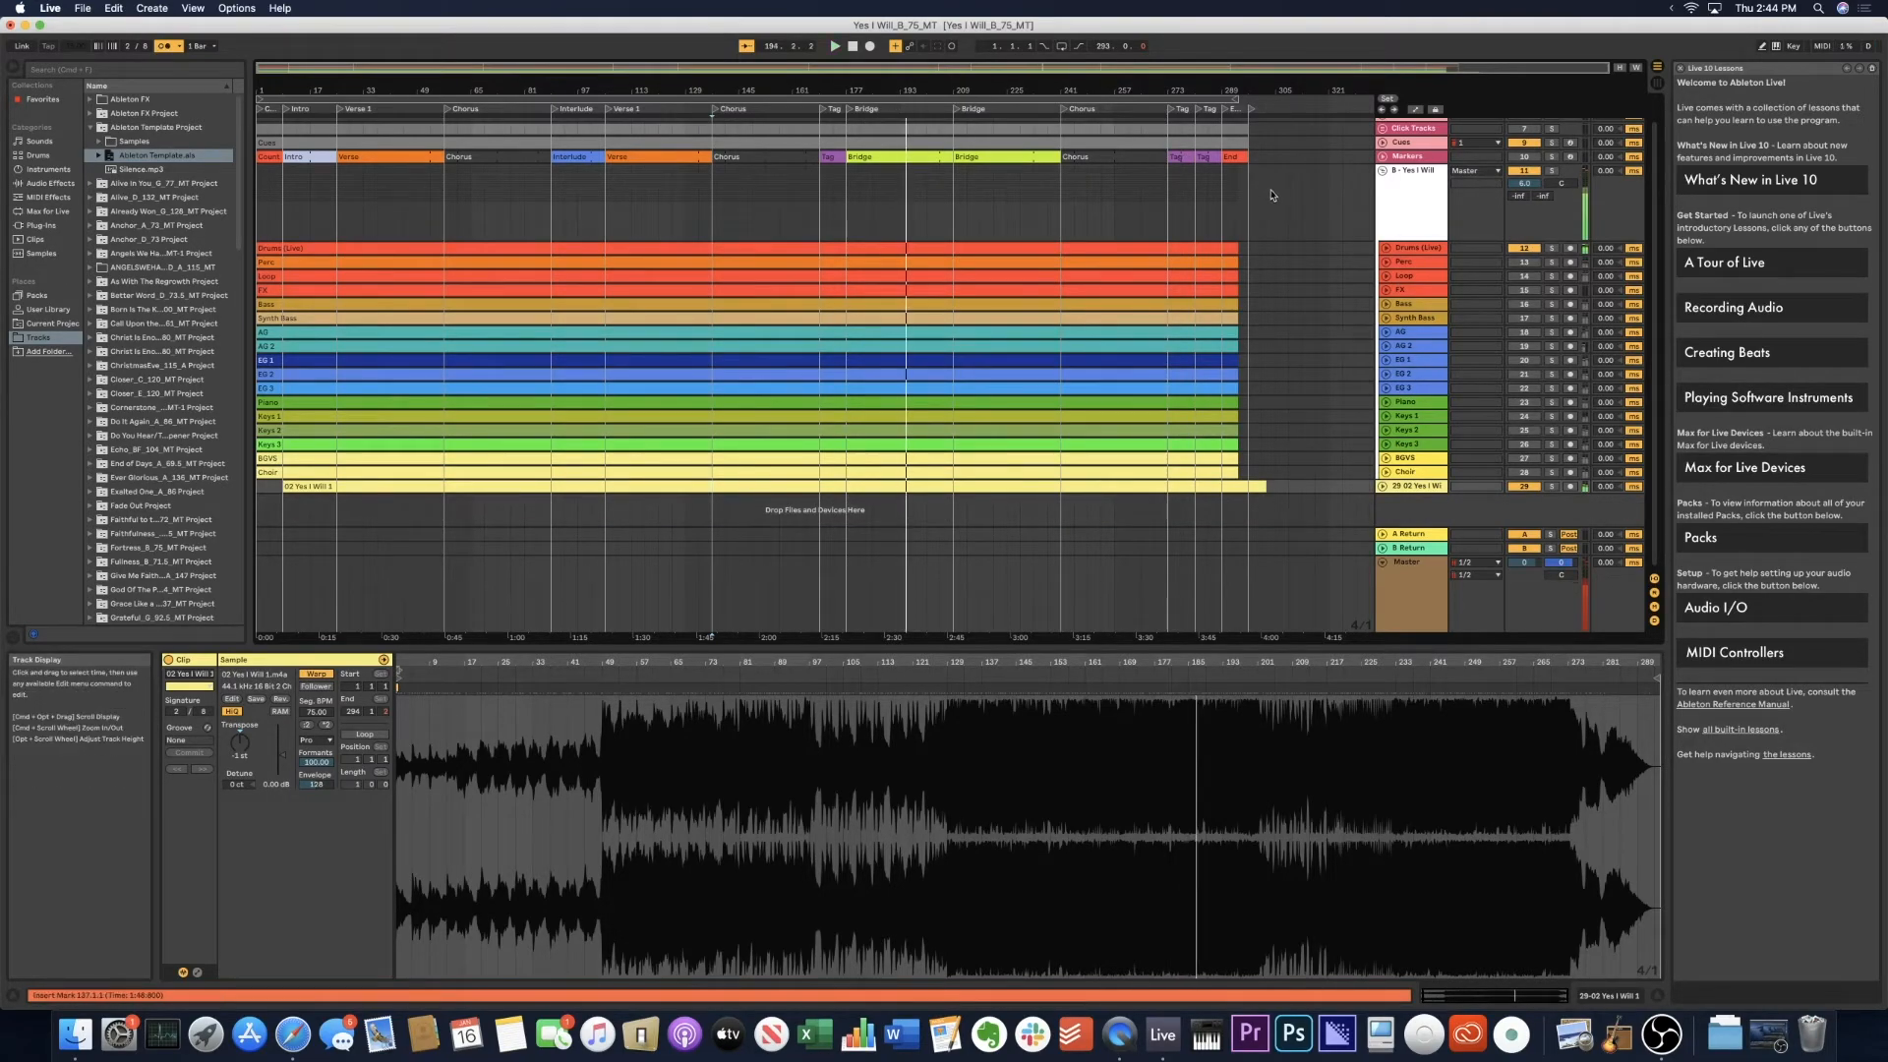
Check the Export Audio/Video settings for the Master track and cancel without exporting.
{"action": "key", "text": "super+shift+r"}
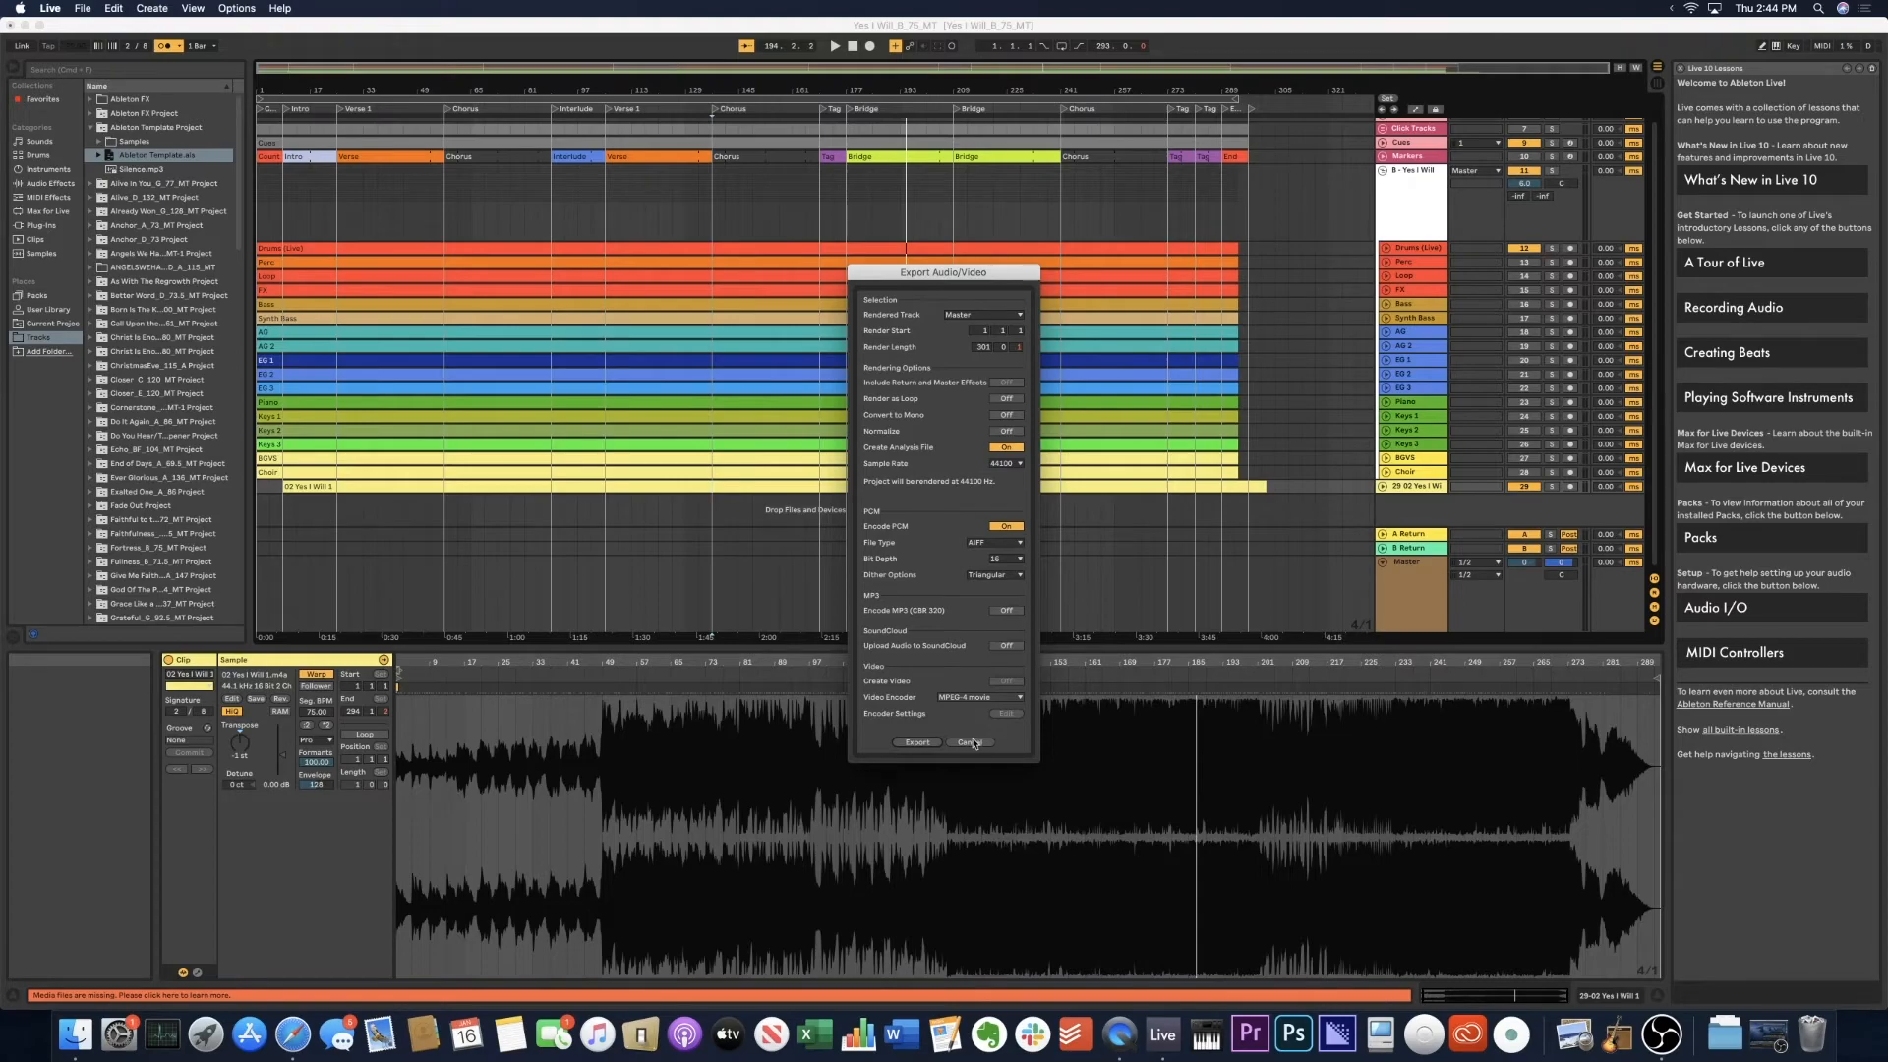
{"action": "left_click", "coordinate": [972, 743]}
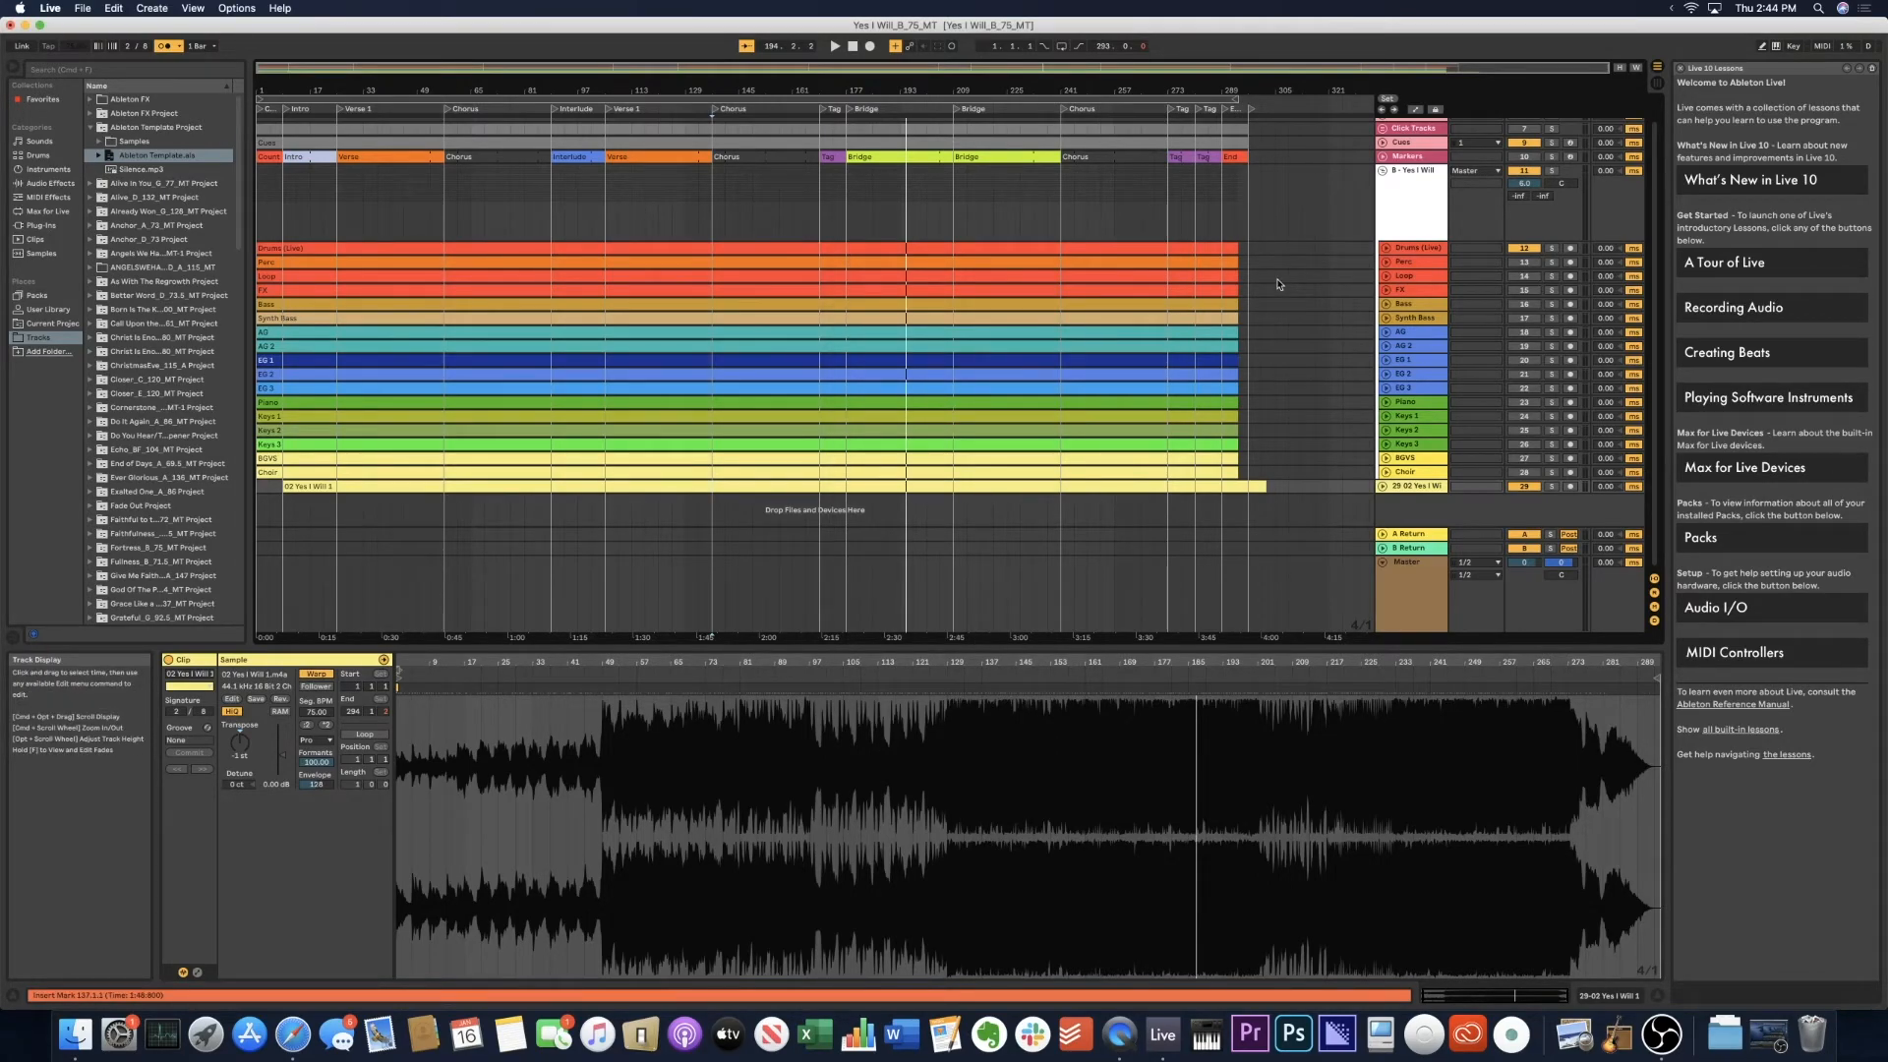
Fold the B - Yes I Will group, unfold the recording track, and reset the volumes of both to default.
{"action": "left_click", "coordinate": [1383, 171]}
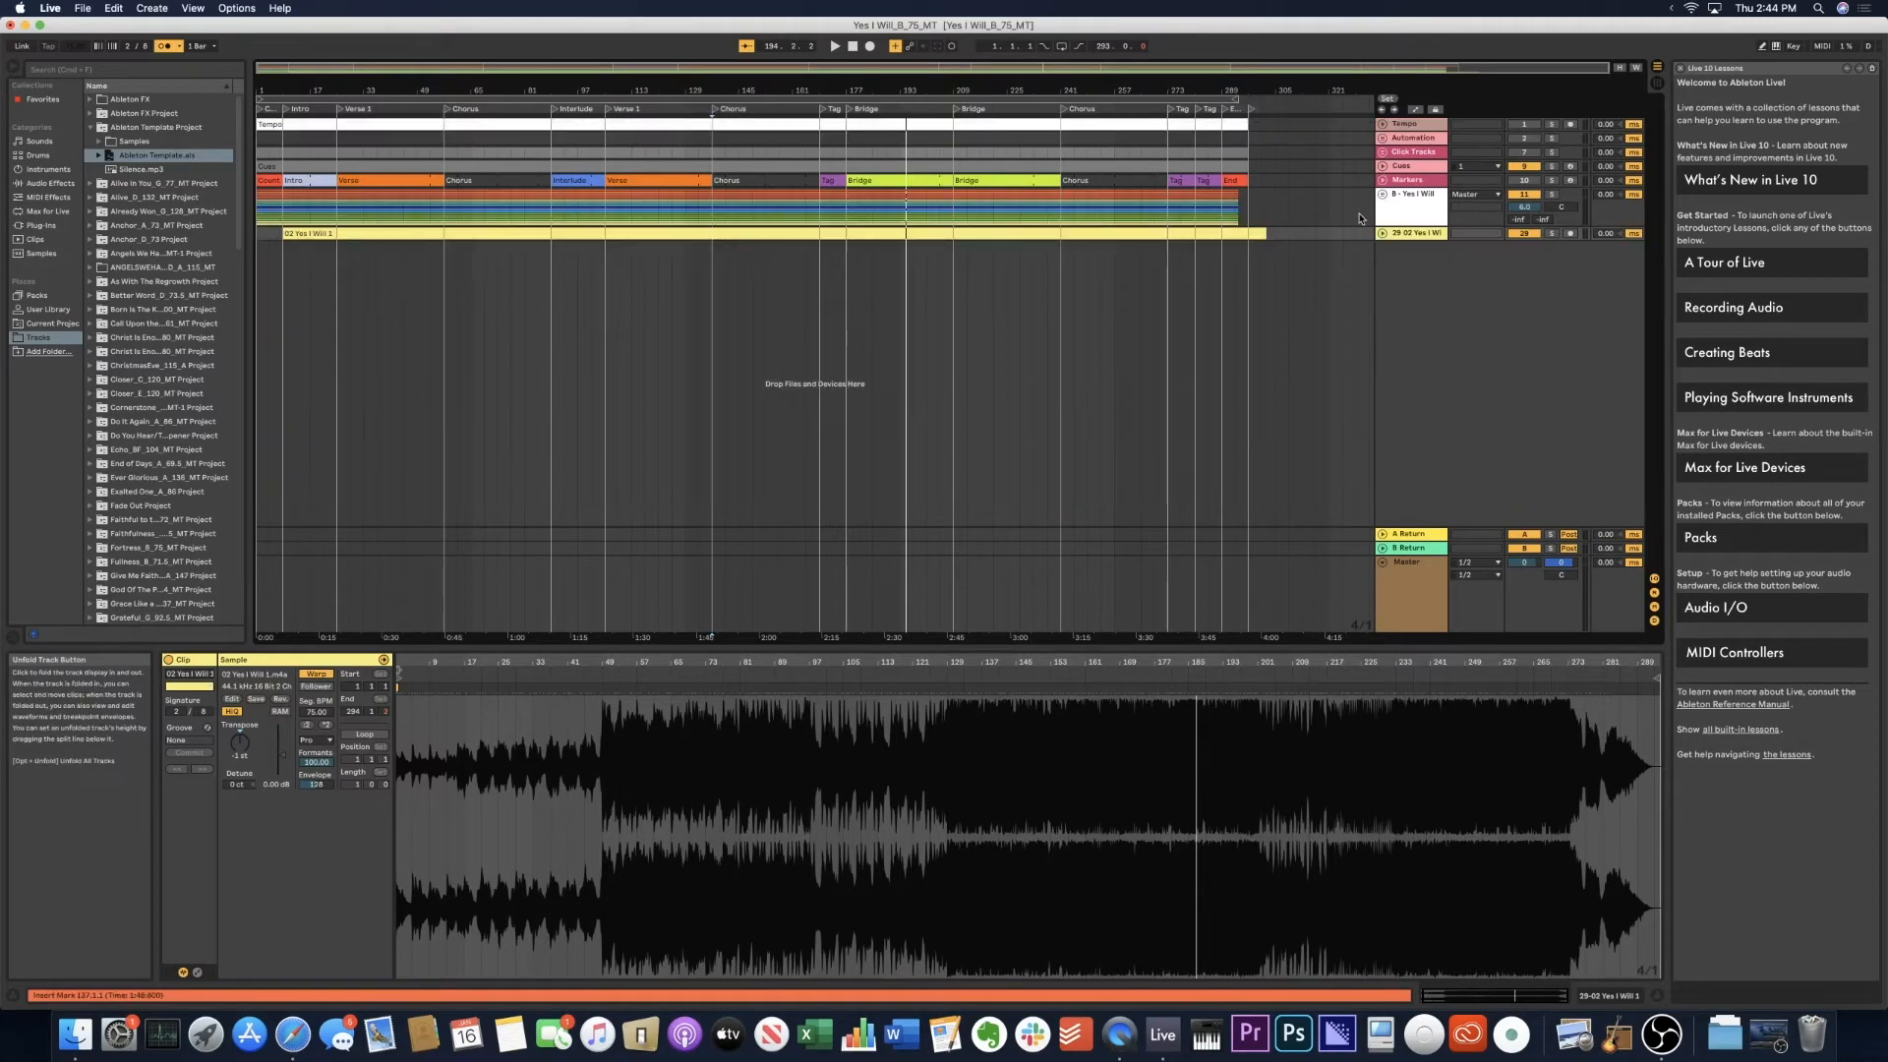
{"action": "double_click", "coordinate": [1529, 209]}
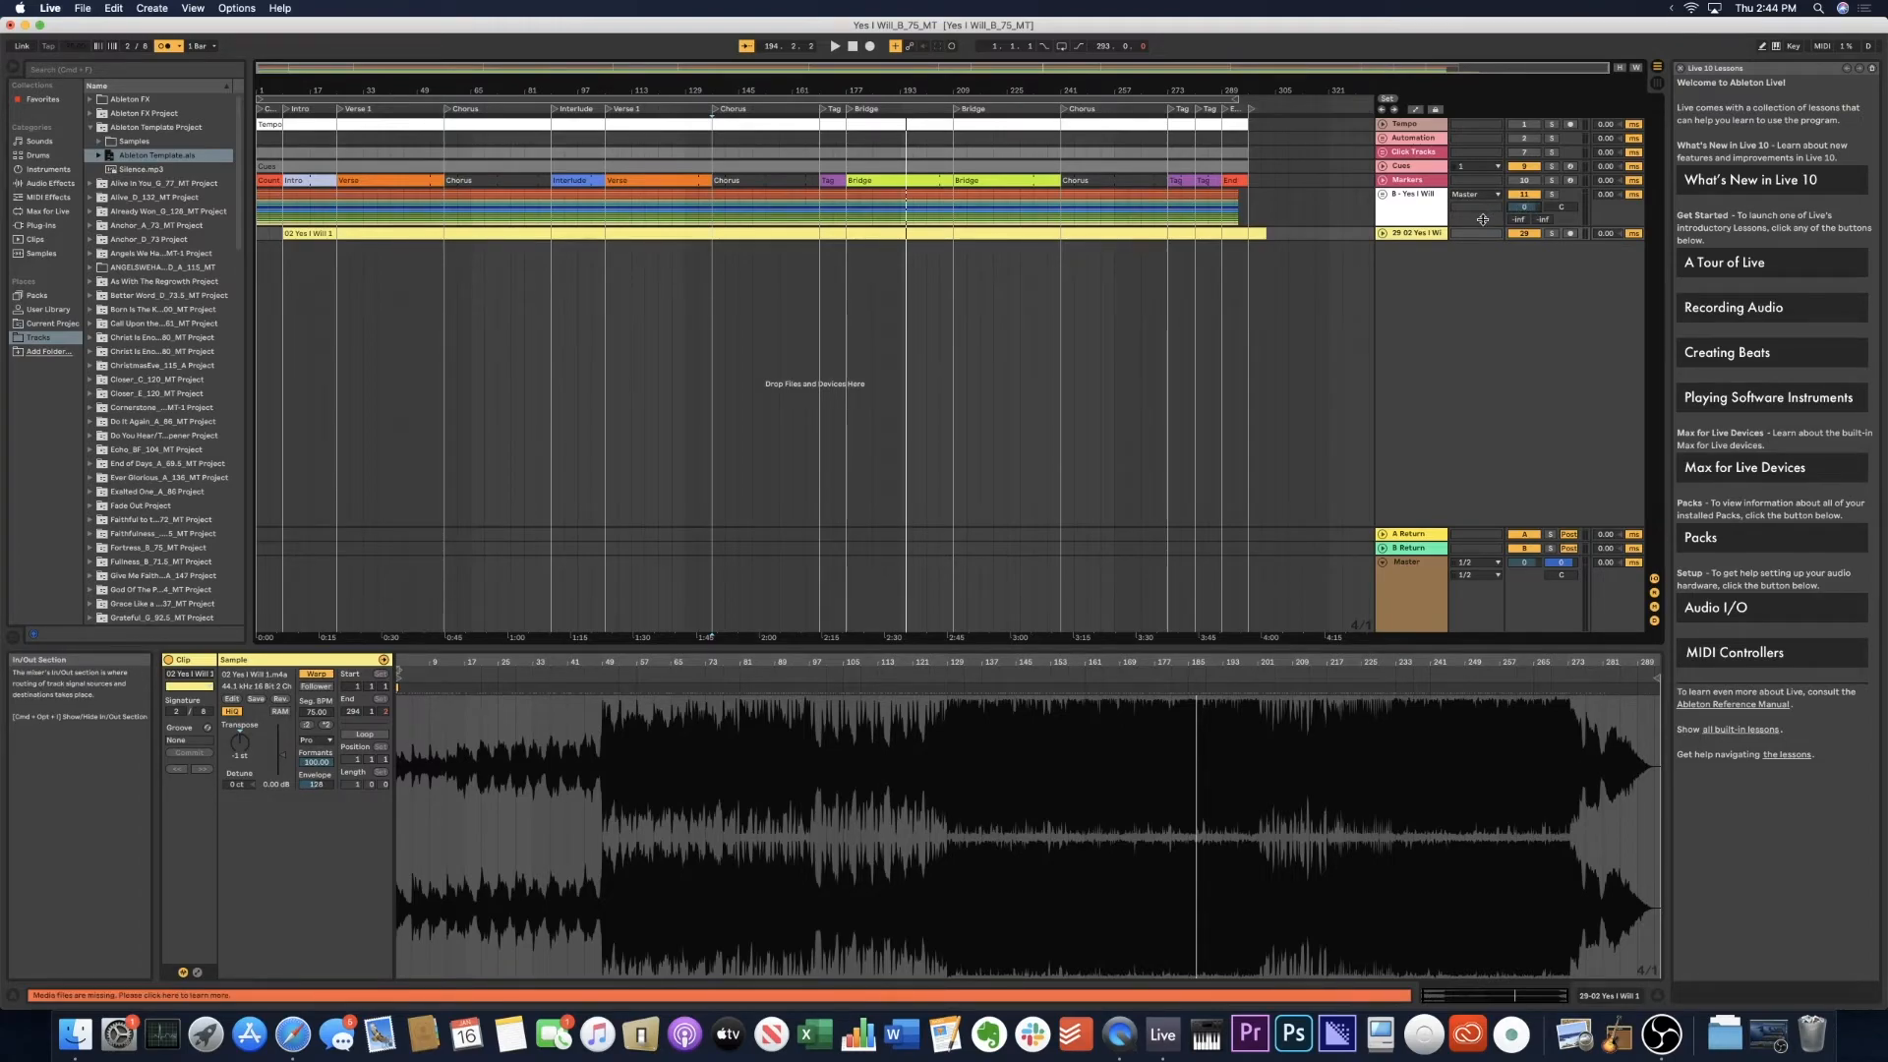
{"action": "left_click", "coordinate": [1381, 234]}
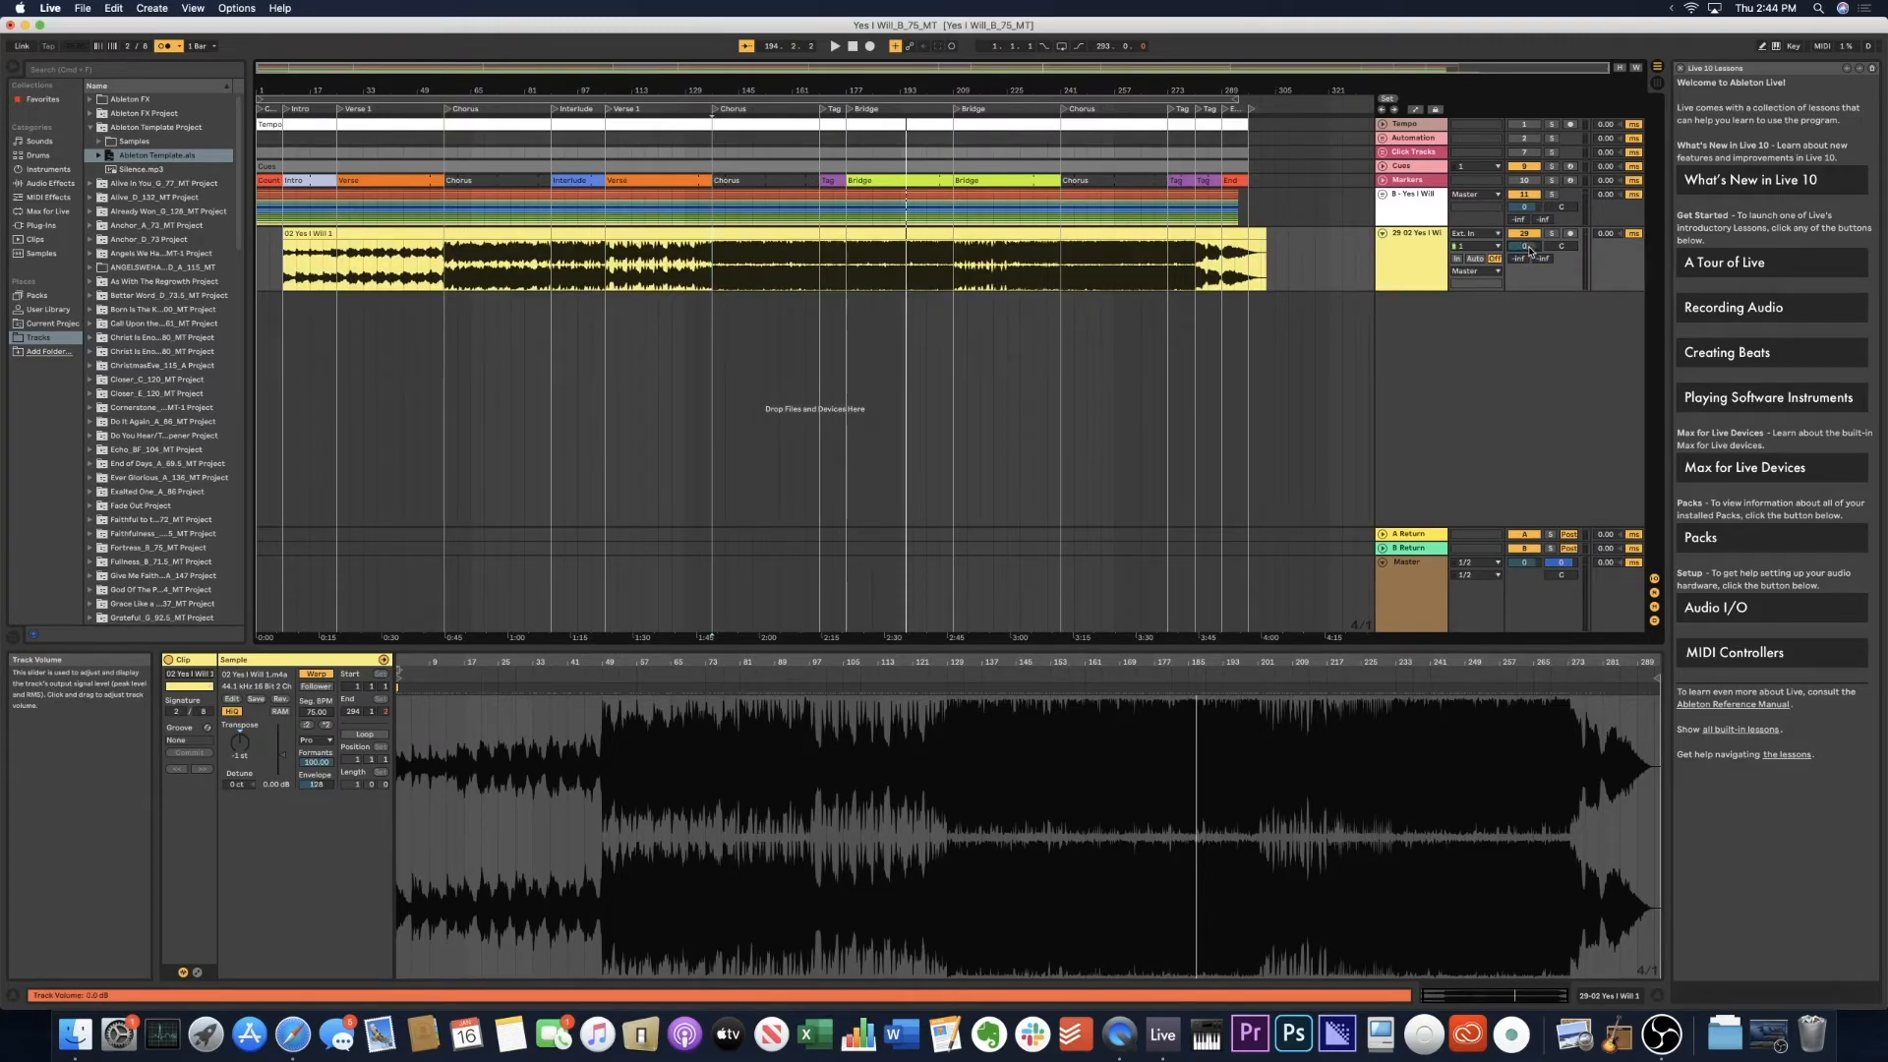
{"action": "left_click", "coordinate": [1301, 332]}
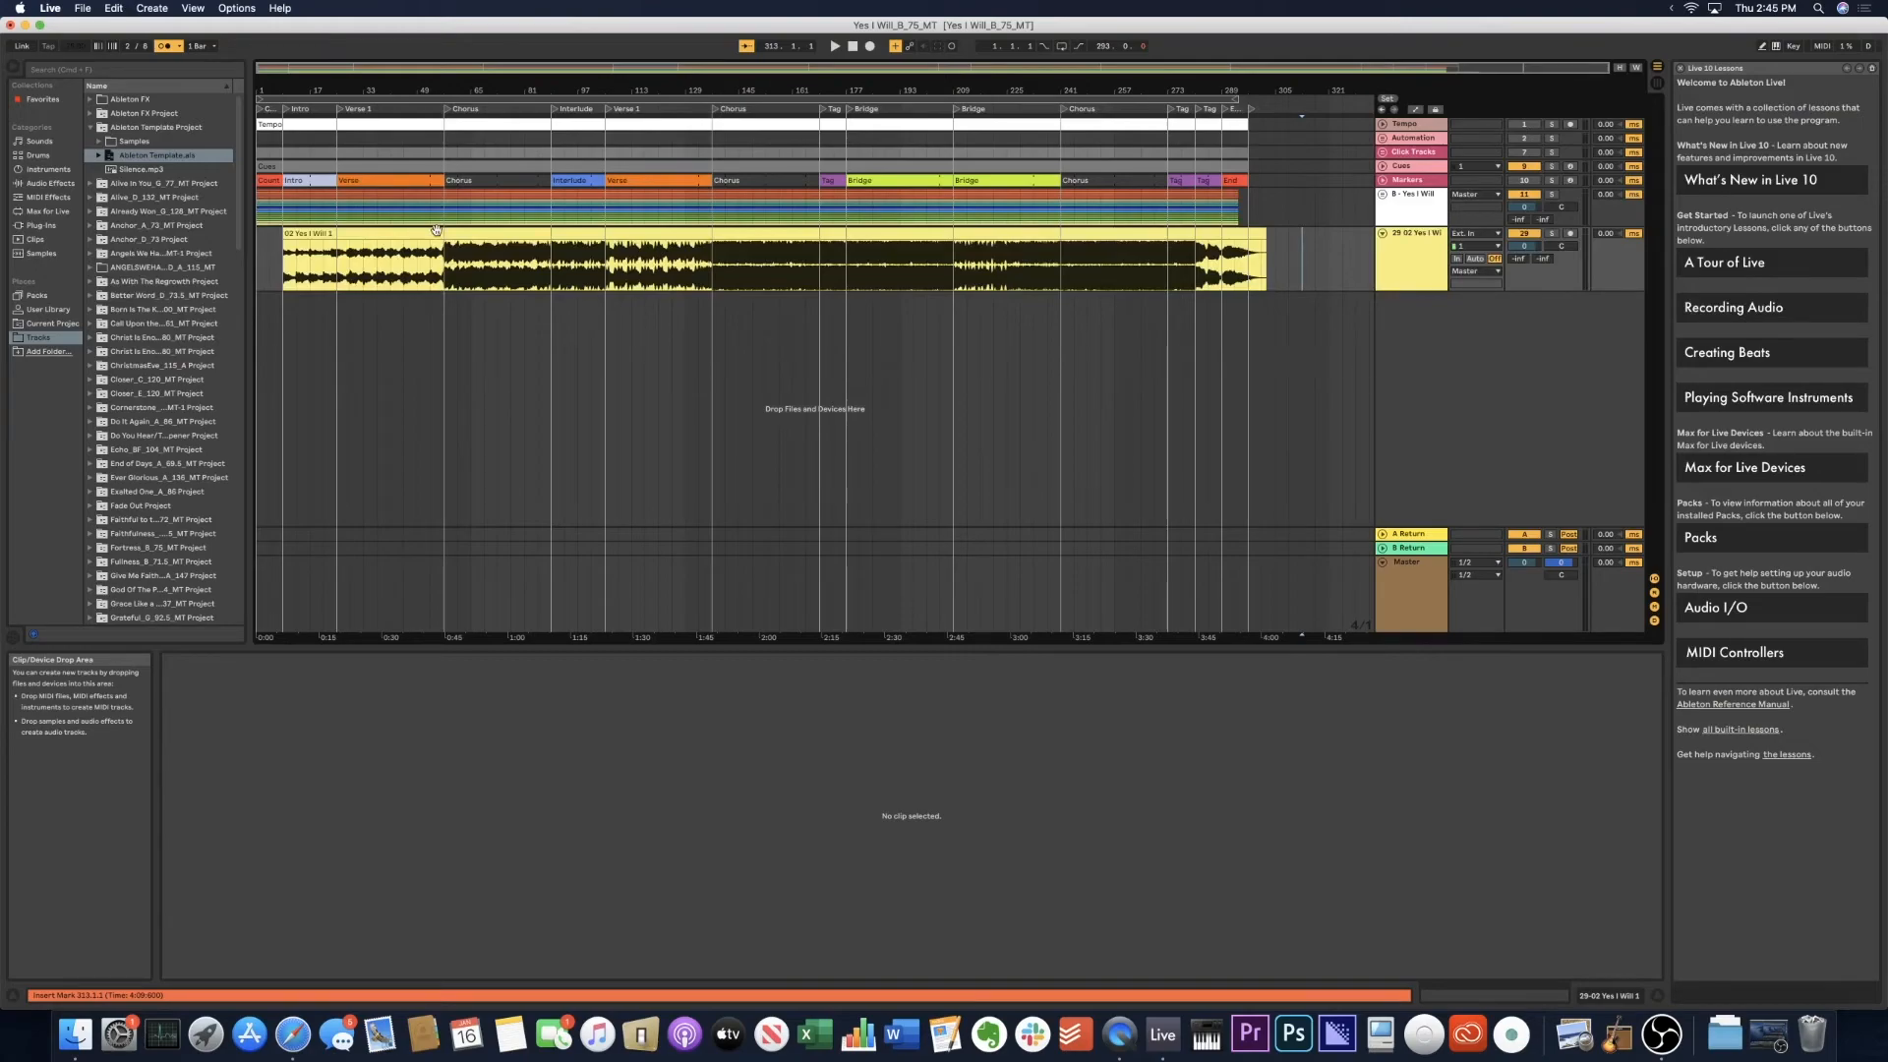
Find the Yes I Will_B_75_MT Project in the Tracks place and select its Yes I Will_B_75_MT.als set.
{"action": "left_click", "coordinate": [115, 127]}
{"action": "scroll", "coordinate": [185, 261], "scroll_direction": "down", "scroll_amount": 15}
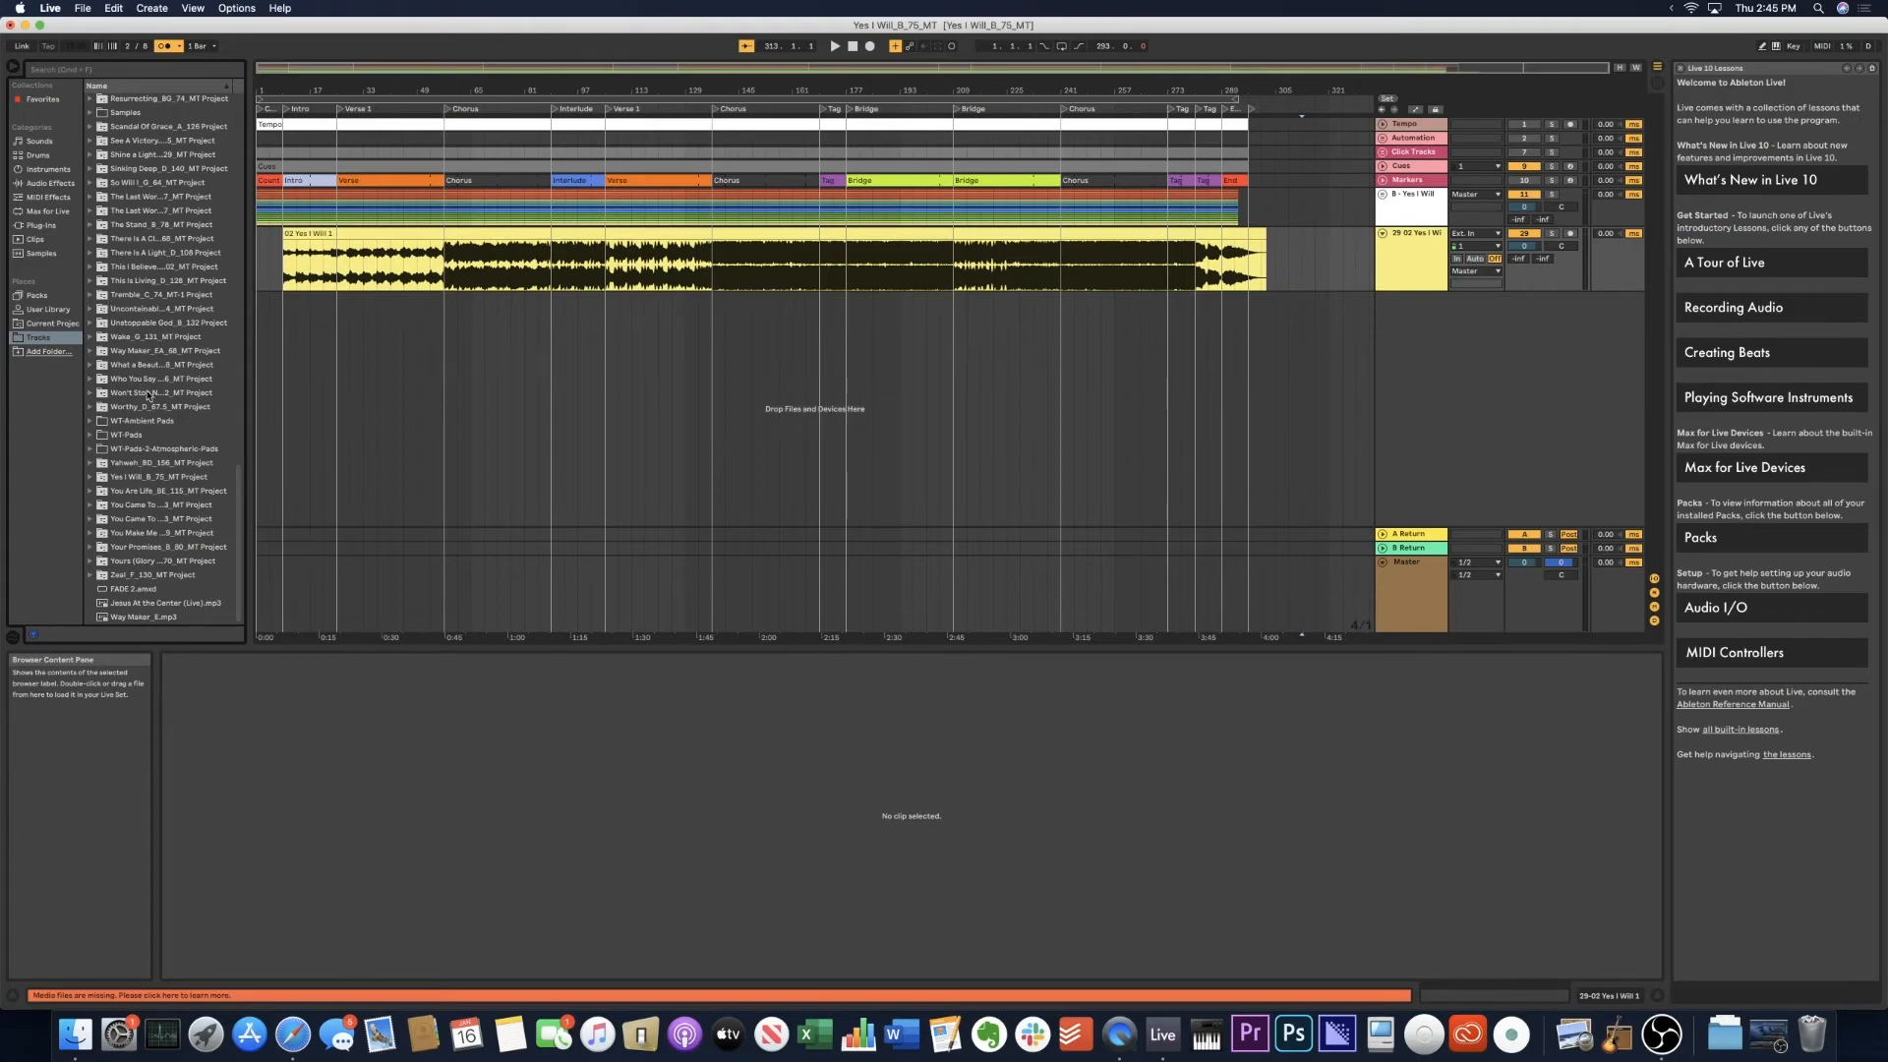
{"action": "left_click", "coordinate": [90, 477]}
{"action": "double_click", "coordinate": [157, 548]}
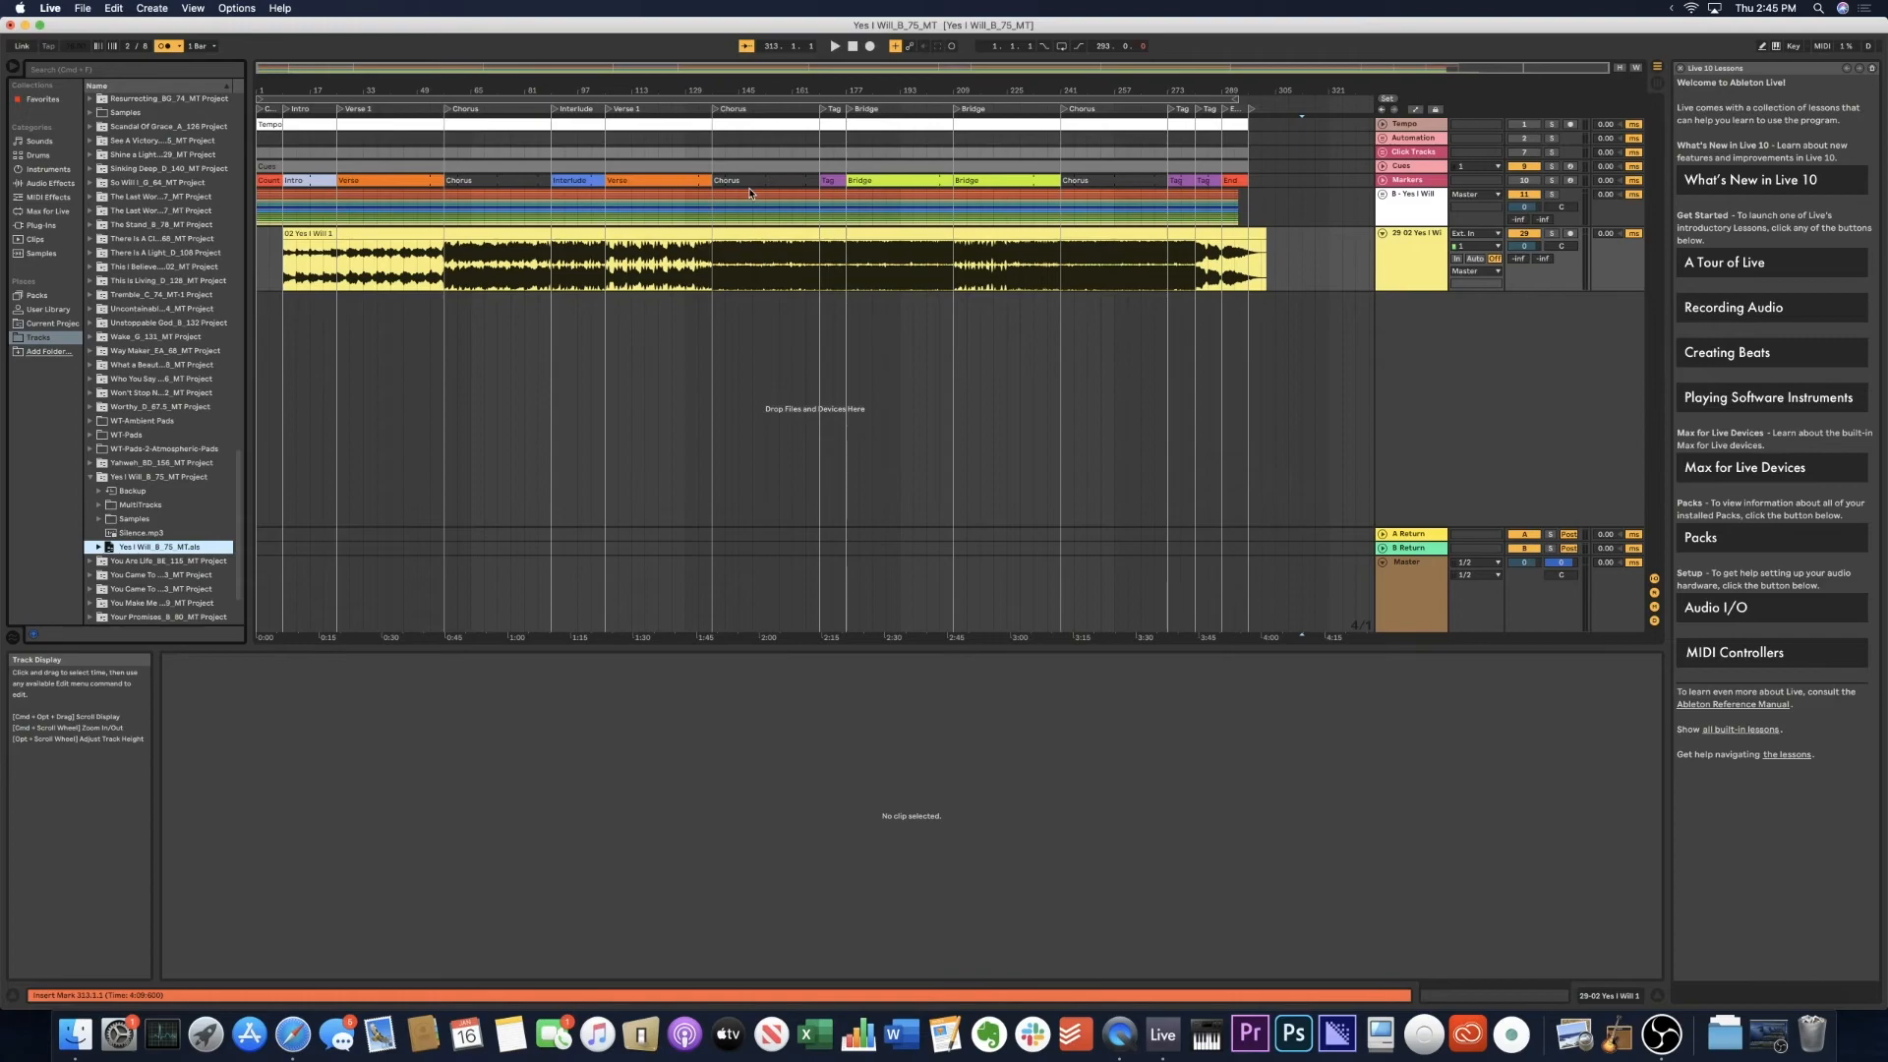
Unfold the B - Yes I Will group to look over its stems and fold it again.
{"action": "left_click", "coordinate": [1383, 194]}
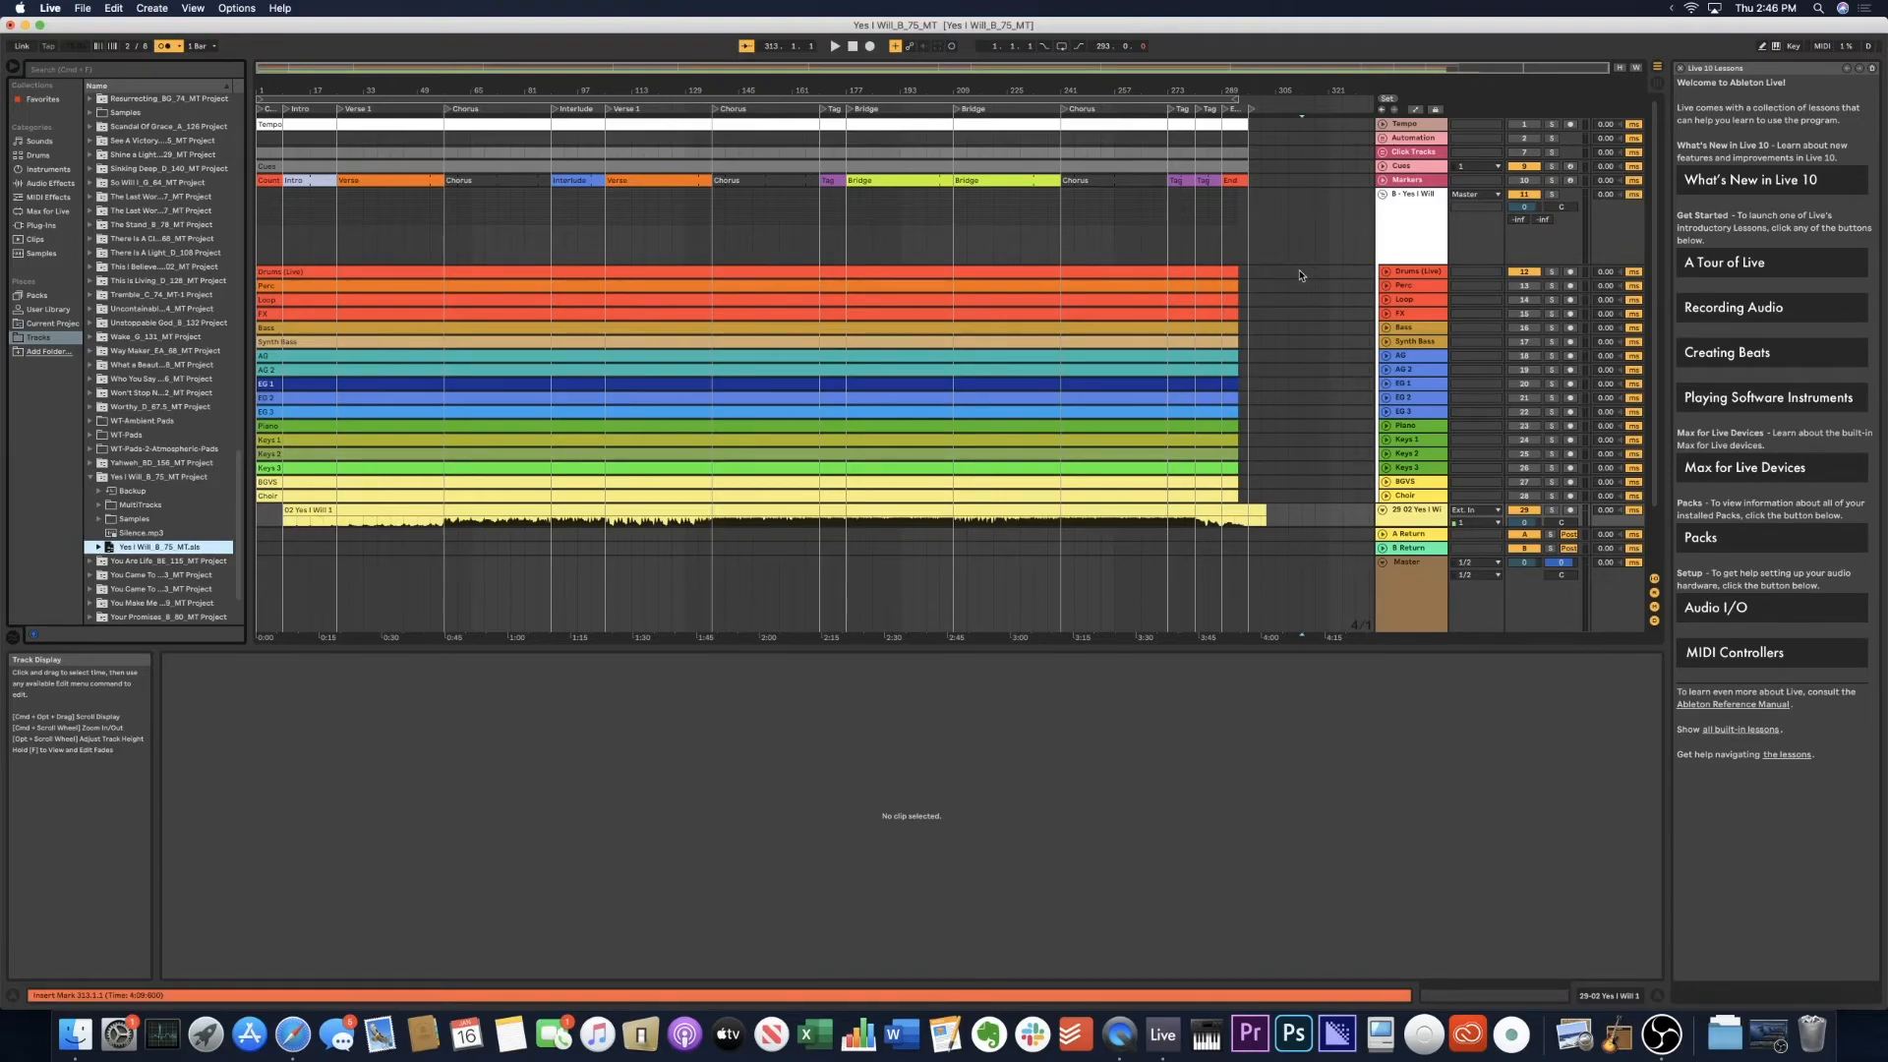
{"action": "left_click", "coordinate": [1383, 195]}
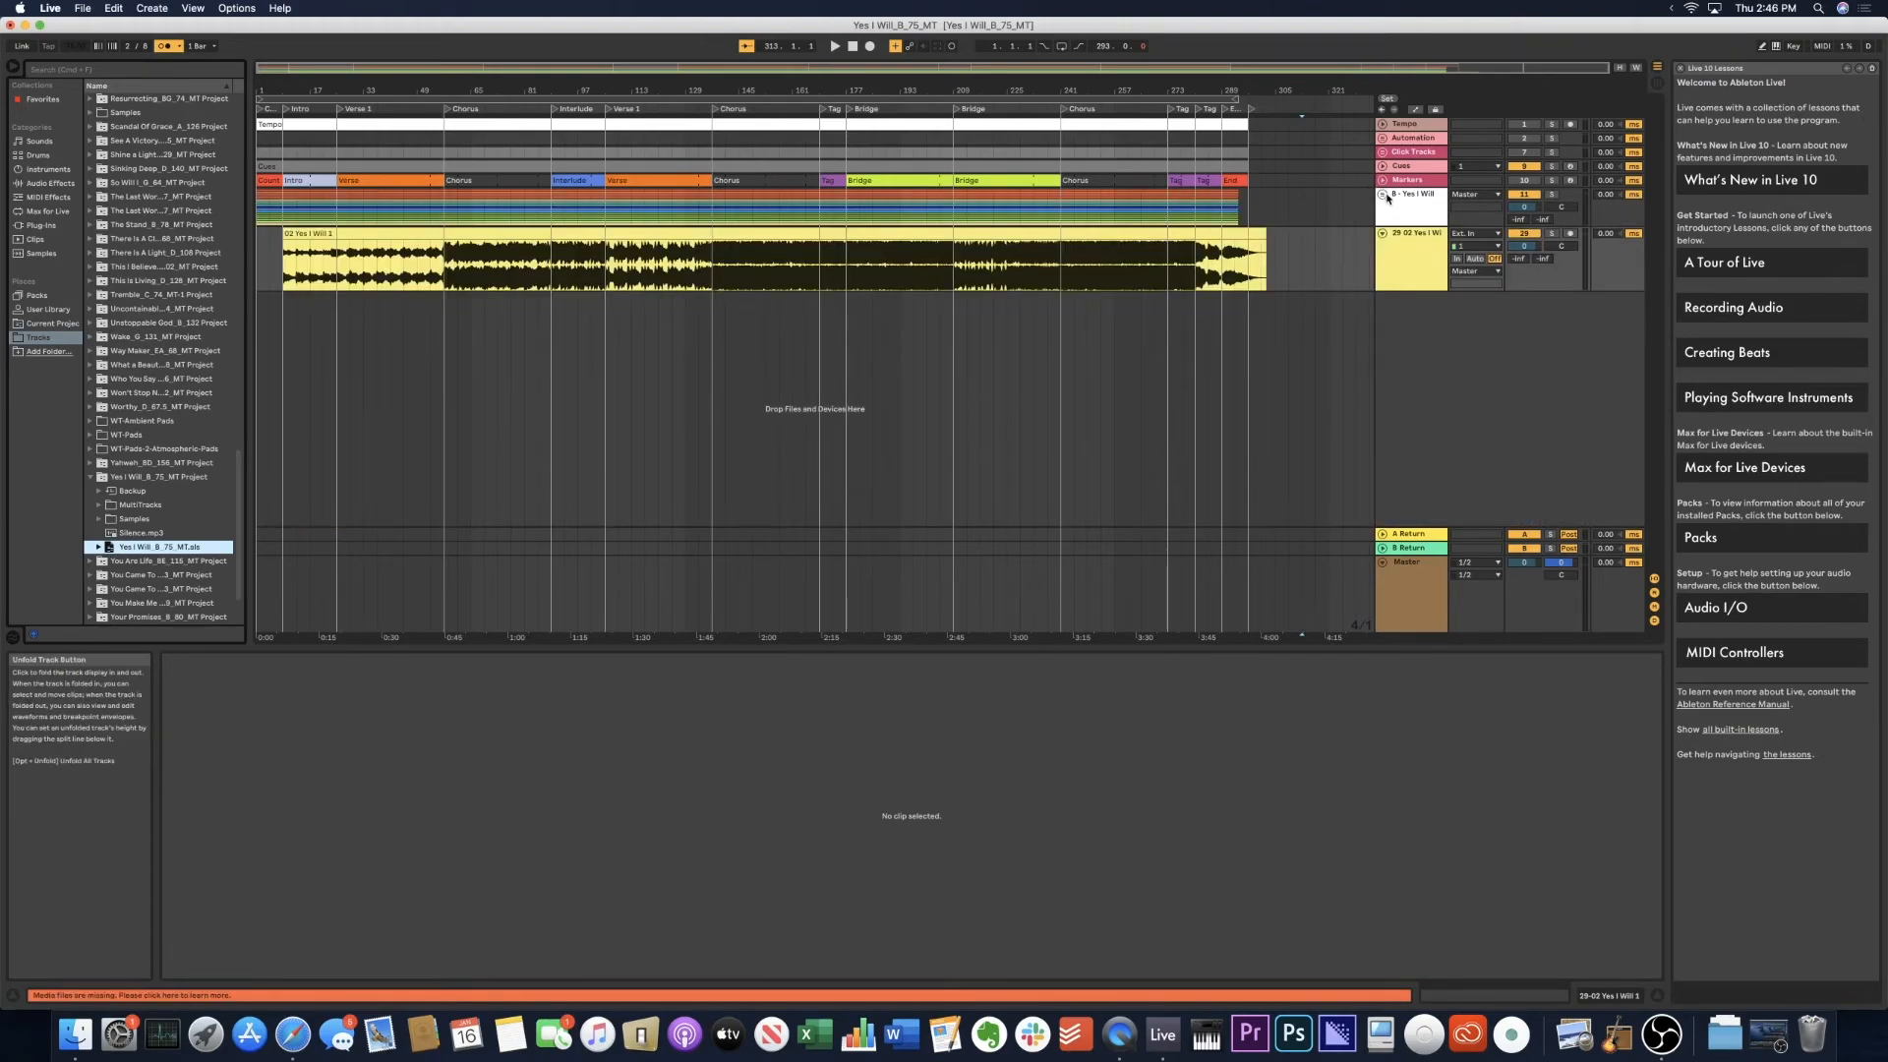
{"action": "left_click", "coordinate": [1383, 194]}
{"action": "left_click", "coordinate": [1383, 195]}
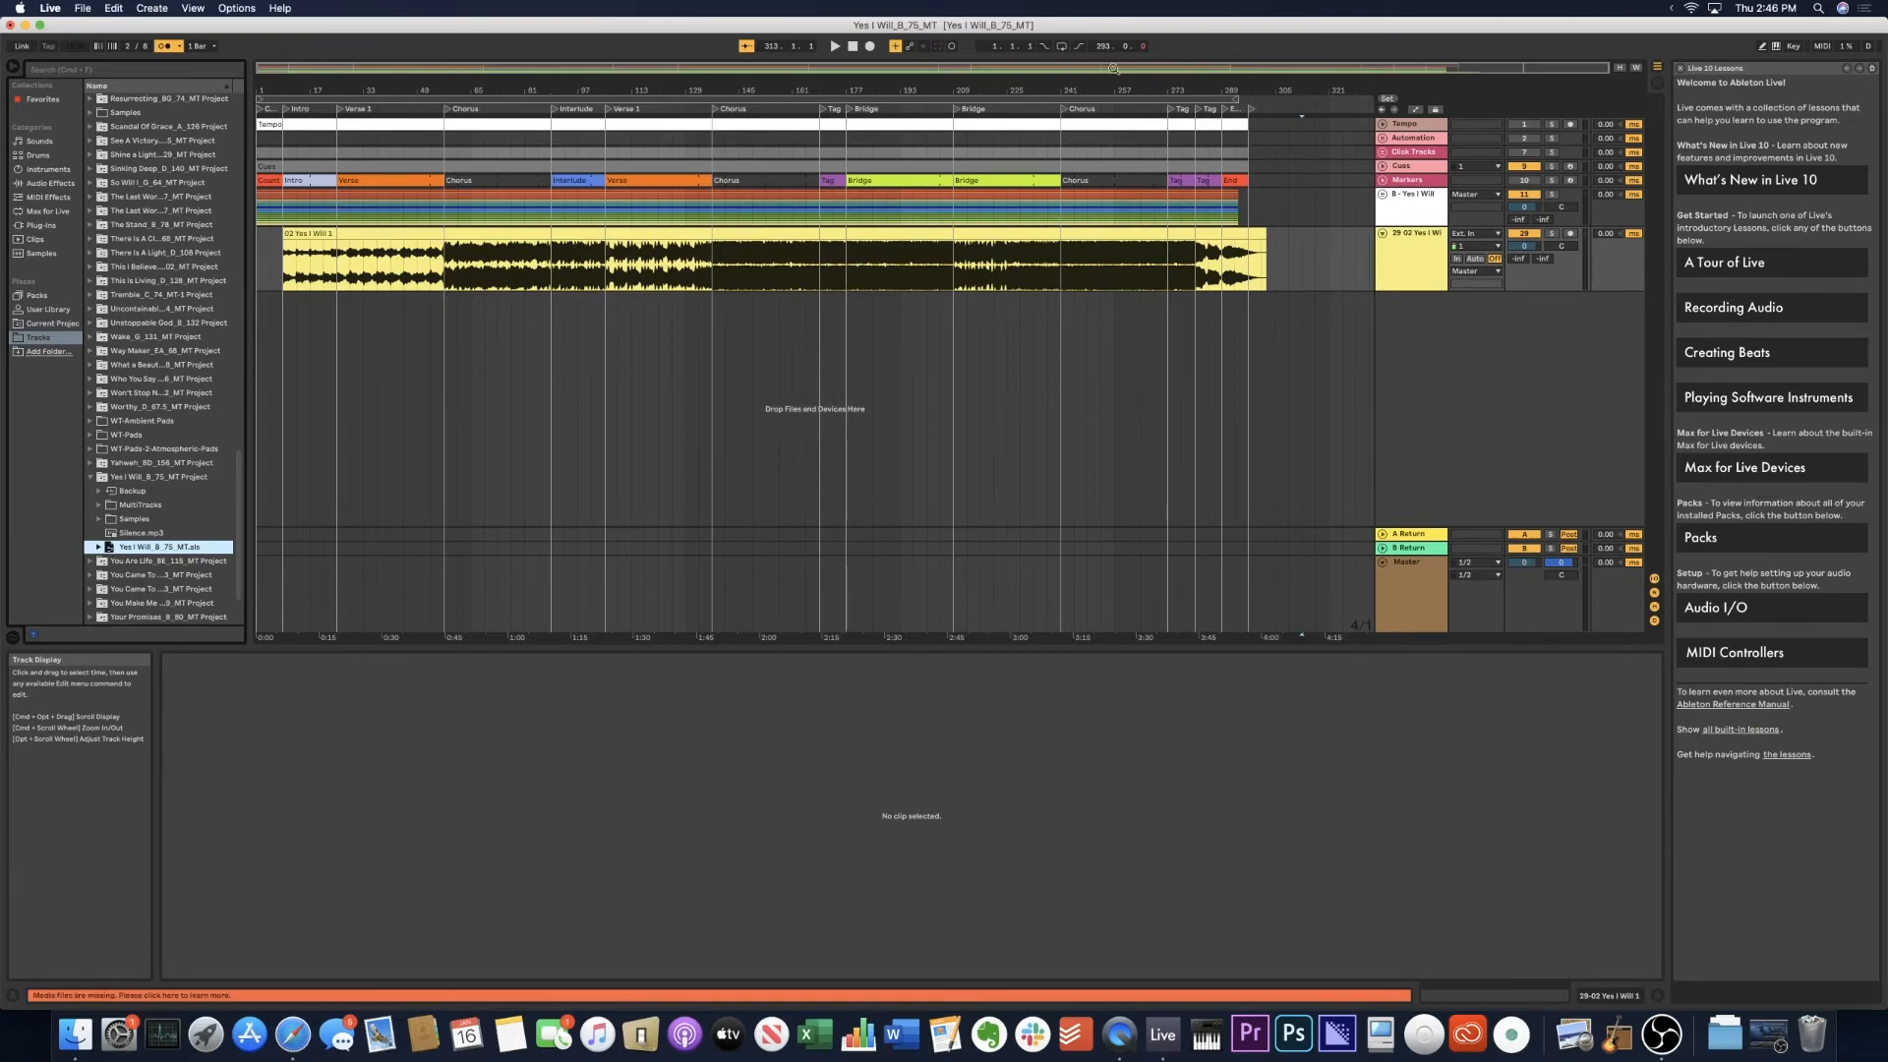
Cut the time of the last Chorus section, before the two closing Tags, from the entire arrangement.
{"action": "left_click_drag", "start_coordinate": [1259, 72], "coordinate": [1259, 80]}
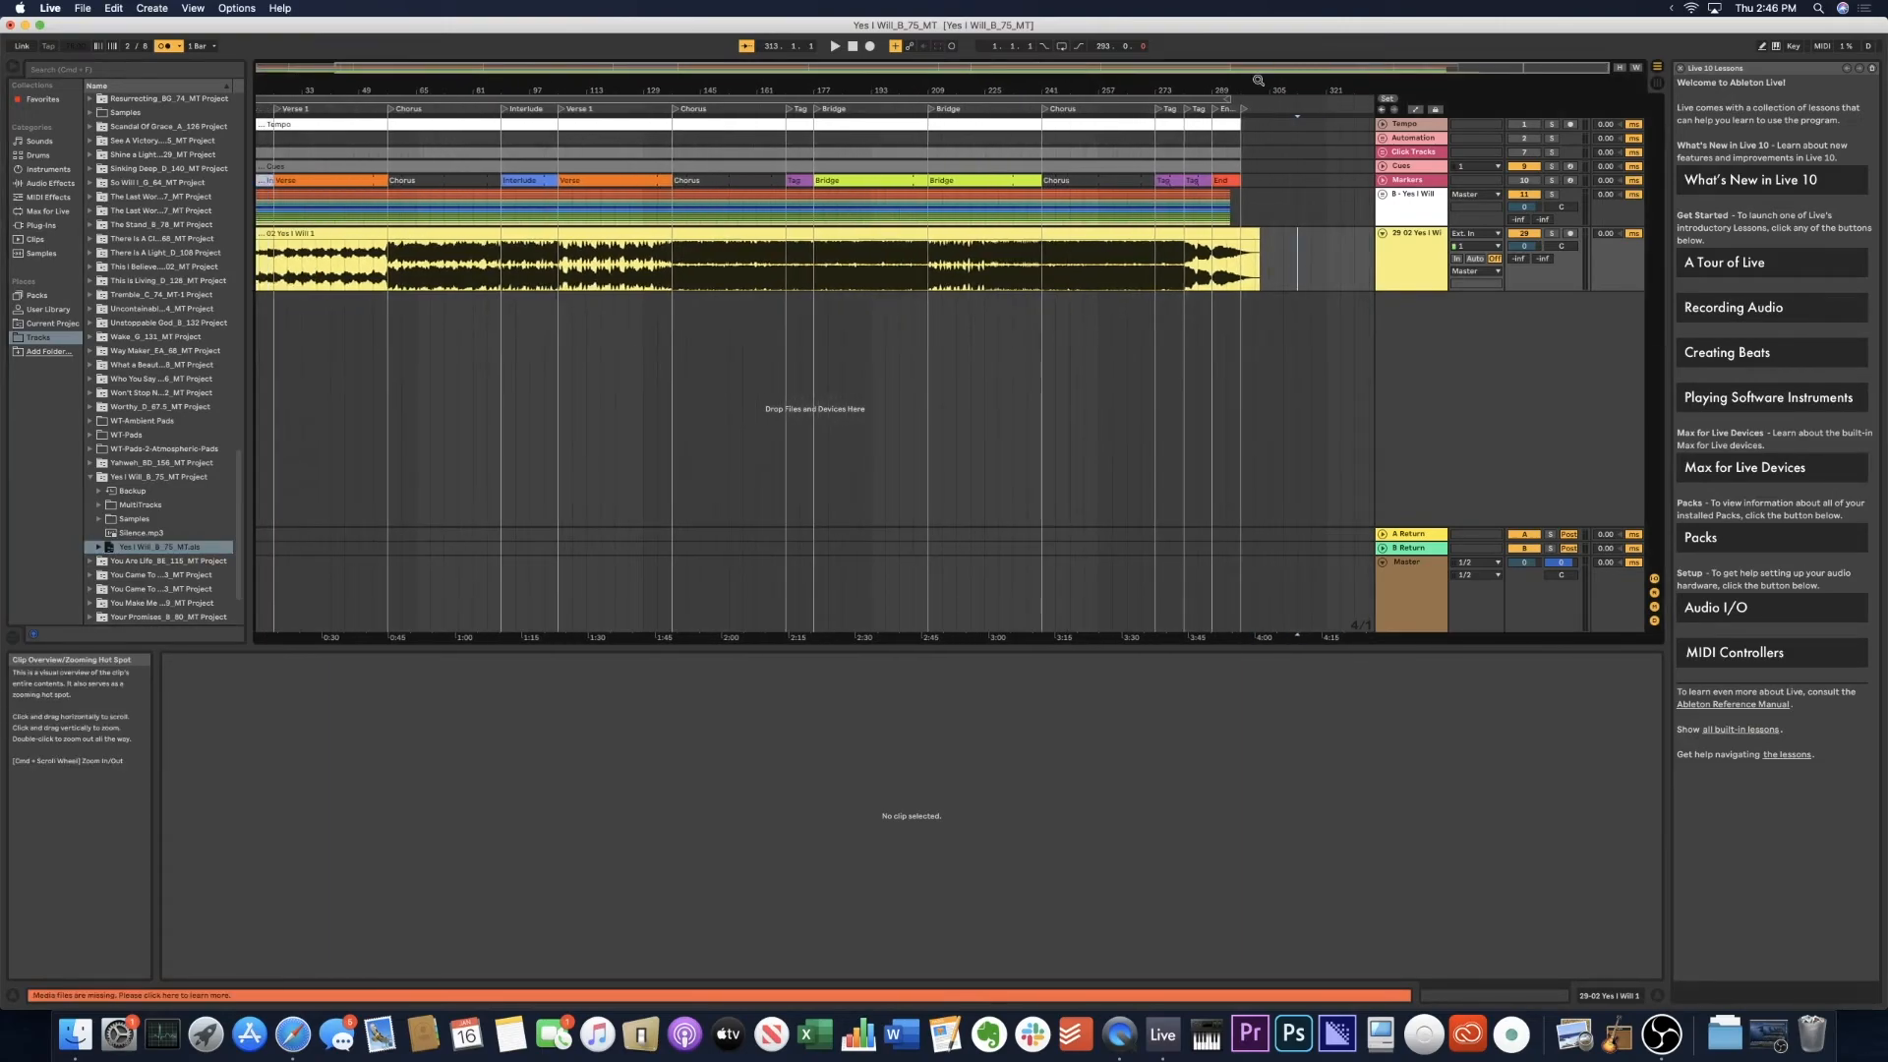
{"action": "left_click", "coordinate": [1086, 180]}
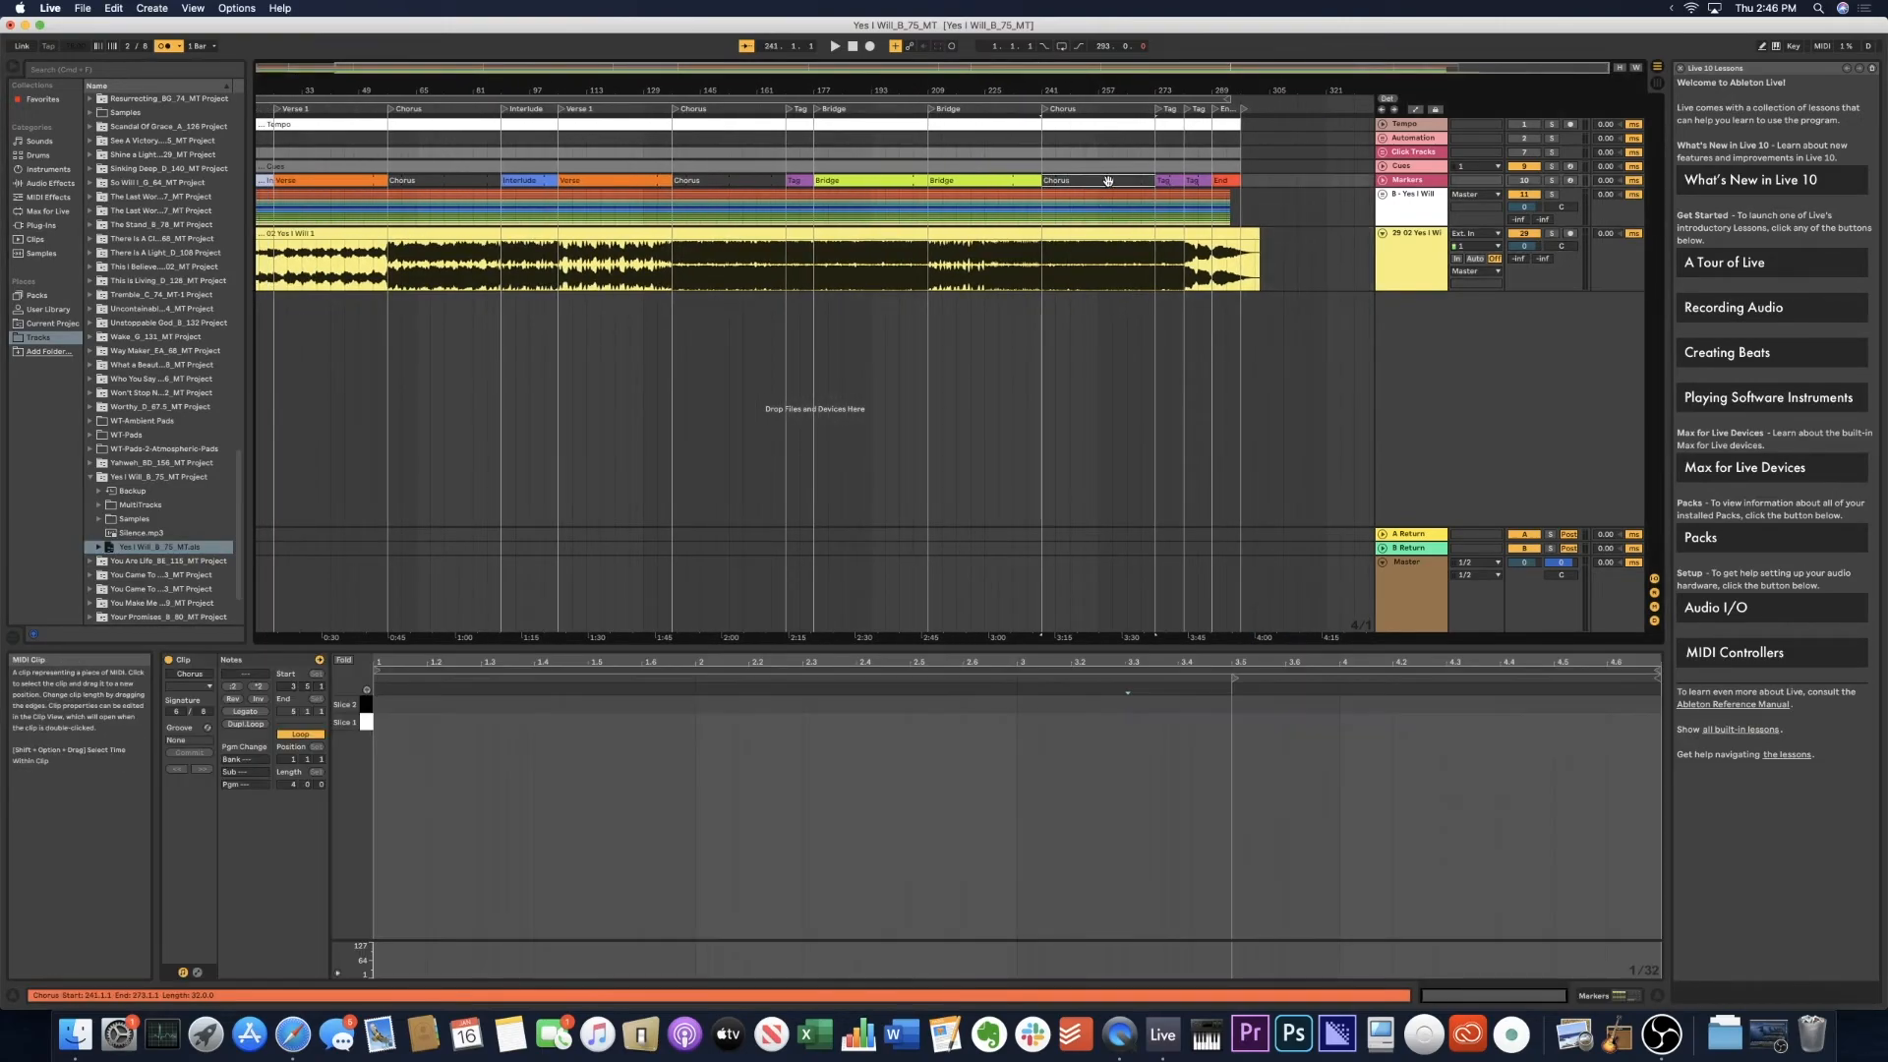
{"action": "left_click", "coordinate": [114, 8]}
{"action": "left_click", "coordinate": [143, 77]}
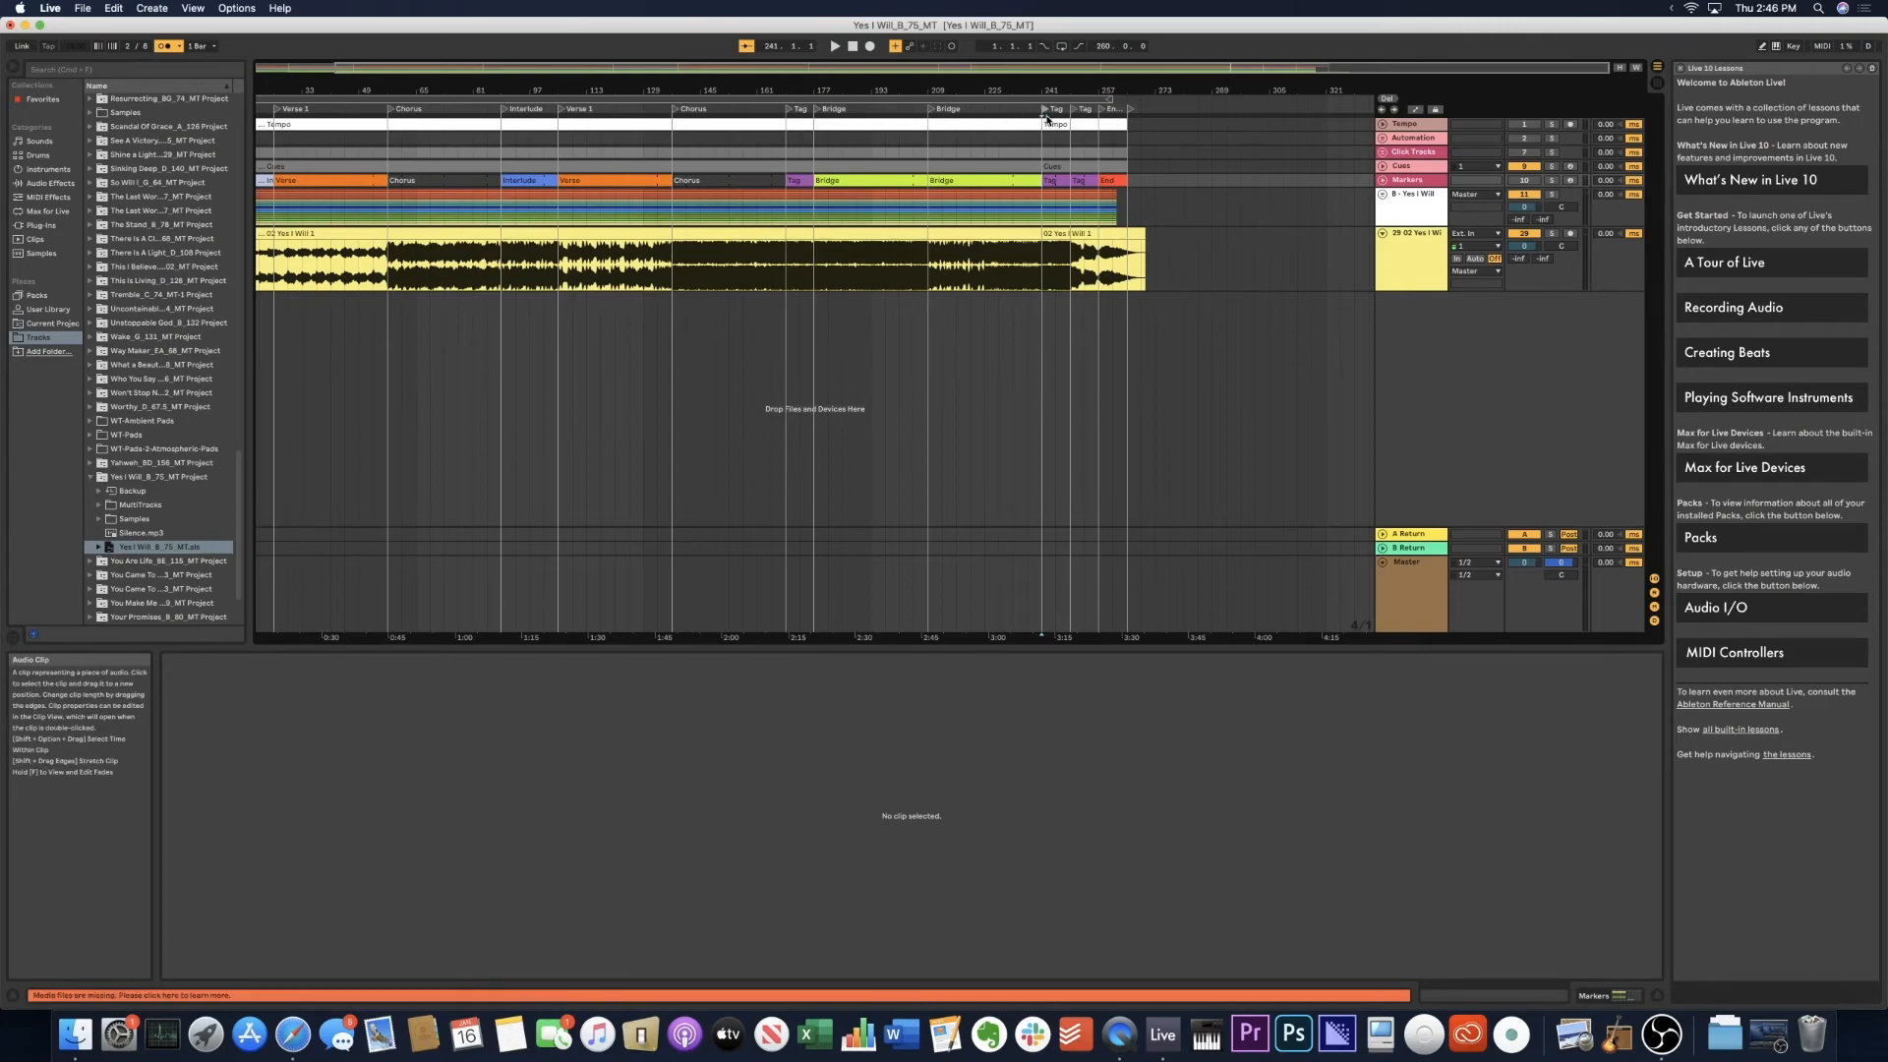
Paste the cut Chorus time back at the end of the second Bridge and clear the selection.
{"action": "left_click", "coordinate": [1048, 147]}
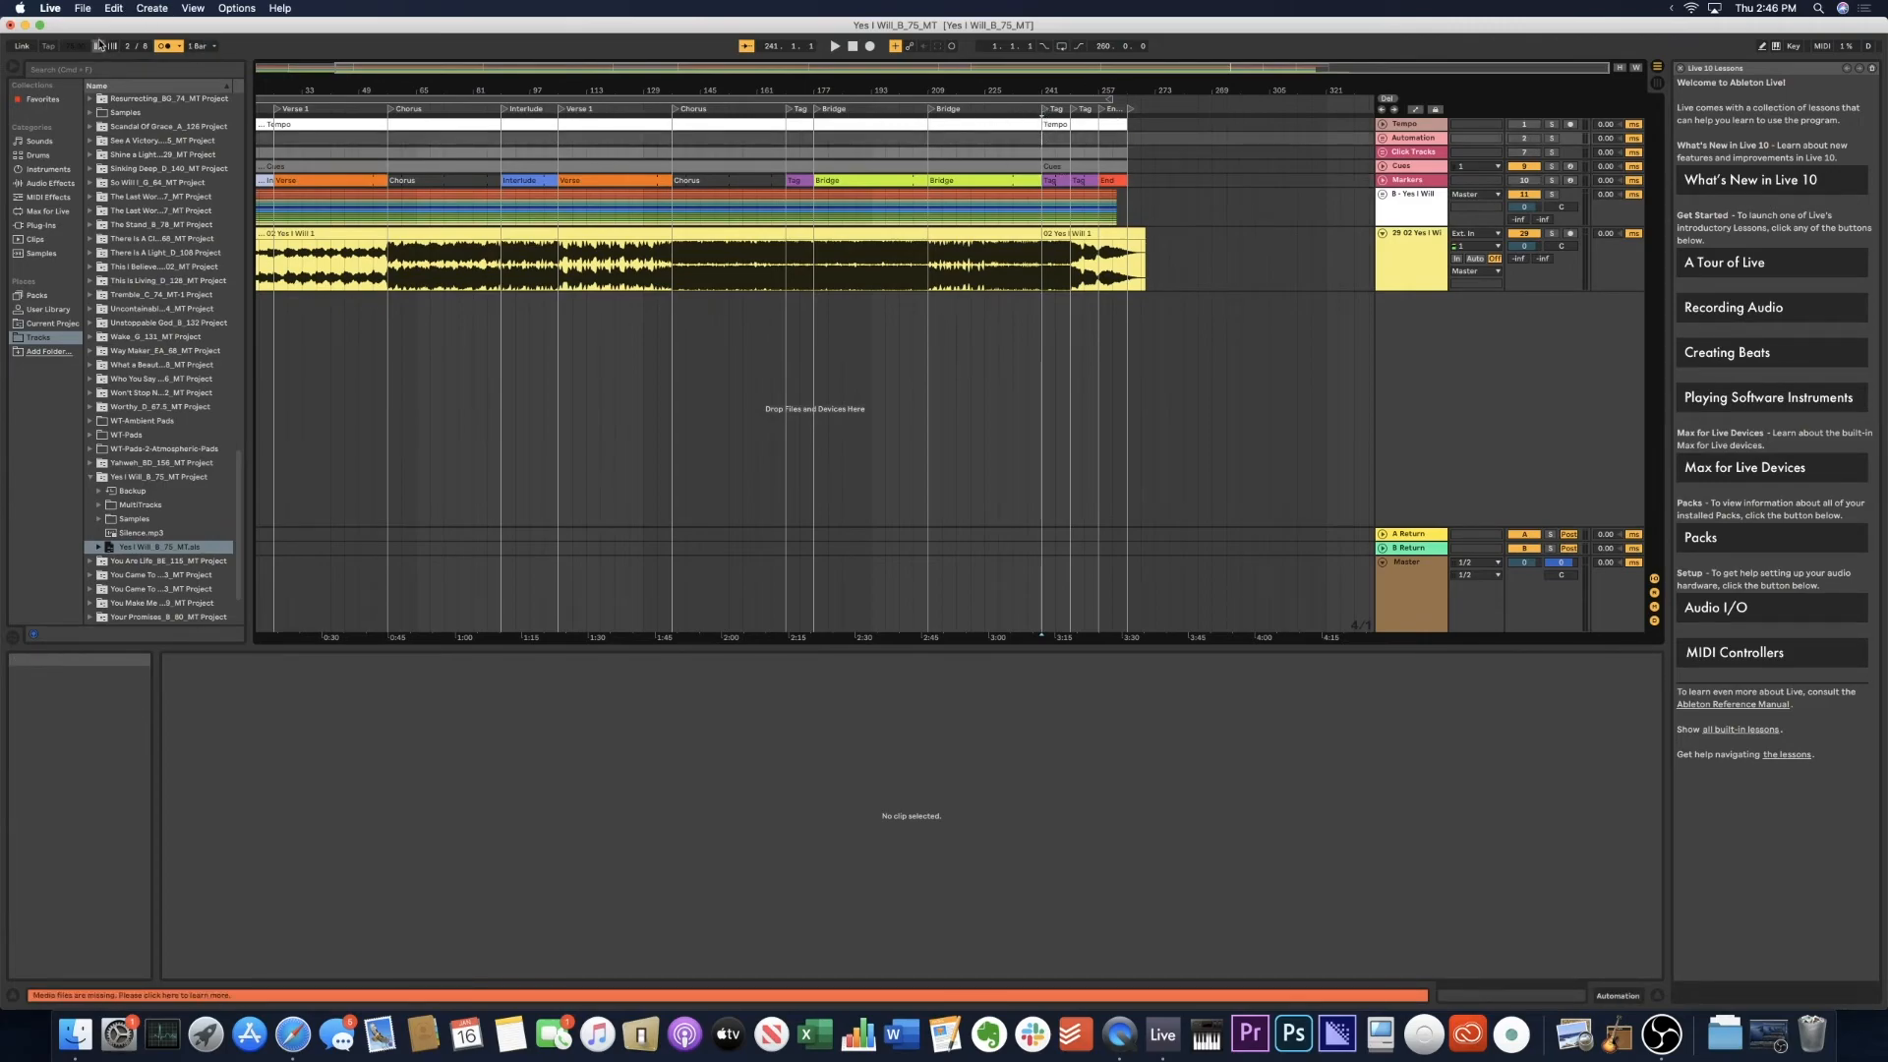
{"action": "left_click", "coordinate": [81, 10]}
{"action": "mouse_move", "coordinate": [115, 10]}
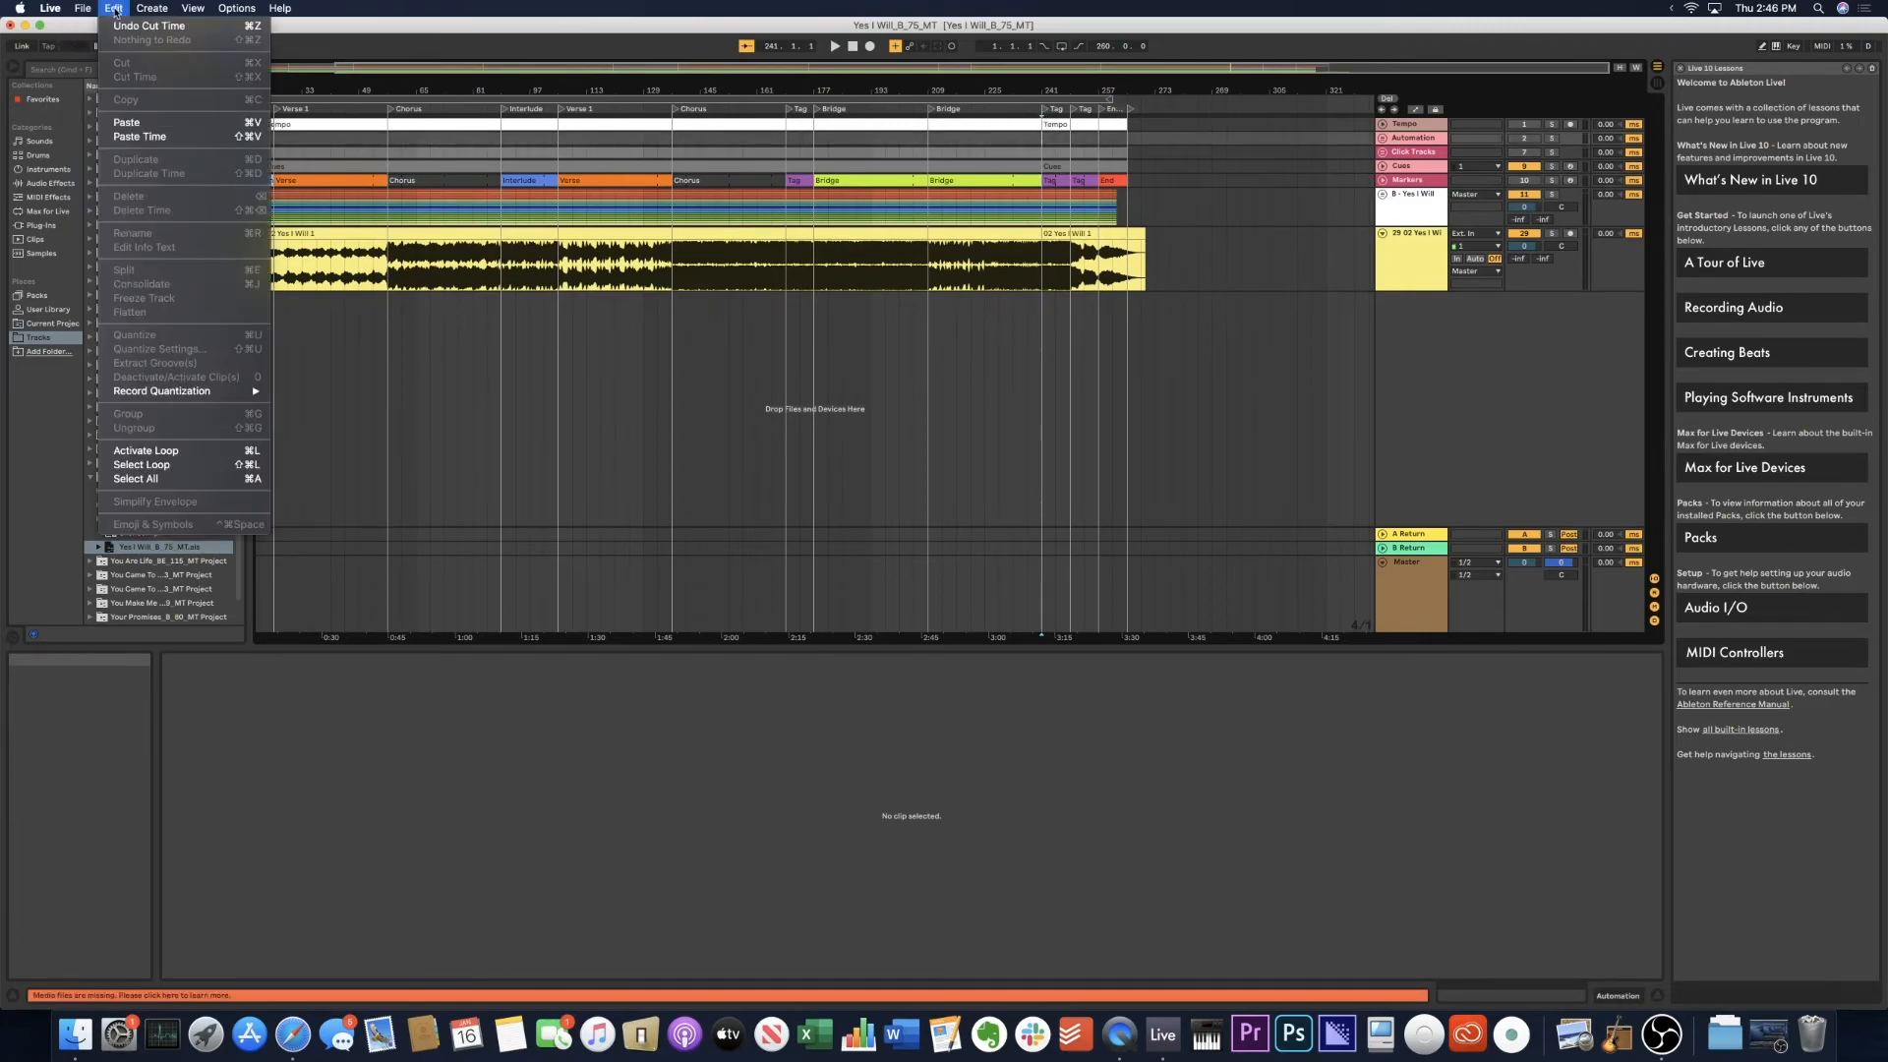
{"action": "left_click", "coordinate": [139, 136]}
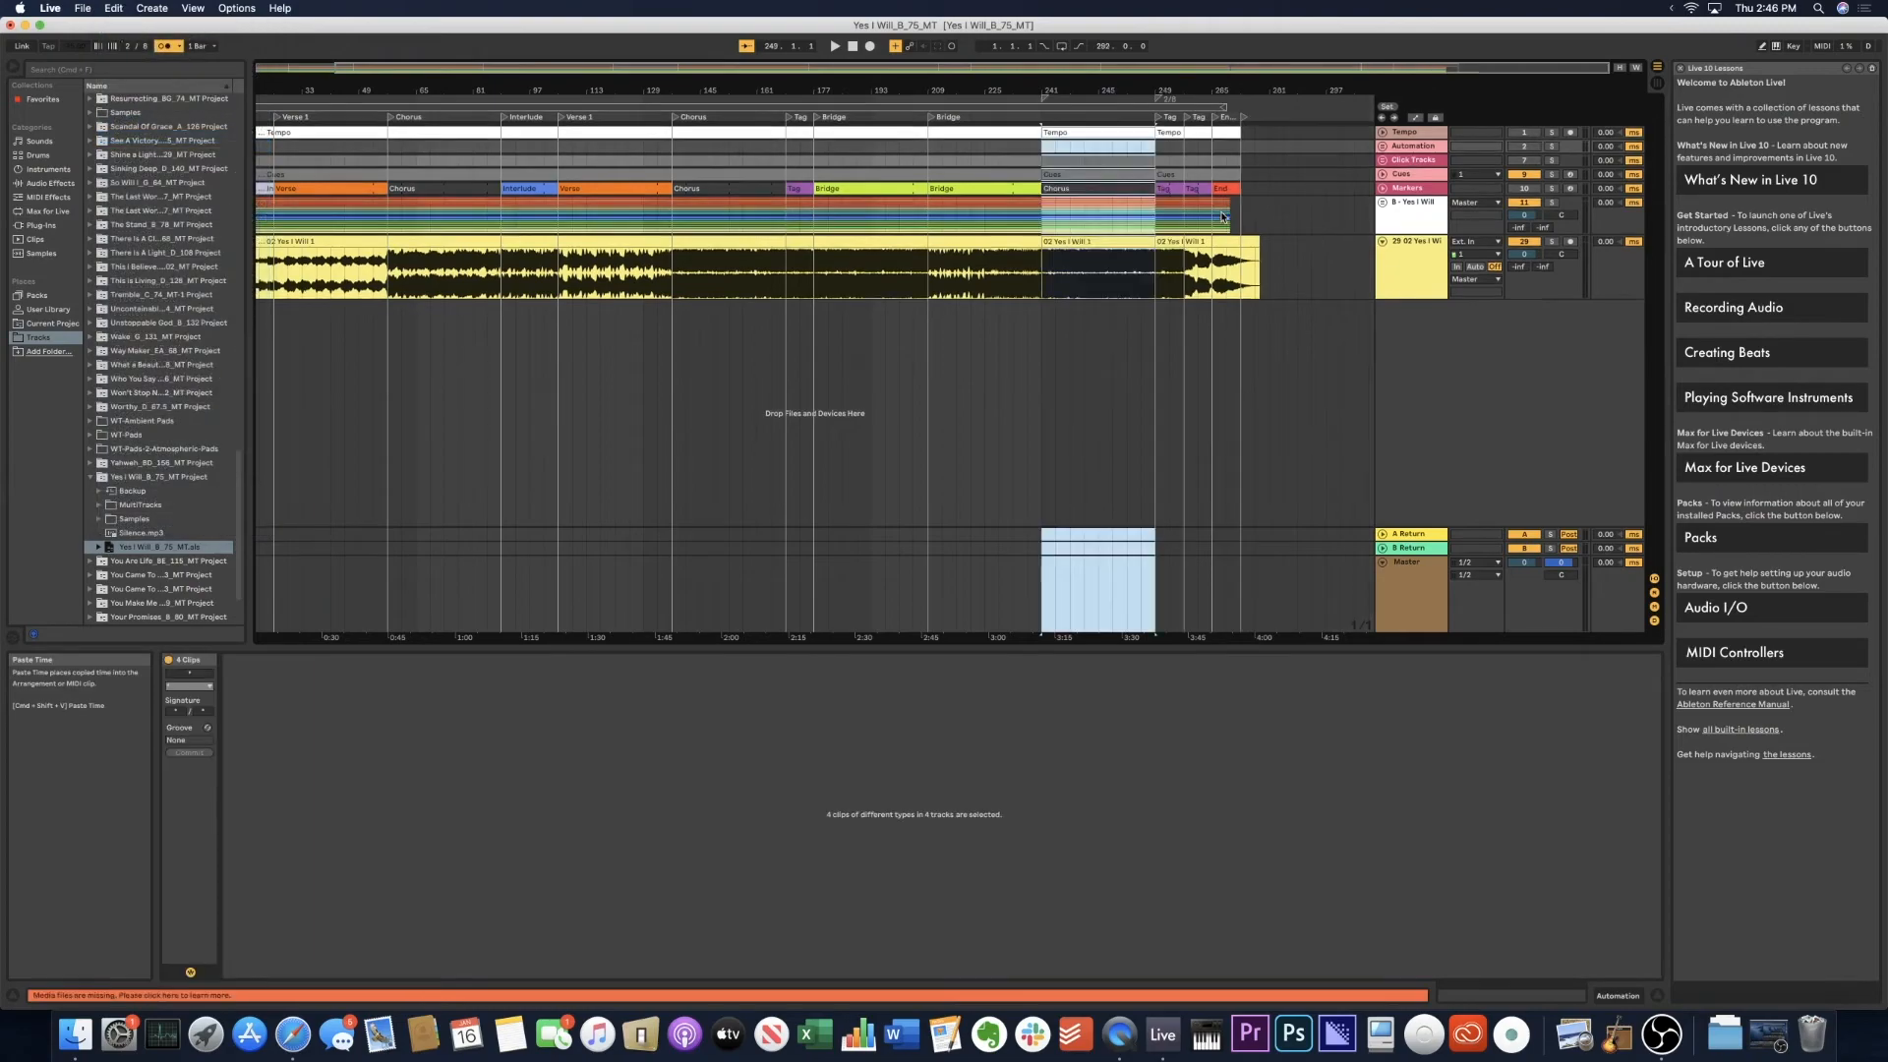
{"action": "left_click", "coordinate": [1165, 151]}
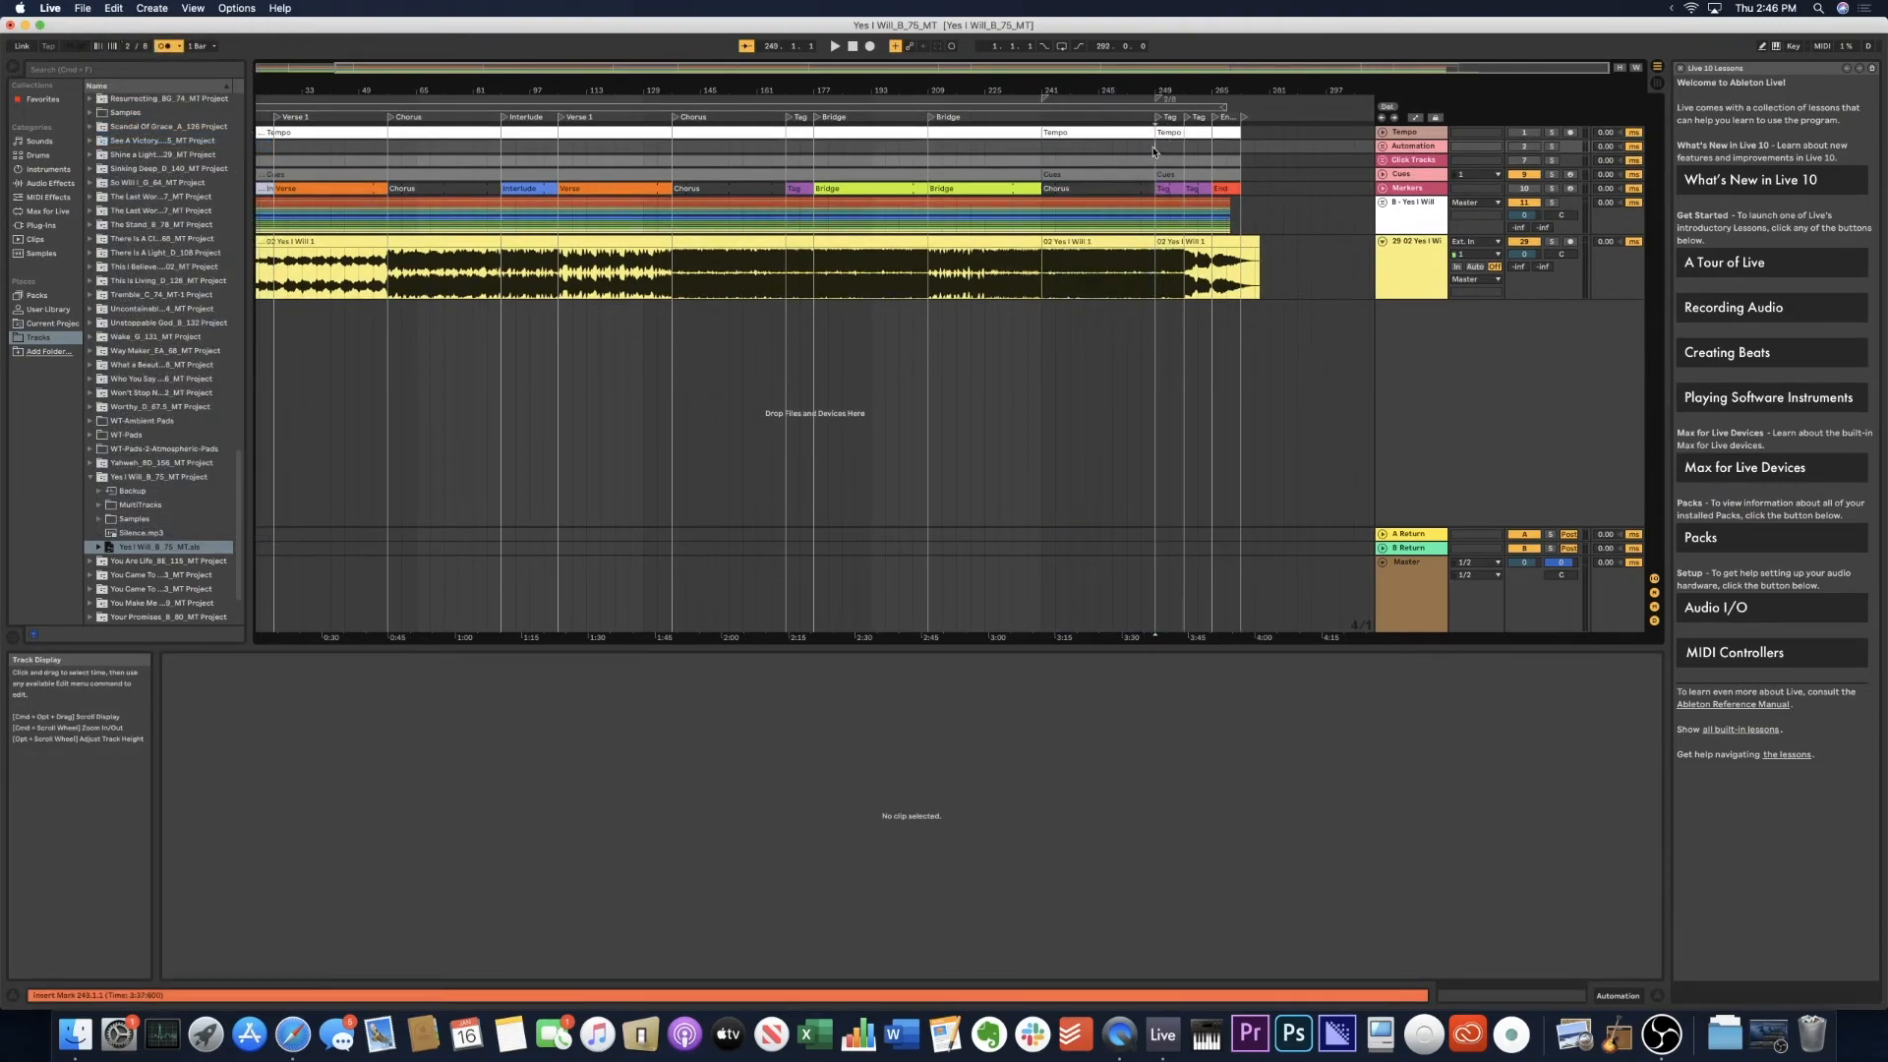
Paste the copied Chorus time again right after the last Chorus, before the closing Tags, and clear the selection.
{"action": "left_click_drag", "start_coordinate": [1158, 90], "coordinate": [909, 158]}
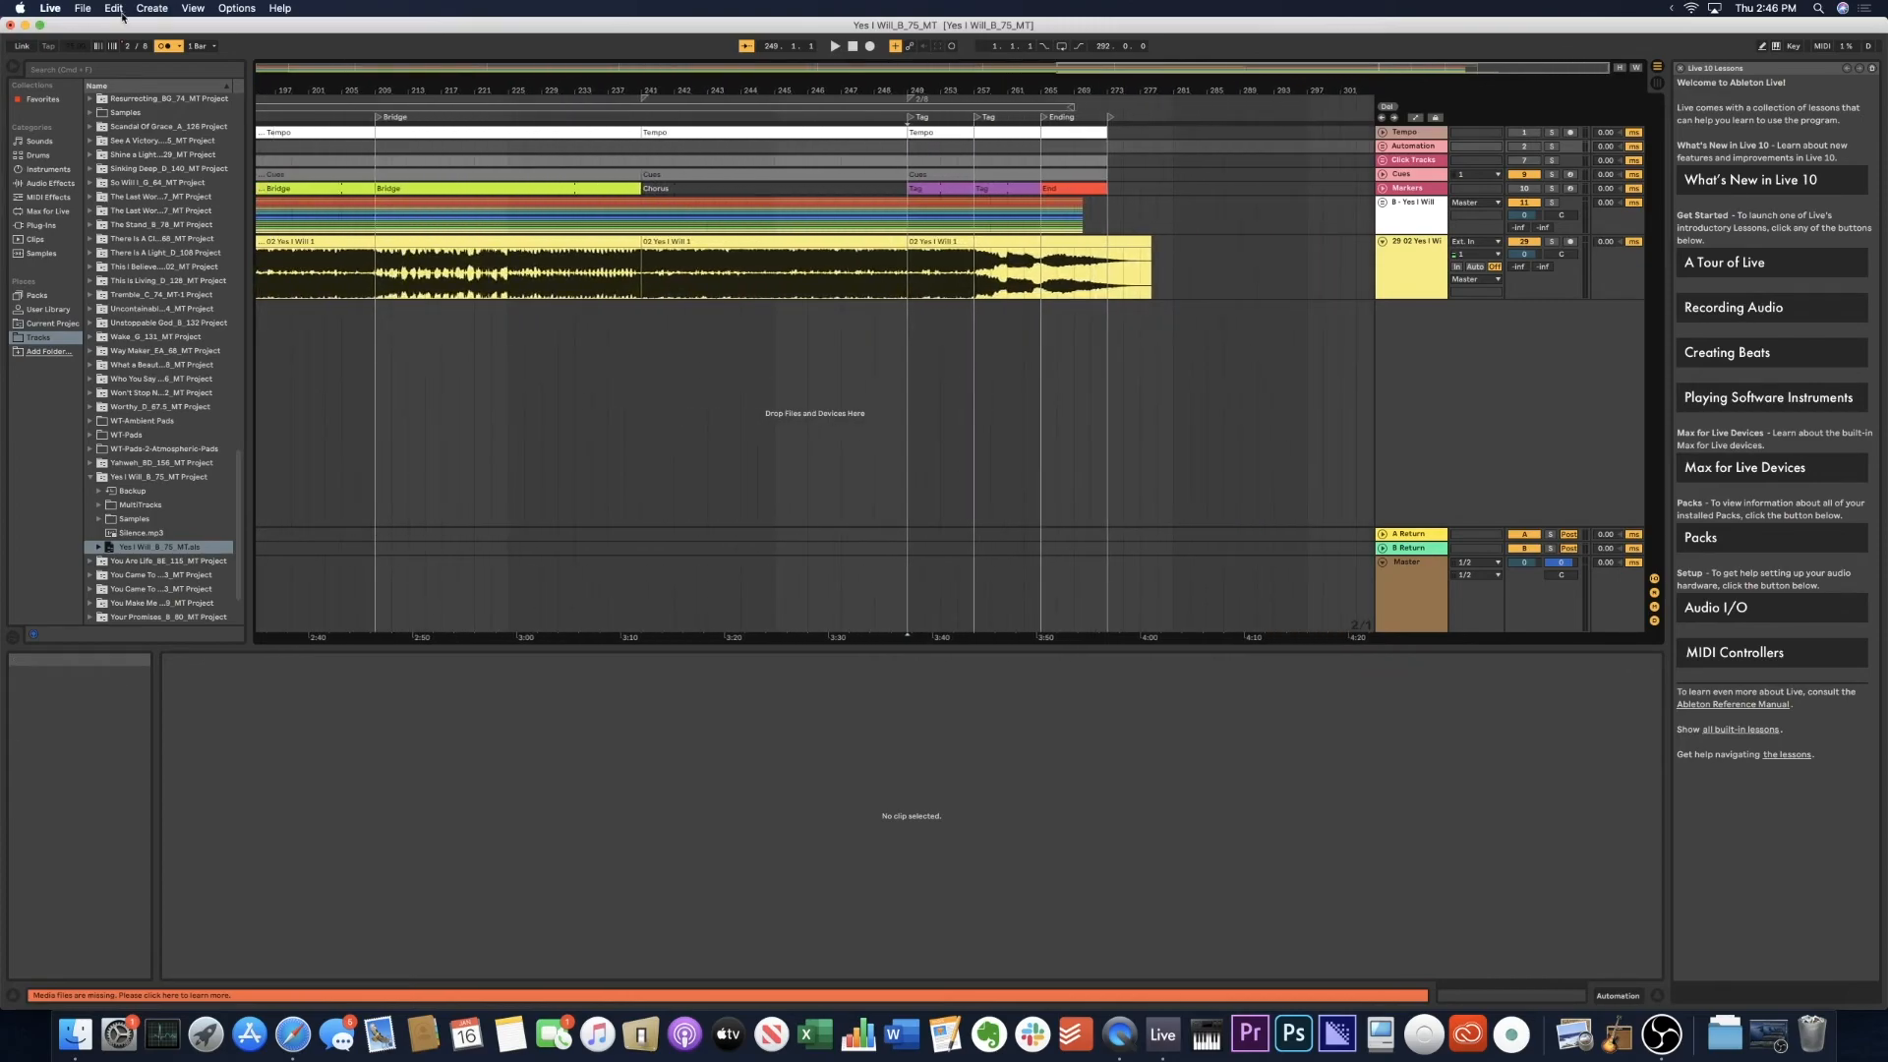
{"action": "left_click", "coordinate": [106, 8]}
{"action": "left_click", "coordinate": [140, 136]}
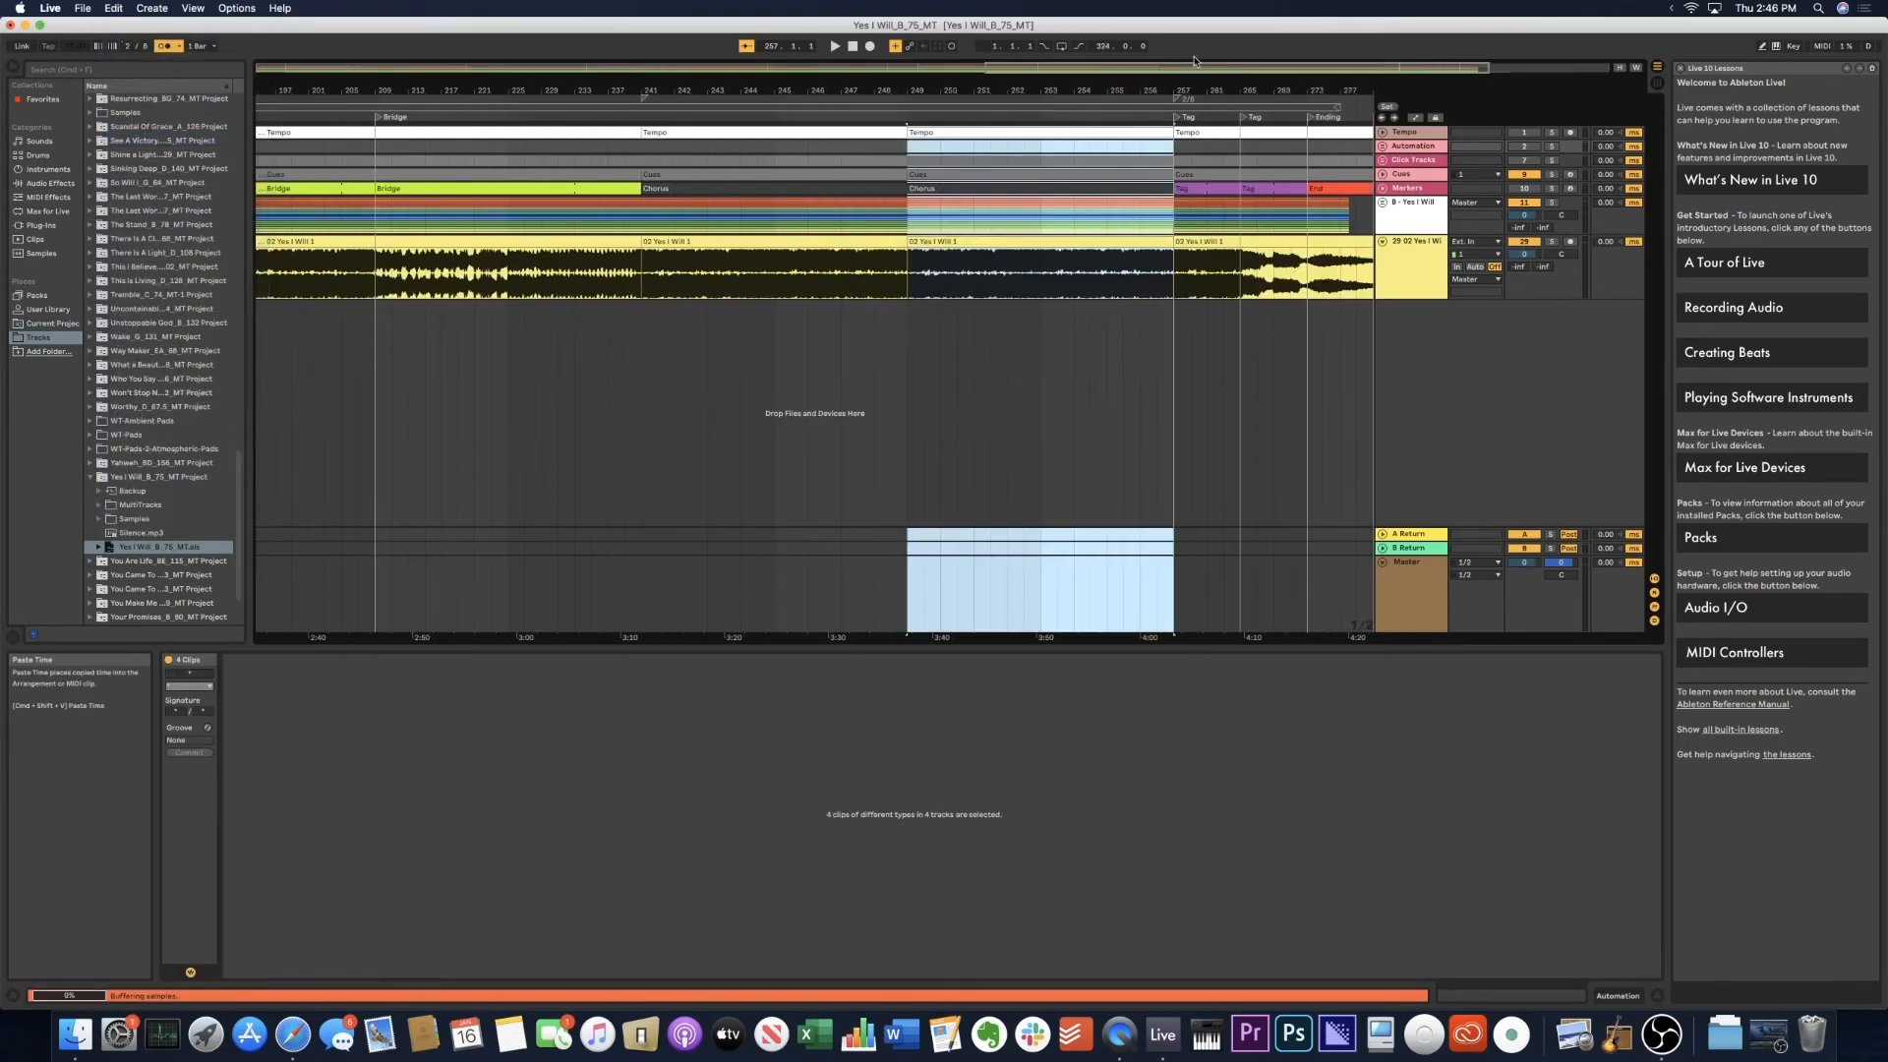
{"action": "left_click_drag", "start_coordinate": [1263, 67], "coordinate": [1175, 71]}
{"action": "left_click", "coordinate": [1114, 174]}
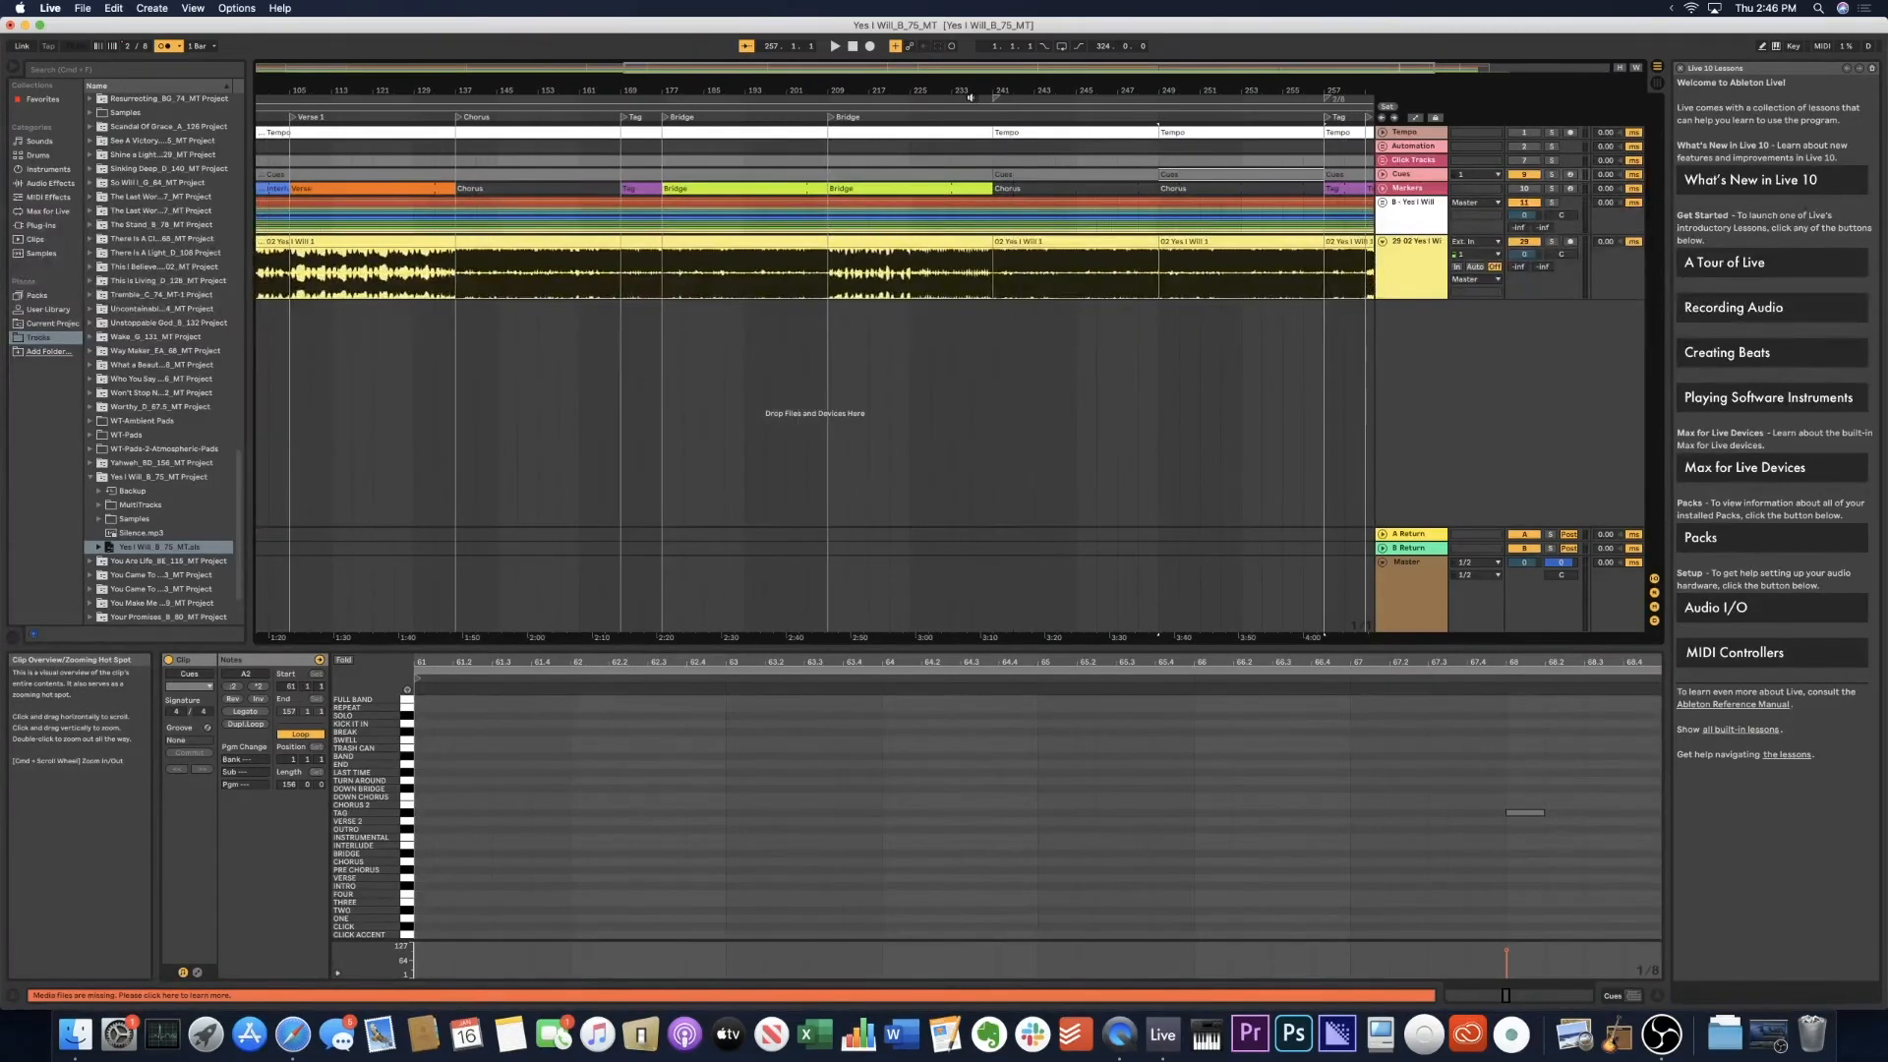
Play the arrangement from late in the second Bridge through to the start of the repeated Chorus at a lower system volume.
{"action": "scroll", "coordinate": [930, 206], "scroll_direction": "right", "scroll_amount": 4}
{"action": "scroll", "coordinate": [931, 207], "scroll_direction": "right", "scroll_amount": 1}
{"action": "left_click", "coordinate": [747, 115]}
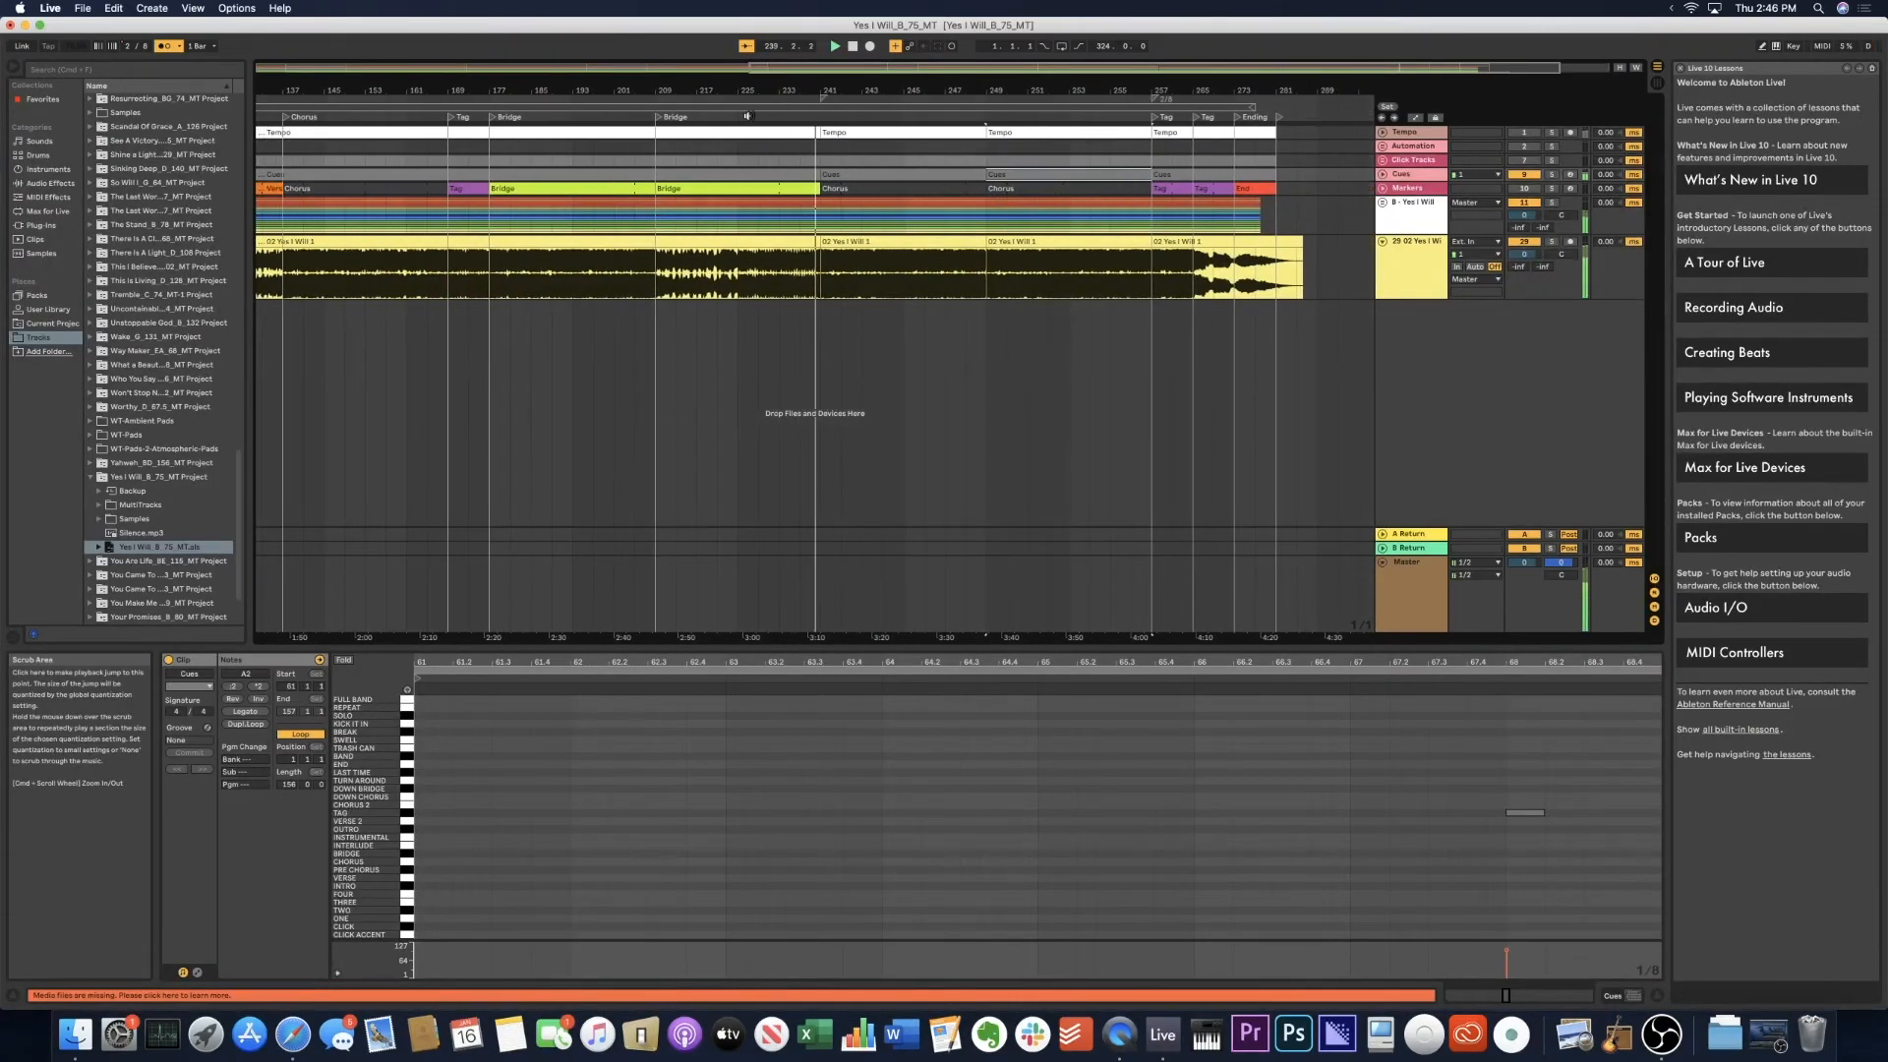
{"action": "key", "text": "XF86AudioLowerVolume"}
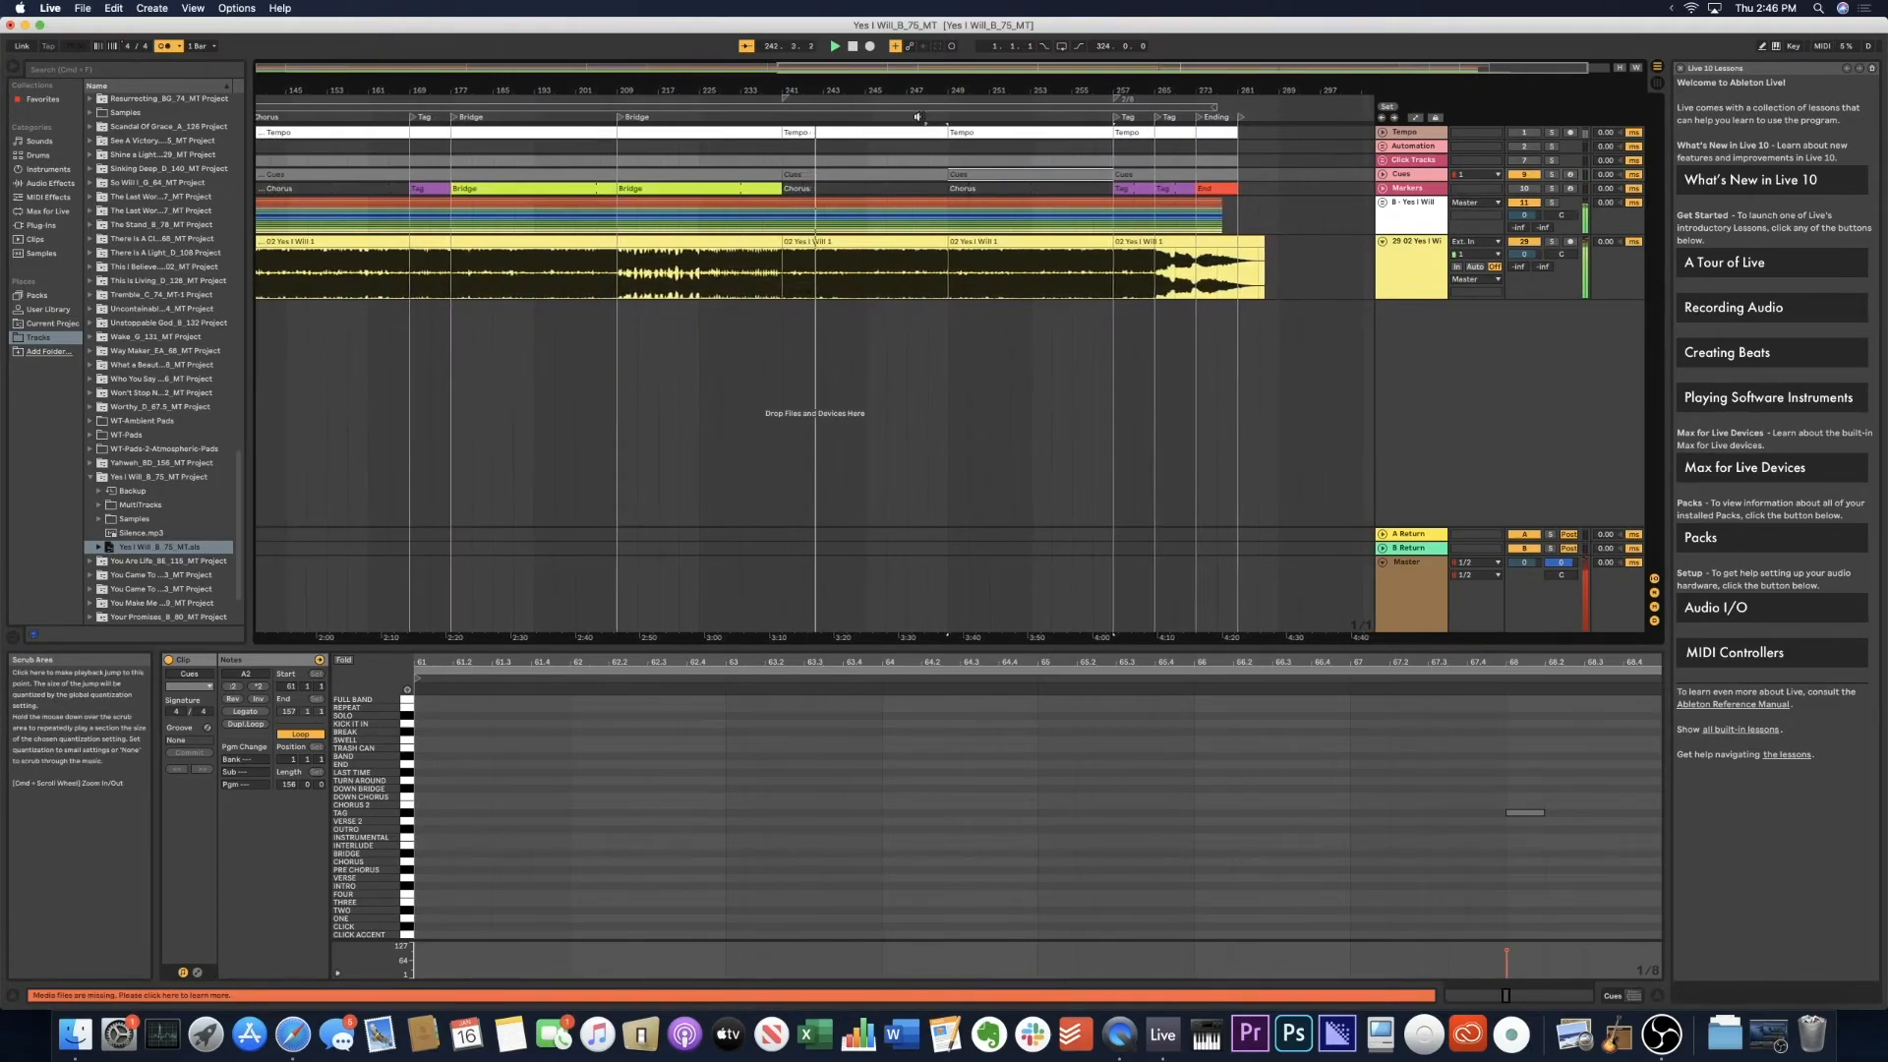
{"action": "left_click", "coordinate": [923, 147]}
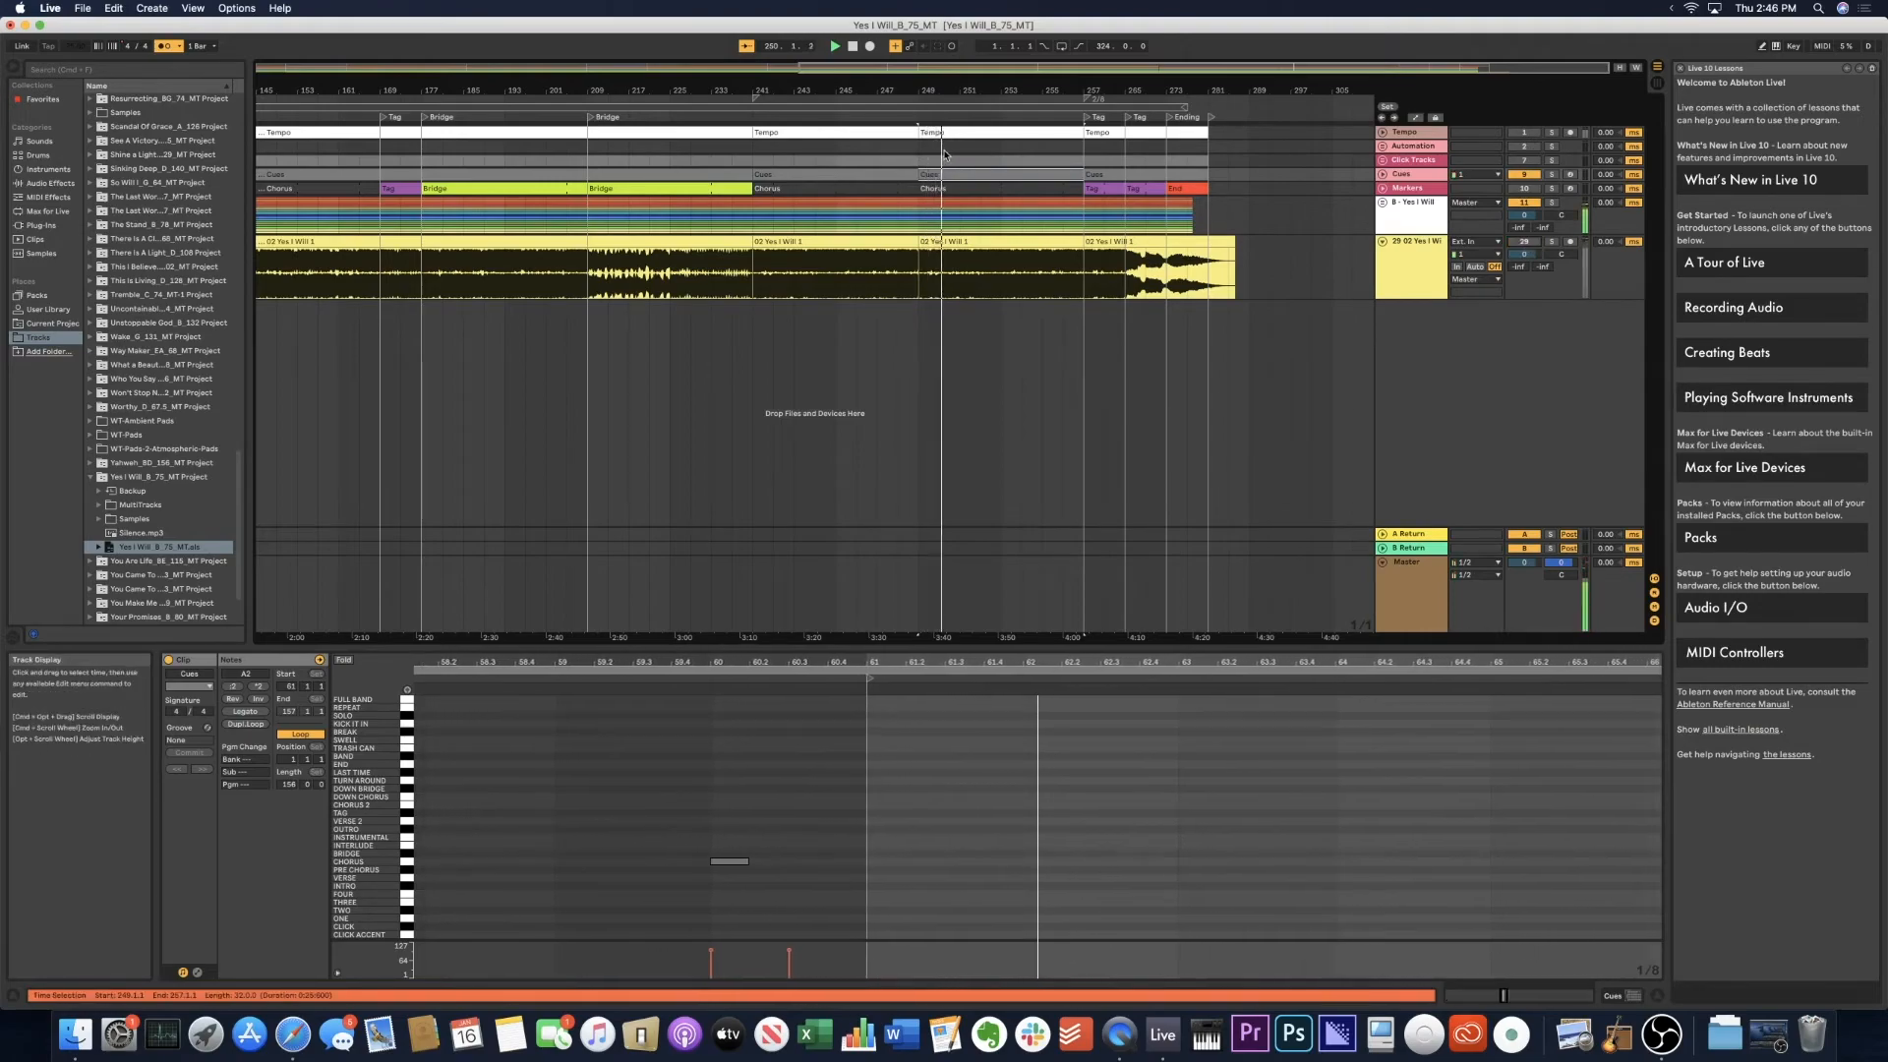
Unfold the B - Yes I Will group, activate its muted stems and play them from just before the repeated Chorus.
{"action": "left_click", "coordinate": [1383, 202]}
{"action": "key", "text": "space"}
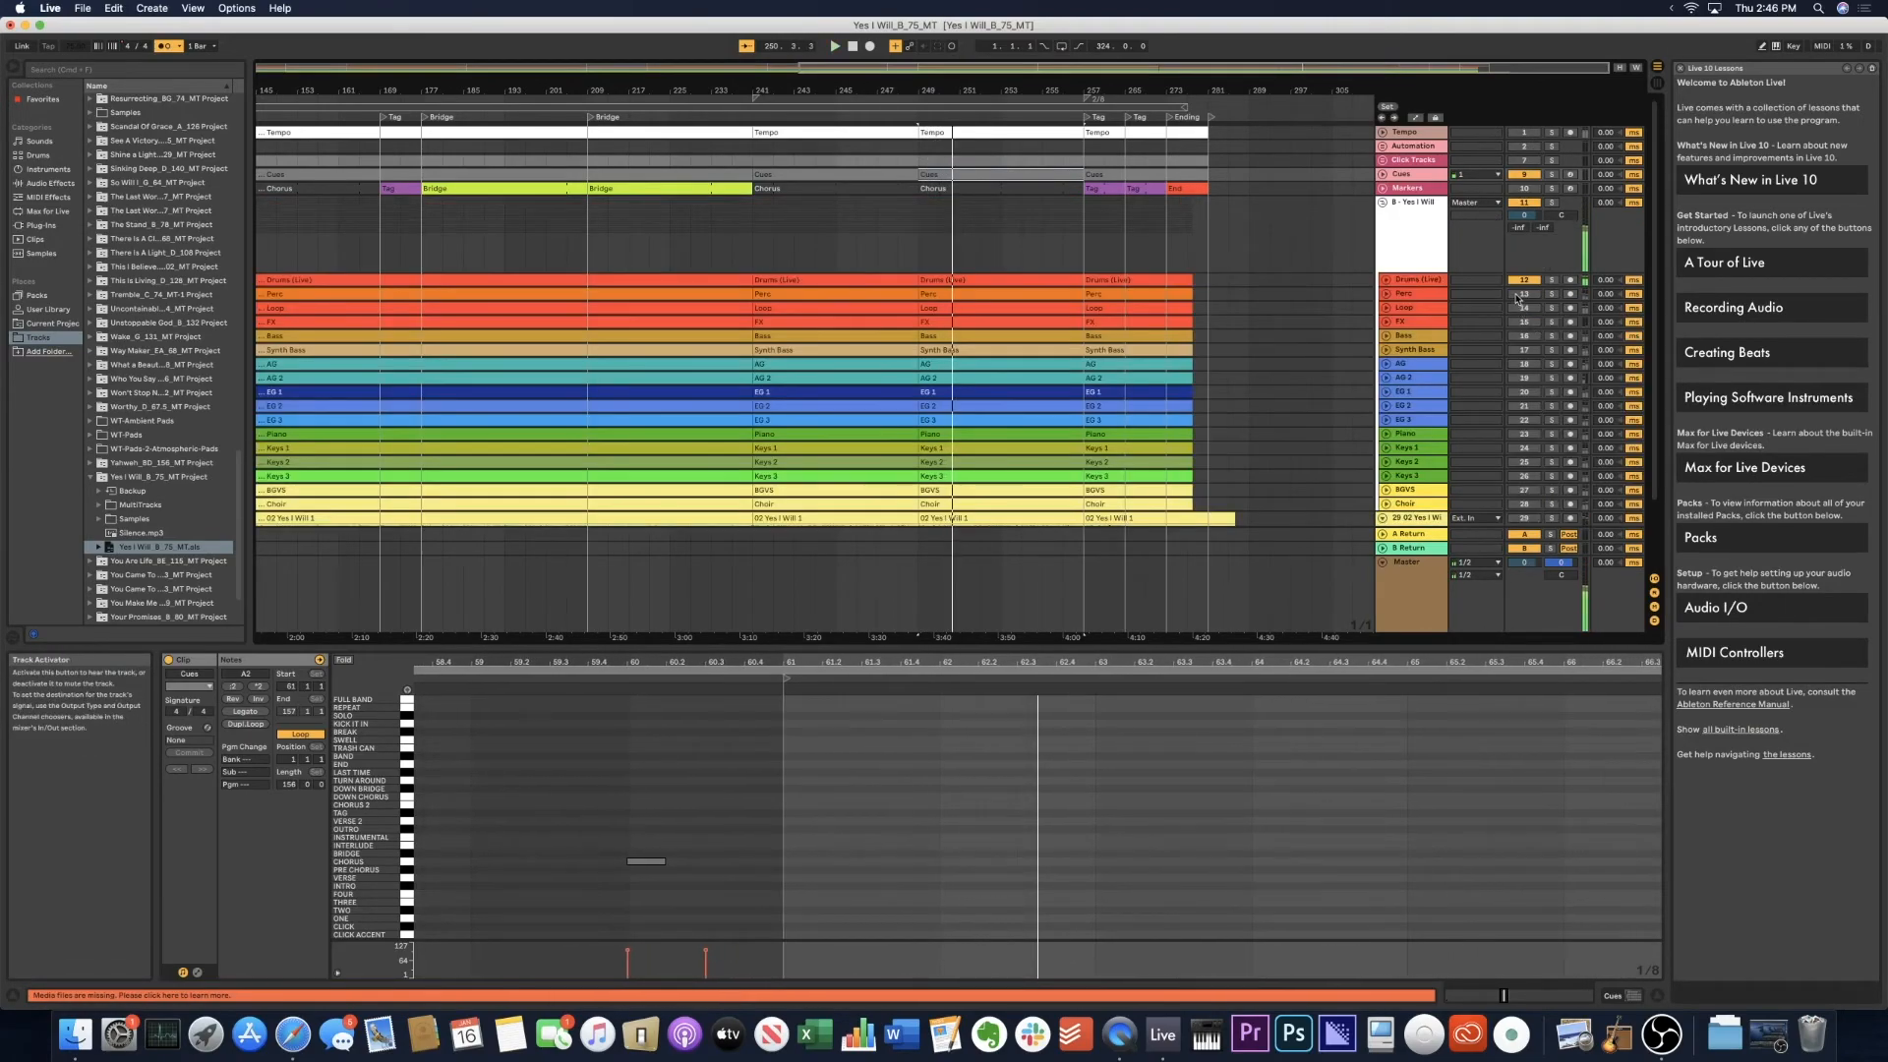
{"action": "left_click", "coordinate": [1522, 313]}
{"action": "left_click", "coordinate": [1523, 309]}
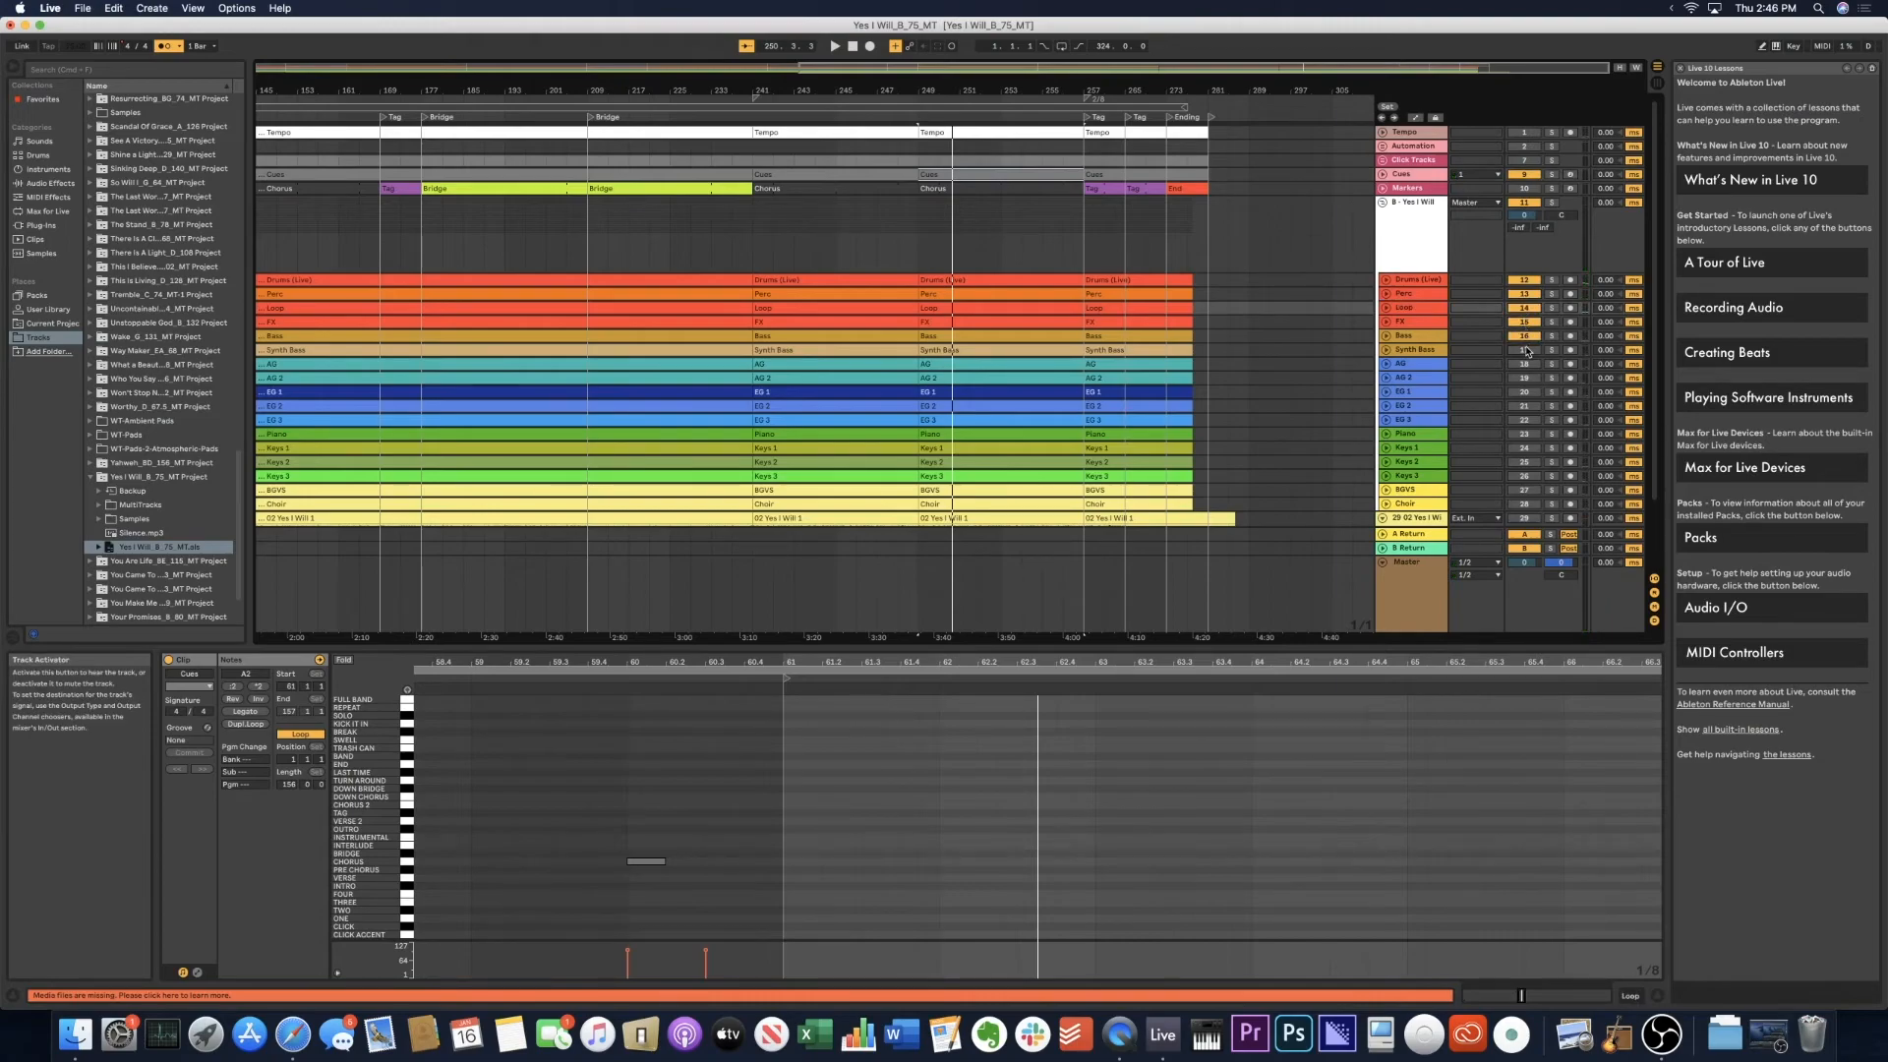
{"action": "left_click", "coordinate": [1527, 352]}
{"action": "left_click", "coordinate": [1528, 371]}
{"action": "left_click", "coordinate": [1528, 368]}
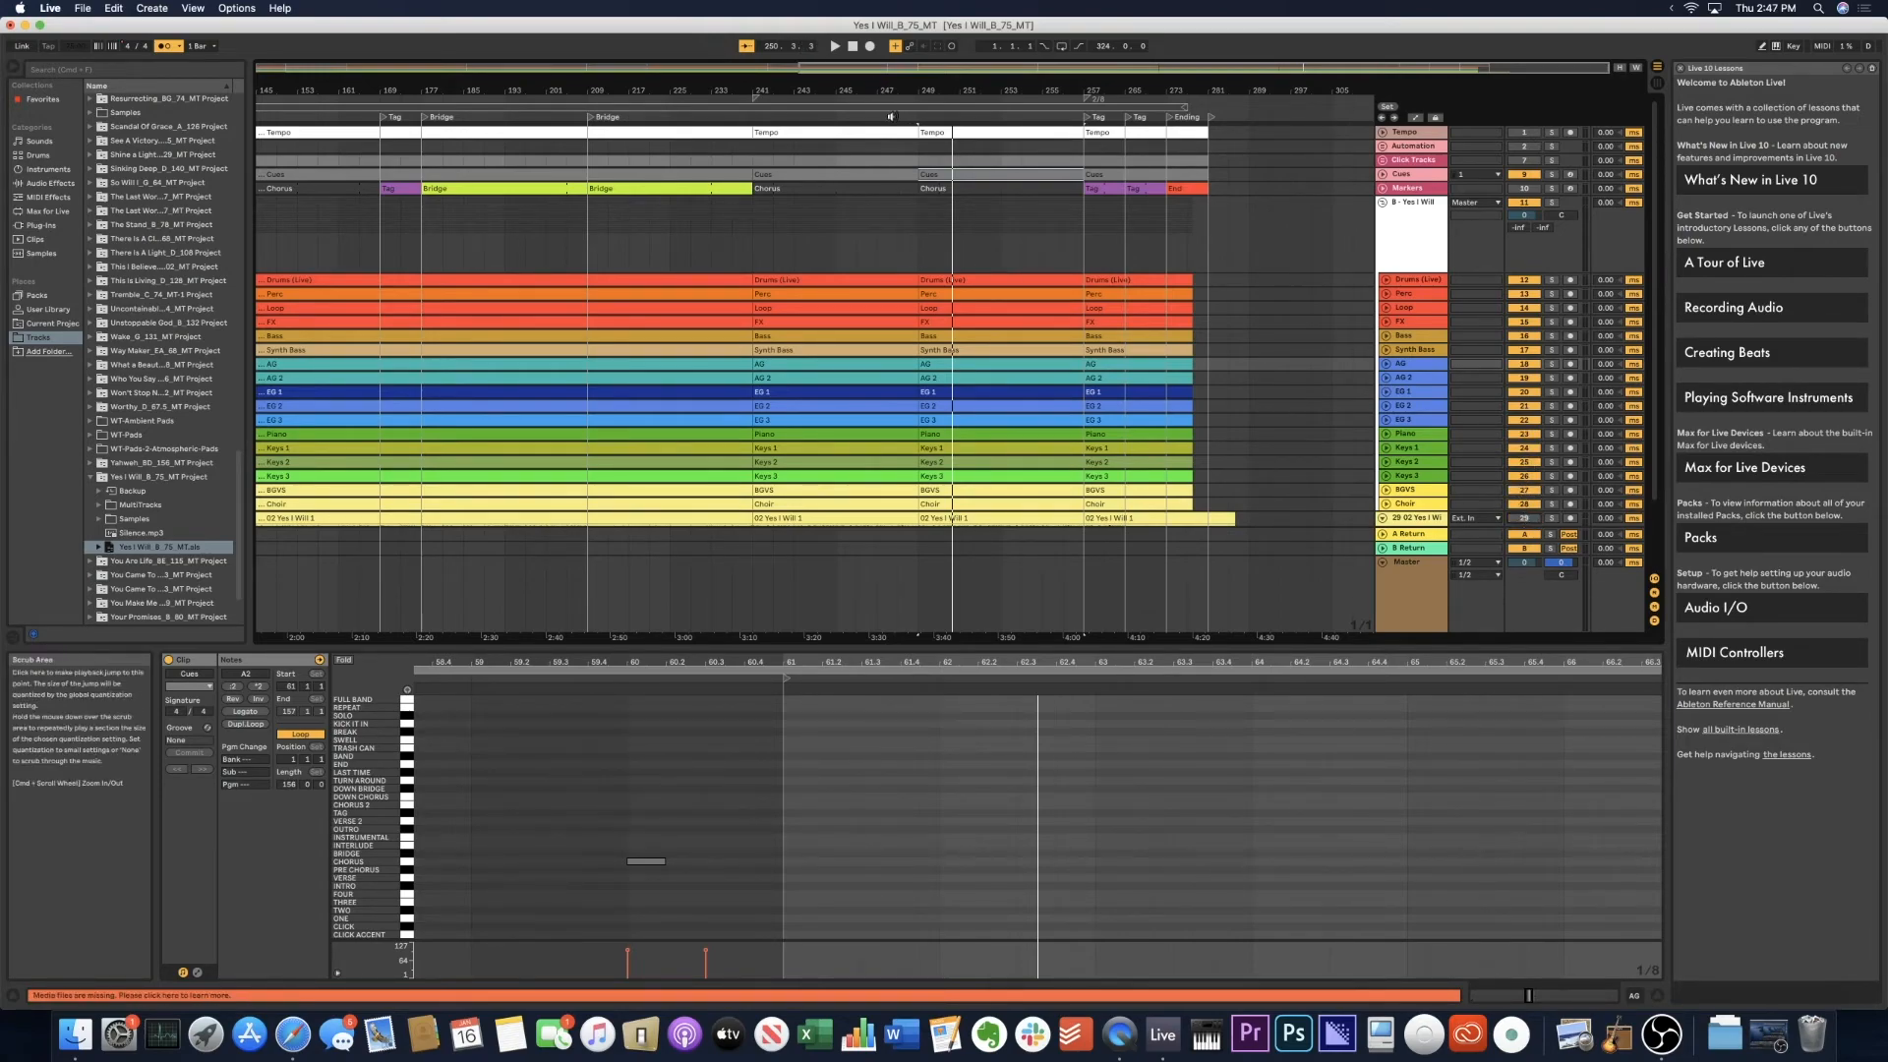
{"action": "left_click", "coordinate": [894, 116]}
{"action": "key", "text": "XF86AudioRaiseVolume"}
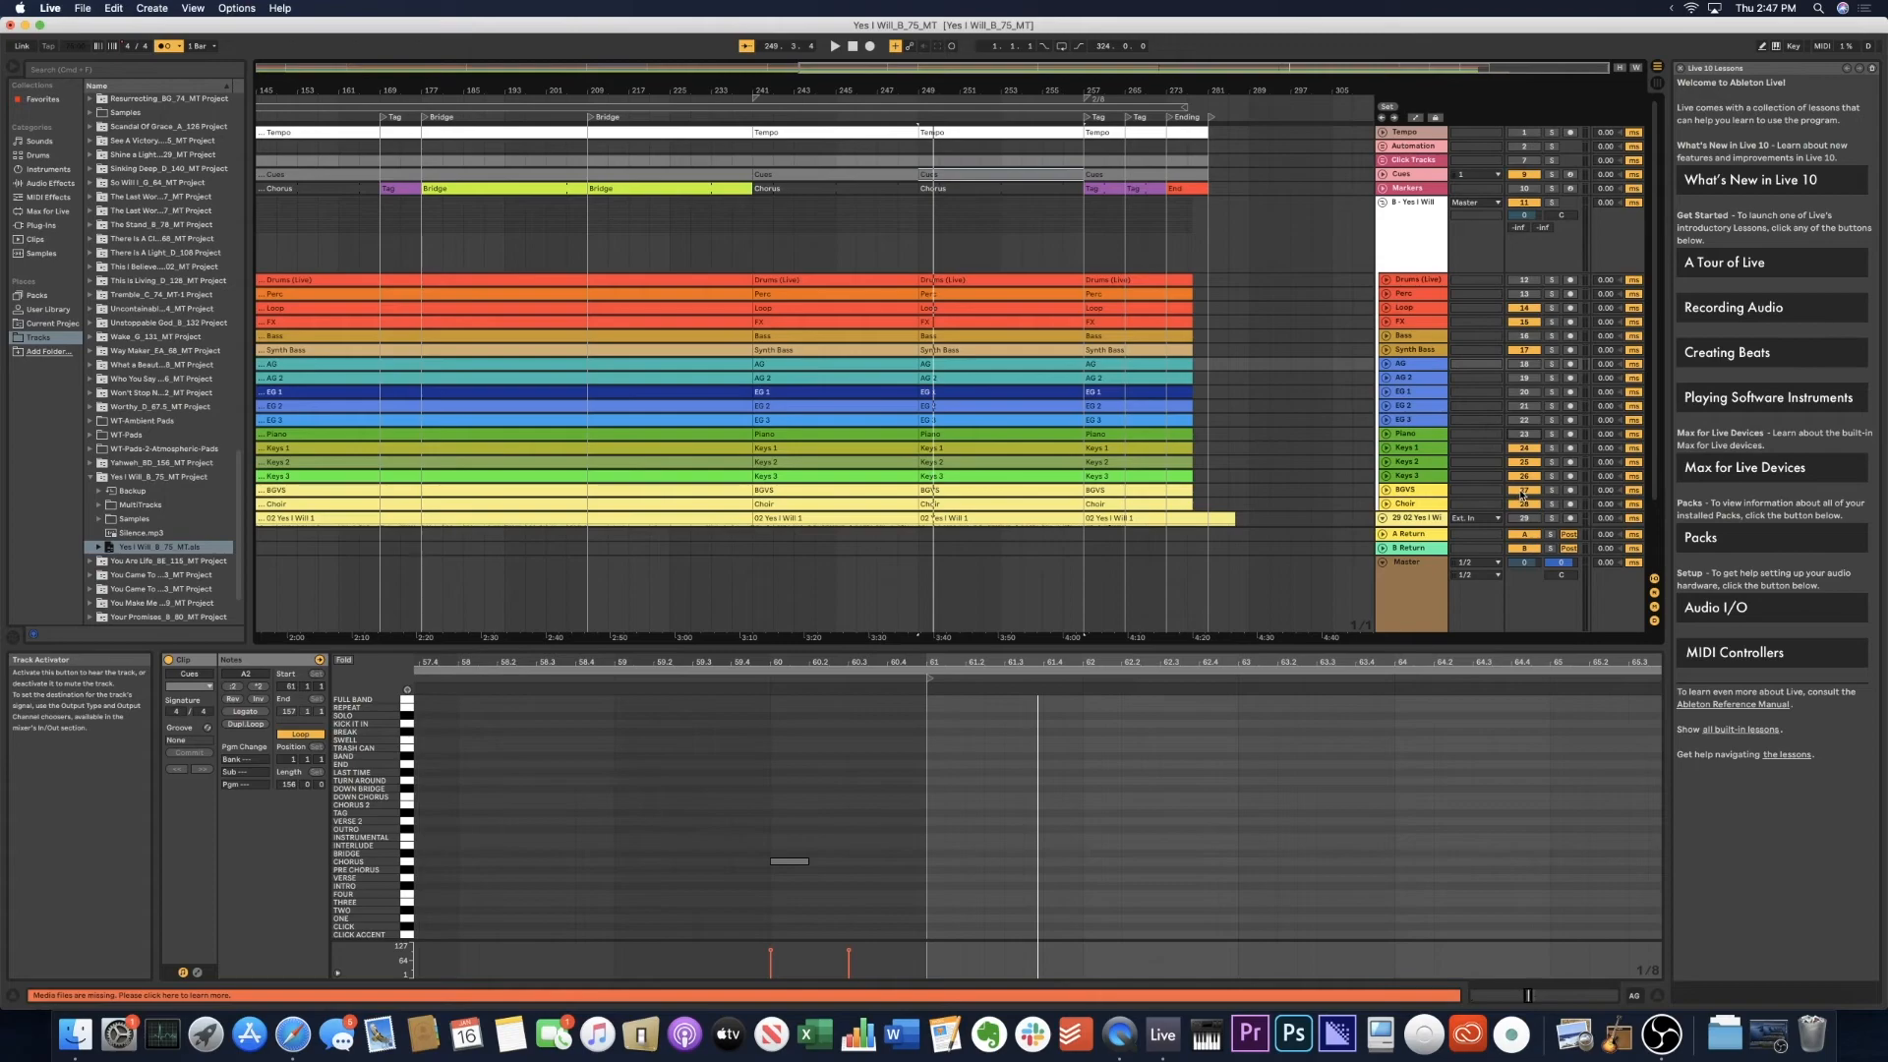
Solo the Choir stem and lower its volume while playing the transition into the repeated Chorus.
{"action": "left_click", "coordinate": [1387, 505]}
{"action": "left_click", "coordinate": [1552, 482]}
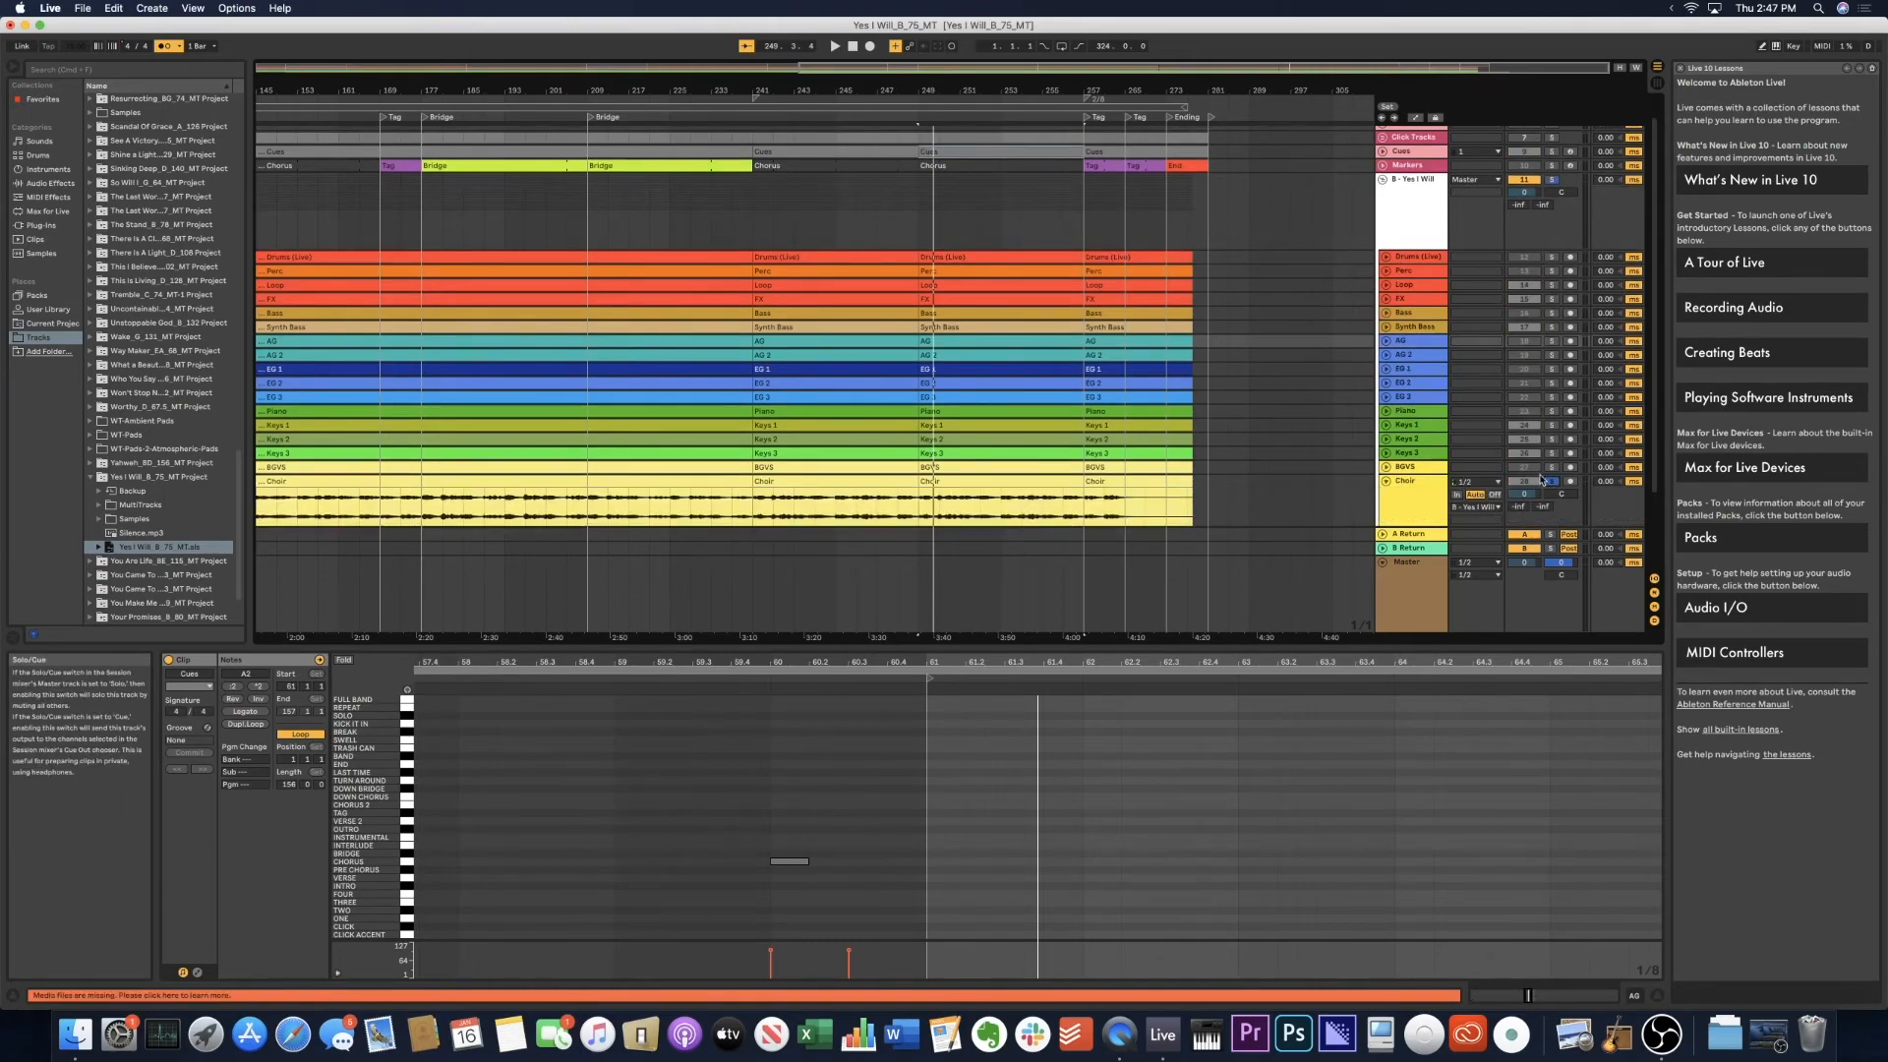
{"action": "key", "text": "space"}
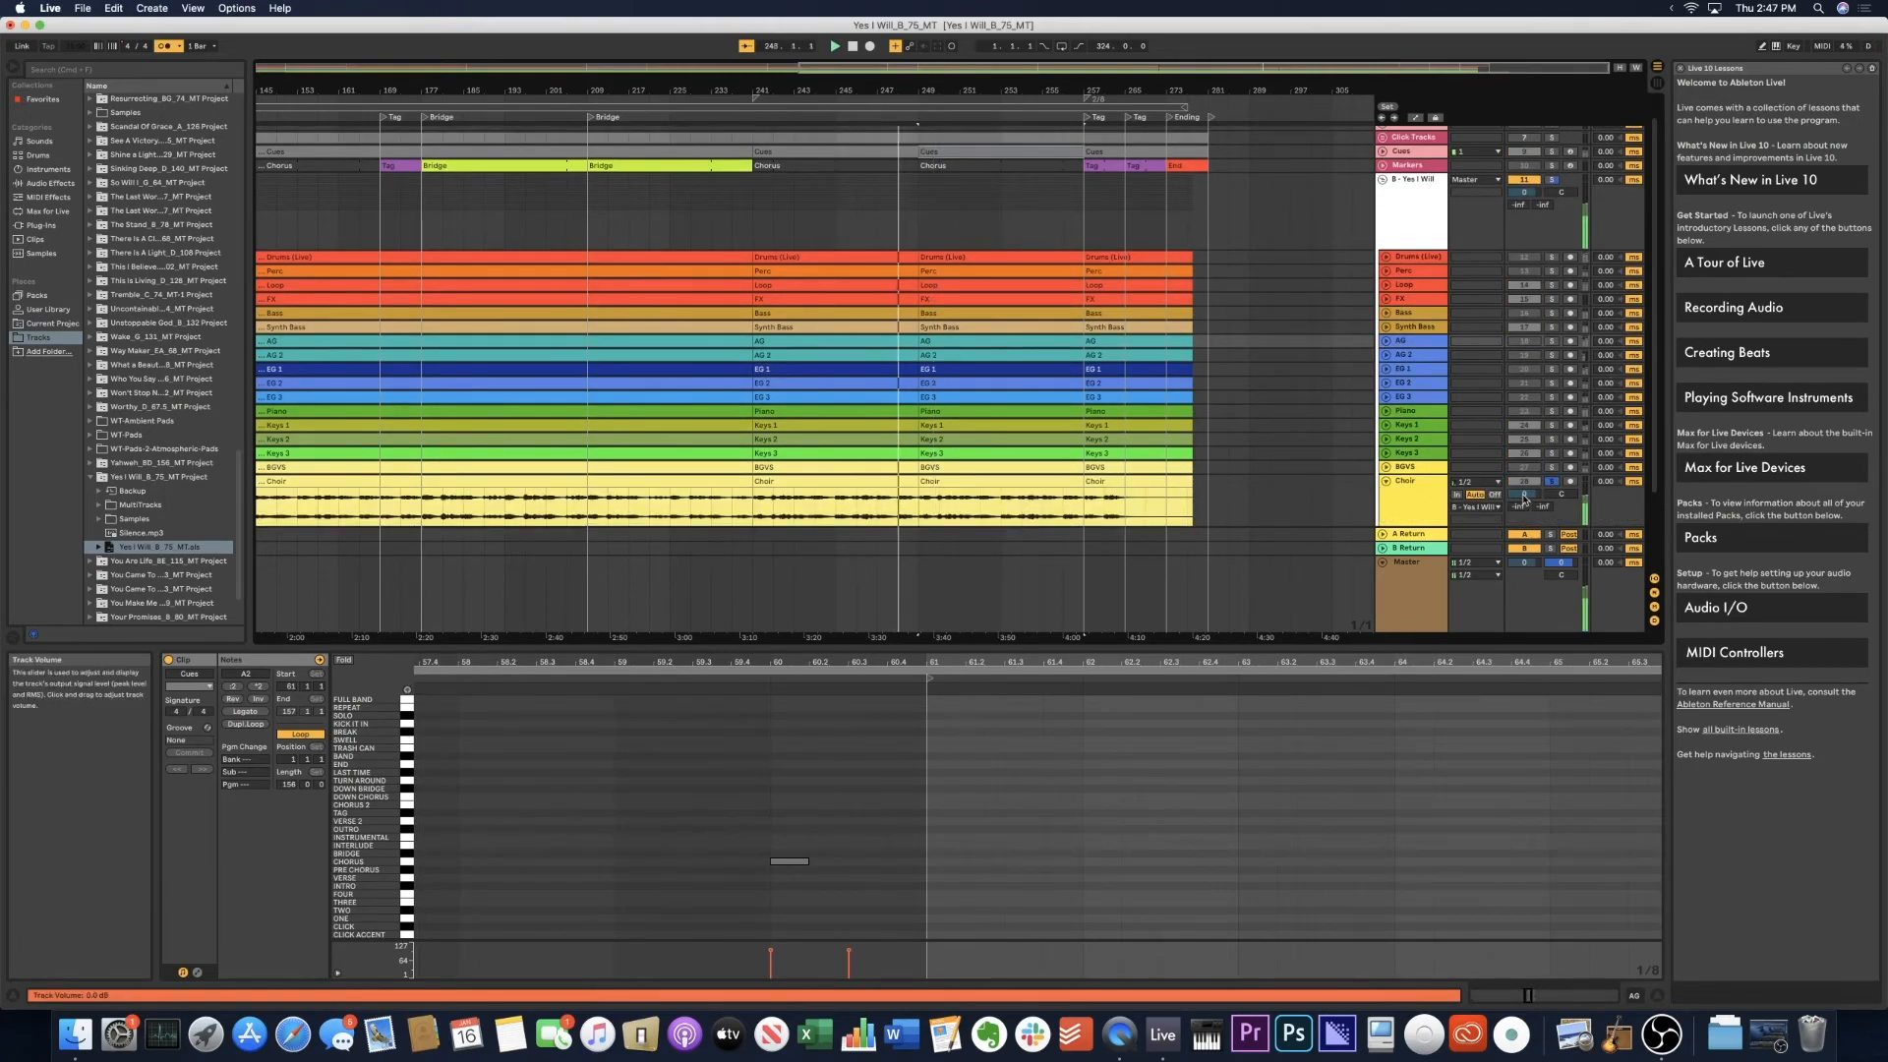
{"action": "left_click_drag", "start_coordinate": [1525, 496], "coordinate": [1526, 510]}
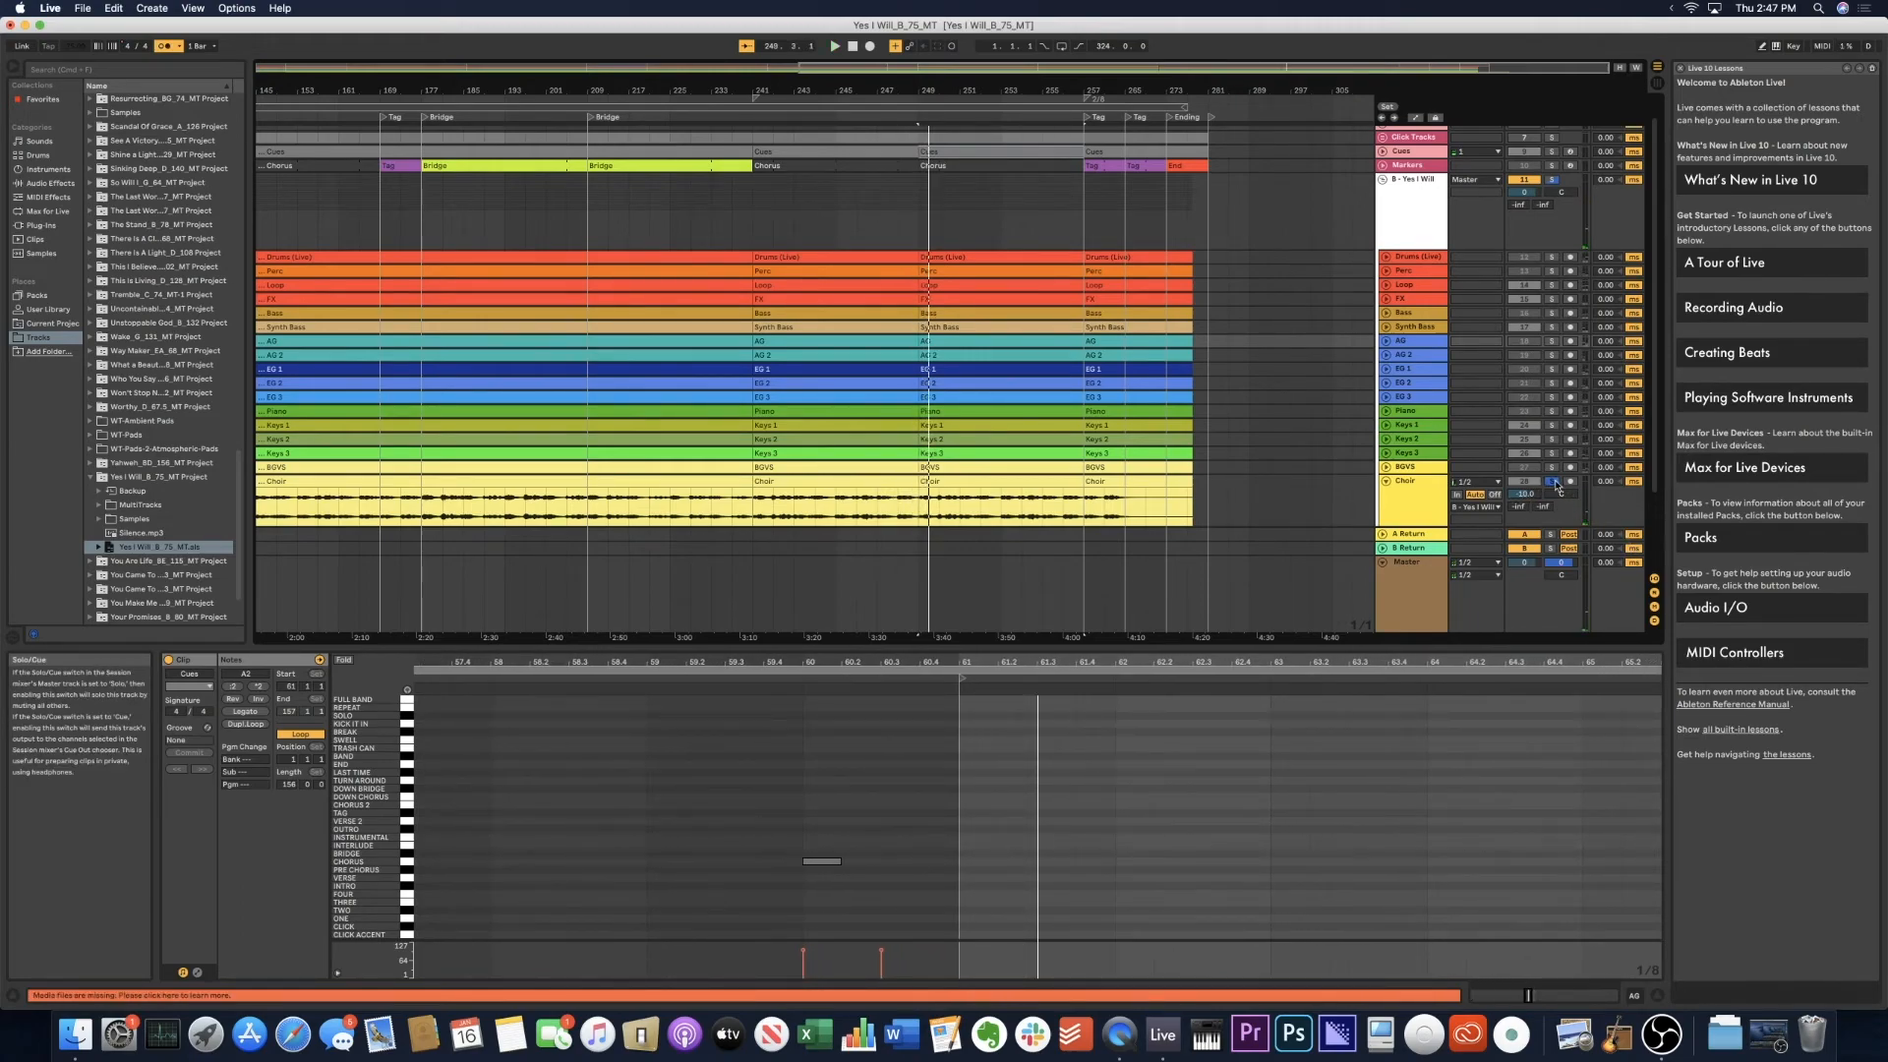
{"action": "left_click", "coordinate": [1386, 481]}
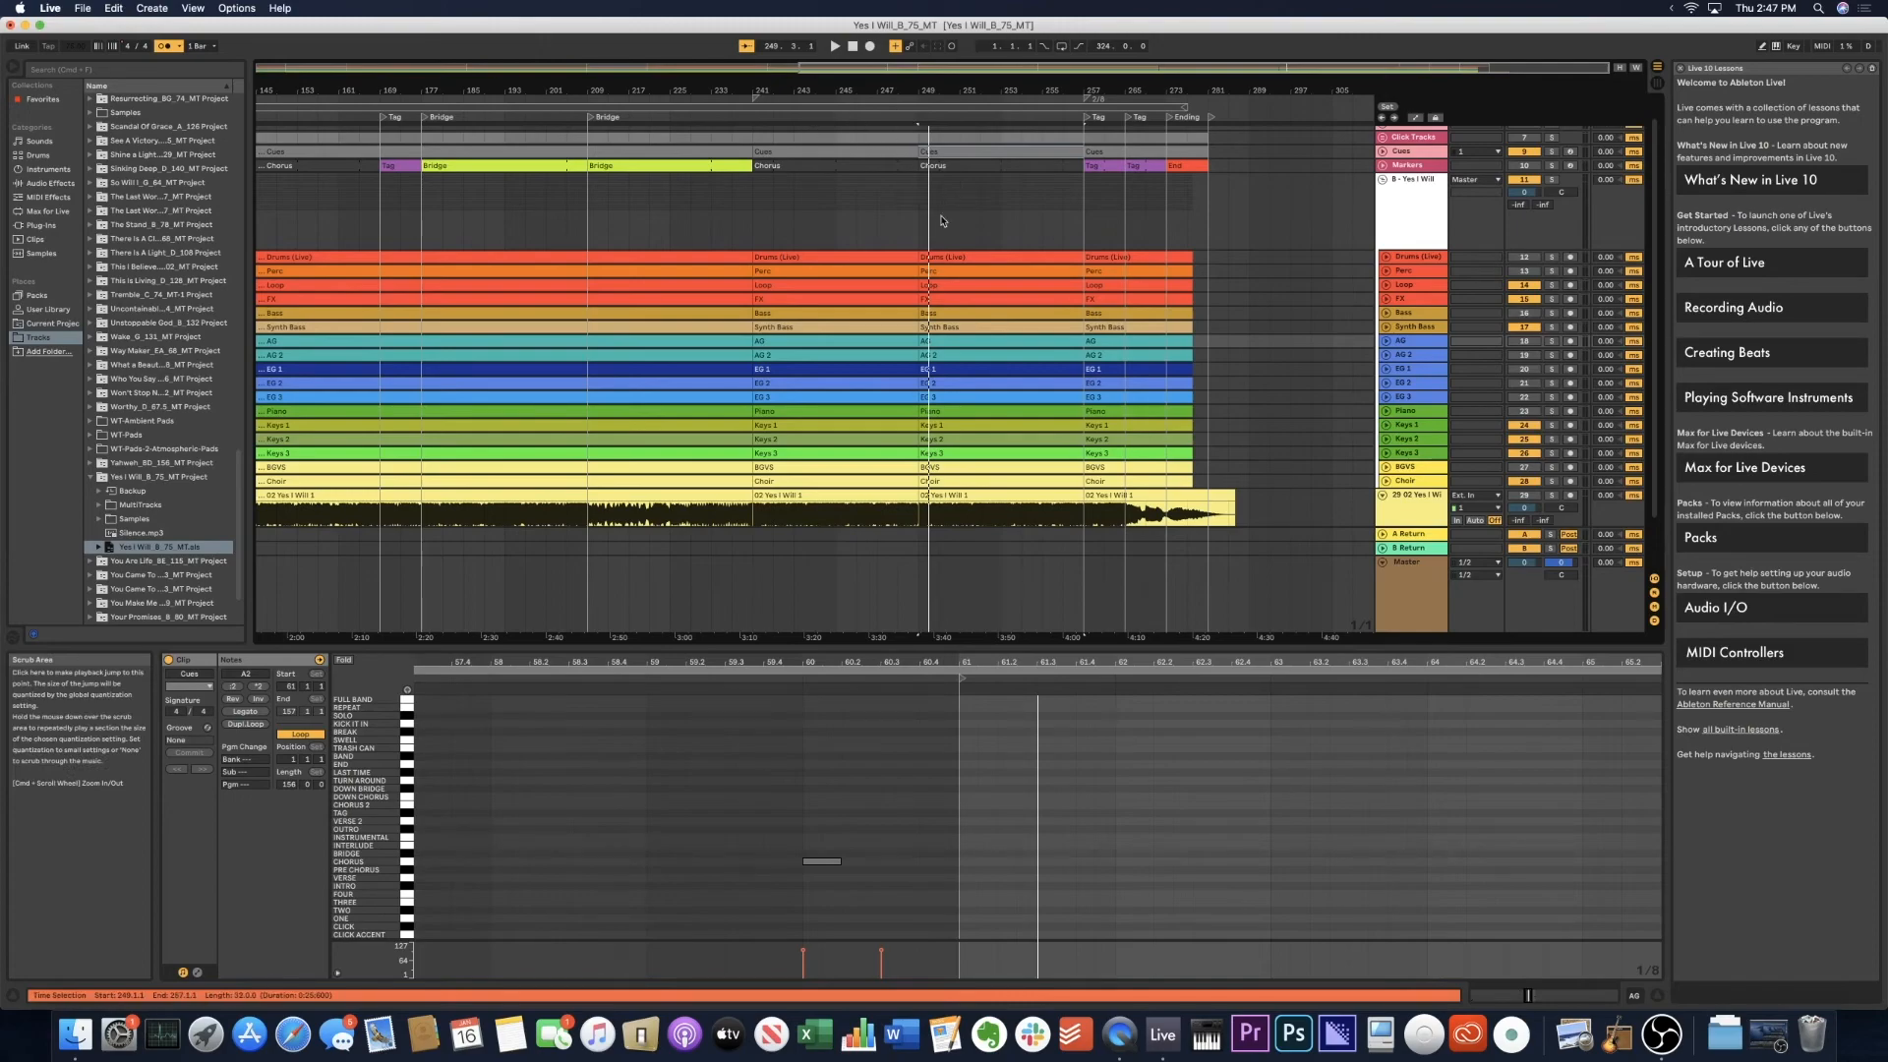
Replay the transition into the repeated Chorus and turn the metronome off during playback.
{"action": "left_click", "coordinate": [888, 117]}
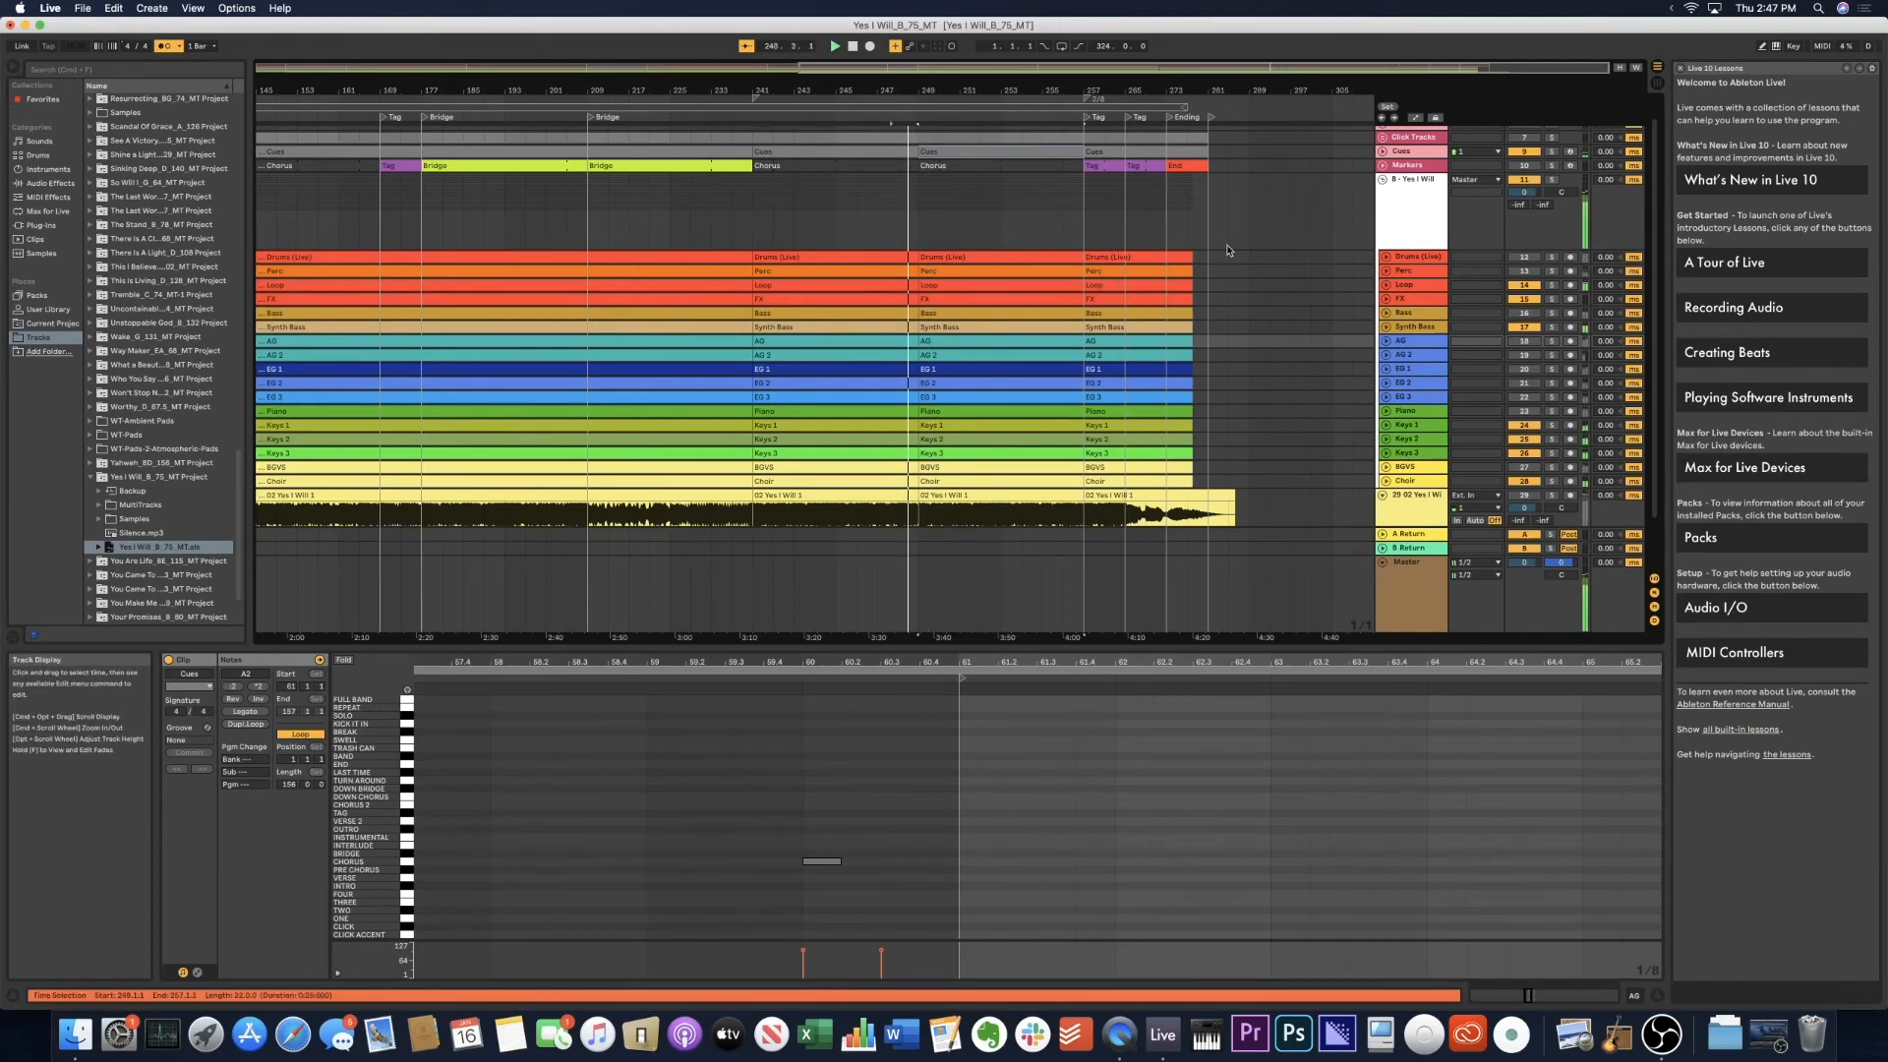
{"action": "left_click", "coordinate": [165, 45]}
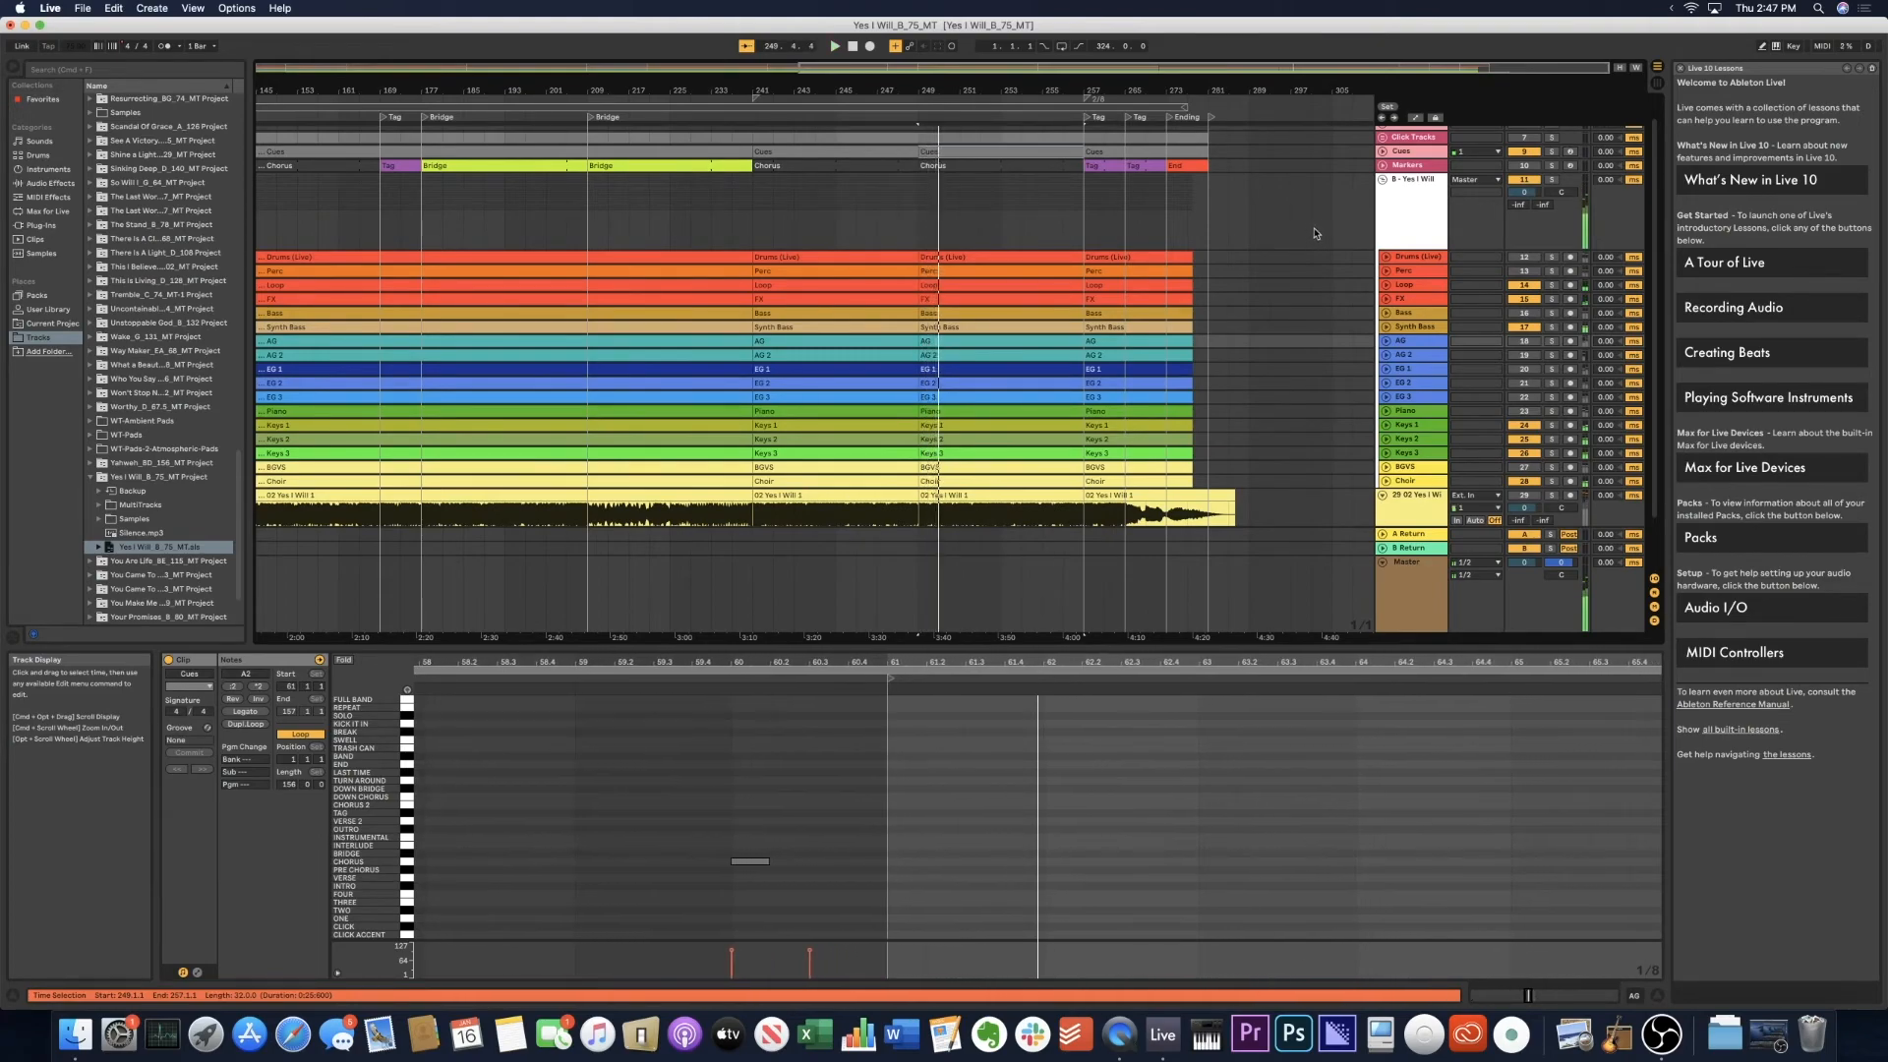
{"action": "key", "text": "space"}
Undo the stem, Chorus paste and Chorus cut edits back to the original arrangement with a single Chorus after the Bridges.
{"action": "left_click_drag", "start_coordinate": [689, 90], "coordinate": [630, 49]}
{"action": "key", "text": "super+z"}
{"action": "key", "text": "super+z"}
{"action": "key", "text": "super+z"}
{"action": "key", "text": "super+z"}
{"action": "key", "text": "super+z"}
{"action": "key", "text": "super+z"}
{"action": "key", "text": "super+z"}
{"action": "key", "text": "super+z"}
{"action": "key", "text": "super+z"}
{"action": "key", "text": "super+z"}
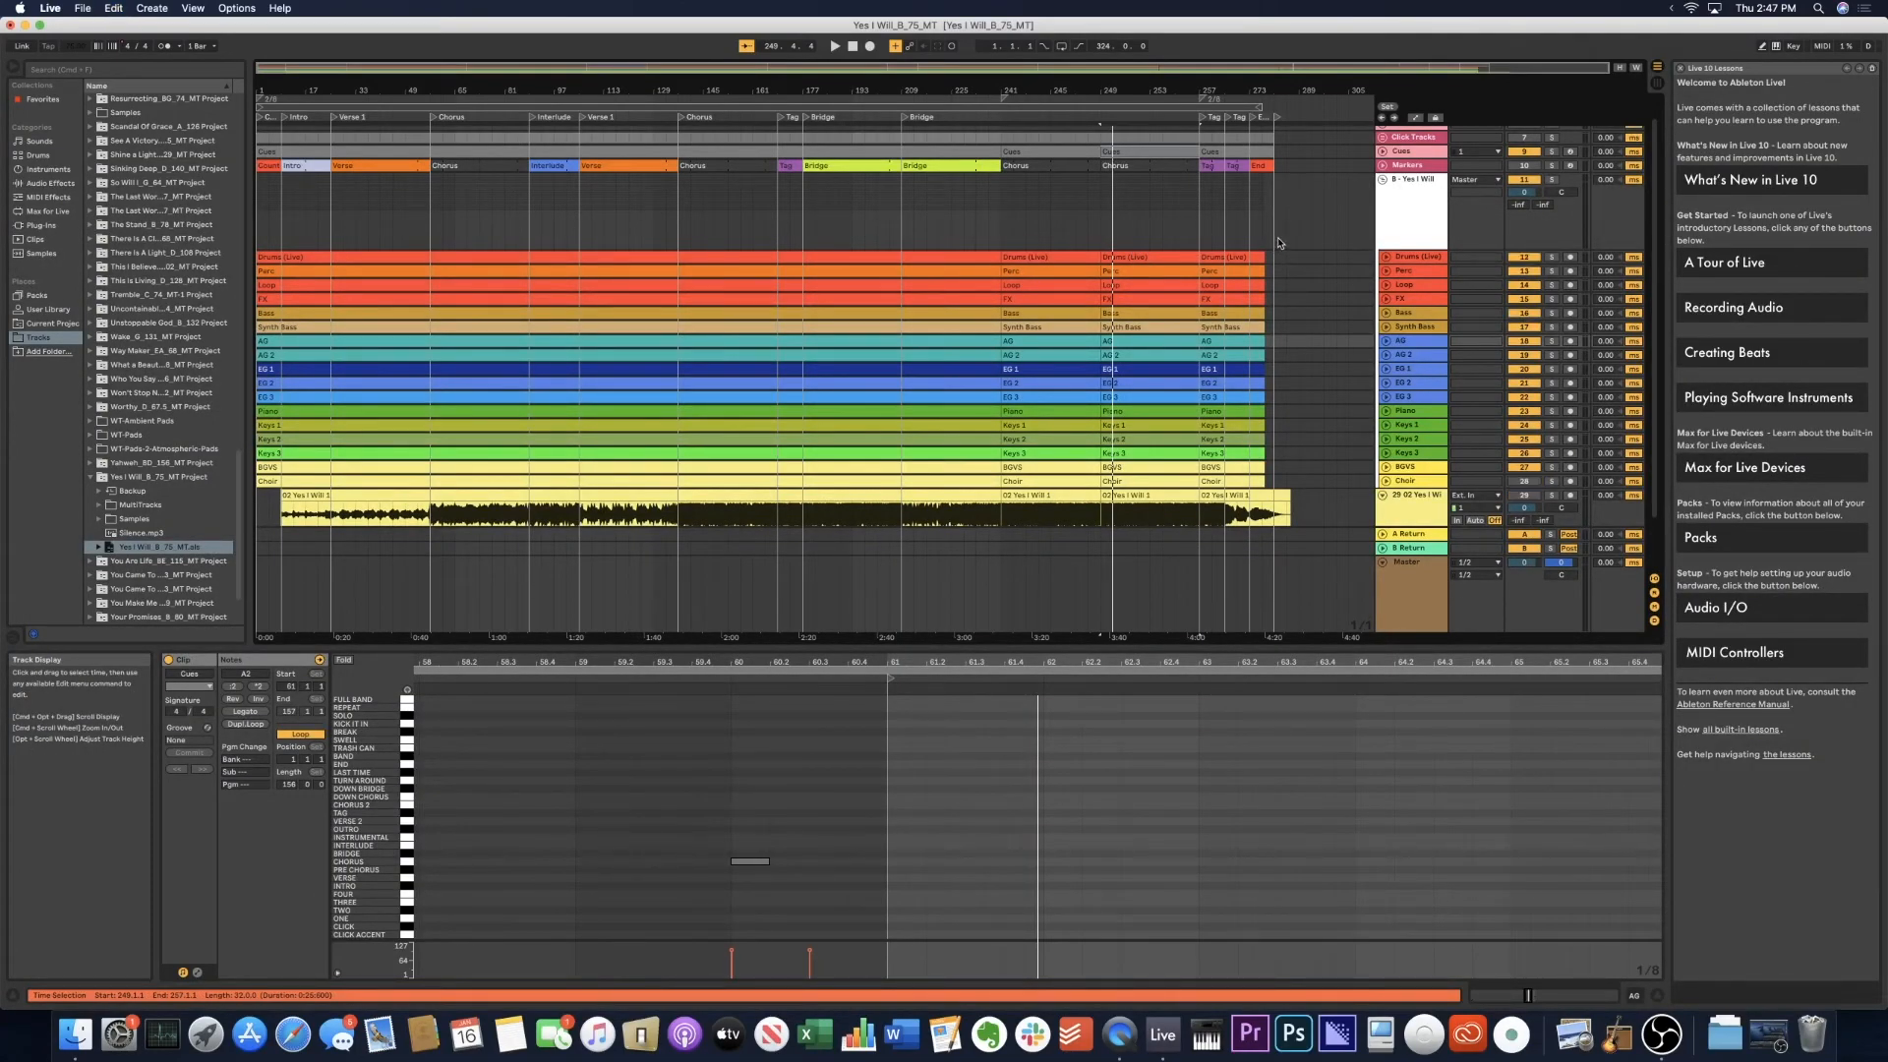
{"action": "key", "text": "super+z"}
{"action": "key", "text": "super+z"}
{"action": "key", "text": "super+z"}
{"action": "key", "text": "super+z"}
{"action": "key", "text": "super+z"}
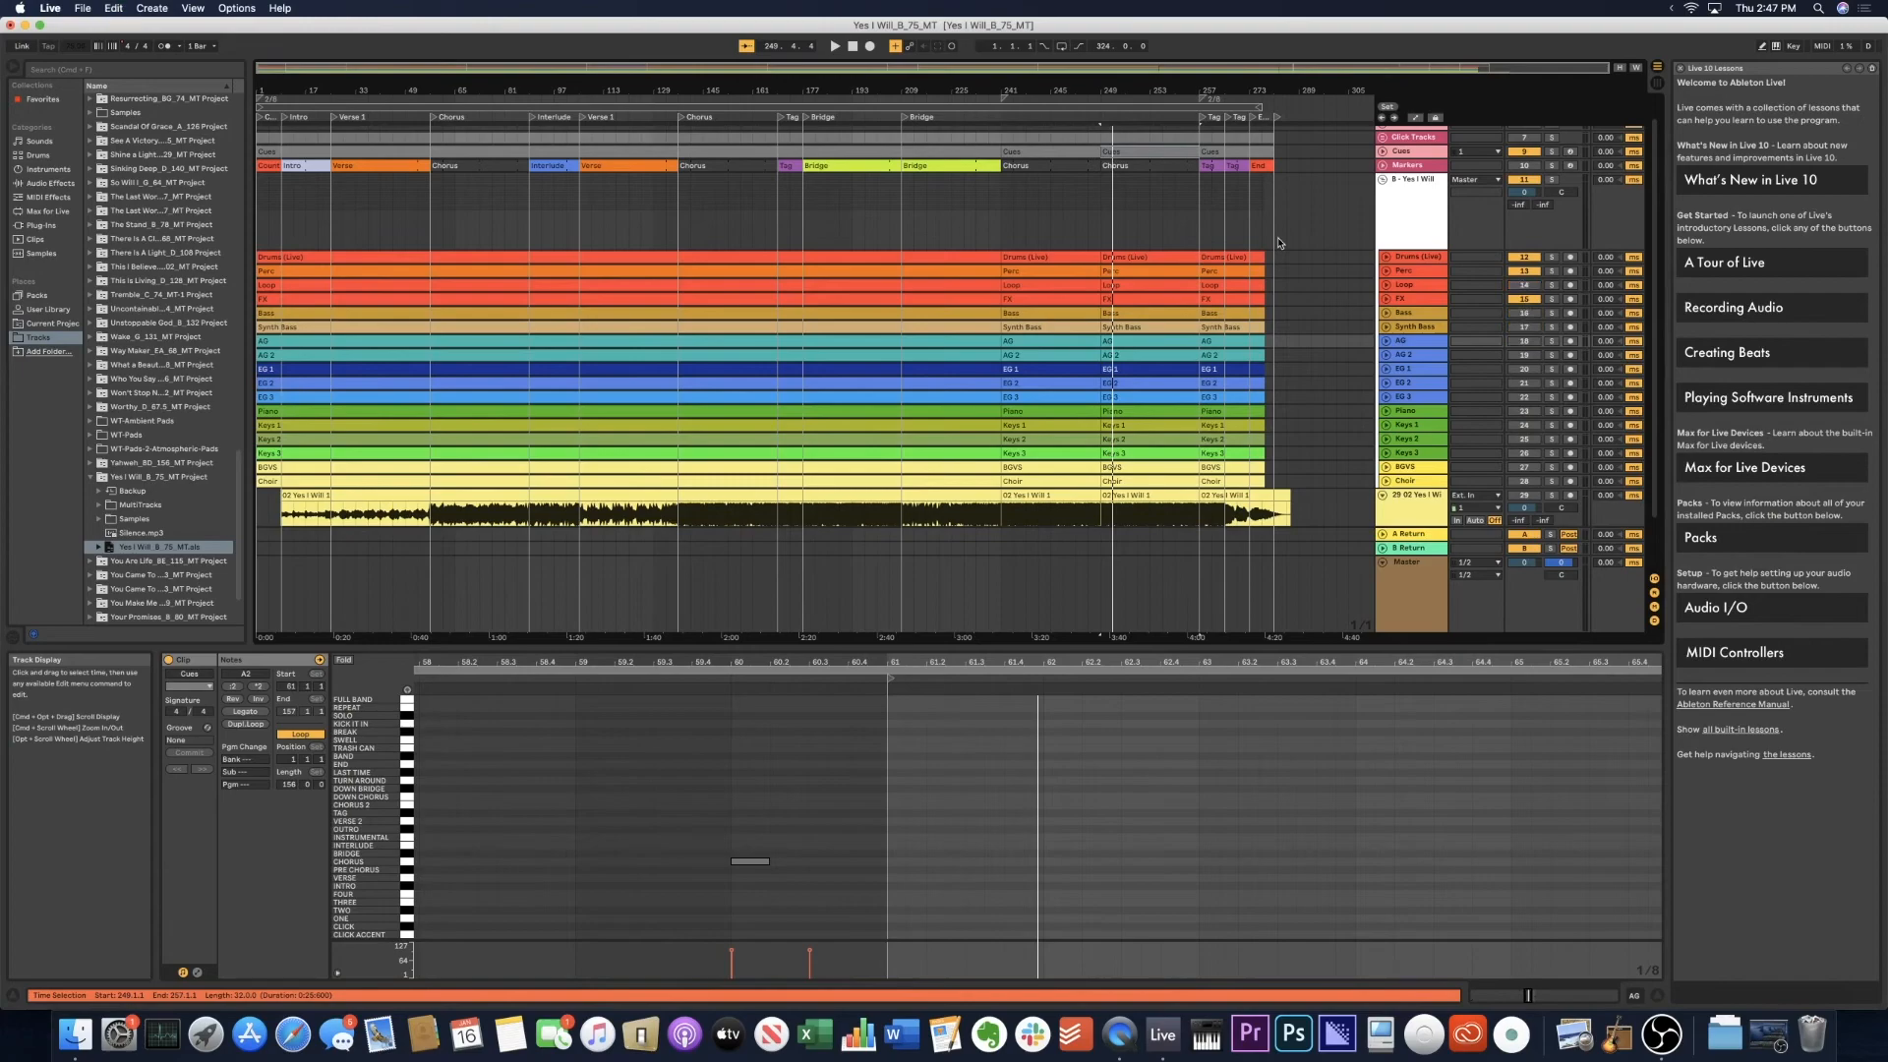
{"action": "key", "text": "super+z"}
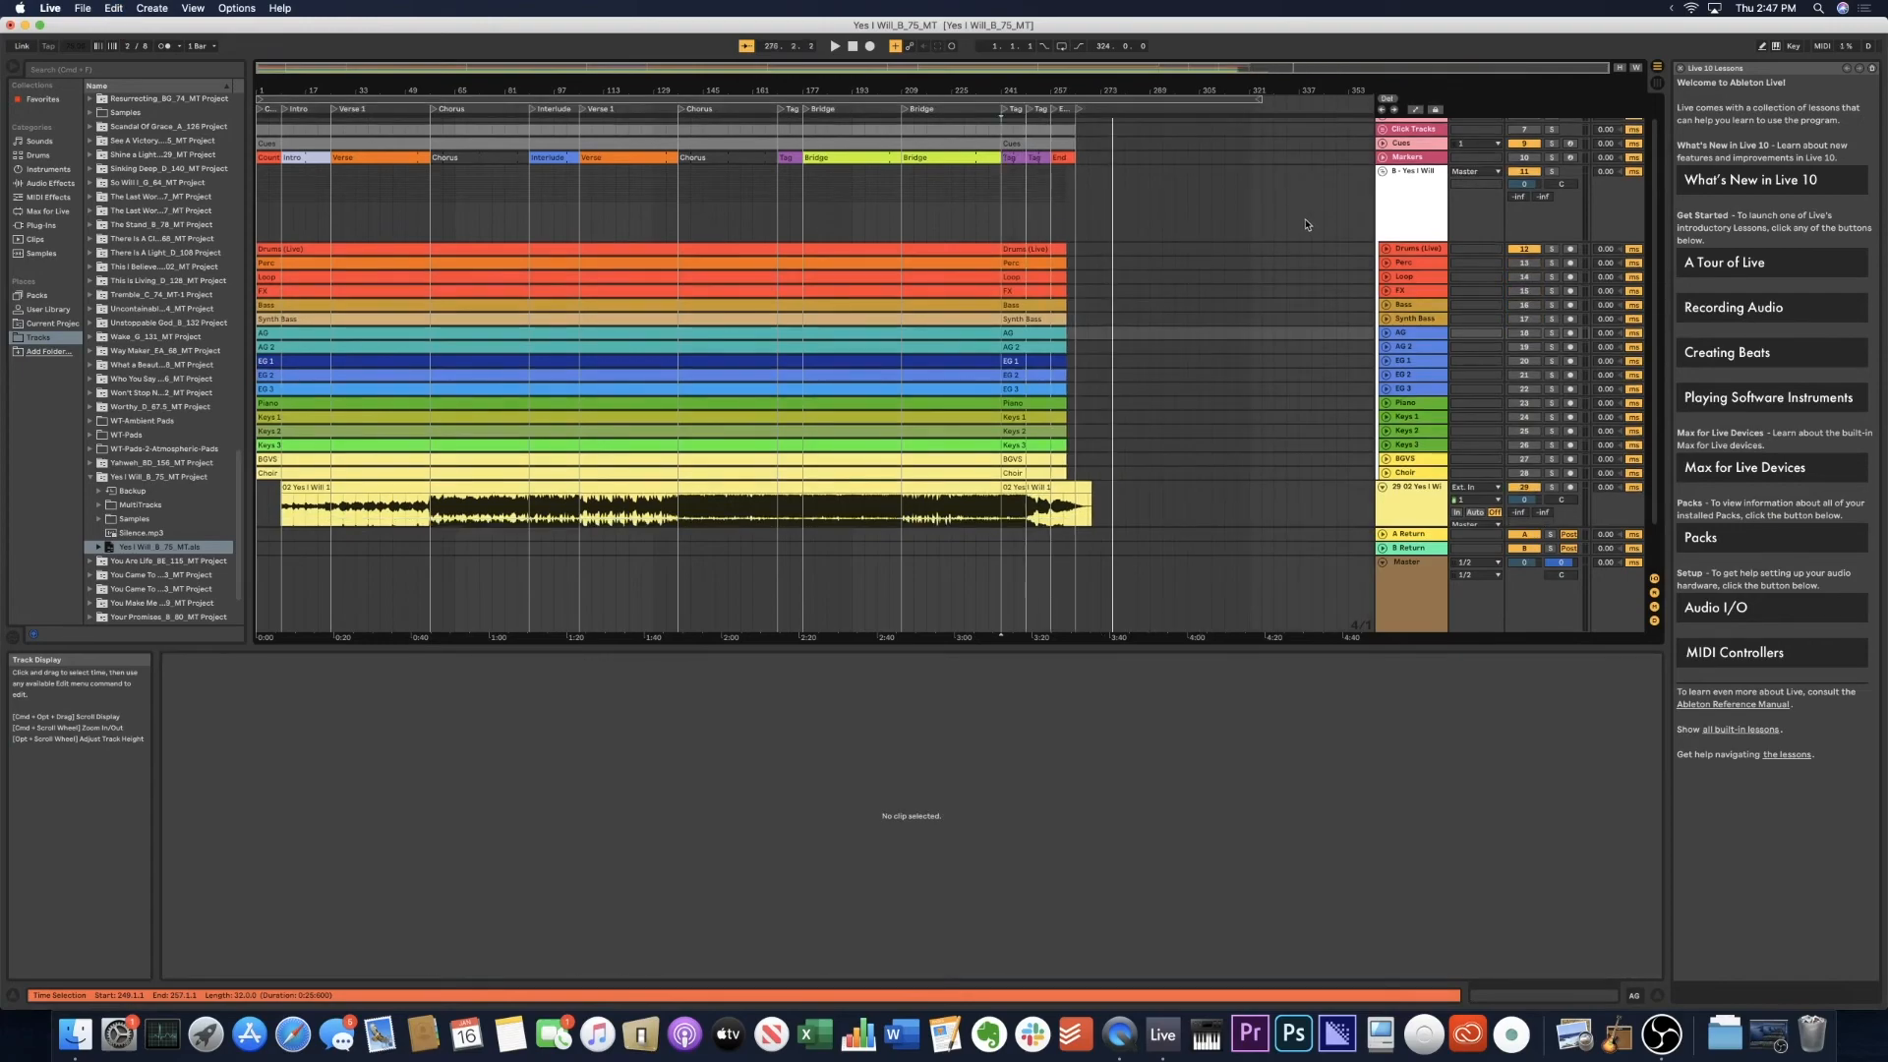
{"action": "key", "text": "super+shift+z"}
{"action": "key", "text": "super+shift+z"}
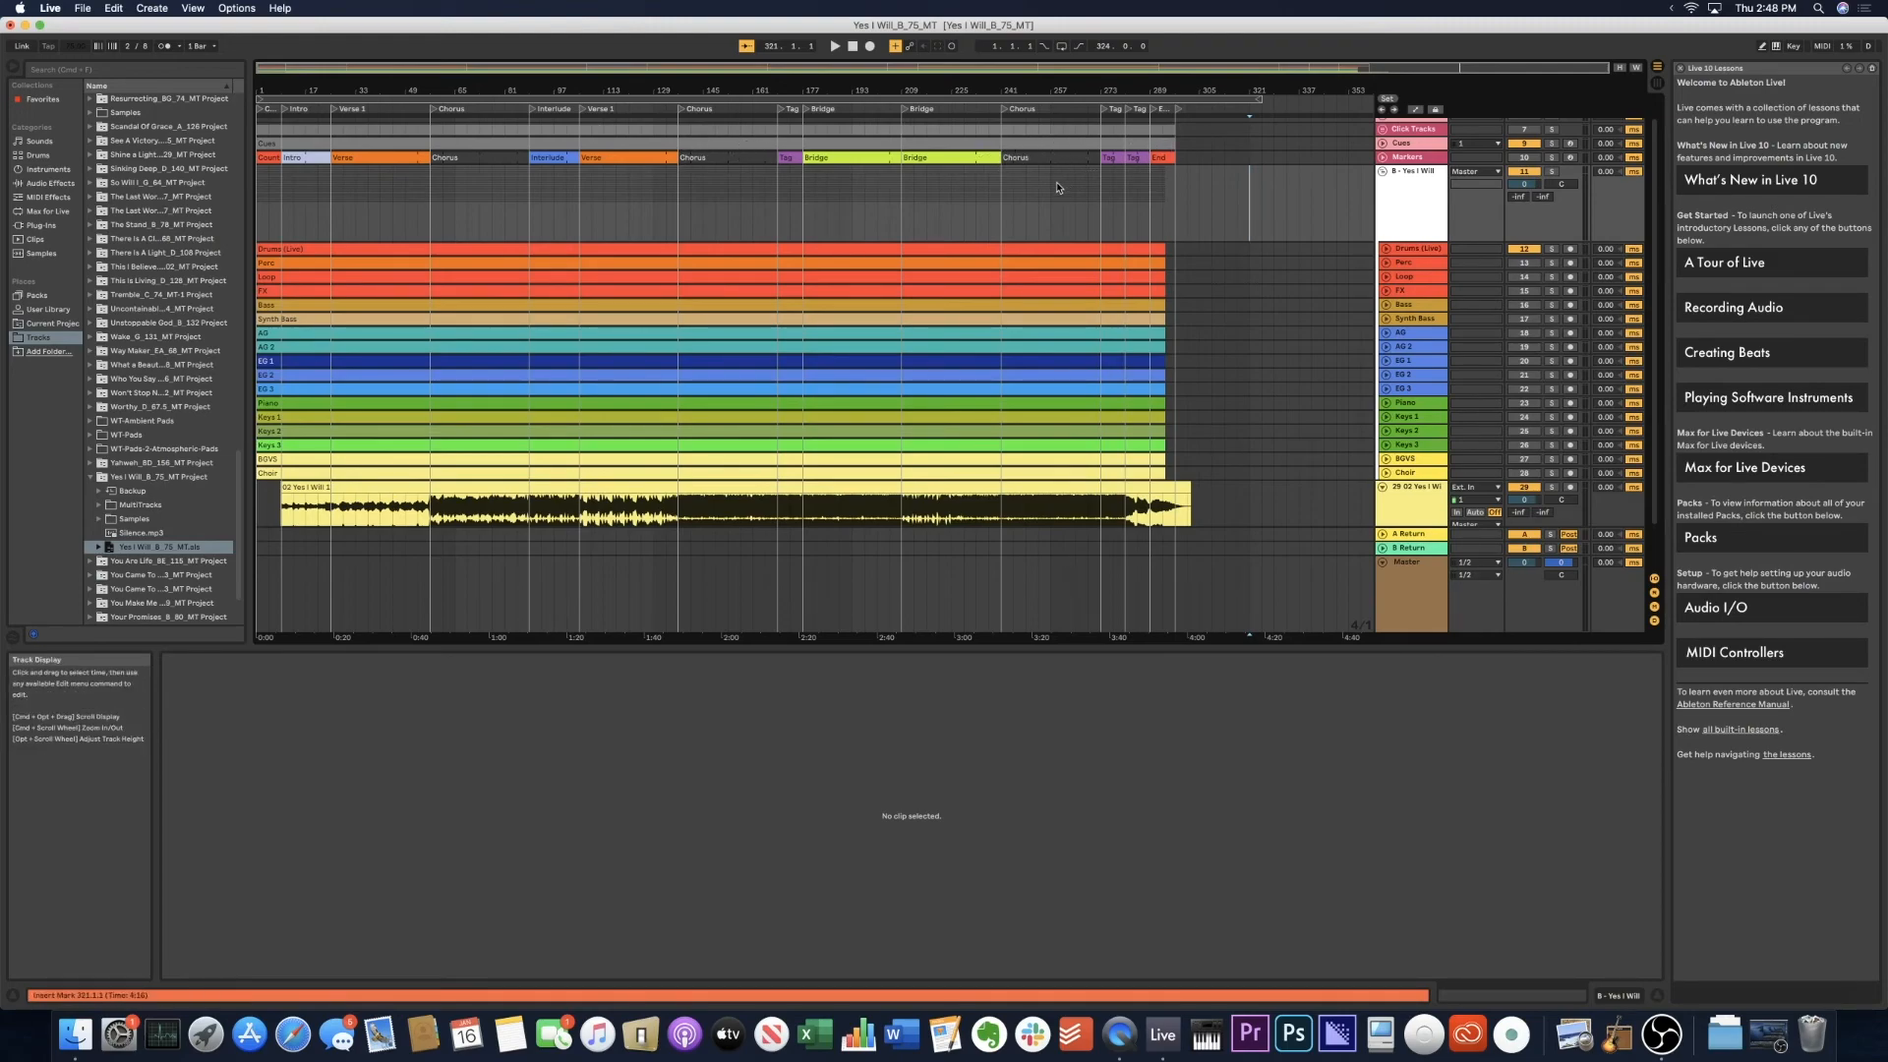
Cut the time of the Interlude section between the first Chorus and the following Verse from the entire arrangement.
{"action": "left_click", "coordinate": [551, 157]}
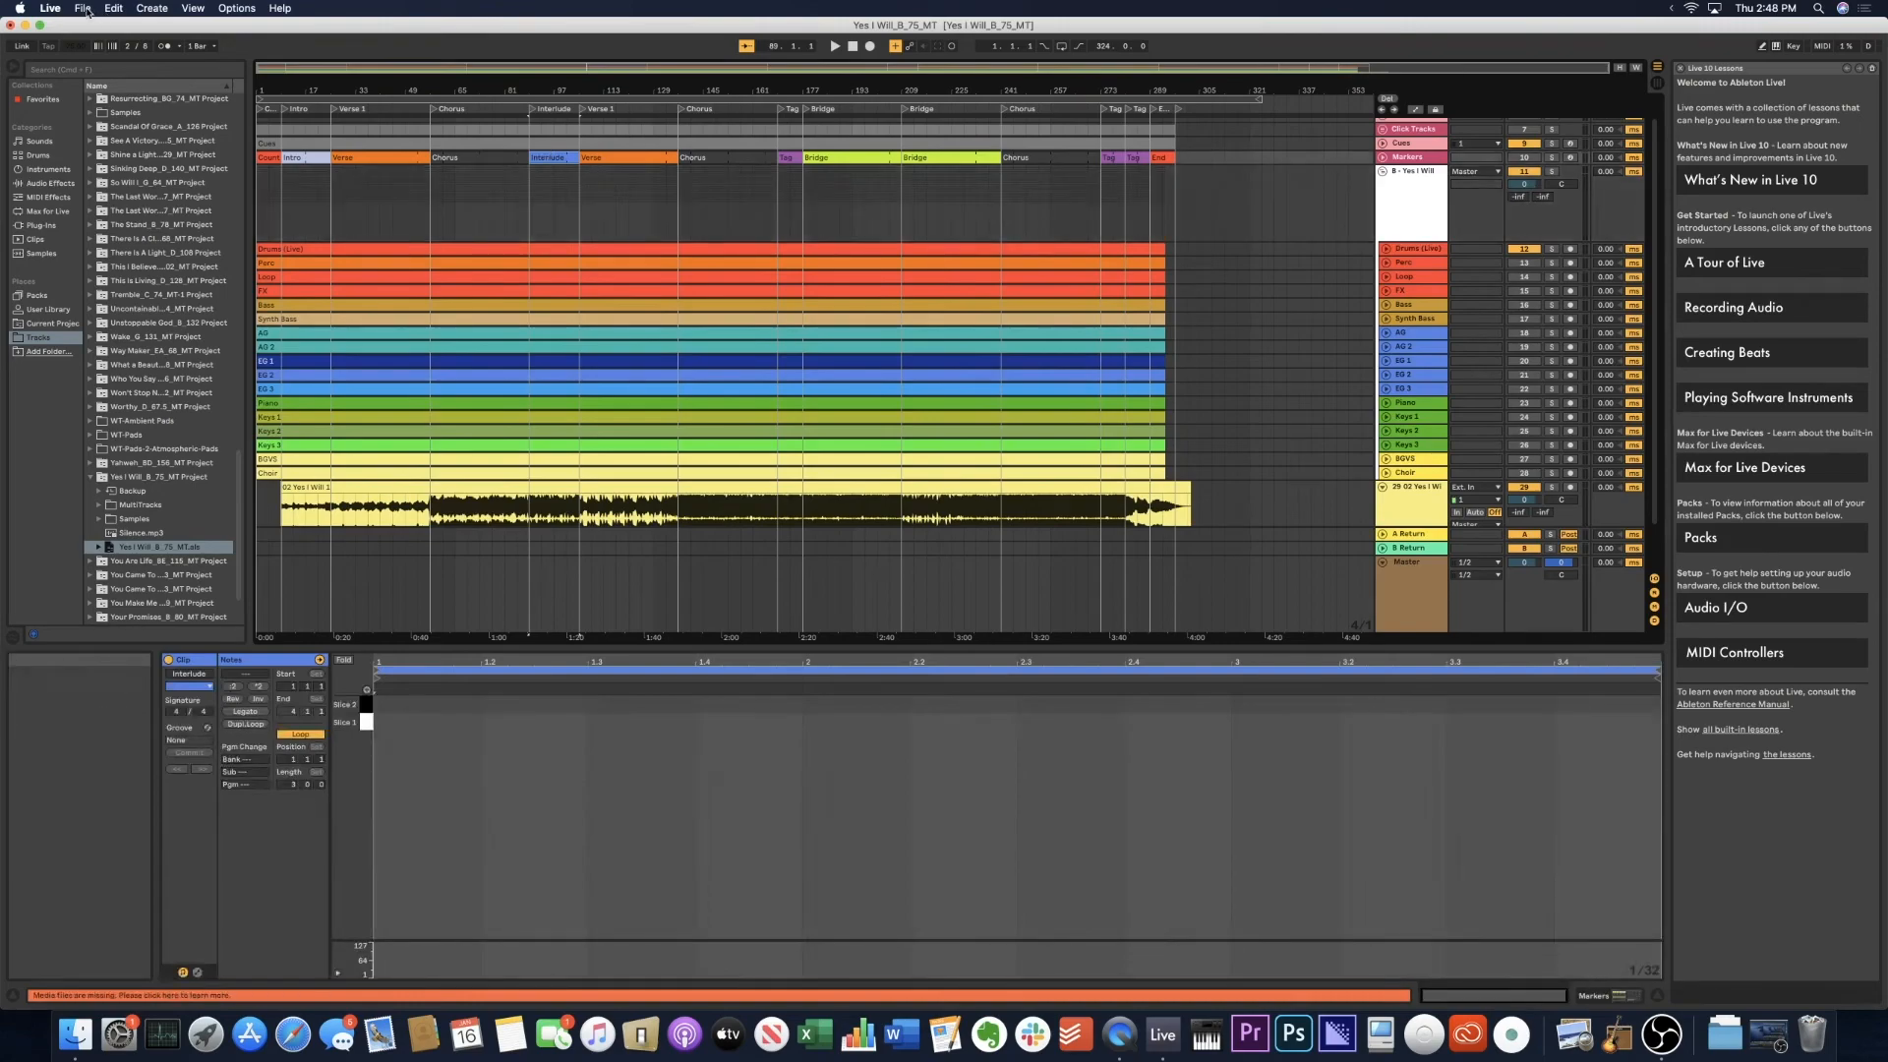
{"action": "left_click", "coordinate": [114, 8]}
{"action": "left_click", "coordinate": [129, 77]}
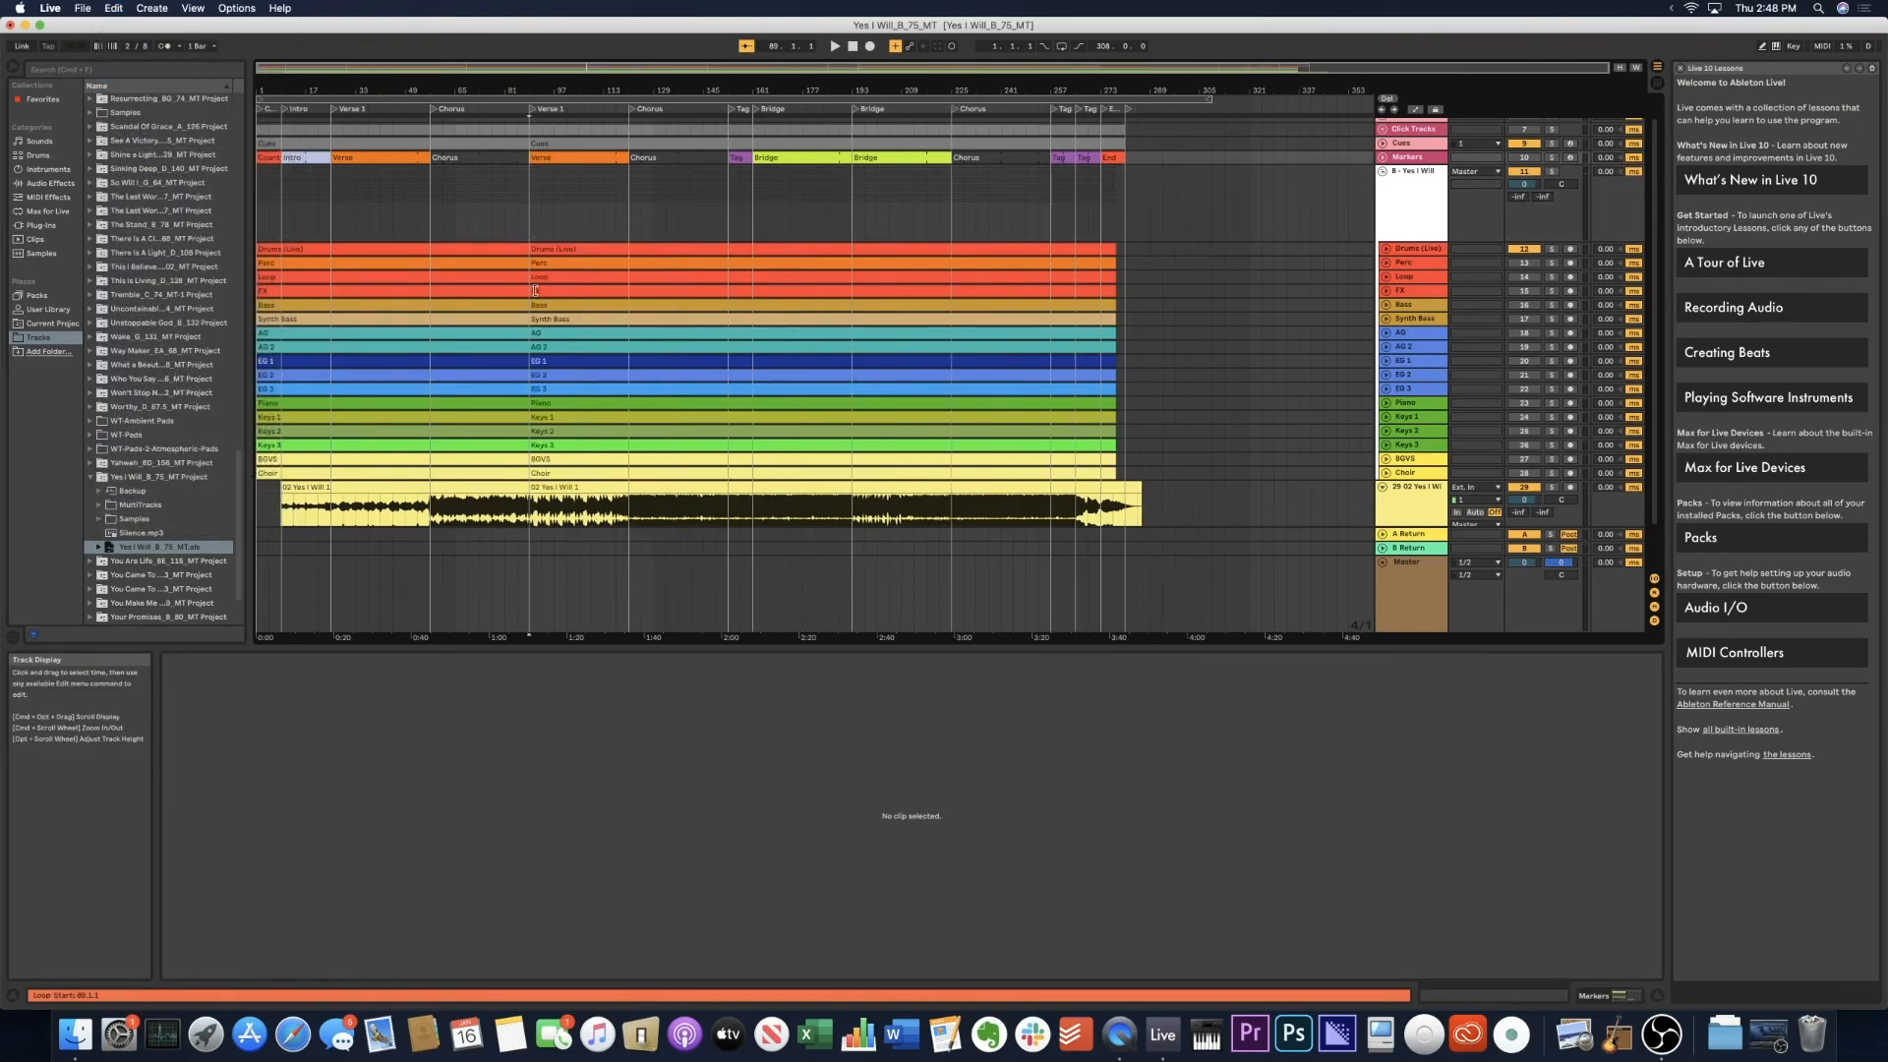
Paste the cut Interlude time back at its original place and again between the two Bridge sections.
{"action": "left_click", "coordinate": [113, 8]}
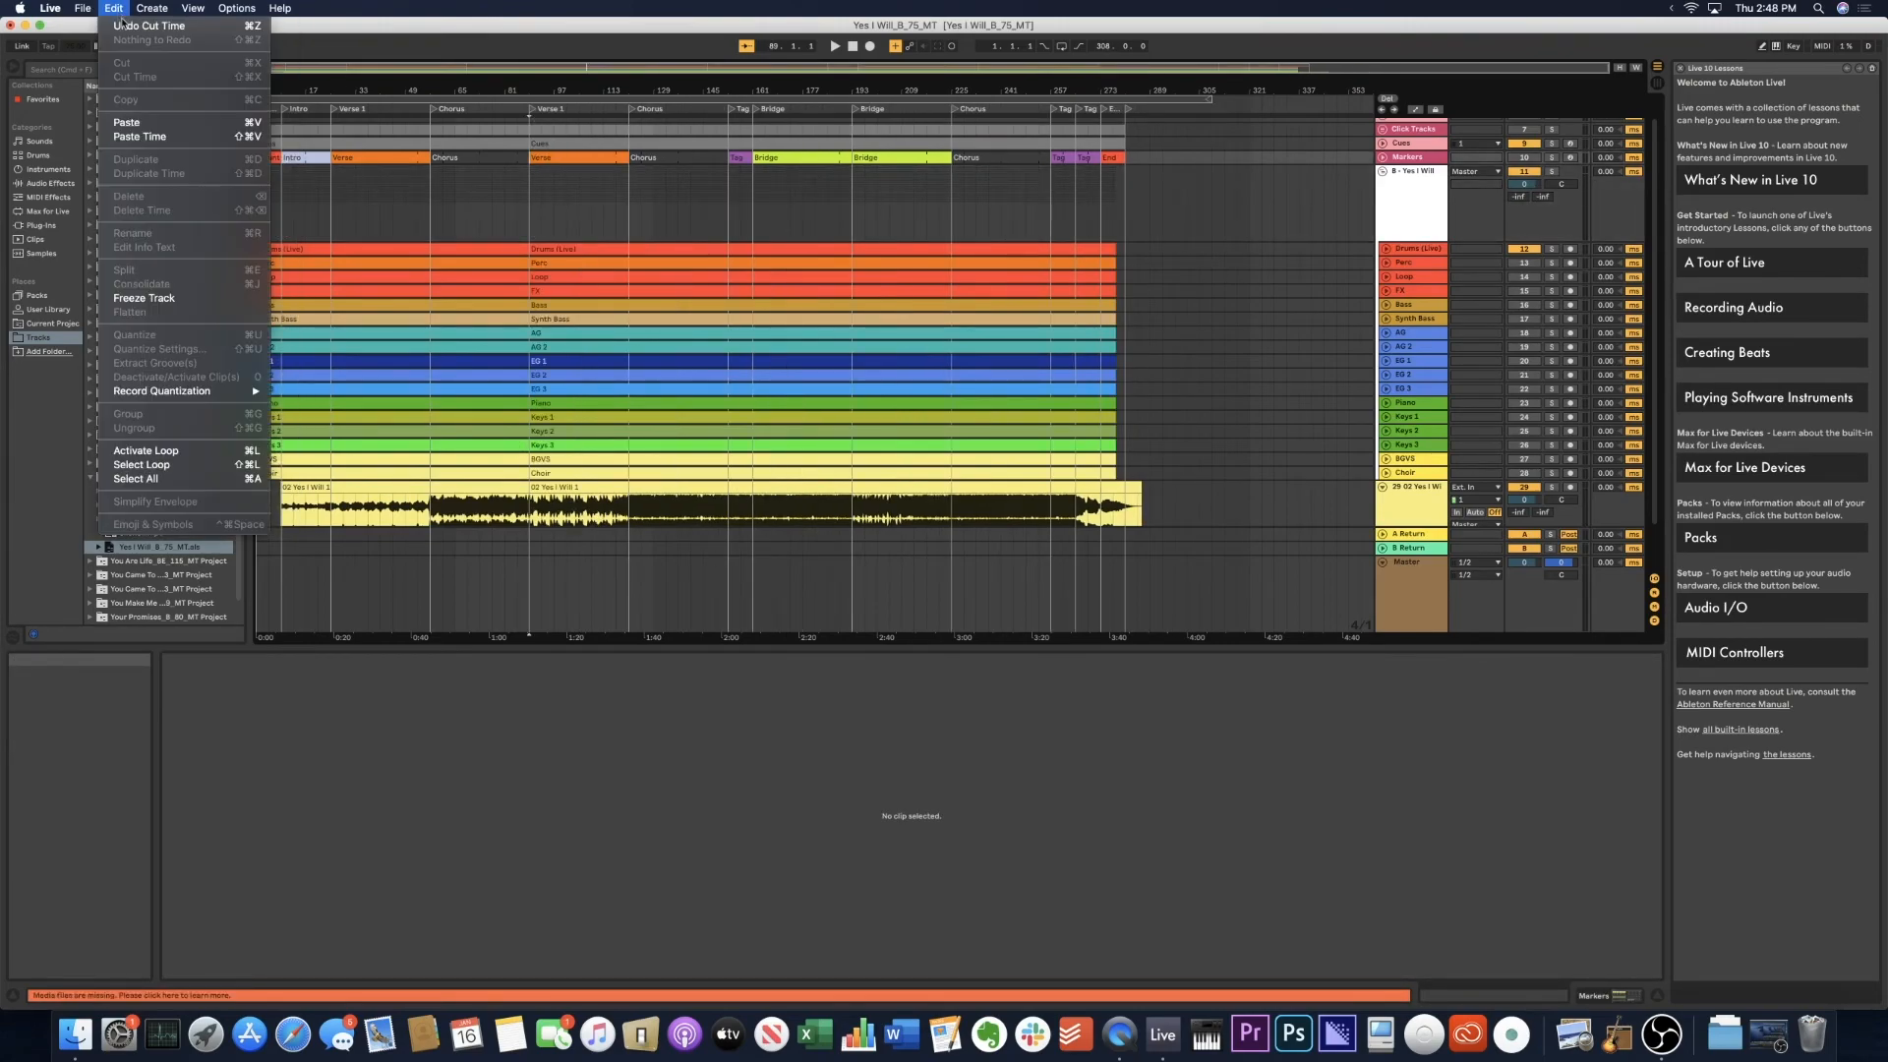
{"action": "left_click", "coordinate": [221, 144]}
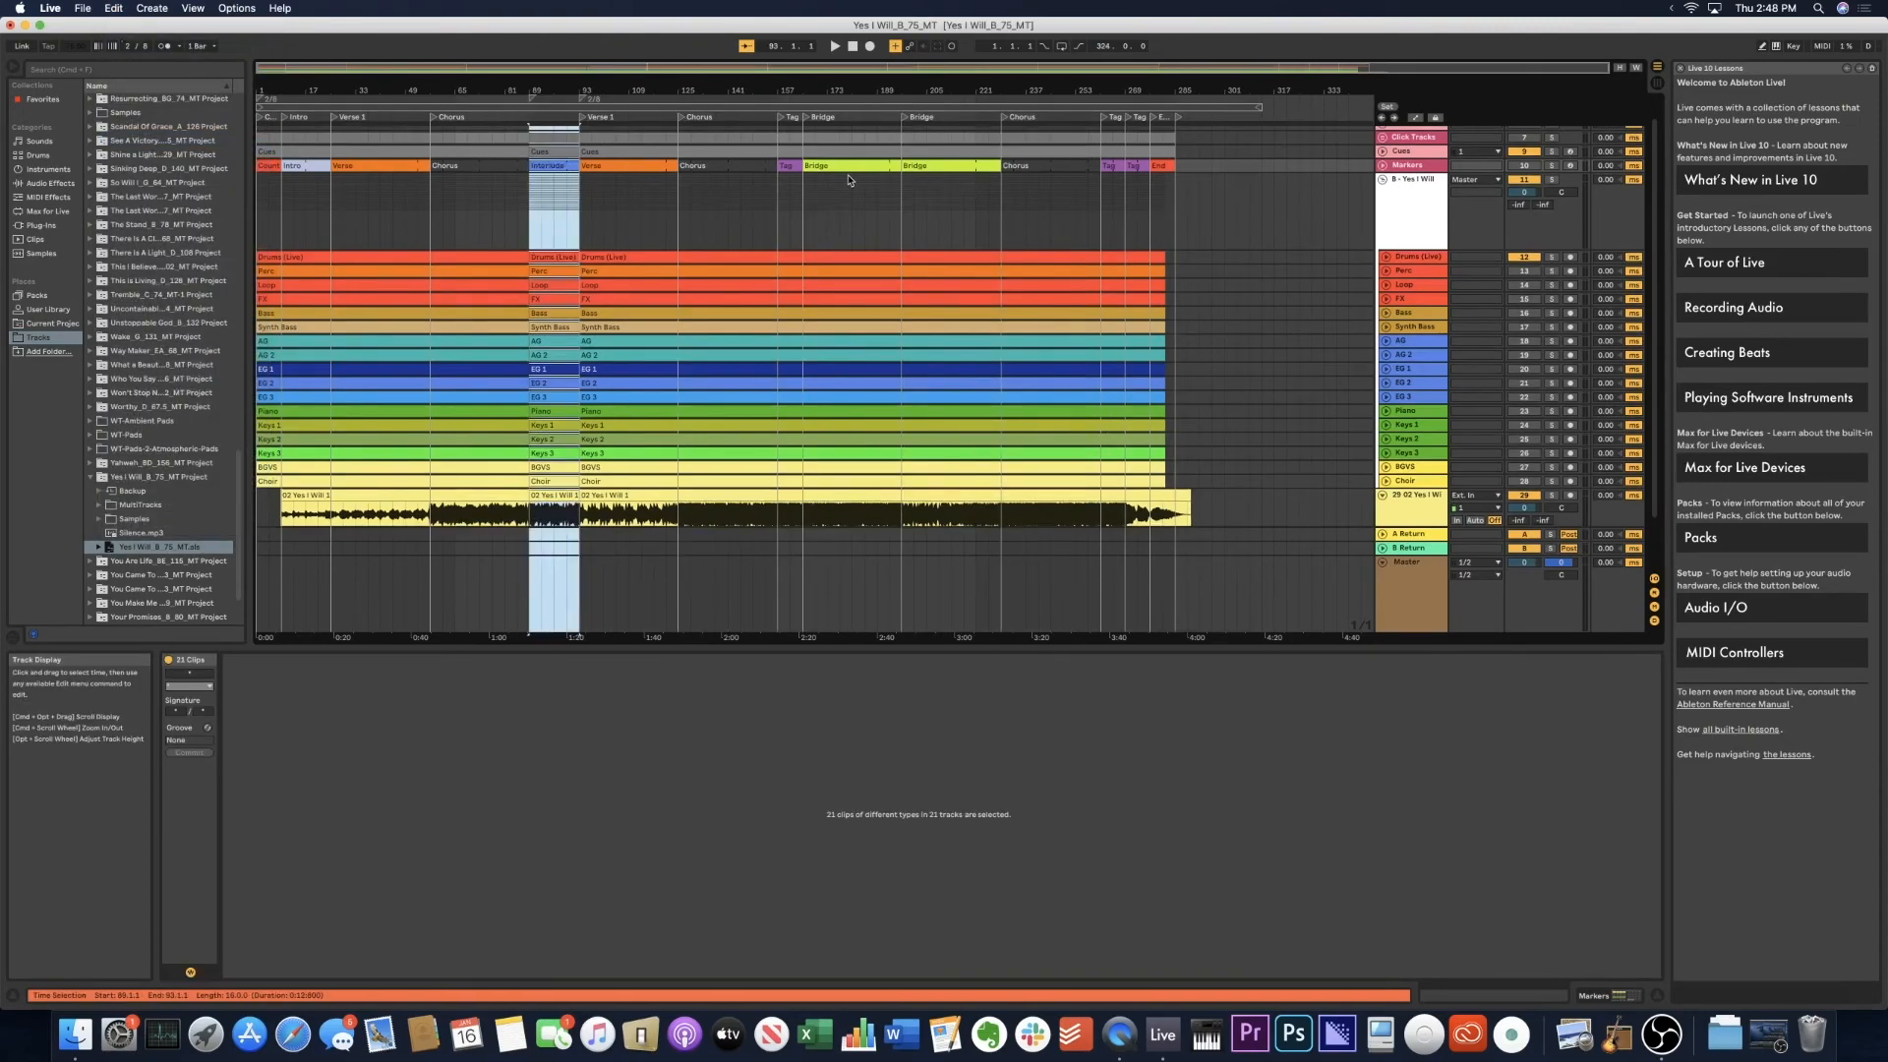
{"action": "left_click", "coordinate": [967, 164]}
{"action": "scroll", "coordinate": [789, 175], "scroll_direction": "up", "scroll_amount": 2}
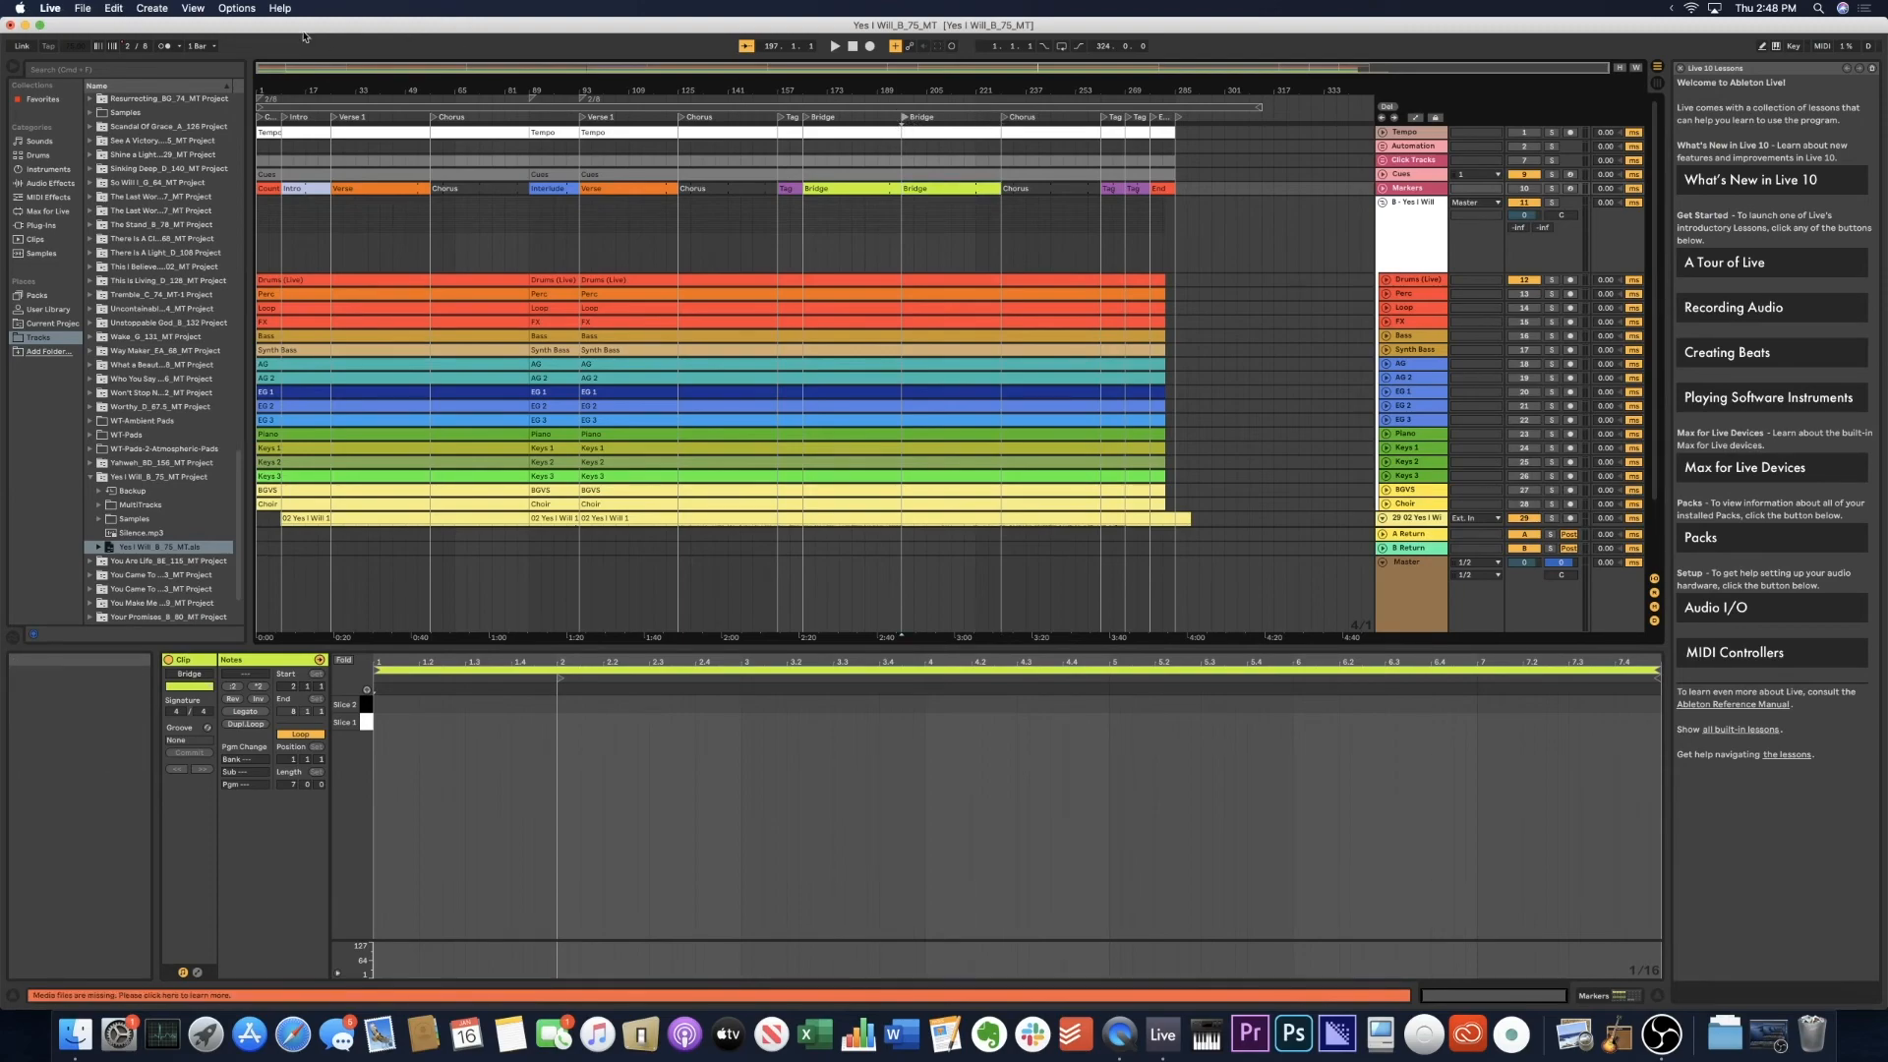
{"action": "left_click", "coordinate": [122, 8]}
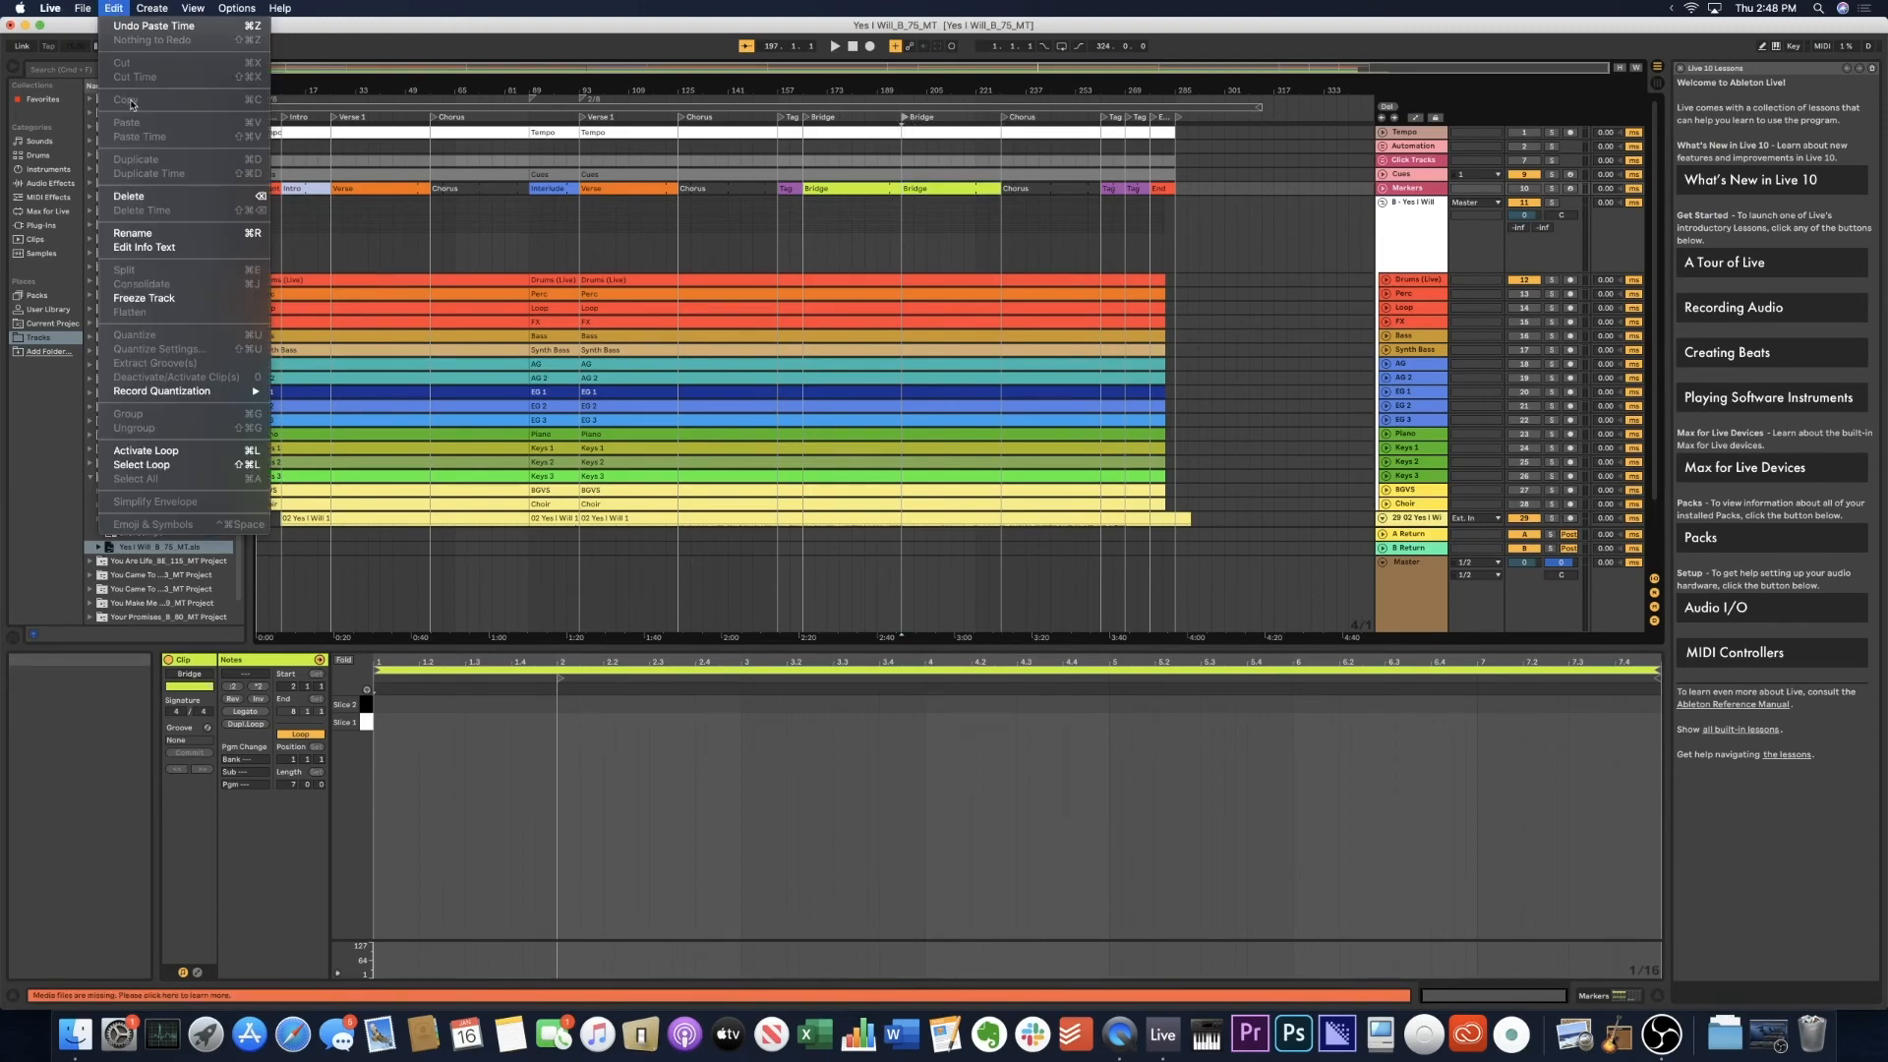
{"action": "left_click", "coordinate": [899, 146]}
{"action": "left_click", "coordinate": [901, 151]}
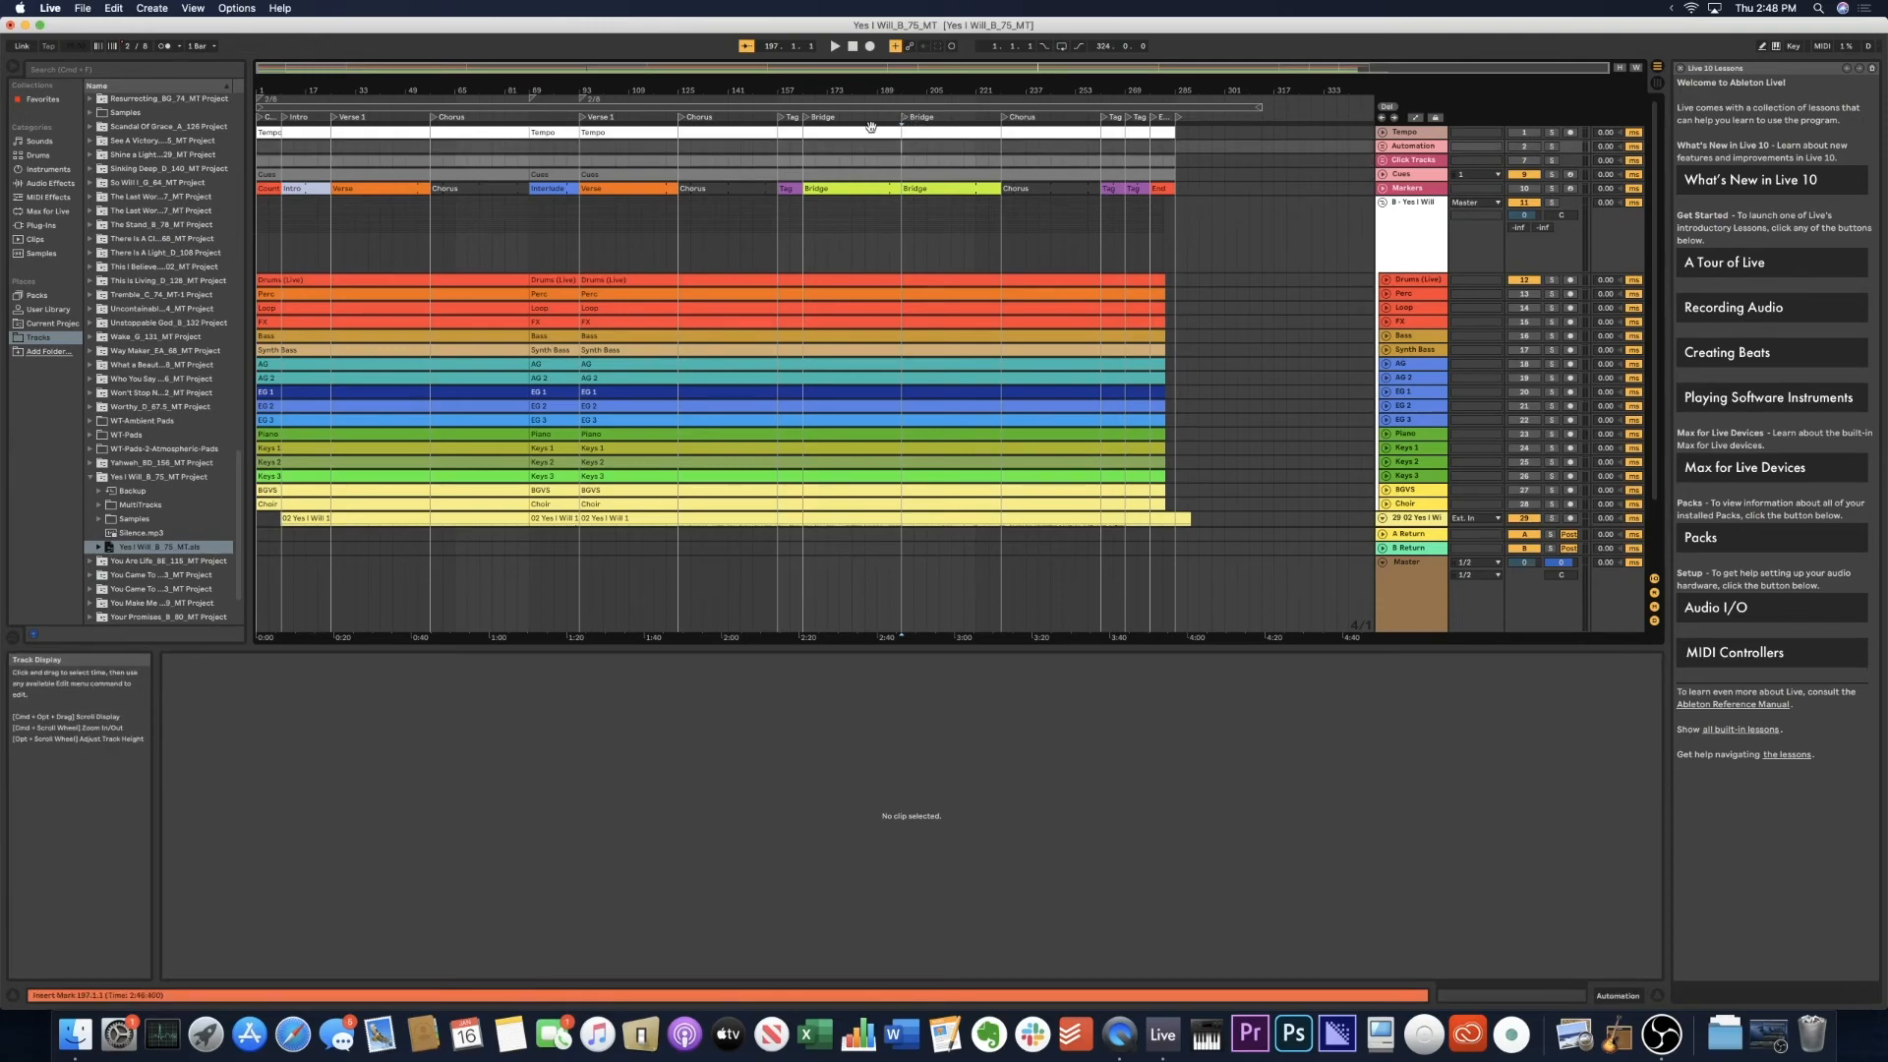
{"action": "left_click", "coordinate": [115, 8]}
{"action": "left_click", "coordinate": [147, 141]}
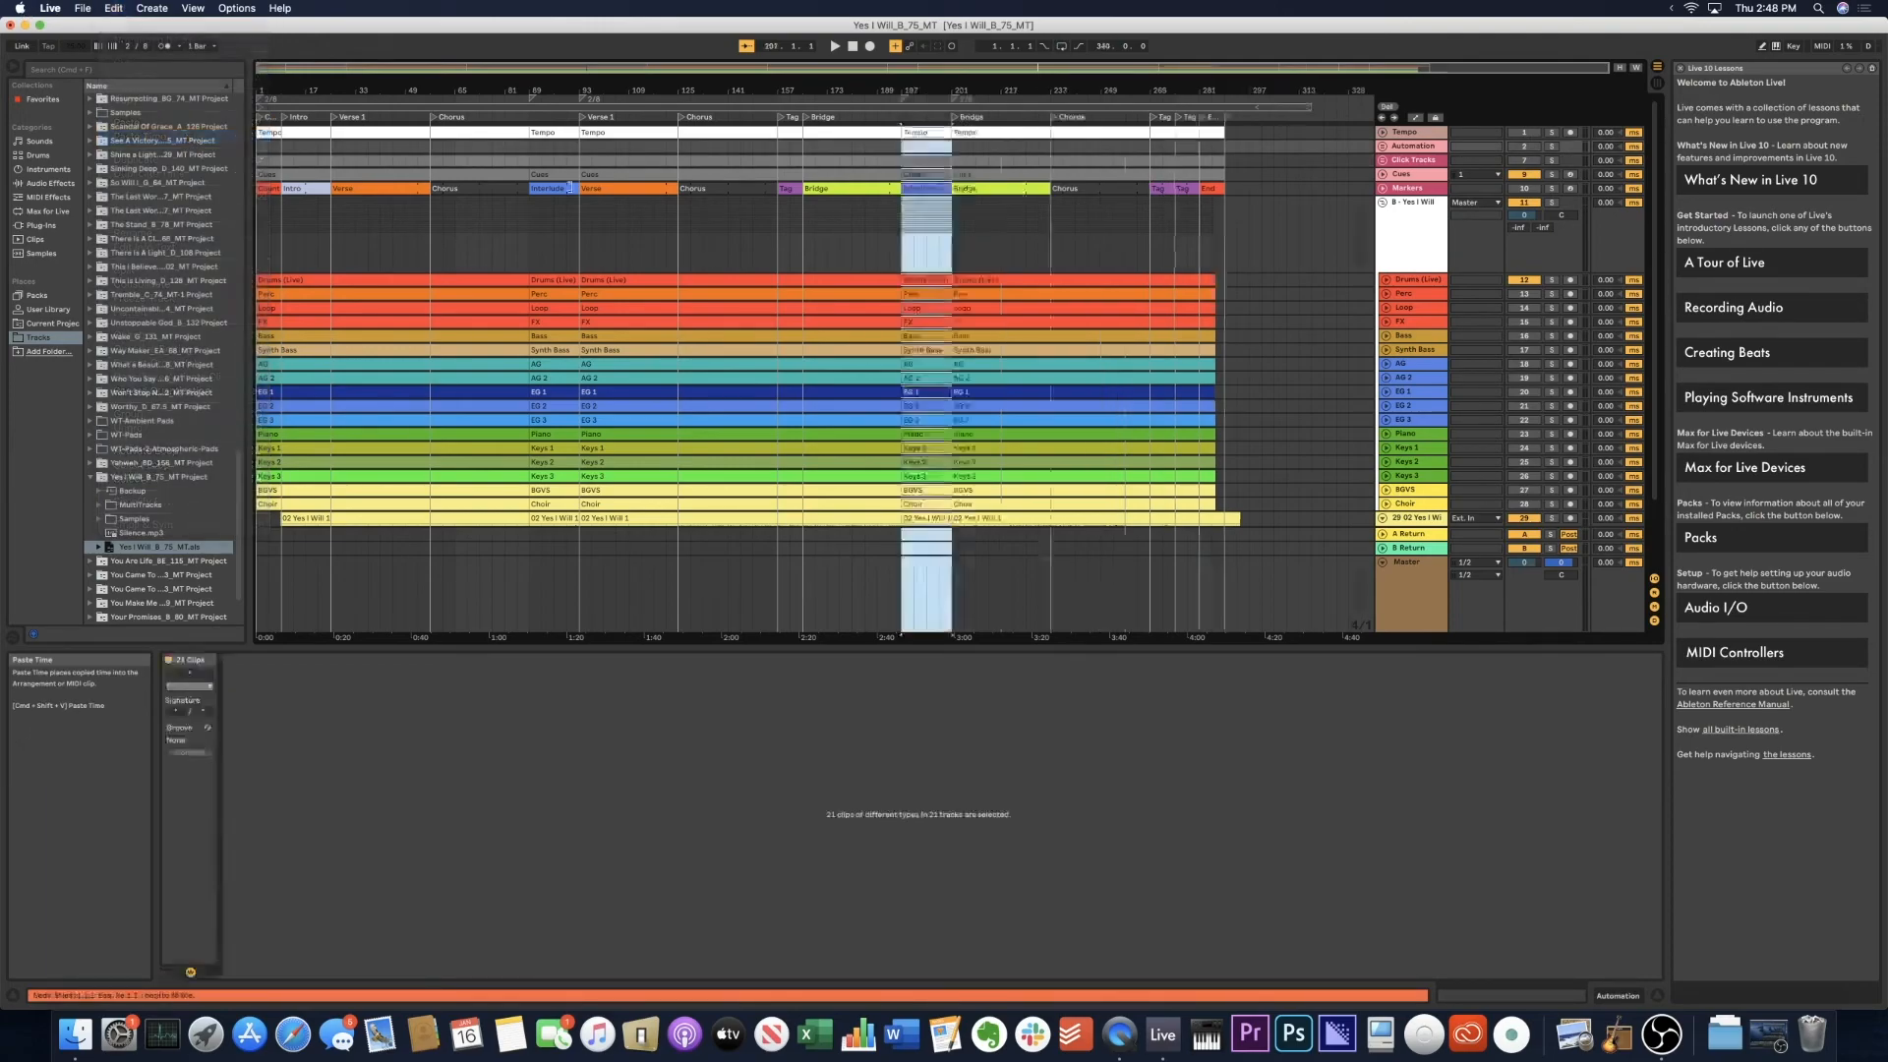
Clear the selection and play the transition from the first Bridge into the pasted Interlude.
{"action": "left_click", "coordinate": [1197, 247]}
{"action": "key", "text": "space"}
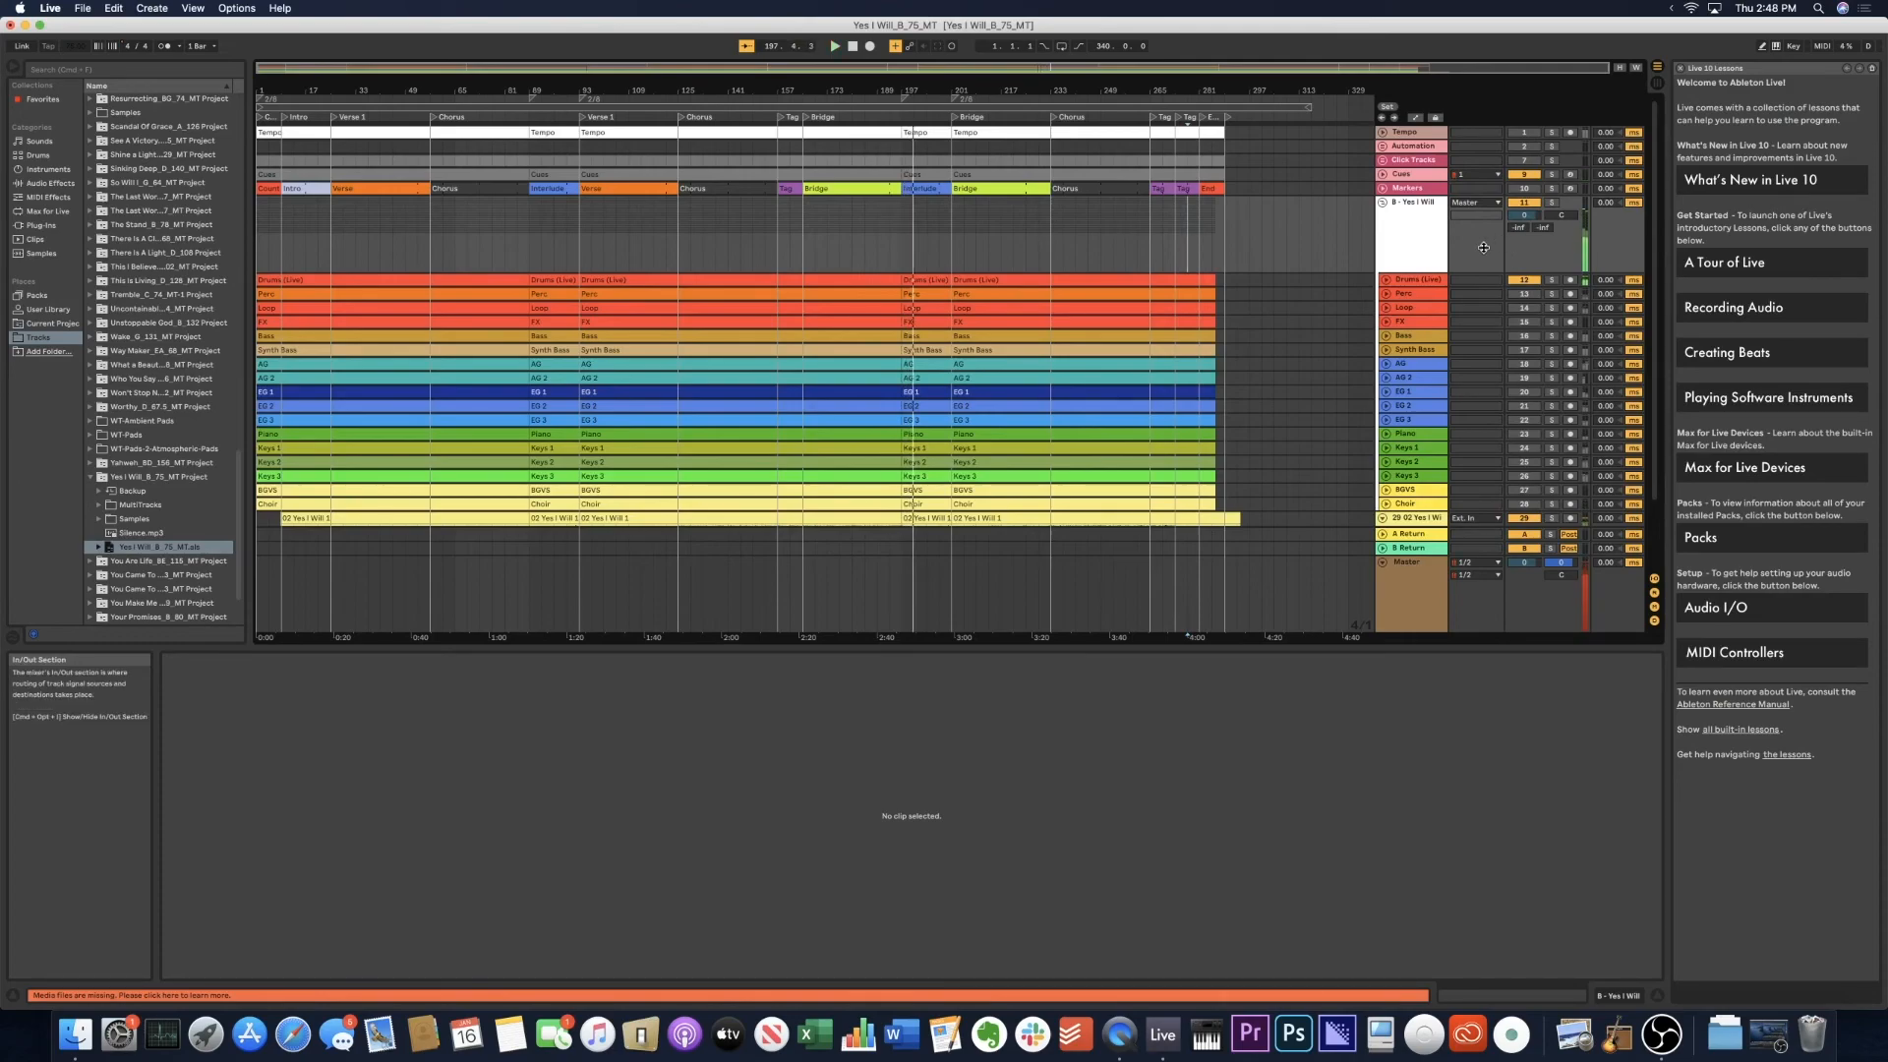
{"action": "key", "text": "space"}
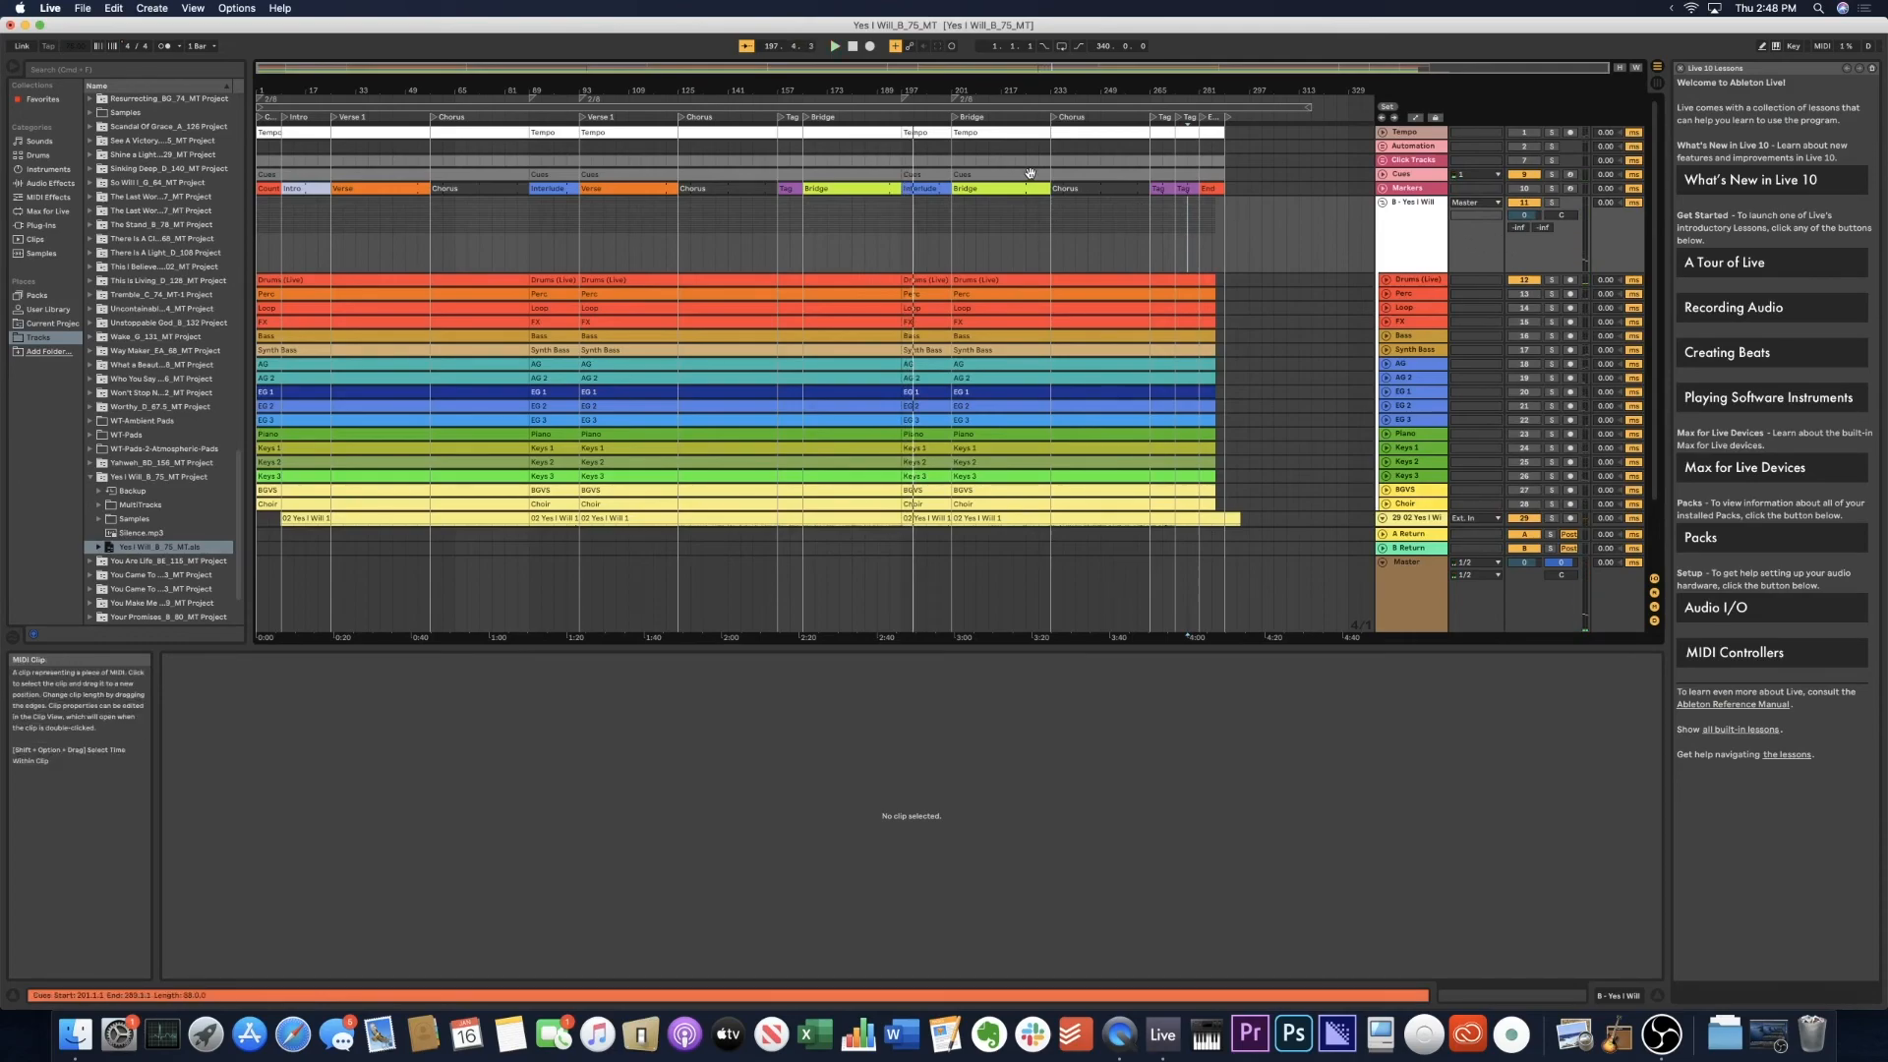
Undo both Interlude pastes and fold the B - Yes I Will group.
{"action": "key", "text": "super+z"}
{"action": "key", "text": "super+z"}
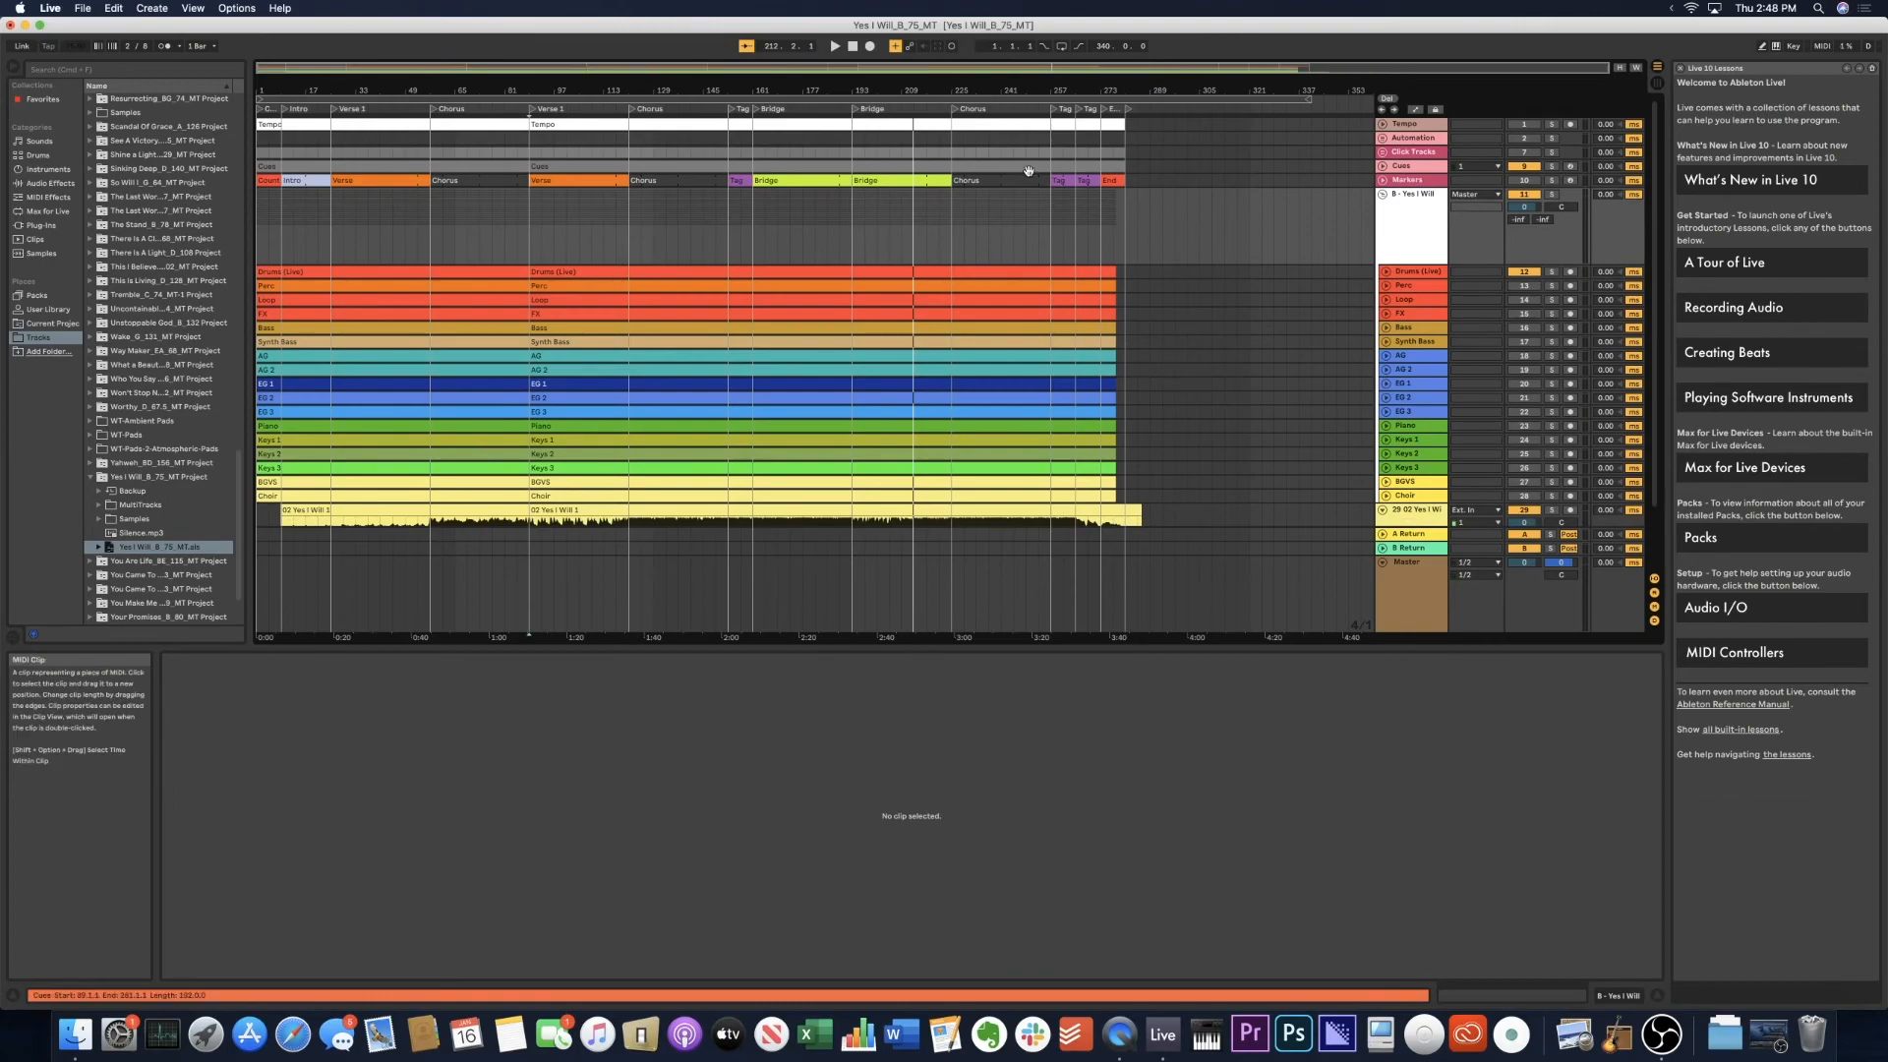
{"action": "left_click", "coordinate": [1239, 232]}
{"action": "left_click", "coordinate": [1383, 195]}
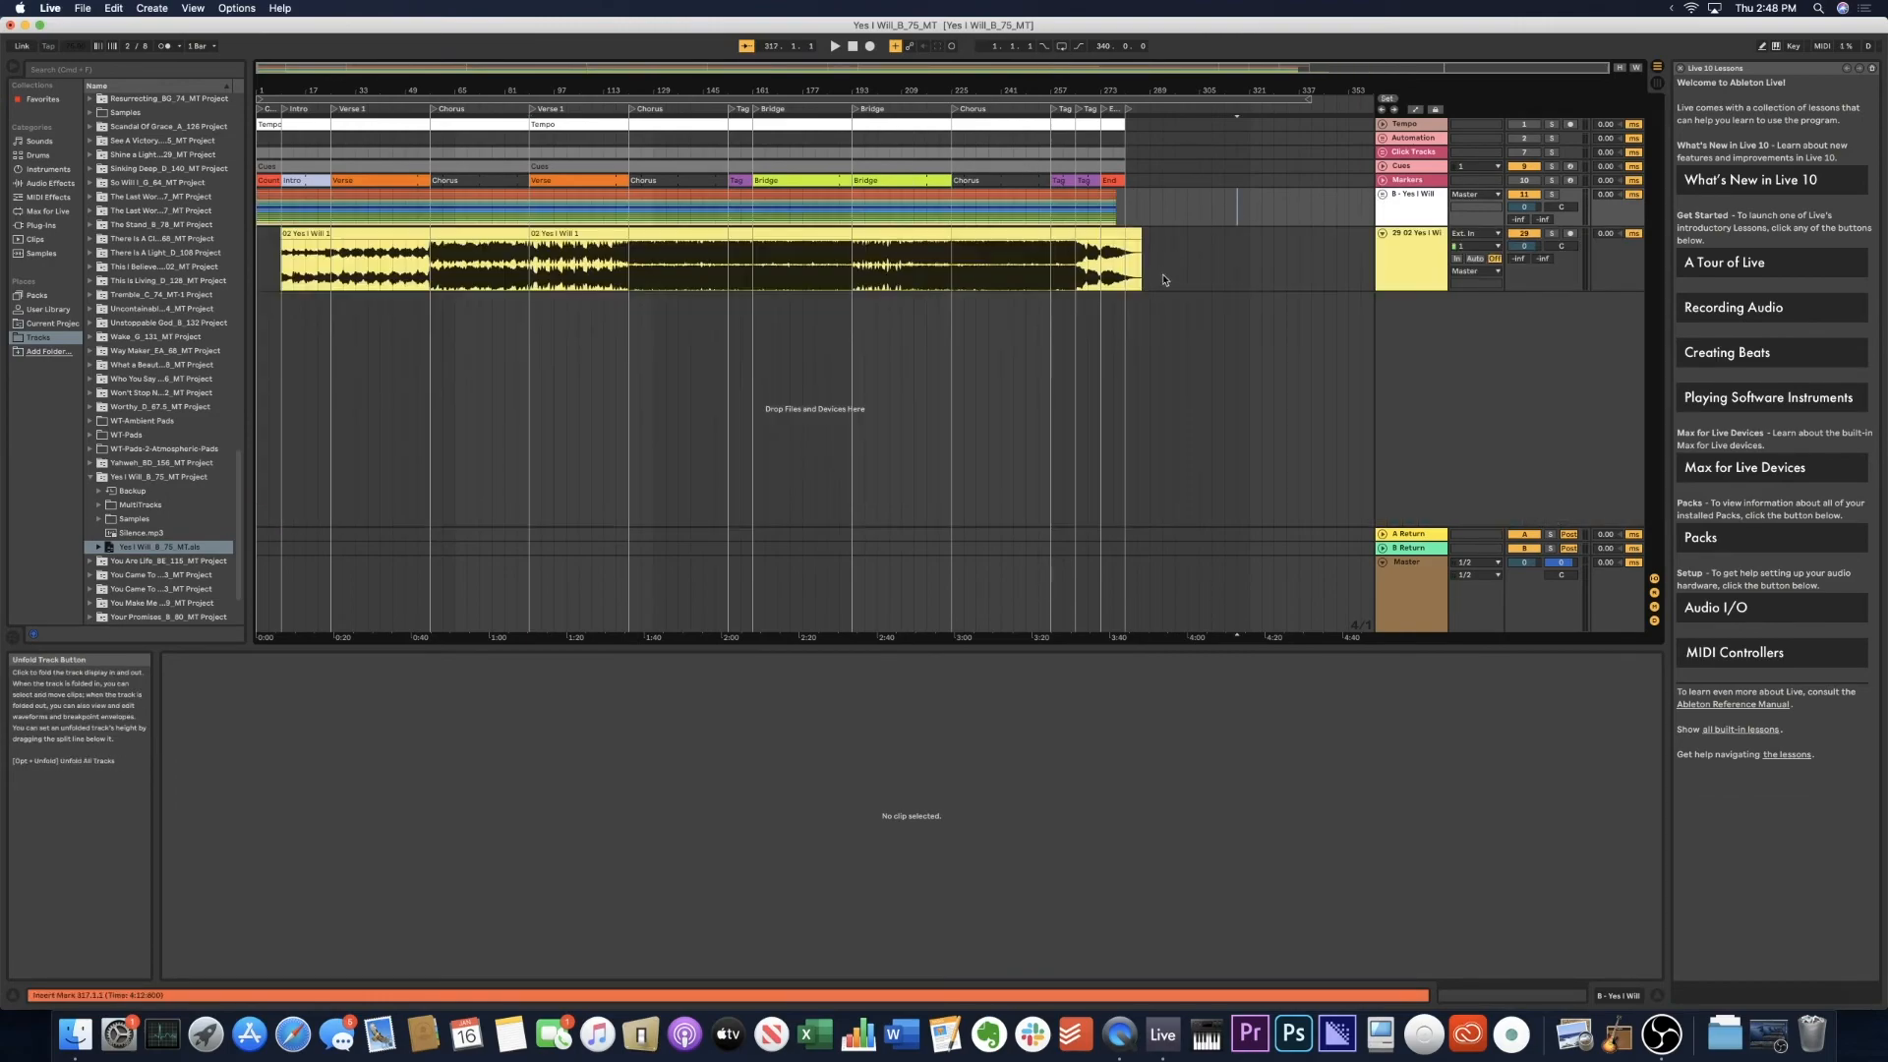